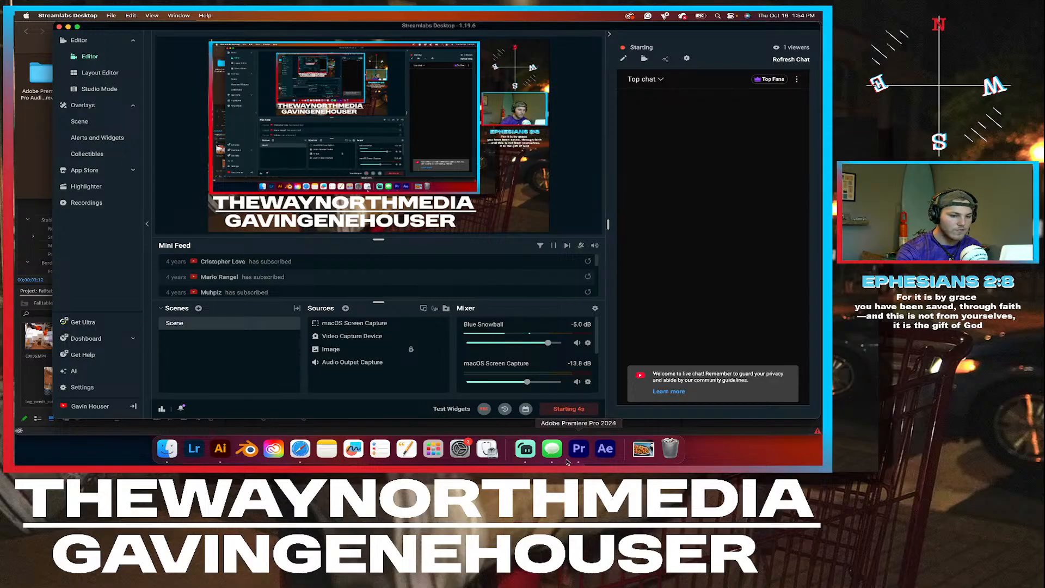
# Step: Switch to Premiere Pro and move the In point of Sequence 01 back into the first clip
pyautogui.click(578, 448)
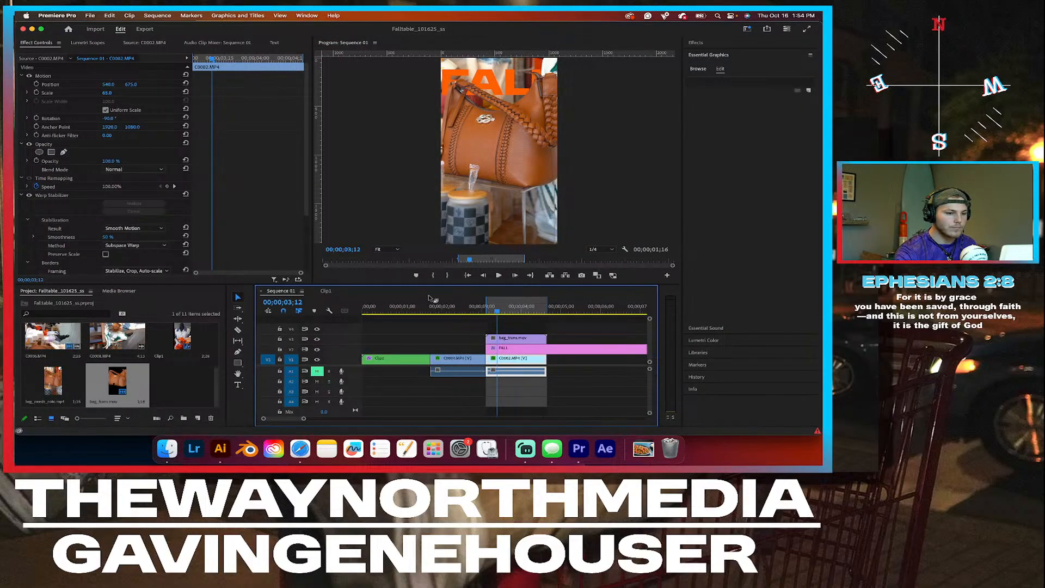
pyautogui.moveTo(486, 303); pyautogui.dragTo(427, 305)
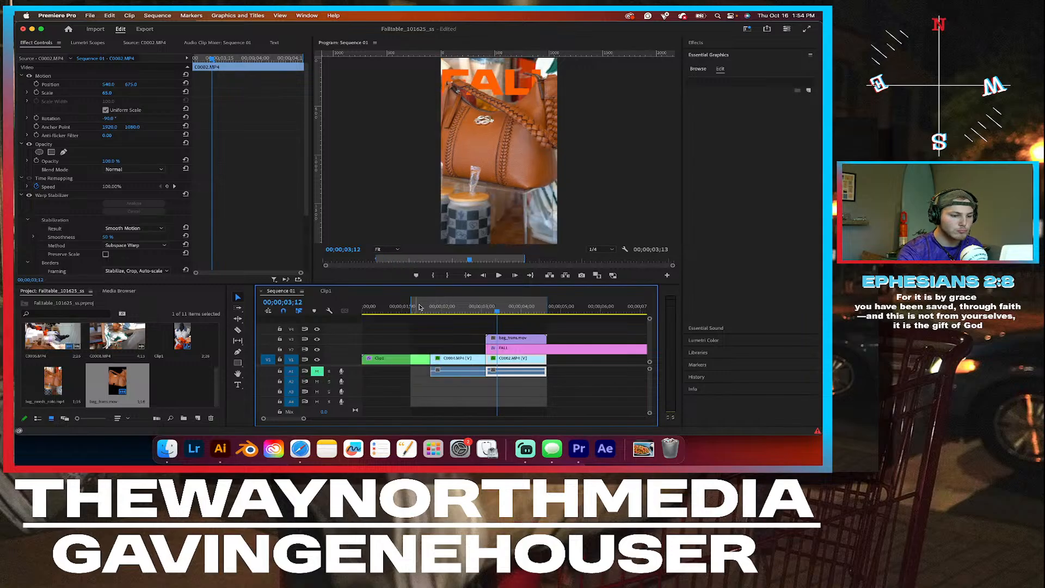
# Step: Check the live stream in Streamlabs Desktop and minimize its window
pyautogui.click(532, 450)
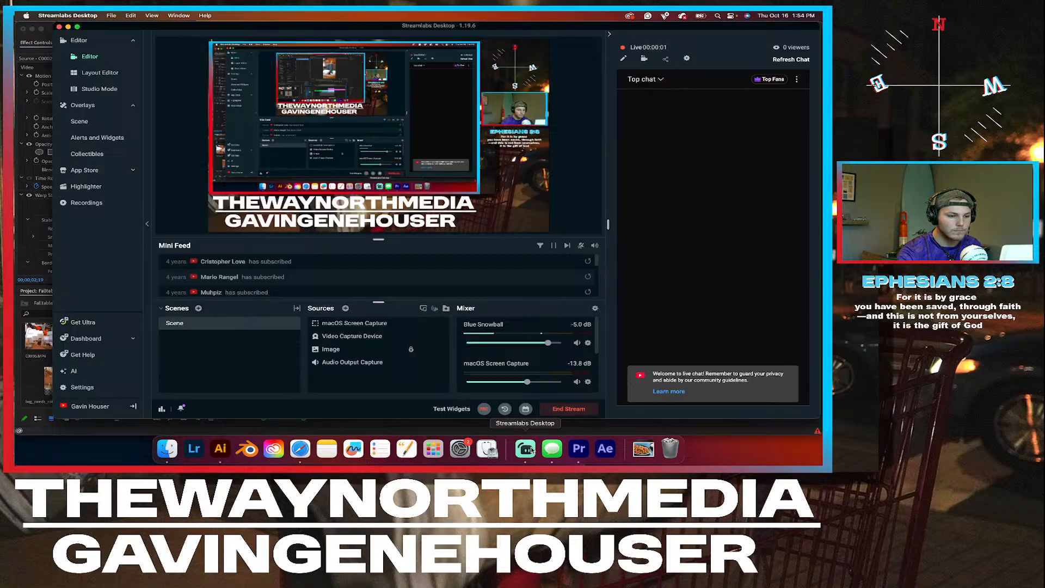
pyautogui.click(580, 449)
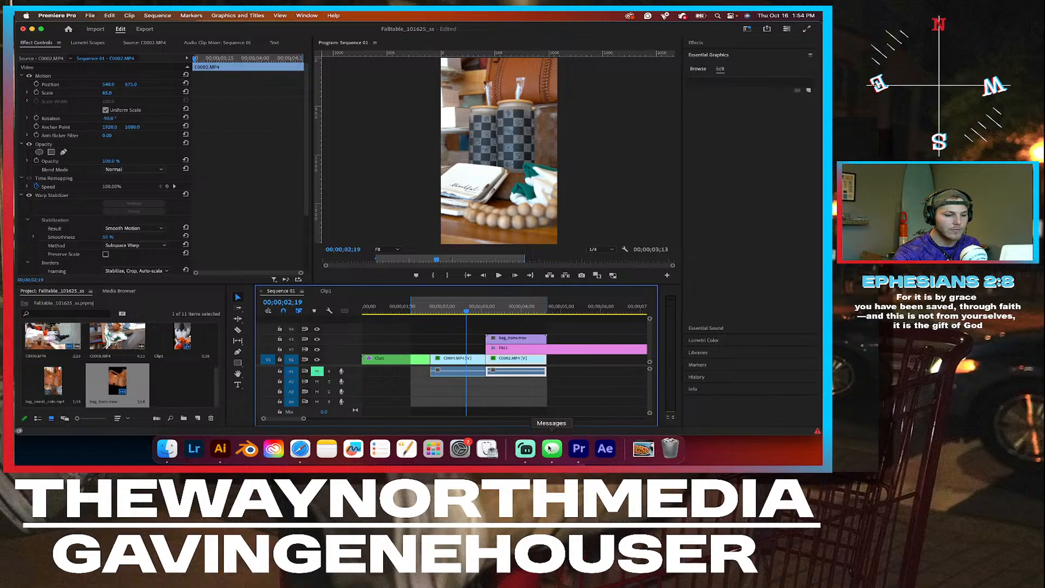
pyautogui.click(525, 448)
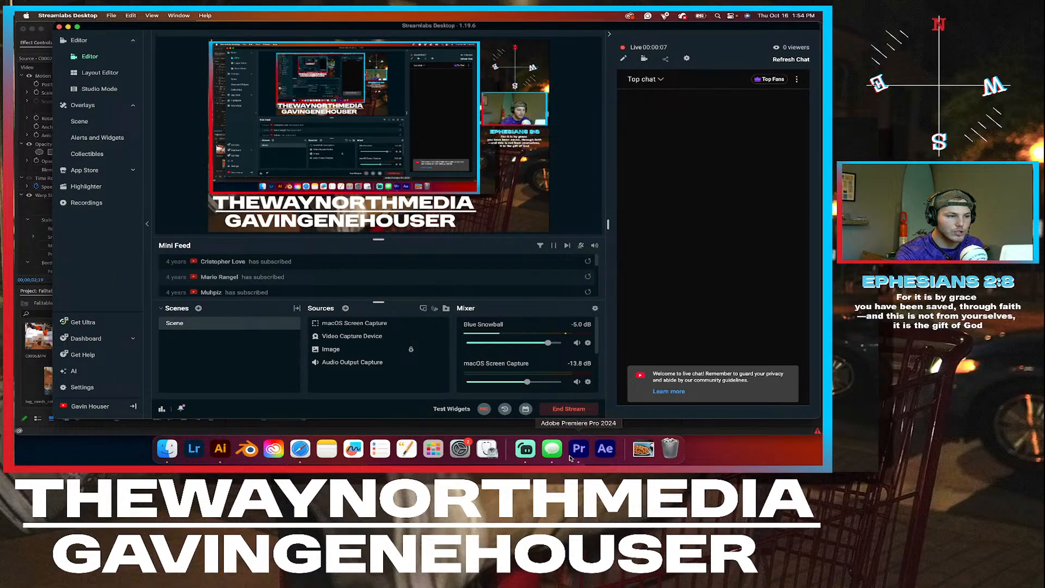
pyautogui.click(69, 27)
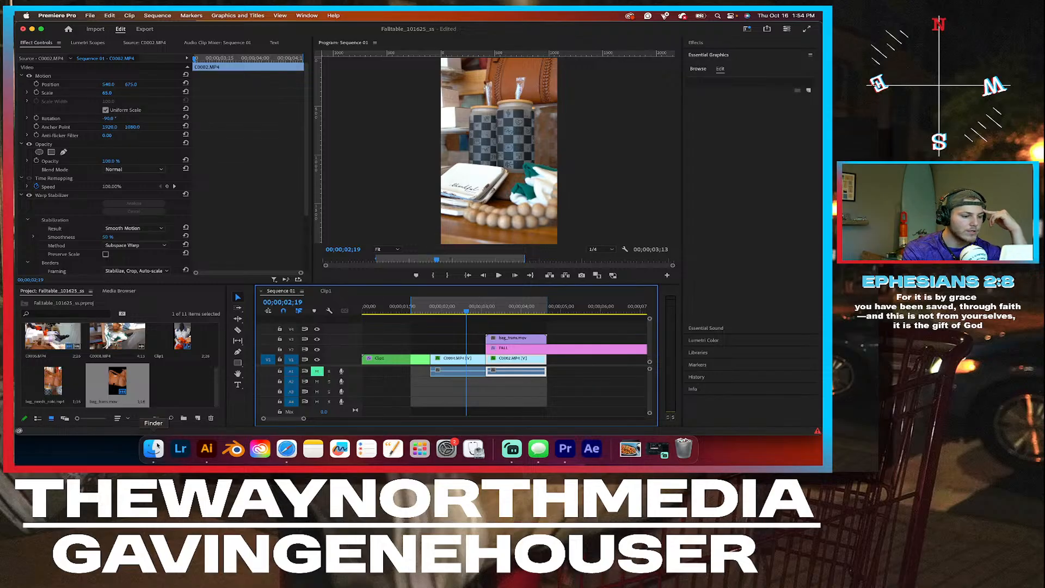
# Step: Preview CE_marketing_1.mp4 from the project folder in Finder
pyautogui.click(154, 449)
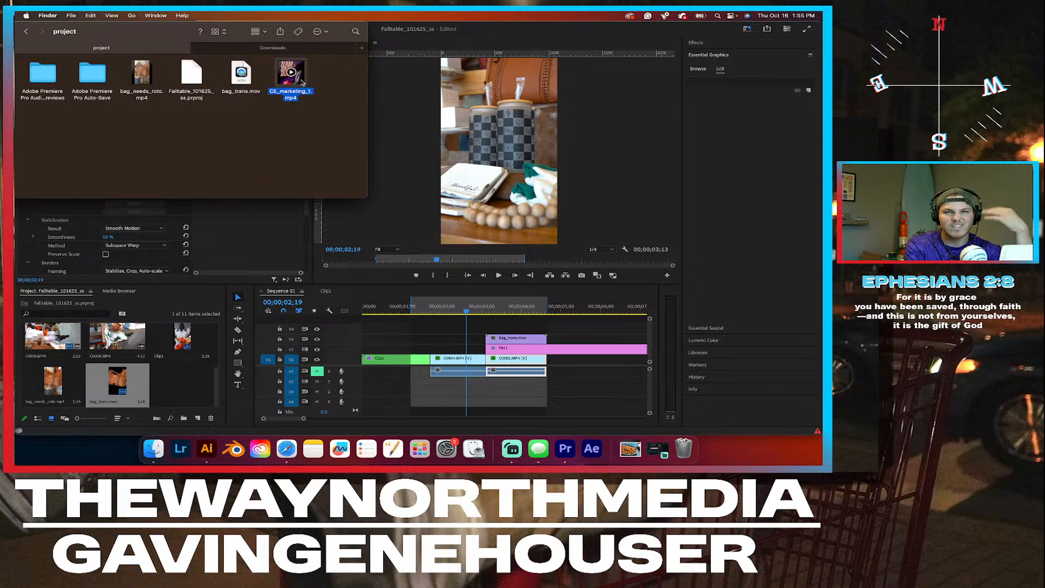
pyautogui.press('space')
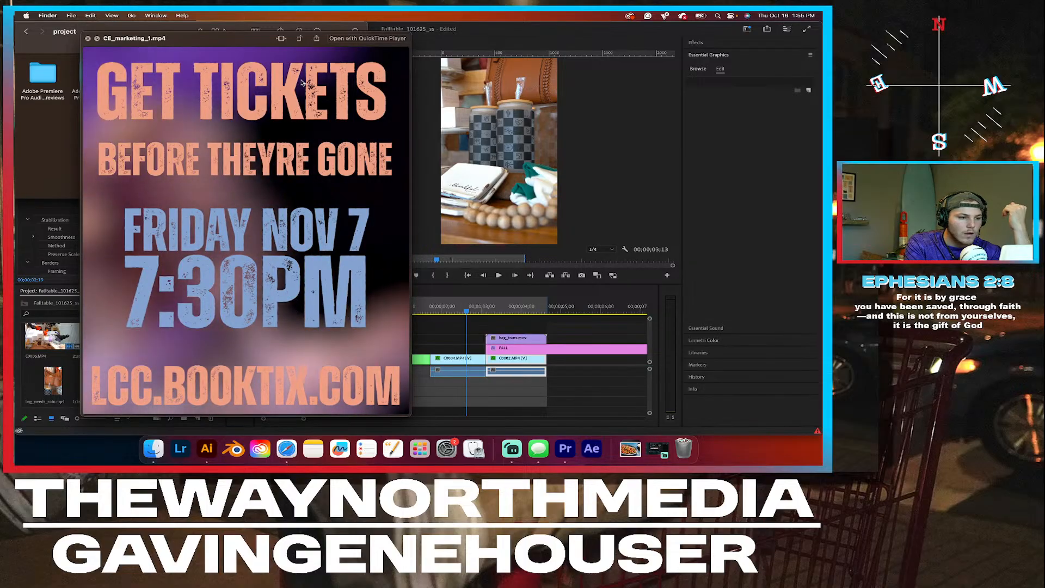
pyautogui.press('space')
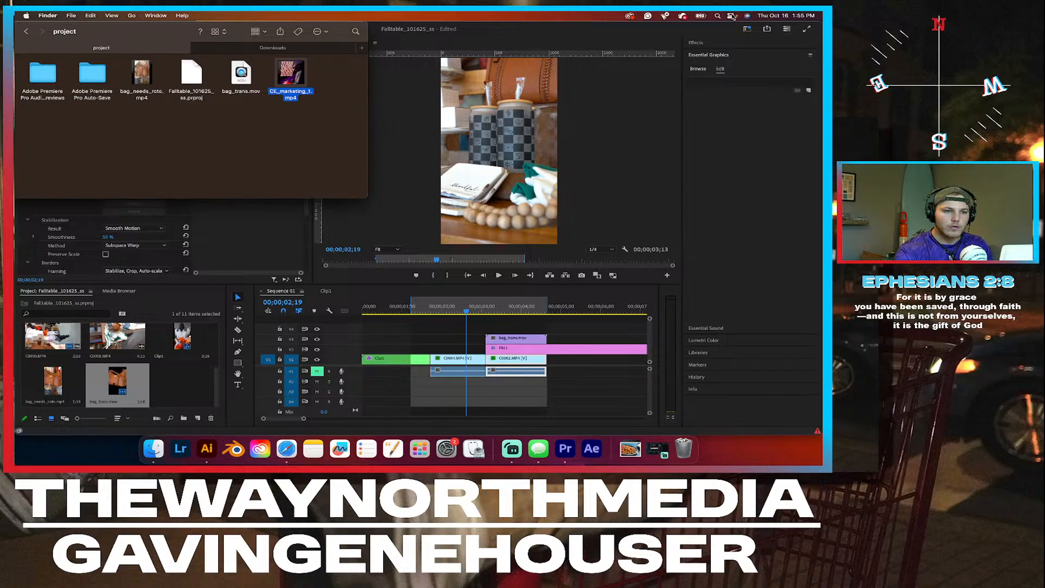
# Step: Accept the incoming AirDrop photo and save it to the Downloads folder
pyautogui.click(730, 16)
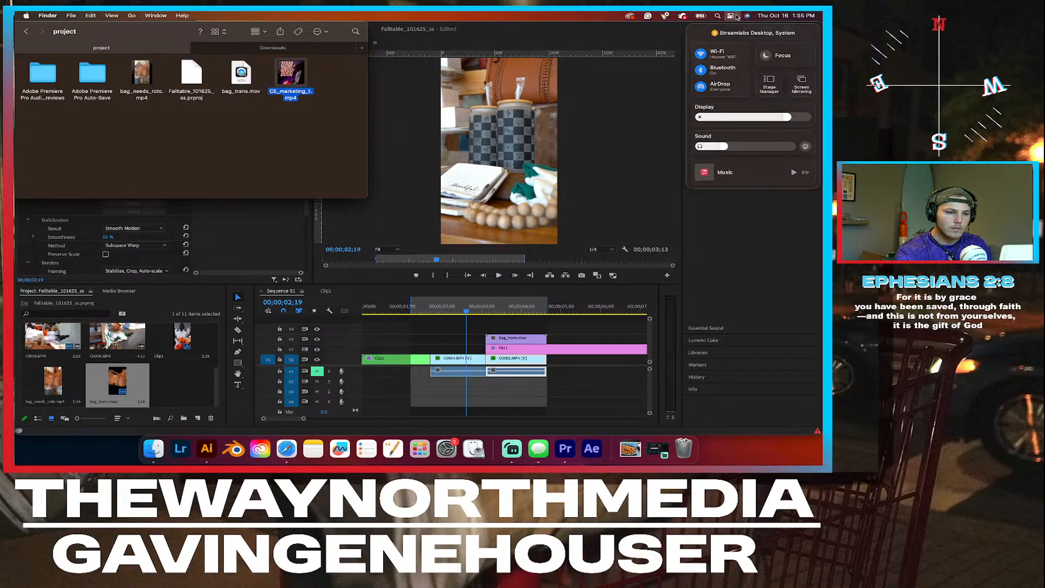
pyautogui.click(737, 16)
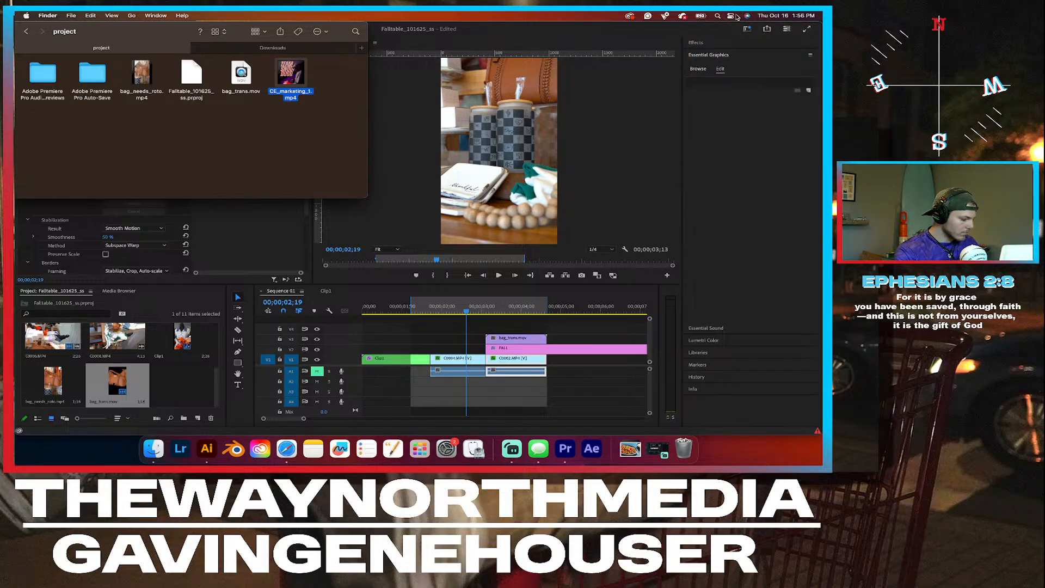
pyautogui.click(795, 55)
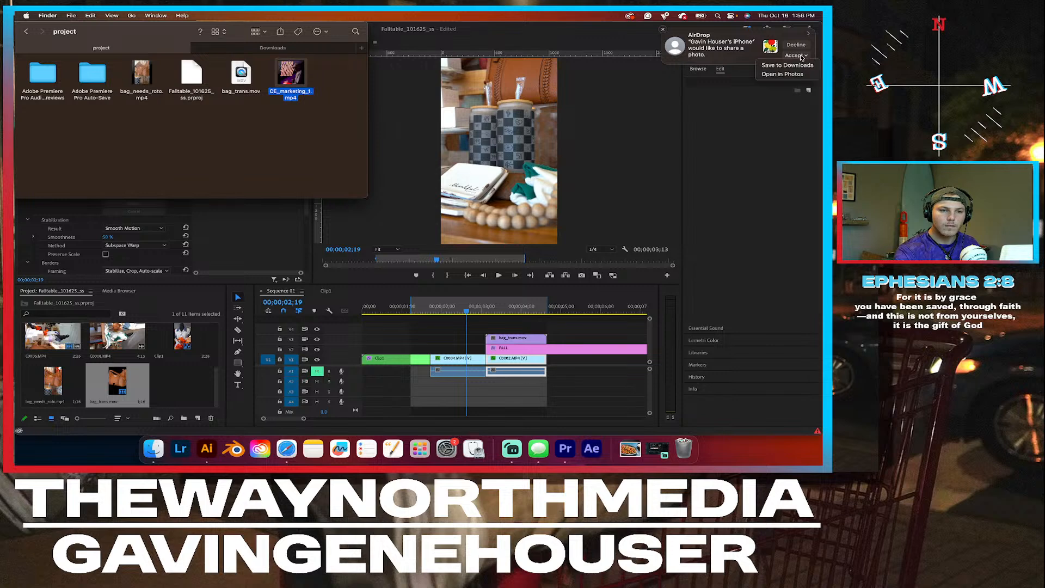
pyautogui.click(787, 64)
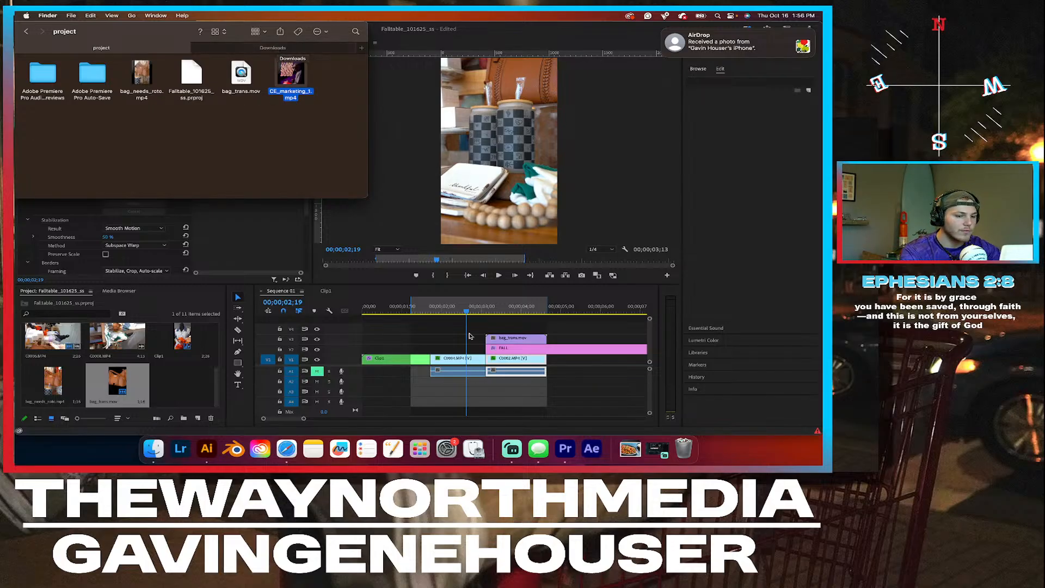
# Step: Switch to Premiere Pro and play Sequence 01 from its start to review the opening clips
pyautogui.click(492, 310)
pyautogui.click(497, 309)
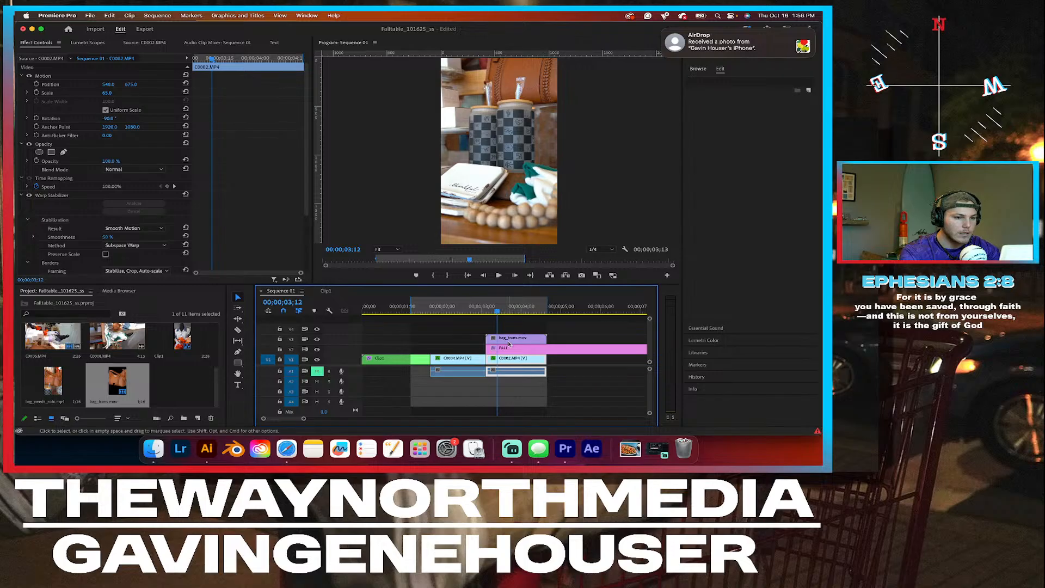
pyautogui.click(525, 351)
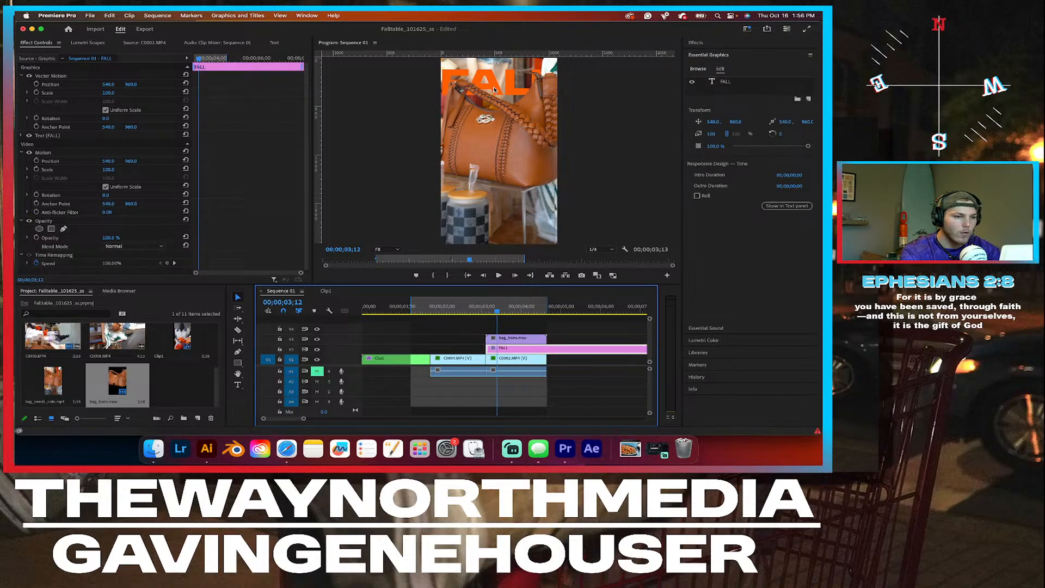
pyautogui.press('-')
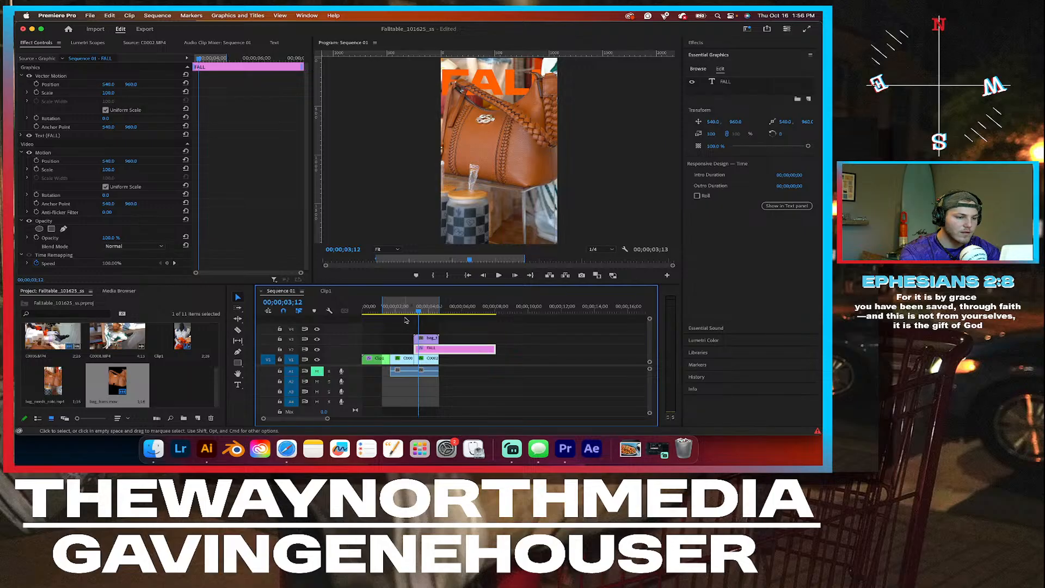
pyautogui.moveTo(418, 311); pyautogui.dragTo(352, 314)
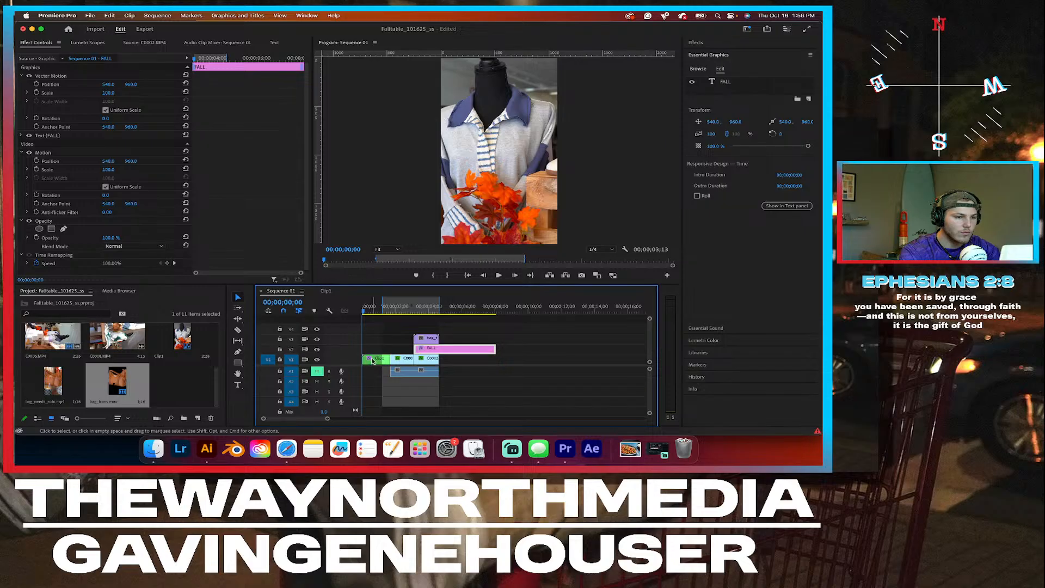
pyautogui.click(498, 276)
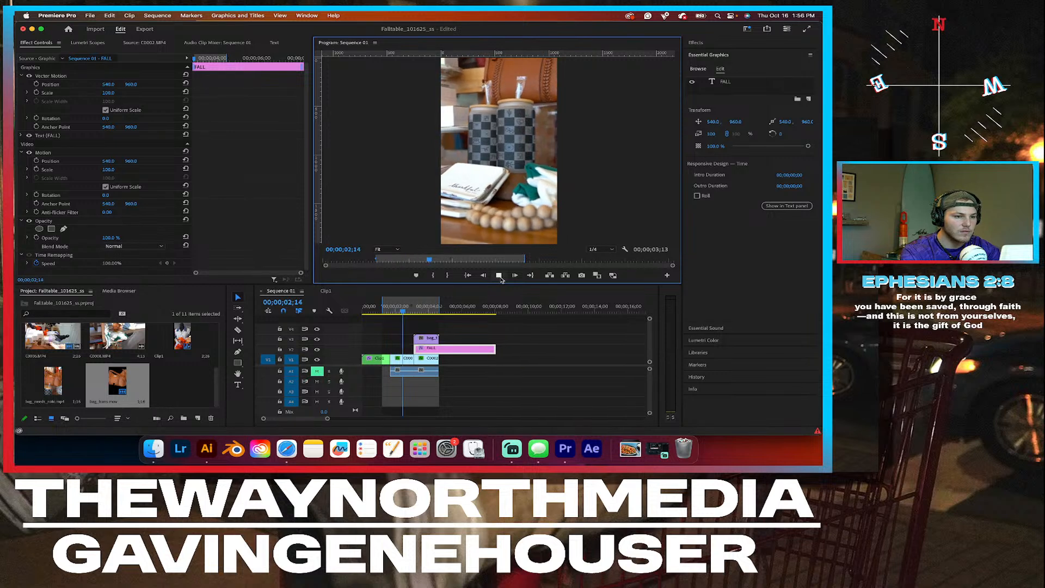
pyautogui.click(499, 276)
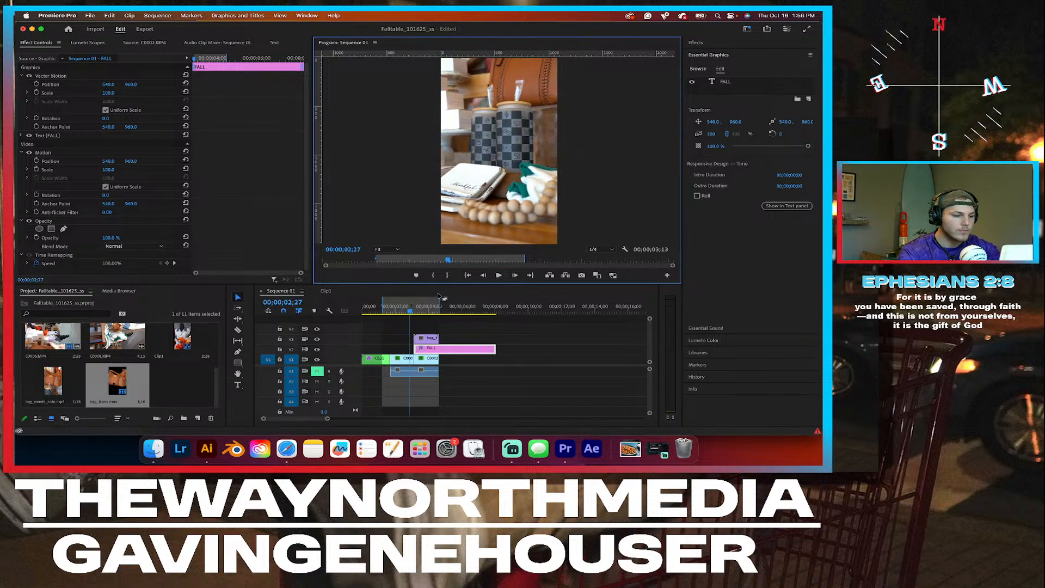
# Step: Play the cut from the checkered cups shot into the bag shot with the FALL title
pyautogui.click(404, 312)
pyautogui.moveTo(405, 312)
pyautogui.mouseDown()
pyautogui.moveTo(393, 313)
pyautogui.moveTo(411, 312)
pyautogui.mouseUp()
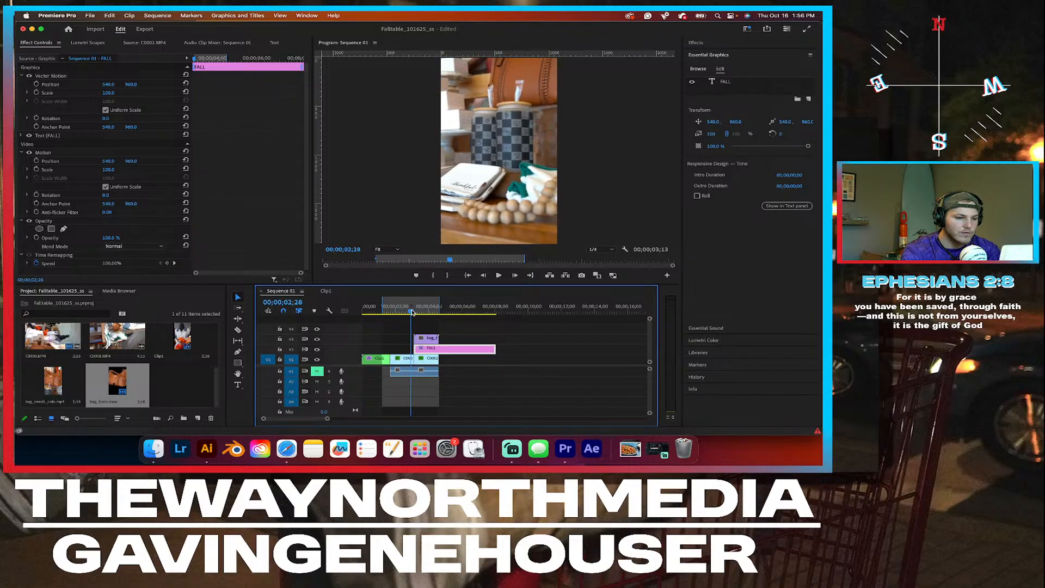
pyautogui.click(499, 275)
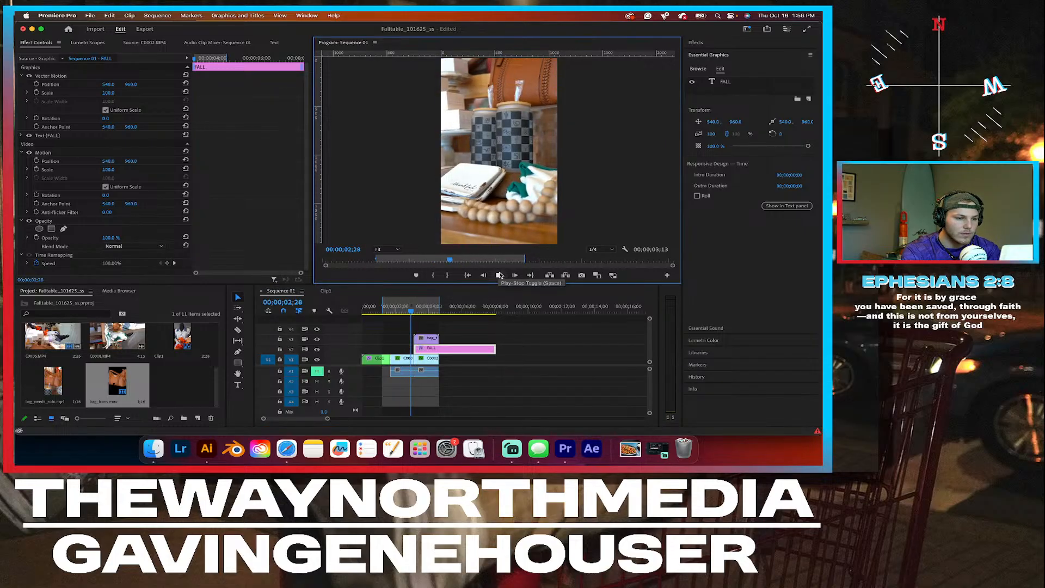
pyautogui.click(499, 275)
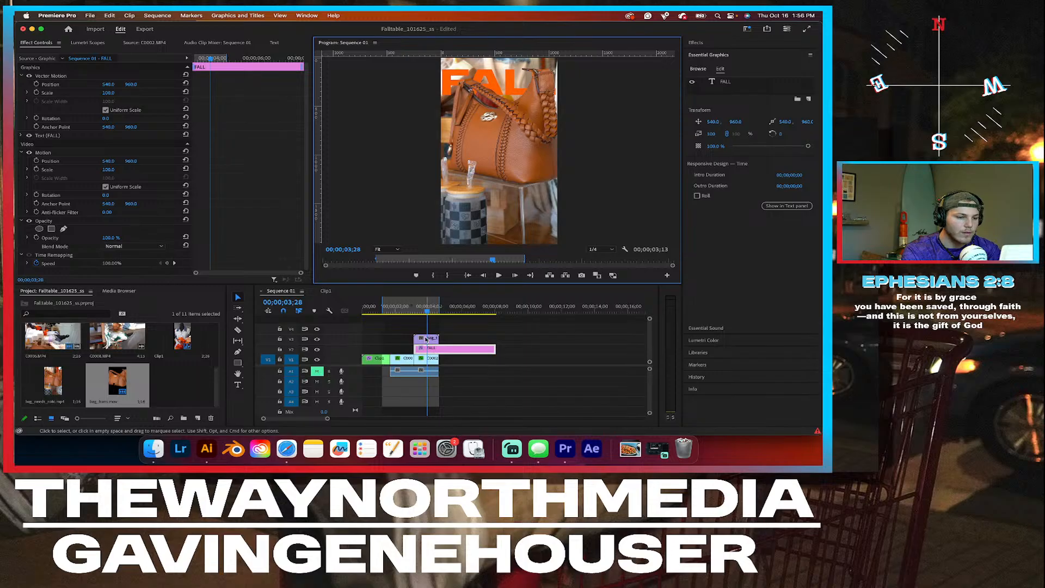
# Step: Move the sequence's In point to the start of the bag_trans.mov clip
pyautogui.moveTo(383, 306); pyautogui.dragTo(414, 306)
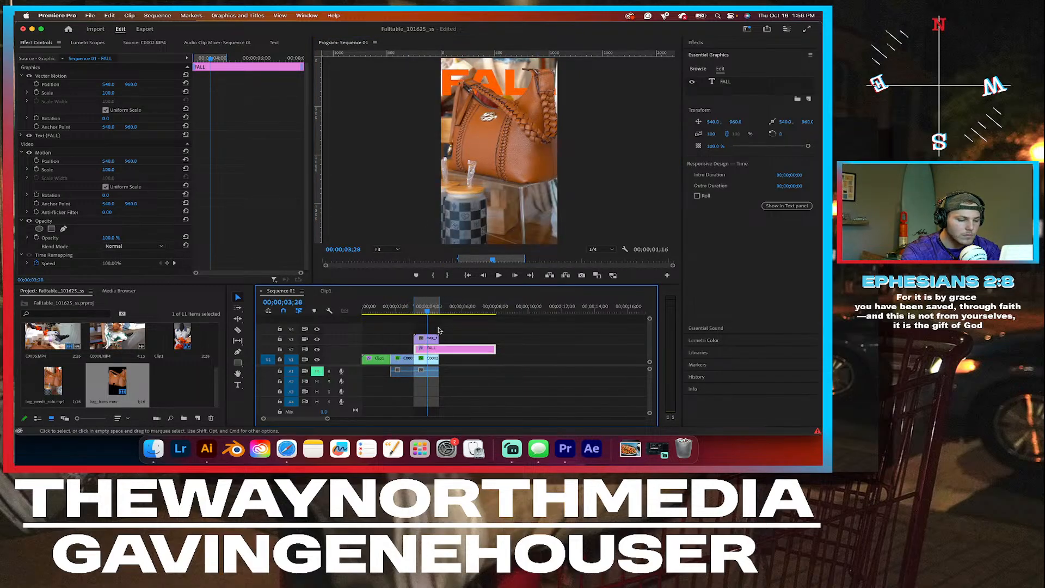
pyautogui.press('=')
pyautogui.press('=')
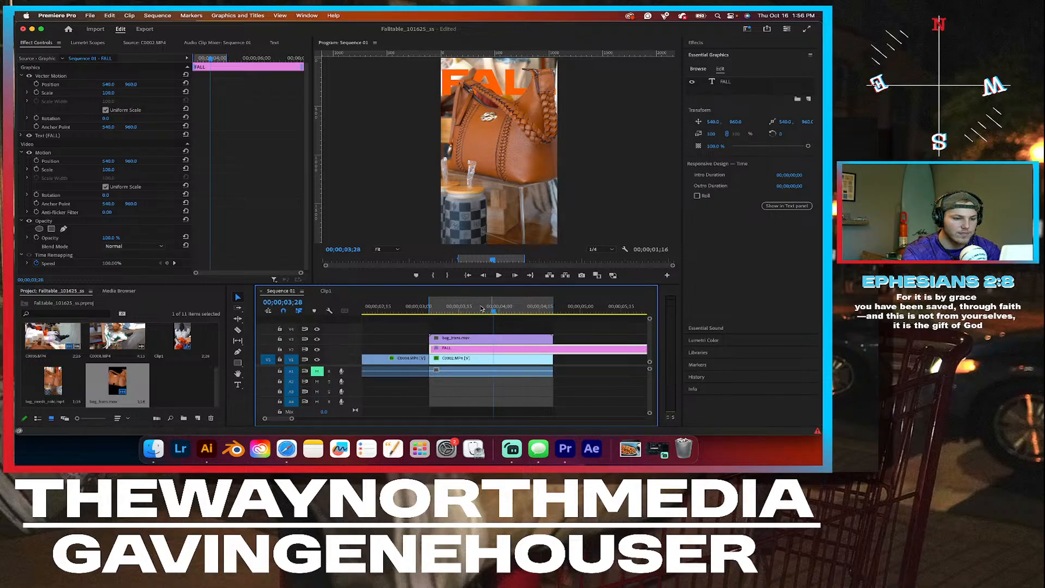
# Step: Inspect the bag_trans.mov cutout by temporarily hiding tracks V1 and V2, restoring the title and footage tracks one by one
pyautogui.click(466, 338)
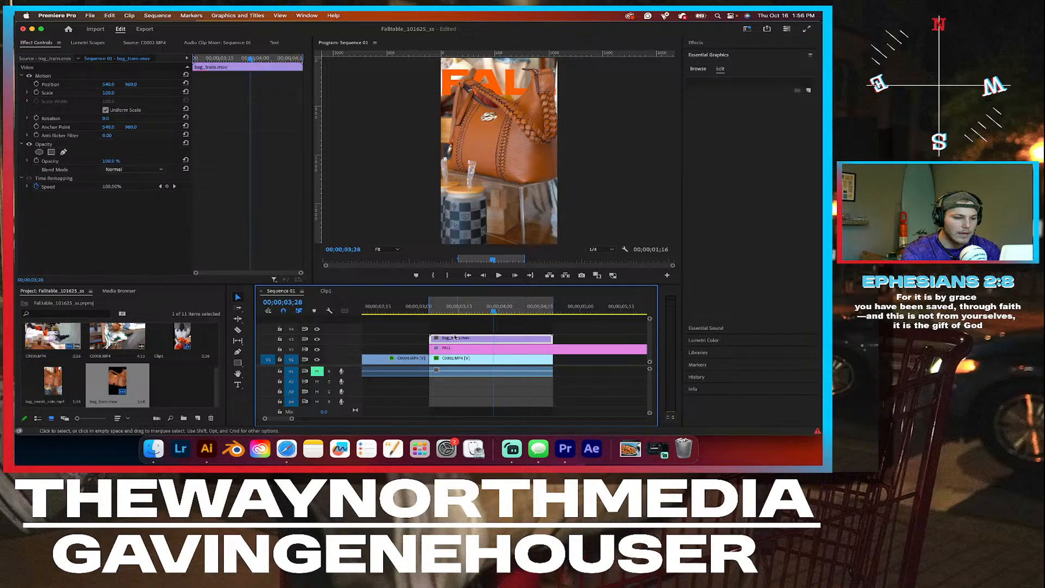
pyautogui.click(317, 348)
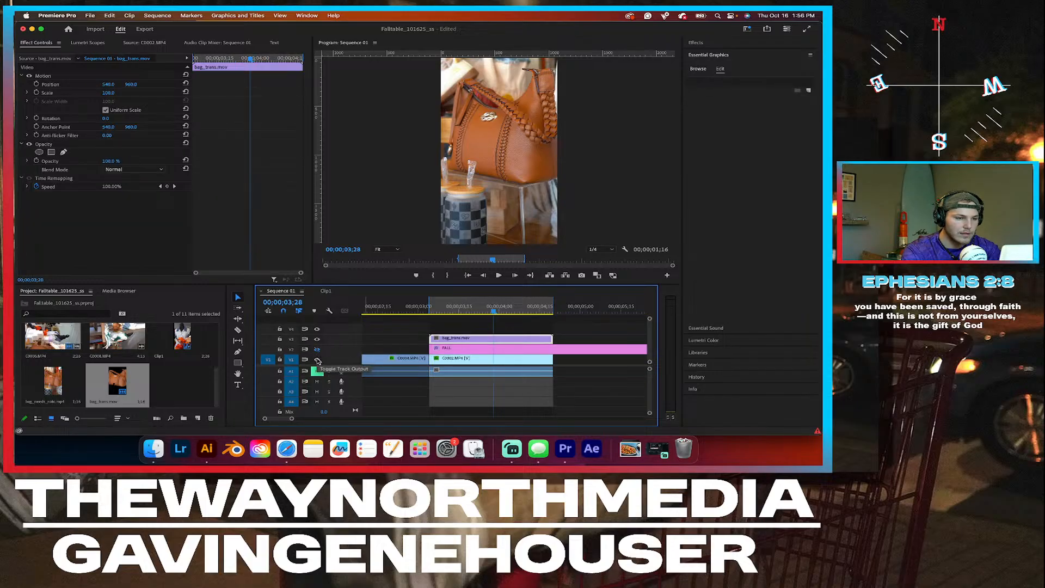
pyautogui.click(317, 359)
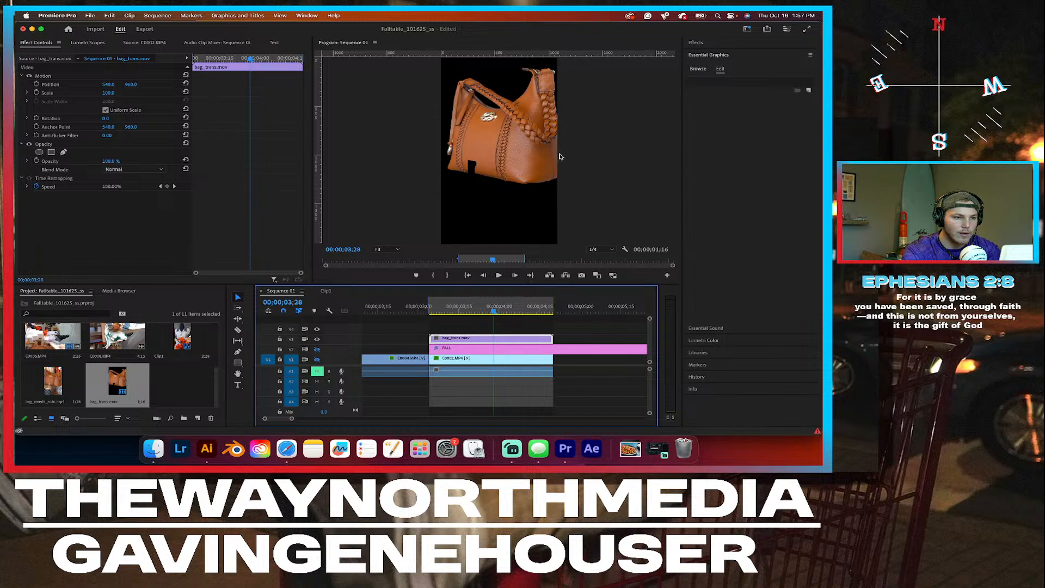
pyautogui.moveTo(486, 309)
pyautogui.mouseDown()
pyautogui.moveTo(457, 308)
pyautogui.moveTo(487, 308)
pyautogui.mouseUp()
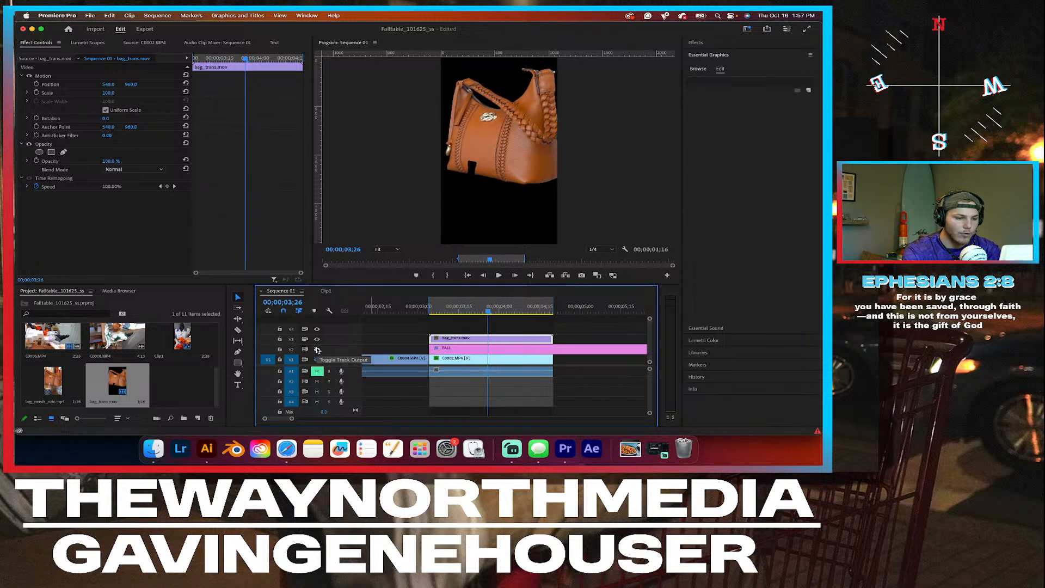
pyautogui.click(317, 350)
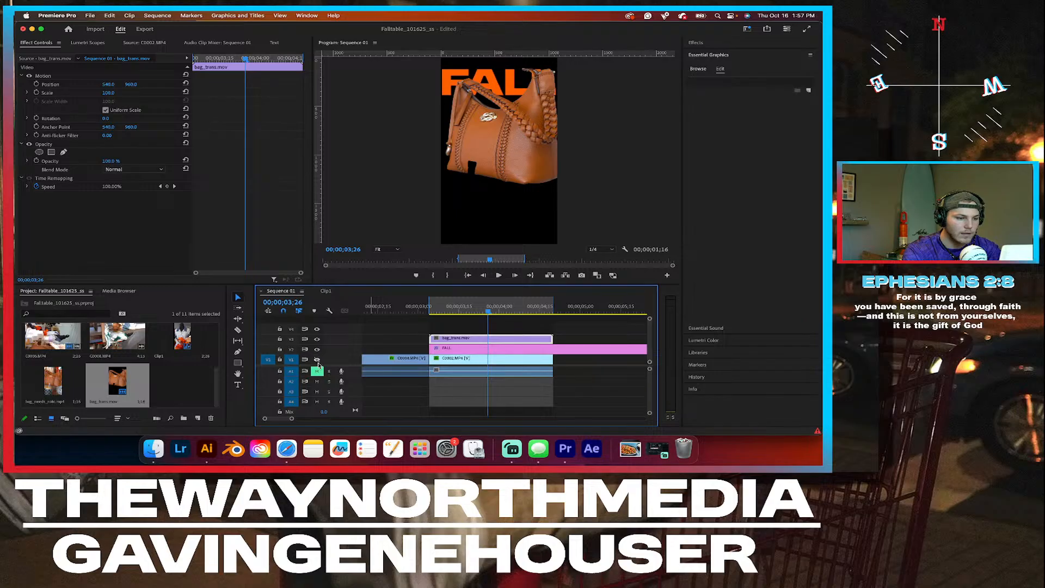
pyautogui.click(318, 361)
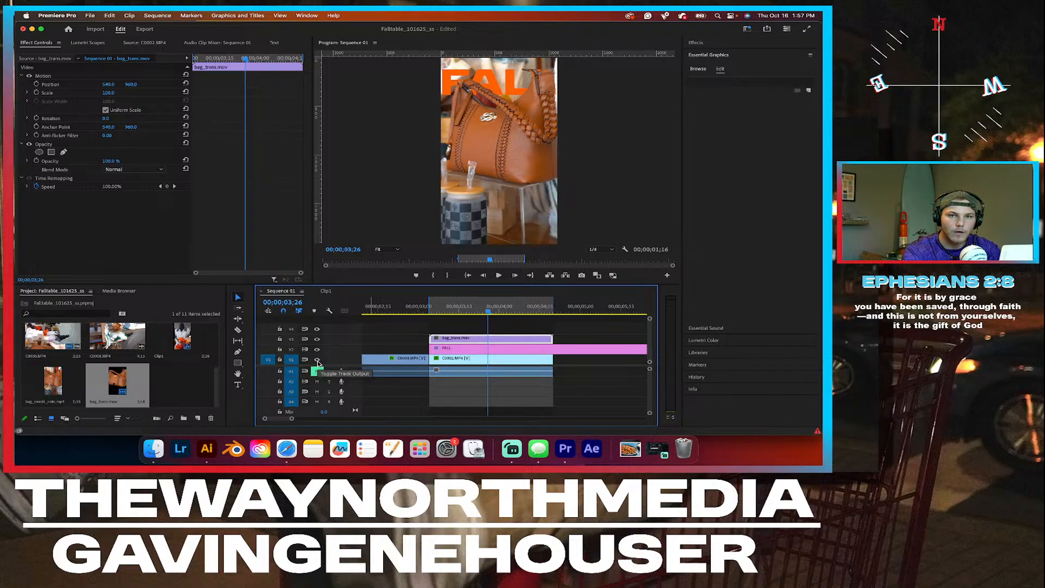
# Step: Replace the FALL title text at the start of the bag shot with APPLE and FEST on two lines
pyautogui.moveTo(447, 308); pyautogui.dragTo(428, 309)
pyautogui.click(460, 350)
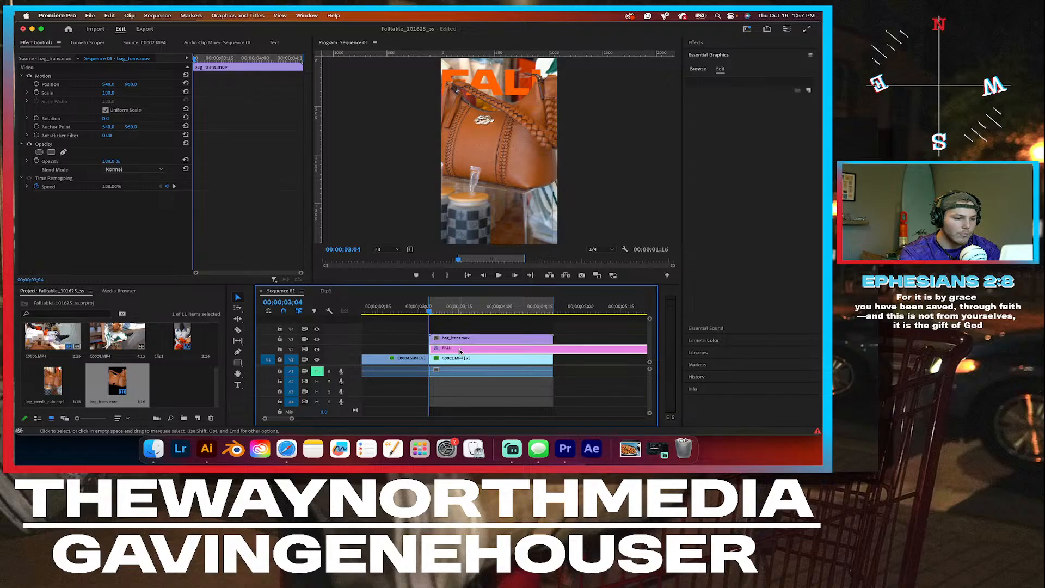
pyautogui.doubleClick(493, 82)
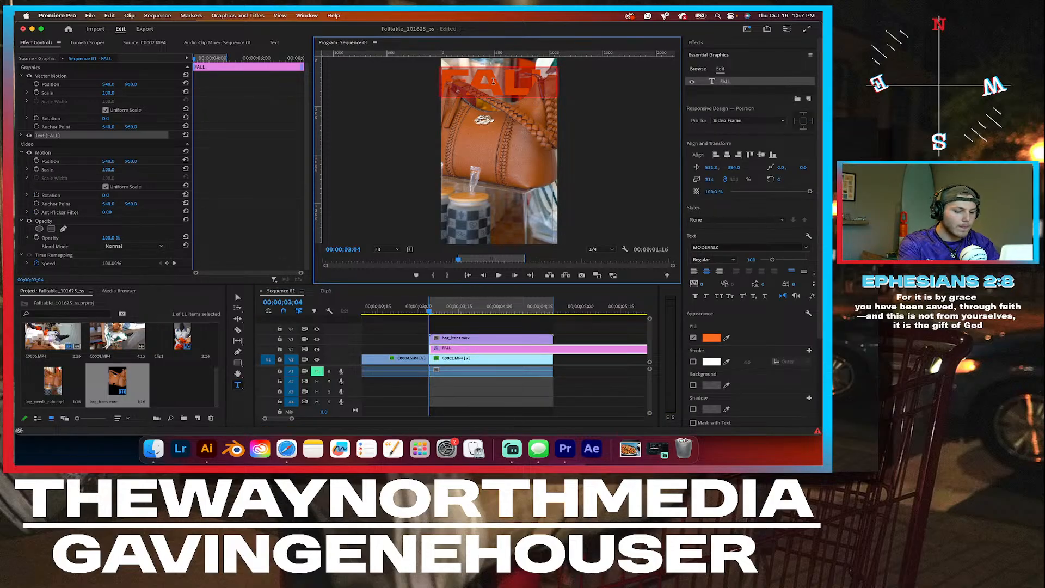
pyautogui.write('APPLE')
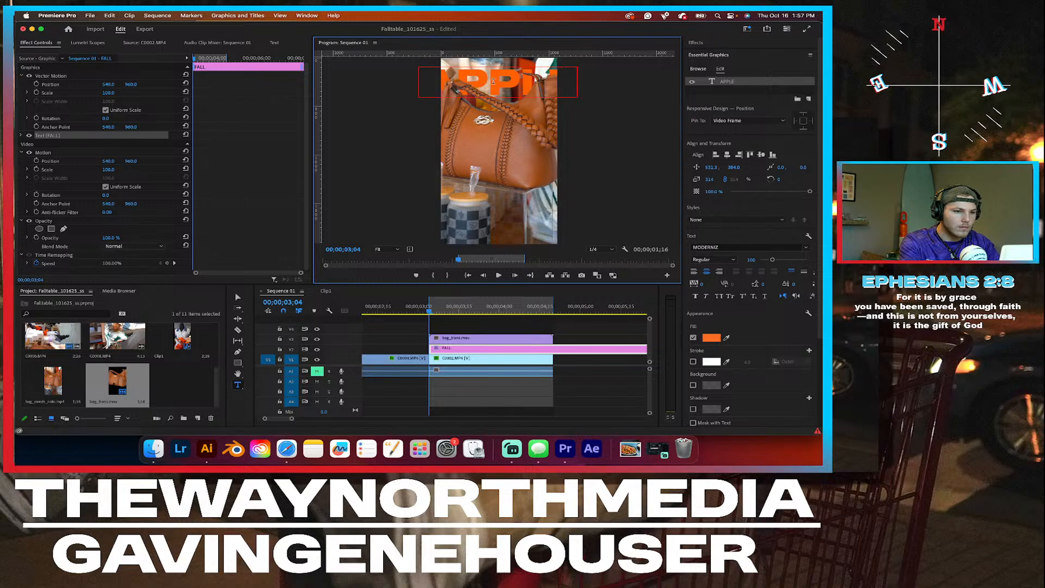
pyautogui.press('Return')
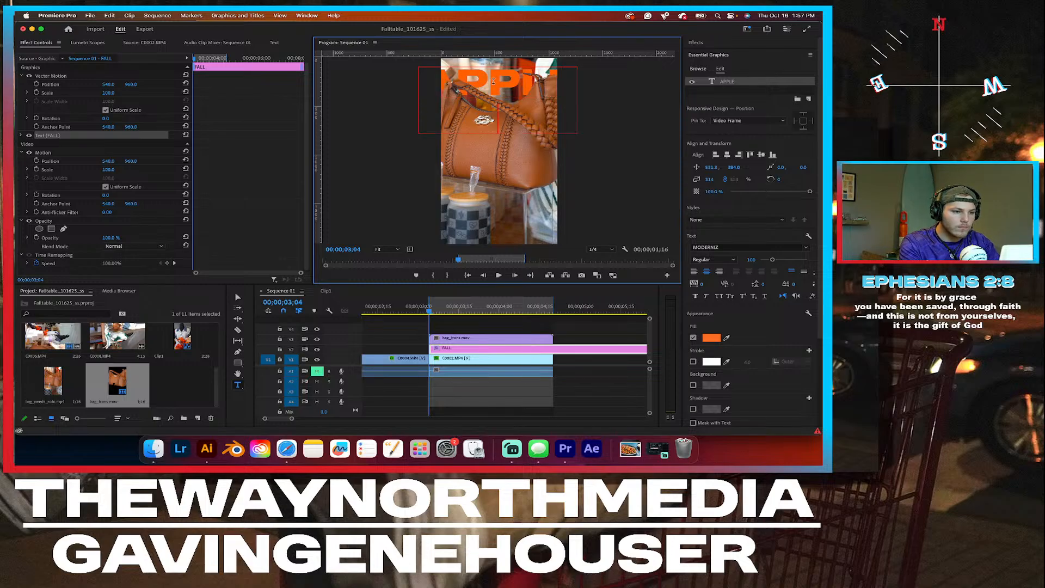
pyautogui.write('FEST')
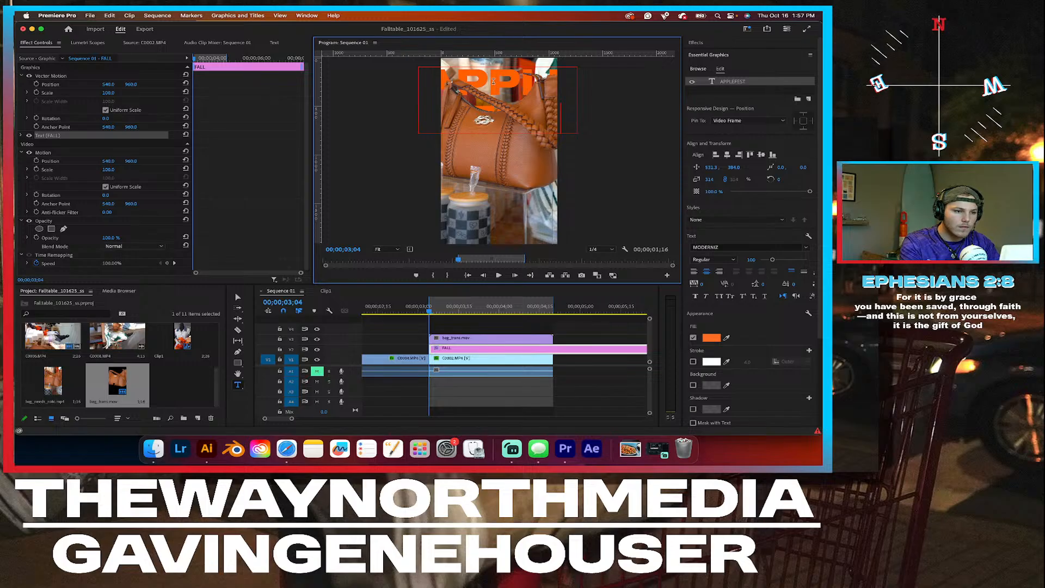
# Step: Add 2025 as a third line to the APPLE FEST title, temporarily hiding the bag_trans.mov track to check the text
pyautogui.press('Return')
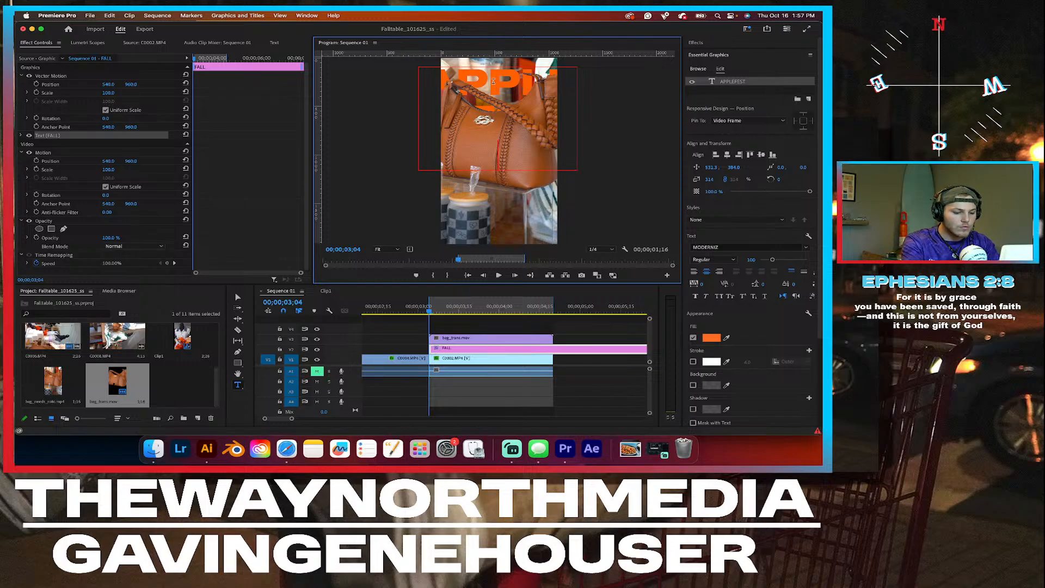
pyautogui.write('@)')
pyautogui.press('BackSpace')
pyautogui.press('BackSpace')
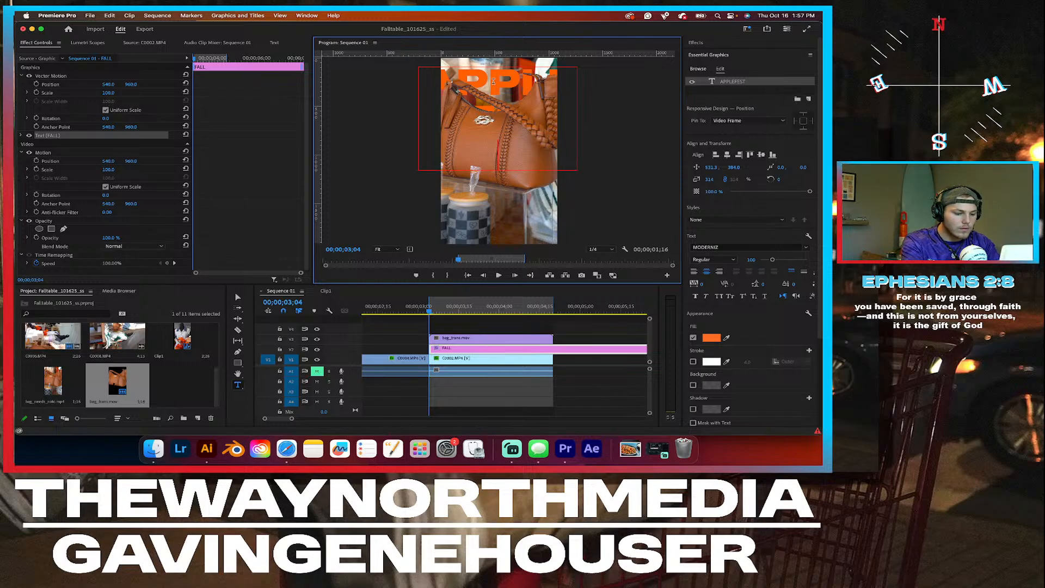
pyautogui.write('2025')
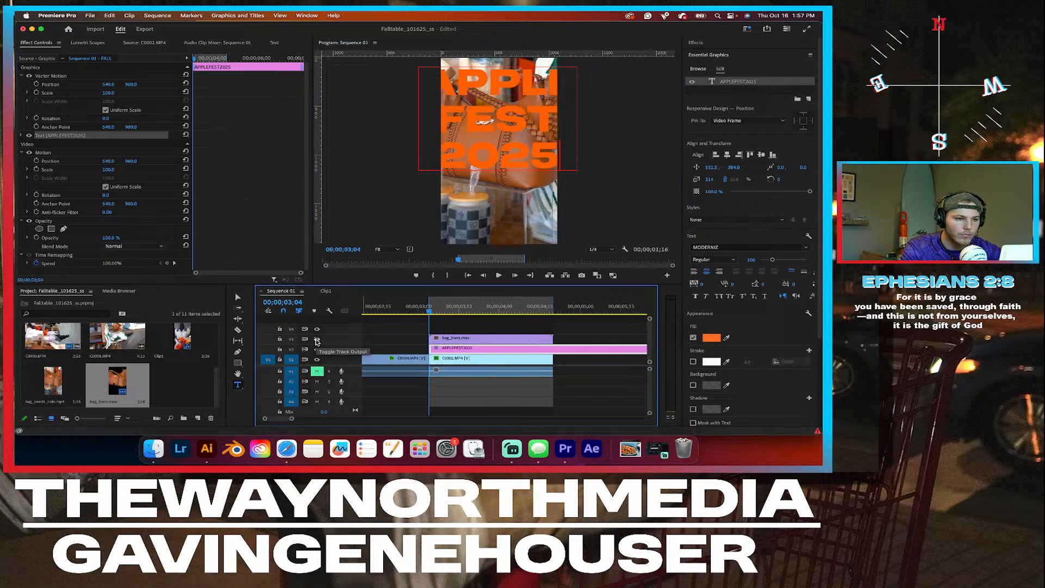
pyautogui.click(316, 339)
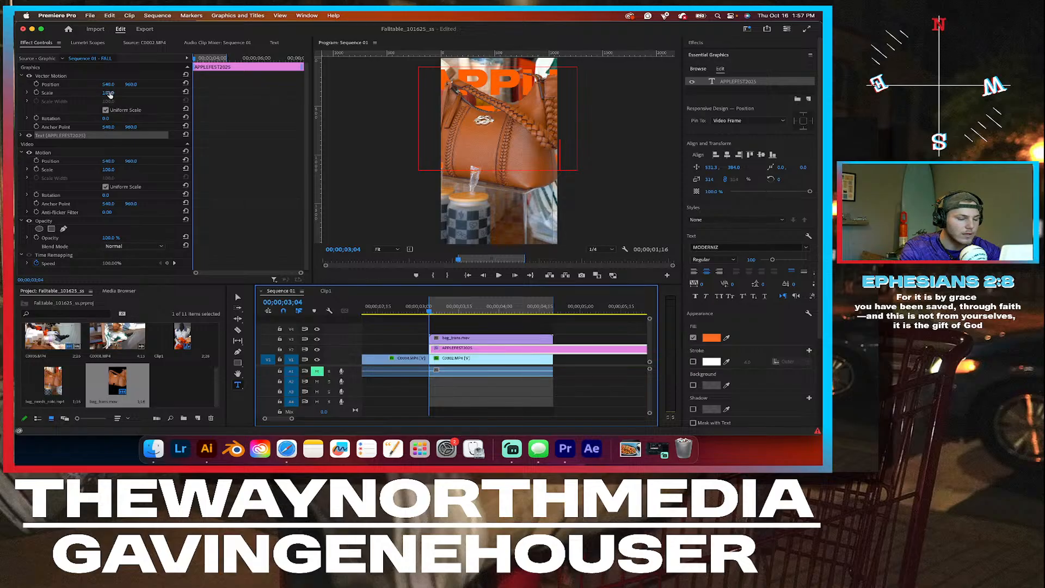
# Step: Scale the title down to 75, raise its vertical position to 639, and play the bag shot to check the placement
pyautogui.moveTo(110, 94)
pyautogui.mouseDown()
pyautogui.moveTo(102, 86)
pyautogui.moveTo(122, 86)
pyautogui.moveTo(93, 85)
pyautogui.mouseUp()
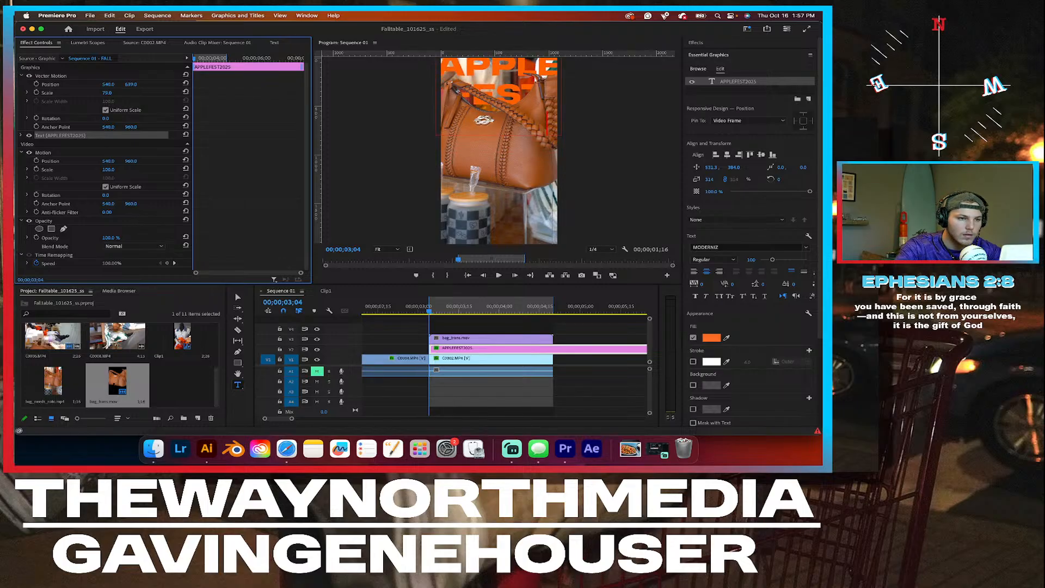
pyautogui.click(498, 274)
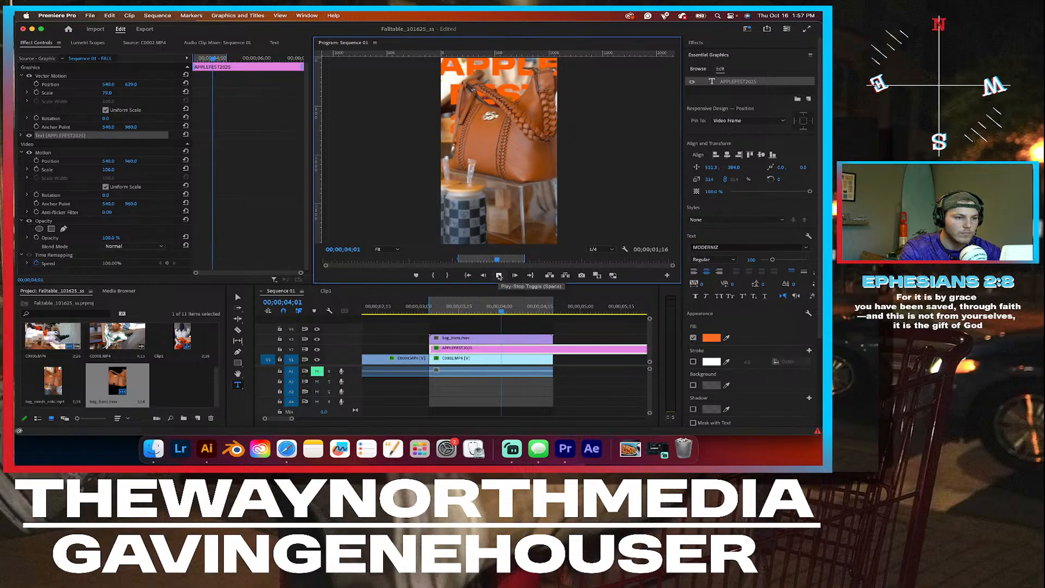
pyautogui.click(499, 274)
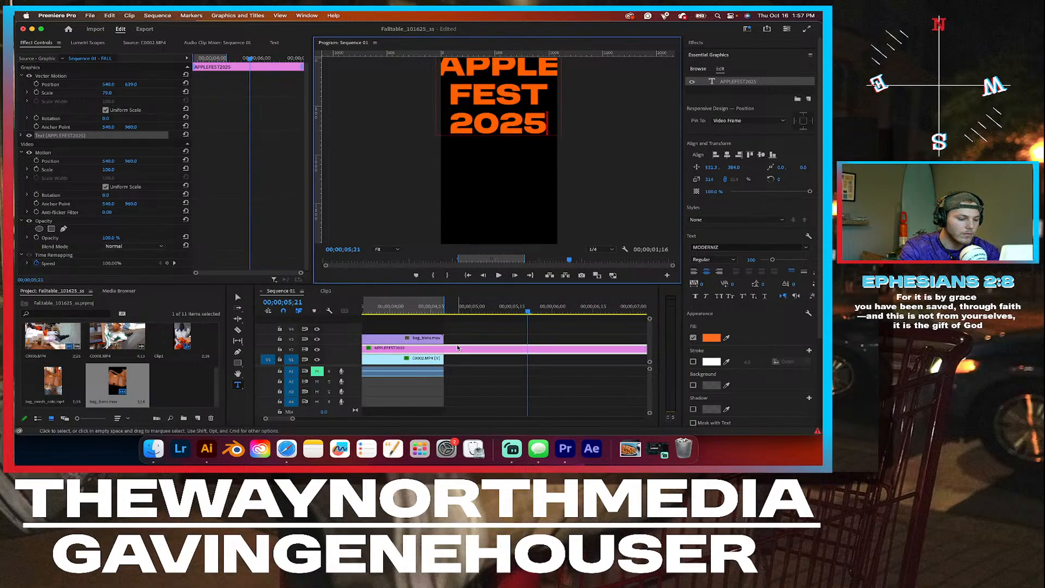
# Step: Cut the title clip where the bag shot ends and delete the leftover part
pyautogui.write('c')
pyautogui.press('BackSpace')
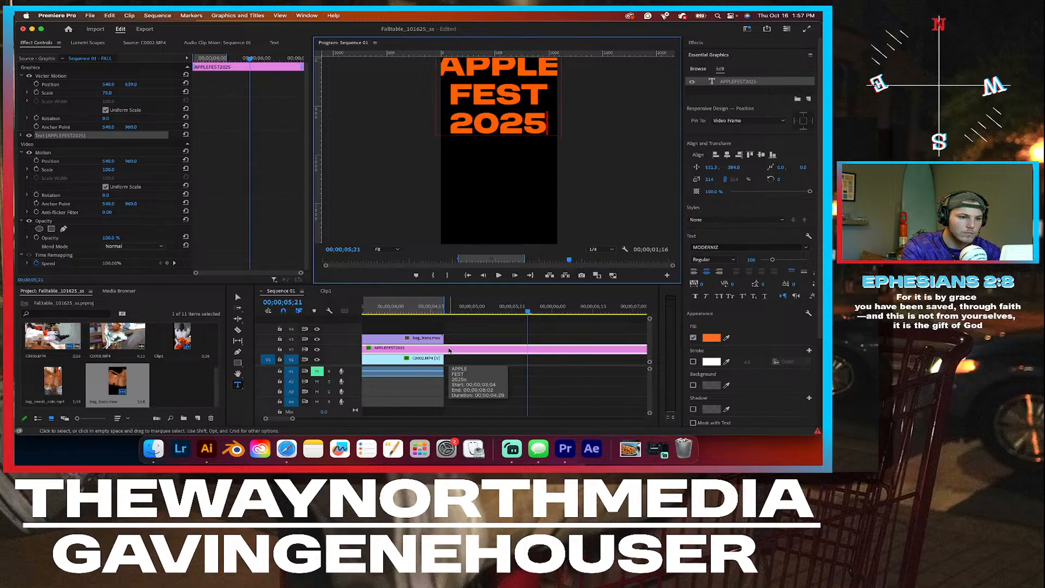
pyautogui.click(472, 334)
pyautogui.press('c')
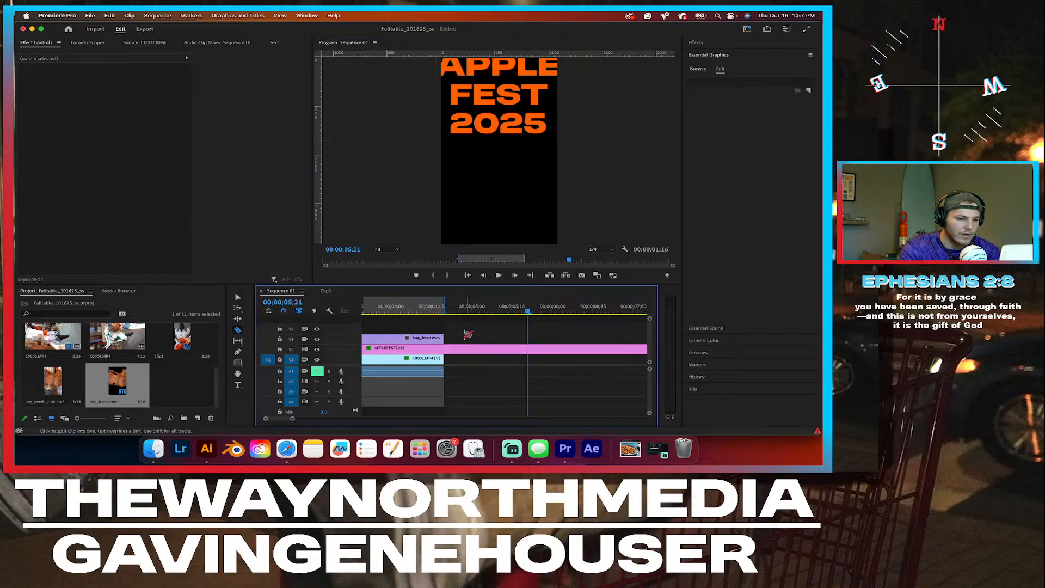
pyautogui.click(444, 349)
pyautogui.press('v')
pyautogui.click(462, 349)
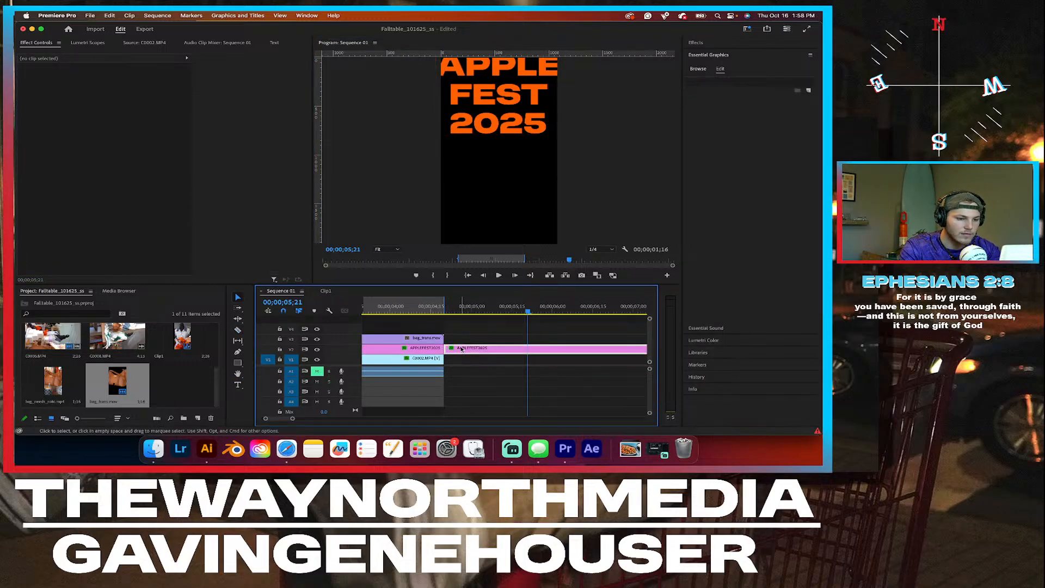
pyautogui.press('Delete')
# Step: Tighten the leading of the title text at the start of the bag shot
pyautogui.hscroll(-3, 461, 349)
pyautogui.click(483, 309)
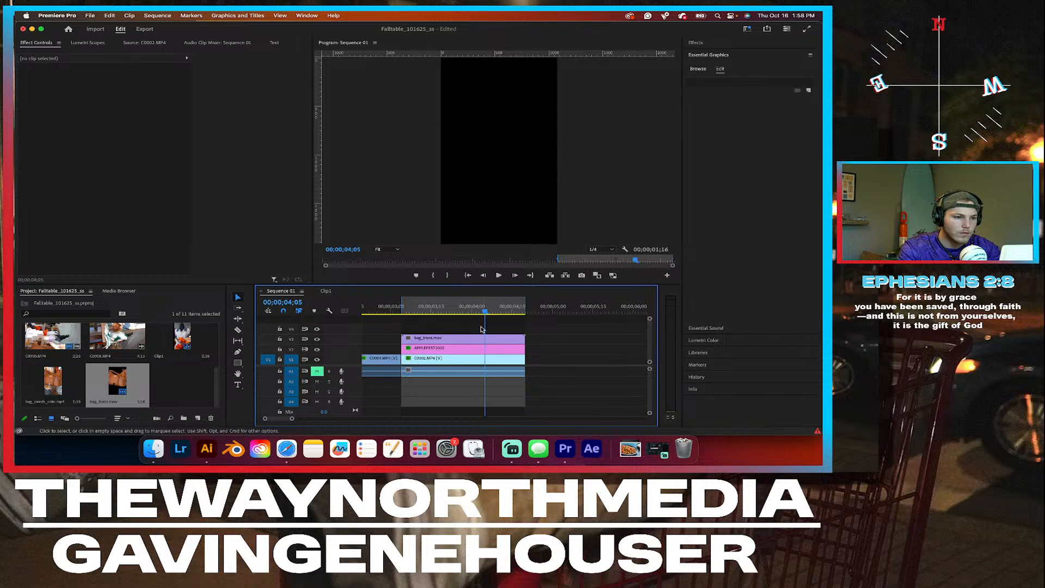
pyautogui.scroll(-3, 465, 338)
pyautogui.scroll(3, 464, 339)
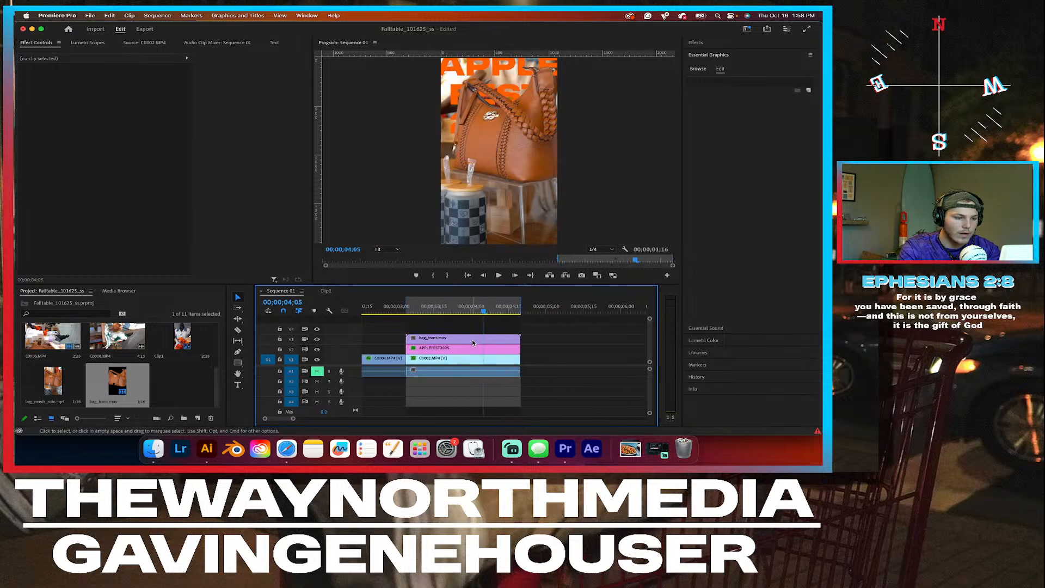
pyautogui.click(474, 349)
pyautogui.moveTo(461, 304); pyautogui.dragTo(409, 308)
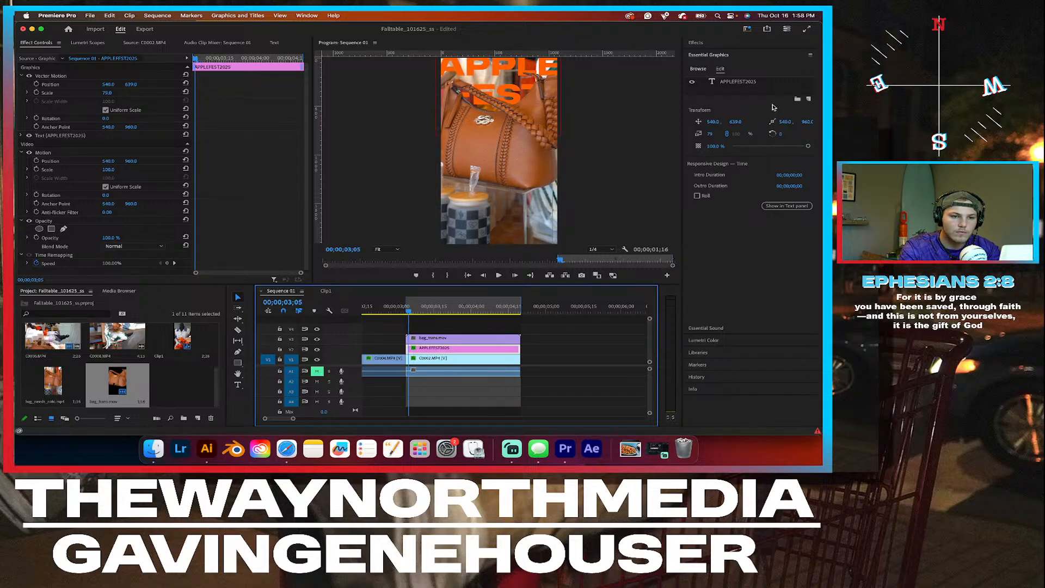
pyautogui.doubleClick(505, 75)
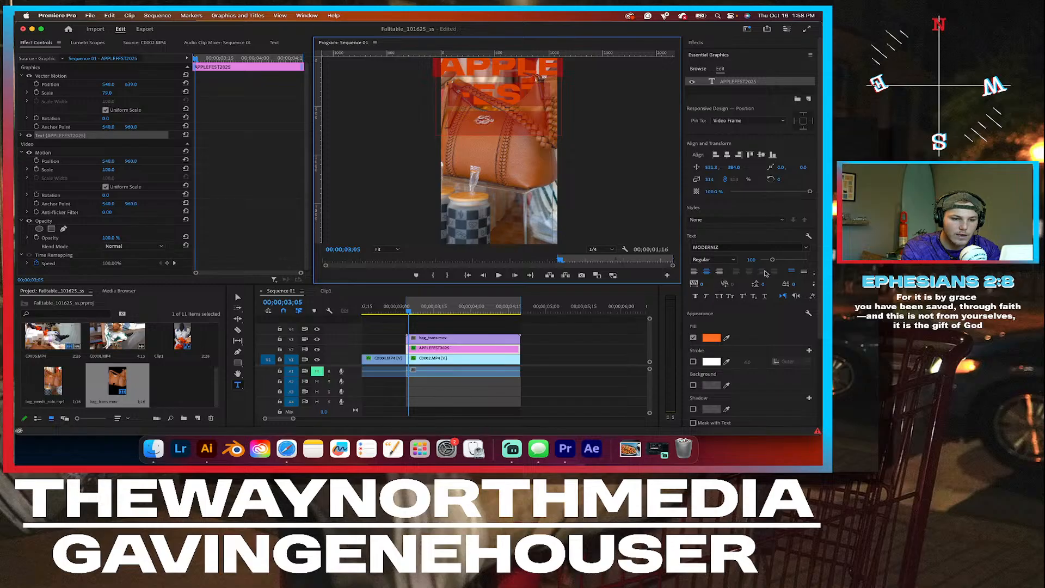
pyautogui.moveTo(764, 285); pyautogui.dragTo(747, 285)
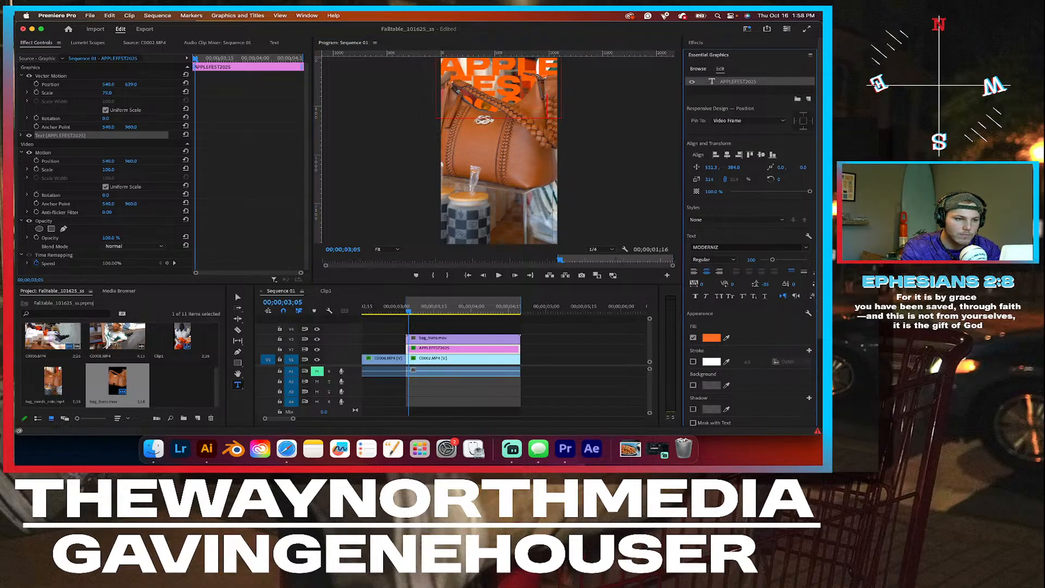
# Step: Remove the 2025 line from the title, leaving APPLE and FEST
pyautogui.click(403, 312)
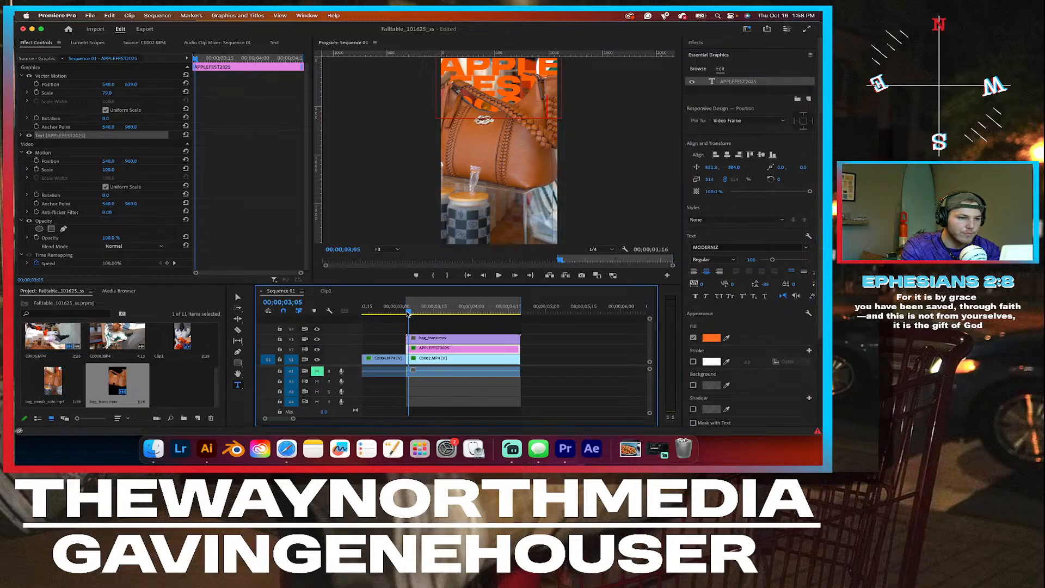
pyautogui.moveTo(403, 312)
pyautogui.mouseDown()
pyautogui.moveTo(501, 314)
pyautogui.moveTo(420, 318)
pyautogui.mouseUp()
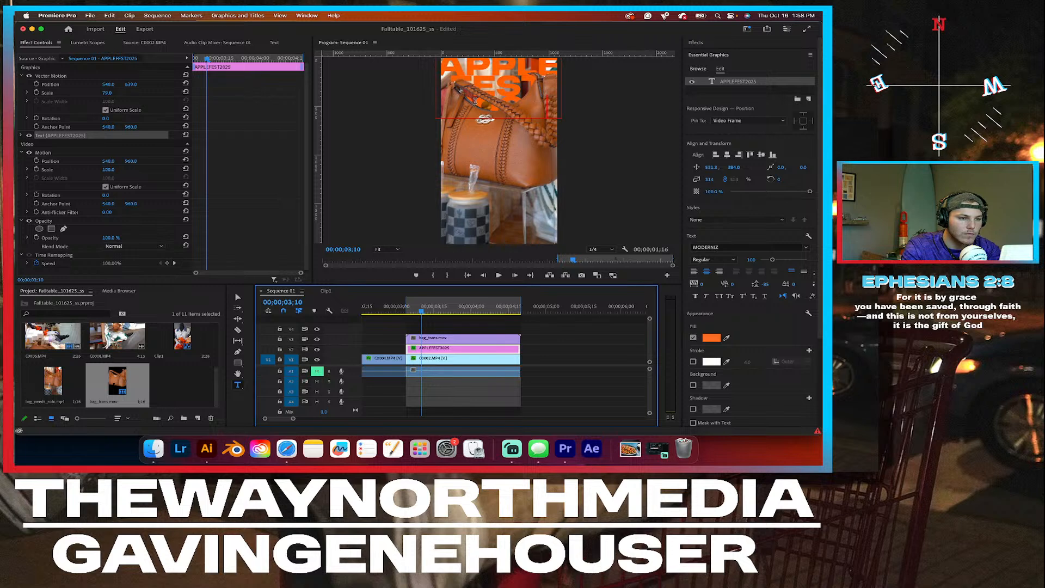
pyautogui.click(475, 104)
pyautogui.press('BackSpace')
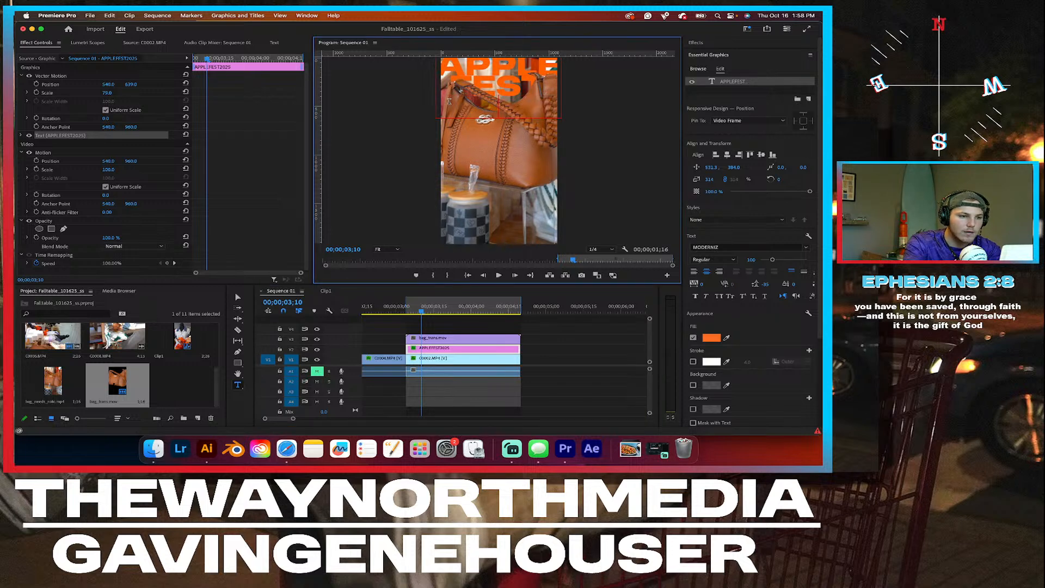
pyautogui.press('BackSpace')
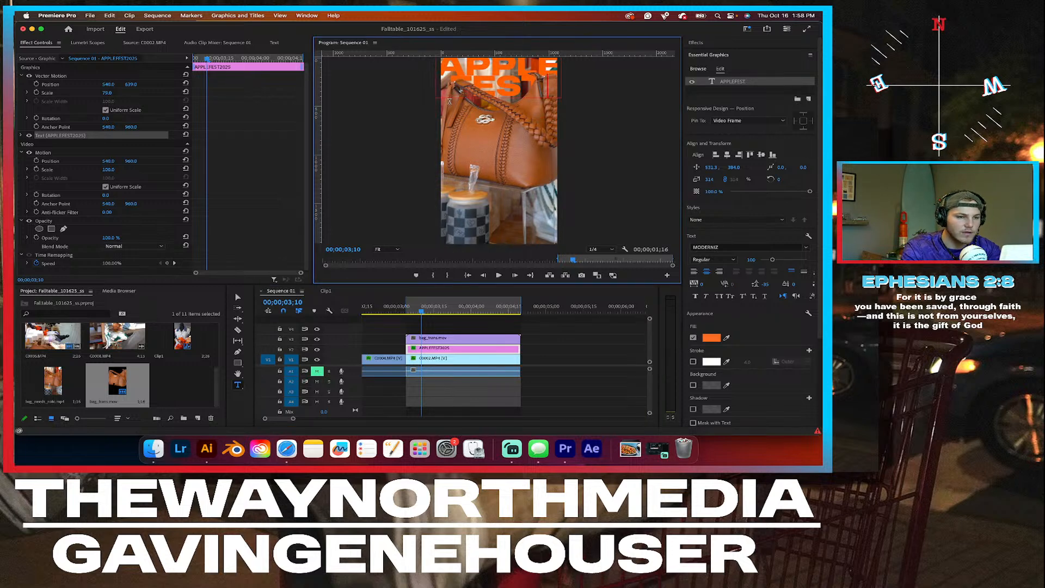
# Step: Play the bag shot with the two-line title, and play the sequence from its beginning
pyautogui.moveTo(417, 311); pyautogui.dragTo(401, 310)
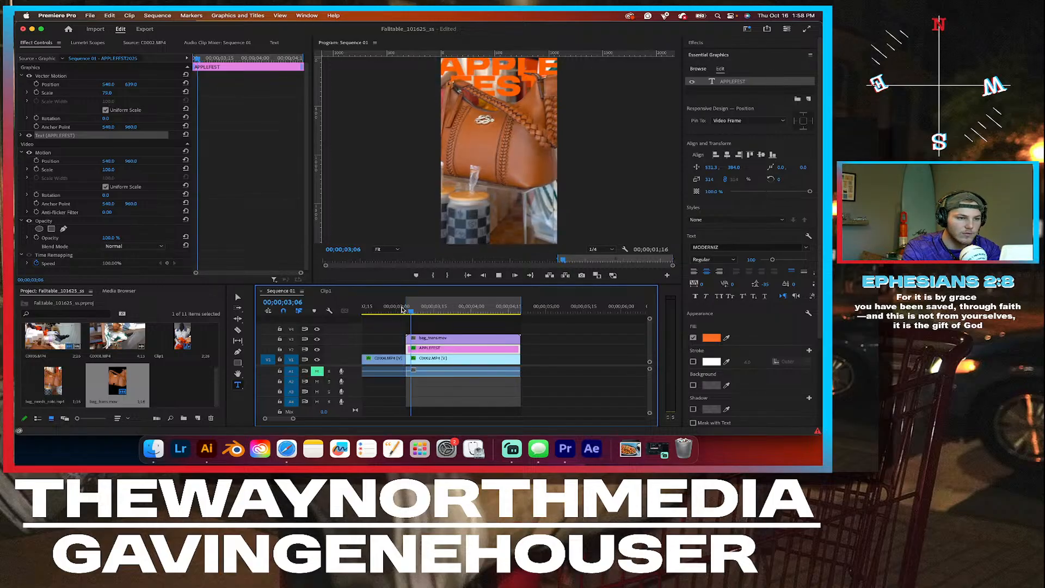
pyautogui.press('space')
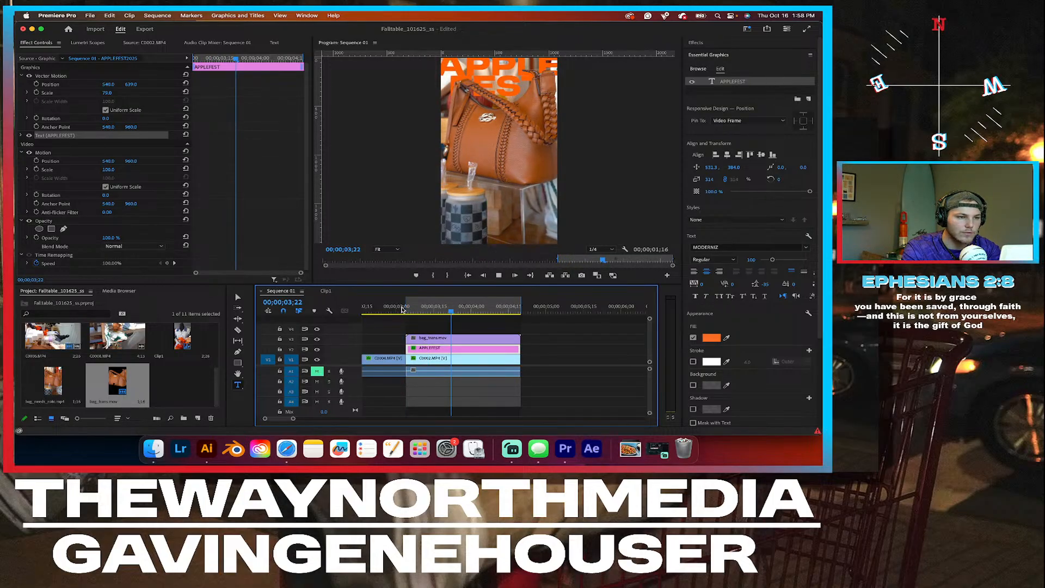
pyautogui.press('space')
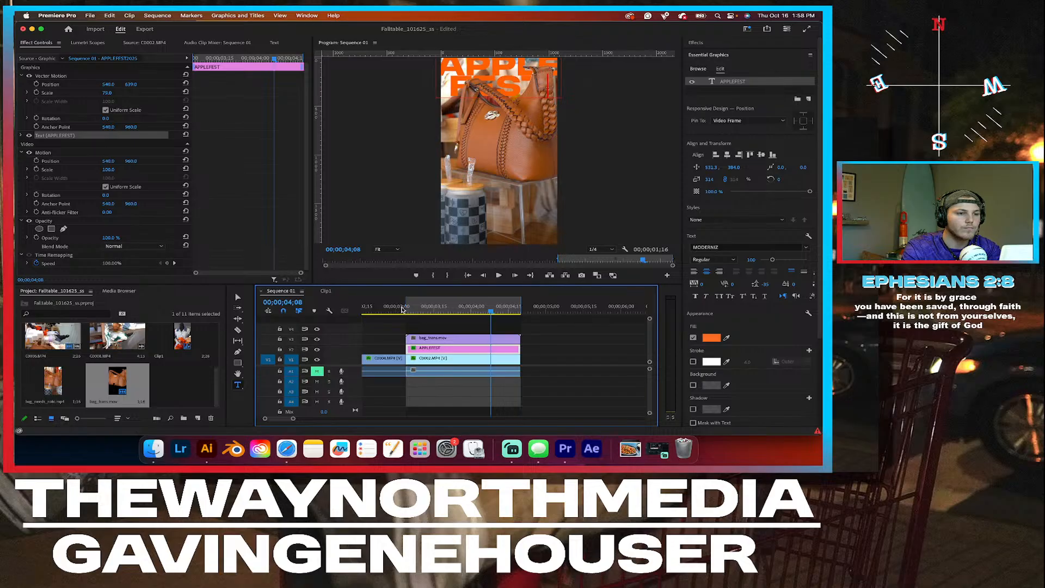
pyautogui.press('Home')
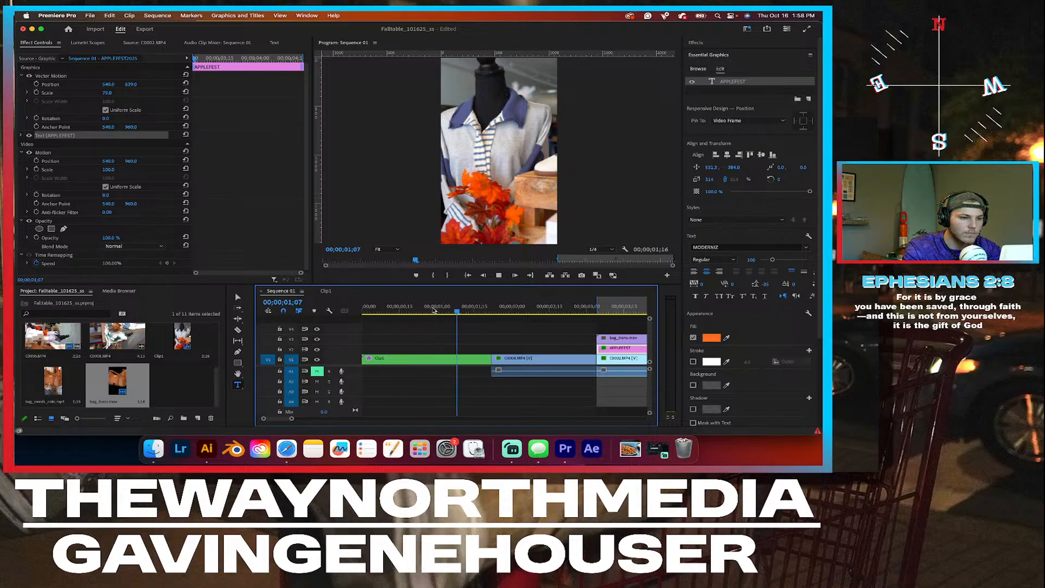
pyautogui.press('space')
# Step: Return the playhead to the early part of the bag shot and save the project
pyautogui.scroll(-5, 489, 336)
pyautogui.click(455, 309)
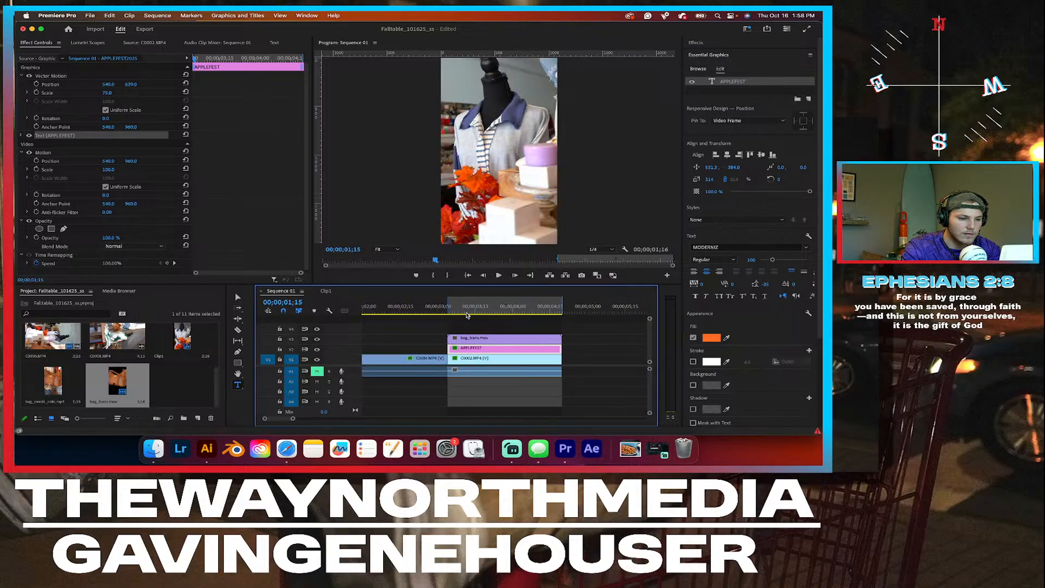
pyautogui.moveTo(455, 309); pyautogui.dragTo(468, 309)
pyautogui.press('cmd+s')
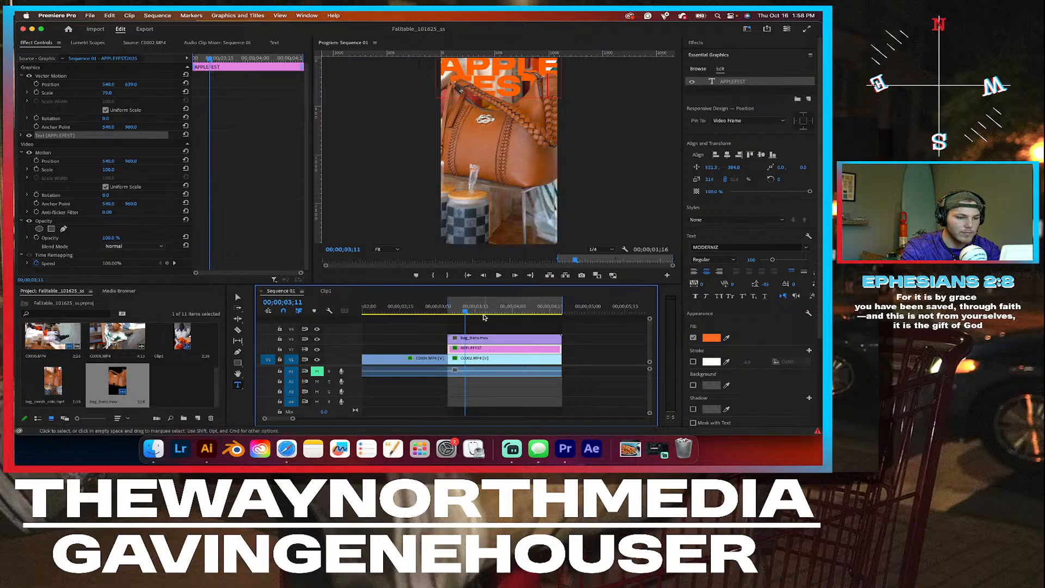
# Step: Scrub the timeline through the cut from the C0004.MP4 shot into the titled bag shot
pyautogui.hscroll(5, 498, 346)
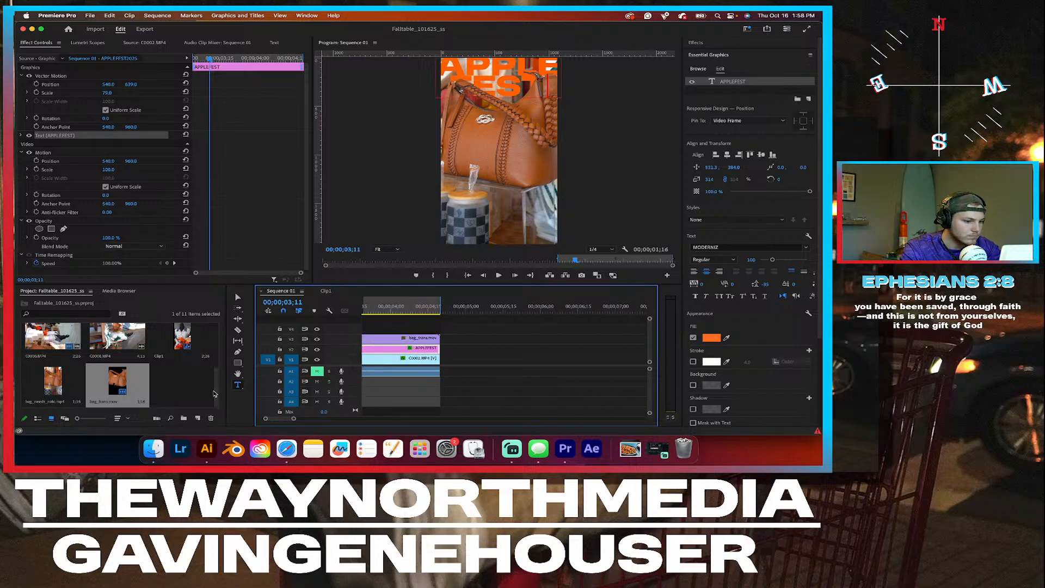
pyautogui.moveTo(214, 393); pyautogui.dragTo(216, 380)
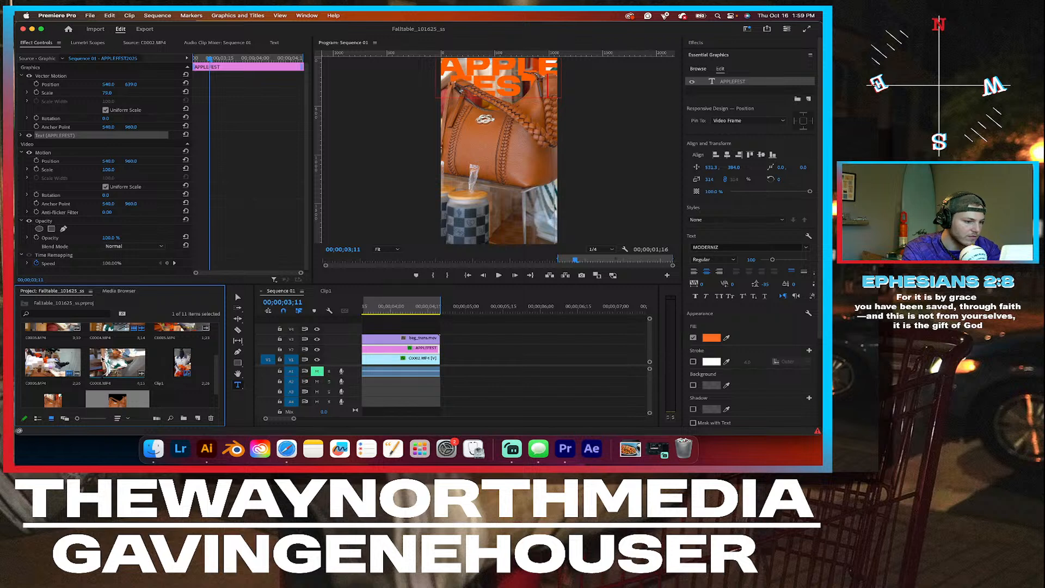
pyautogui.hscroll(-5, 437, 326)
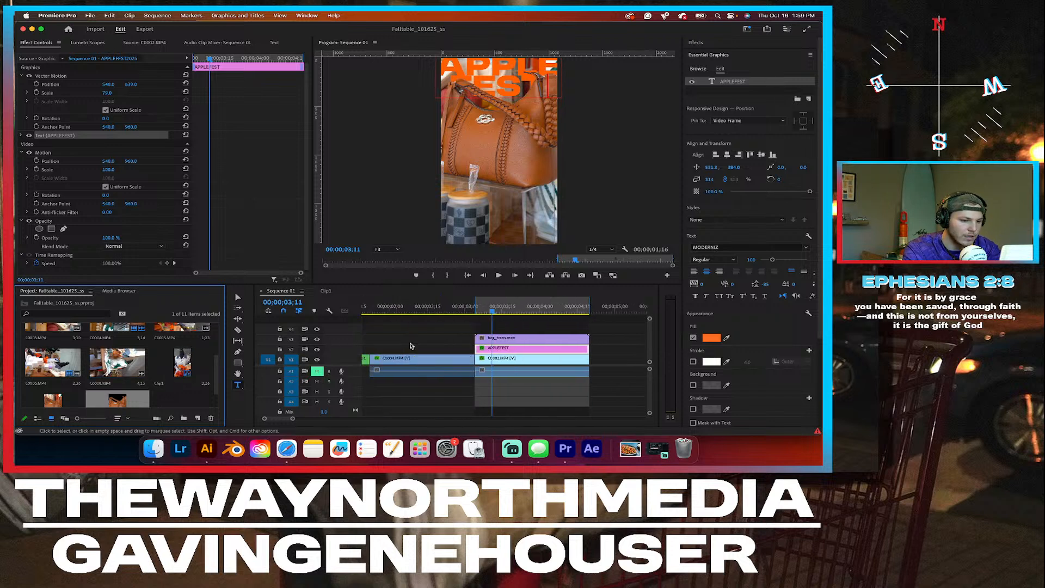
pyautogui.moveTo(436, 310); pyautogui.dragTo(543, 308)
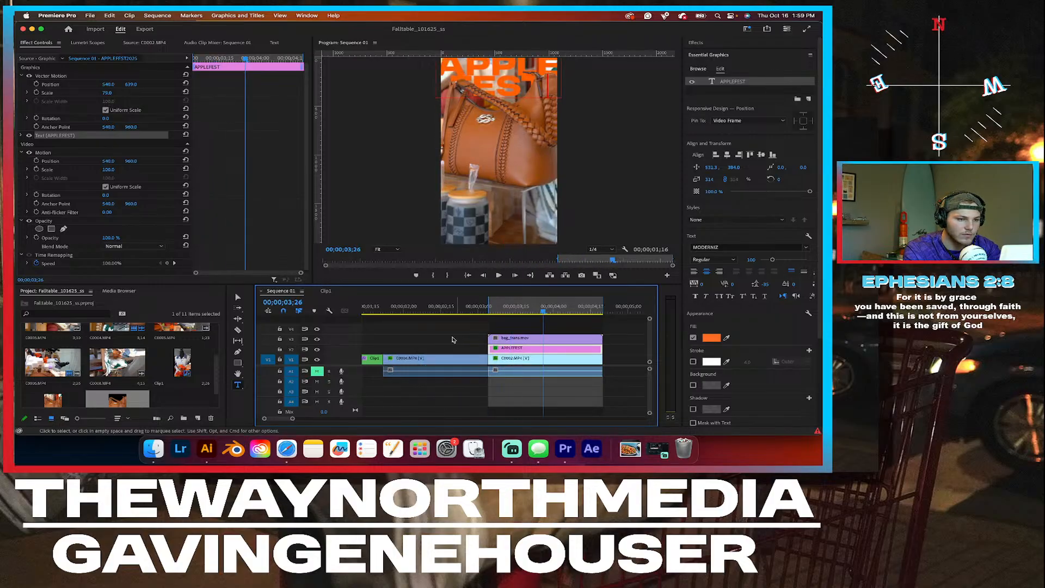
# Step: Open C0008.MP4 from the project's footage in the source monitor and play through its clothing shot
pyautogui.hscroll(5, 449, 341)
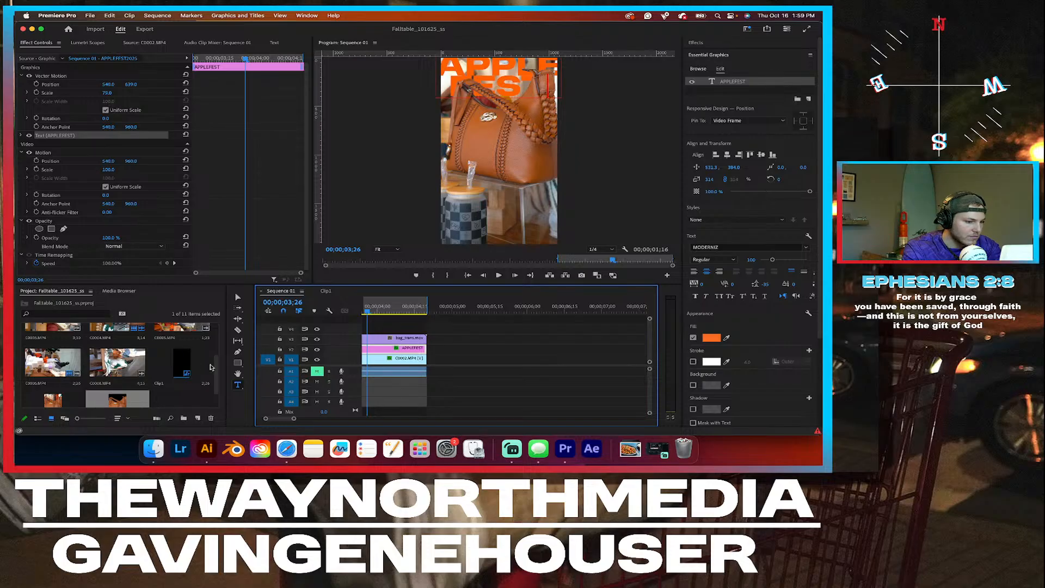
pyautogui.scroll(-1, 158, 369)
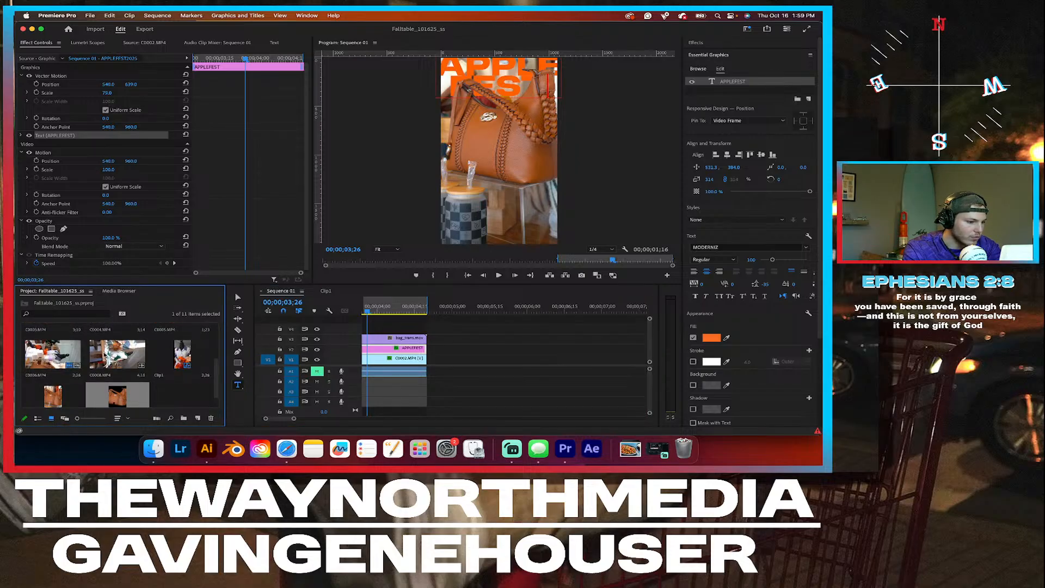
pyautogui.doubleClick(105, 356)
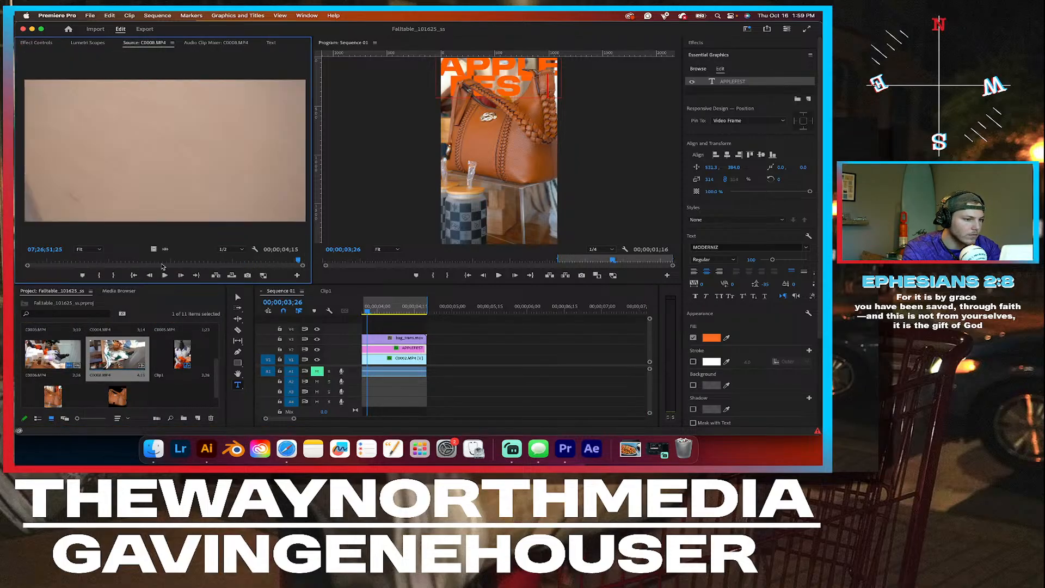
pyautogui.click(189, 260)
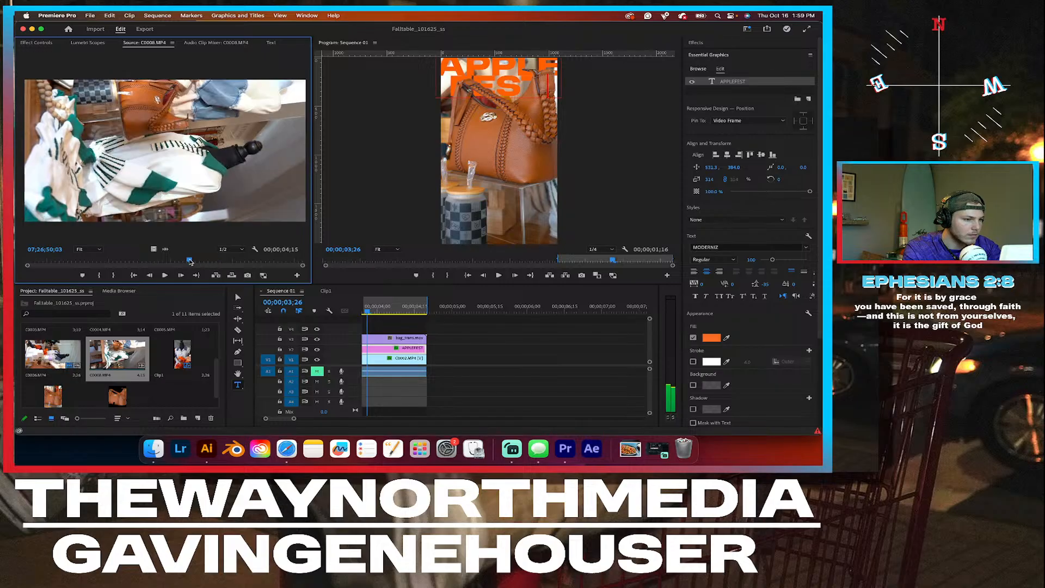
pyautogui.moveTo(190, 261); pyautogui.dragTo(181, 261)
pyautogui.click(165, 275)
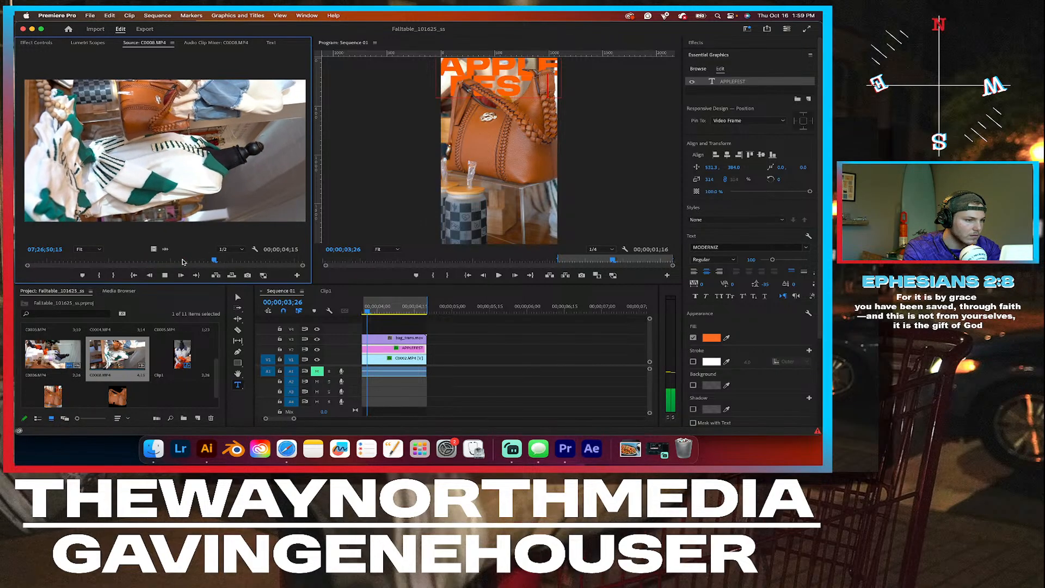
pyautogui.press('space')
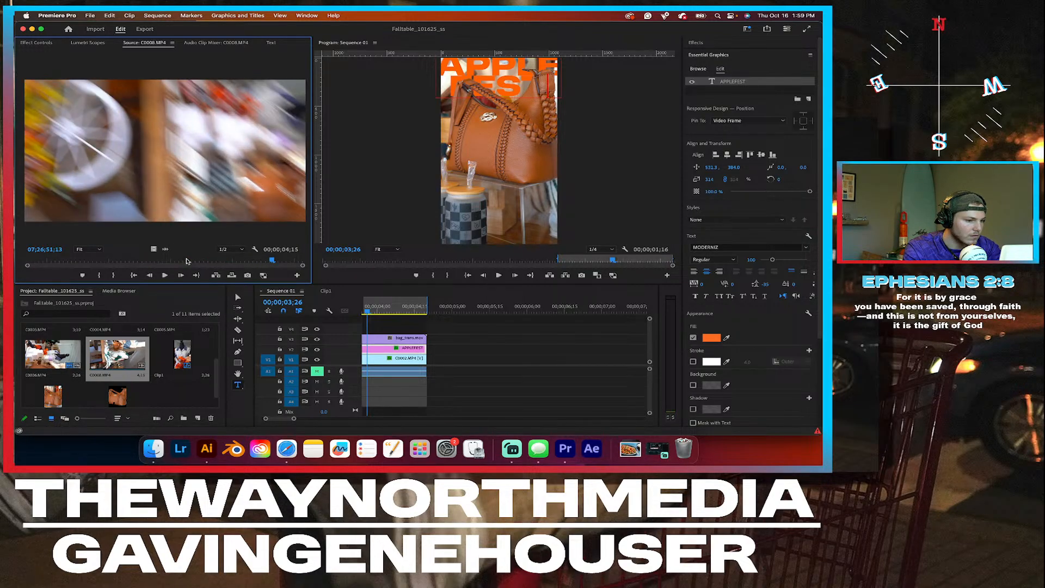
# Step: Play through C0008.MP4 in the source monitor, marking its in point at 07;26;48;28 and its out point at 07;26;51;01
pyautogui.moveTo(186, 261); pyautogui.dragTo(18, 263)
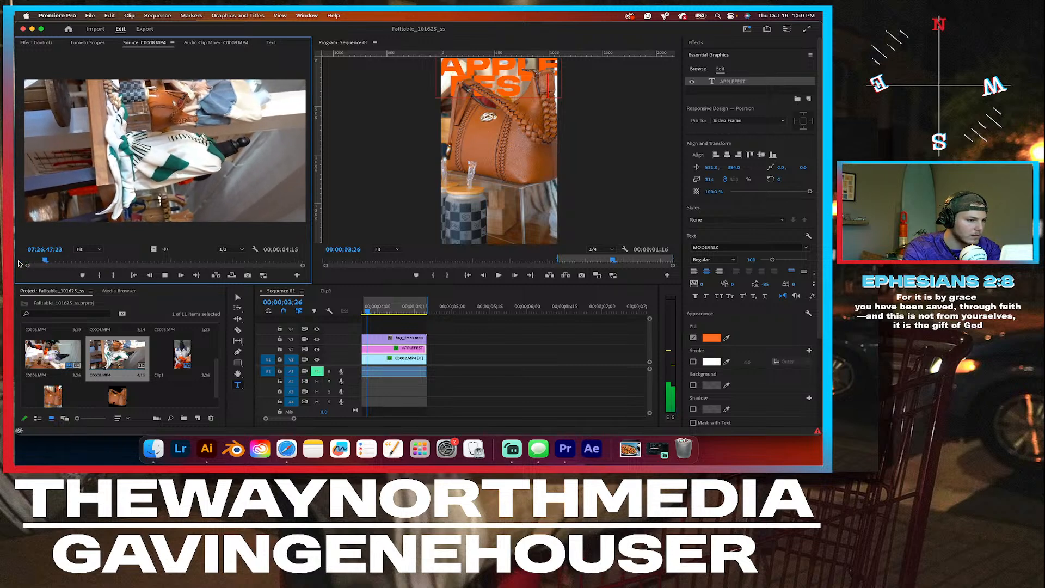
pyautogui.press('space')
pyautogui.press('space')
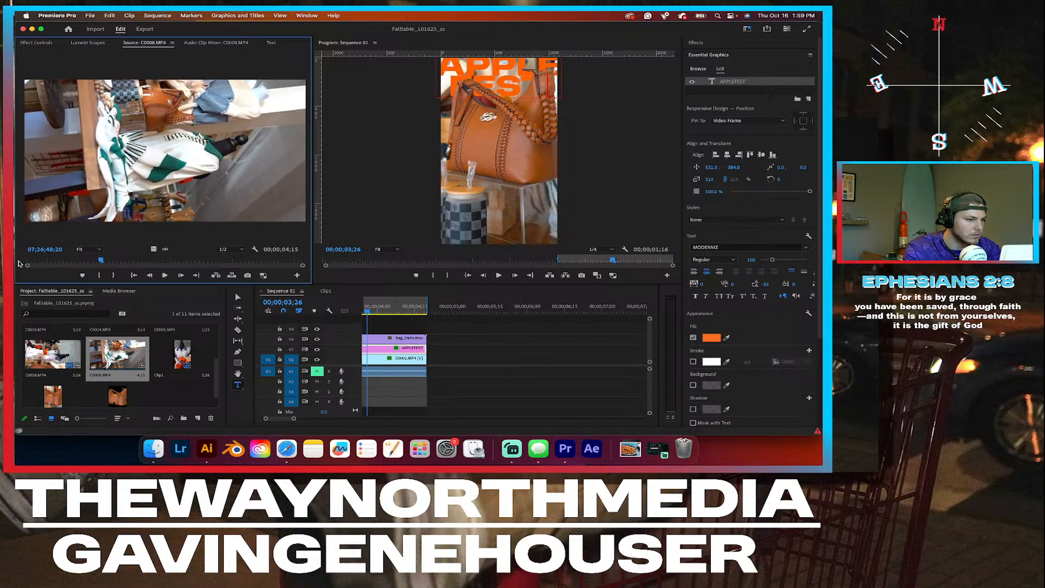
pyautogui.press('space')
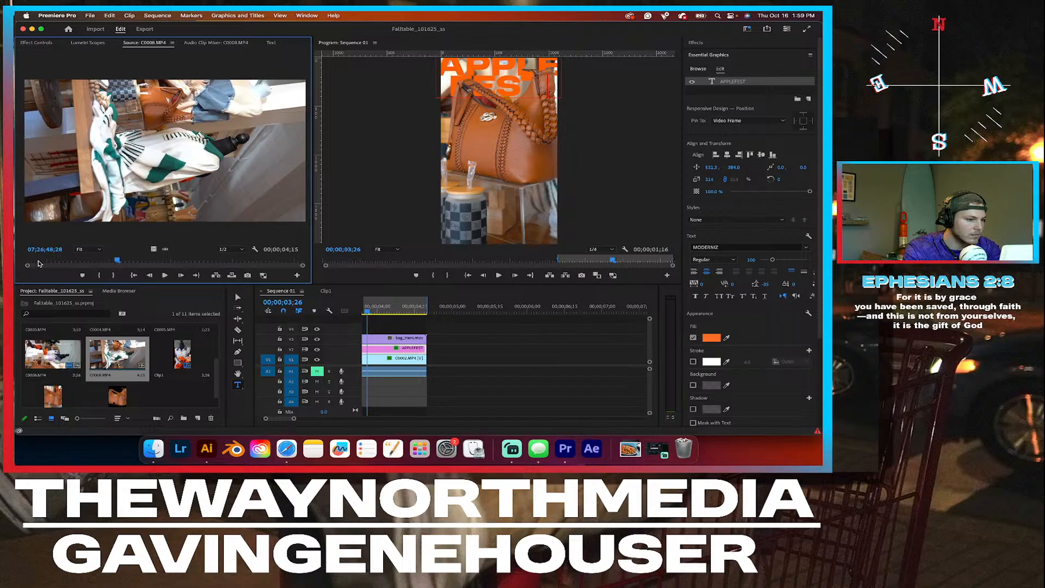
pyautogui.click(101, 277)
pyautogui.press('space')
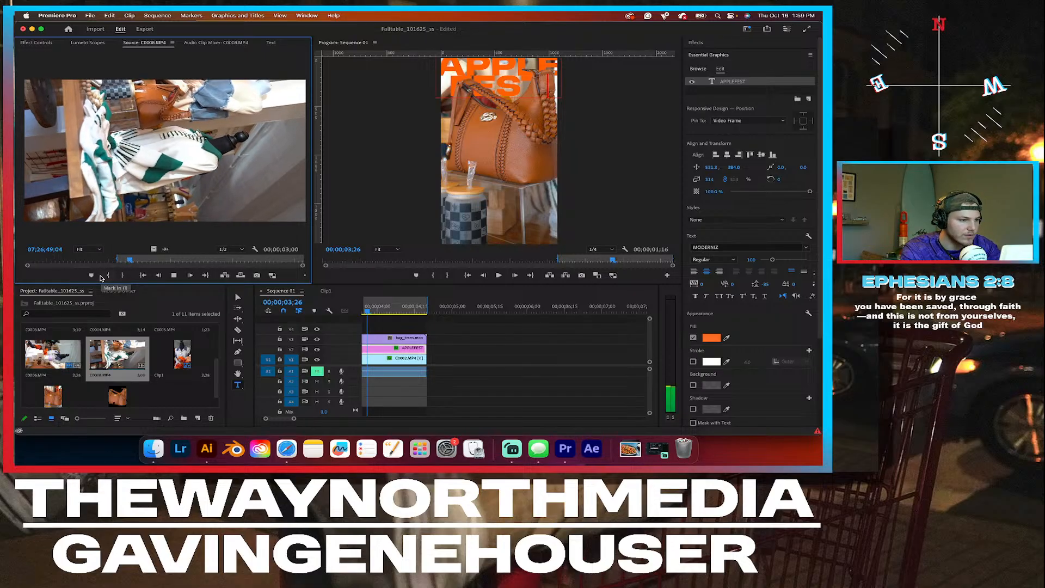
pyautogui.press('space')
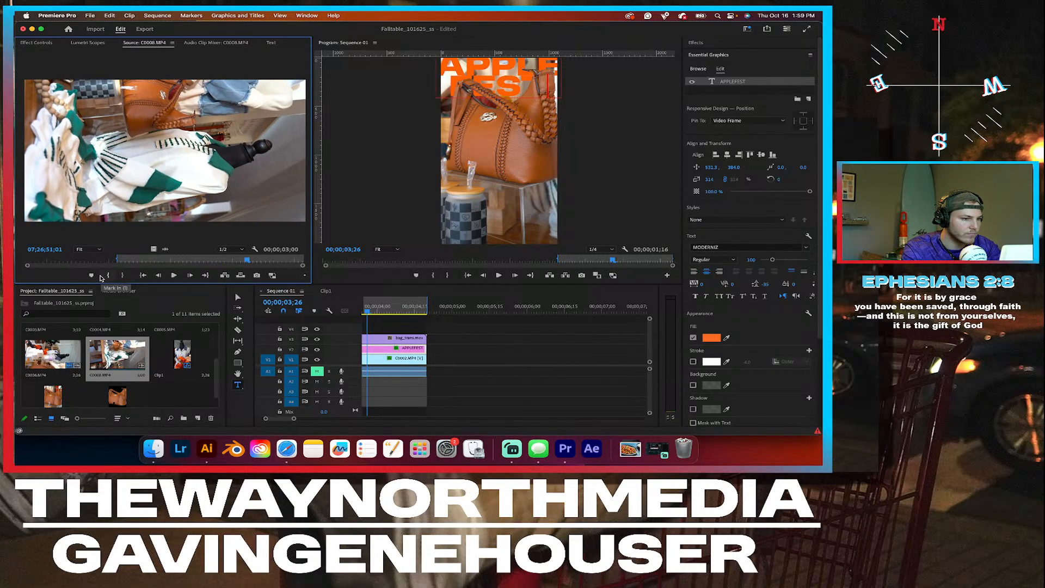
pyautogui.click(124, 274)
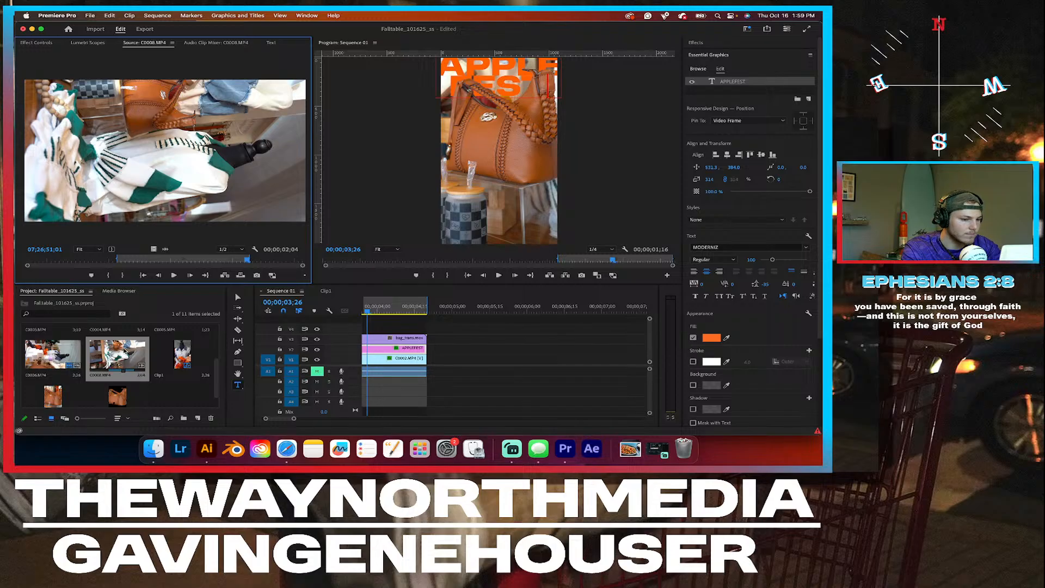
# Step: Place the marked C0008.MP4 section directly after the bag shot on V1 and set its rotation to -90°
pyautogui.moveTo(126, 353); pyautogui.dragTo(434, 358)
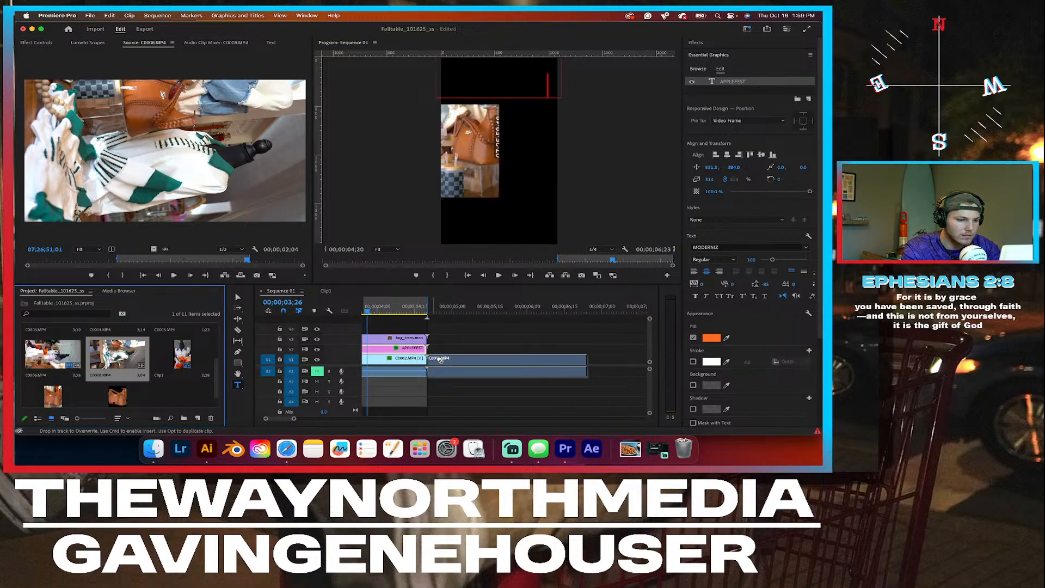
pyautogui.click(441, 308)
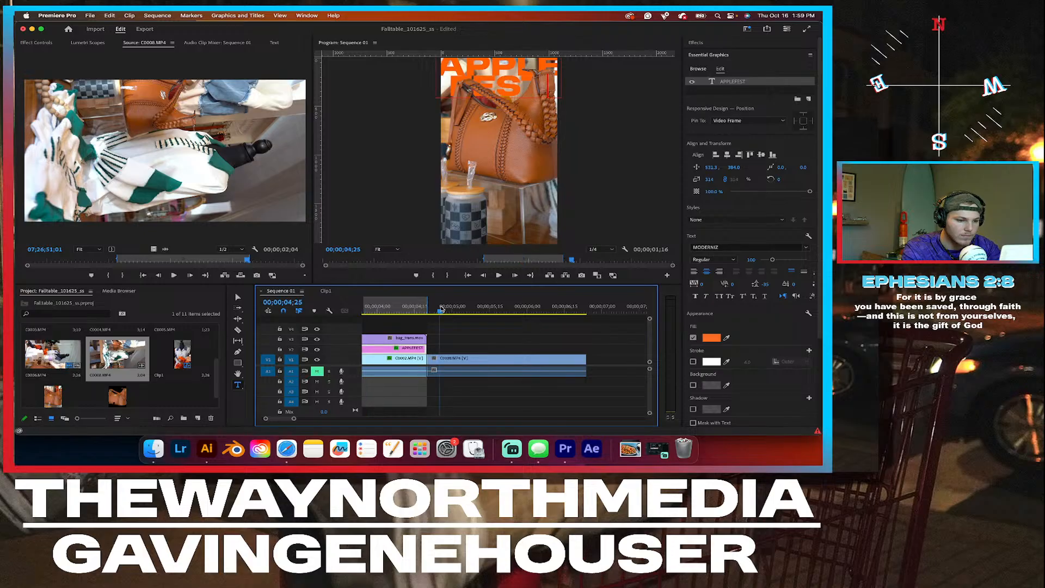
pyautogui.click(477, 360)
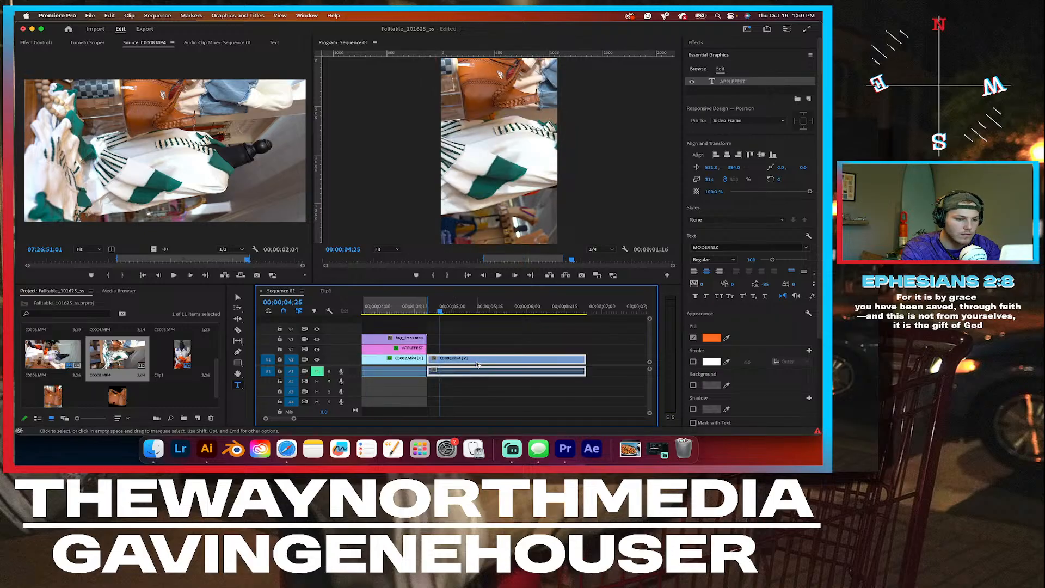
pyautogui.click(35, 42)
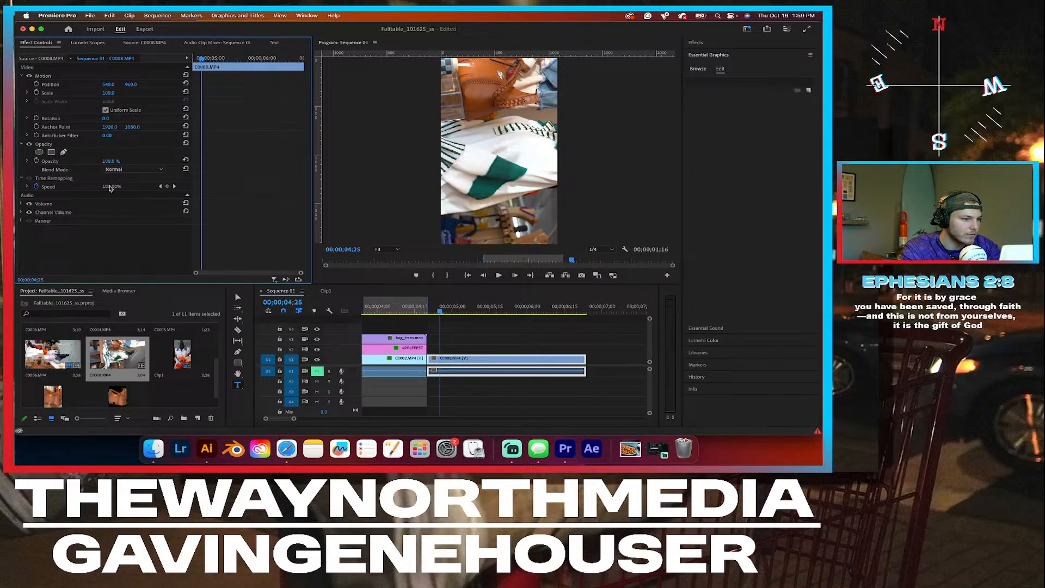
pyautogui.click(111, 118)
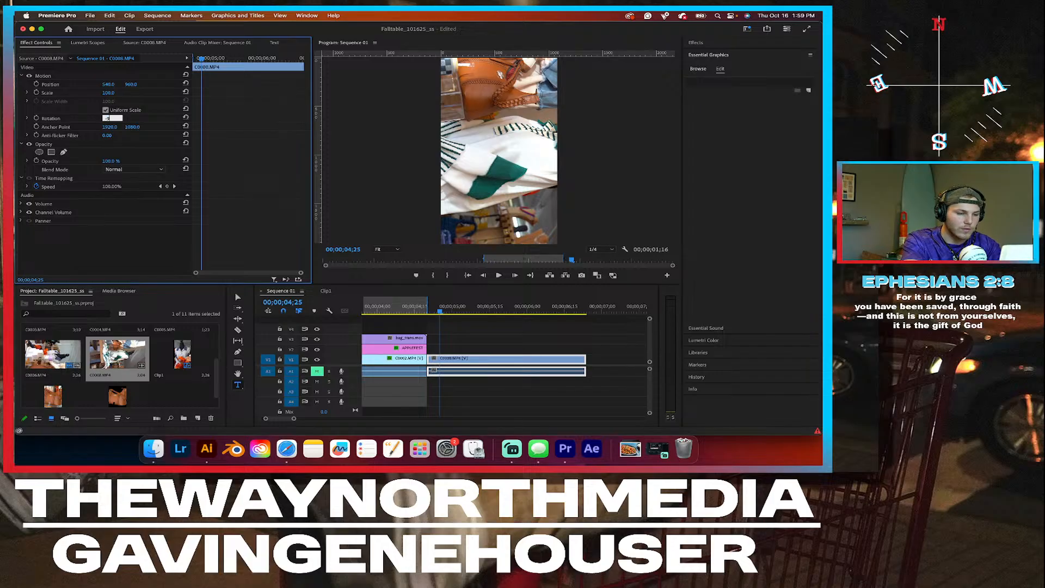
pyautogui.press('Return')
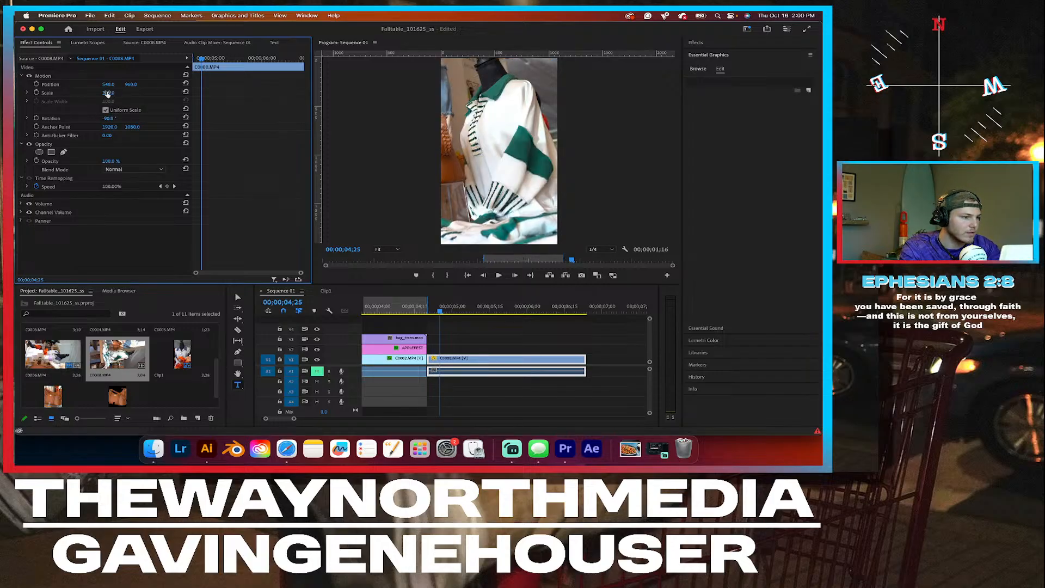
# Step: Reframe the clothing clip by setting its scale to 61 and its rotation to -83°
pyautogui.moveTo(107, 93); pyautogui.dragTo(83, 93)
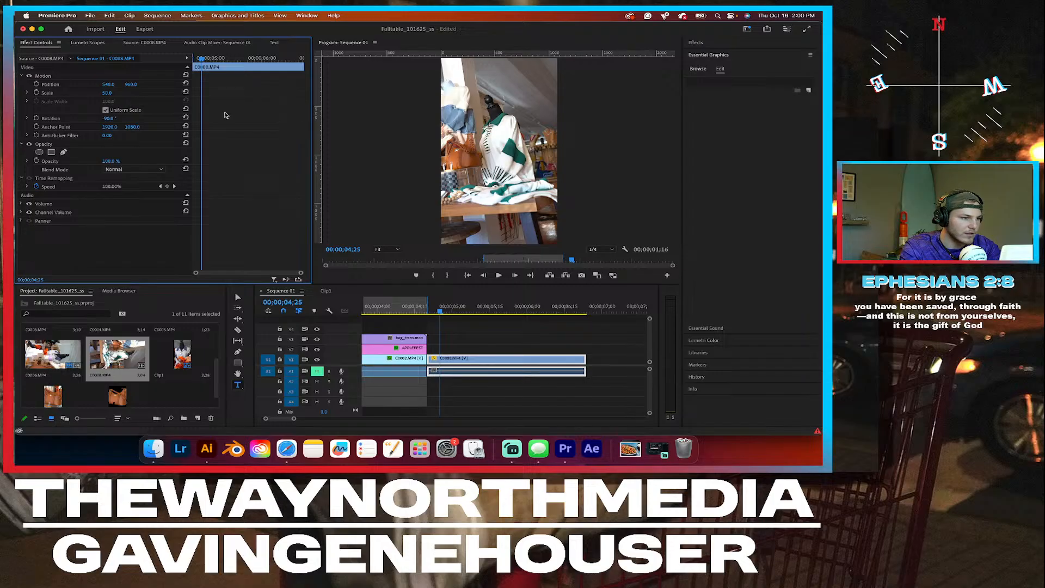
pyautogui.moveTo(108, 118); pyautogui.dragTo(61, 118)
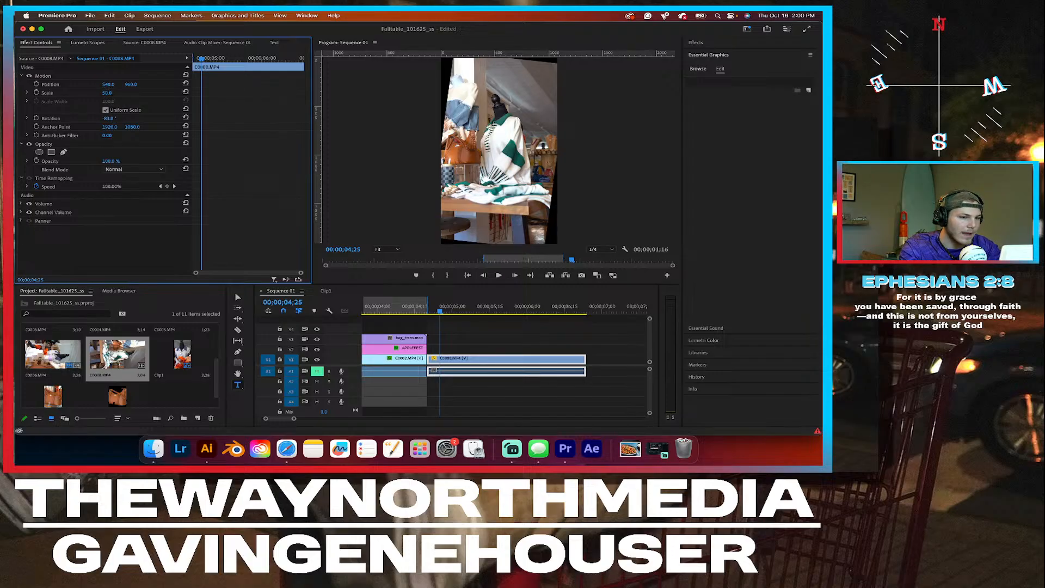
pyautogui.moveTo(108, 84)
pyautogui.mouseDown()
pyautogui.moveTo(120, 84)
pyautogui.moveTo(113, 93)
pyautogui.mouseUp()
pyautogui.press('super+z')
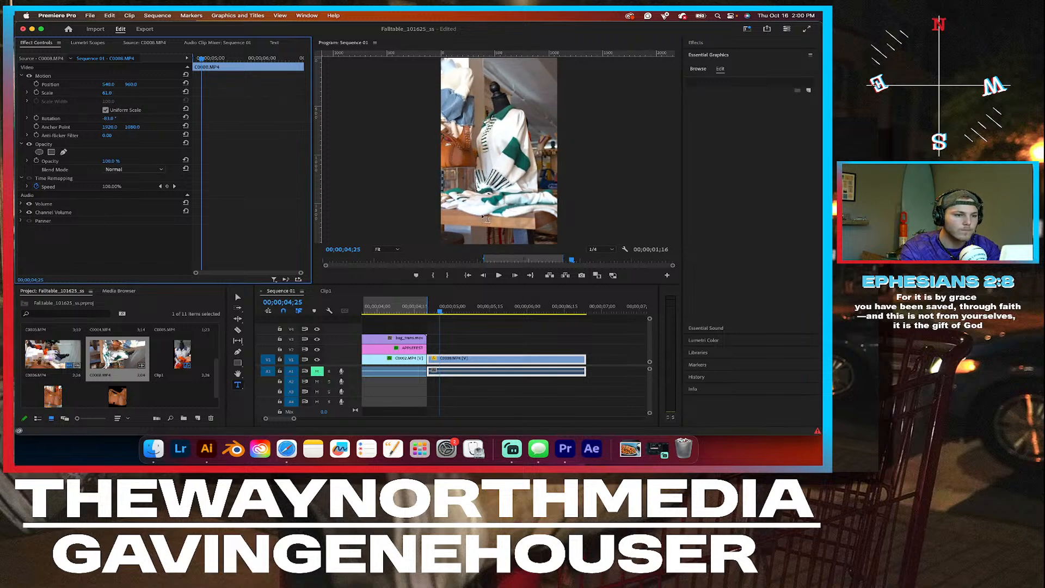
# Step: Play the reframed clothing shot from the cut and apply the Warp Stabilizer effect to its clip
pyautogui.click(425, 310)
pyautogui.press('space')
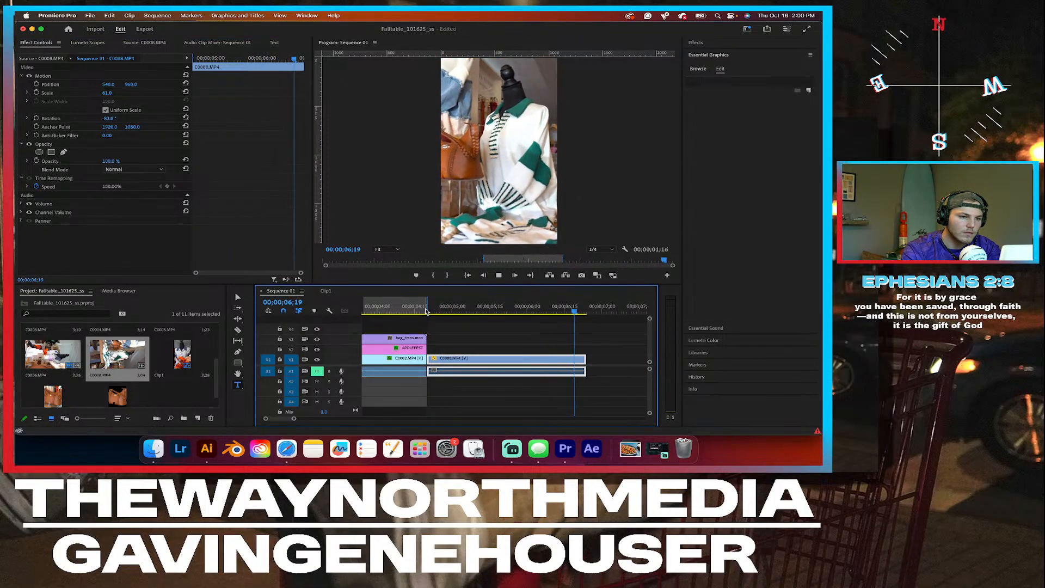
pyautogui.click(710, 46)
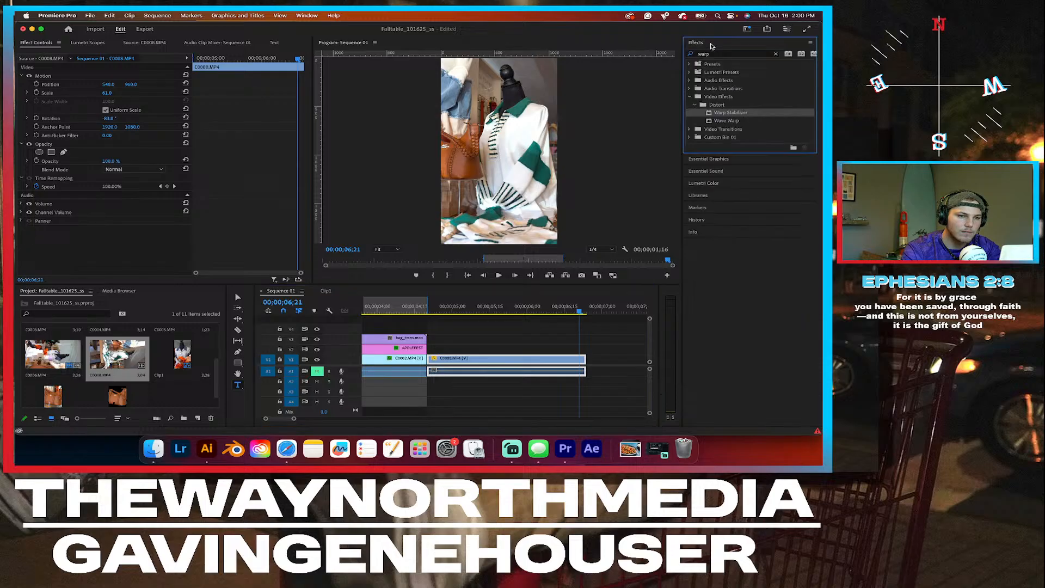
pyautogui.moveTo(538, 297); pyautogui.dragTo(486, 362)
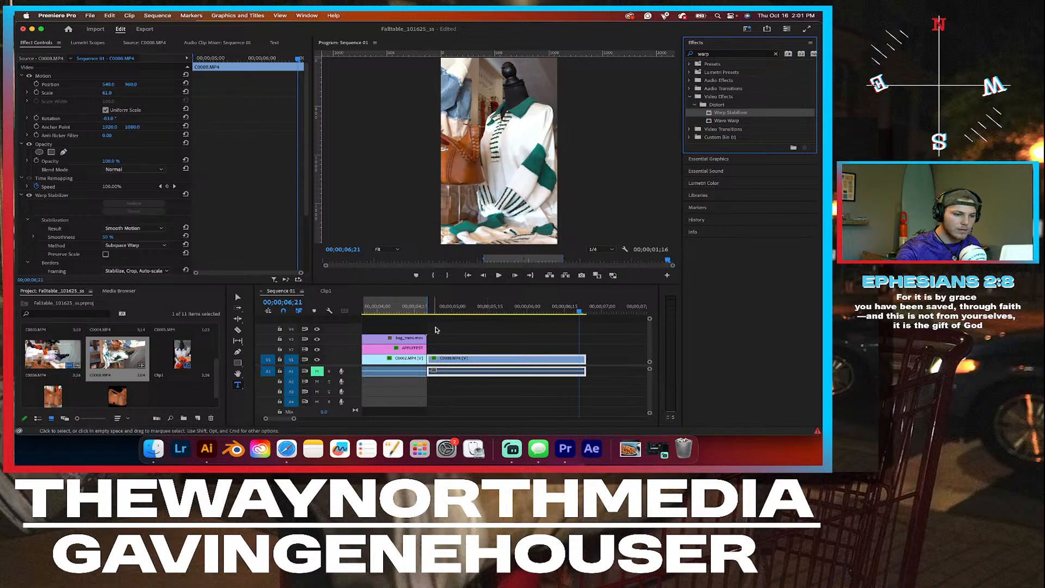
# Step: Play the stabilized clothing shot from the end of the bag shot to review the transition
pyautogui.click(418, 310)
pyautogui.press('space')
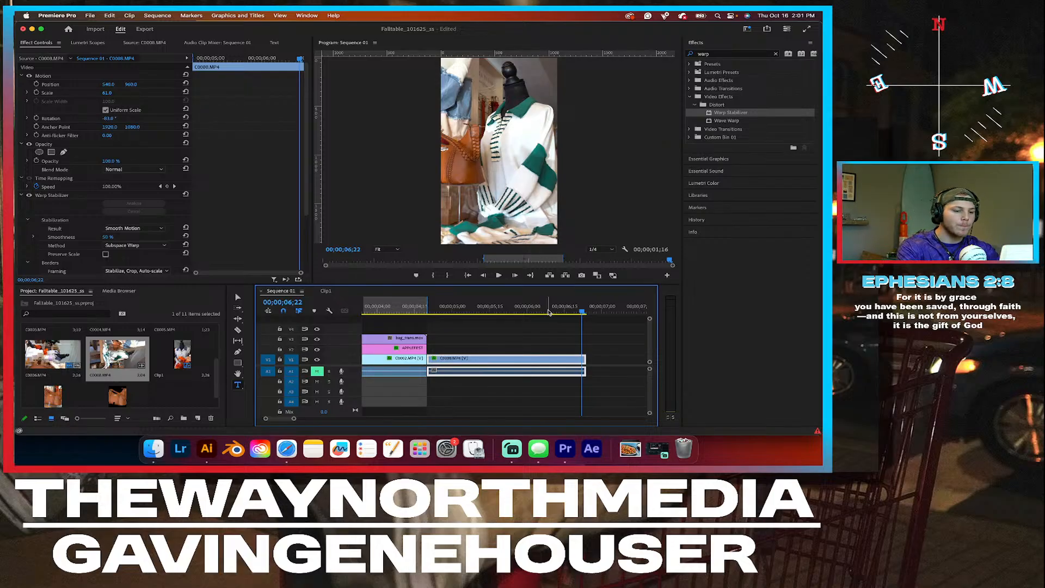
pyautogui.click(392, 307)
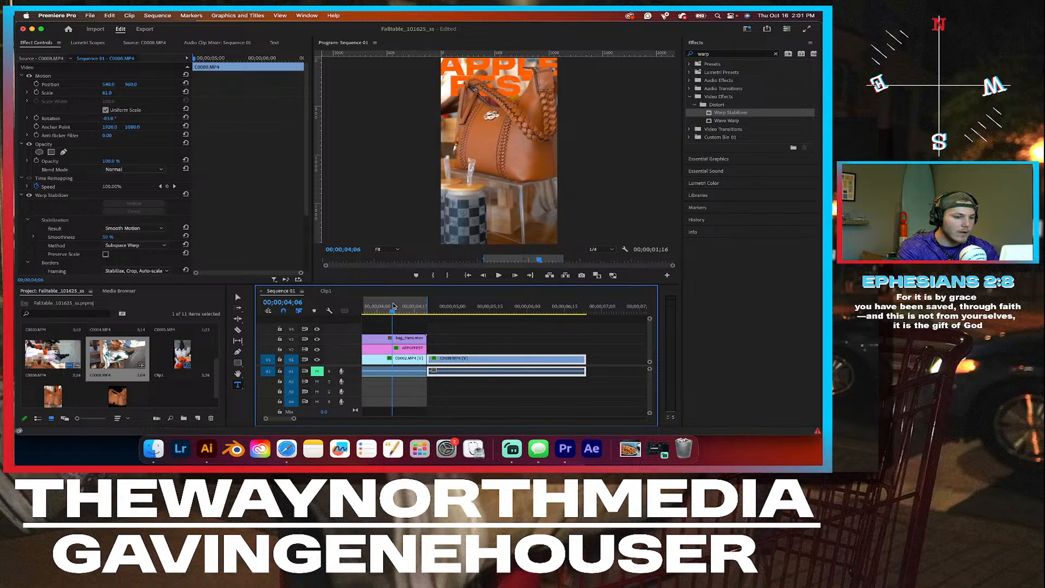
pyautogui.press('space')
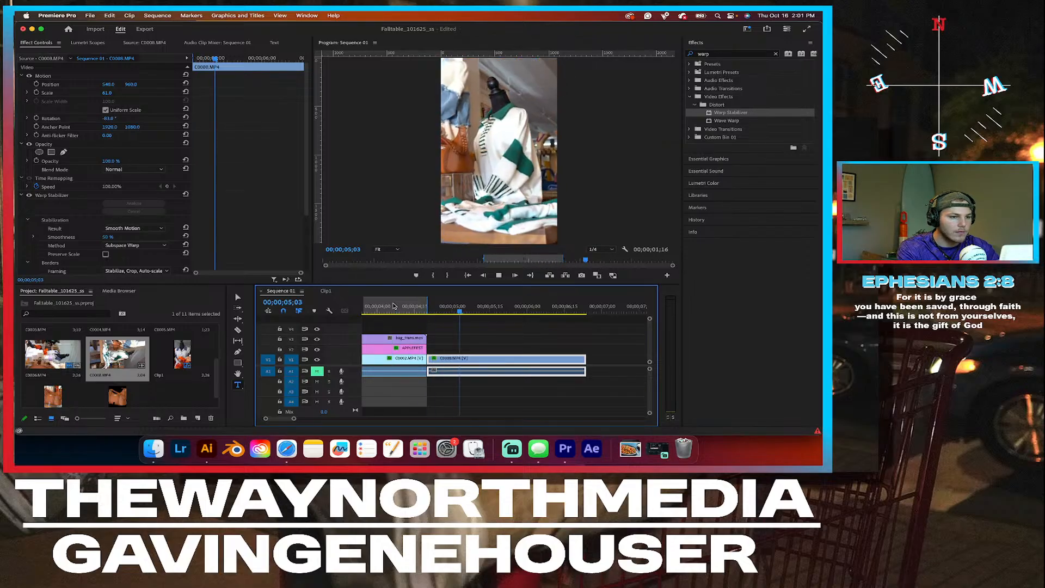
pyautogui.press('space')
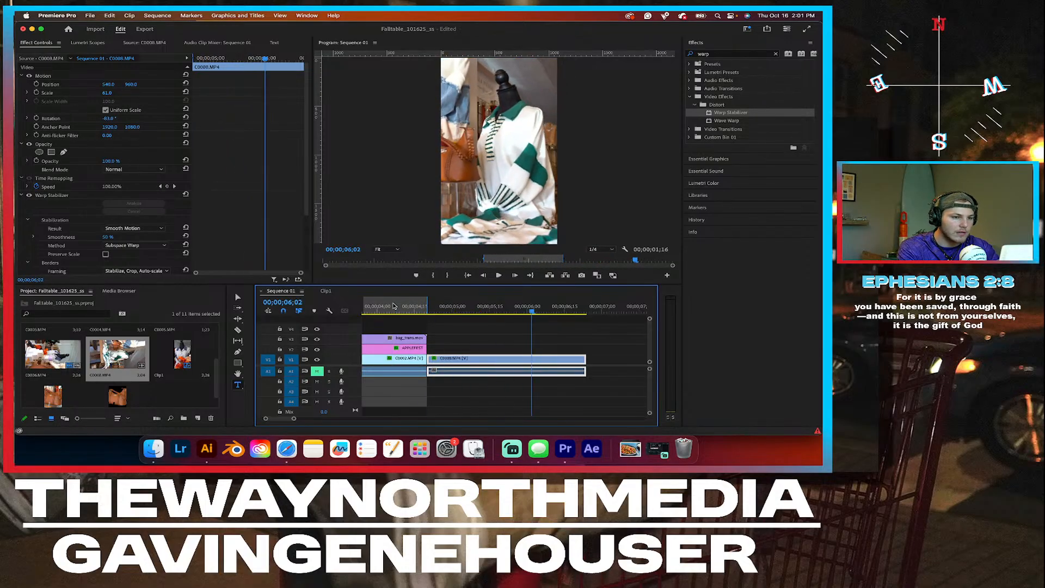
# Step: Nest the stabilized C0008.MP4 clip, keeping the default name Nested Sequence 02
pyautogui.rightClick(483, 359)
pyautogui.moveTo(530, 428)
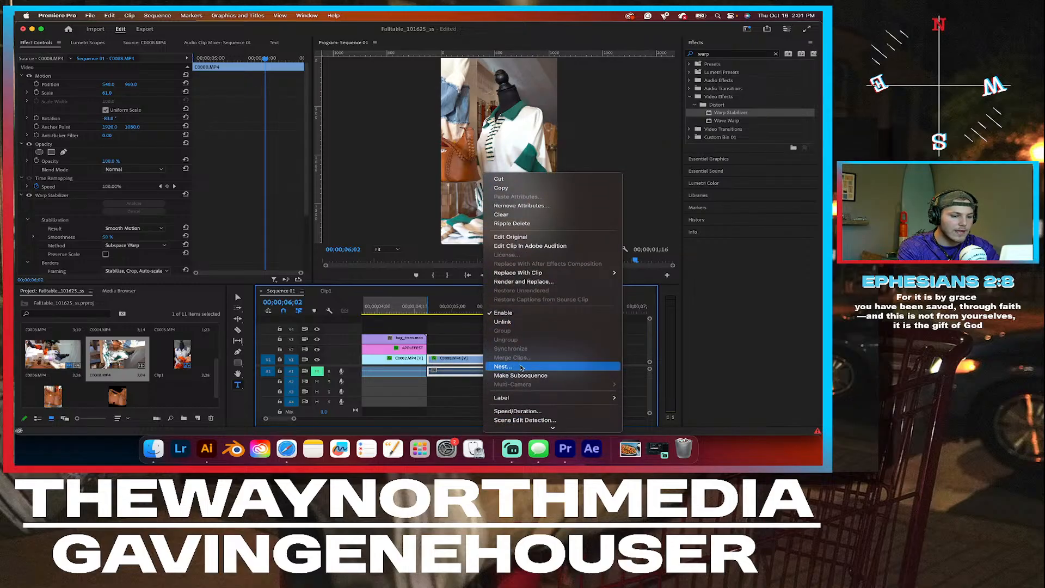
pyautogui.click(521, 368)
pyautogui.click(451, 240)
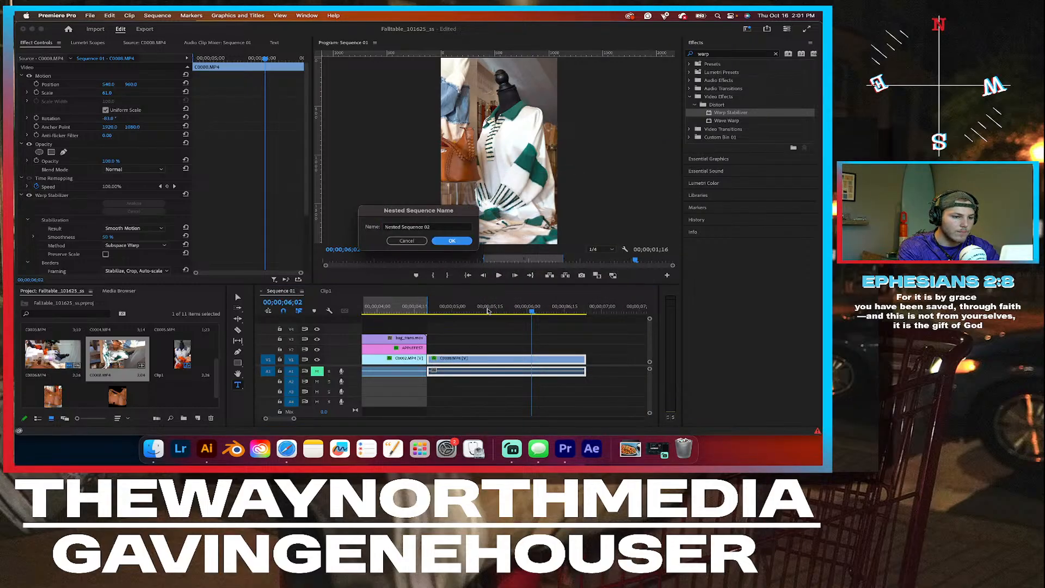
# Step: Reverse the playback of the nested clothing clip through its speed and duration settings
pyautogui.moveTo(509, 310); pyautogui.dragTo(450, 307)
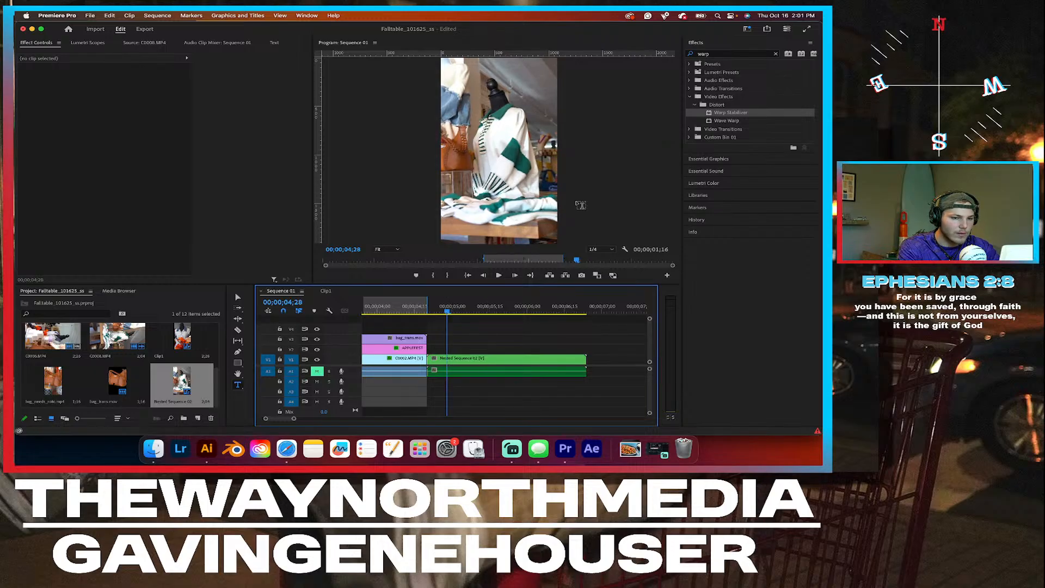
pyautogui.click(490, 359)
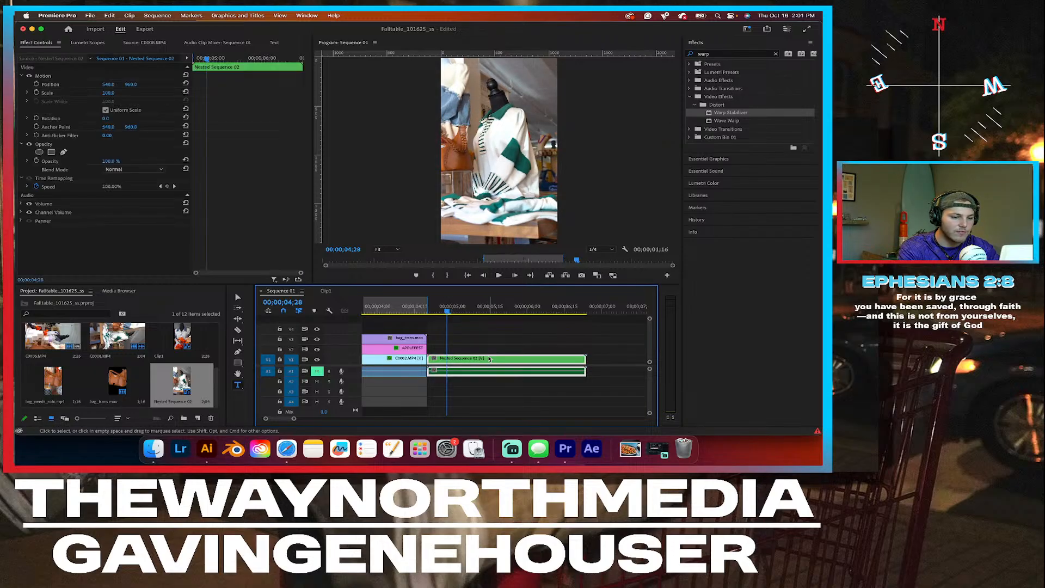
pyautogui.rightClick(489, 360)
pyautogui.scroll(-8, 530, 419)
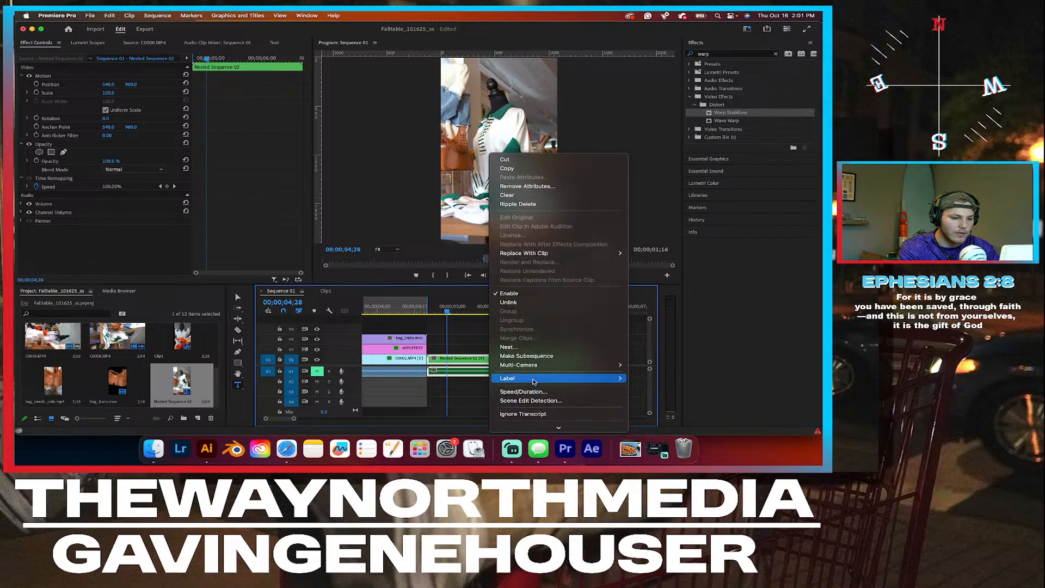
pyautogui.click(523, 346)
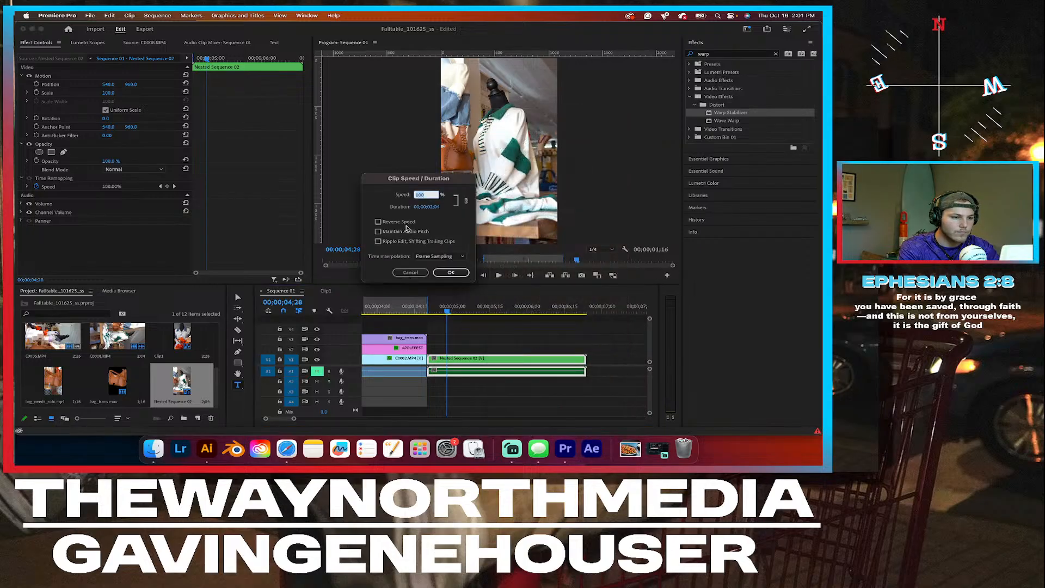
pyautogui.click(377, 221)
pyautogui.click(450, 272)
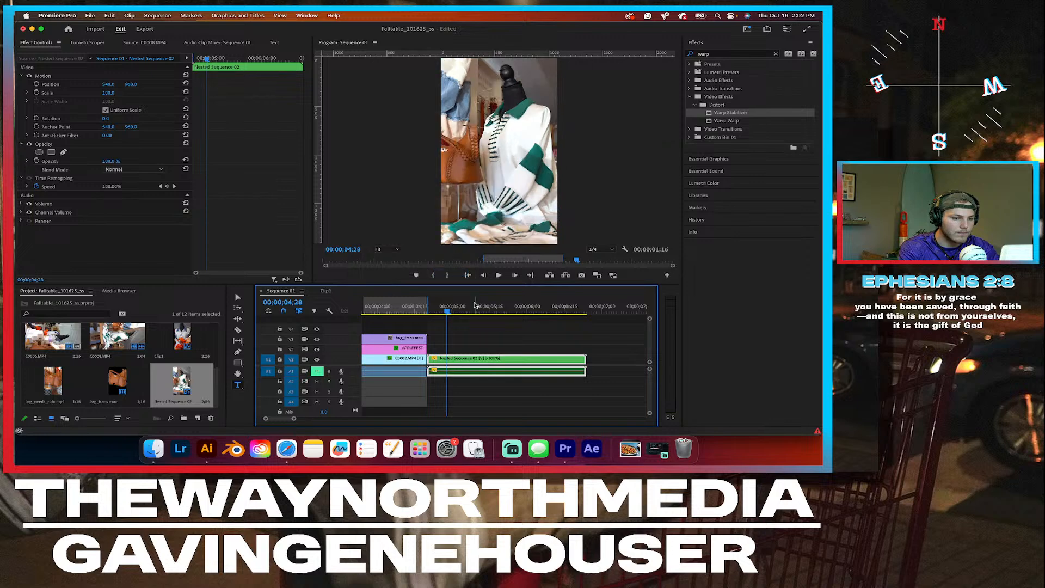
# Step: Play the cut from the bag shot into the reversed clothing clip
pyautogui.click(421, 308)
pyautogui.click(409, 312)
pyautogui.press('space')
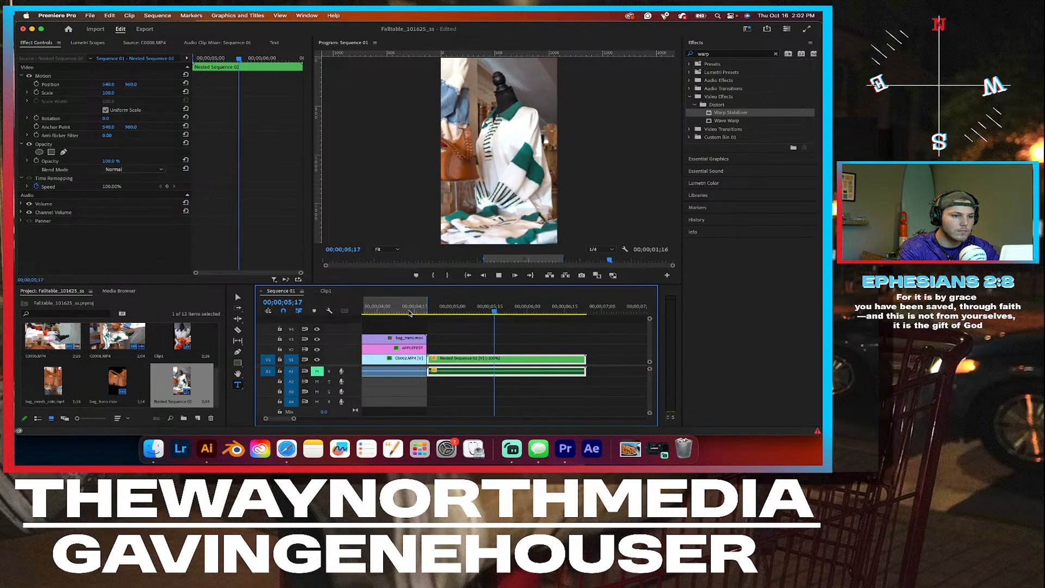
pyautogui.press('space')
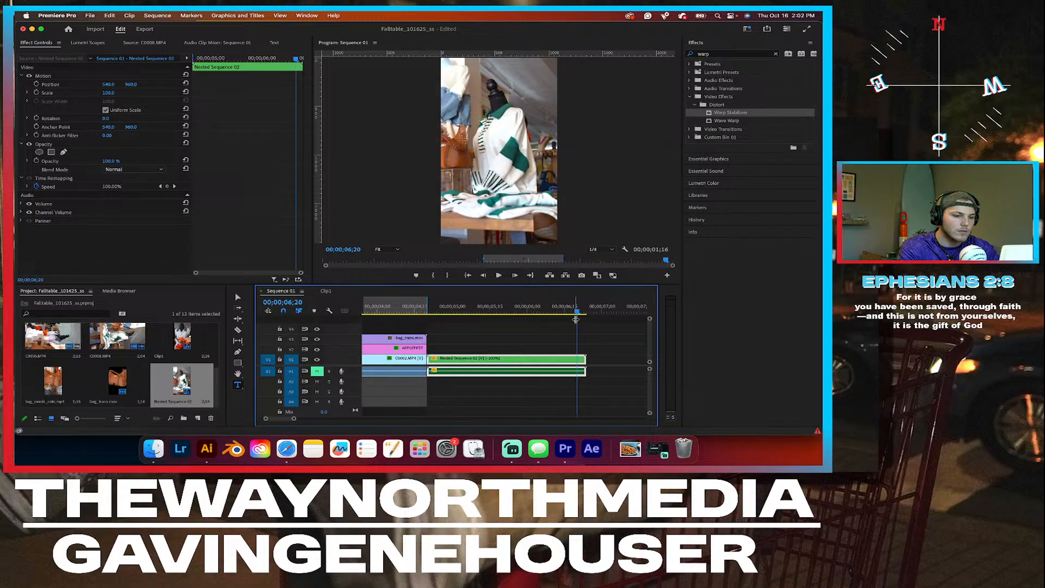
# Step: Trim the end of the nested clothing clip to 00;00;06;05 and play through the cut from the bag shot
pyautogui.moveTo(576, 314); pyautogui.dragTo(538, 315)
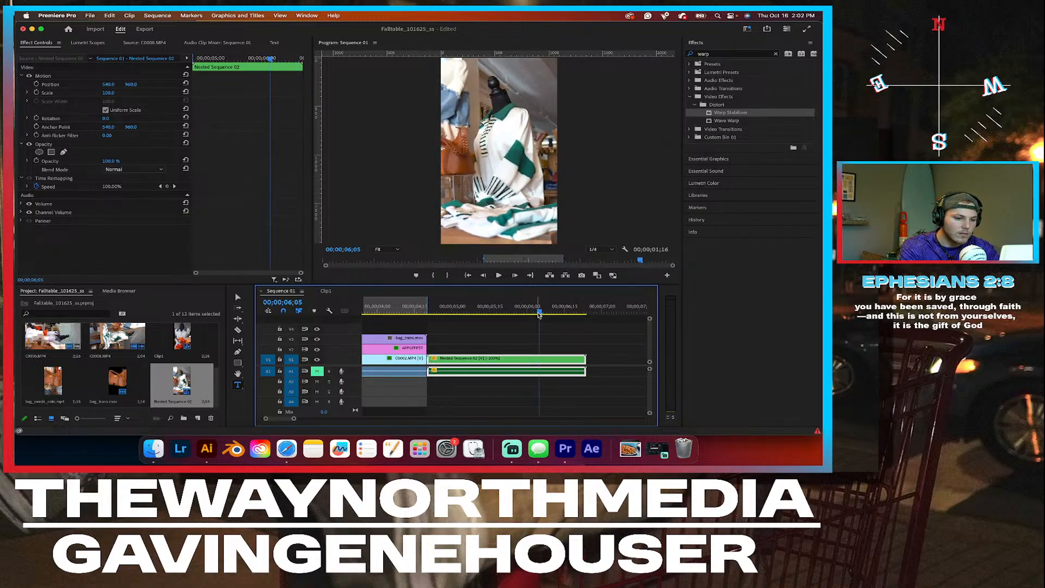
pyautogui.moveTo(585, 359); pyautogui.dragTo(538, 359)
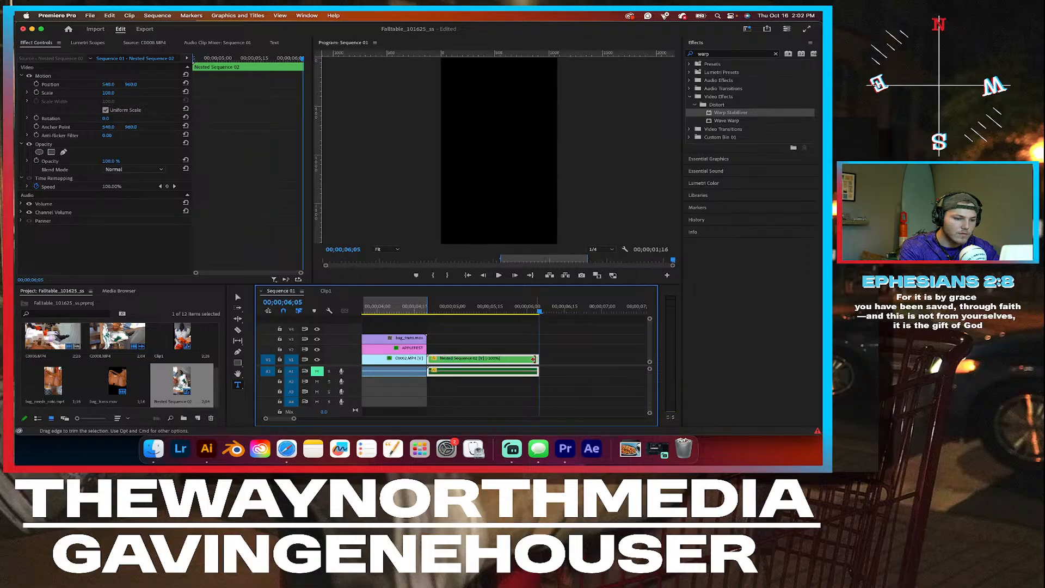
pyautogui.moveTo(538, 310); pyautogui.dragTo(426, 310)
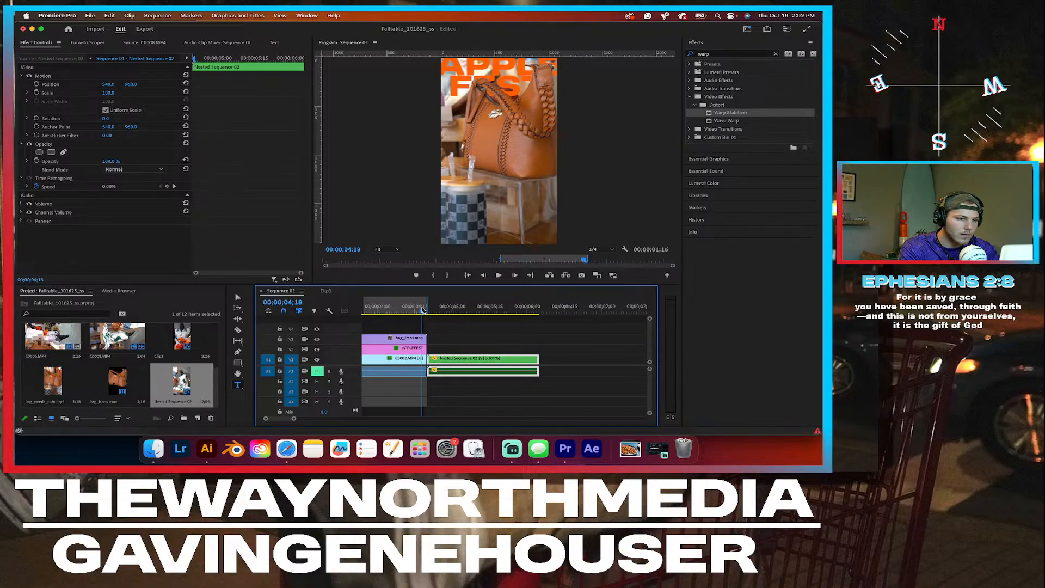
pyautogui.press('space')
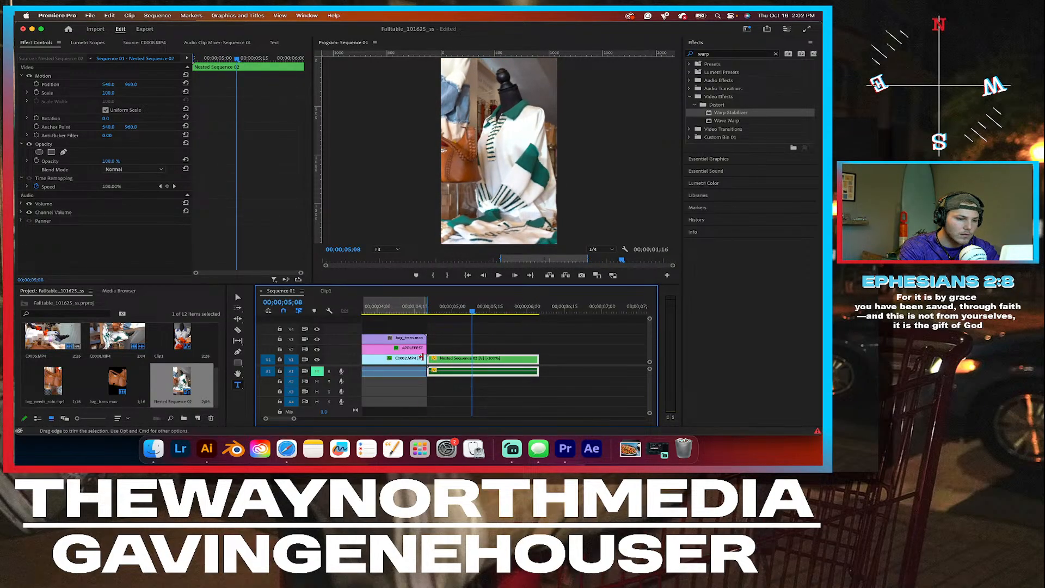
# Step: Ripple-trim the start of the nested clothing clip to the frame at 00;00;05;01, leaving no gap after the bag shot
pyautogui.moveTo(472, 312); pyautogui.dragTo(455, 312)
pyautogui.moveTo(430, 357); pyautogui.dragTo(459, 351)
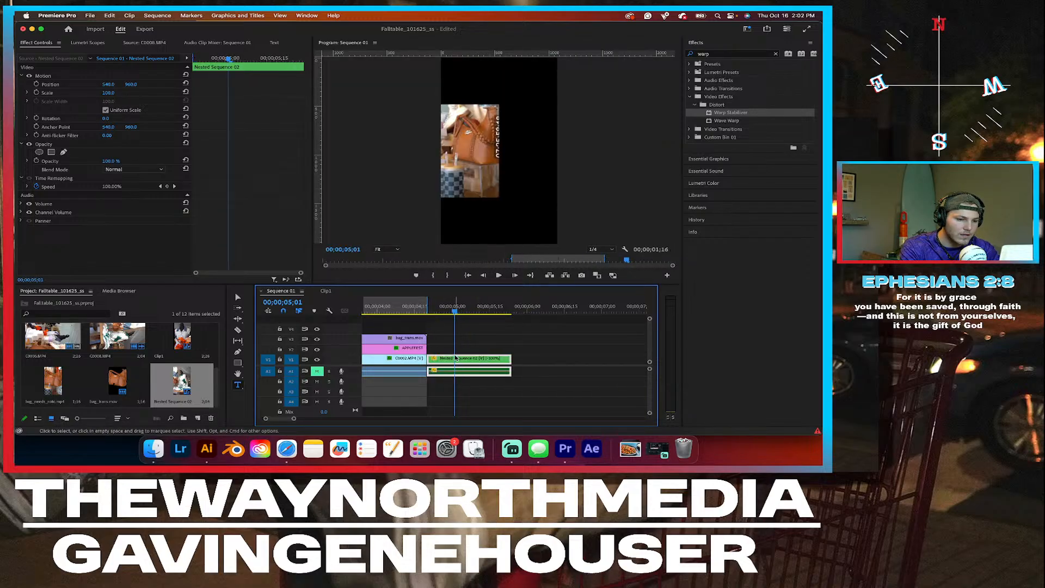
# Step: Set the nested clothing clip's rotation to 1.0° and its scale to 102
pyautogui.click(443, 312)
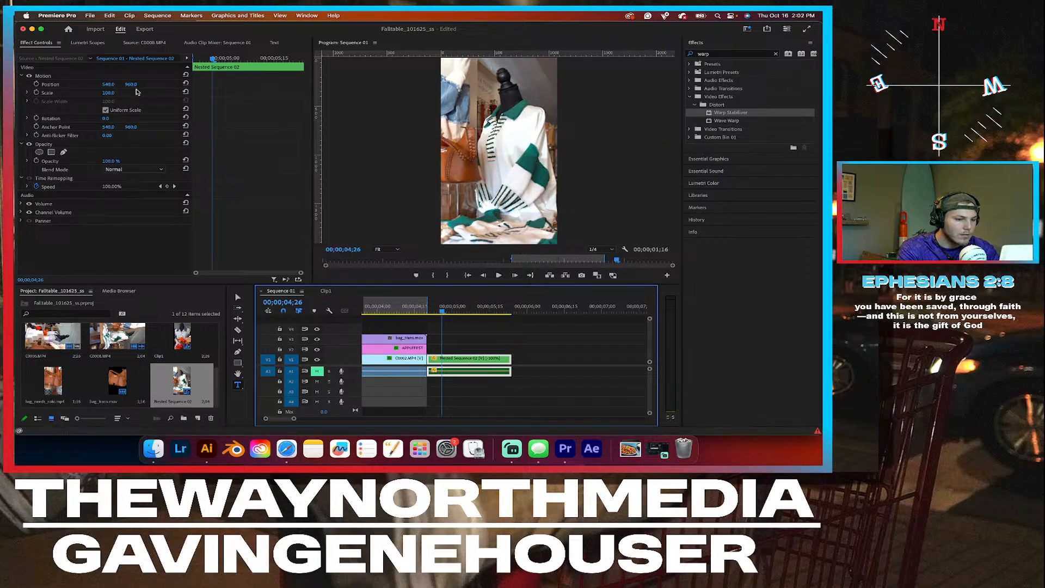
pyautogui.click(105, 119)
pyautogui.moveTo(105, 118); pyautogui.dragTo(107, 119)
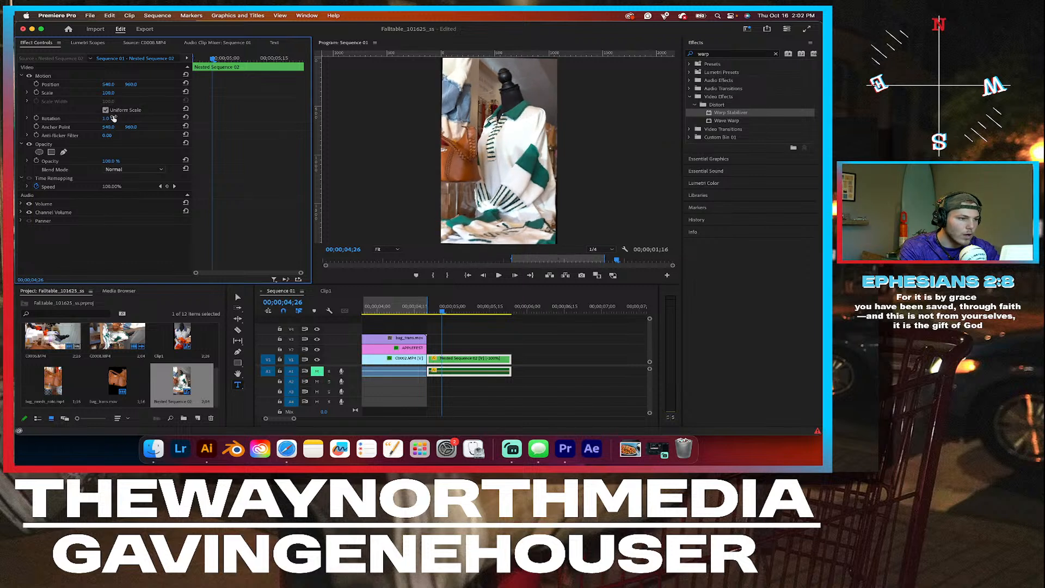
pyautogui.moveTo(109, 92); pyautogui.dragTo(111, 92)
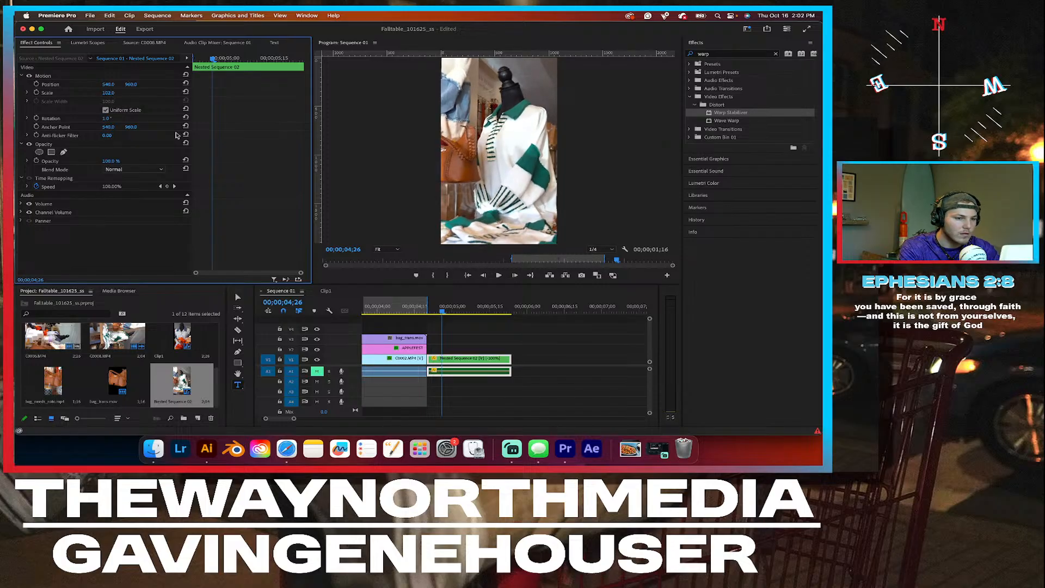
# Step: Play the cut from the bag shot into the rotated and scaled clothing clip
pyautogui.click(420, 307)
pyautogui.press('space')
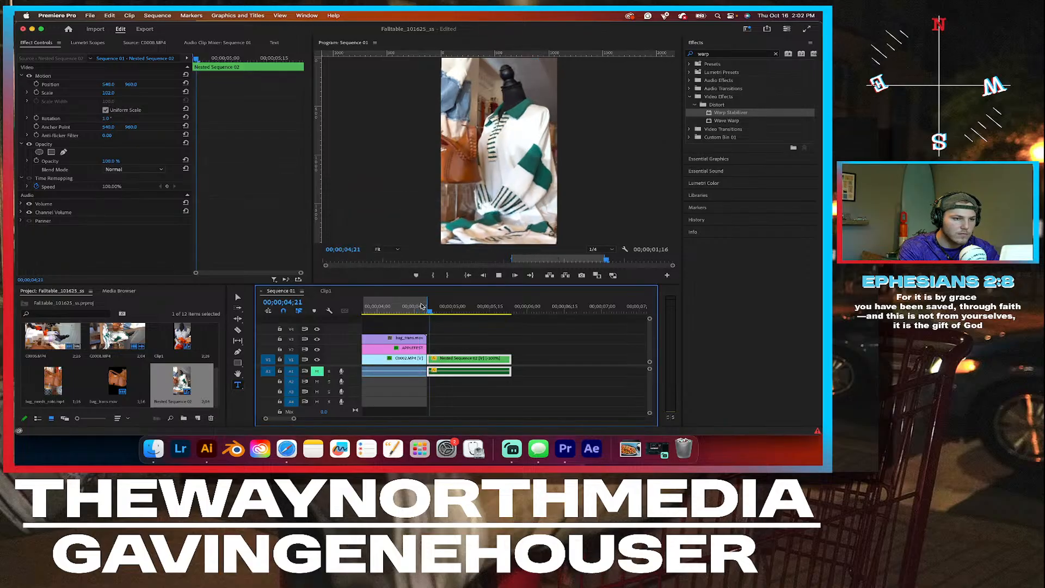
pyautogui.press('space')
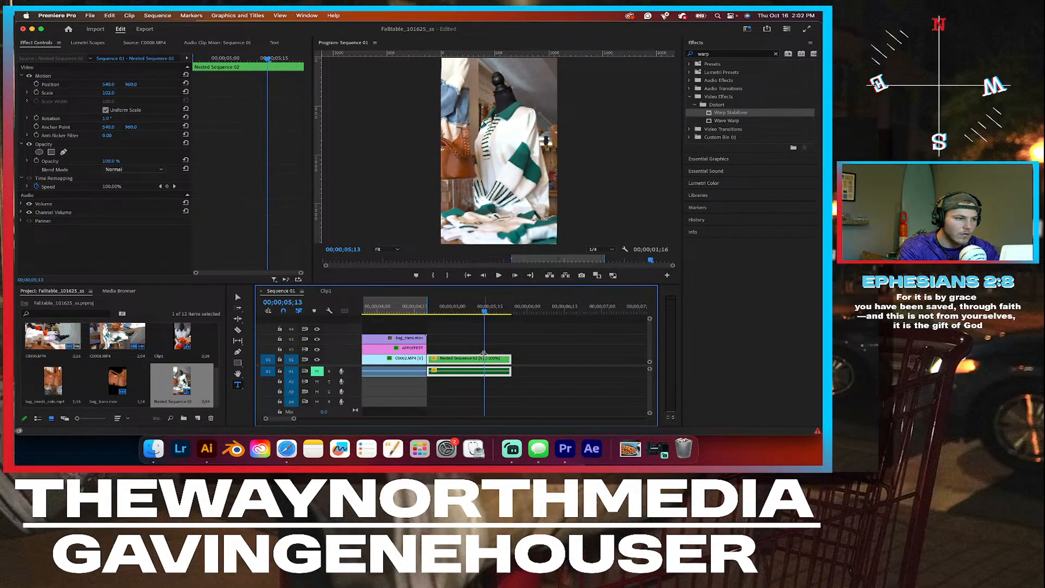
# Step: Add starting Scale and Rotation keyframes to the nested clothing clip on its first frame at 00;00;04;20
pyautogui.moveTo(252, 58); pyautogui.dragTo(193, 59)
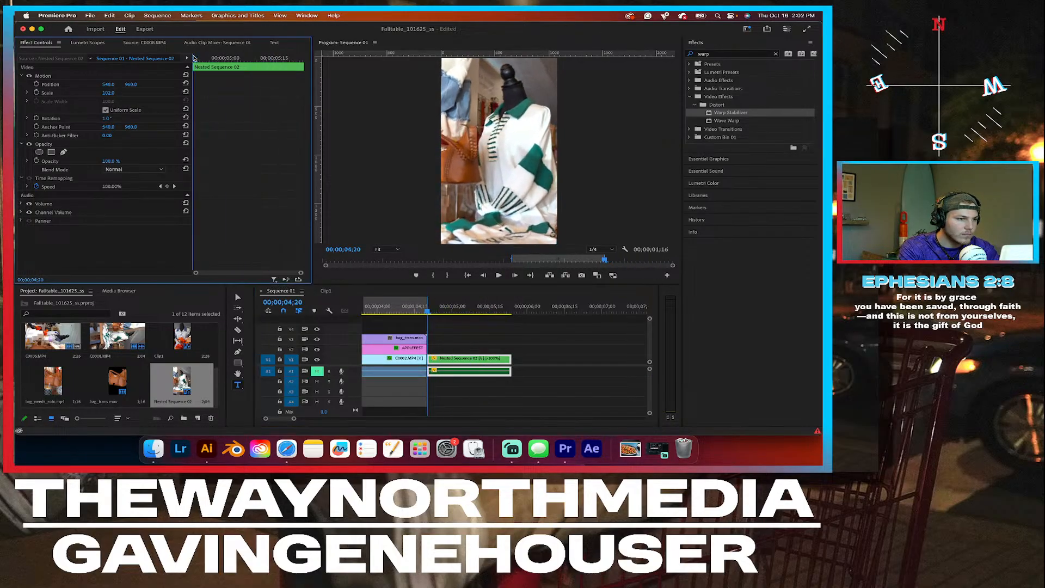
pyautogui.click(36, 92)
pyautogui.click(36, 118)
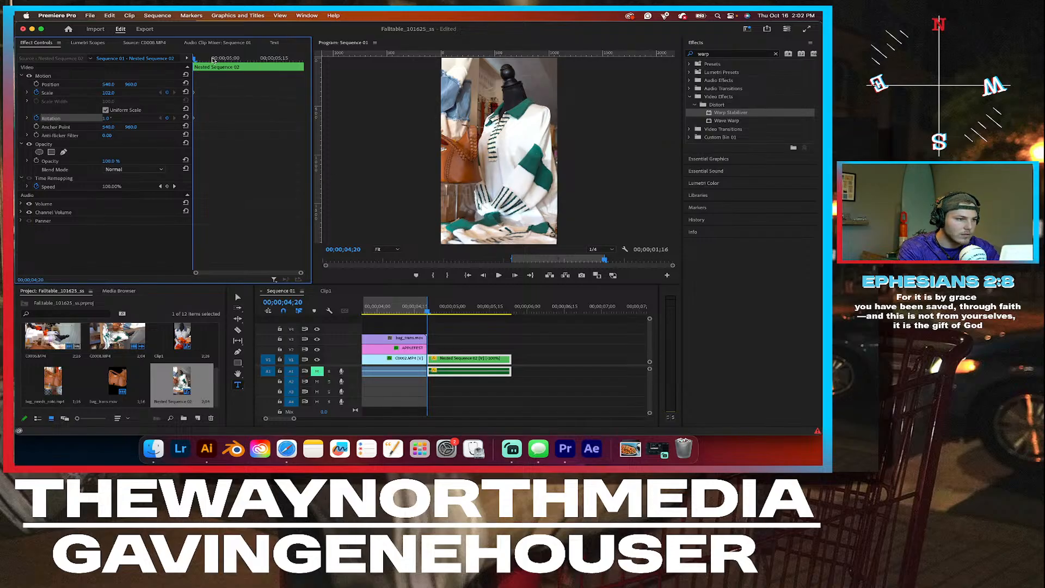
# Step: Keyframe the clothing clip's rotation to 2.0° and scale to 106 at its last frame, 00;00;05;23
pyautogui.moveTo(202, 63); pyautogui.dragTo(301, 70)
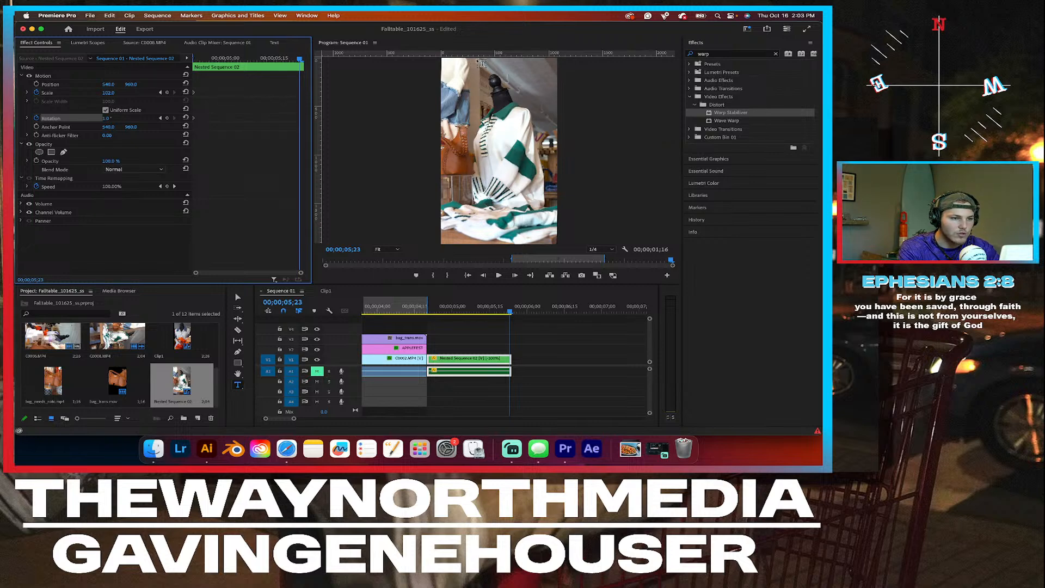
pyautogui.click(237, 297)
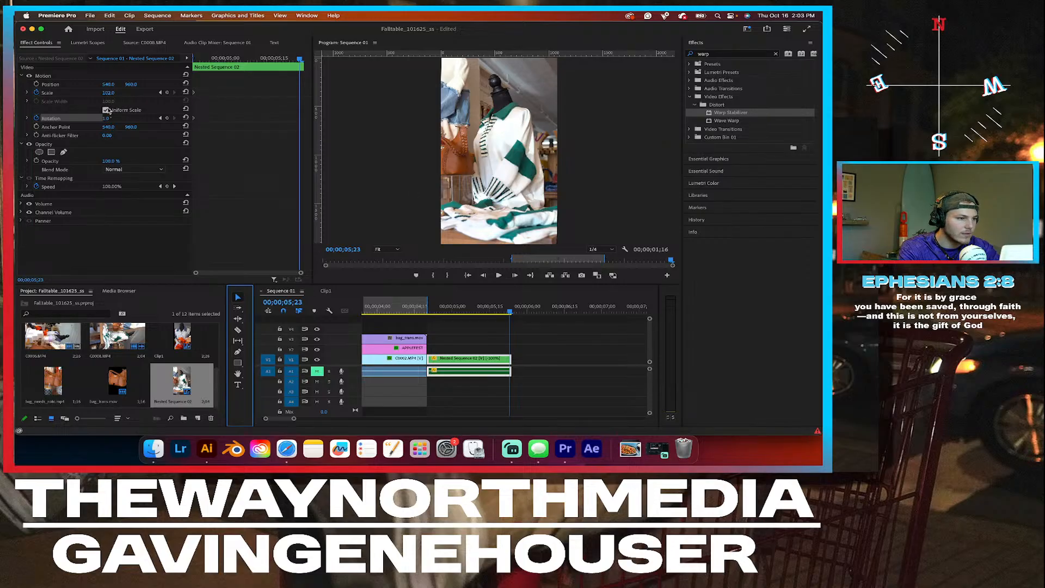
pyautogui.moveTo(106, 121); pyautogui.dragTo(107, 121)
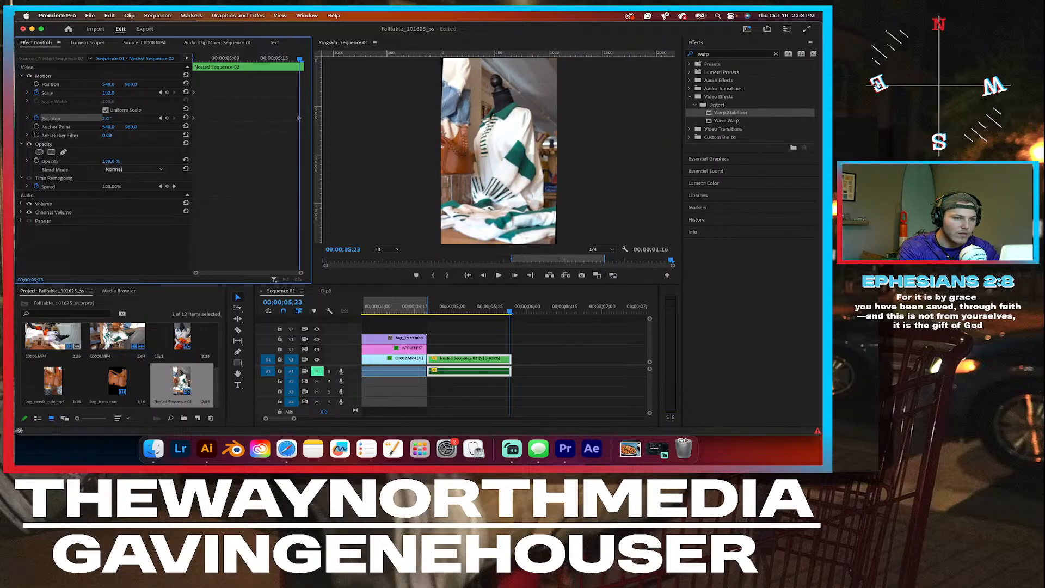
pyautogui.moveTo(108, 121); pyautogui.dragTo(110, 118)
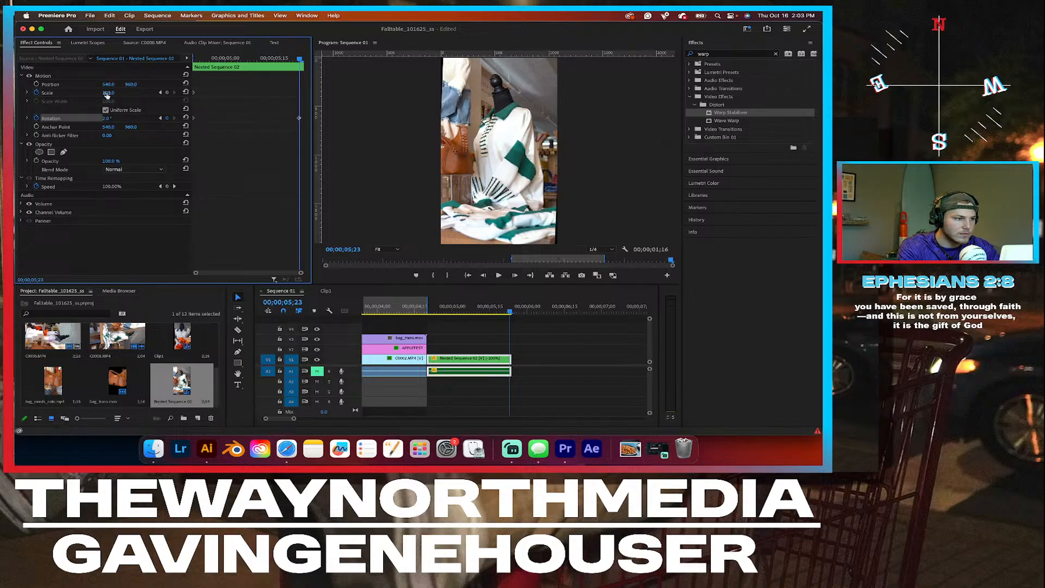
pyautogui.moveTo(109, 93); pyautogui.dragTo(110, 92)
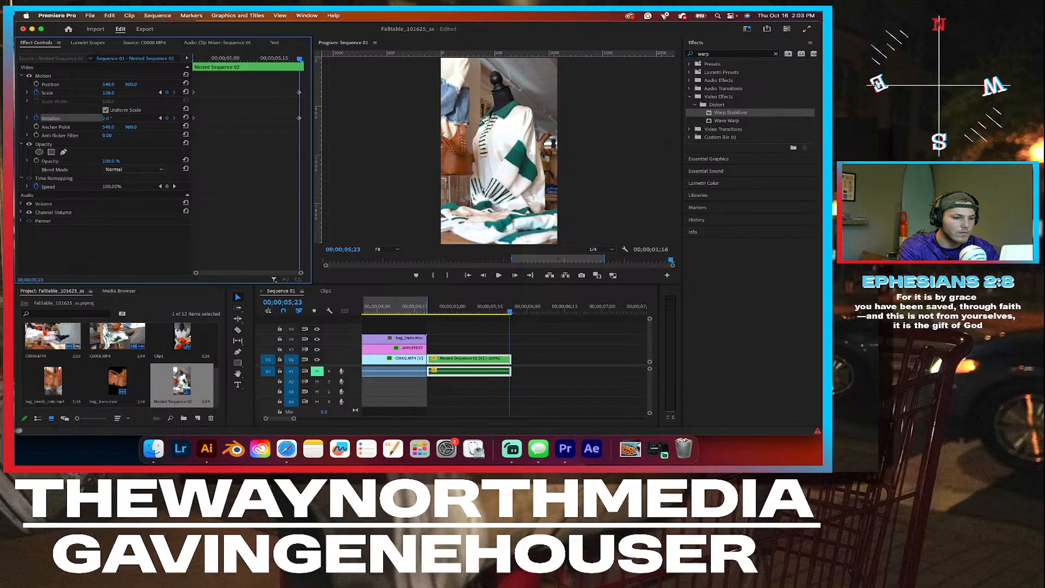
# Step: Scrub through the nested clothing clip to check its keyframed rotation and scale
pyautogui.click(446, 309)
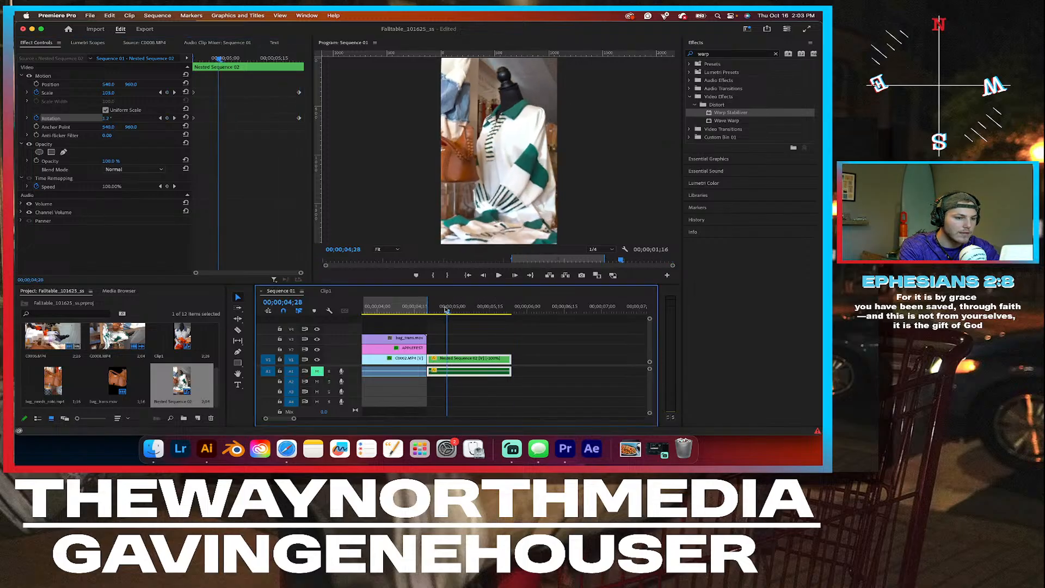
pyautogui.moveTo(446, 309); pyautogui.dragTo(418, 310)
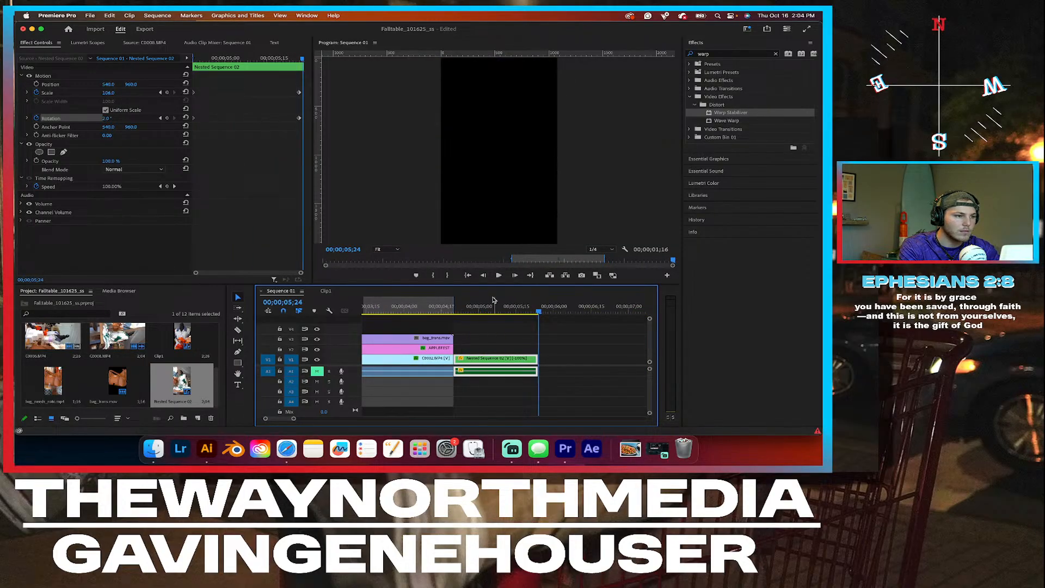
pyautogui.click(512, 308)
pyautogui.moveTo(512, 308); pyautogui.dragTo(469, 307)
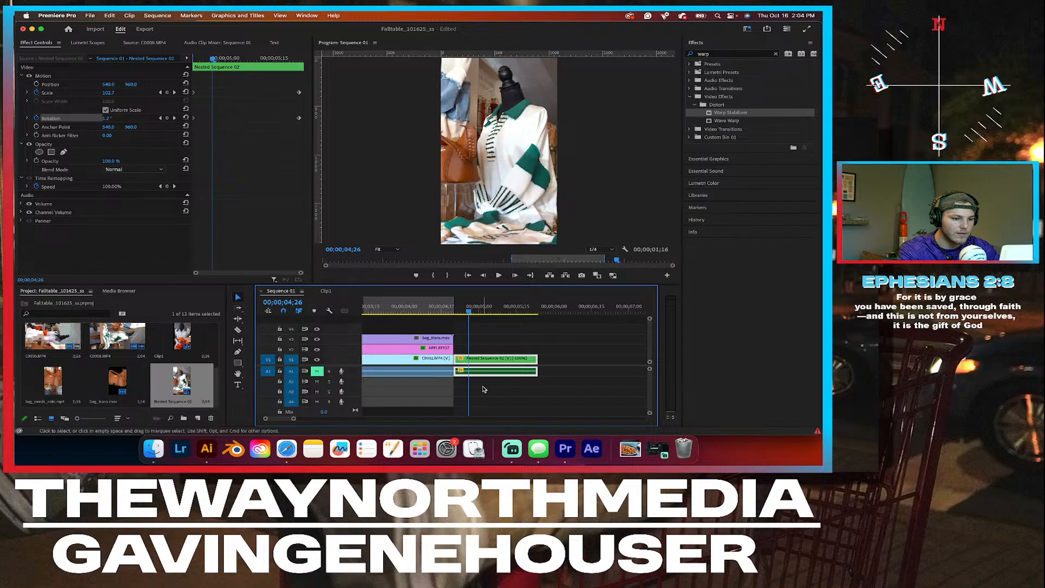
# Step: Recolor the APPLEFEST title's fill to a dark red sampled from the bag shot with the fill eyedropper
pyautogui.hscroll(-3, 492, 315)
pyautogui.moveTo(536, 305); pyautogui.dragTo(506, 307)
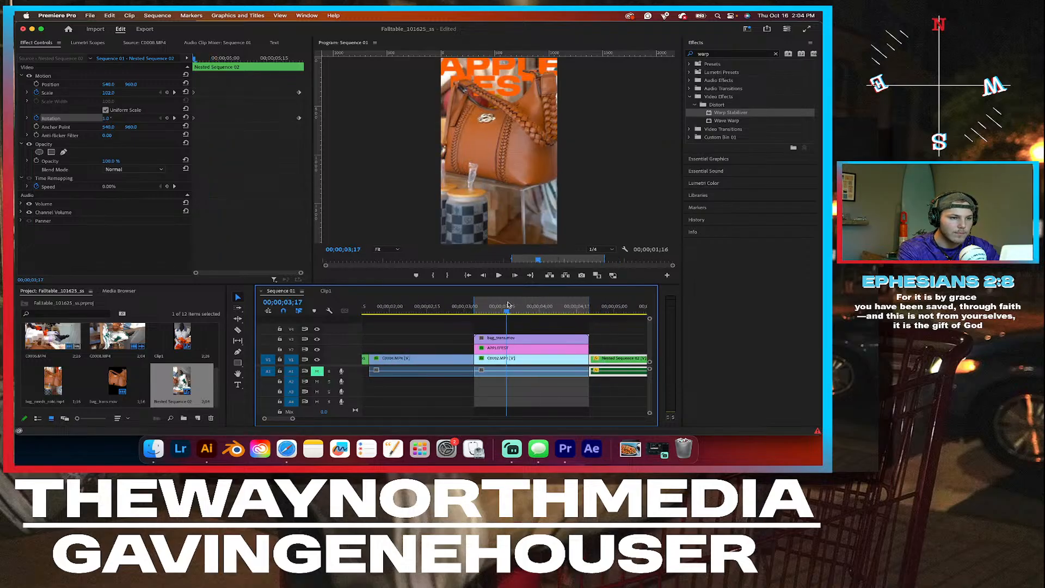
pyautogui.click(522, 349)
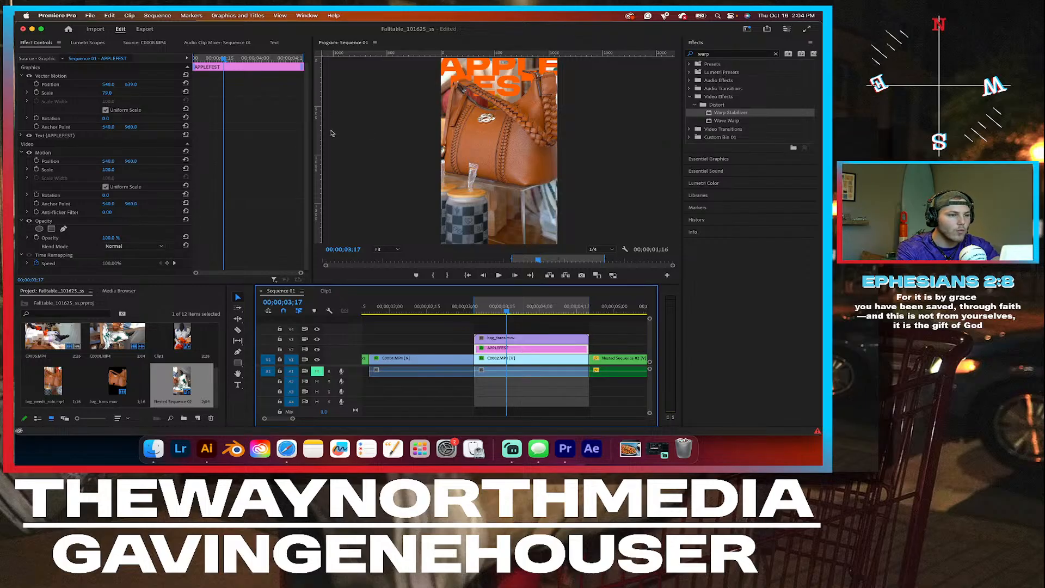
pyautogui.click(514, 92)
pyautogui.press('t')
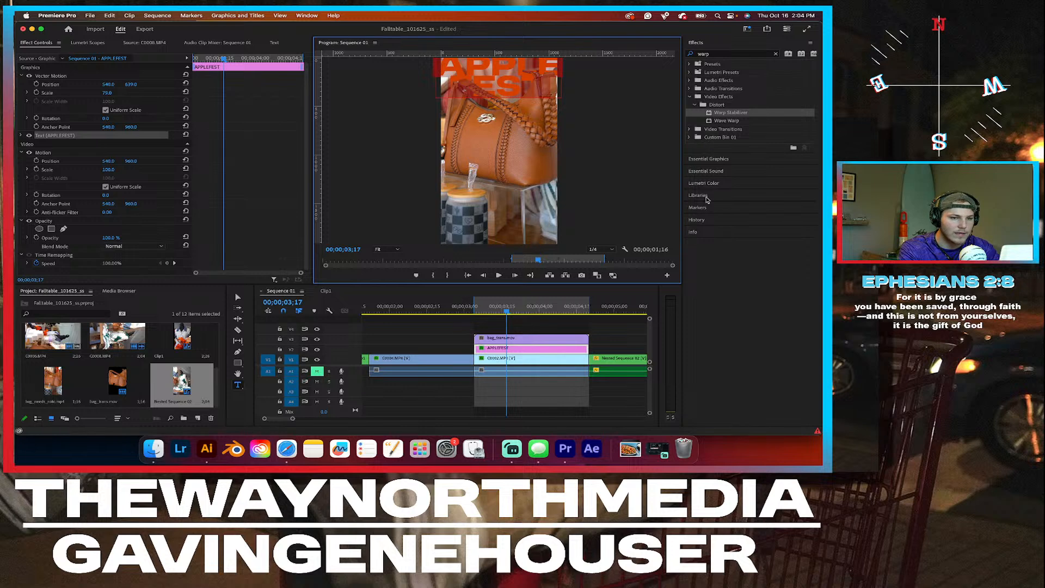
pyautogui.click(725, 160)
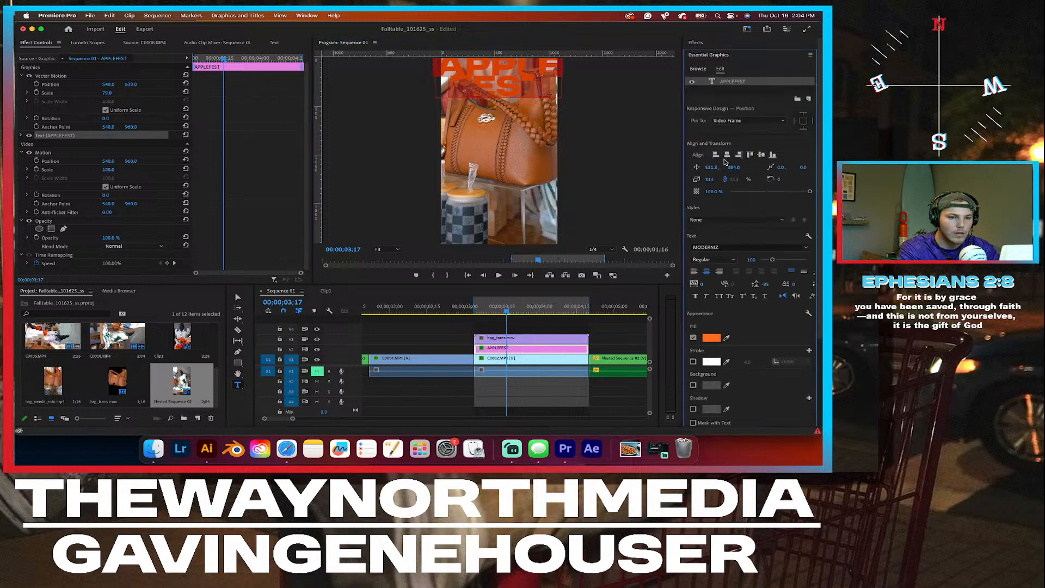
pyautogui.click(728, 339)
pyautogui.click(445, 106)
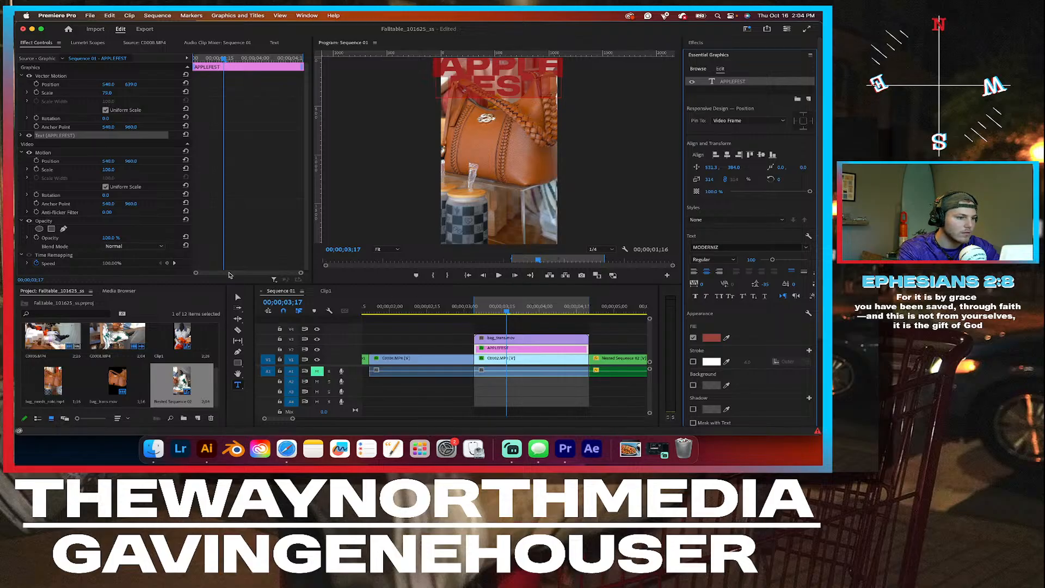
# Step: Deselect the title and play the bag shot through to the clothing clip to check the new text color
pyautogui.click(237, 296)
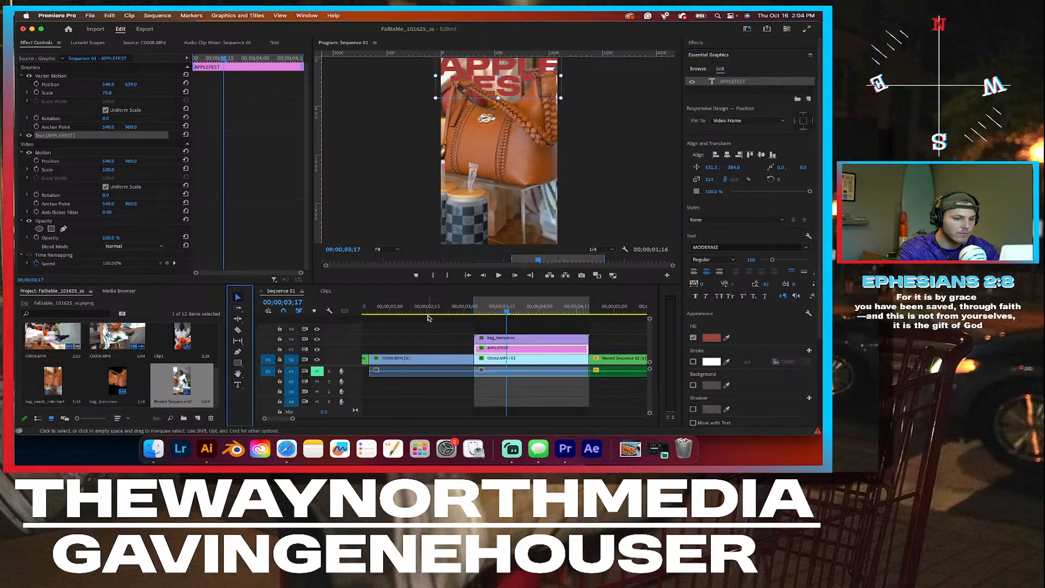
pyautogui.click(431, 333)
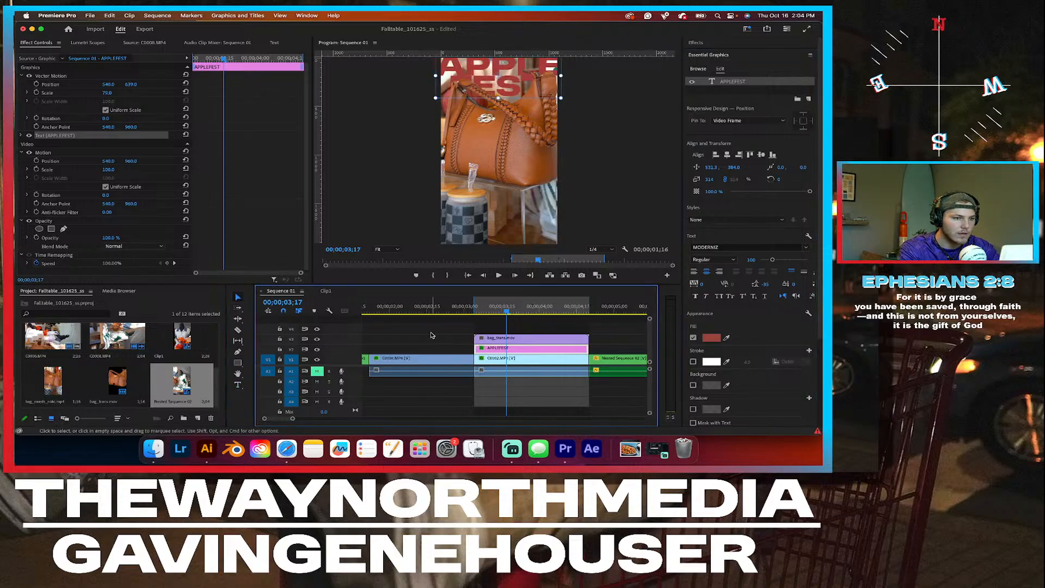
pyautogui.click(459, 308)
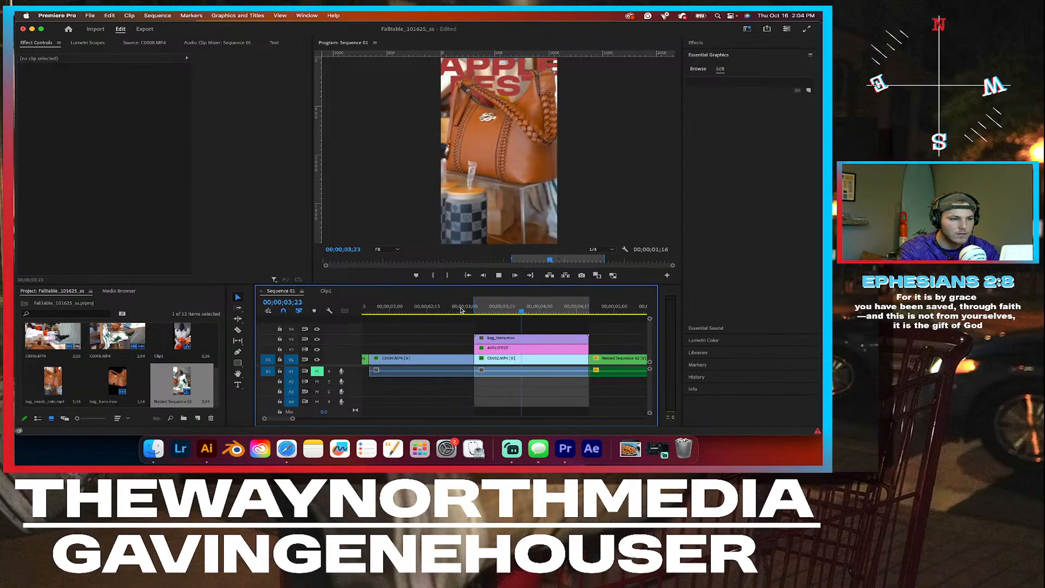
pyautogui.press('space')
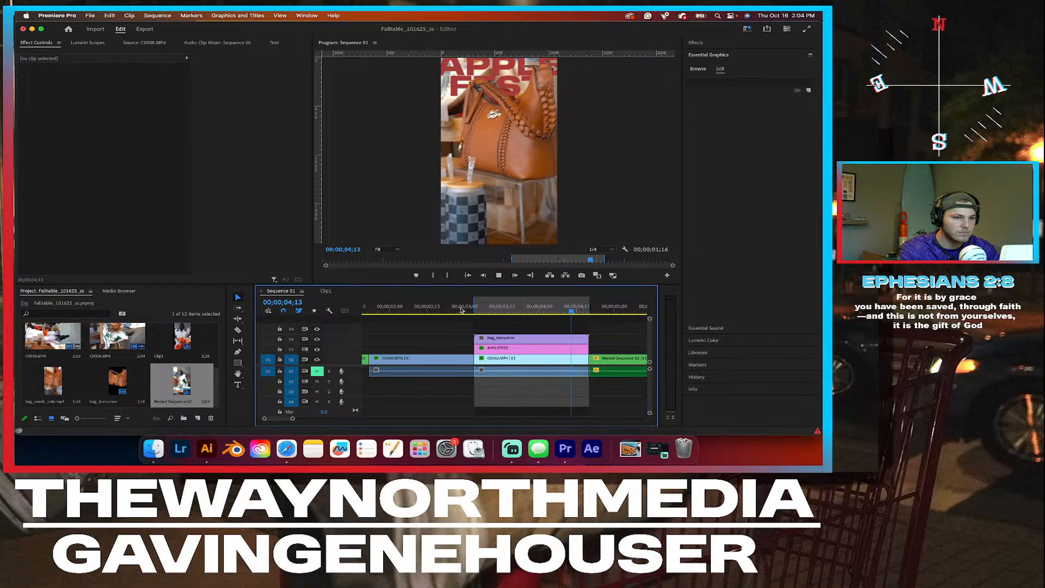
pyautogui.click(501, 309)
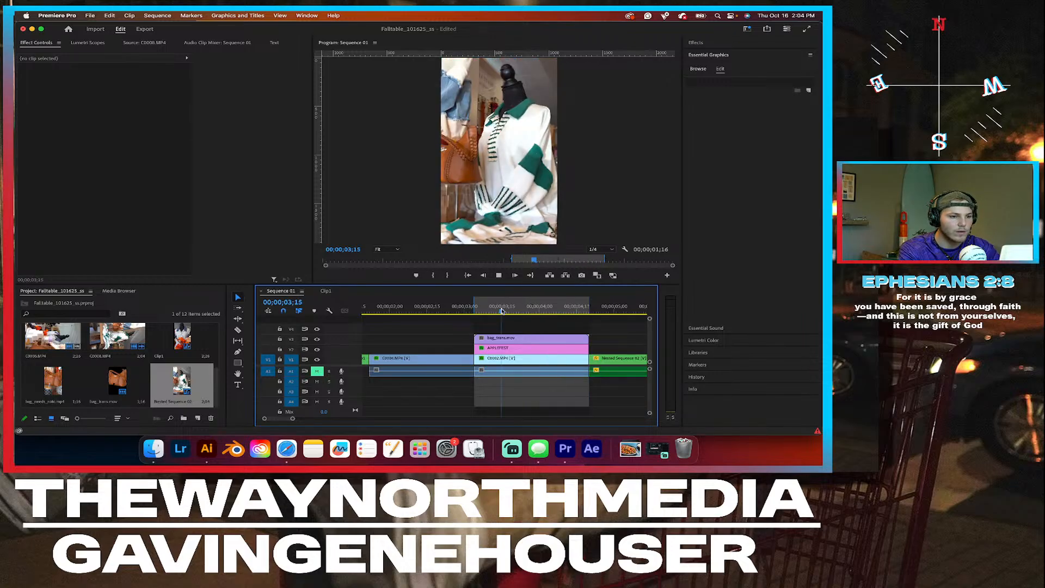
pyautogui.press('space')
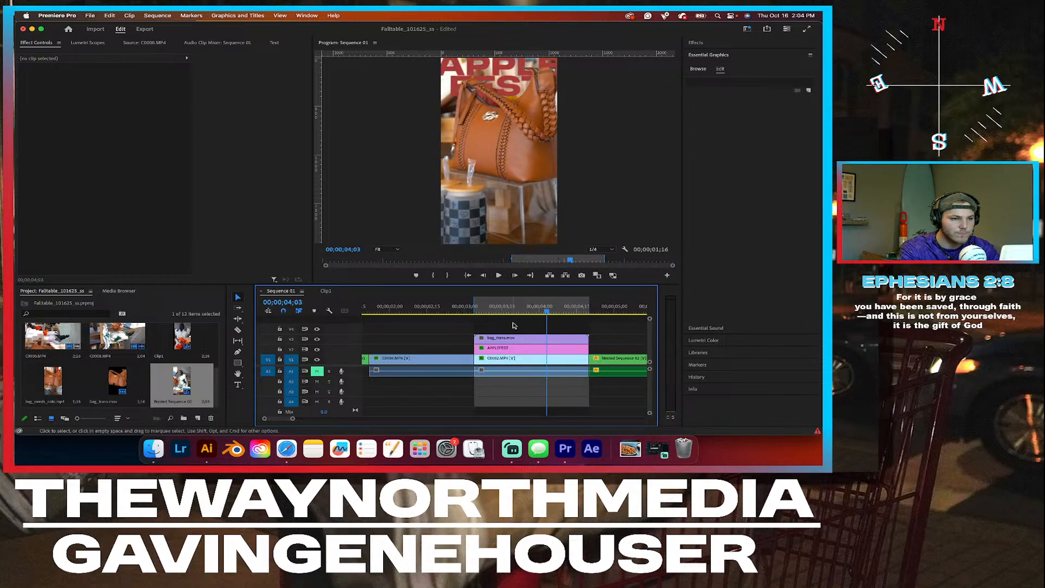
# Step: Slightly increase the leading between the two lines of the APPLEFEST title
pyautogui.click(527, 351)
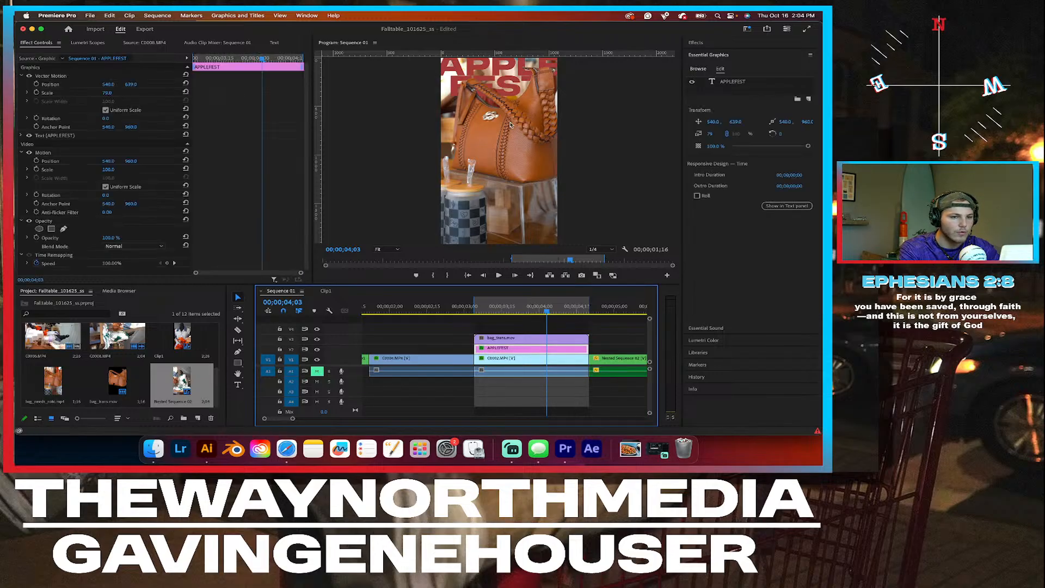
pyautogui.click(735, 82)
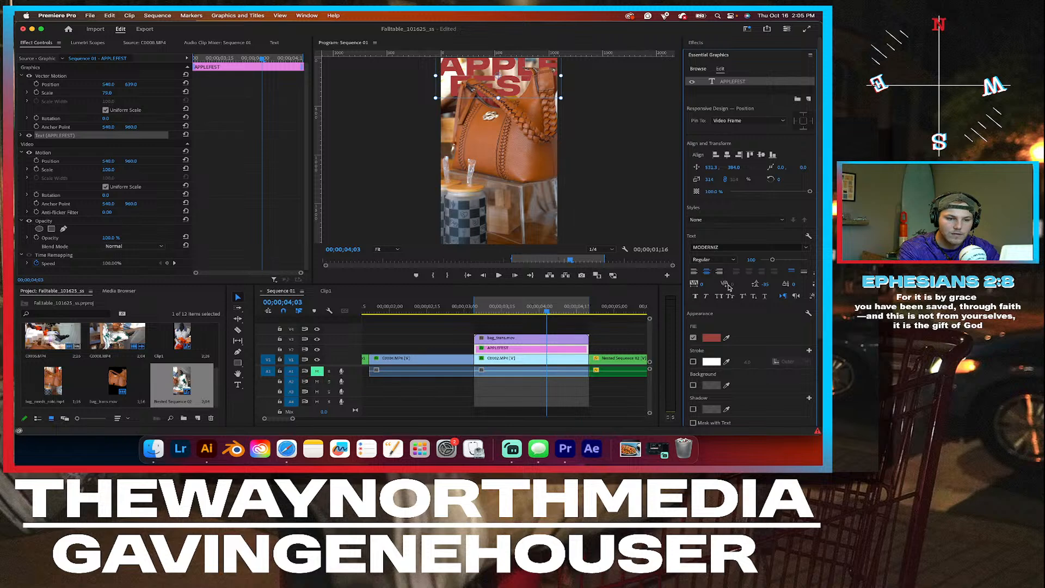
pyautogui.moveTo(765, 284); pyautogui.dragTo(768, 284)
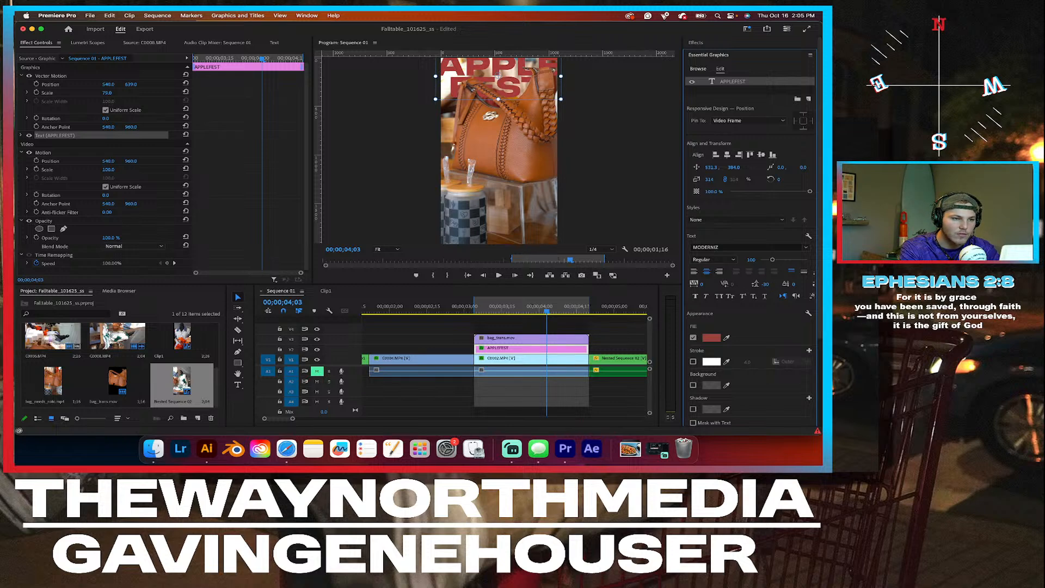
# Step: Play from the bag shot into the clothing clip to review the title's line spacing, and scrub through the clothing clip
pyautogui.click(505, 308)
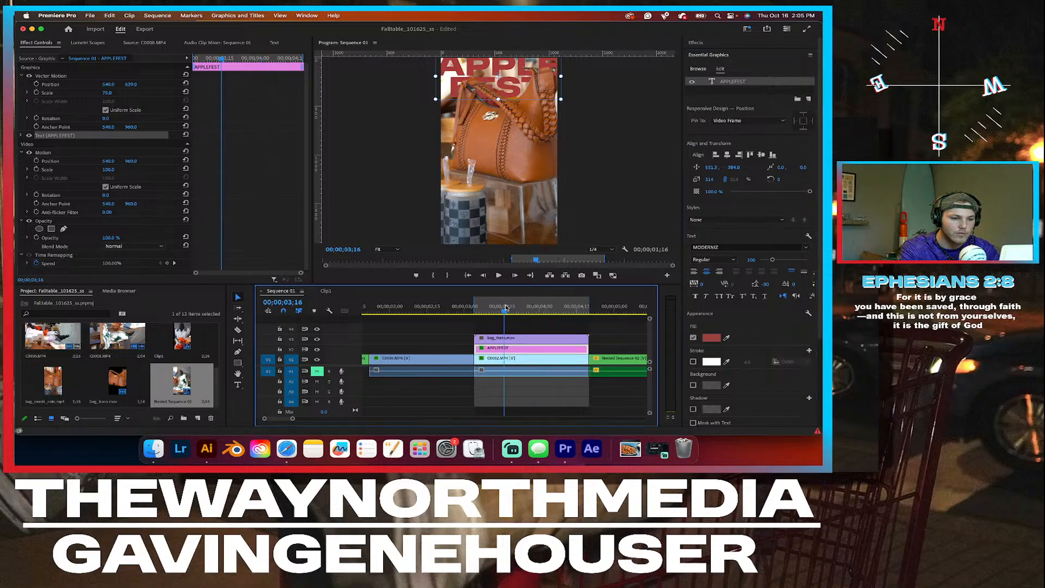
pyautogui.press('space')
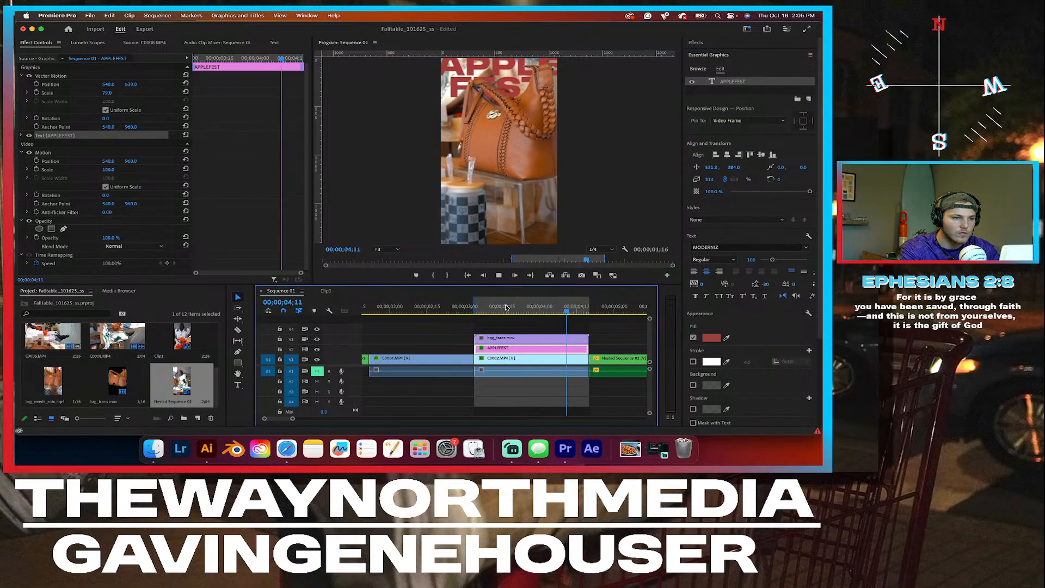
pyautogui.press('space')
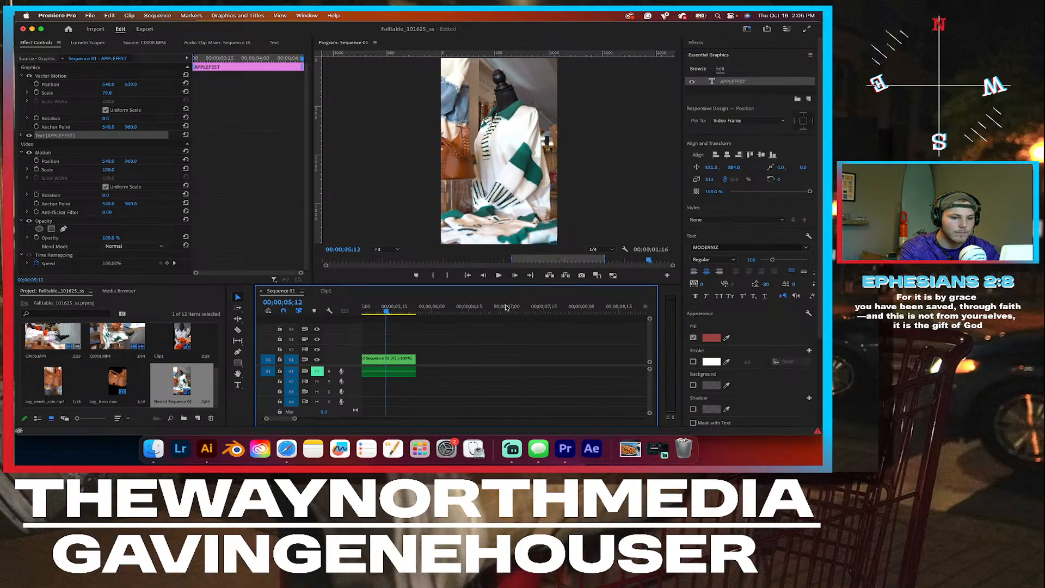
pyautogui.scroll(3, 505, 308)
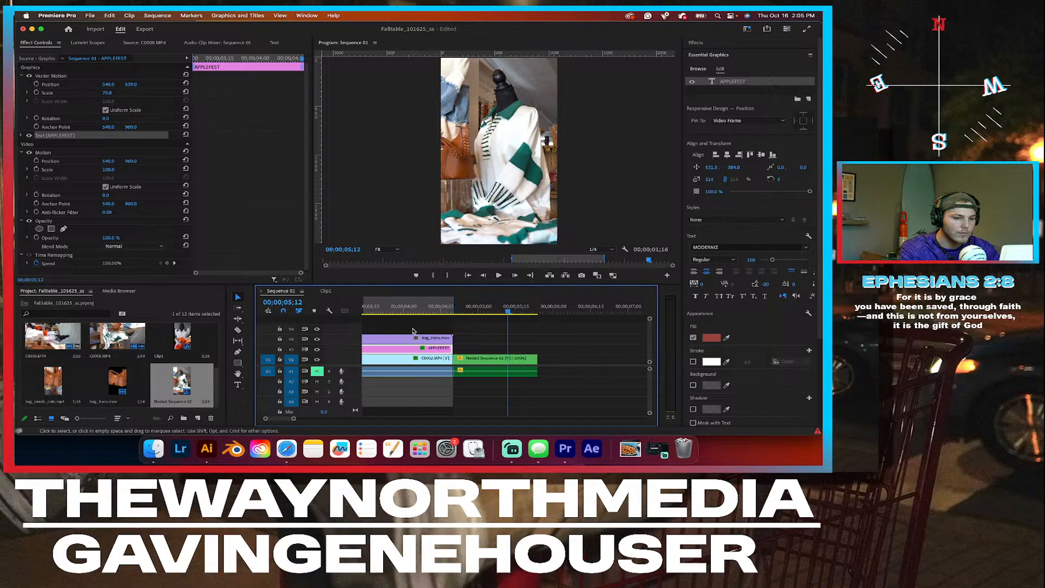
pyautogui.click(483, 308)
pyautogui.moveTo(483, 308)
pyautogui.mouseDown()
pyautogui.moveTo(448, 309)
pyautogui.moveTo(502, 313)
pyautogui.mouseUp()
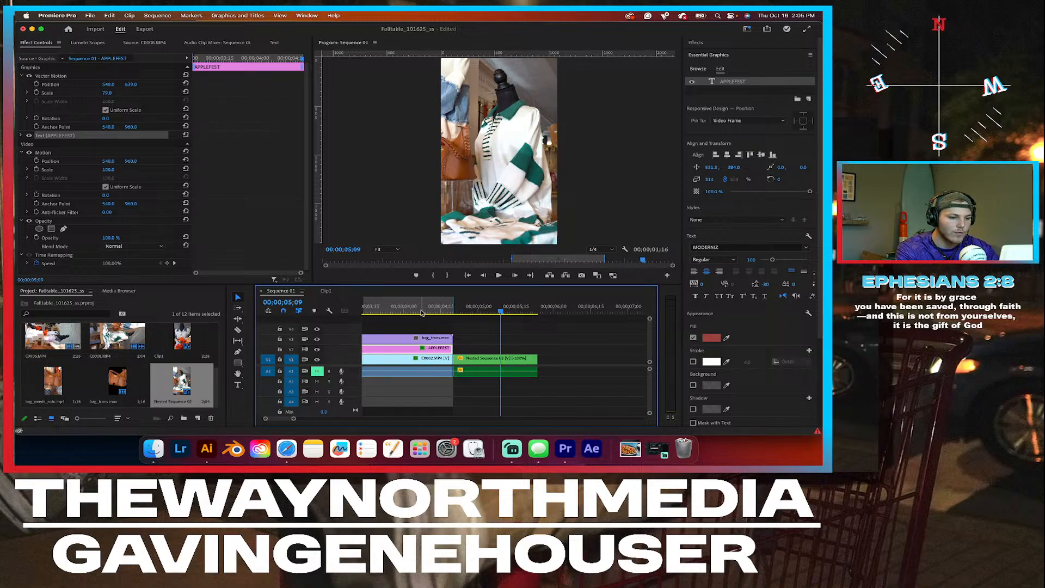
# Step: Set the sequence's in and out points to span exactly the nested clothing clip after the bag shot
pyautogui.scroll(-2, 384, 307)
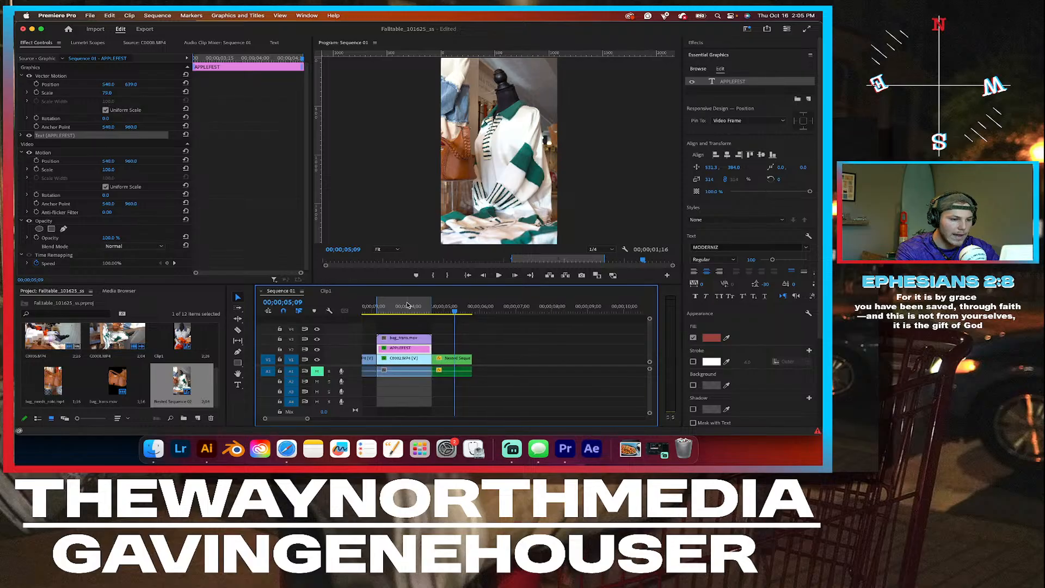
pyautogui.moveTo(403, 308); pyautogui.dragTo(460, 306)
pyautogui.scroll(2, 481, 334)
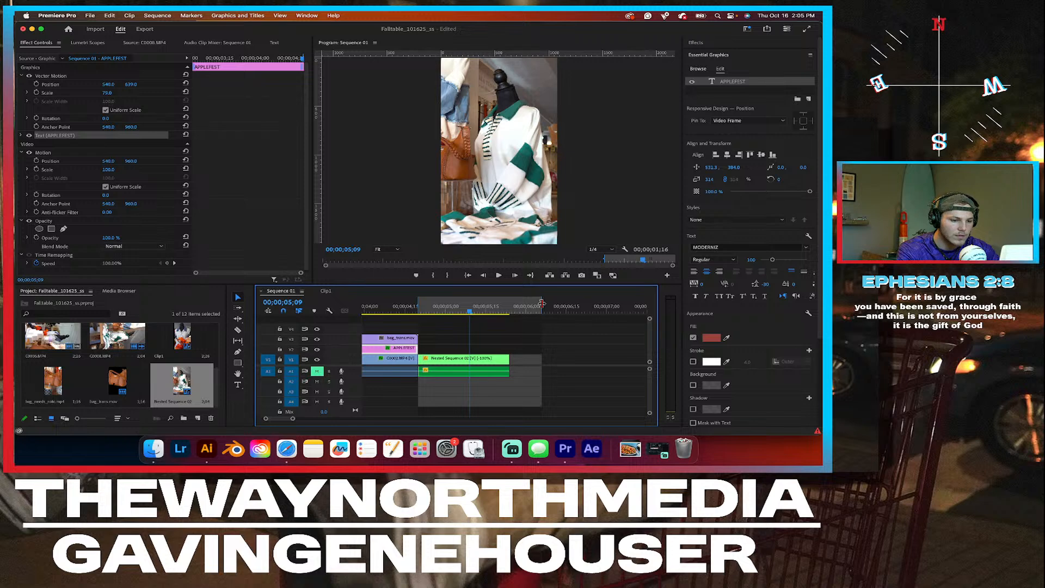
pyautogui.moveTo(542, 303); pyautogui.dragTo(508, 304)
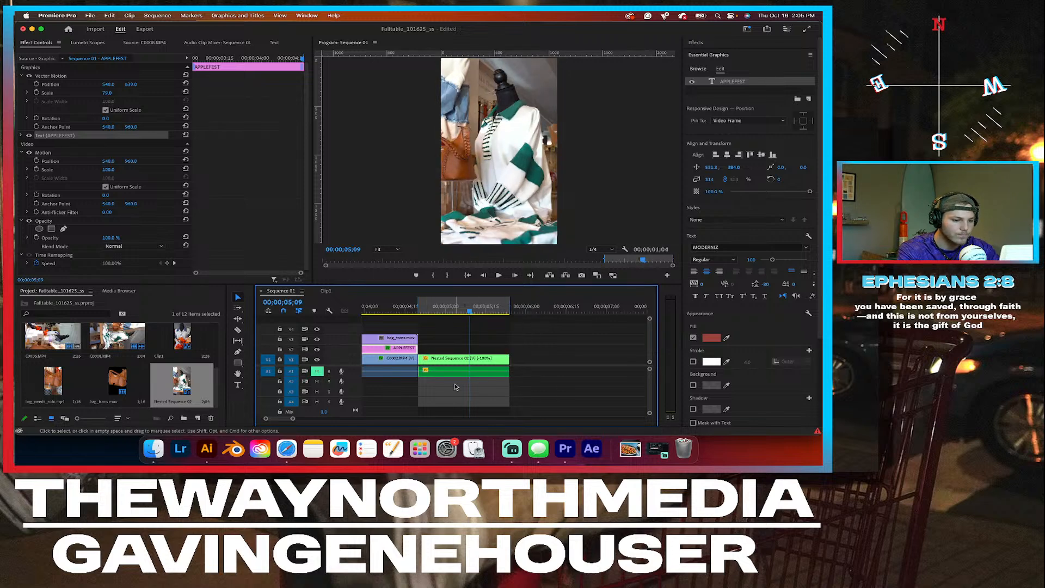
# Step: Save the Premiere Pro project and launch Adobe After Effects 2025
pyautogui.press('super+s')
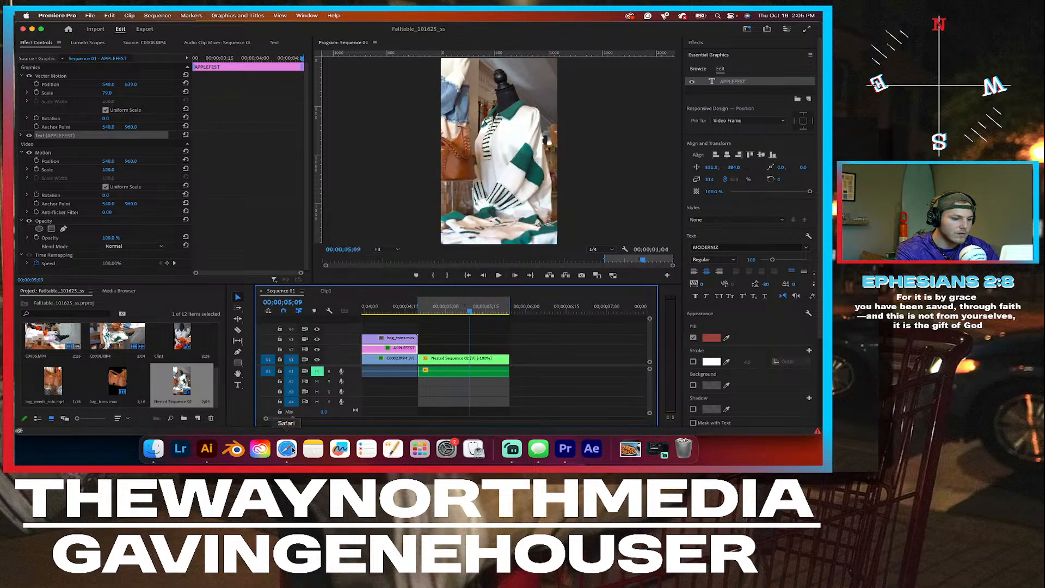
pyautogui.click(419, 449)
pyautogui.click(589, 287)
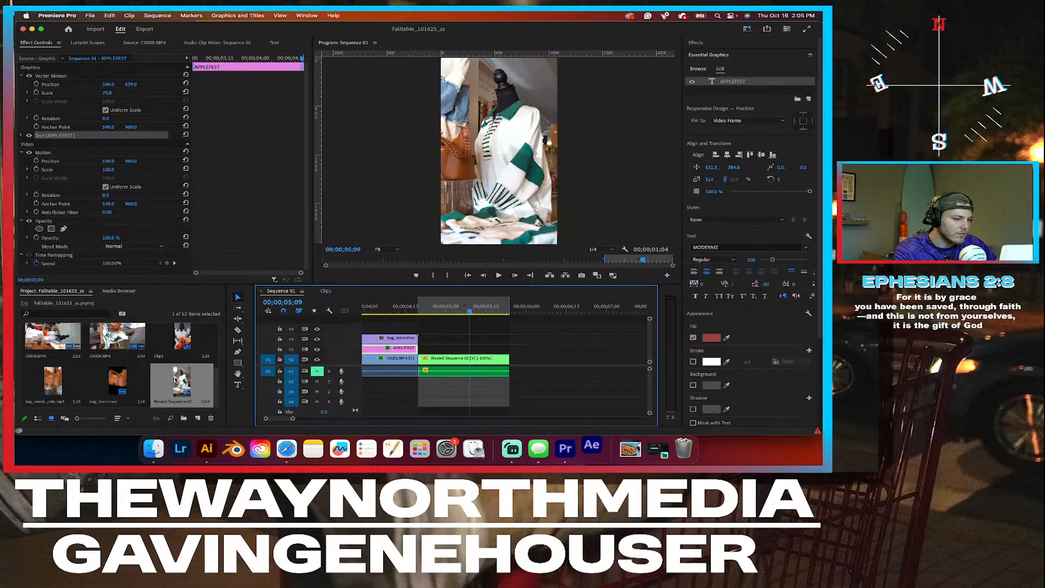
# Step: Open the C0008.MP4 clothing footage as a source clip and scrub through its marked range
pyautogui.scroll(3, 216, 379)
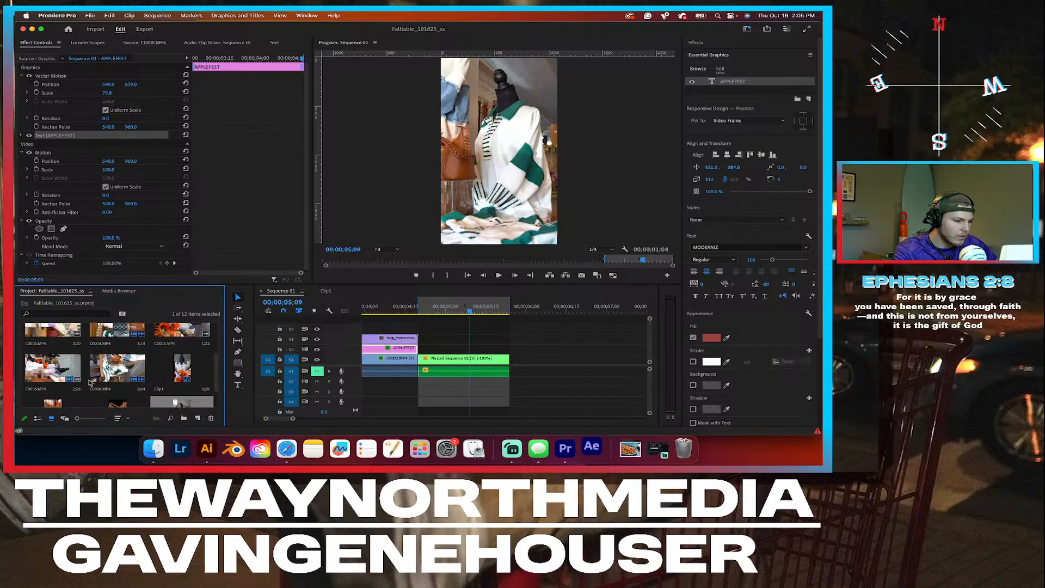
pyautogui.doubleClick(117, 370)
pyautogui.moveTo(164, 259); pyautogui.dragTo(69, 267)
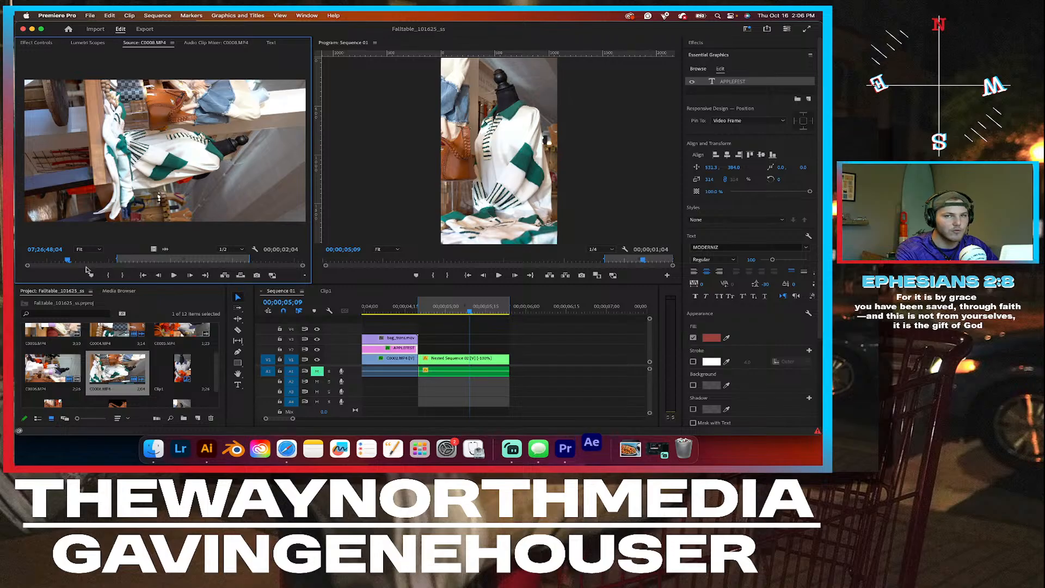
pyautogui.moveTo(89, 260); pyautogui.dragTo(241, 259)
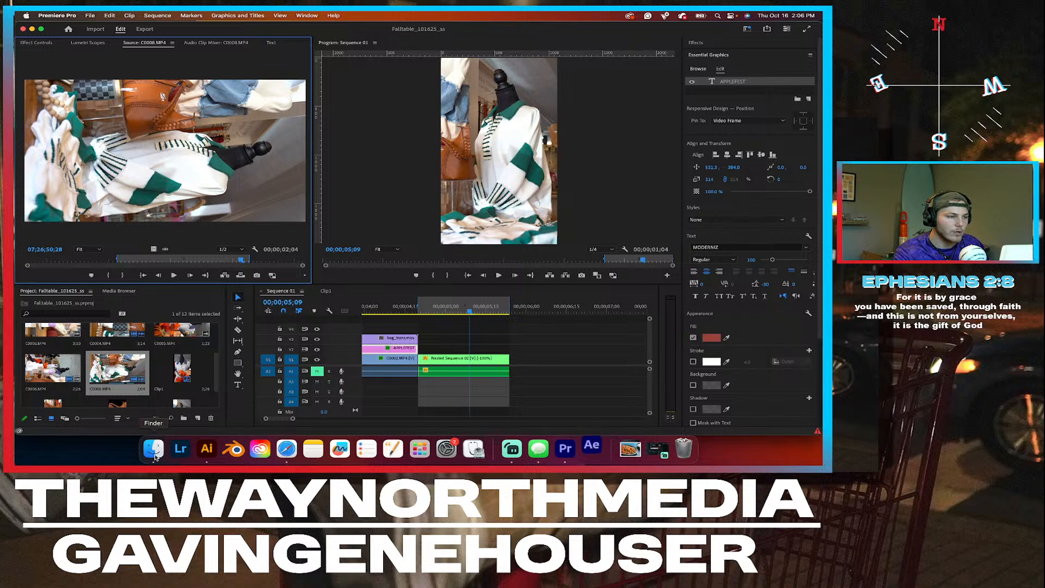
# Step: Export the marked in/out range of source clip C0008 as an H.264 file named C0008.mp4
pyautogui.click(145, 29)
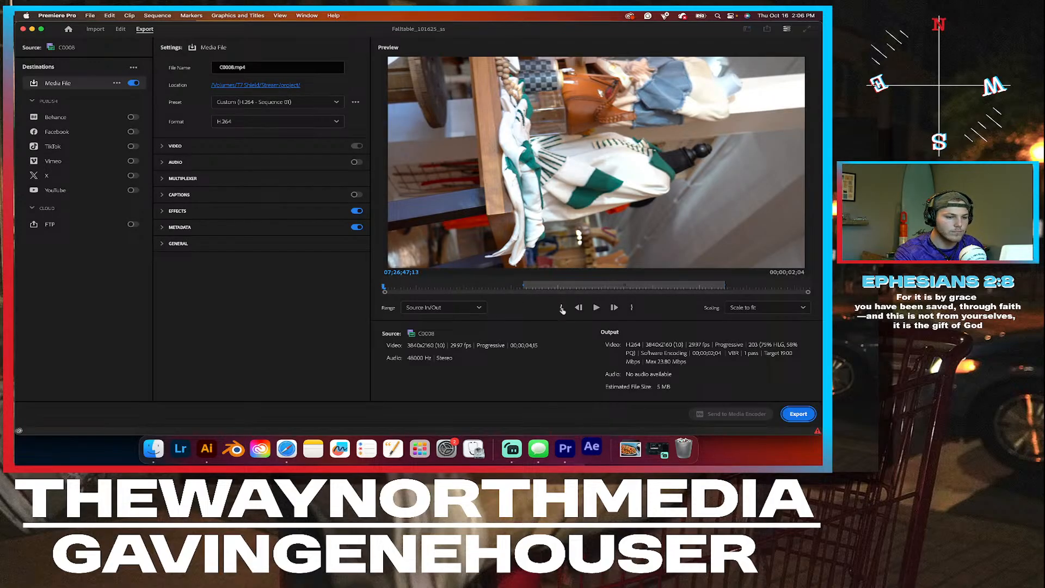
pyautogui.moveTo(535, 288)
pyautogui.mouseDown()
pyautogui.moveTo(645, 293)
pyautogui.moveTo(534, 291)
pyautogui.mouseUp()
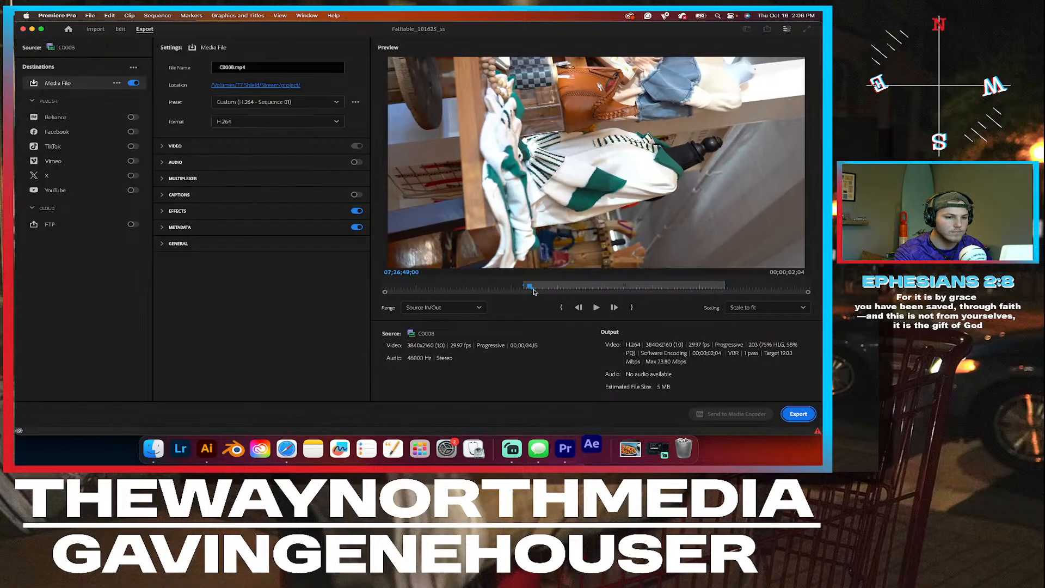
pyautogui.click(426, 308)
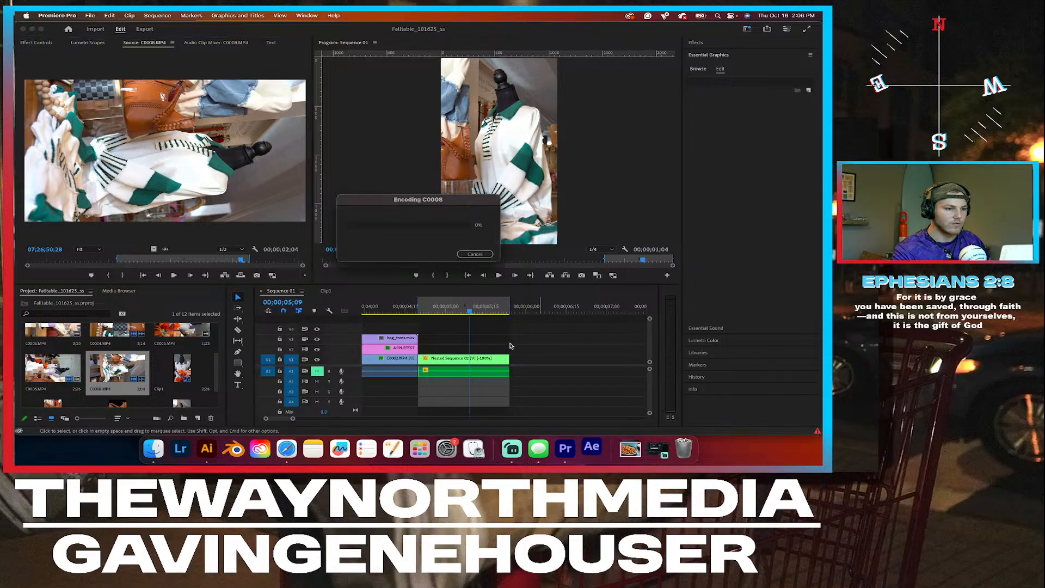
pyautogui.click(481, 256)
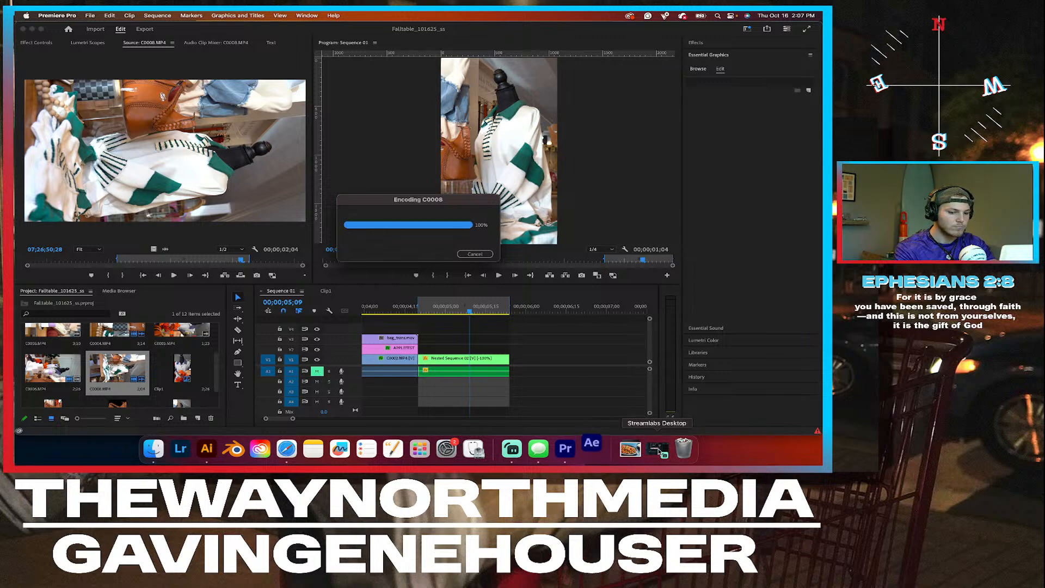
# Step: Check the live stream in Streamlabs Desktop, minimize it, and save the Premiere Pro project
pyautogui.click(658, 448)
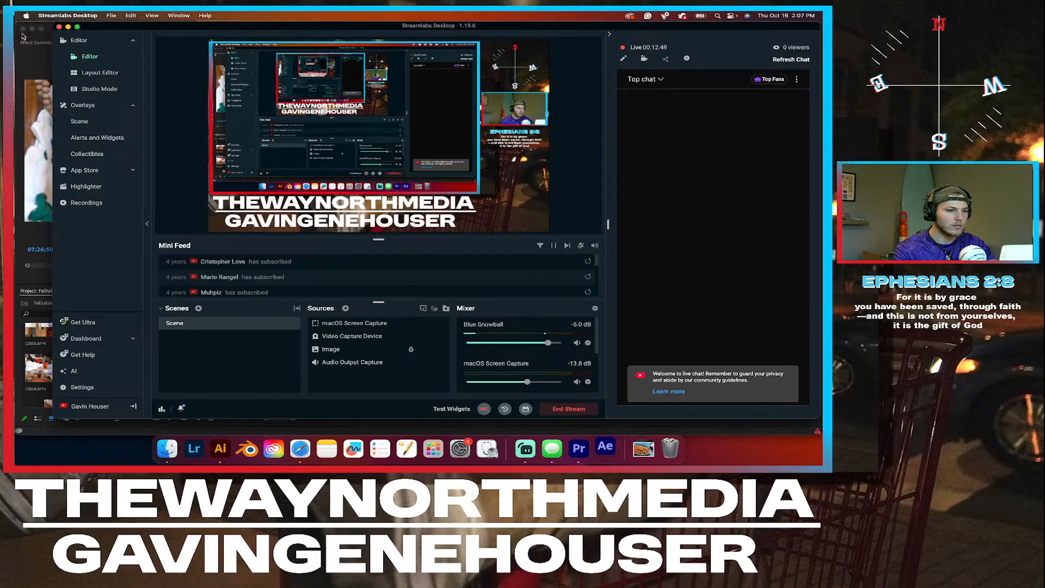
pyautogui.click(68, 27)
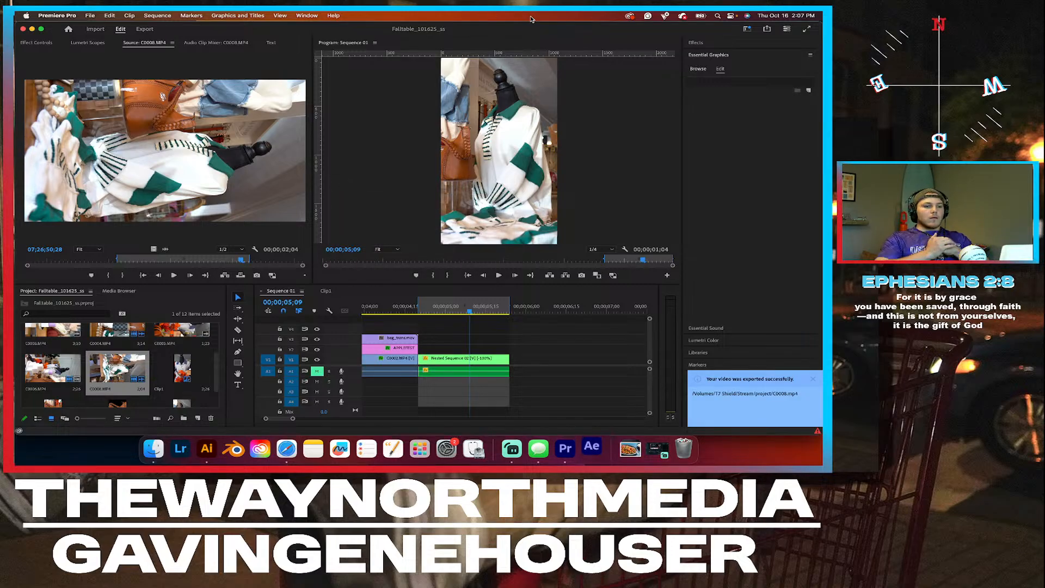
pyautogui.press('super+s')
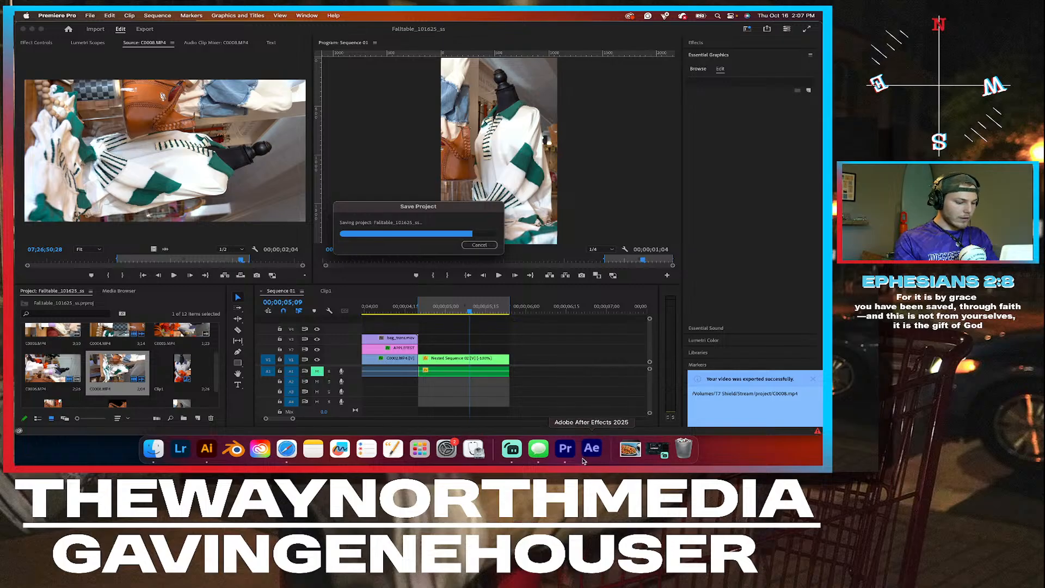
# Step: Preview the exported C0008.mp4 from the project folder in Finder and play it again
pyautogui.click(153, 448)
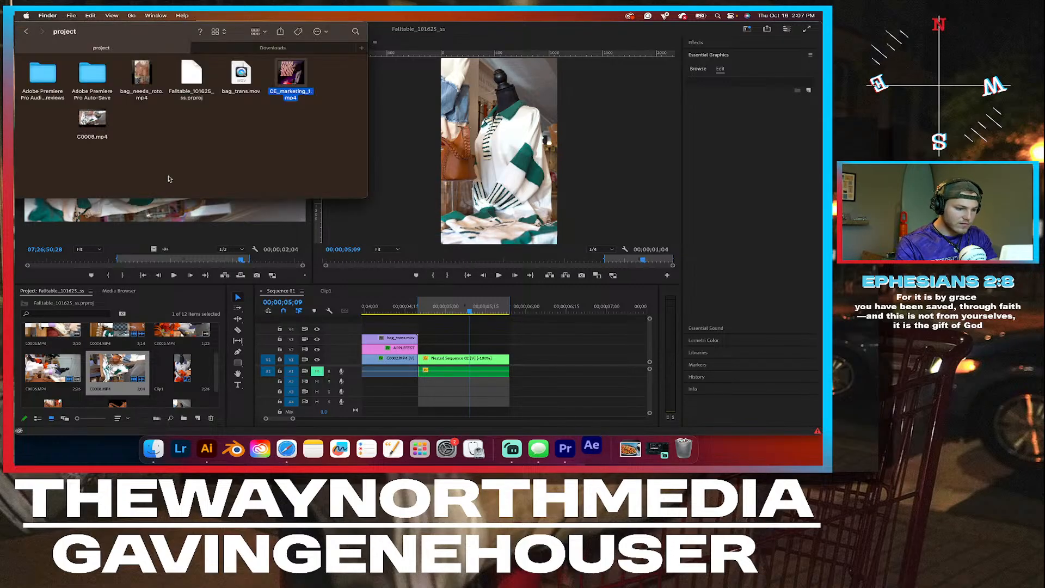
pyautogui.click(99, 123)
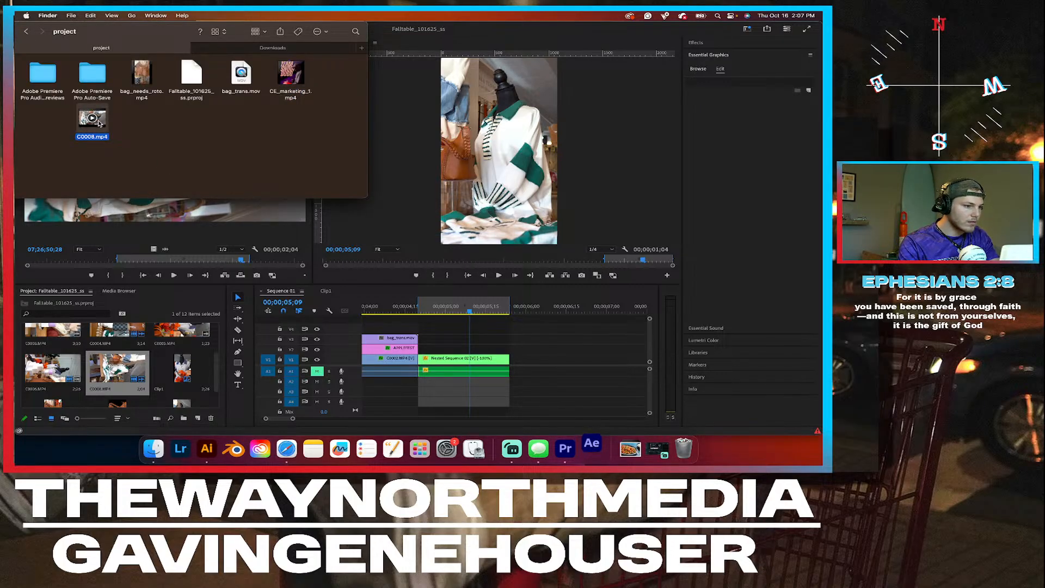
pyautogui.press('space')
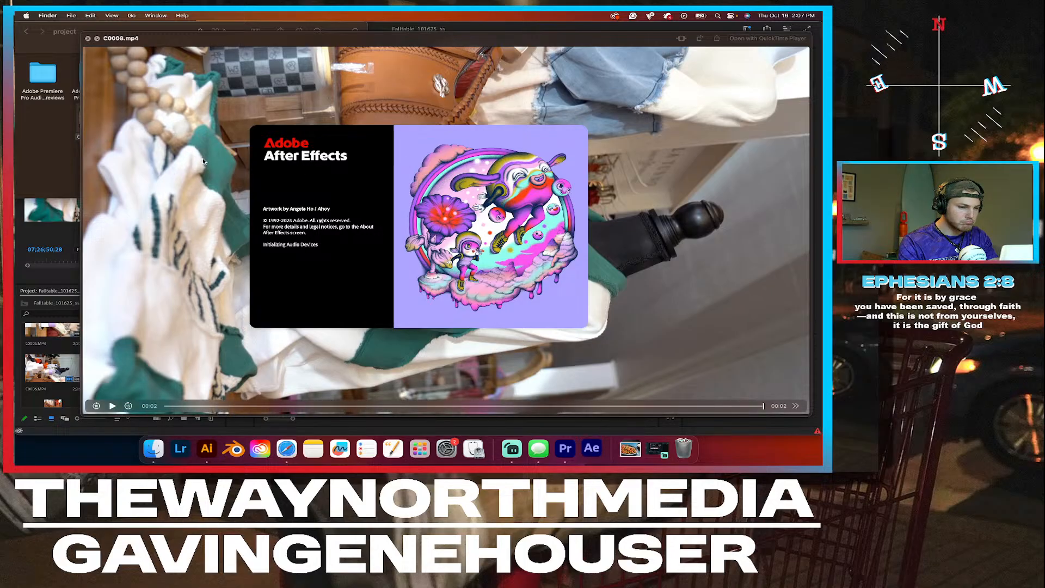
pyautogui.click(112, 405)
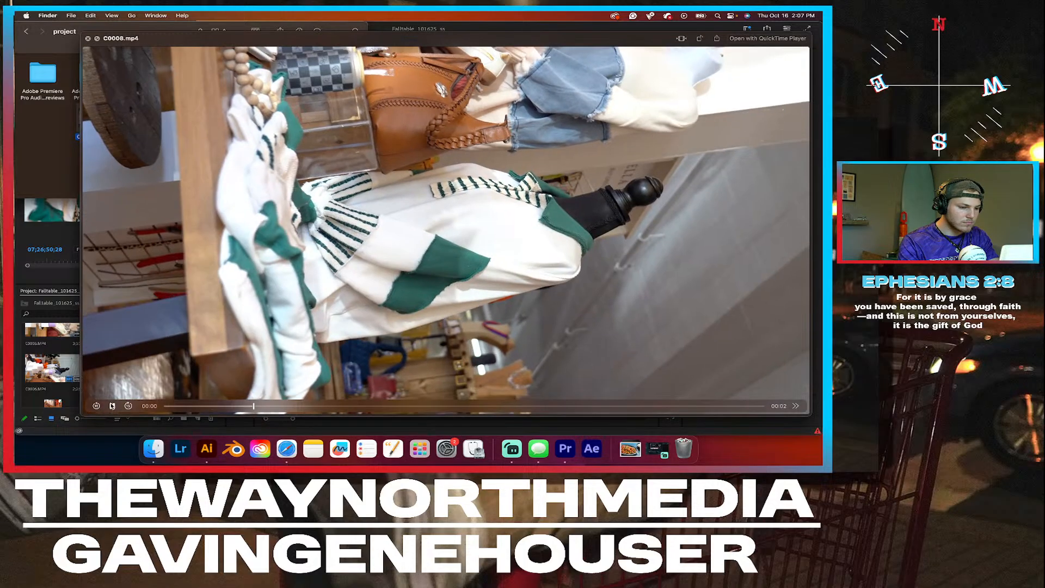
pyautogui.press('space')
# Step: Export the marked clothing range of Sequence 01 as an H.264 file named needs_roto_green.mp4
pyautogui.click(531, 372)
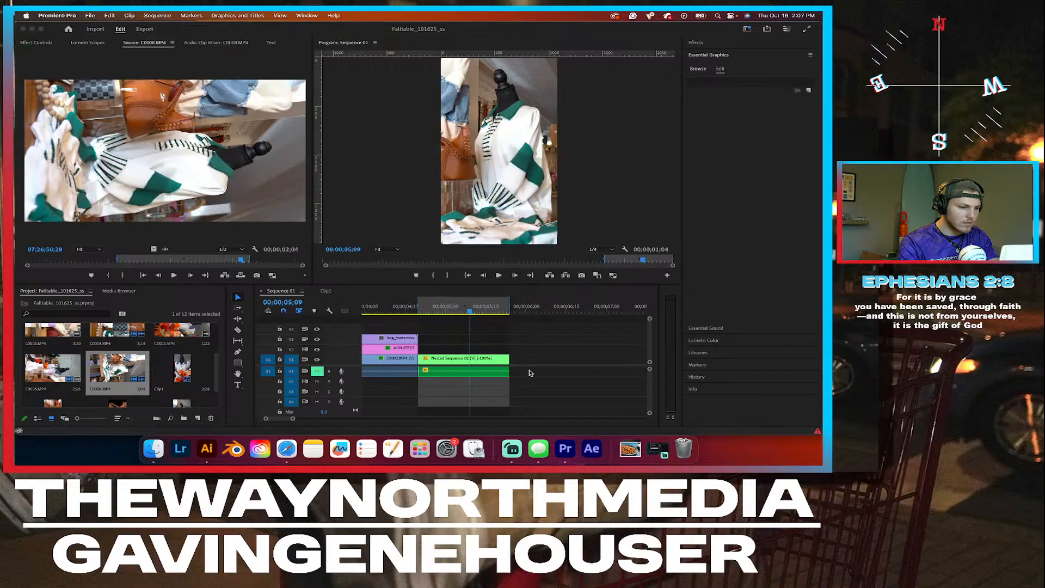
pyautogui.click(291, 333)
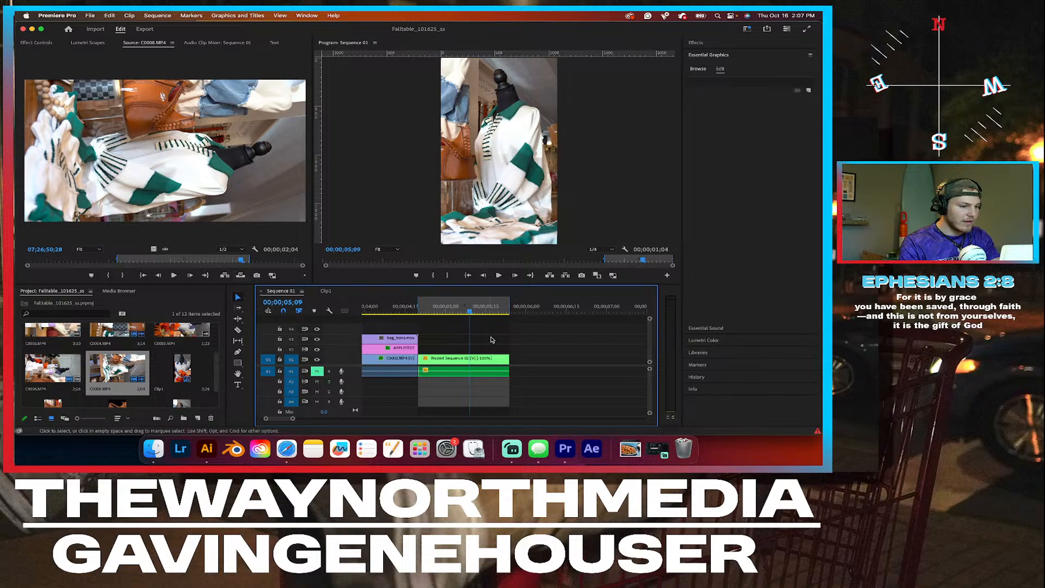
pyautogui.click(492, 359)
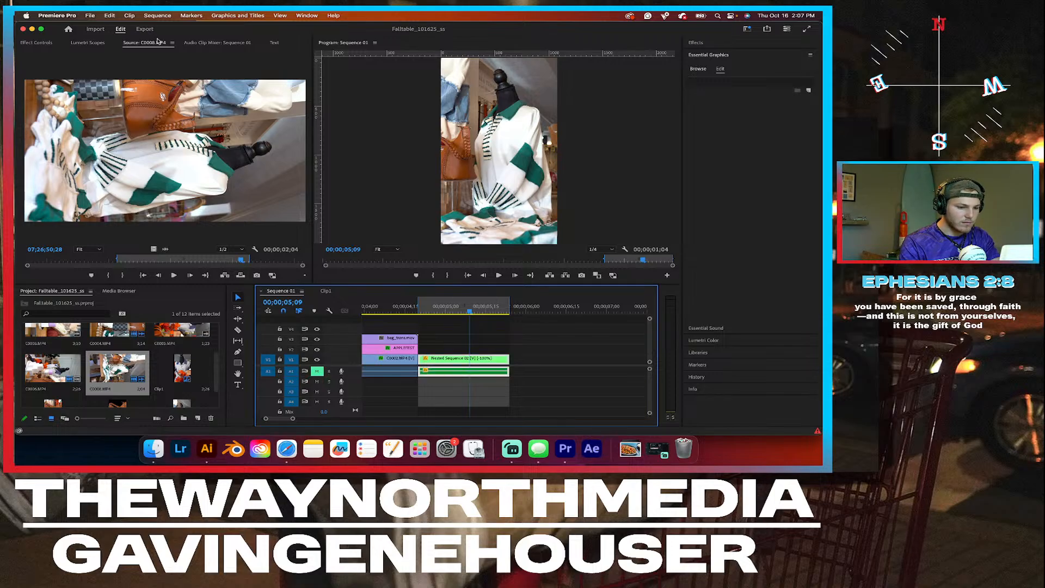
pyautogui.click(145, 30)
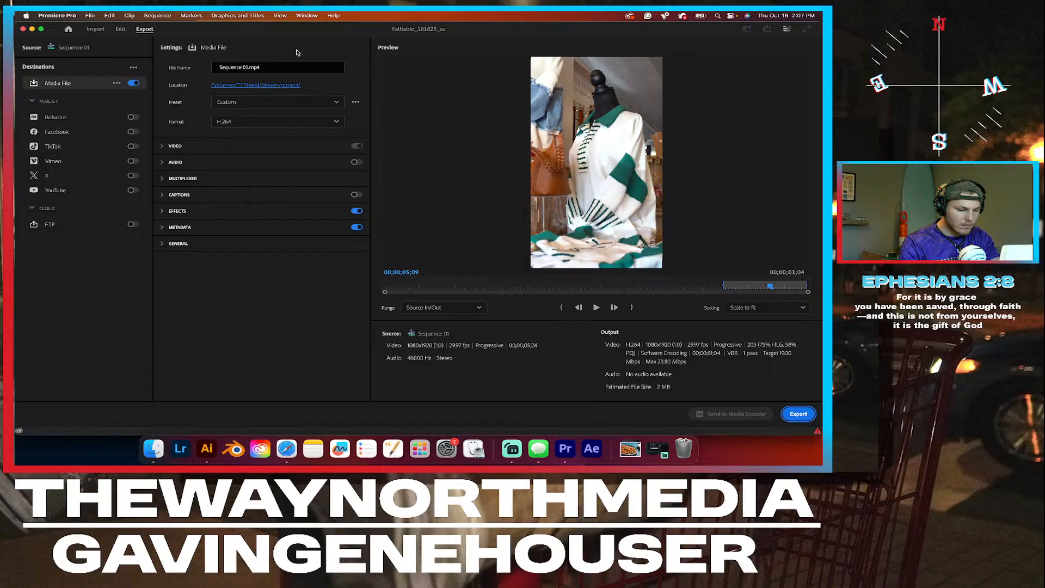
pyautogui.click(246, 67)
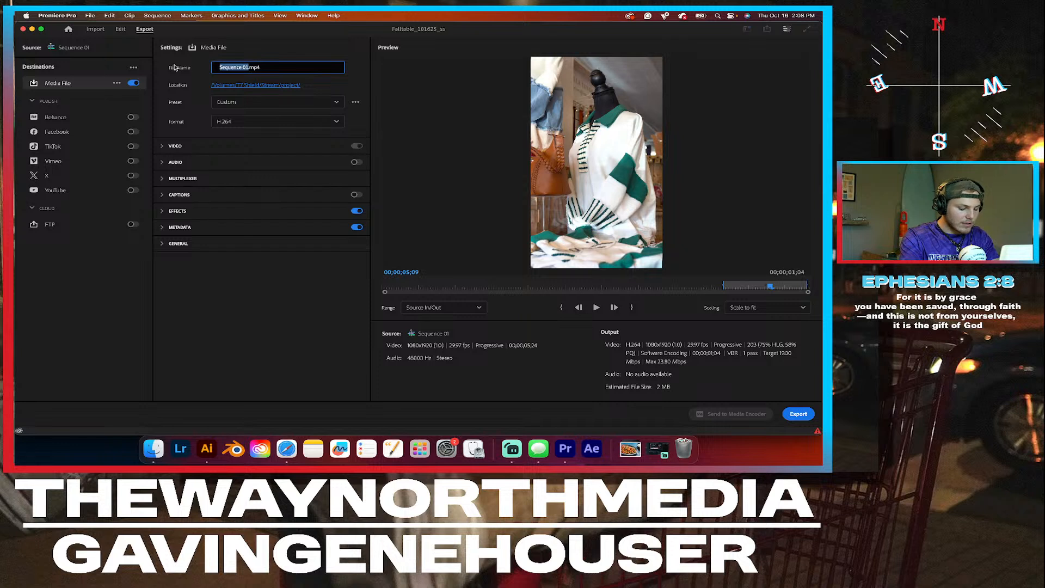
pyautogui.write('needs')
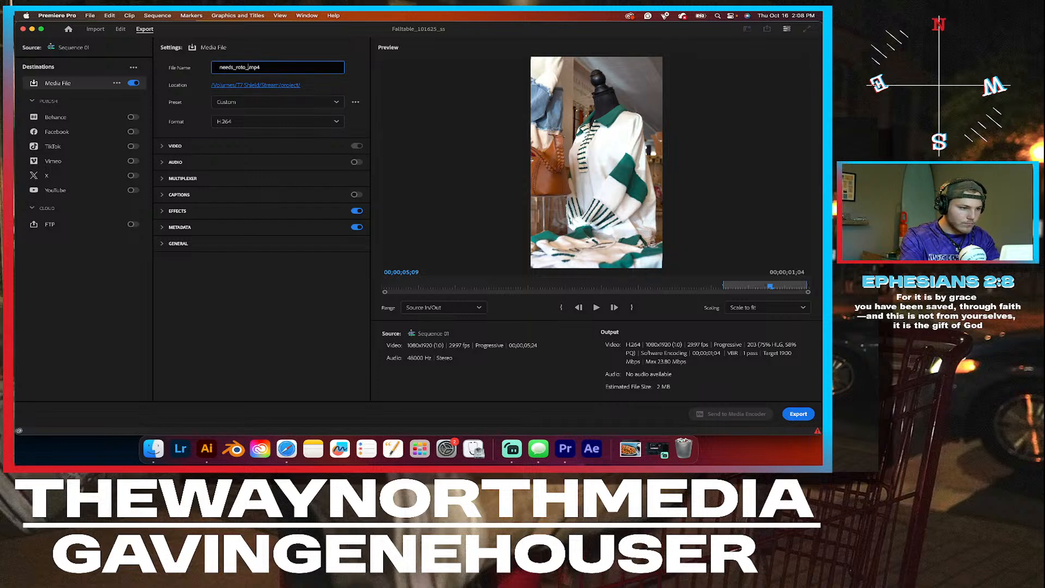
pyautogui.write('_roto_green')
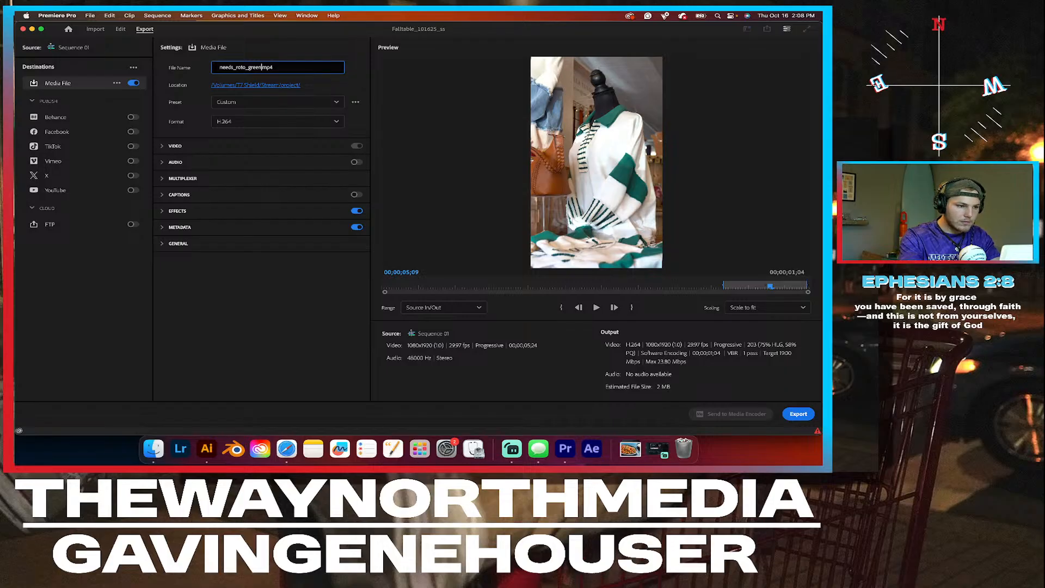
pyautogui.click(797, 418)
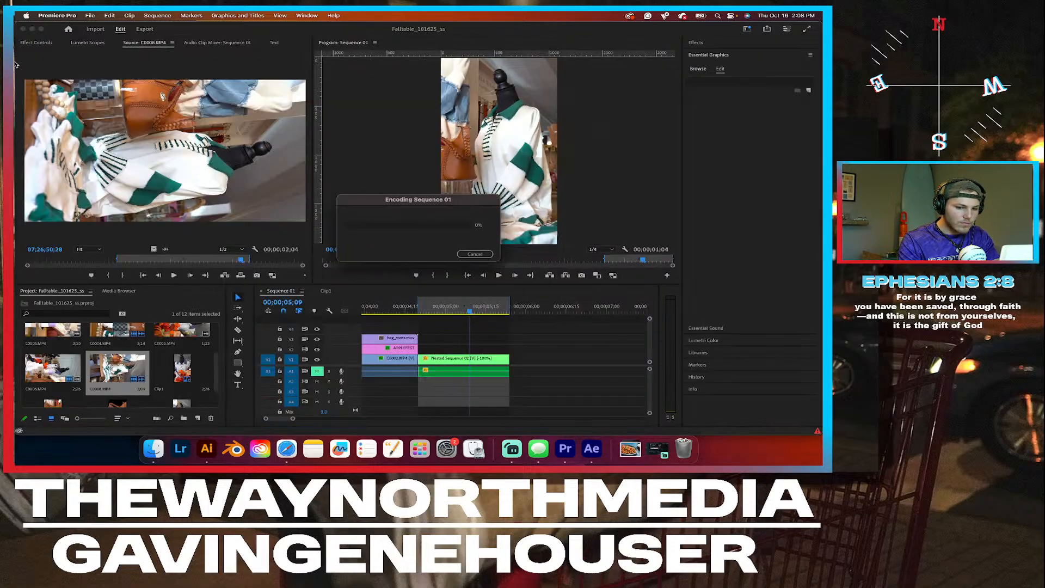
# Step: Delete the sideways C0008.mp4 export from the project folder in Finder
pyautogui.click(153, 449)
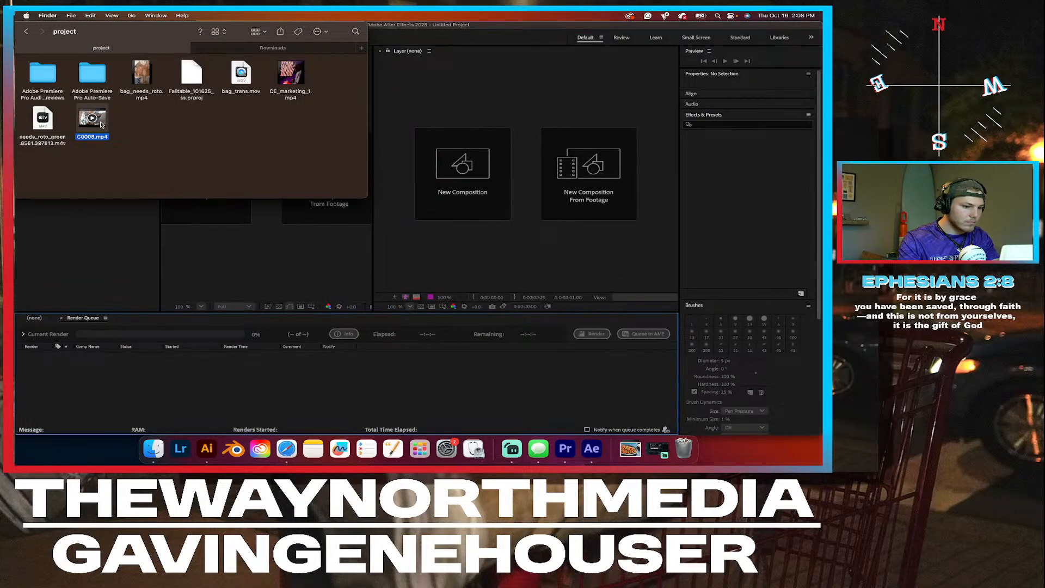
pyautogui.rightClick(100, 124)
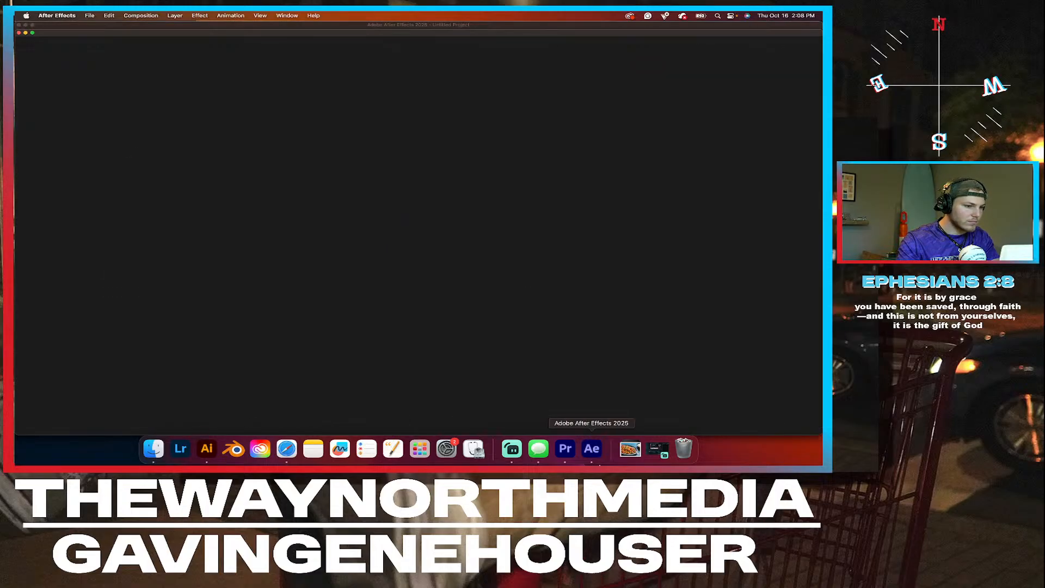
# Step: Minimize Premiere Pro, close the After Effects welcome screen, and show the untitled project's footage list
pyautogui.click(564, 449)
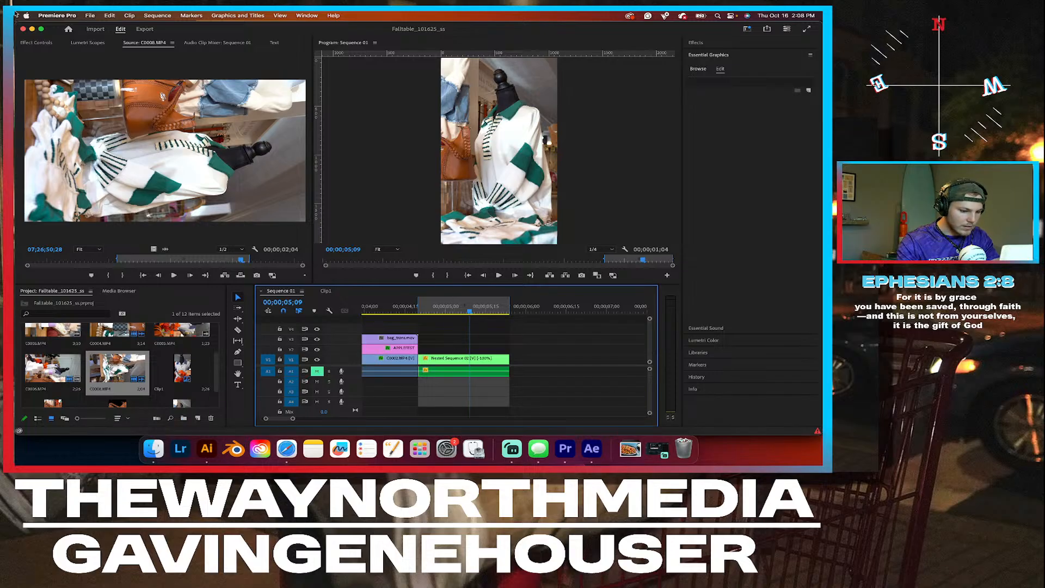
pyautogui.click(32, 30)
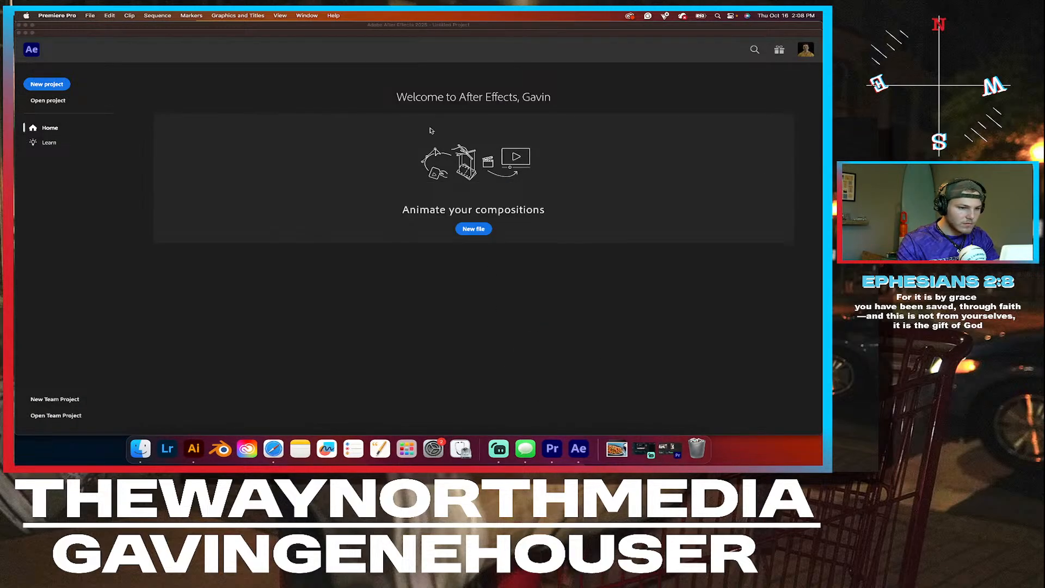
pyautogui.click(19, 33)
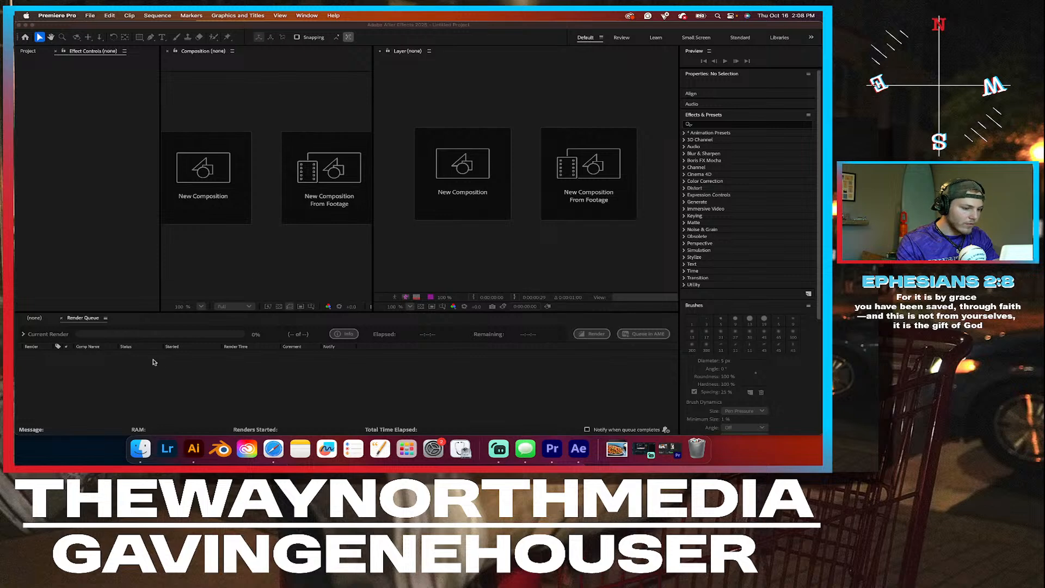
pyautogui.click(26, 53)
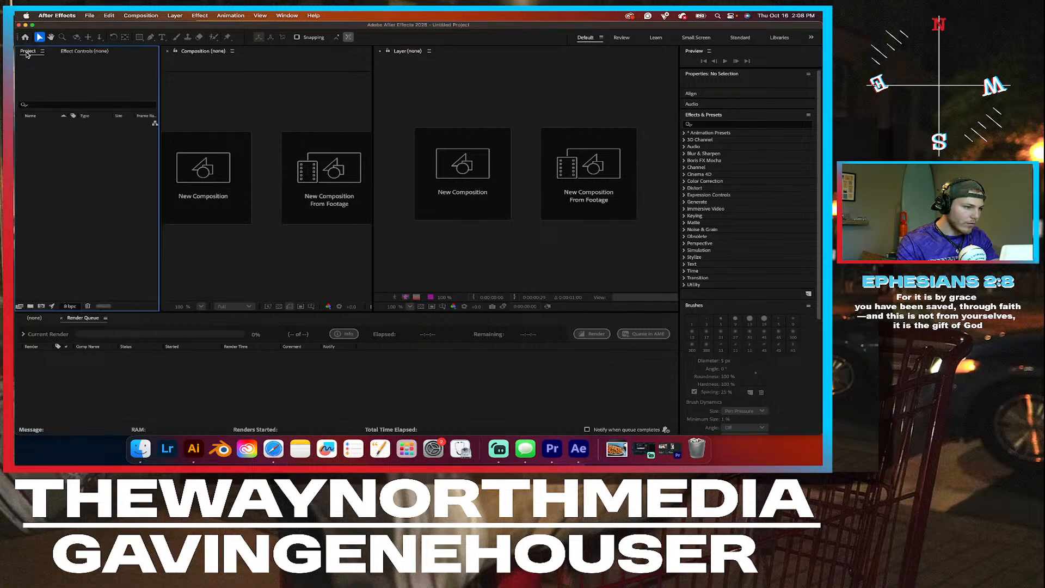
# Step: Preview the exported needs_roto_green.mp4 from the project folder in Finder
pyautogui.click(141, 448)
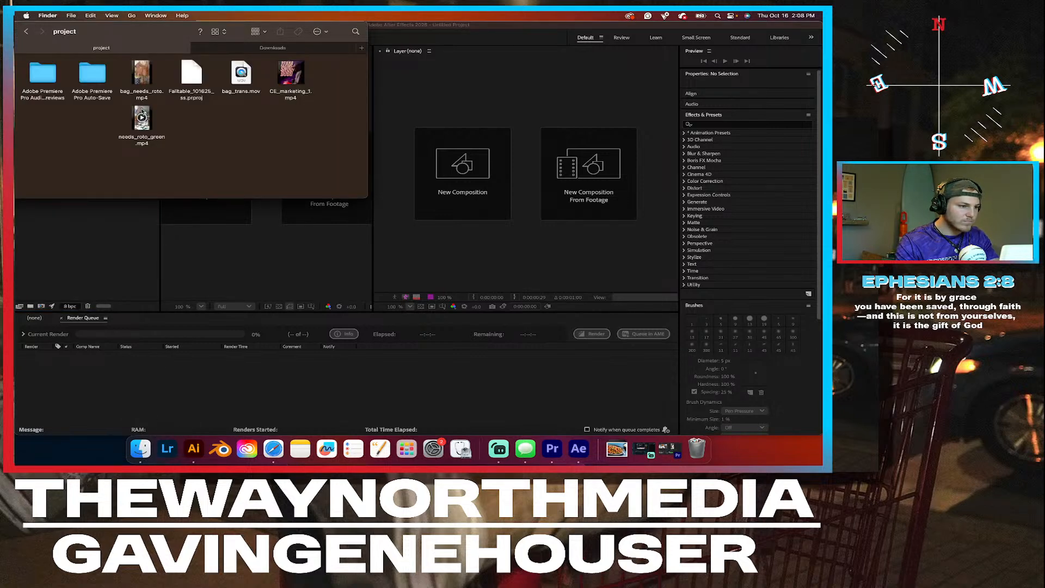
pyautogui.click(143, 120)
pyautogui.press('space')
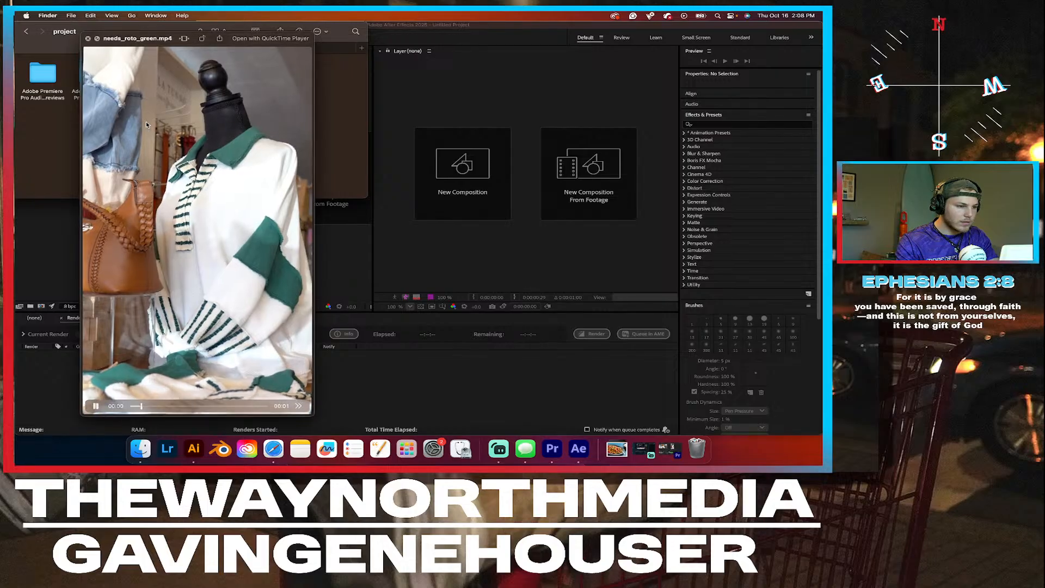
# Step: Close the preview, import needs_roto_green.mp4 into the After Effects project, and create a composition from it
pyautogui.press('space')
pyautogui.moveTo(146, 125); pyautogui.dragTo(92, 253)
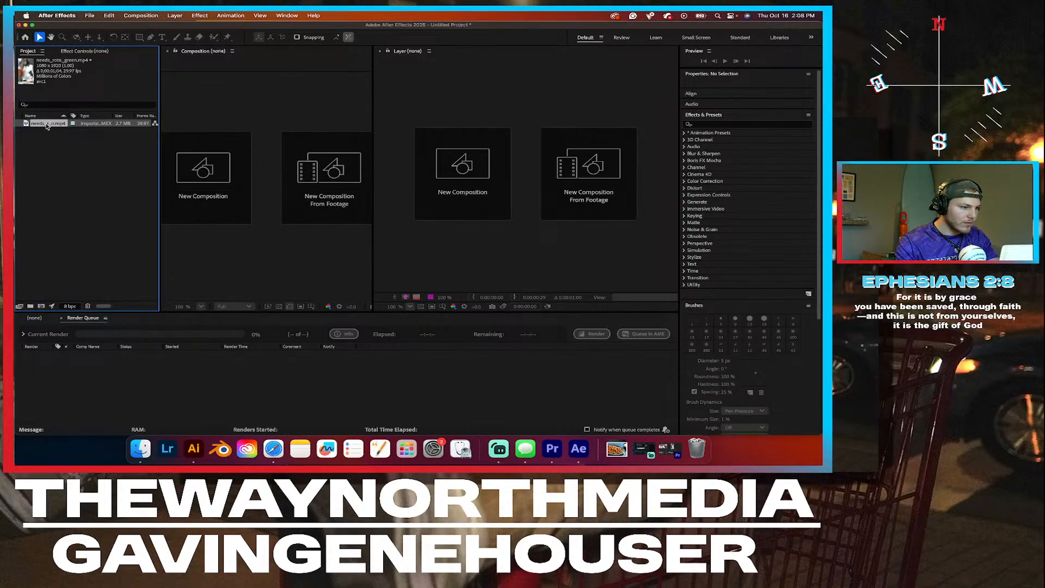
pyautogui.moveTo(47, 125); pyautogui.dragTo(215, 186)
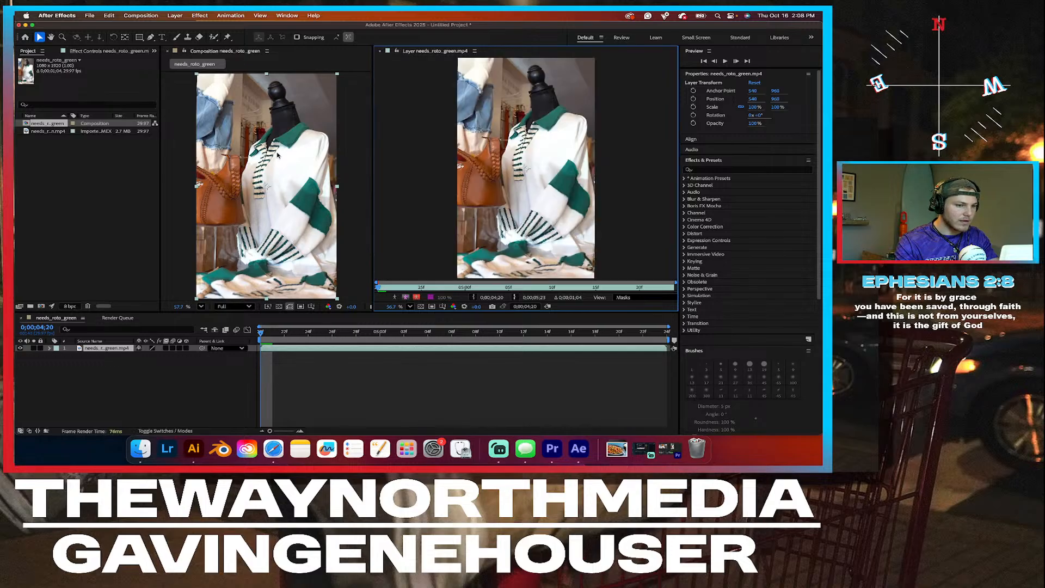
# Step: With the Roto Brush at about 65 px, outline the mannequin and its clothing as foreground in the clip's layer view
pyautogui.click(214, 37)
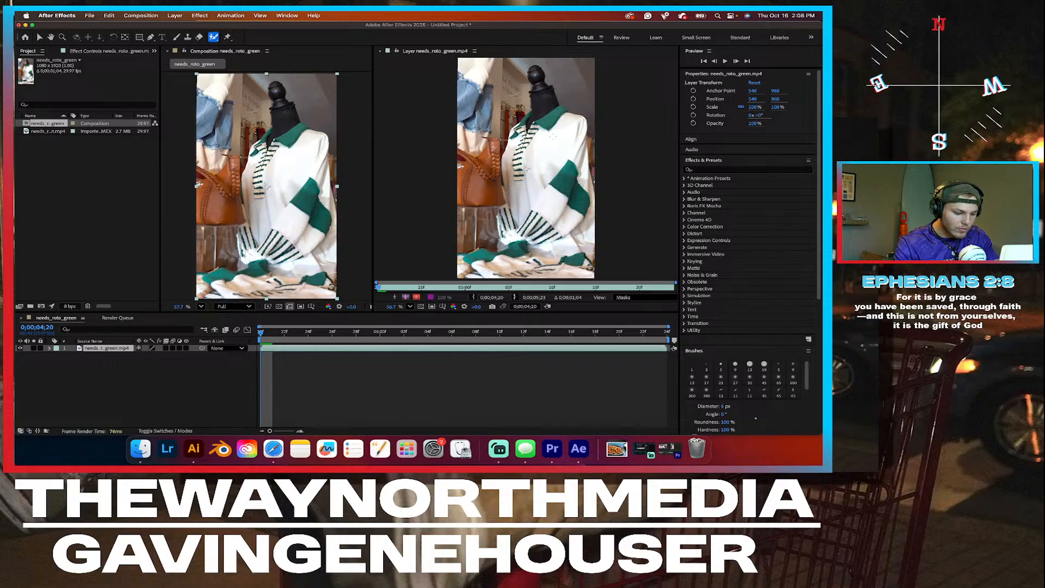
pyautogui.moveTo(553, 137); pyautogui.dragTo(564, 136)
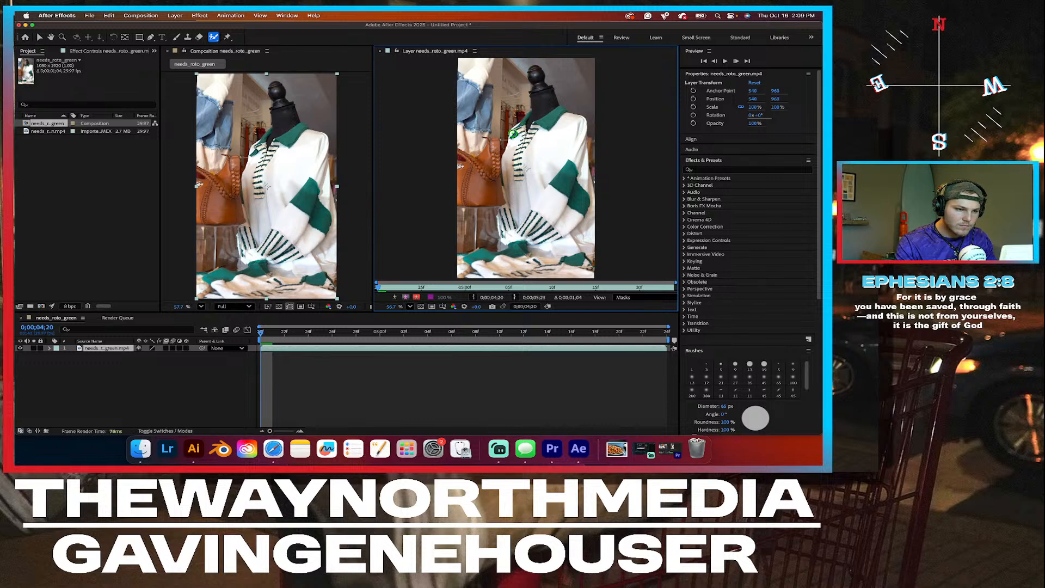
pyautogui.click(512, 133)
pyautogui.moveTo(513, 134)
pyautogui.mouseDown()
pyautogui.moveTo(533, 112)
pyautogui.moveTo(538, 68)
pyautogui.moveTo(556, 109)
pyautogui.moveTo(583, 131)
pyautogui.moveTo(589, 272)
pyautogui.moveTo(466, 275)
pyautogui.moveTo(461, 256)
pyautogui.moveTo(503, 255)
pyautogui.moveTo(503, 211)
pyautogui.mouseUp()
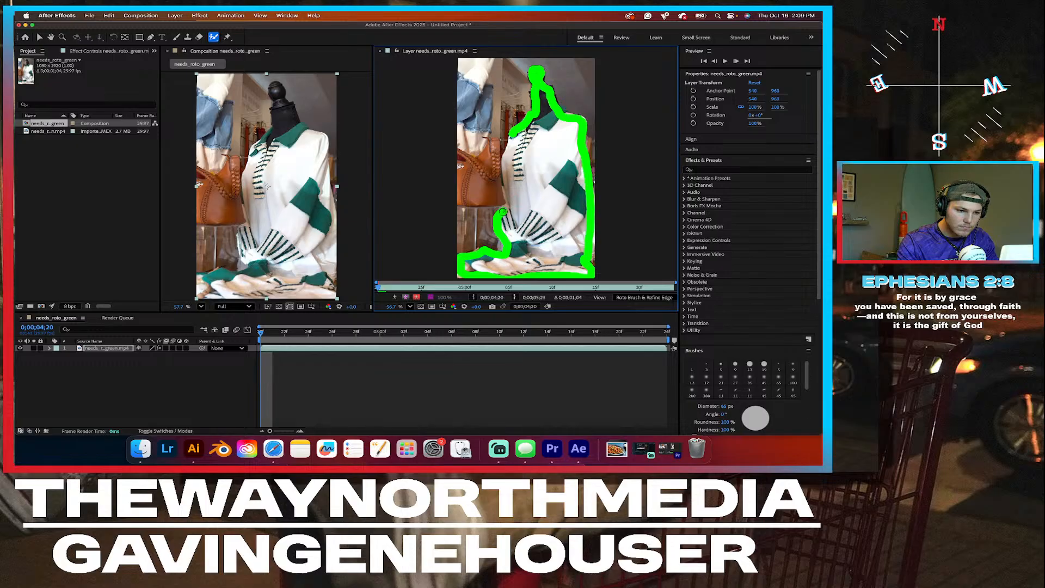
pyautogui.moveTo(505, 205)
pyautogui.mouseDown()
pyautogui.moveTo(501, 174)
pyautogui.moveTo(515, 134)
pyautogui.mouseUp()
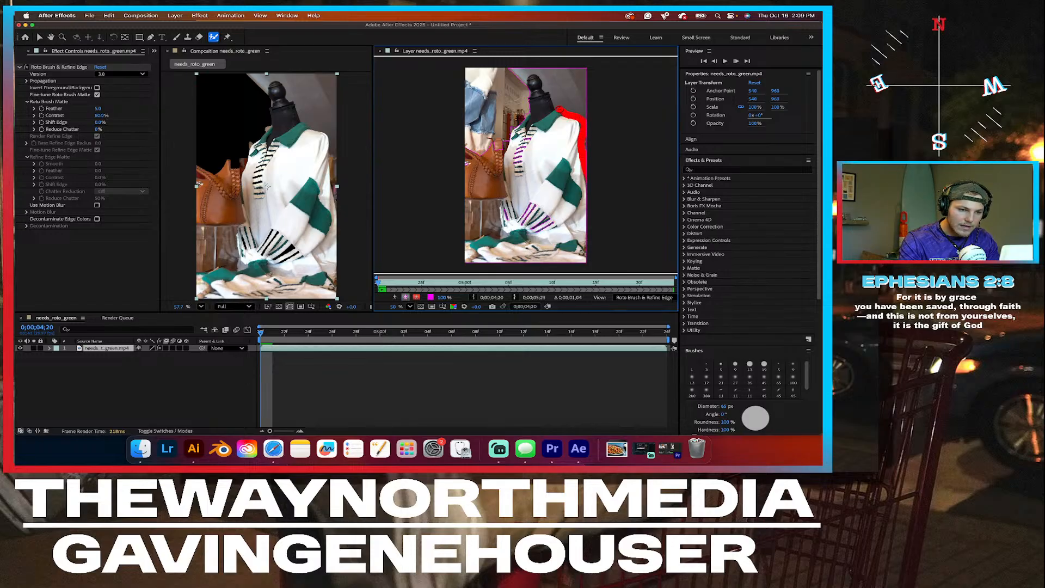
# Step: Subtract the background beside the right-hand shoulder and neck, and add the striped placket and cuffs to the roto selection
pyautogui.moveTo(559, 109); pyautogui.dragTo(541, 73)
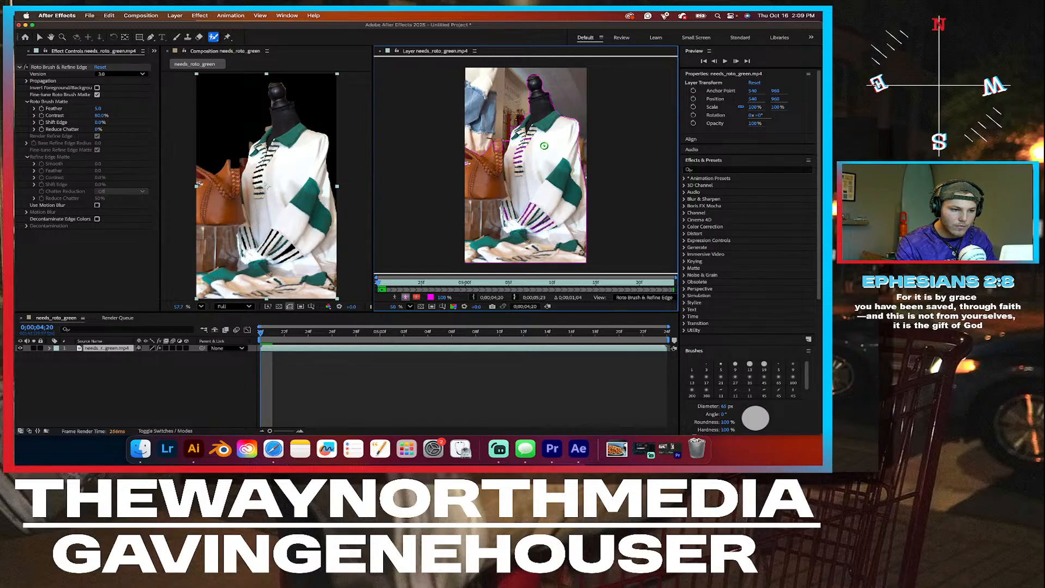
pyautogui.moveTo(532, 137)
pyautogui.mouseDown()
pyautogui.moveTo(519, 174)
pyautogui.moveTo(531, 129)
pyautogui.mouseUp()
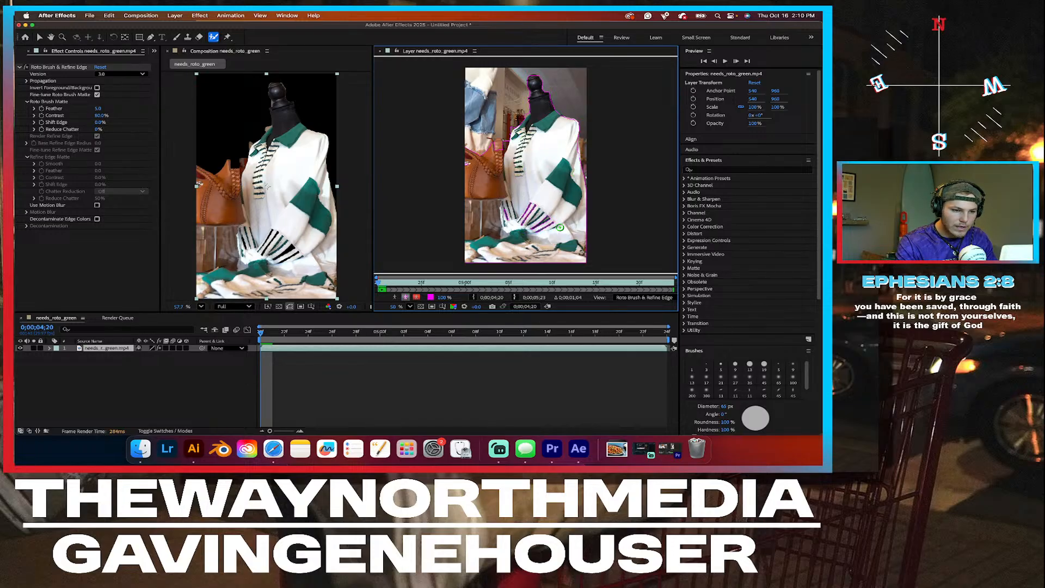
pyautogui.moveTo(560, 226)
pyautogui.mouseDown()
pyautogui.moveTo(527, 227)
pyautogui.moveTo(547, 217)
pyautogui.moveTo(514, 222)
pyautogui.mouseUp()
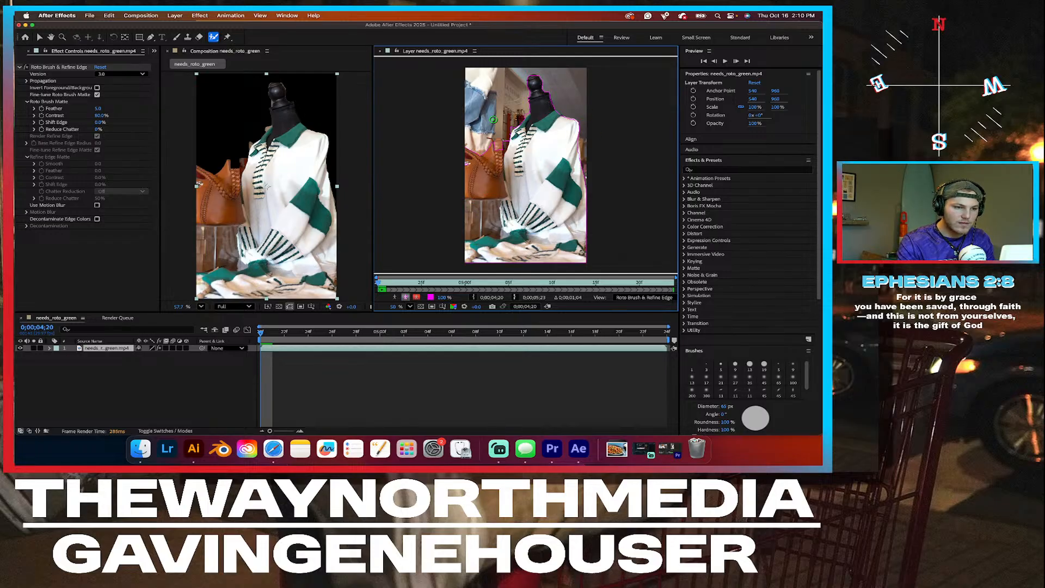
# Step: Reduce the Roto Brush to 32 px and subtract the rod between the leather bag and the shirt
pyautogui.scroll(1, 522, 102)
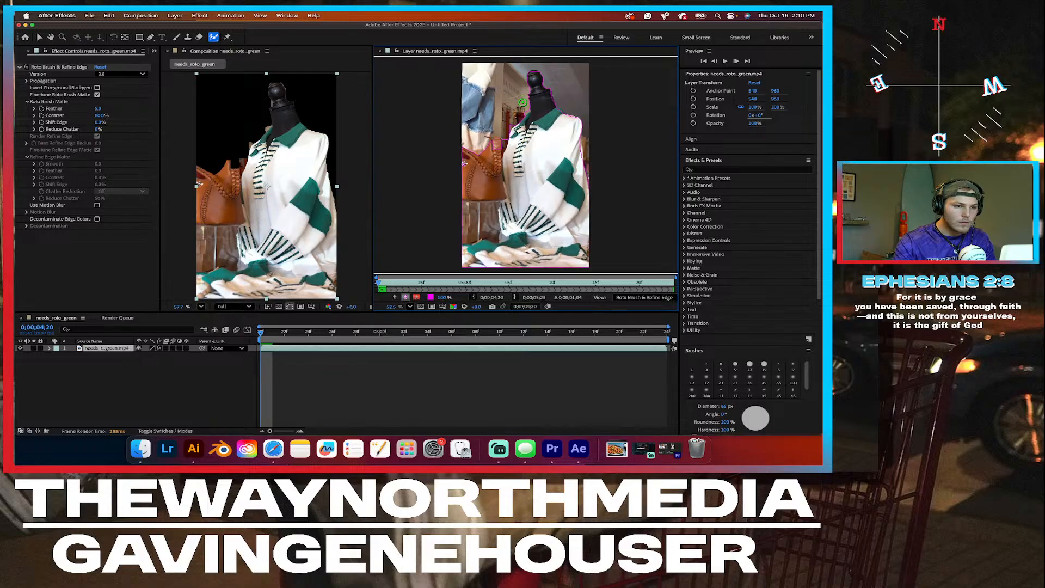
pyautogui.scroll(3, 522, 102)
pyautogui.scroll(6, 494, 145)
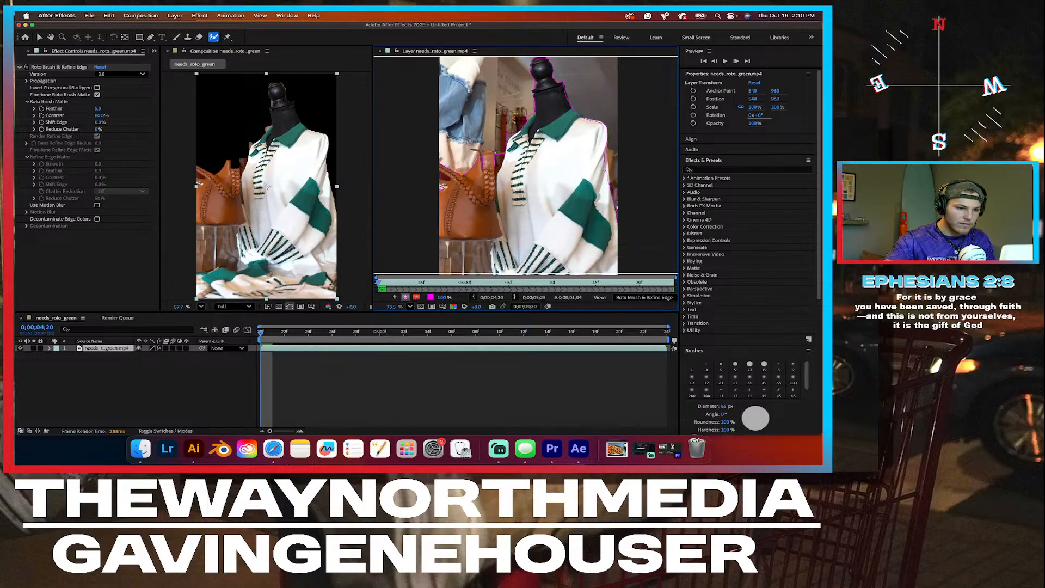
pyautogui.scroll(4, 494, 144)
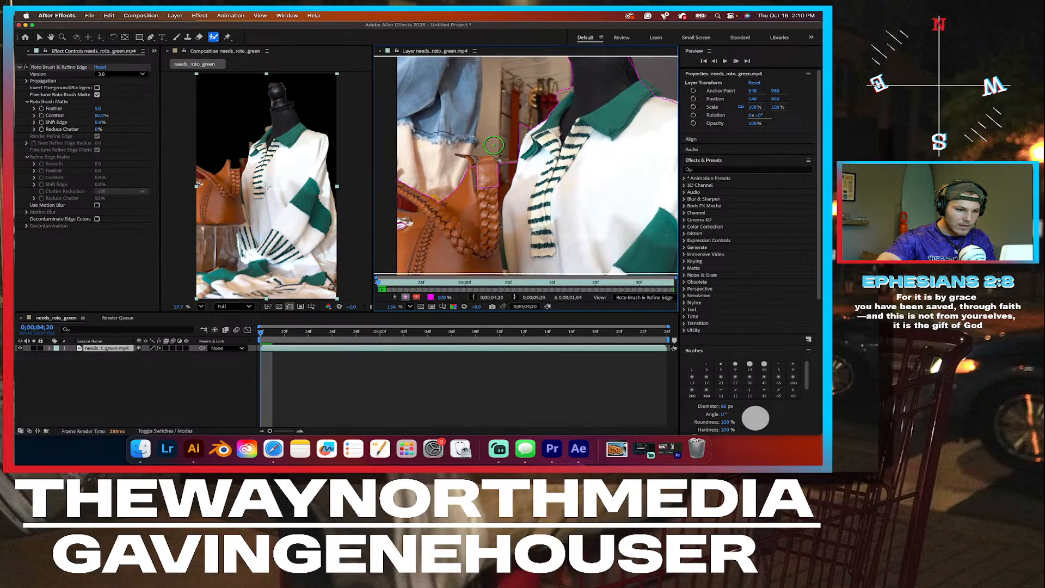
pyautogui.scroll(2, 494, 144)
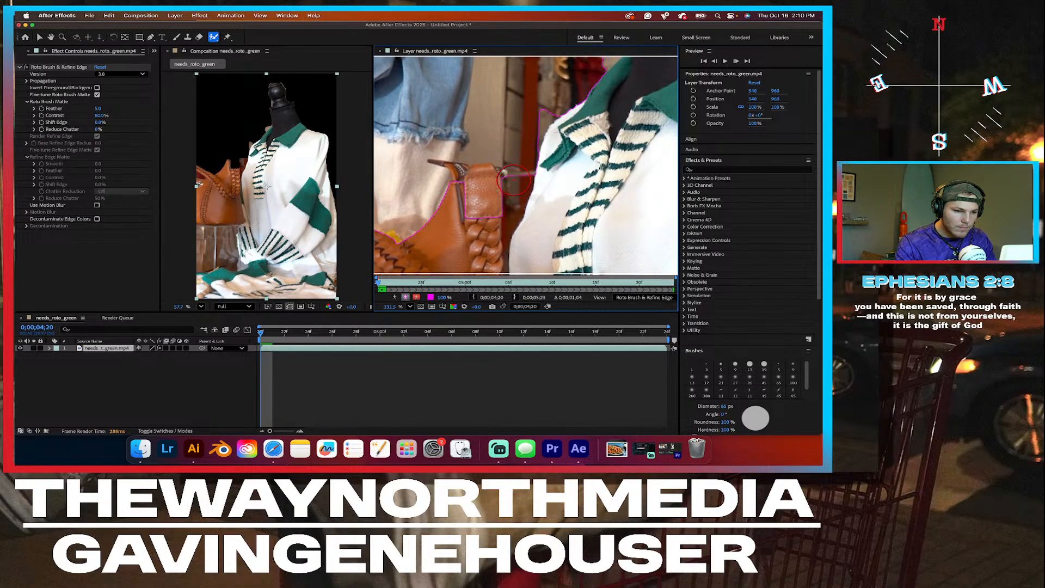
pyautogui.moveTo(515, 176); pyautogui.dragTo(516, 192)
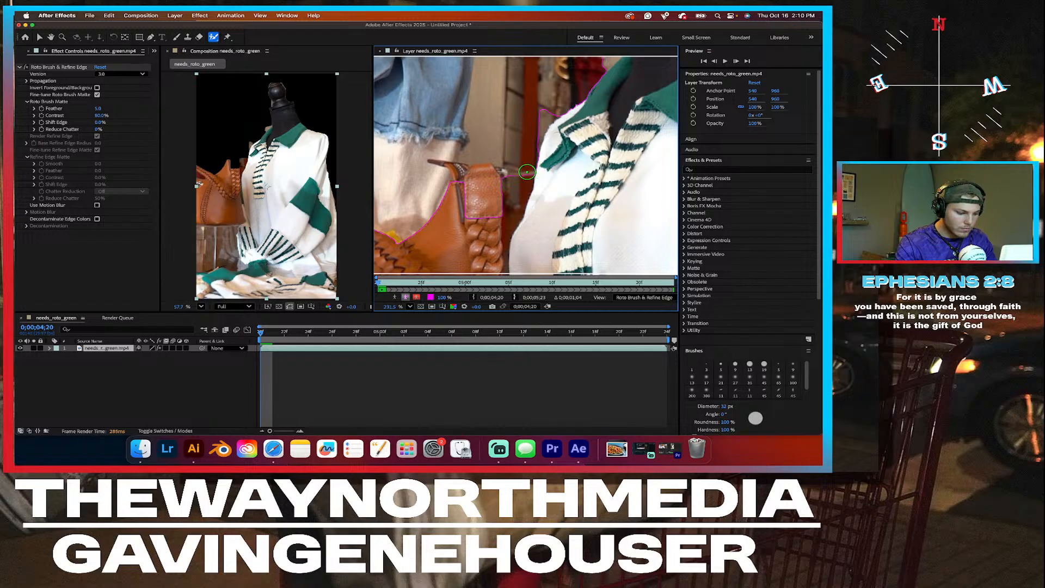
pyautogui.press('alt')
pyautogui.moveTo(527, 171)
pyautogui.mouseDown()
pyautogui.moveTo(507, 225)
pyautogui.moveTo(509, 173)
pyautogui.mouseUp()
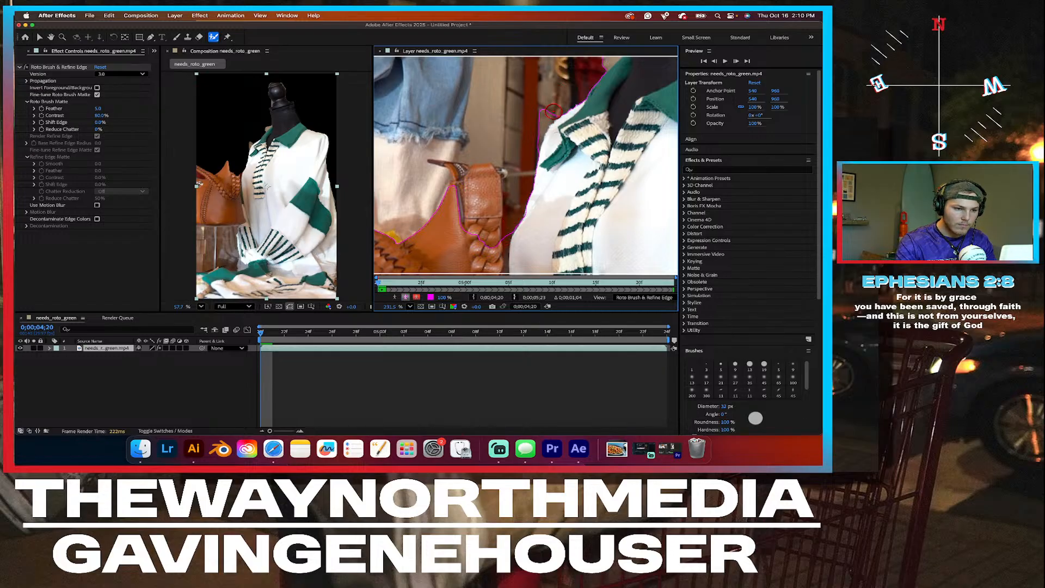
# Step: Subtract the background patches along the outer edge of the left-hand collar from the roto selection
pyautogui.moveTo(553, 112); pyautogui.dragTo(527, 161)
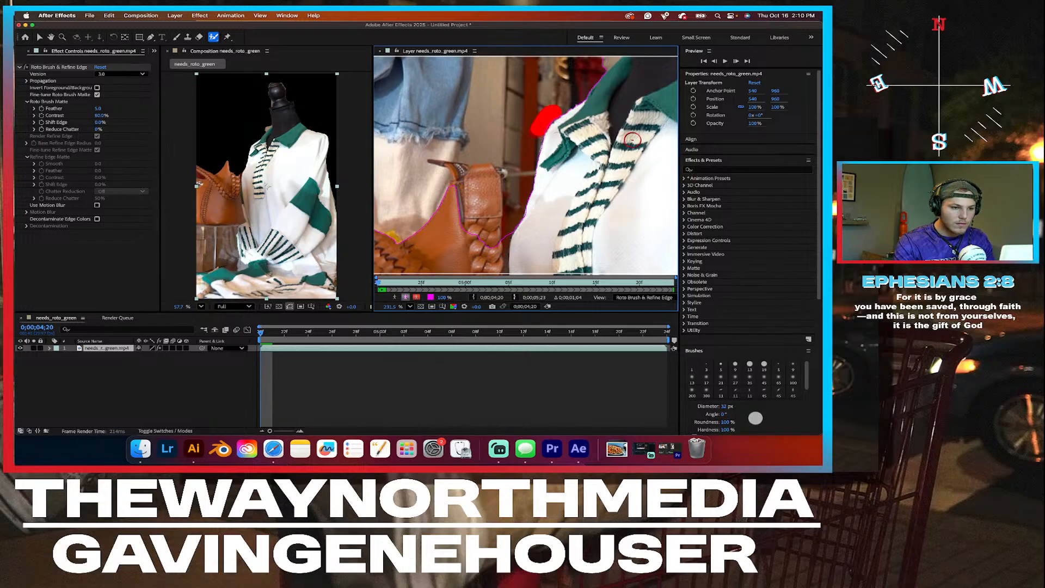
pyautogui.scroll(5, 590, 125)
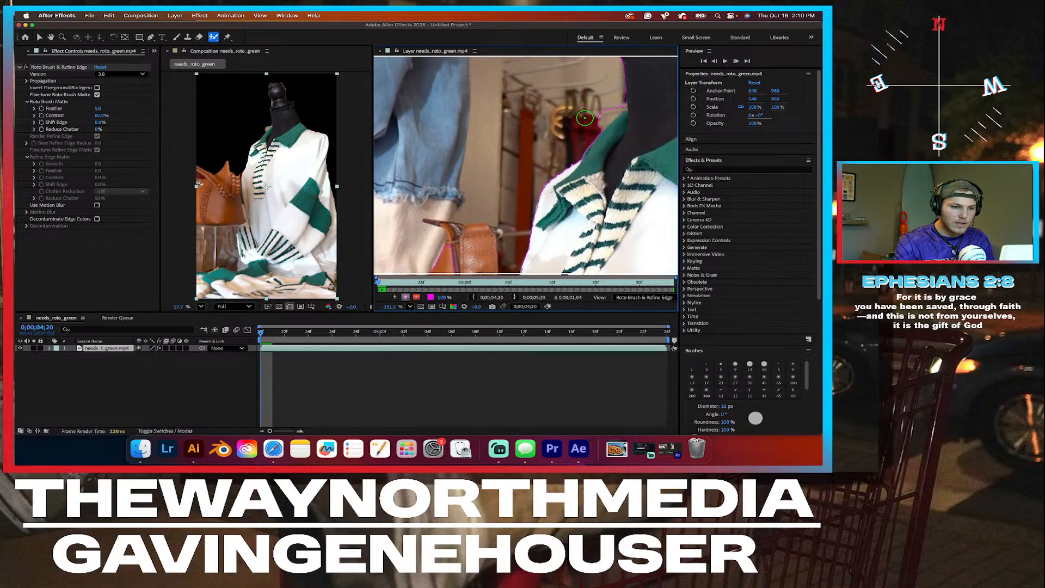
pyautogui.scroll(5, 585, 118)
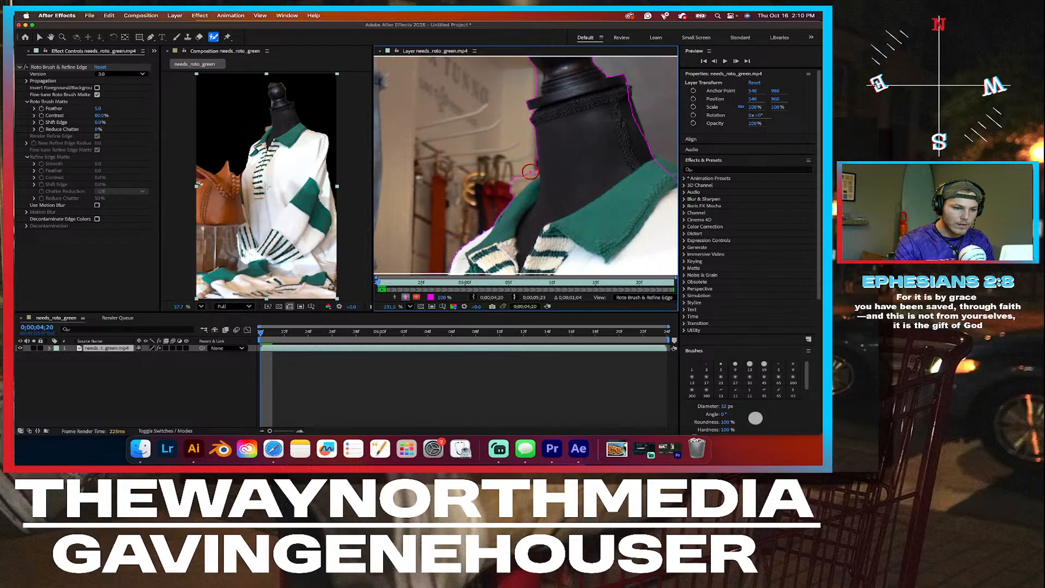
pyautogui.moveTo(531, 172); pyautogui.dragTo(515, 187)
pyautogui.moveTo(498, 199); pyautogui.dragTo(495, 202)
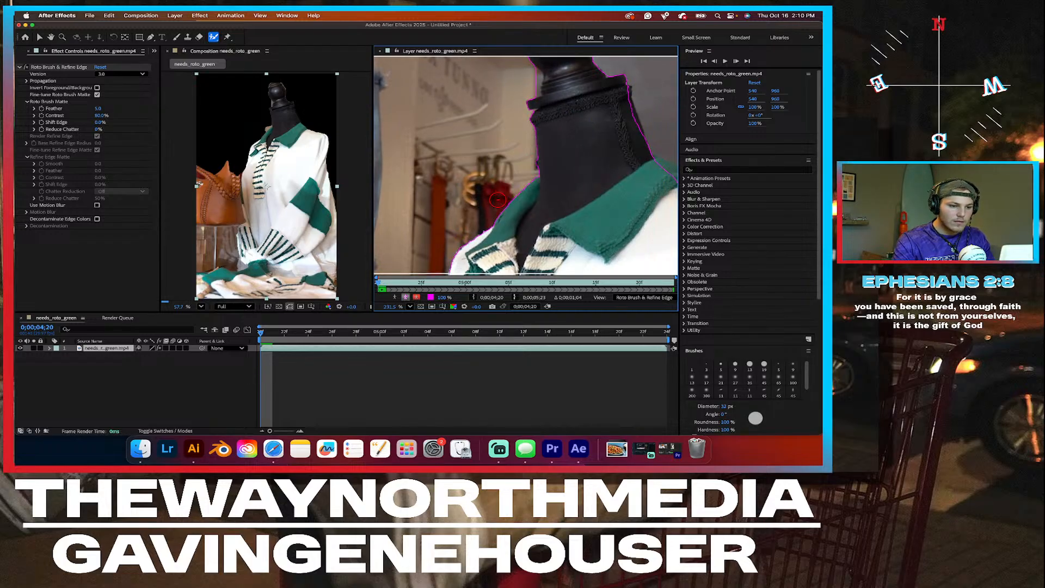
# Step: Add the mannequin neck's right-hand edge to the roto selection and subtract the background left of the neck ring
pyautogui.scroll(-10, 451, 260)
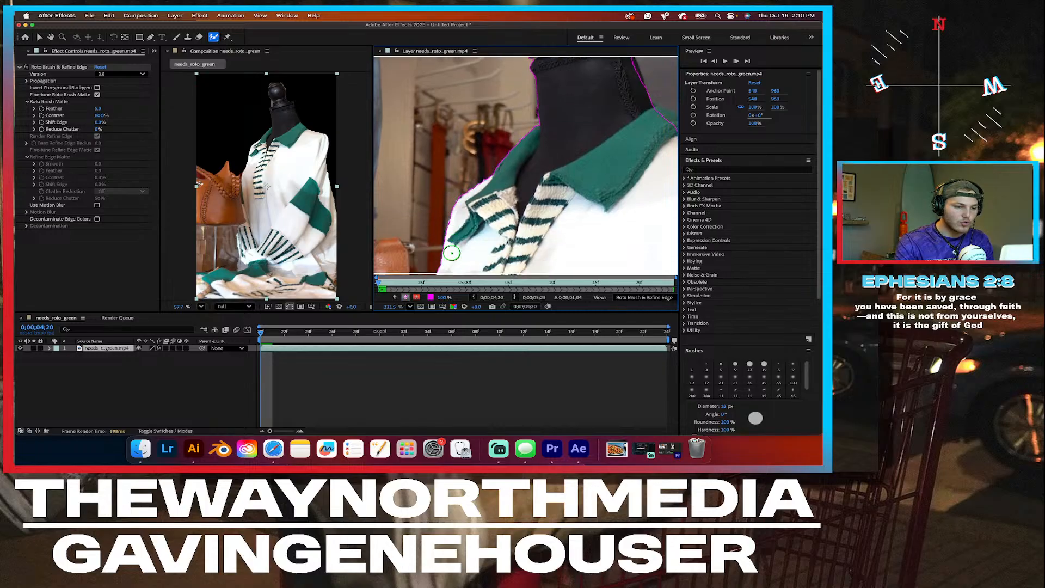
pyautogui.scroll(8, 451, 253)
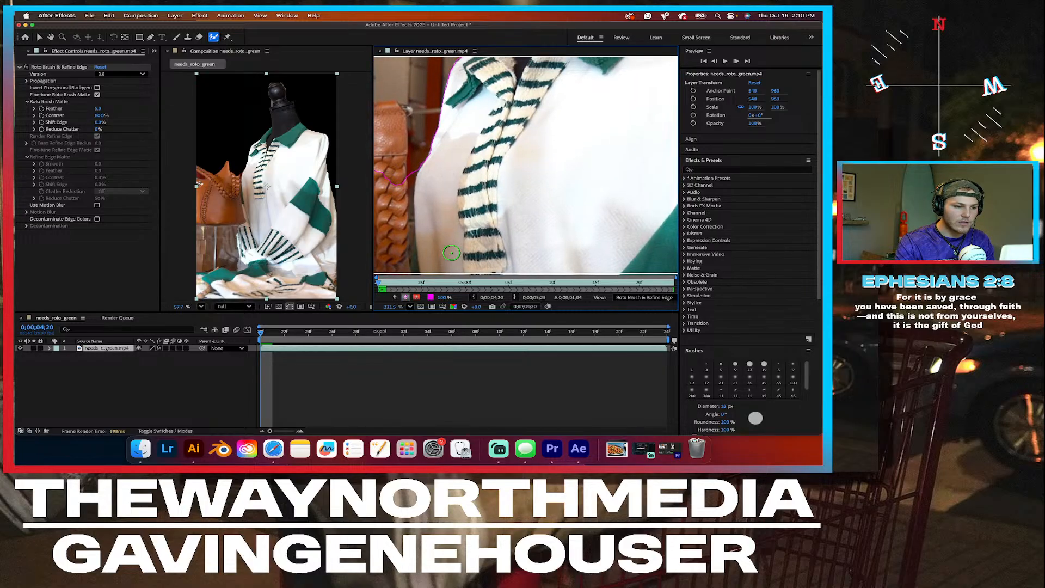
pyautogui.scroll(10, 451, 253)
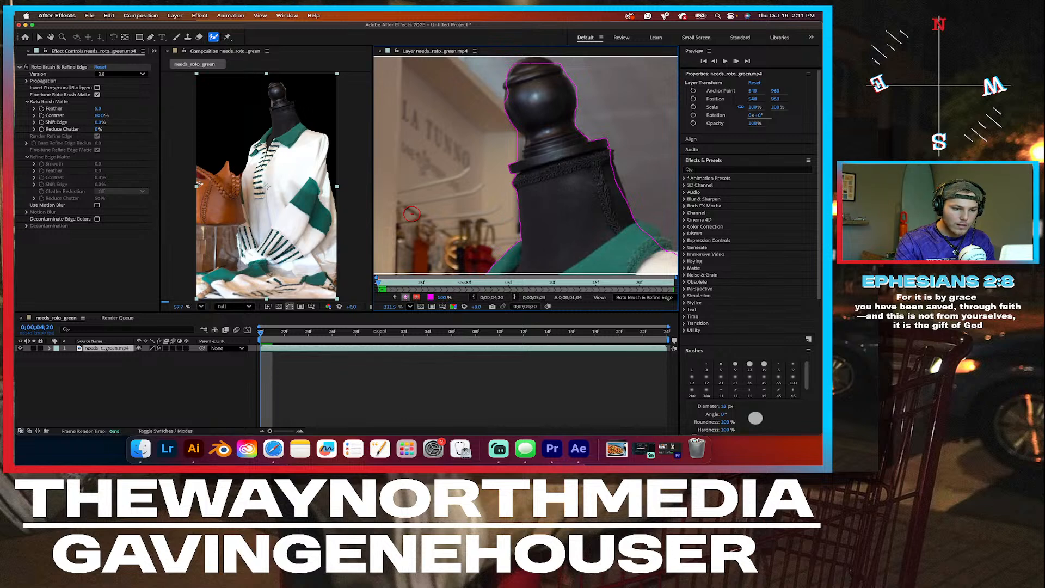
pyautogui.scroll(3, 518, 157)
pyautogui.hscroll(4, 518, 157)
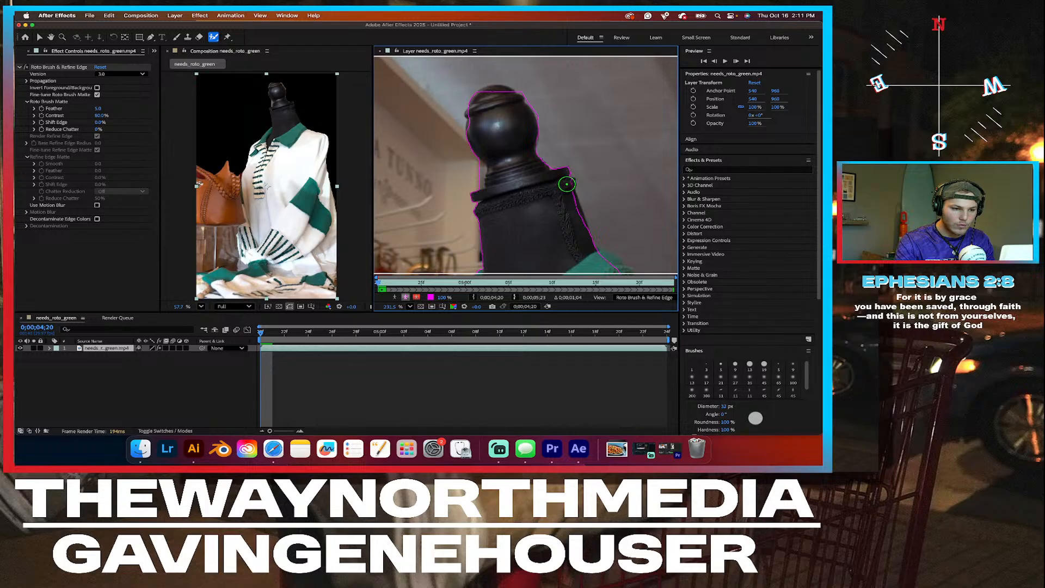
pyautogui.moveTo(565, 182); pyautogui.dragTo(583, 239)
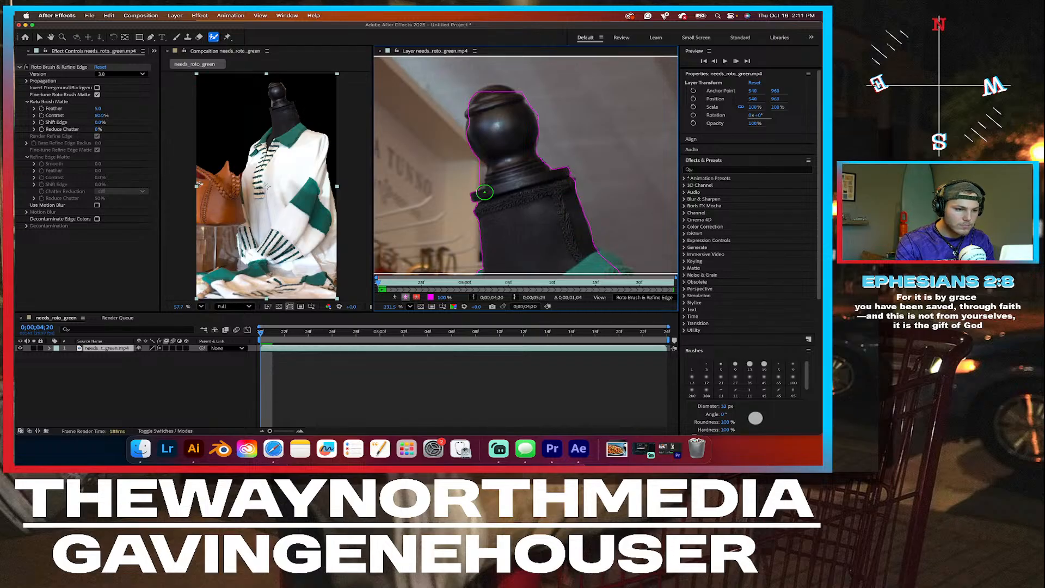
pyautogui.moveTo(476, 184); pyautogui.dragTo(468, 161)
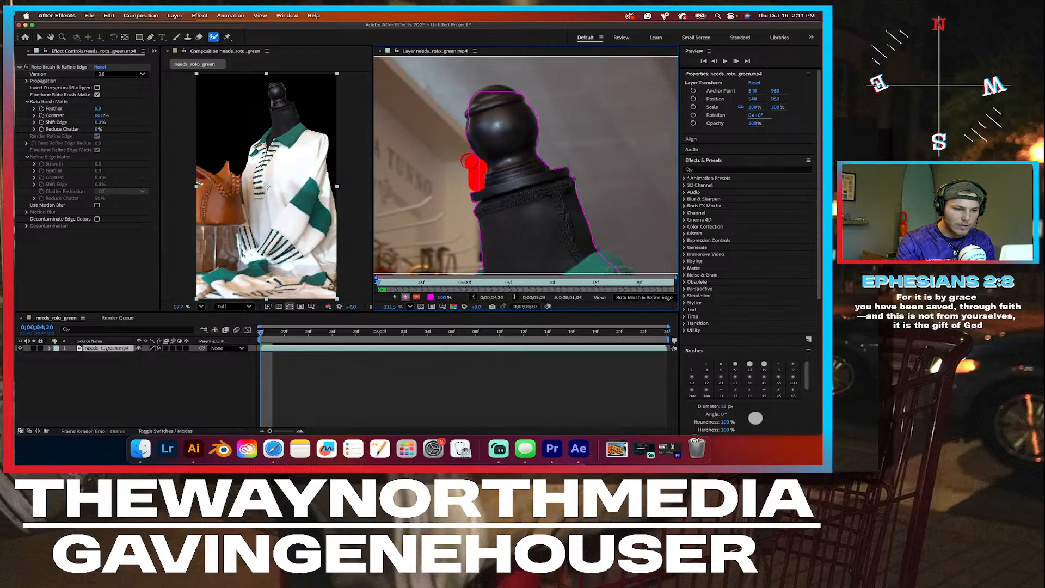
# Step: Refine the matte around the mannequin's top knob, adding its left-hand edge and subtracting background along the opposite side
pyautogui.scroll(8, 490, 179)
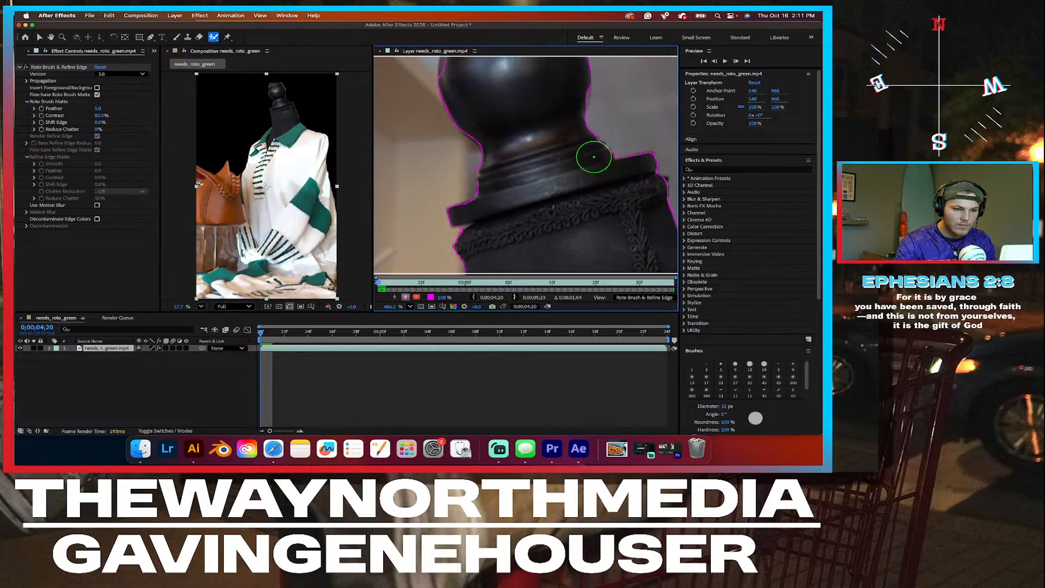
pyautogui.scroll(-3, 508, 168)
pyautogui.scroll(-5, 489, 116)
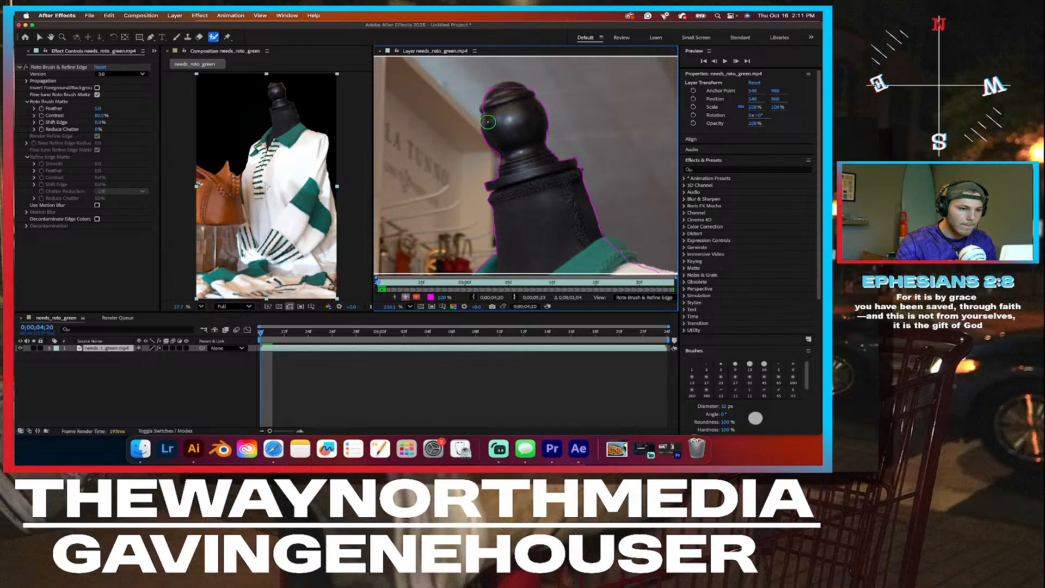
pyautogui.moveTo(489, 121)
pyautogui.mouseDown()
pyautogui.moveTo(509, 87)
pyautogui.moveTo(526, 99)
pyautogui.mouseUp()
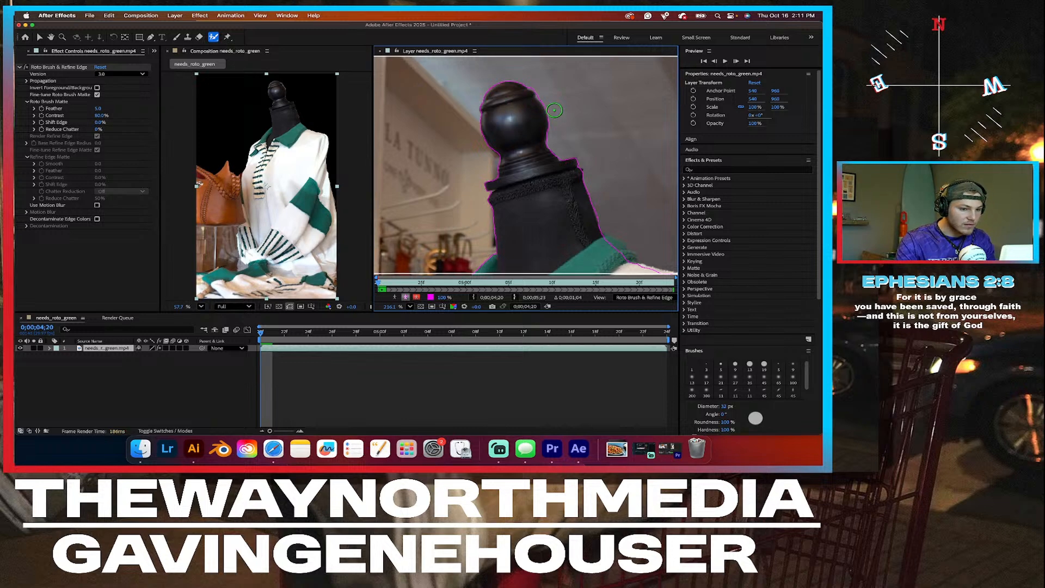
pyautogui.moveTo(554, 110); pyautogui.dragTo(531, 81)
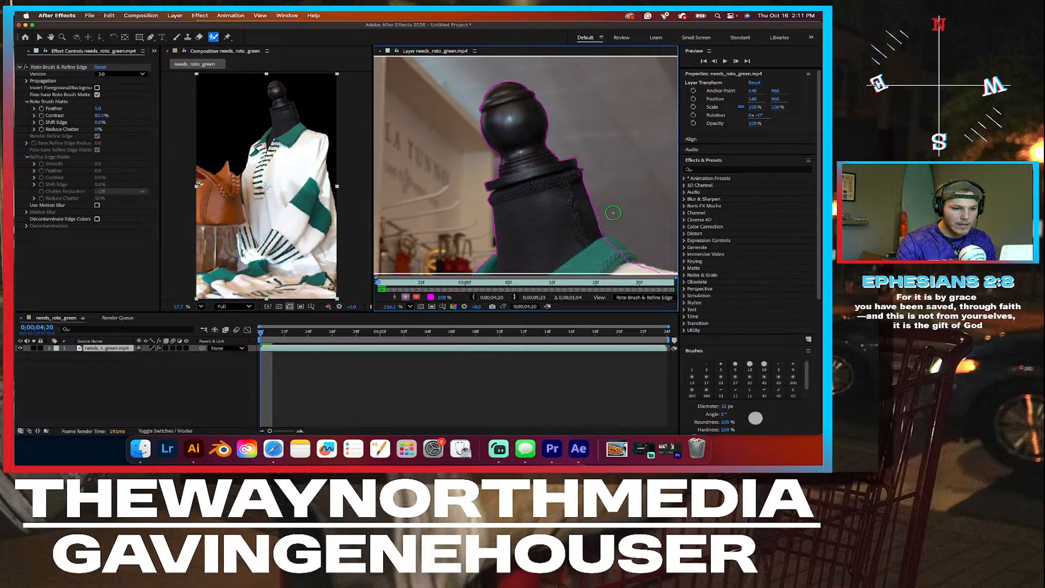
# Step: Add the right-hand shoulder's upper edge up to the green collar to the roto selection
pyautogui.scroll(-5, 543, 227)
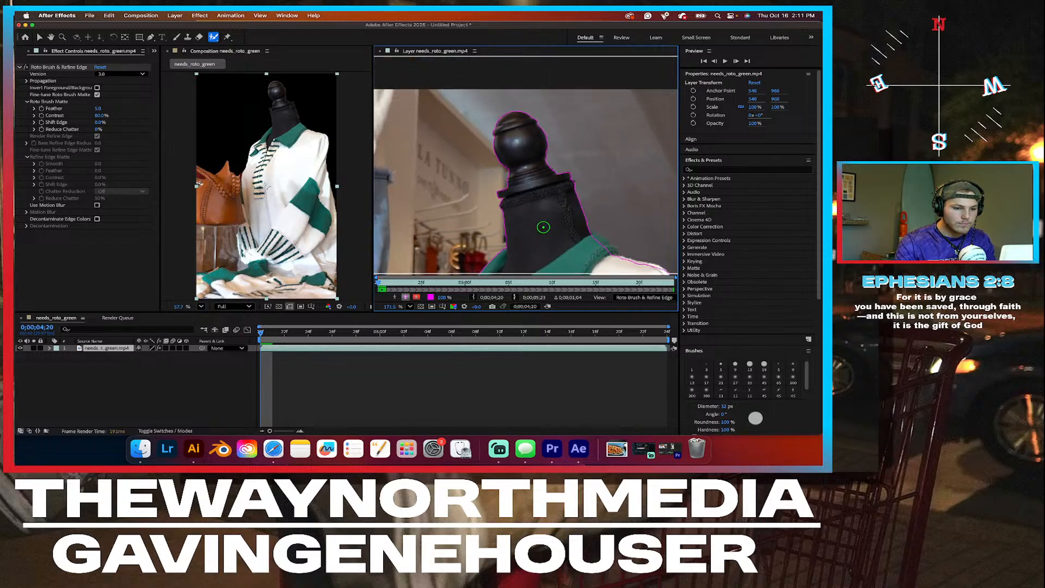
pyautogui.scroll(-4, 543, 227)
pyautogui.hscroll(3, 543, 227)
pyautogui.hscroll(2, 543, 227)
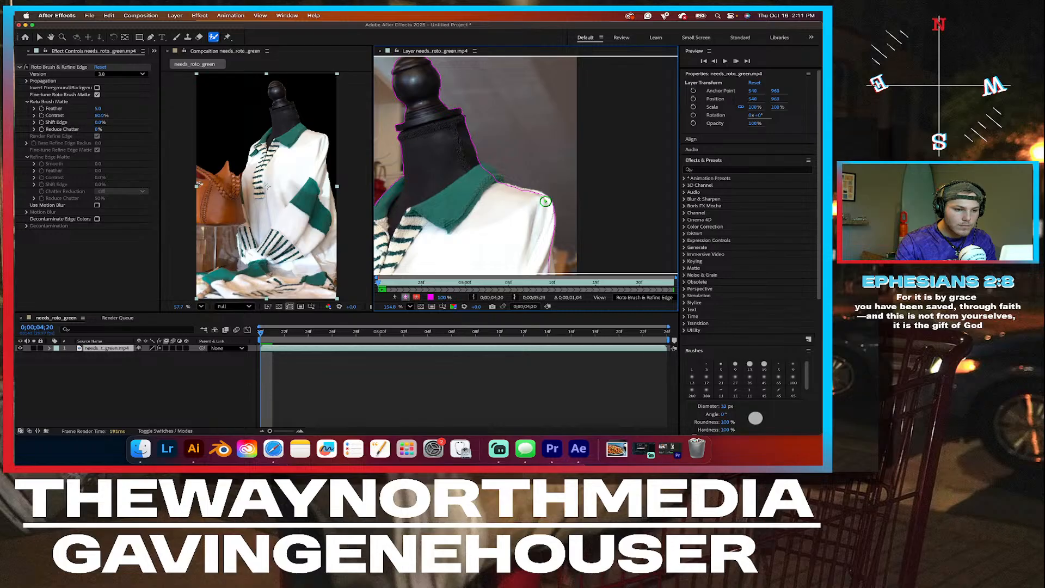
pyautogui.moveTo(545, 202)
pyautogui.mouseDown()
pyautogui.moveTo(499, 188)
pyautogui.moveTo(475, 166)
pyautogui.mouseUp()
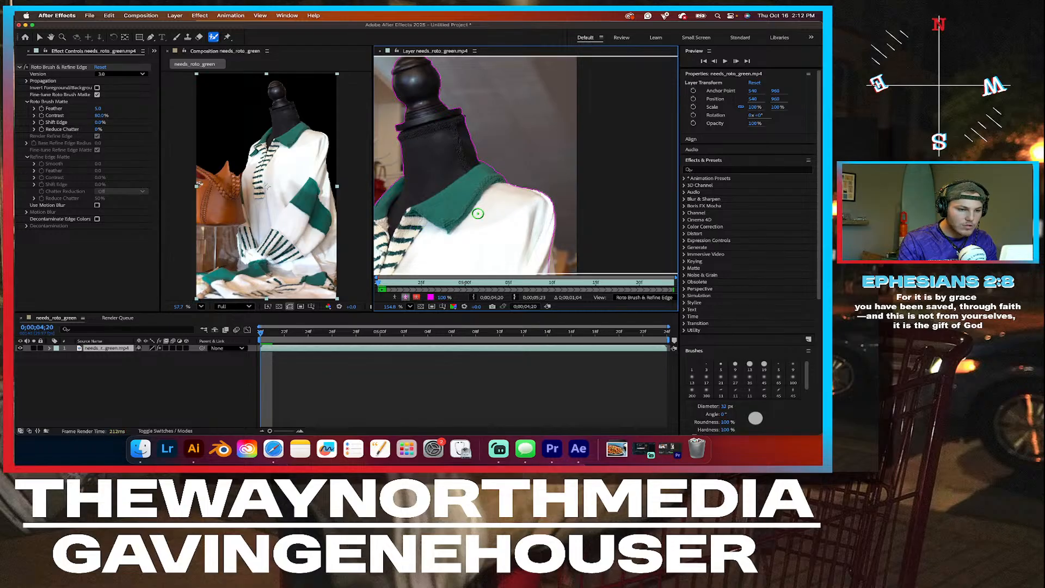
# Step: Refine the roto selection along the outer edge of the right-hand sleeve
pyautogui.scroll(-3, 477, 212)
pyautogui.scroll(-3, 478, 213)
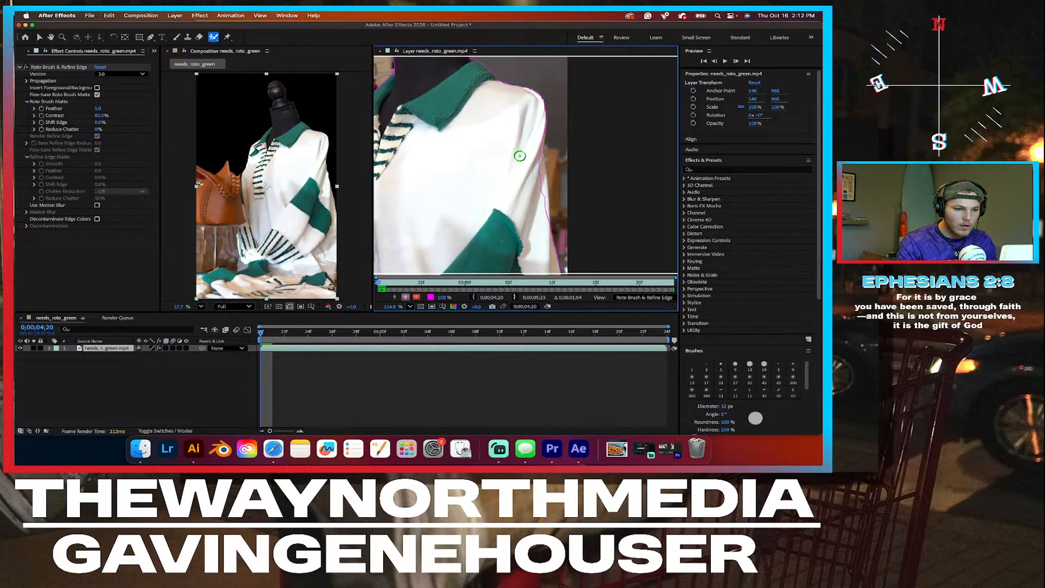
pyautogui.moveTo(540, 132); pyautogui.dragTo(545, 242)
pyautogui.scroll(-4, 539, 213)
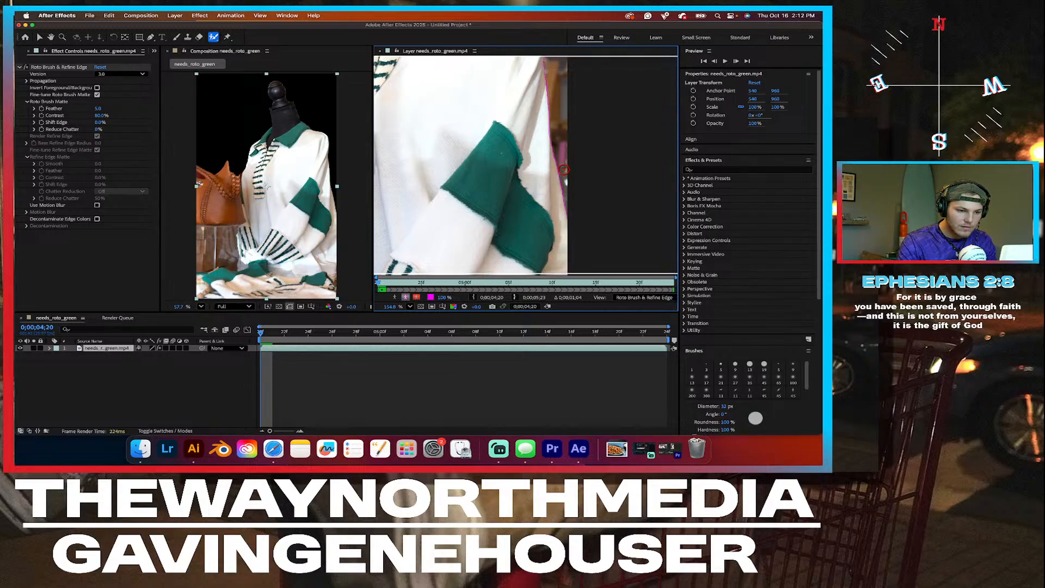
pyautogui.scroll(-5, 547, 186)
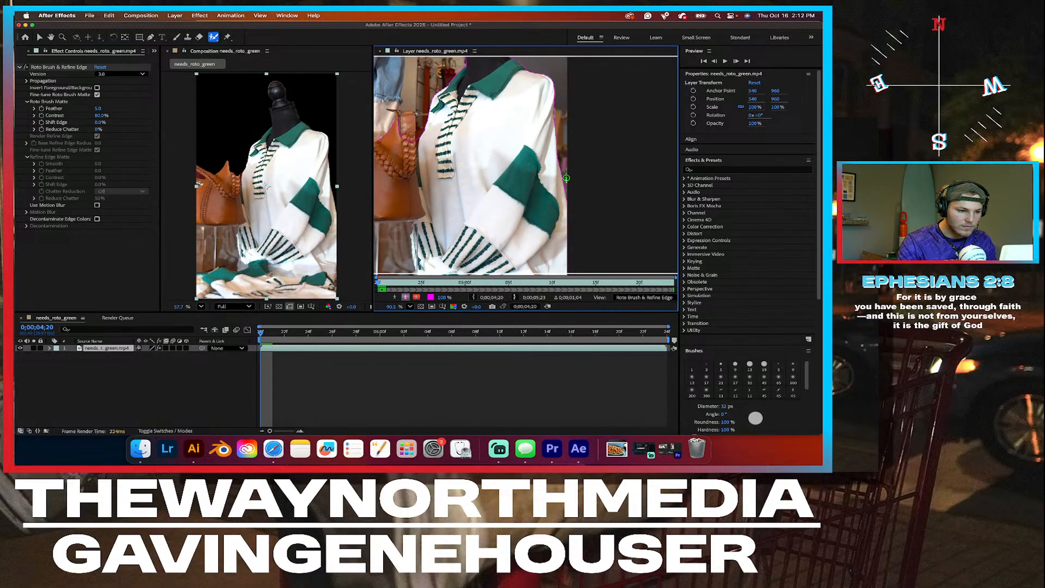
# Step: Propagate the roto matte across the layer's roto span and play it back to check the mannequin's outline
pyautogui.scroll(-3, 431, 184)
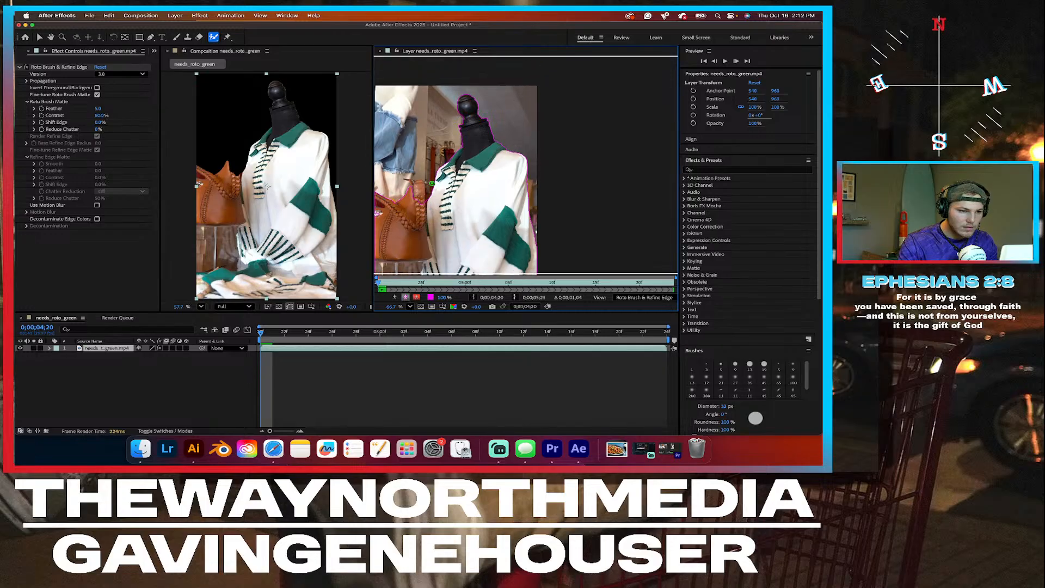
pyautogui.scroll(-2, 432, 183)
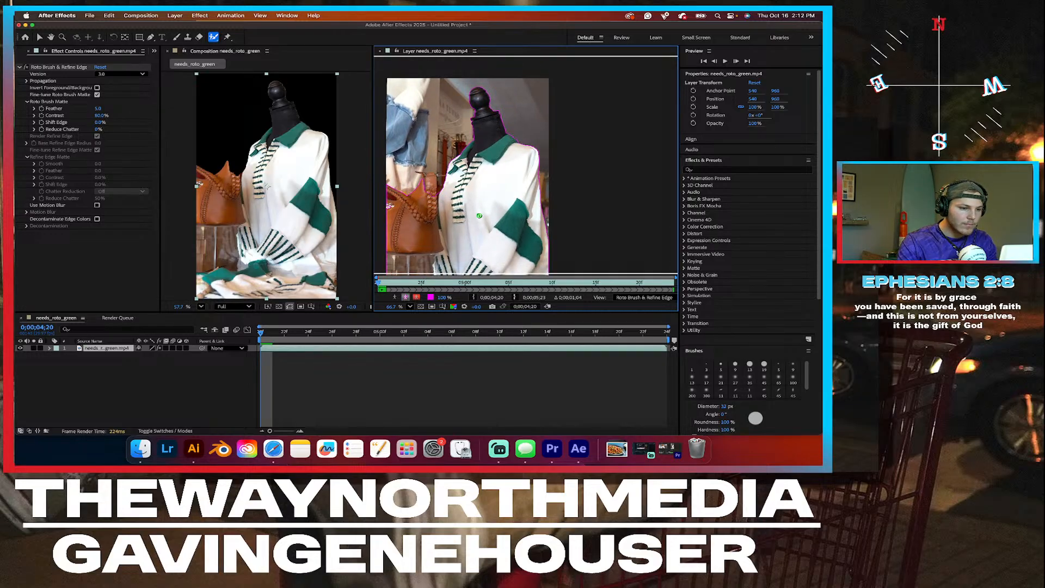
pyautogui.scroll(-3, 478, 217)
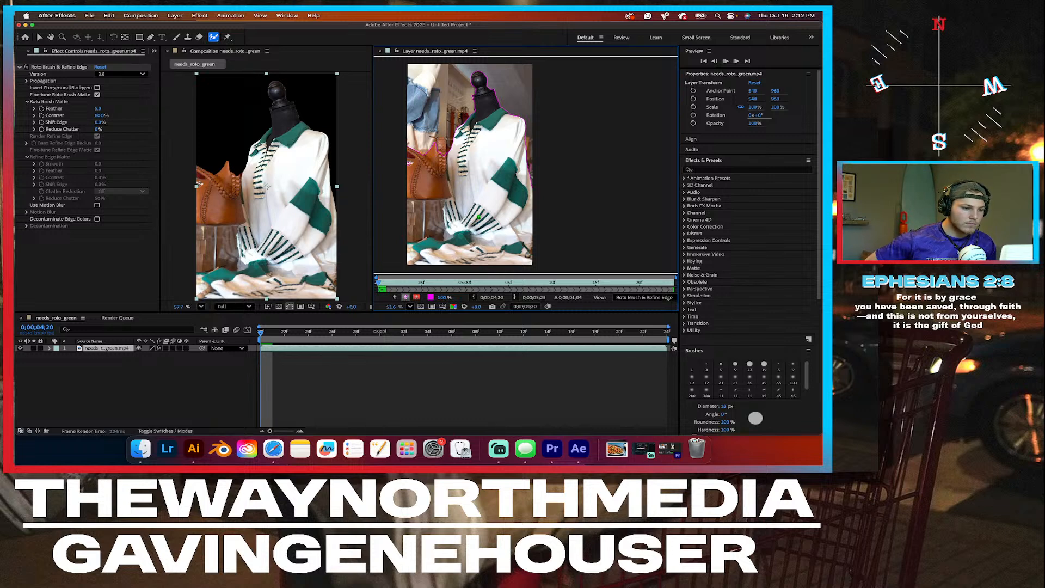
pyautogui.press('space')
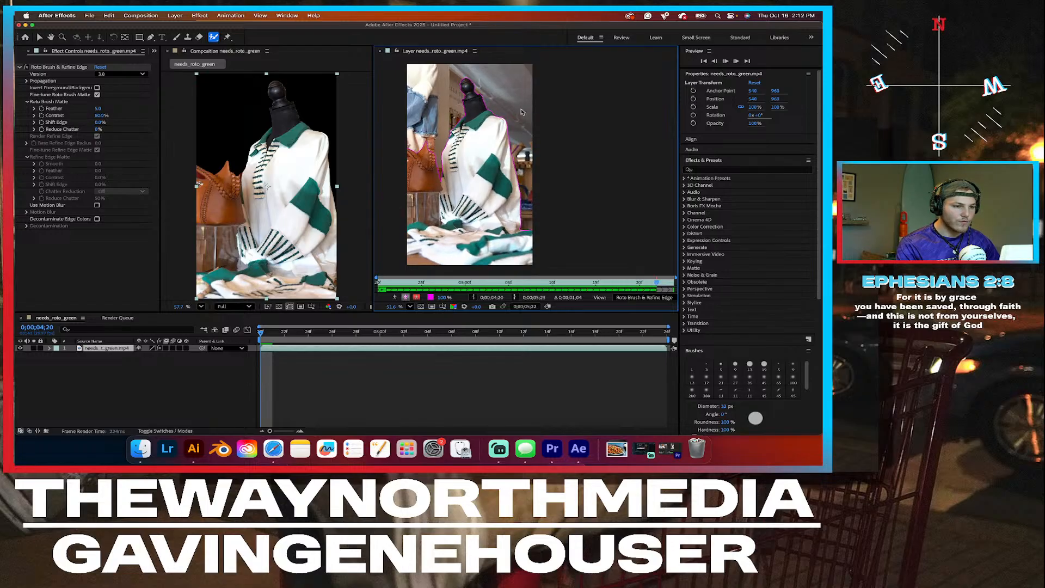
pyautogui.press('space')
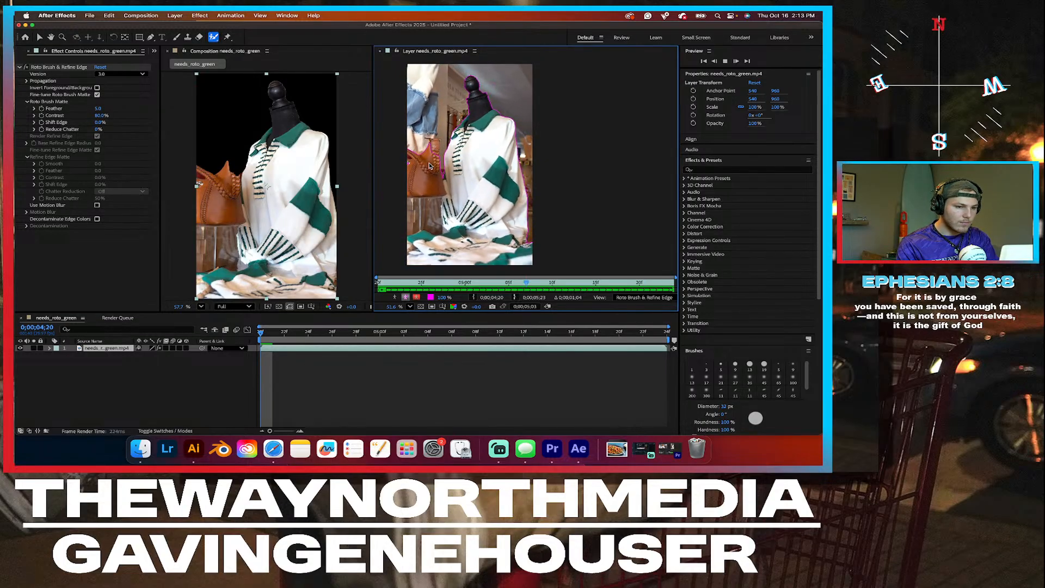
pyautogui.press('space')
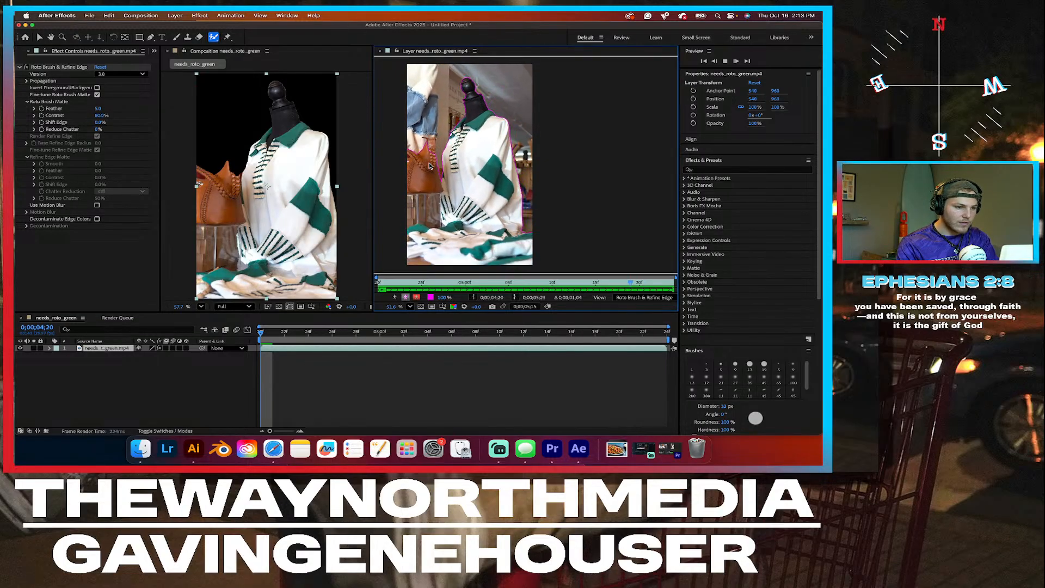
# Step: Add the needs_roto_green composition to the render queue with the output file named needs_words_green_1 in the project folder
pyautogui.click(89, 16)
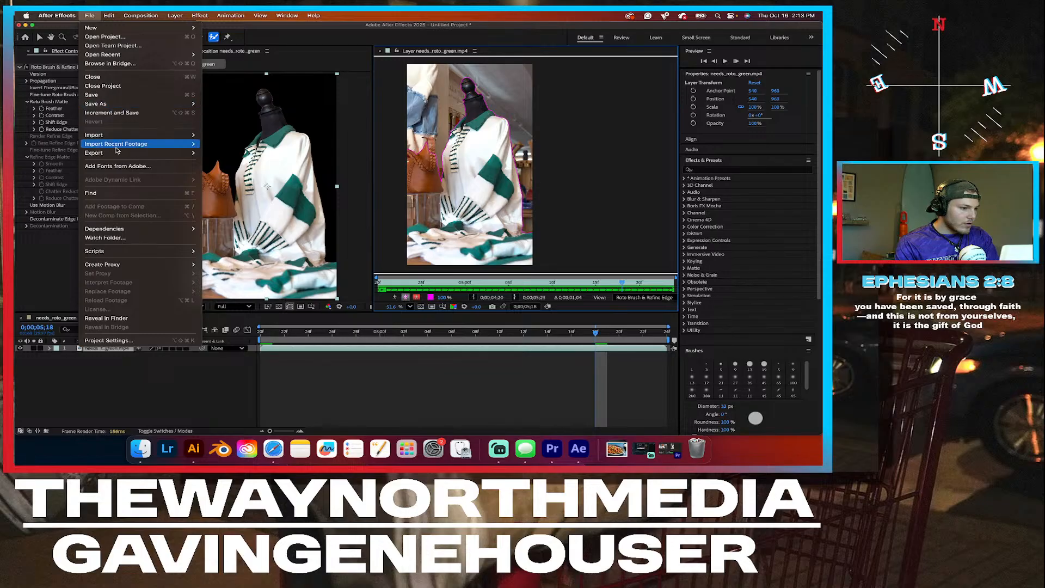
pyautogui.click(245, 164)
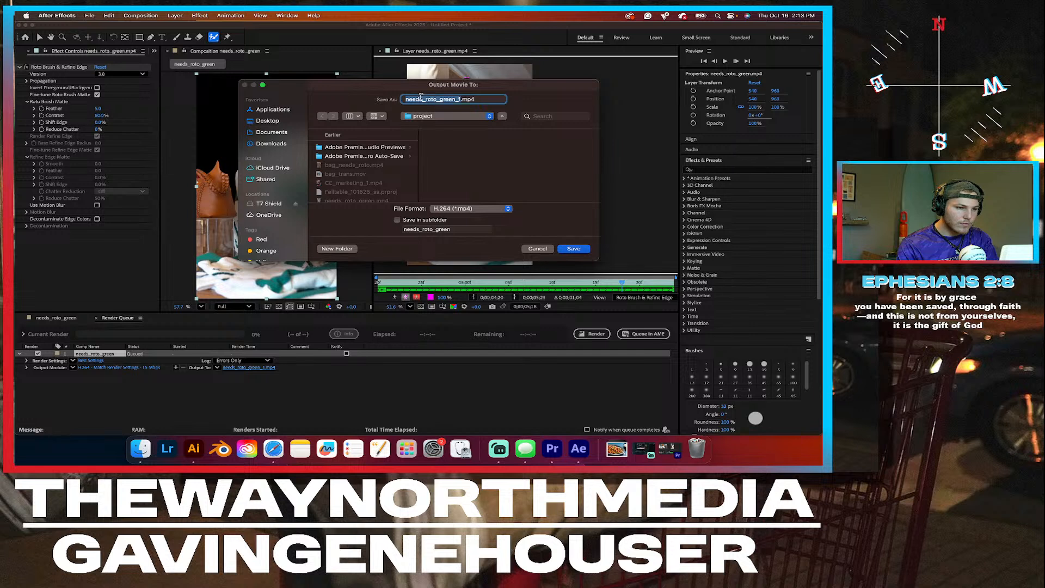
pyautogui.click(436, 98)
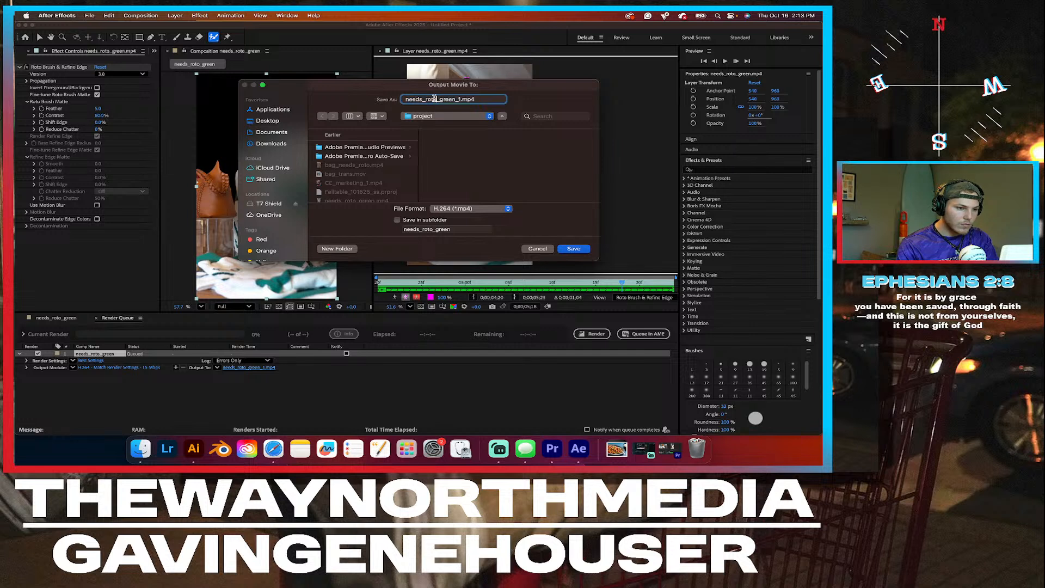
pyautogui.press('BackSpace')
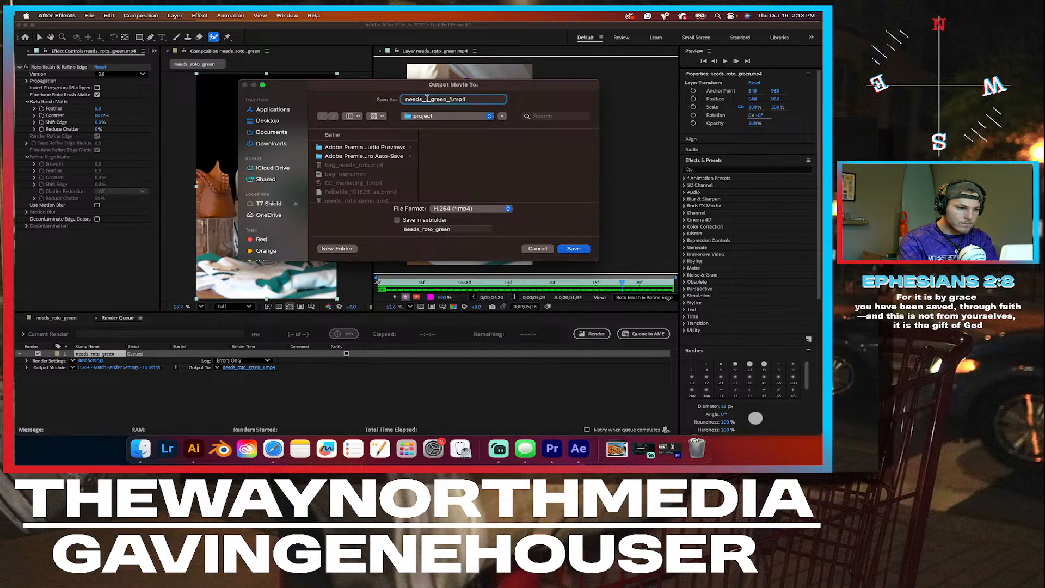
pyautogui.write('words_')
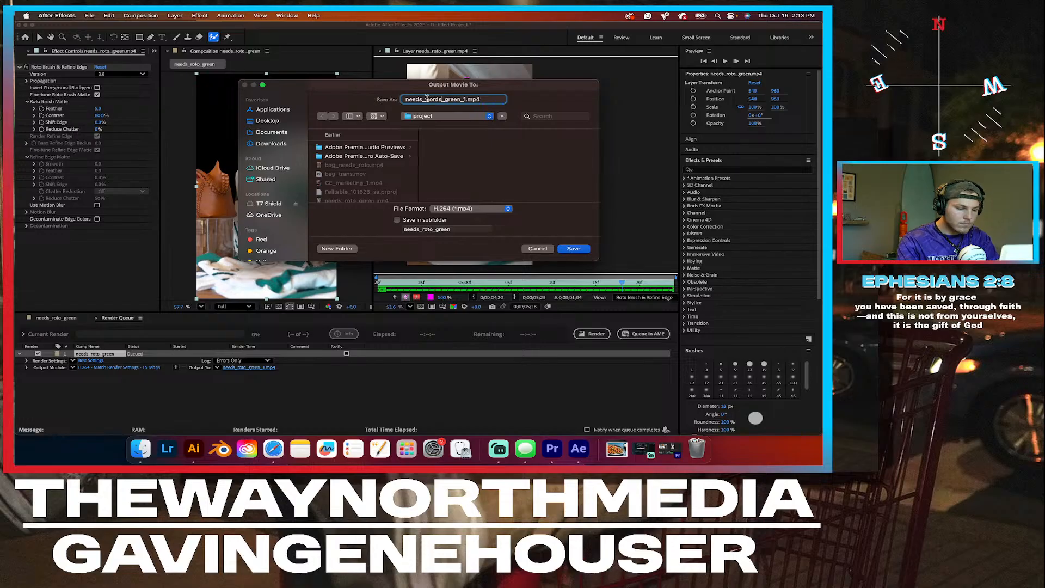
pyautogui.click(573, 249)
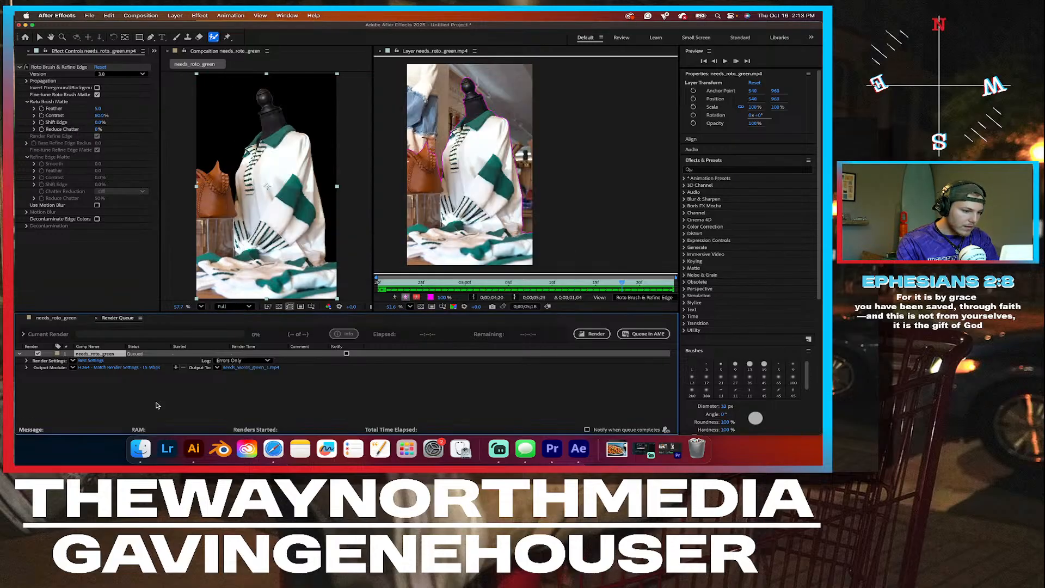
# Step: Set the output module to QuickTime format with RGB + Alpha channels and render the composition
pyautogui.click(104, 369)
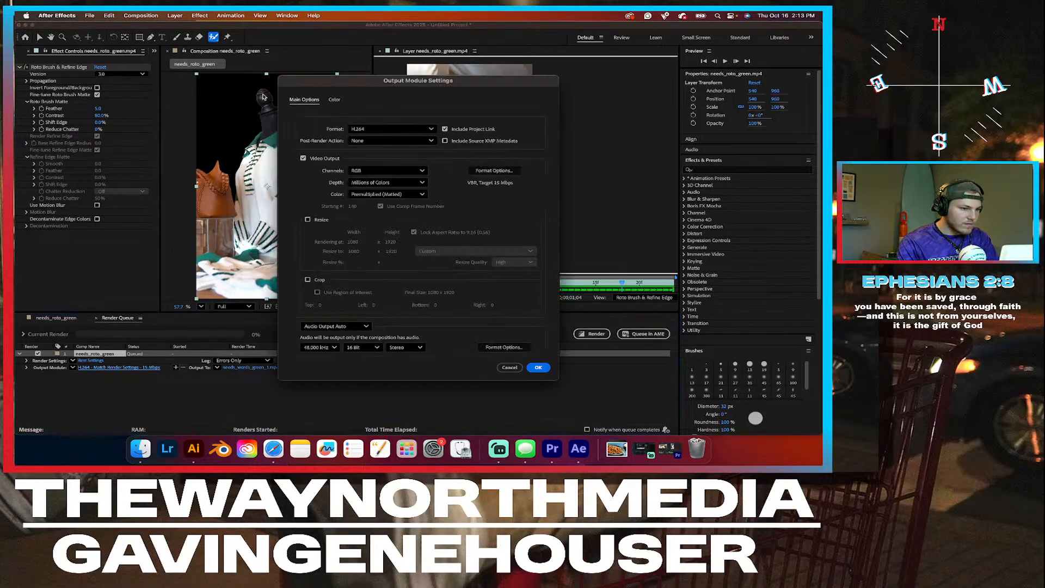
pyautogui.click(401, 129)
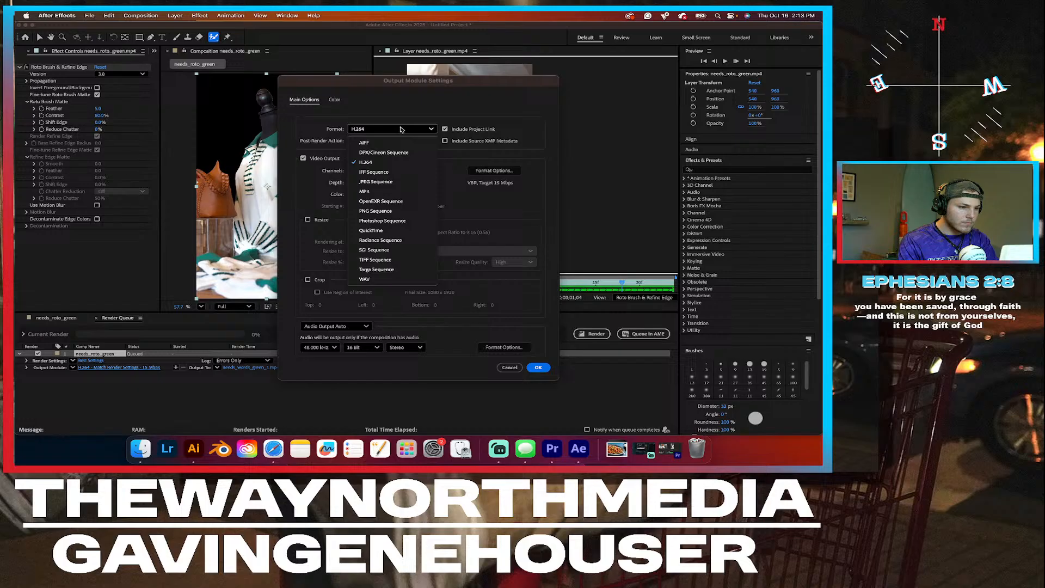
pyautogui.click(385, 230)
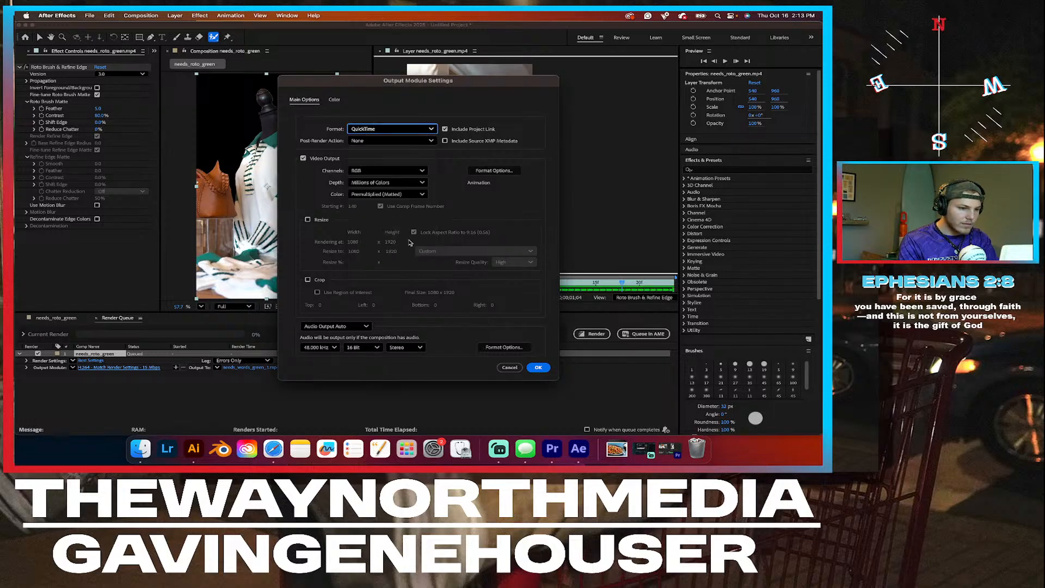
pyautogui.click(408, 171)
pyautogui.click(408, 204)
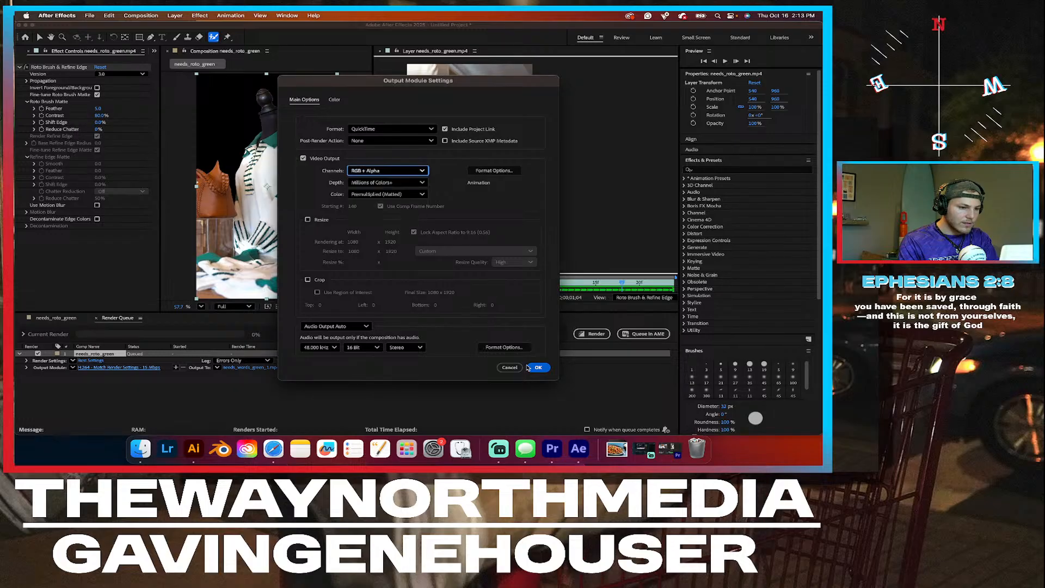
pyautogui.click(538, 368)
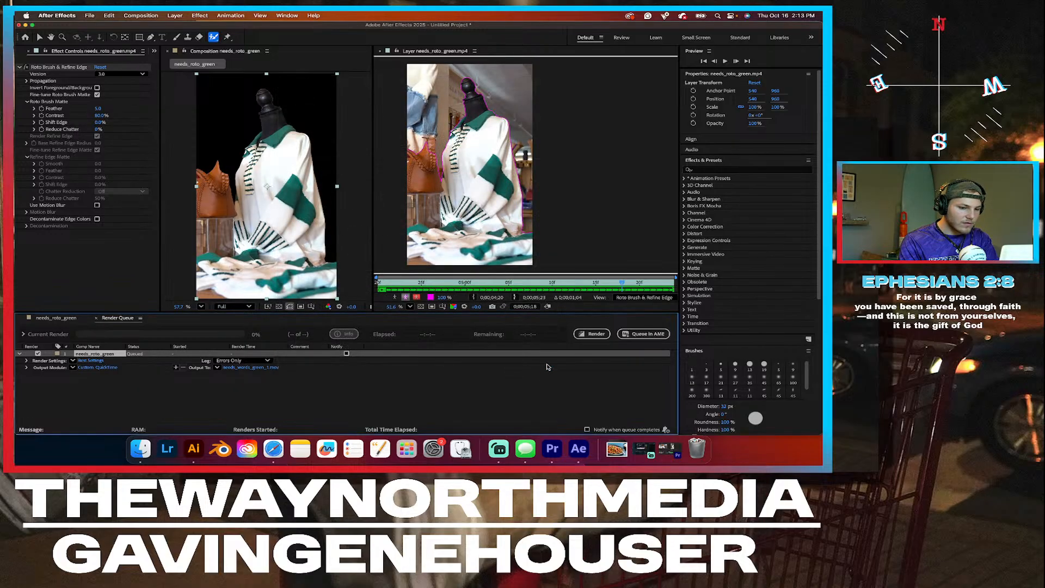
pyautogui.click(597, 333)
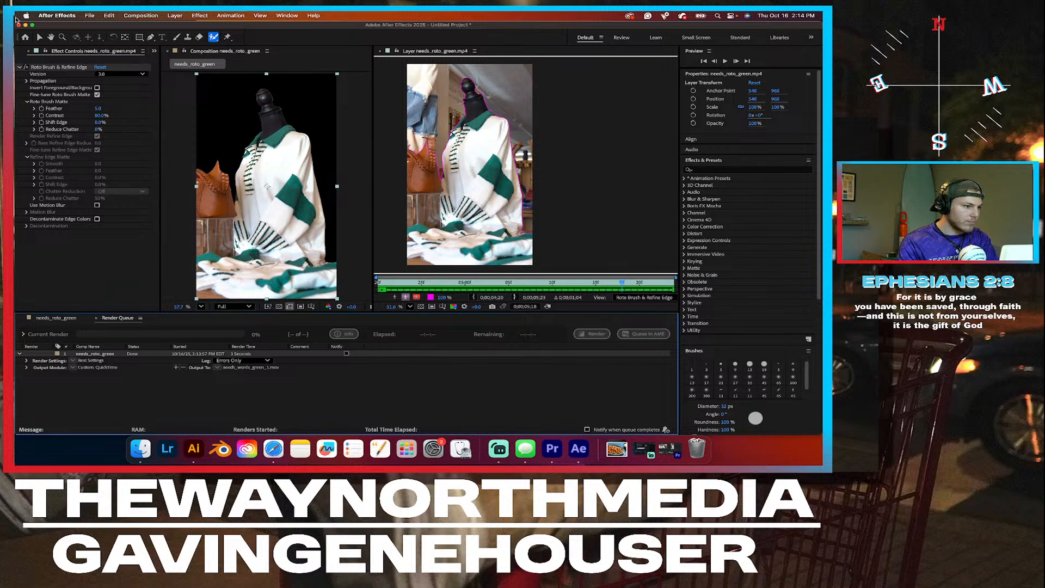
# Step: Switch to Premiere Pro and place needs_words_green_1.mov from the project folder on track V3, aligned above the nested sequence
pyautogui.press('super+s')
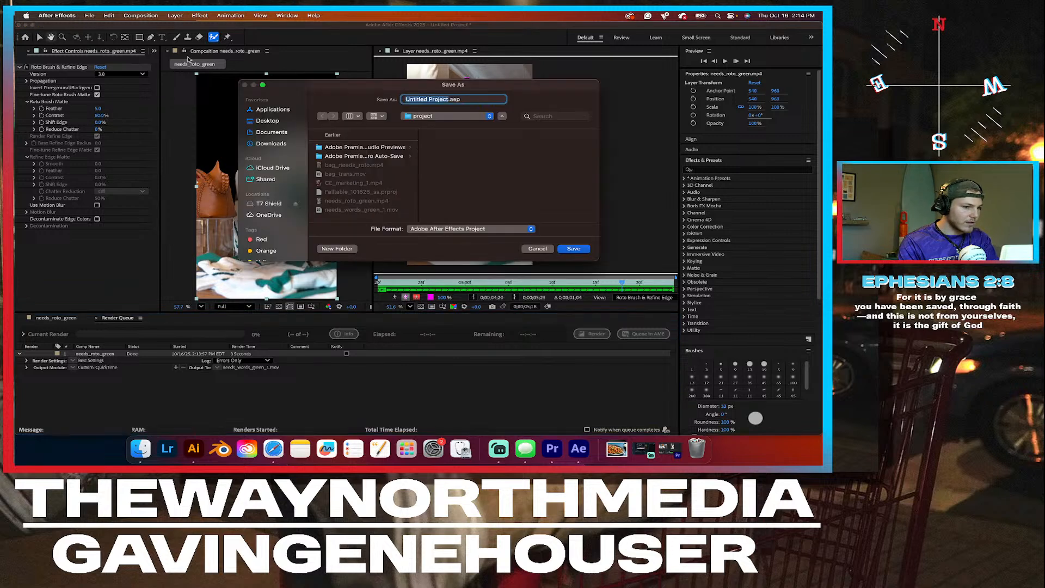
pyautogui.click(537, 249)
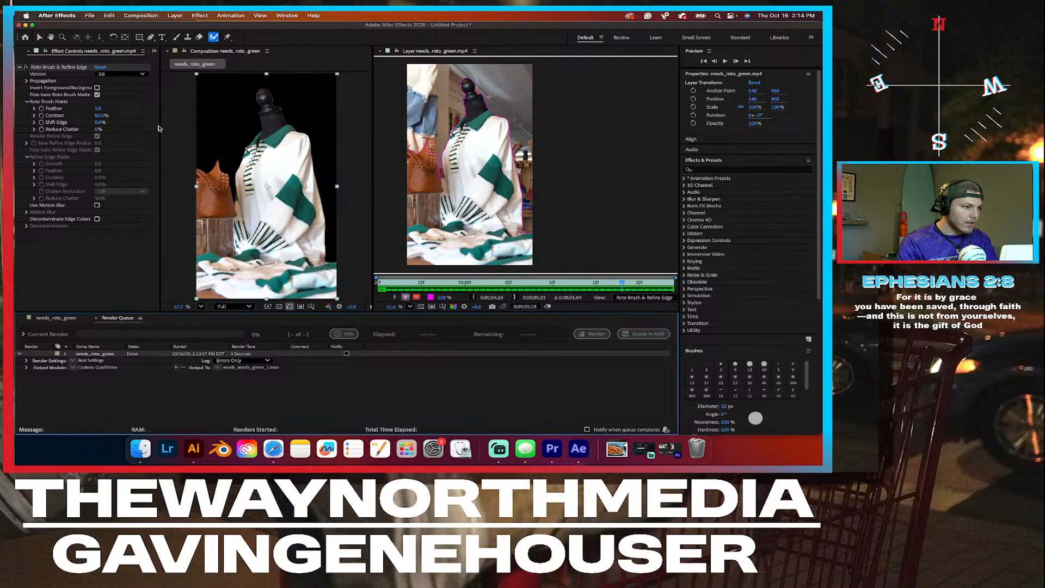
pyautogui.click(25, 25)
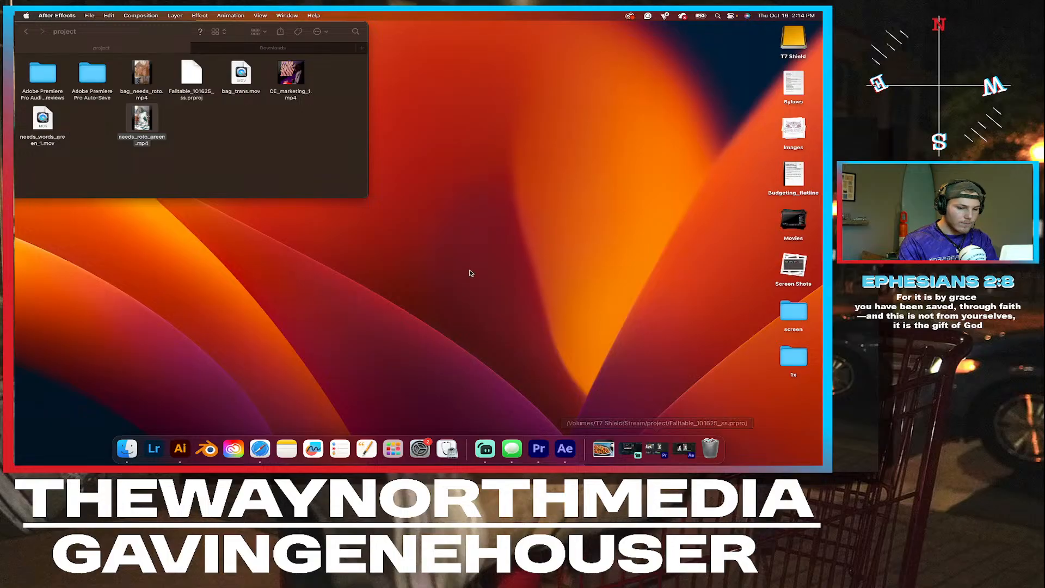
pyautogui.click(656, 448)
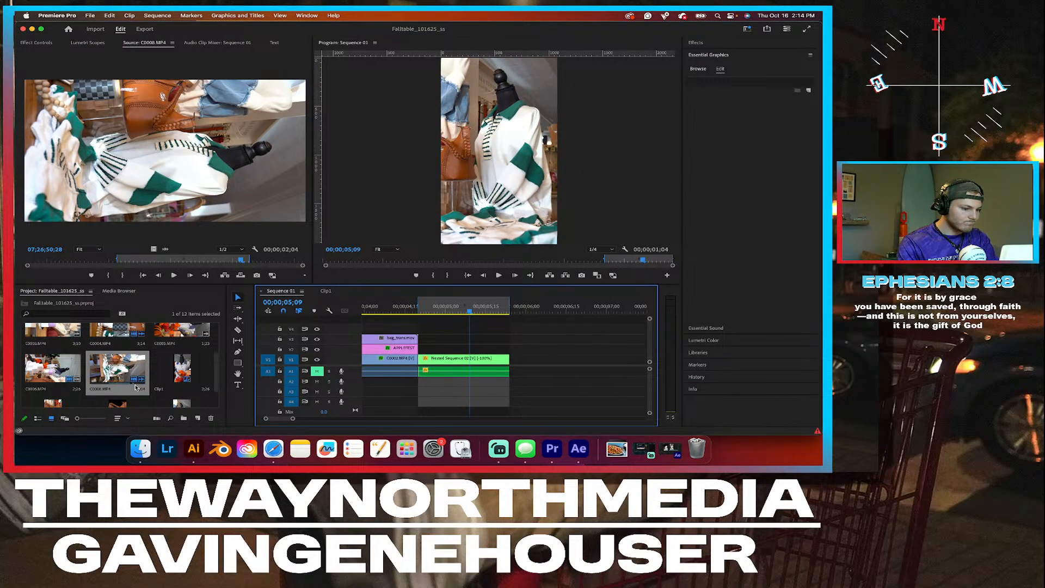
pyautogui.click(141, 447)
pyautogui.moveTo(43, 120); pyautogui.dragTo(421, 348)
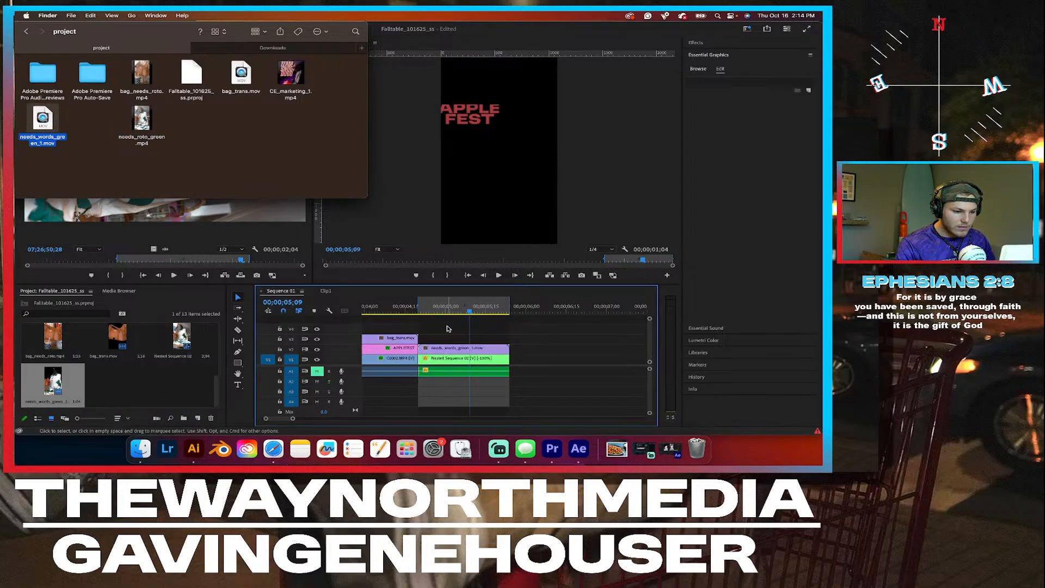
pyautogui.click(439, 351)
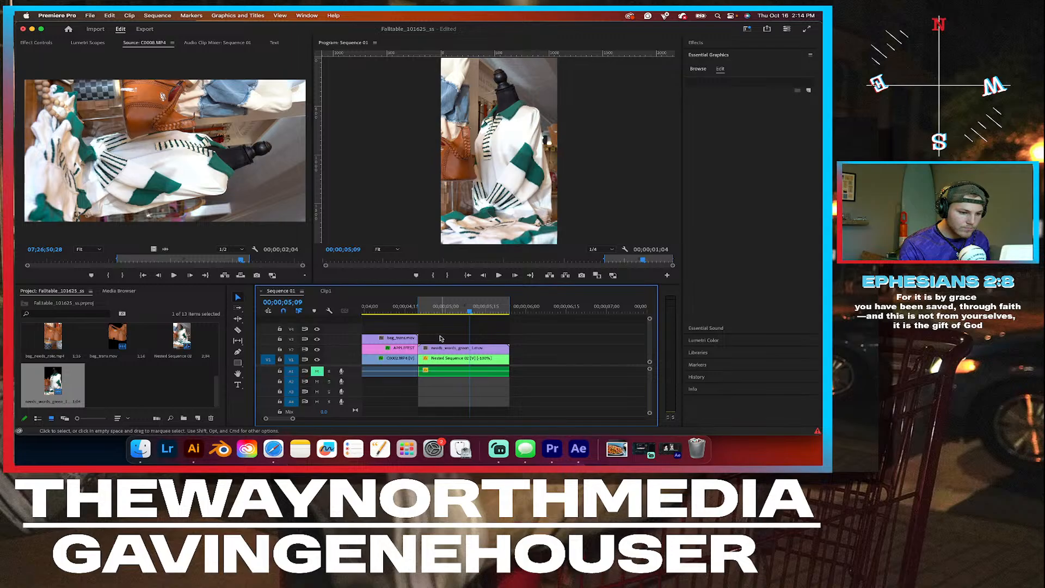
pyautogui.moveTo(441, 351); pyautogui.dragTo(439, 310)
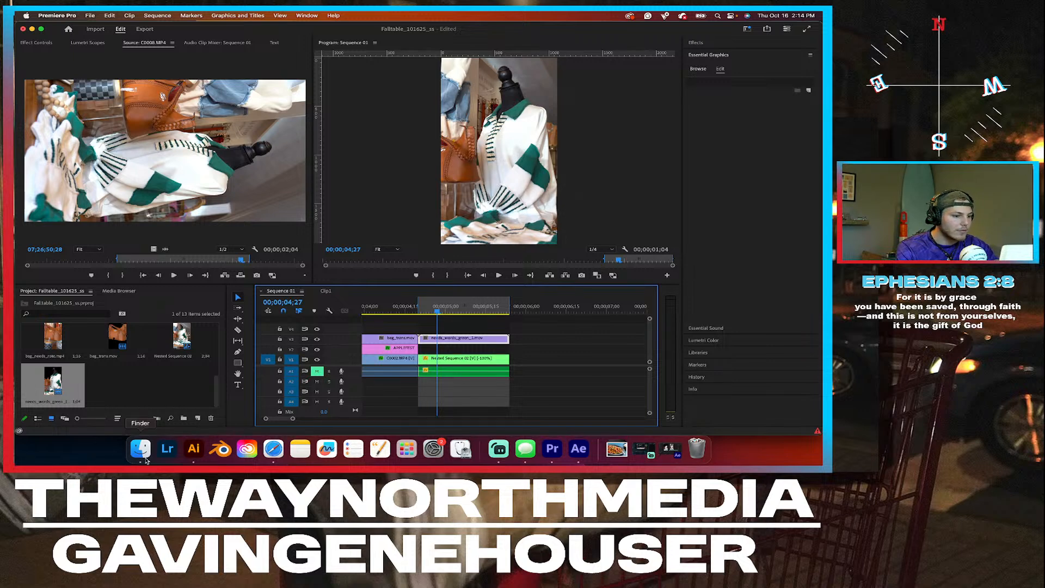
# Step: Look in Finder's Downloads folder and select the YTDown.com MP4 video
pyautogui.click(140, 448)
pyautogui.click(273, 48)
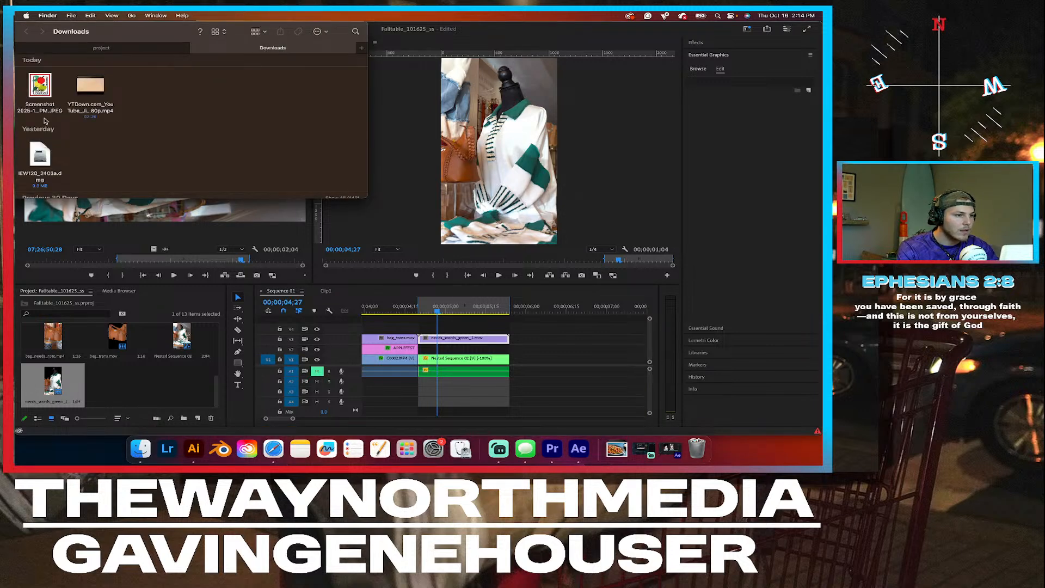
pyautogui.click(96, 88)
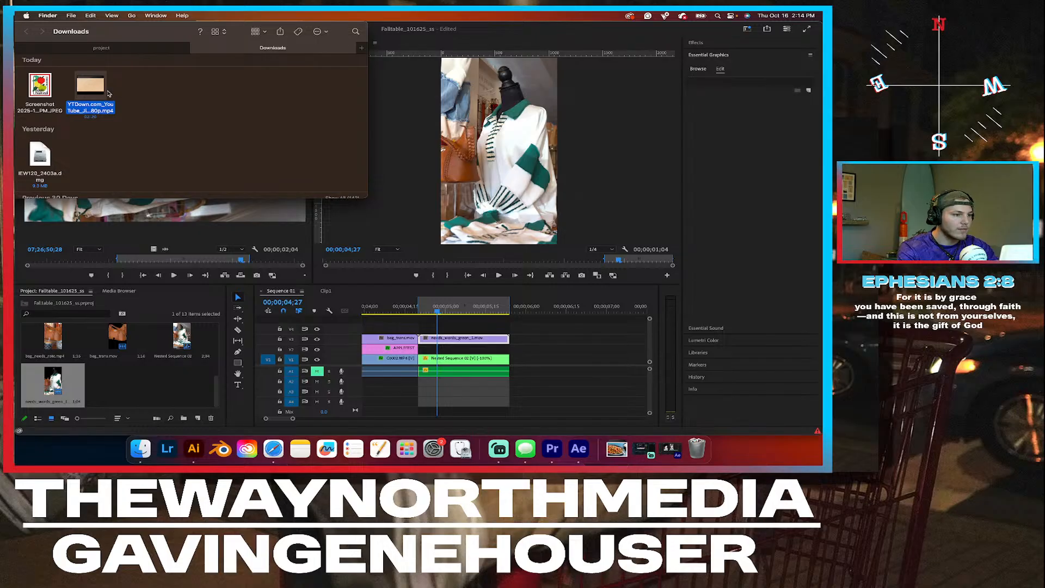
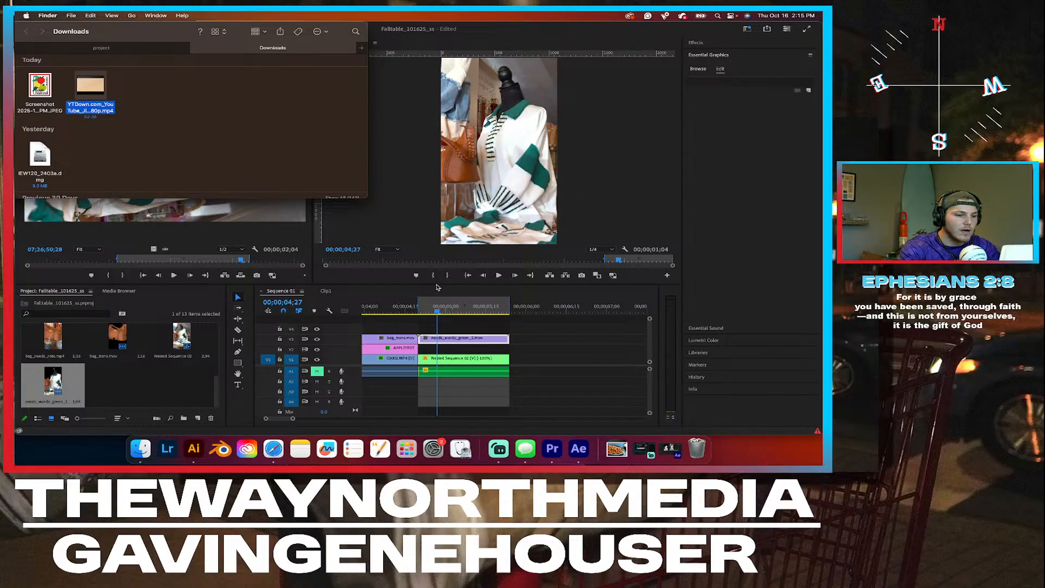
# Step: Add a three-line text title reading "Festive Fall Finds" over the frame's upper-left area at 00;00;04;27 in Sequence 01
pyautogui.click(480, 324)
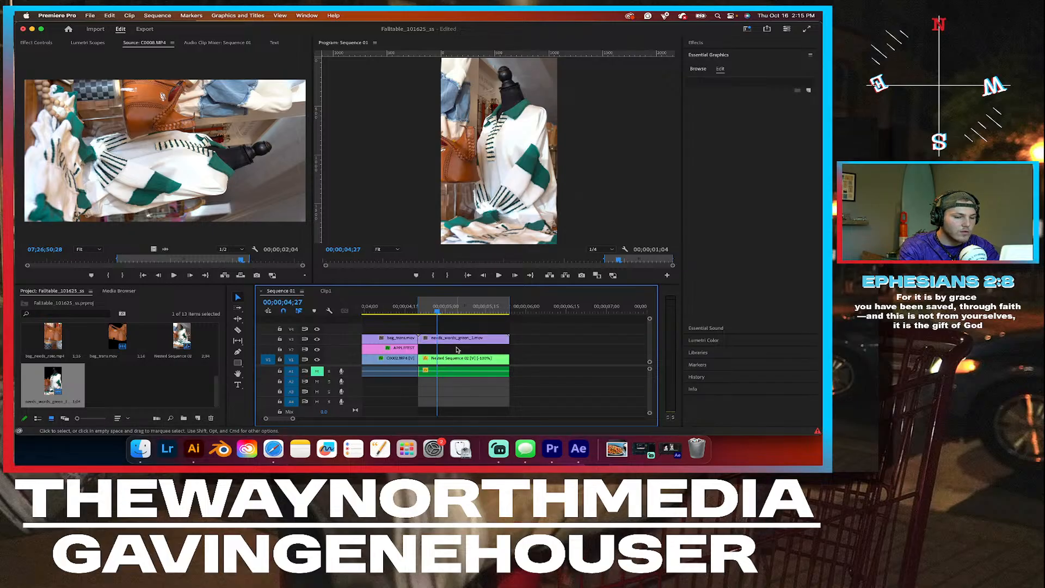
pyautogui.click(238, 384)
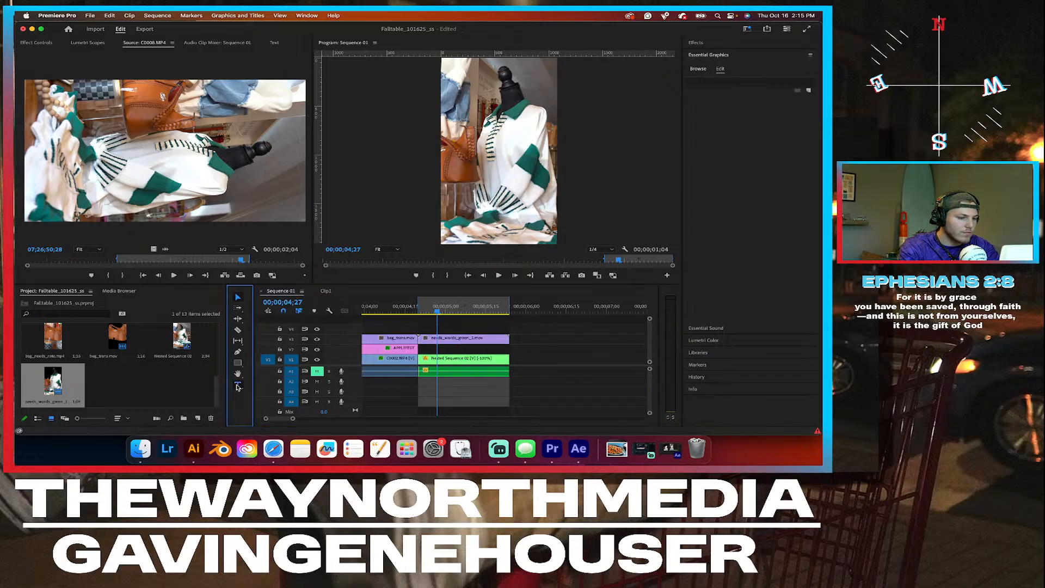
pyautogui.click(450, 77)
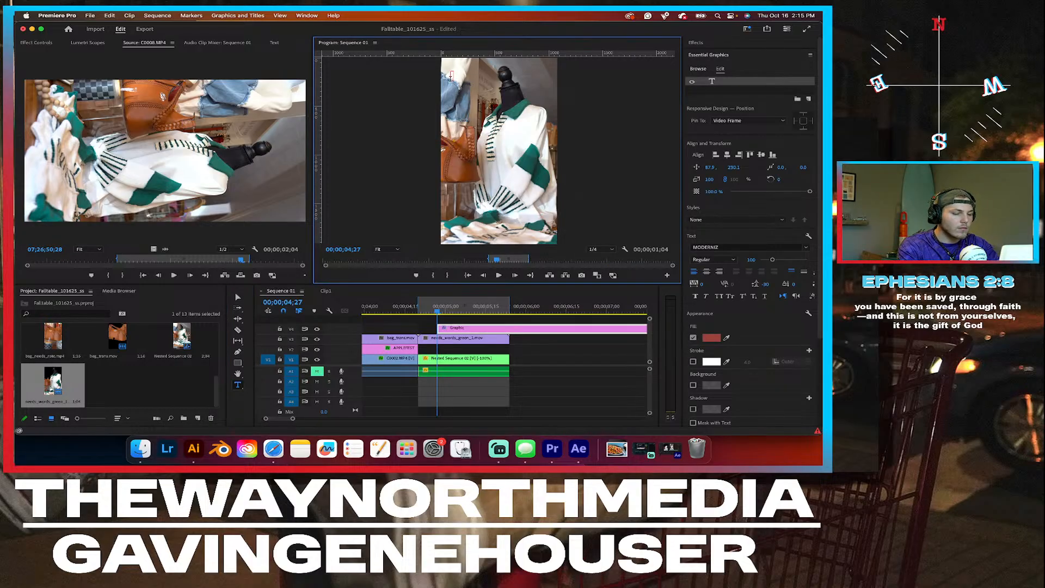
pyautogui.write('Fe')
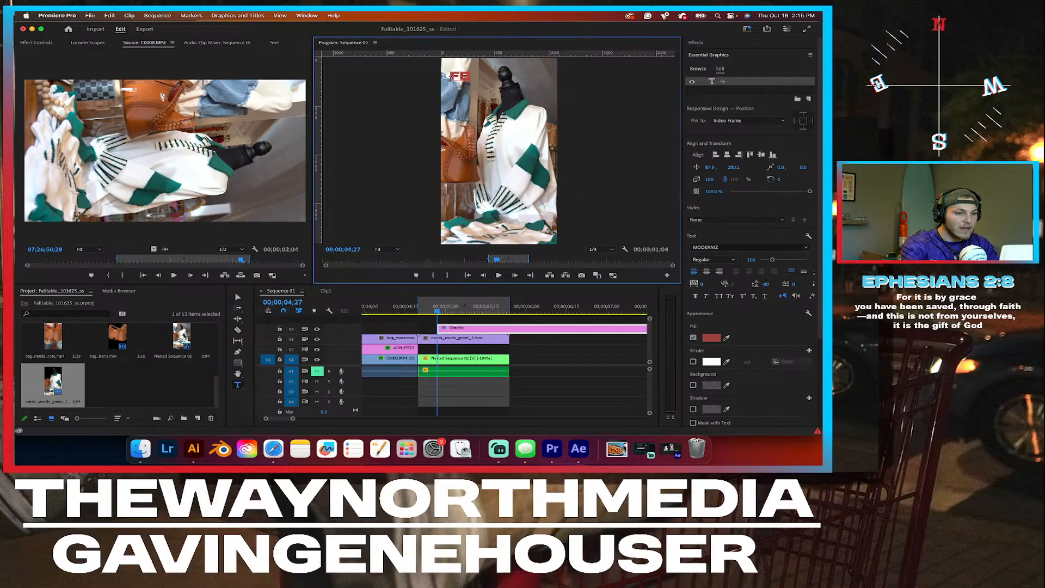
pyautogui.write('stive')
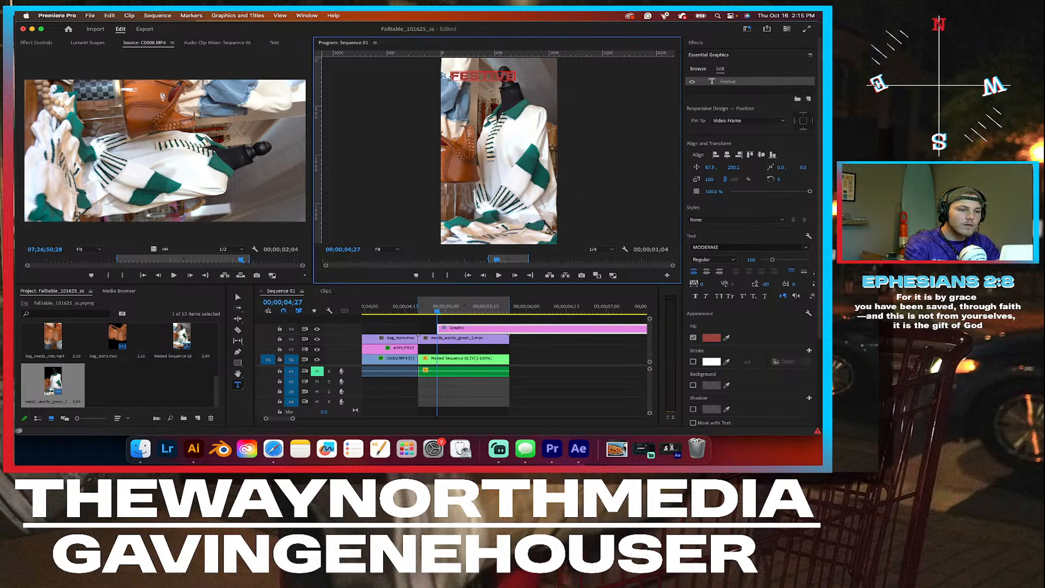
pyautogui.press('Return')
pyautogui.write('Fall')
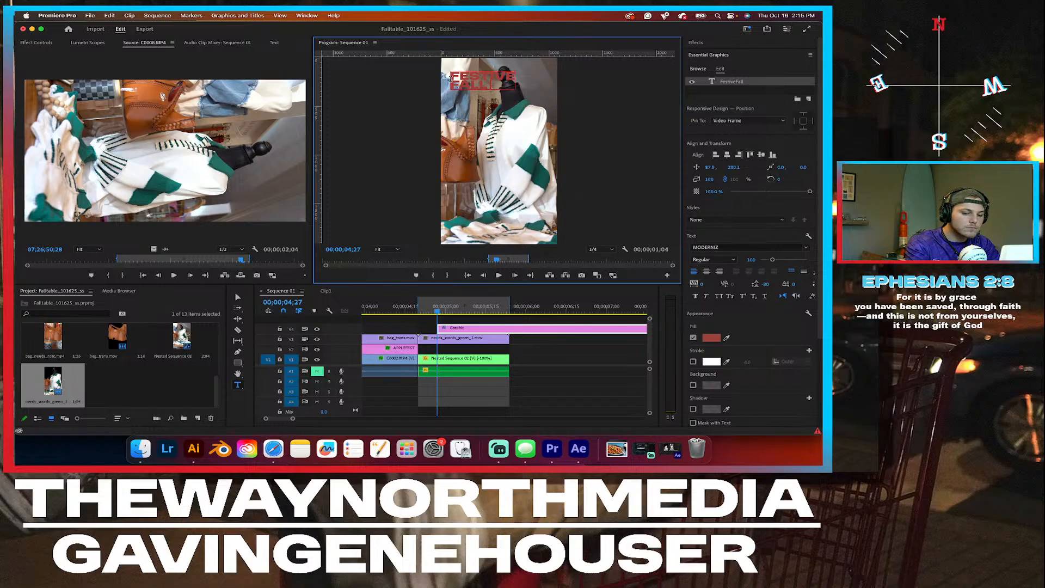
pyautogui.write('Finds')
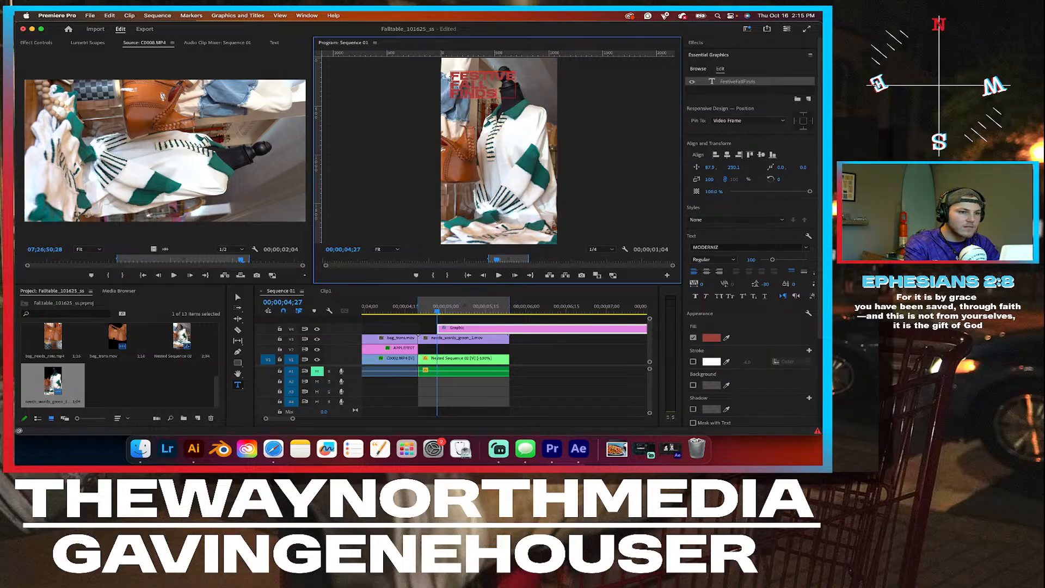
# Step: Add an exclamation mark to the "Festive Fall Finds" title and sample its fill colour from the sweater's green
pyautogui.write('!')
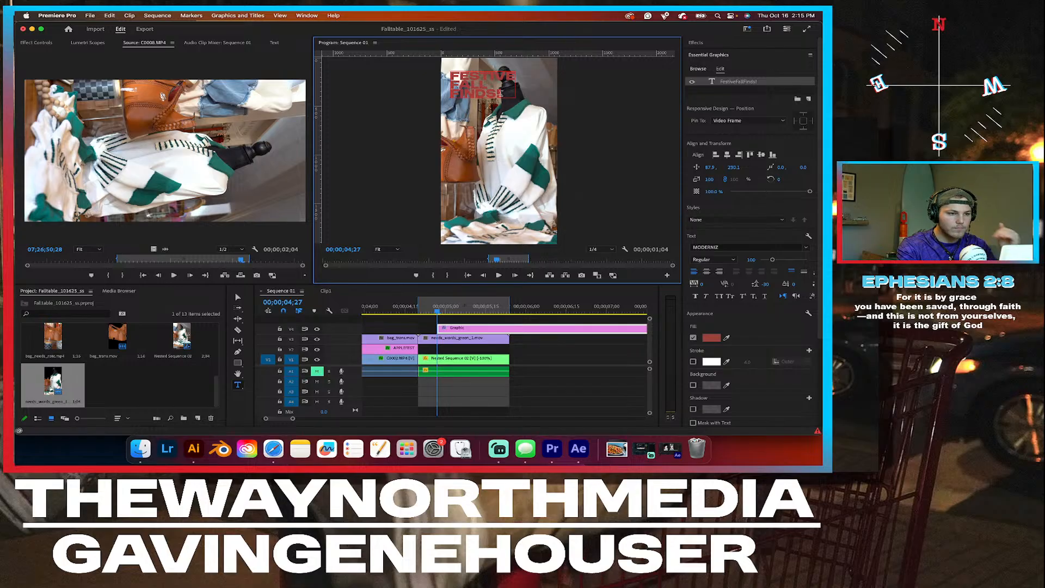
pyautogui.moveTo(502, 93); pyautogui.dragTo(427, 64)
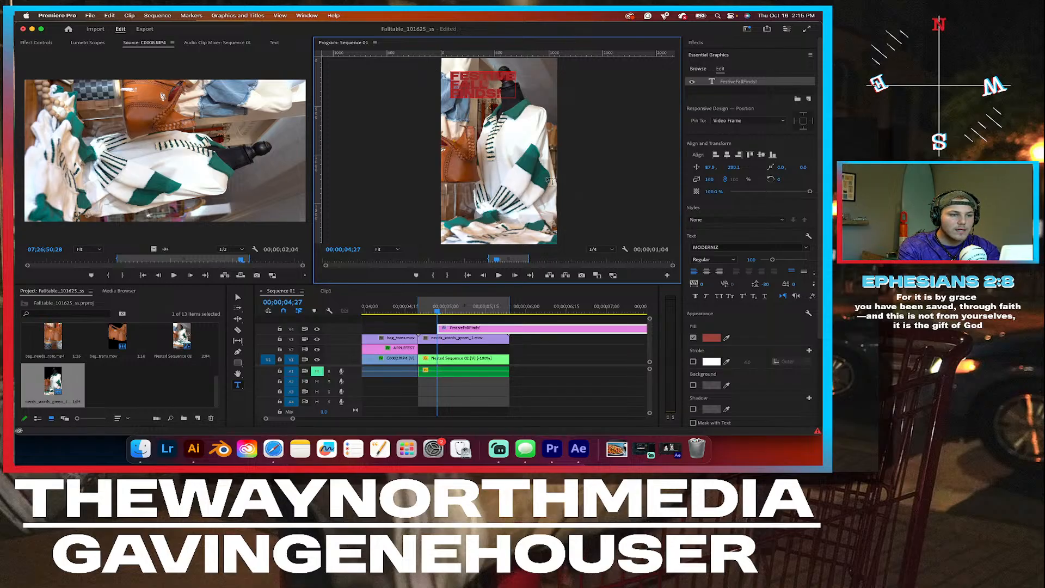
pyautogui.click(726, 337)
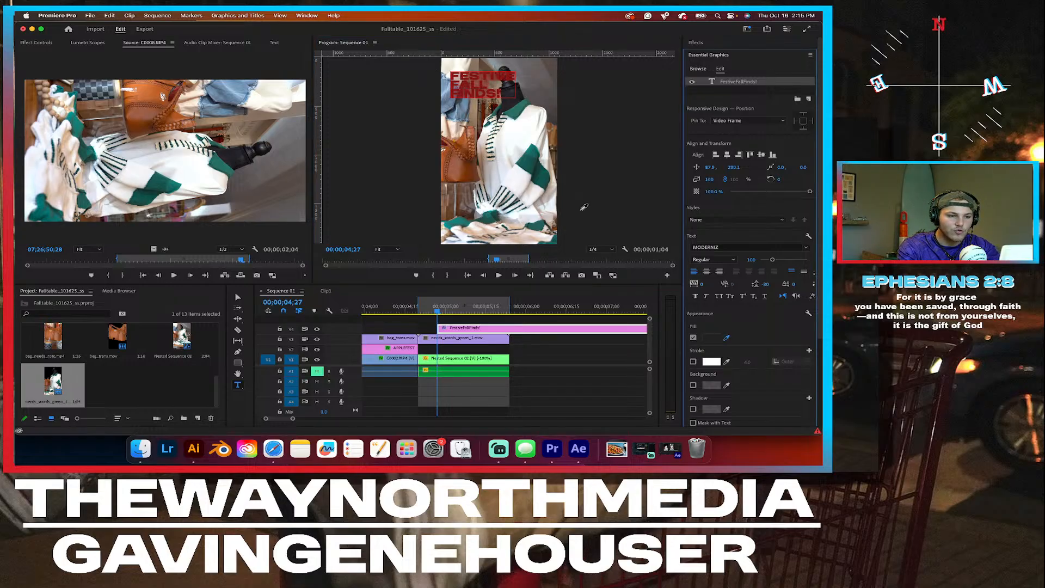
pyautogui.click(518, 110)
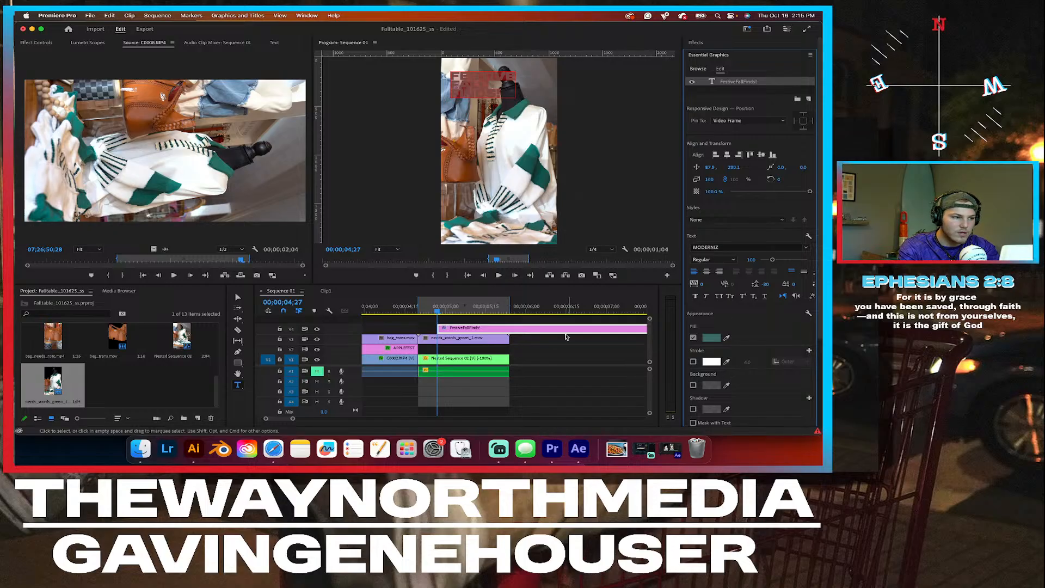
# Step: Move the title clip from V4 down to V2, beneath the mannequin cutout and starting with the nested sequence
pyautogui.click(237, 296)
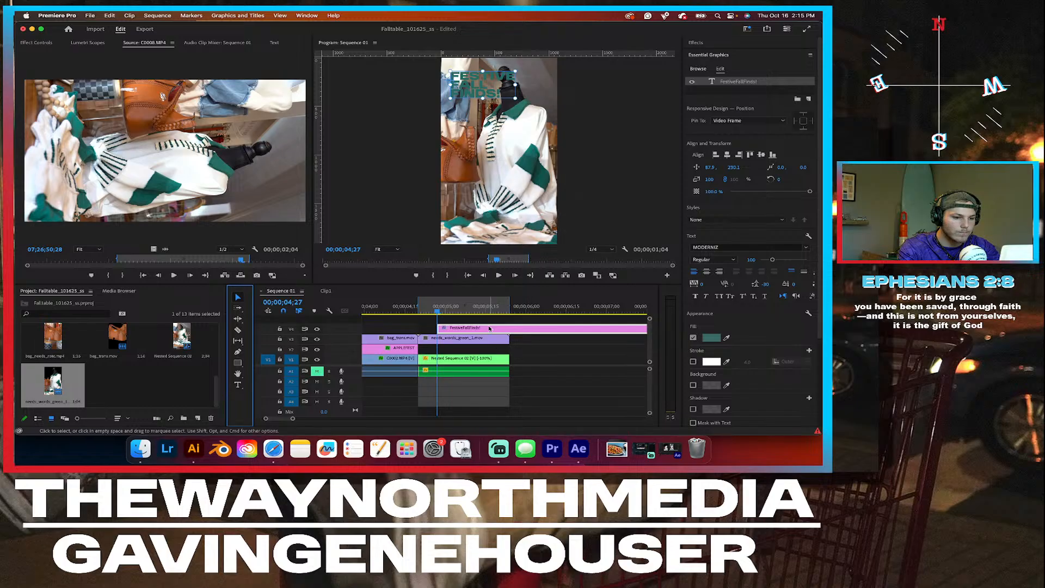
pyautogui.moveTo(489, 328); pyautogui.dragTo(478, 347)
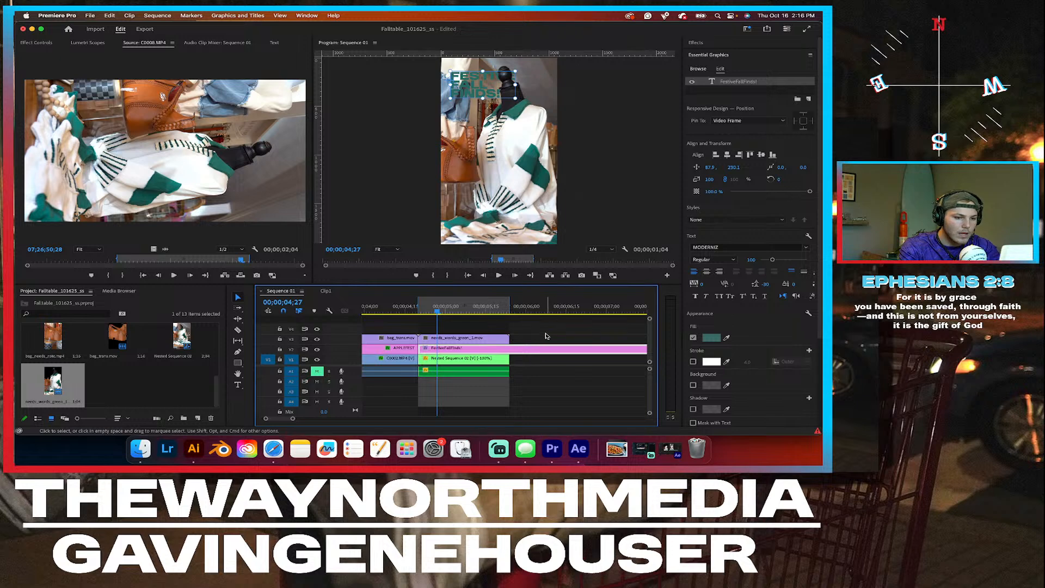
pyautogui.click(542, 336)
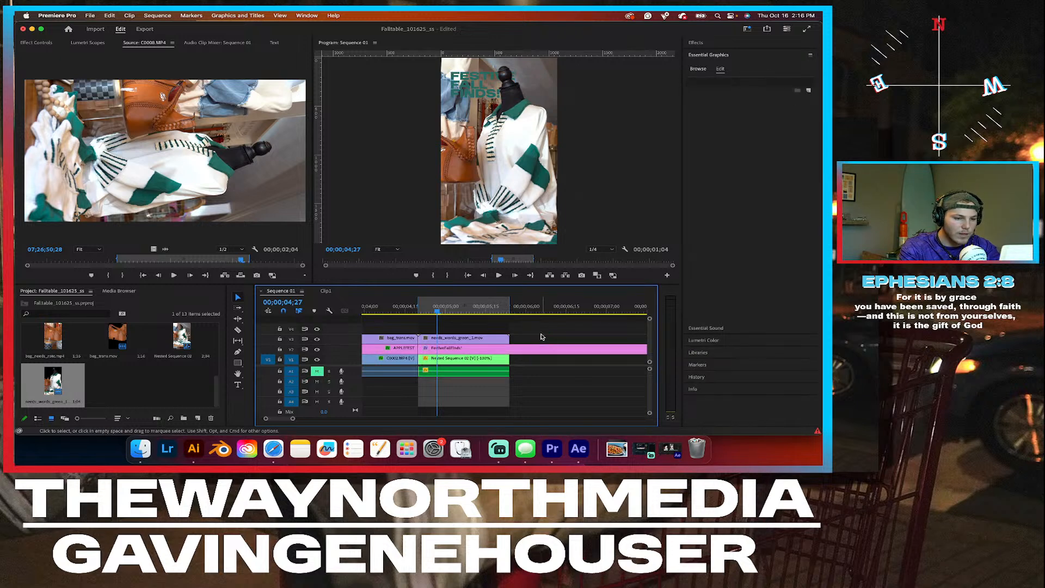
# Step: Cut the title clip on V2 at the nested sequence's end and delete the excess portion
pyautogui.press('c')
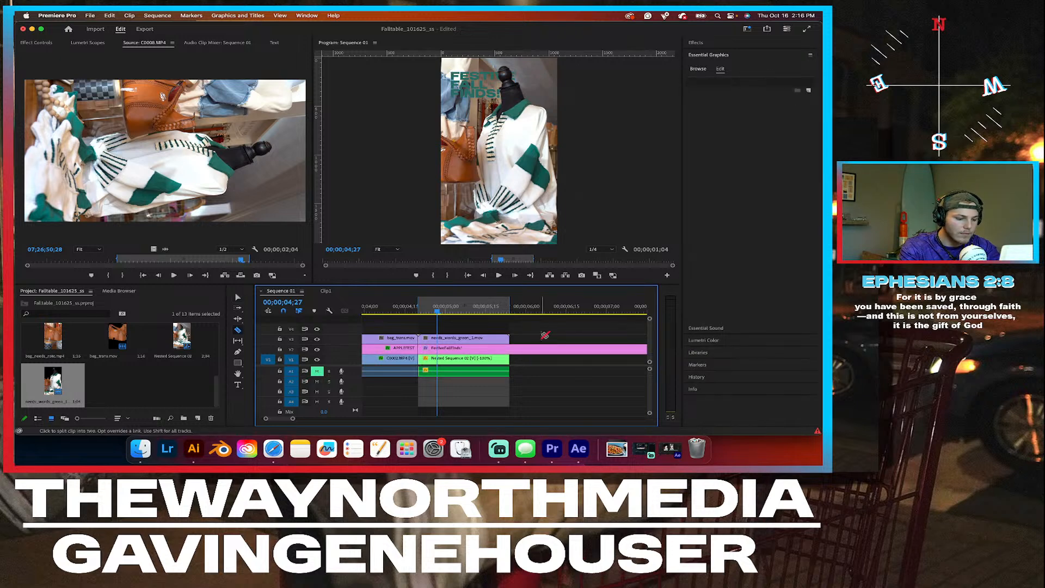
pyautogui.click(511, 349)
pyautogui.press('v')
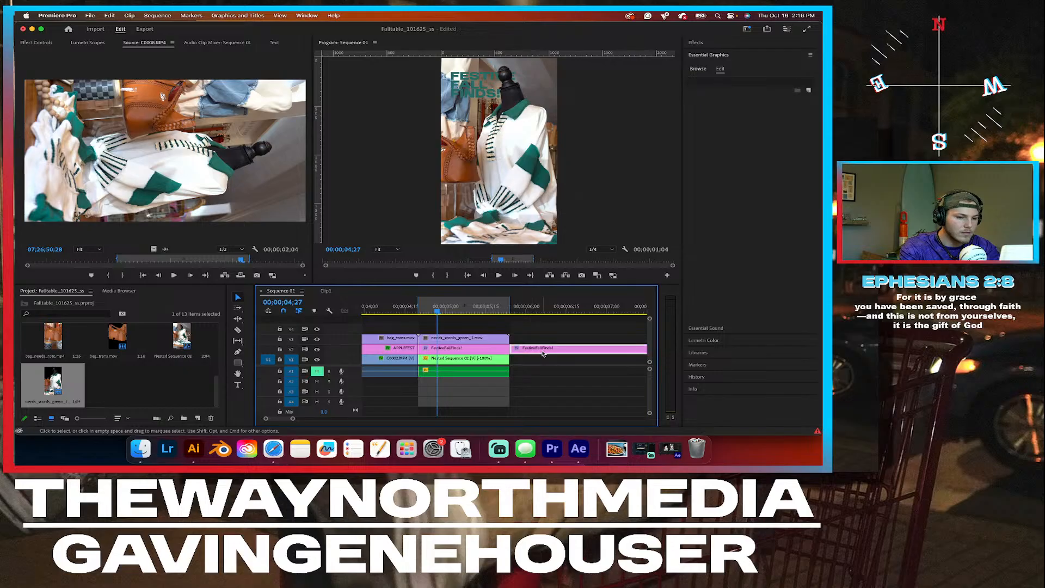
pyautogui.click(542, 351)
pyautogui.press('Delete')
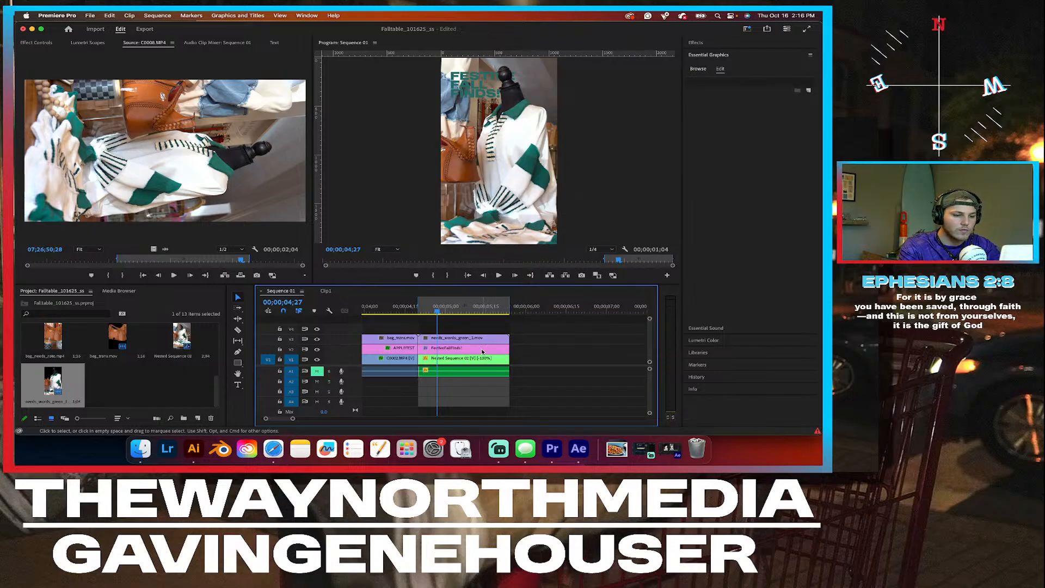
# Step: Scale the title clip up to about 165% and reposition it to 768, 1371 across the frame's upper part
pyautogui.click(483, 348)
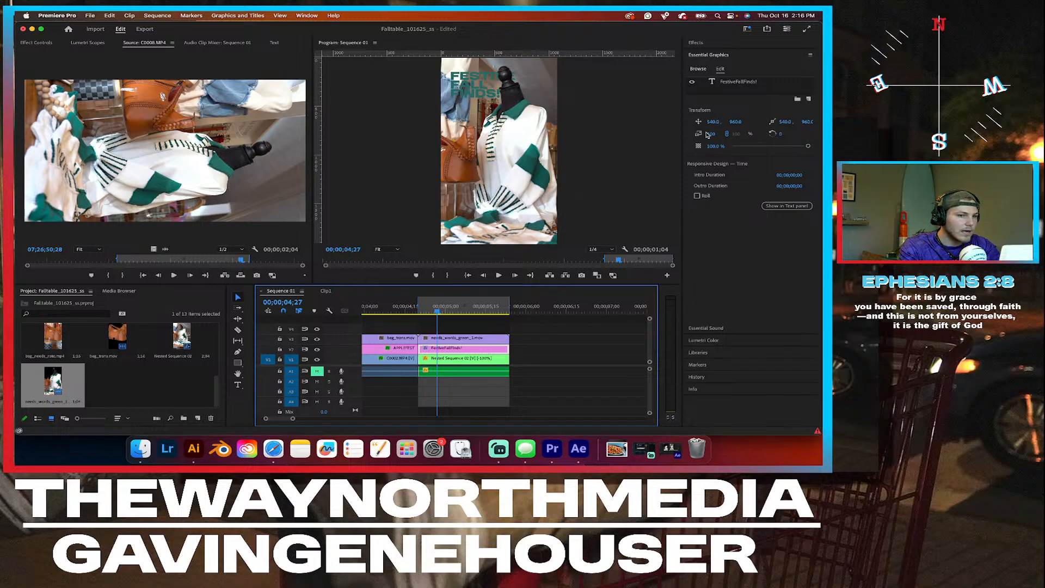
pyautogui.moveTo(710, 134); pyautogui.dragTo(724, 134)
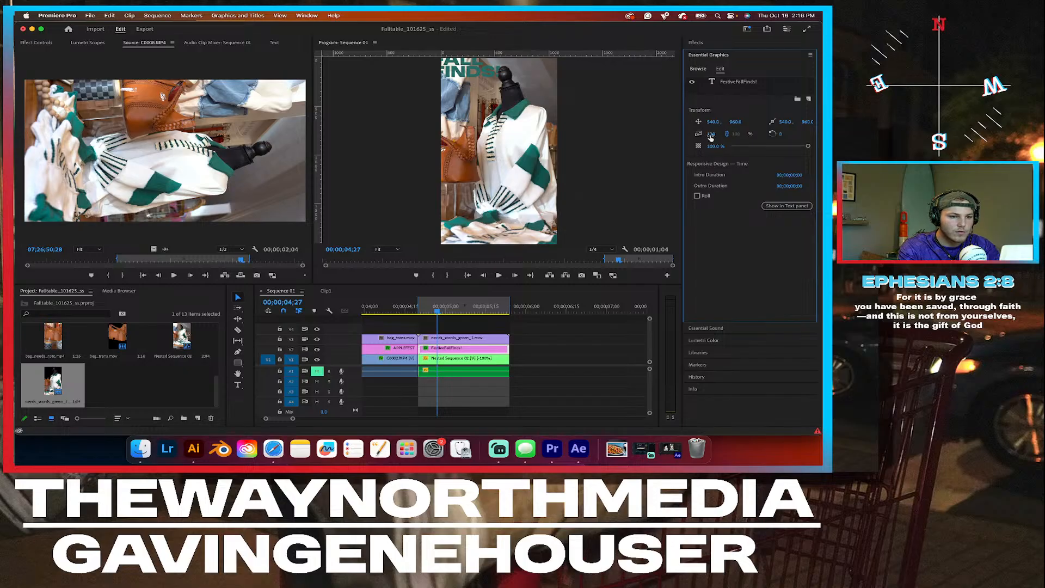
pyautogui.moveTo(710, 134)
pyautogui.mouseDown()
pyautogui.moveTo(721, 133)
pyautogui.moveTo(714, 121)
pyautogui.moveTo(739, 120)
pyautogui.moveTo(702, 122)
pyautogui.moveTo(737, 122)
pyautogui.moveTo(724, 123)
pyautogui.mouseUp()
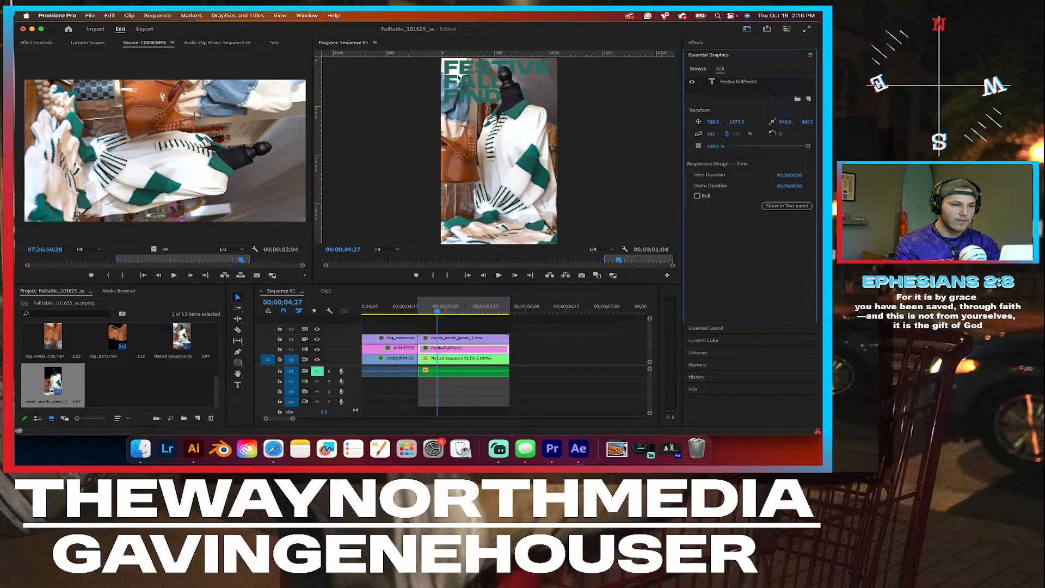
# Step: Play and scrub through the change from the bag shot to the mannequin shot to review the title
pyautogui.moveTo(437, 310); pyautogui.dragTo(419, 308)
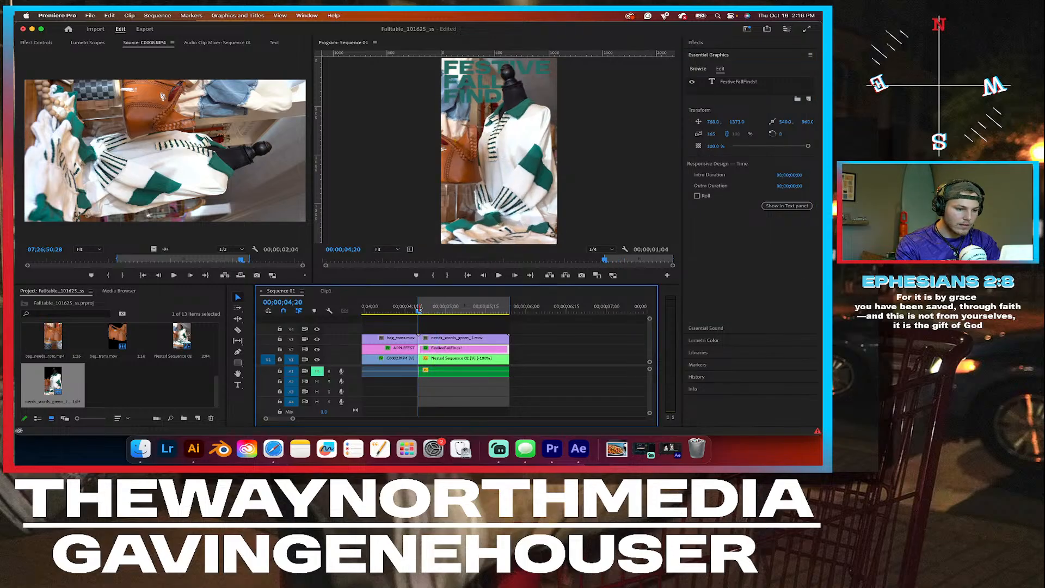
pyautogui.click(499, 276)
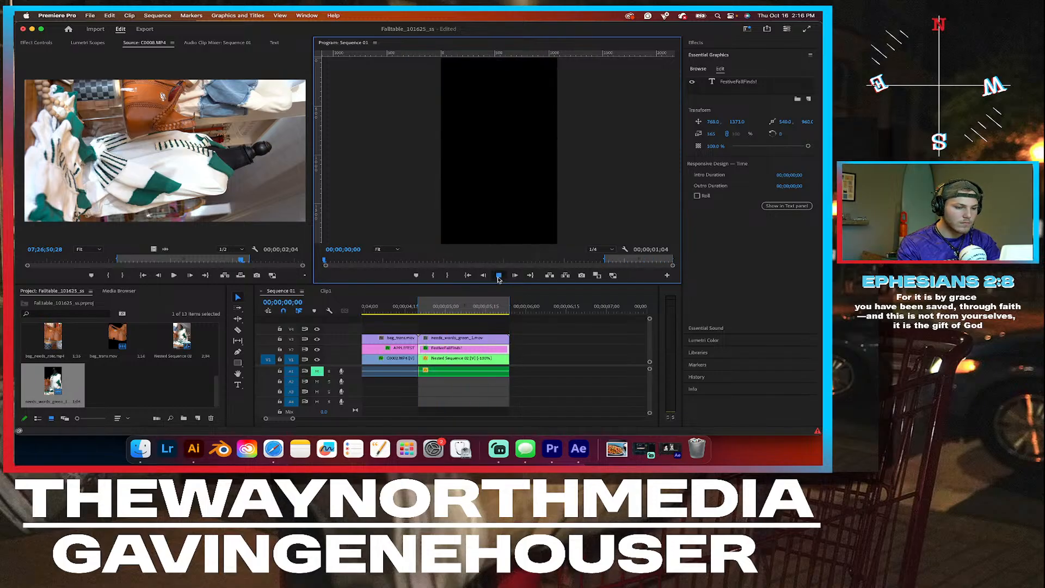
pyautogui.click(386, 309)
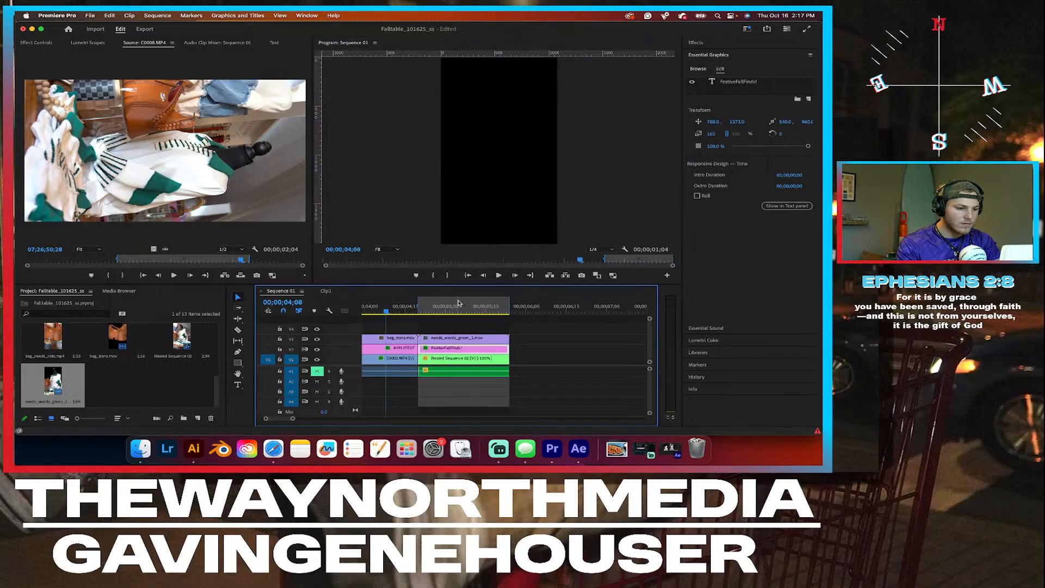
pyautogui.click(497, 276)
pyautogui.click(498, 276)
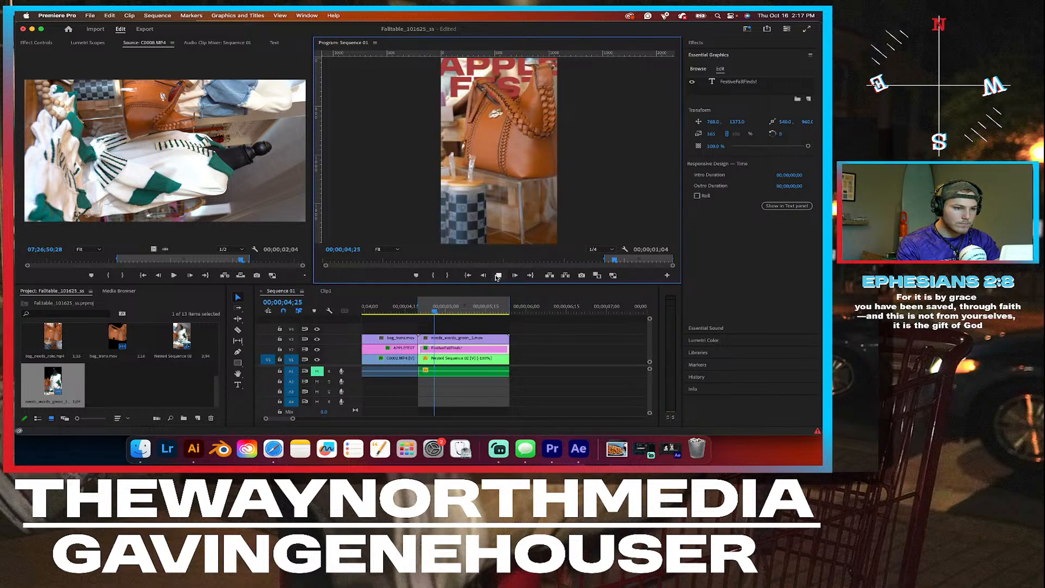
pyautogui.click(478, 309)
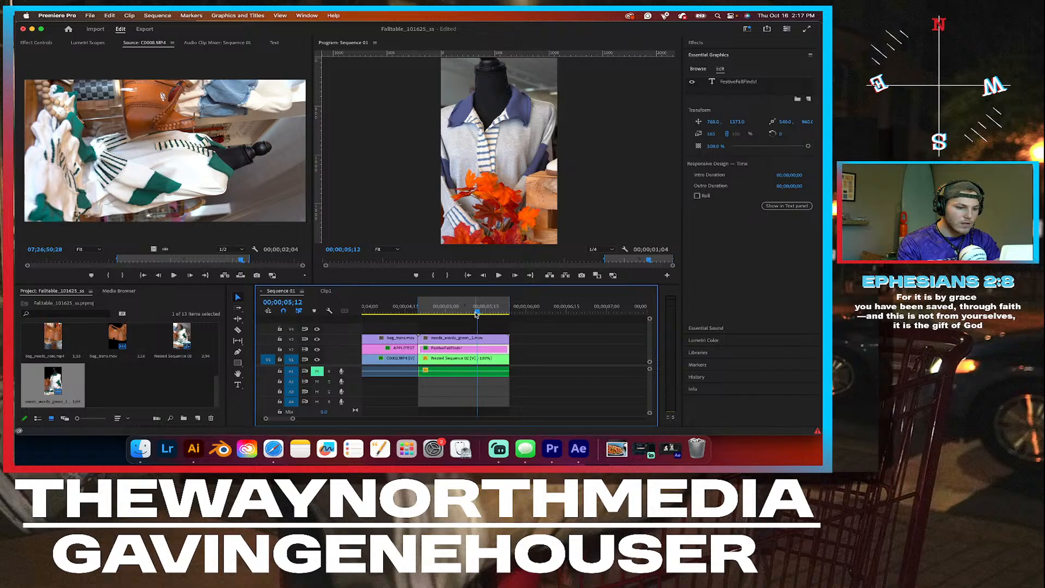
pyautogui.moveTo(477, 309); pyautogui.dragTo(433, 312)
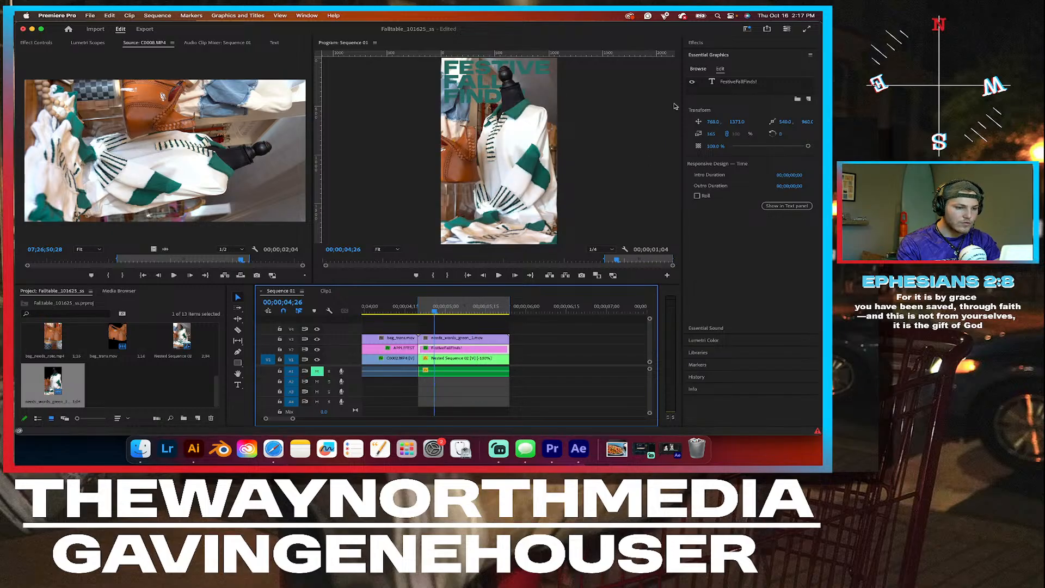
# Step: Shift the title text's fill hue to 142°, using the green 3A6A4C
pyautogui.doubleClick(475, 93)
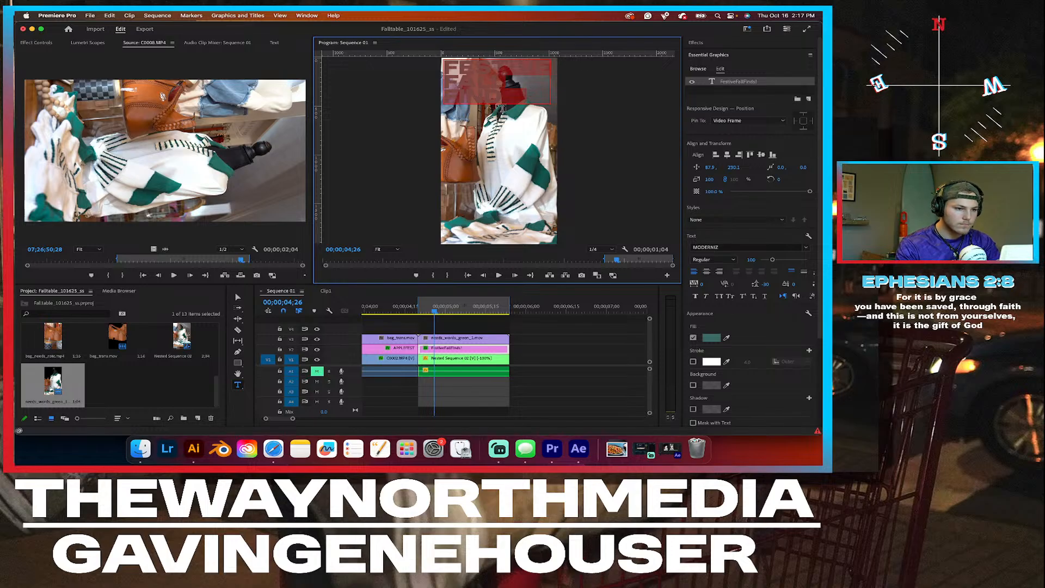
pyautogui.click(709, 339)
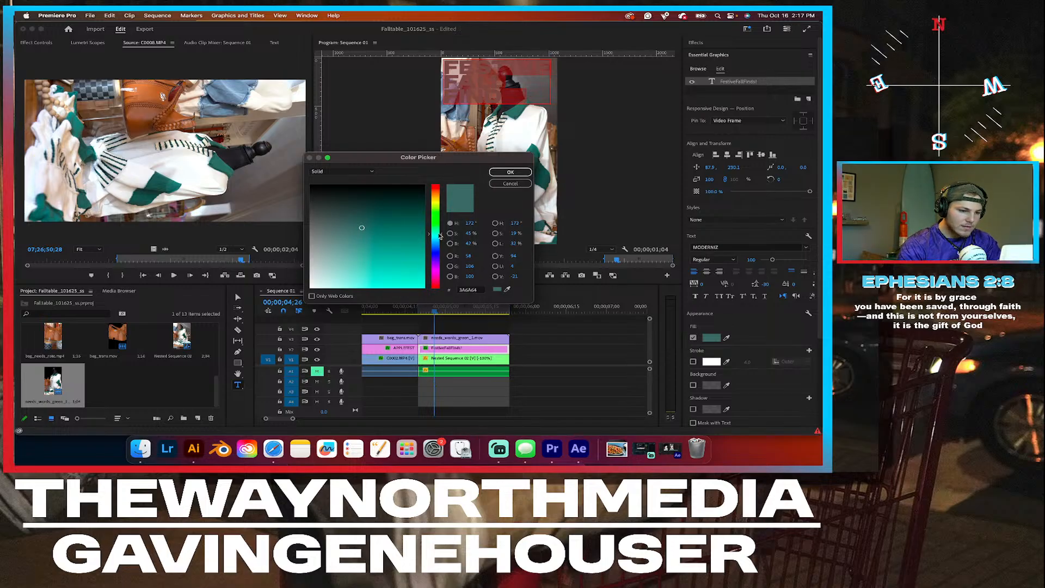
pyautogui.moveTo(440, 235); pyautogui.dragTo(439, 229)
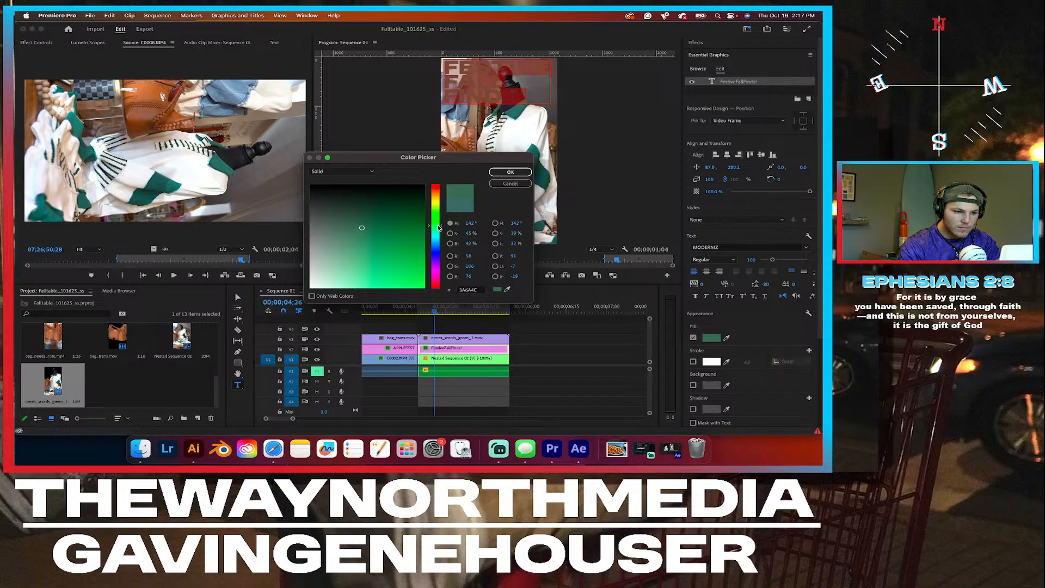
pyautogui.click(510, 172)
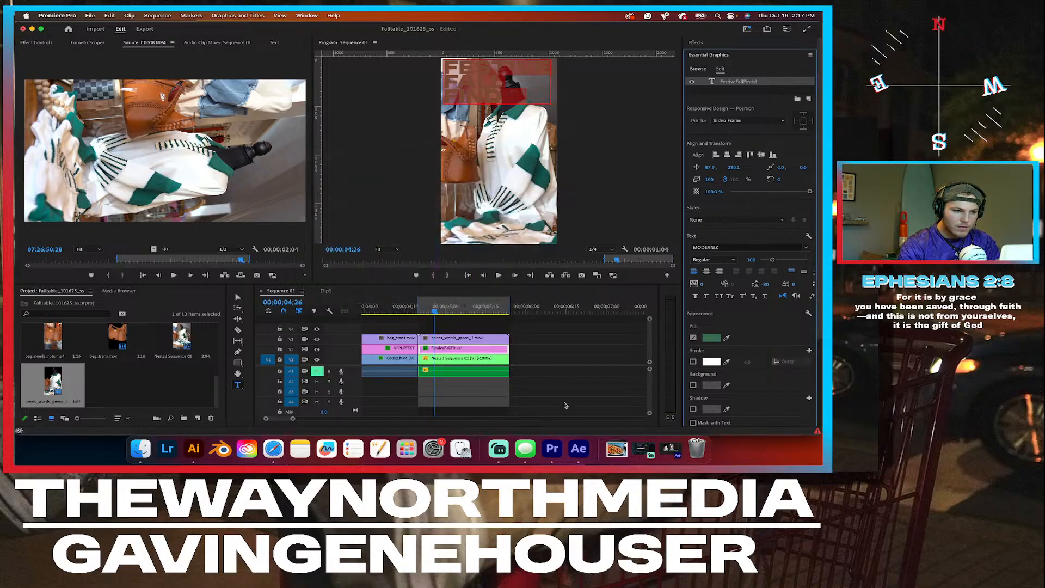
pyautogui.click(546, 353)
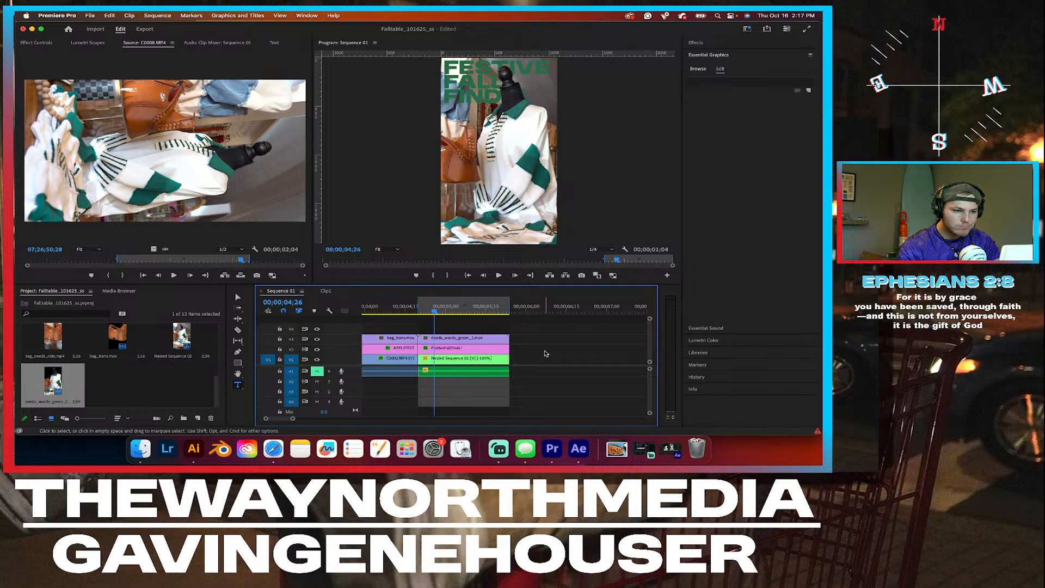
# Step: Reselect all the title text and set its fill to a brighter, more saturated green, 279751
pyautogui.click(460, 362)
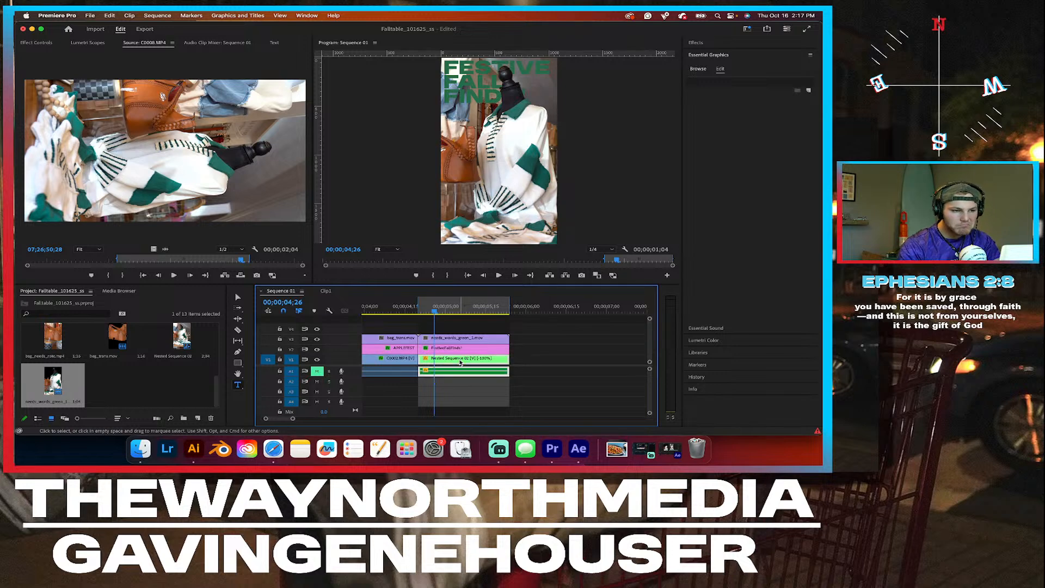
pyautogui.click(478, 82)
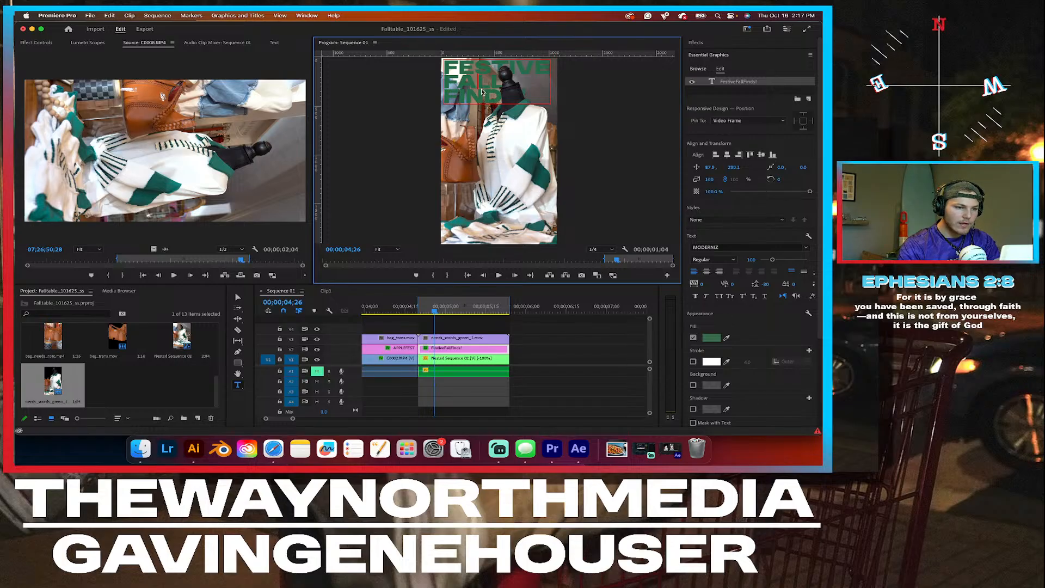
pyautogui.doubleClick(482, 87)
pyautogui.doubleClick(506, 100)
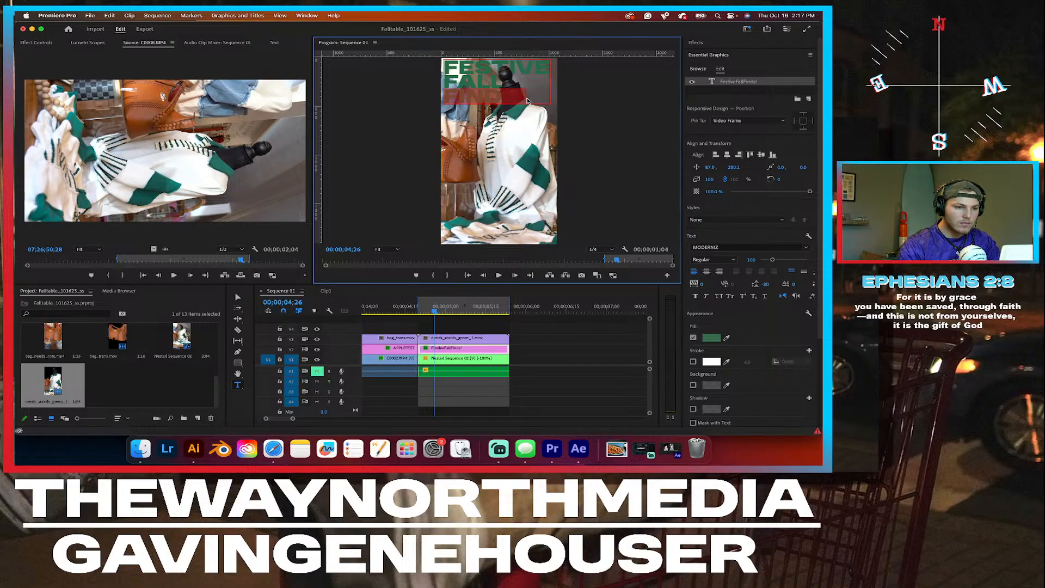
pyautogui.click(527, 101)
pyautogui.moveTo(524, 101); pyautogui.dragTo(430, 48)
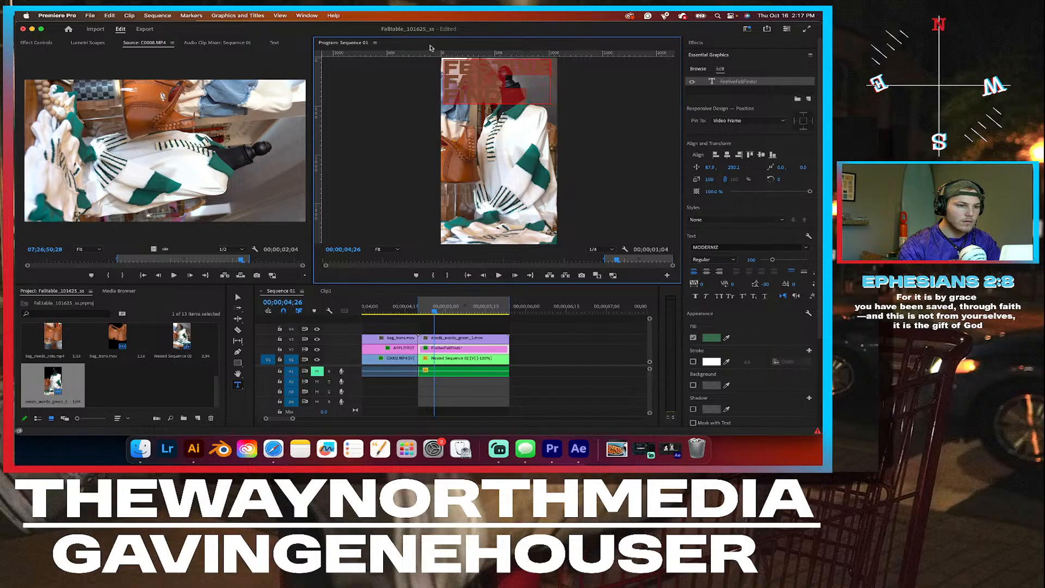
pyautogui.click(712, 339)
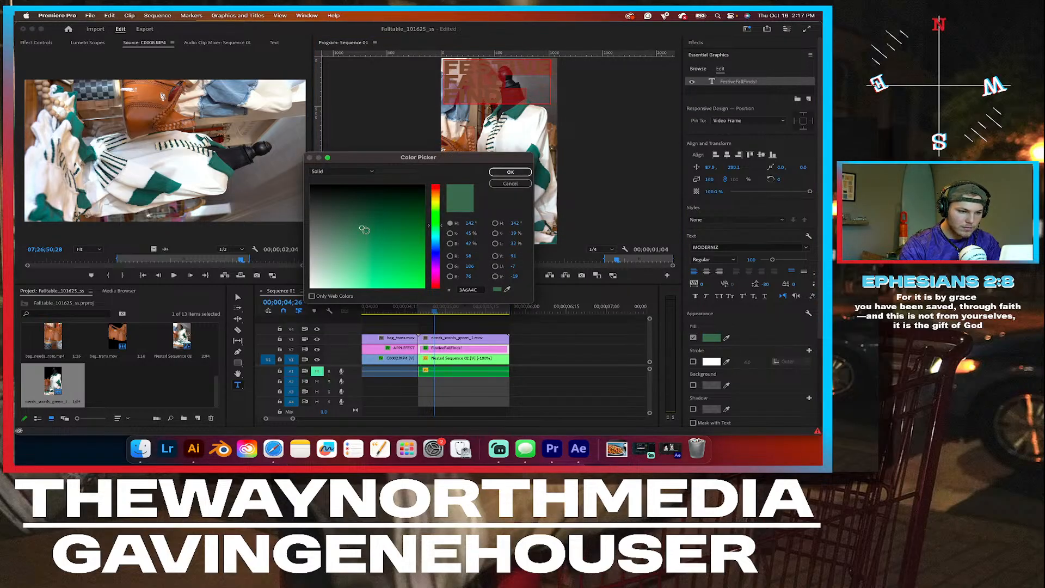
pyautogui.moveTo(363, 229); pyautogui.dragTo(391, 242)
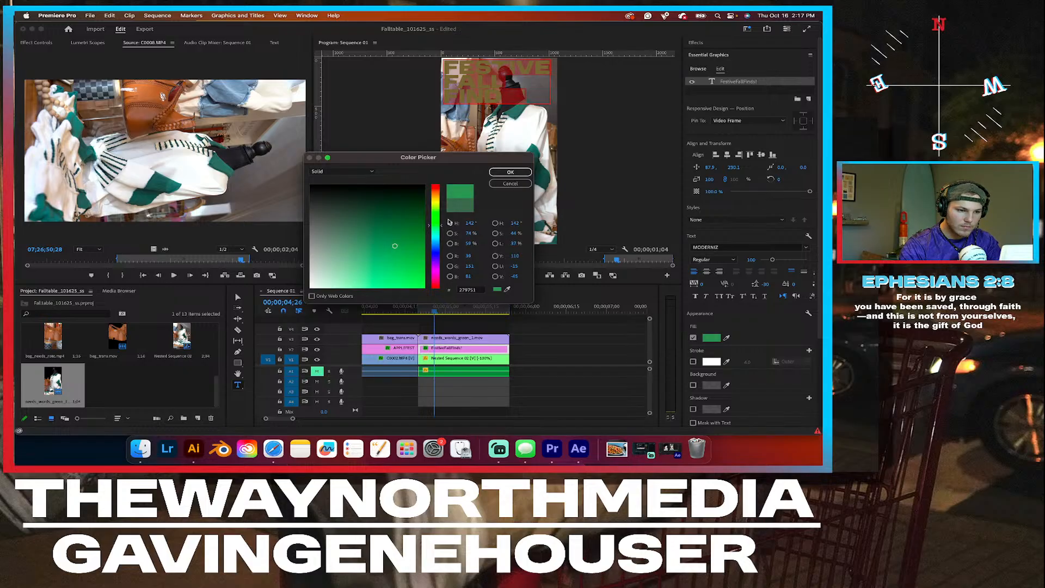
pyautogui.click(502, 176)
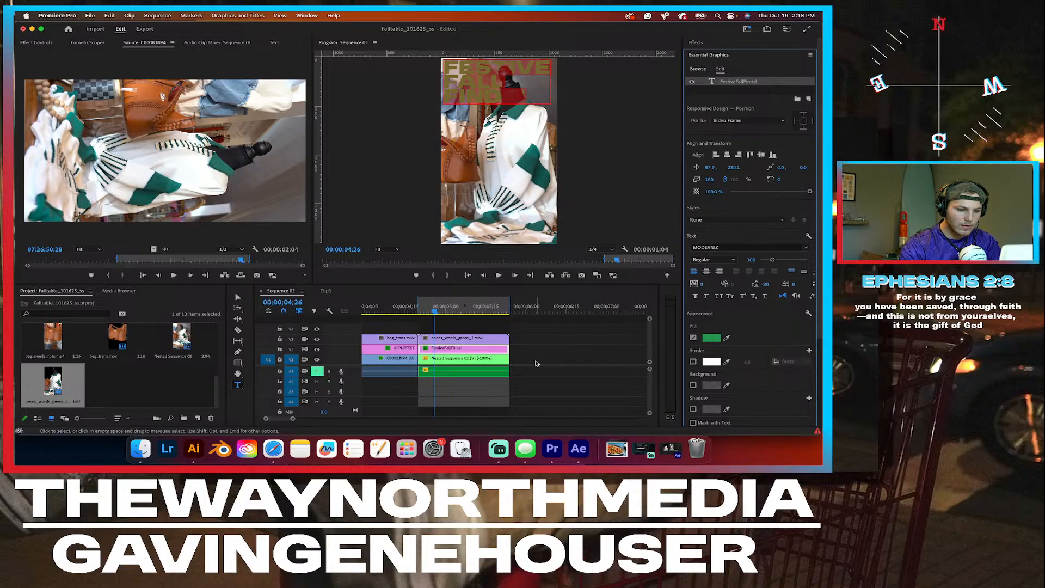
pyautogui.click(535, 363)
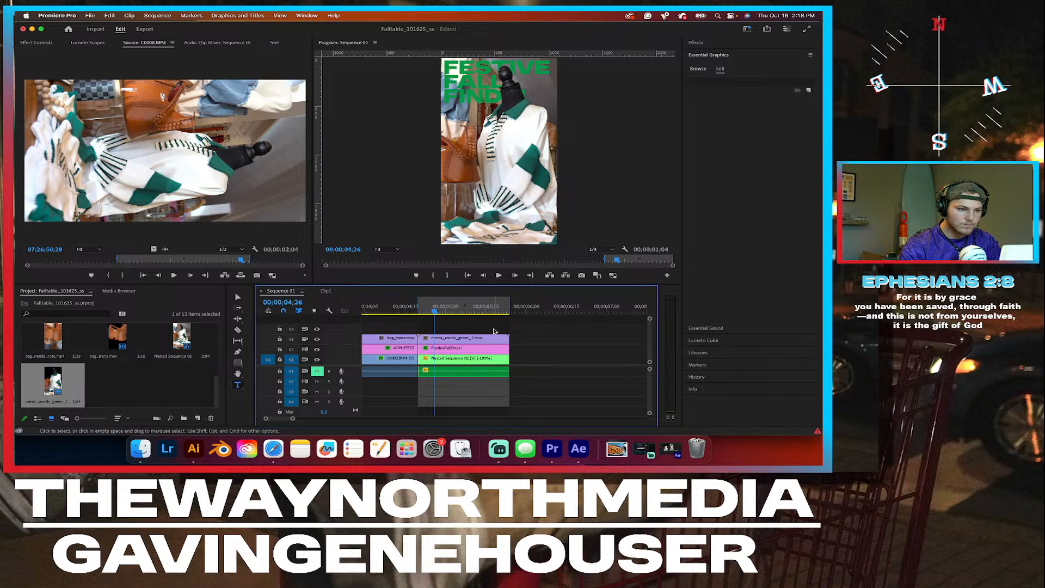
# Step: Select the "Festive Fall Finds!" text layer over the mannequin shot and scale it up to 105%
pyautogui.moveTo(428, 314); pyautogui.dragTo(504, 320)
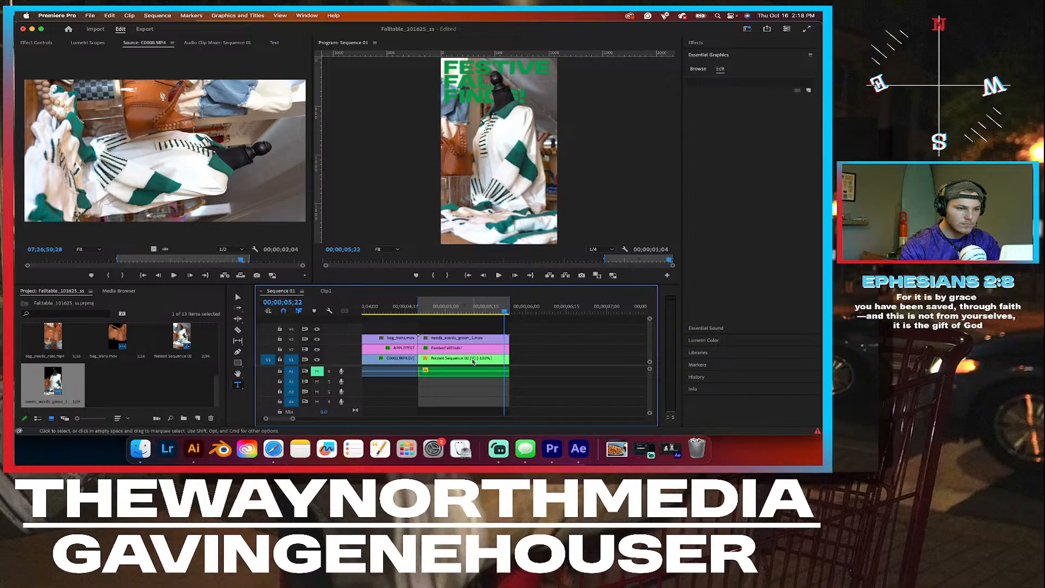
pyautogui.click(475, 350)
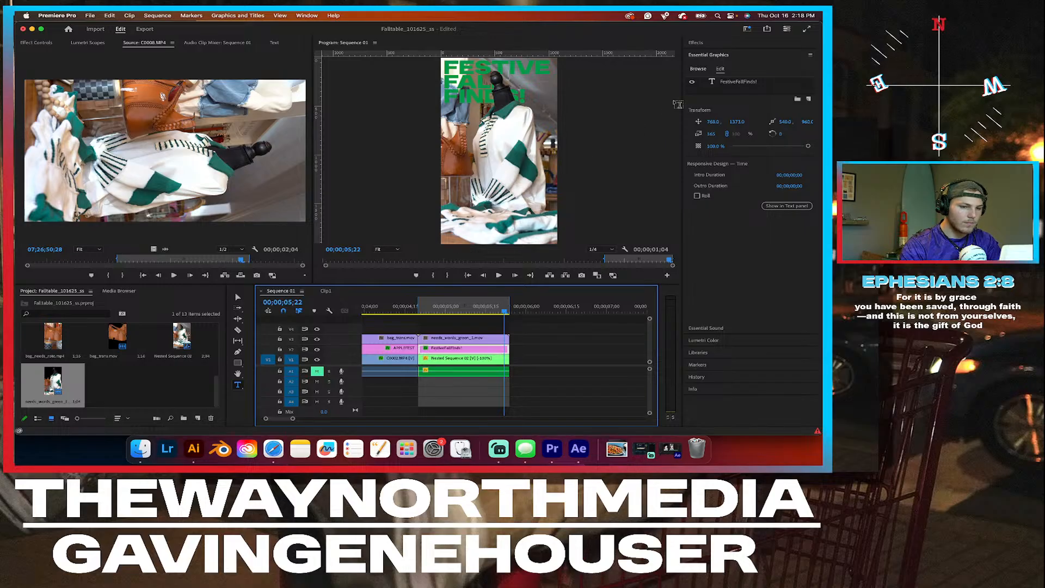
pyautogui.click(750, 82)
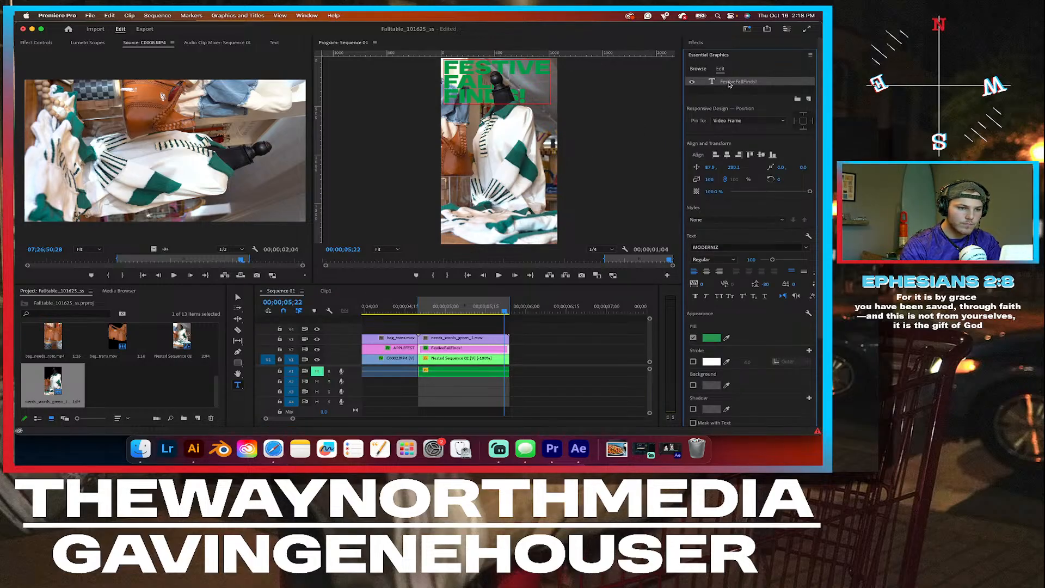
pyautogui.click(238, 298)
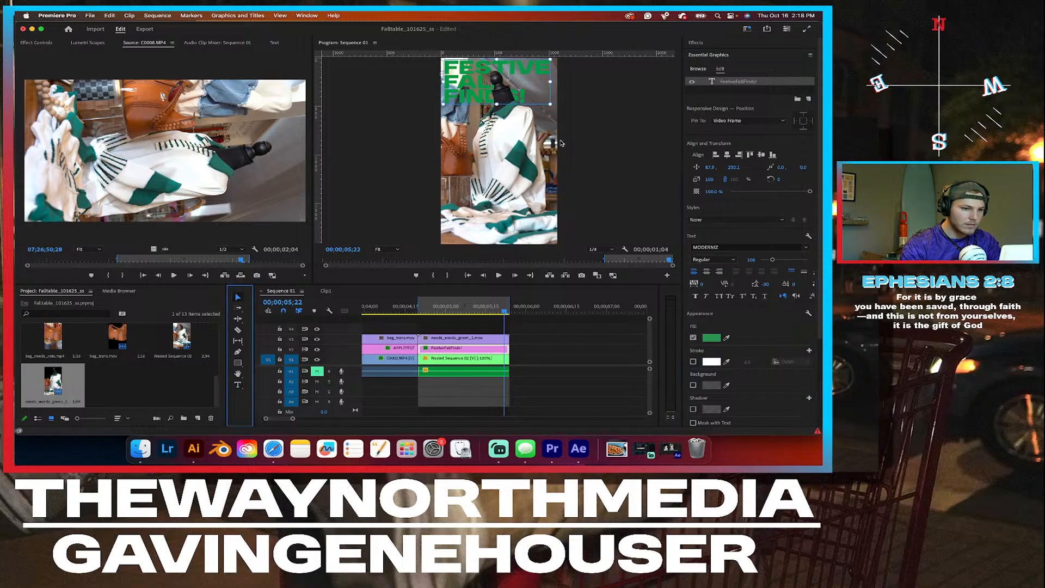
pyautogui.click(550, 82)
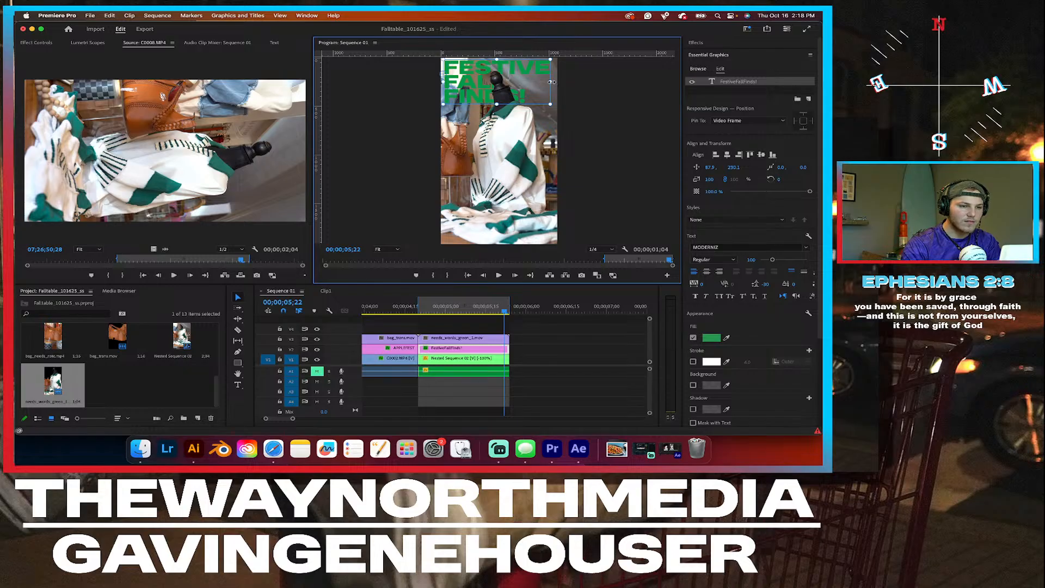
pyautogui.moveTo(551, 82); pyautogui.dragTo(556, 82)
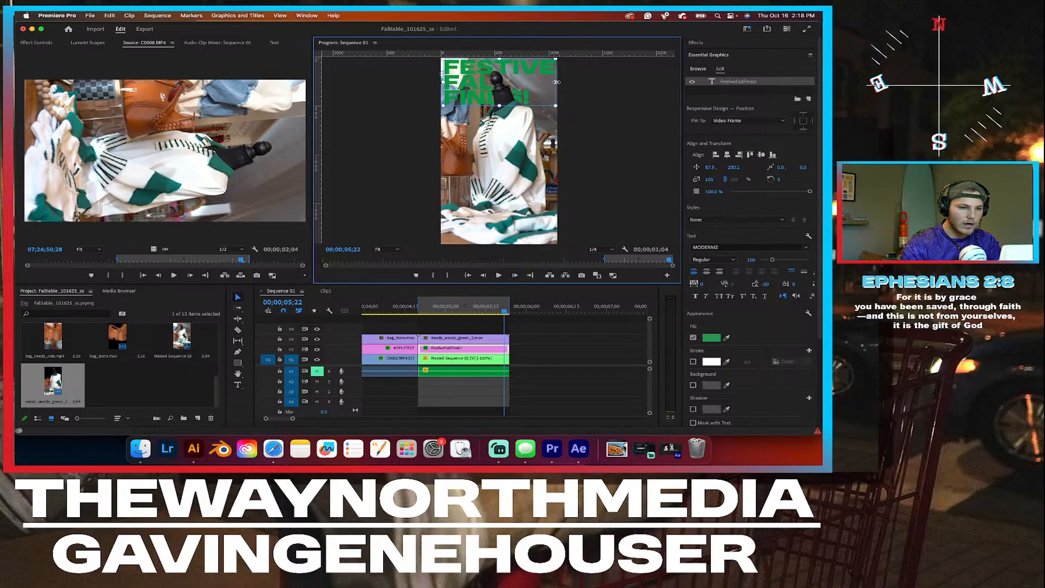
# Step: Select all the title text, loosen its leading to -12 and set its tracking to 29
pyautogui.doubleClick(472, 97)
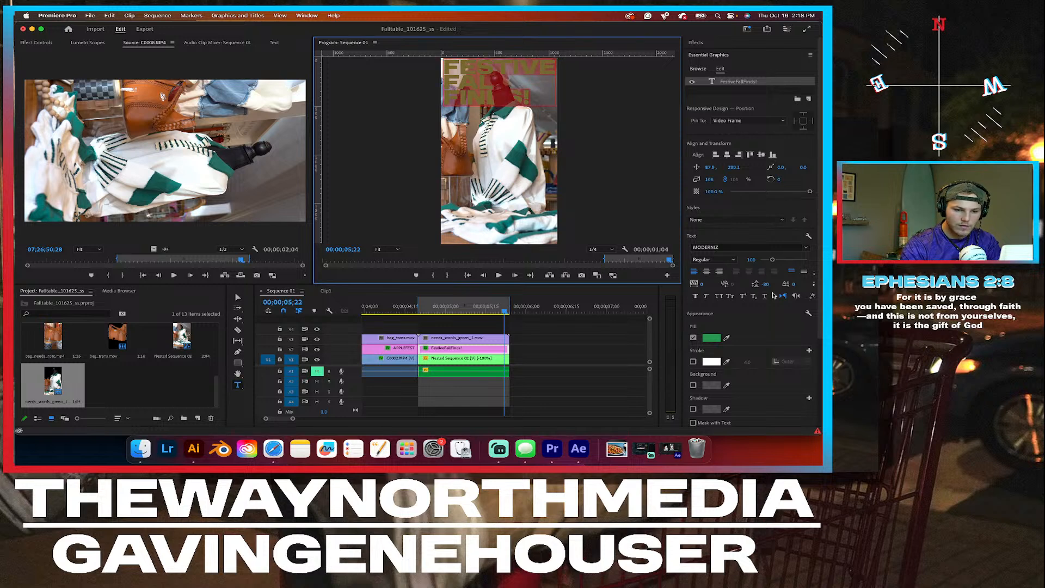
pyautogui.moveTo(764, 284); pyautogui.dragTo(782, 284)
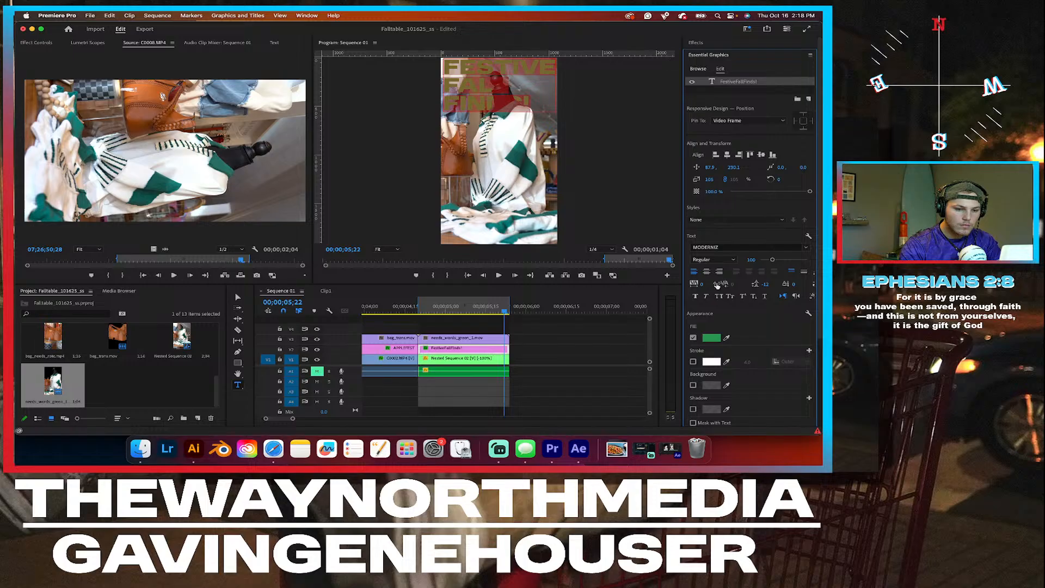
pyautogui.moveTo(703, 283); pyautogui.dragTo(735, 284)
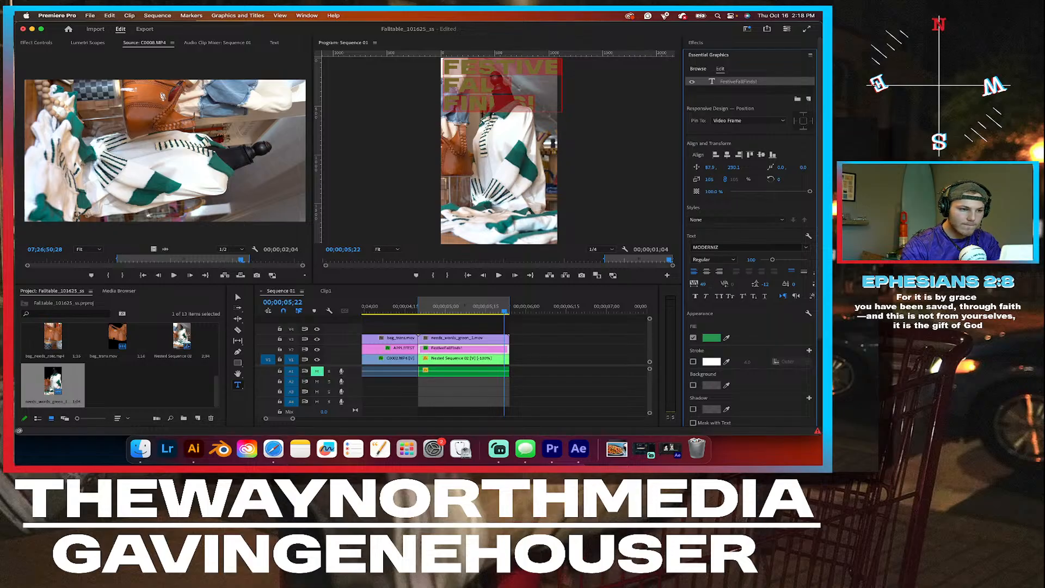
# Step: Shift the title layer horizontally to an X position of 74.9 and scrub back through the mannequin shot to check it
pyautogui.moveTo(709, 167); pyautogui.dragTo(693, 167)
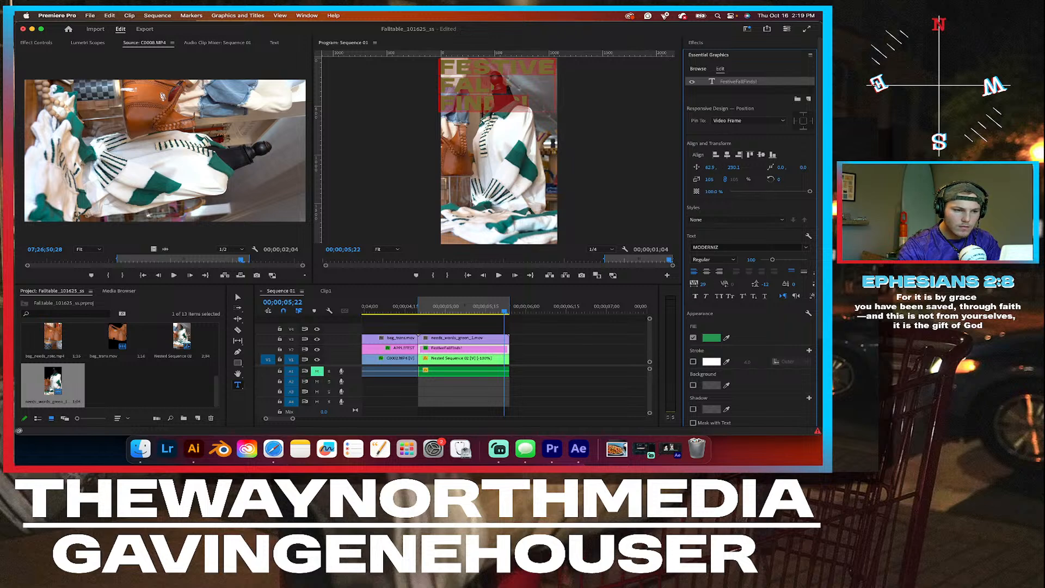
pyautogui.moveTo(712, 167); pyautogui.dragTo(718, 167)
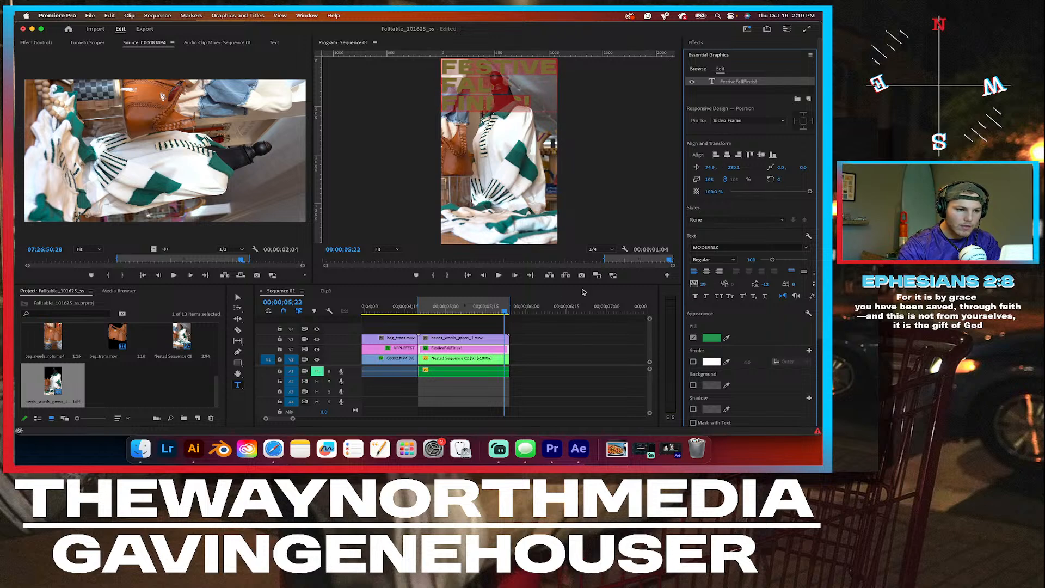
pyautogui.click(509, 331)
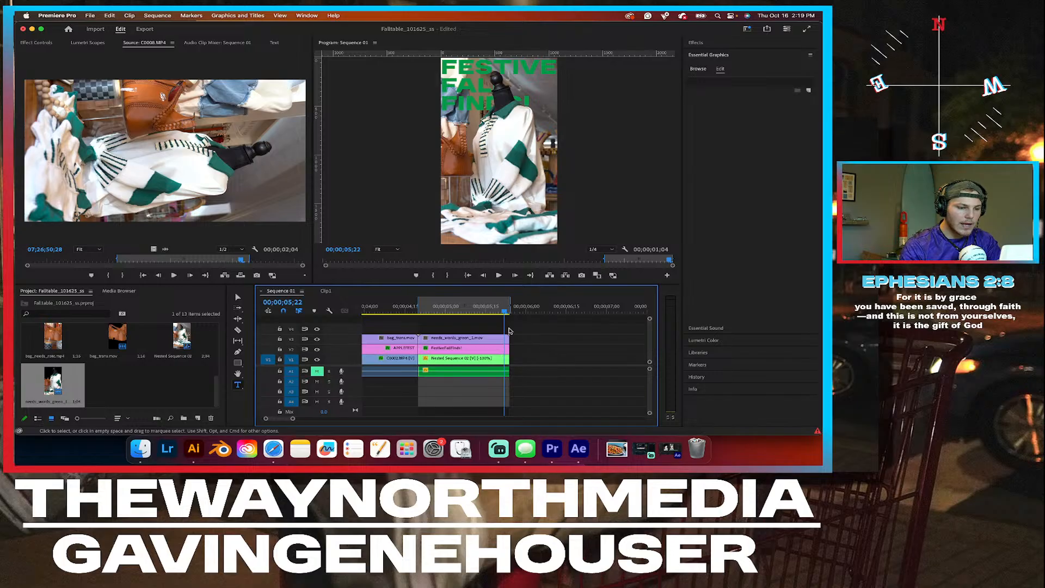
pyautogui.moveTo(467, 305)
pyautogui.mouseDown()
pyautogui.moveTo(420, 303)
pyautogui.moveTo(484, 312)
pyautogui.moveTo(449, 313)
pyautogui.mouseUp()
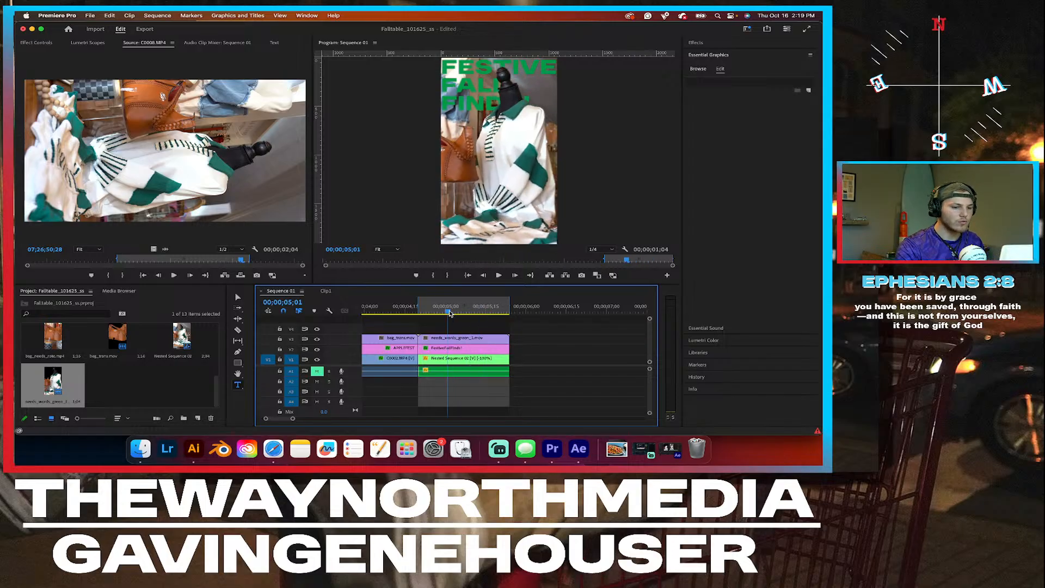
# Step: Import the Apple Donuts lyric video MP4 from Finder's Downloads folder into the project and open it for source preview
pyautogui.click(141, 448)
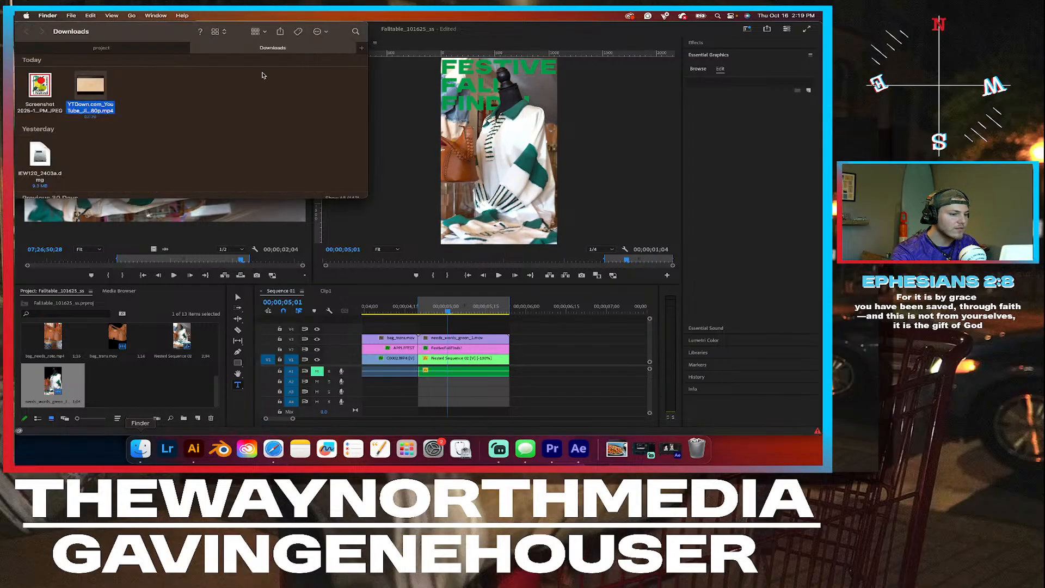
pyautogui.moveTo(102, 87); pyautogui.dragTo(130, 385)
pyautogui.click(164, 390)
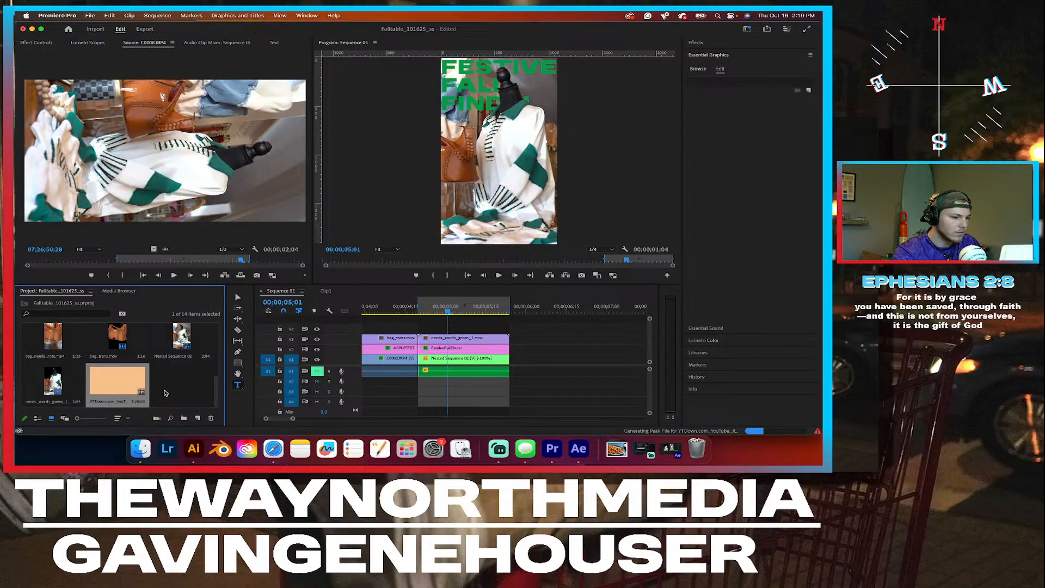
pyautogui.doubleClick(115, 385)
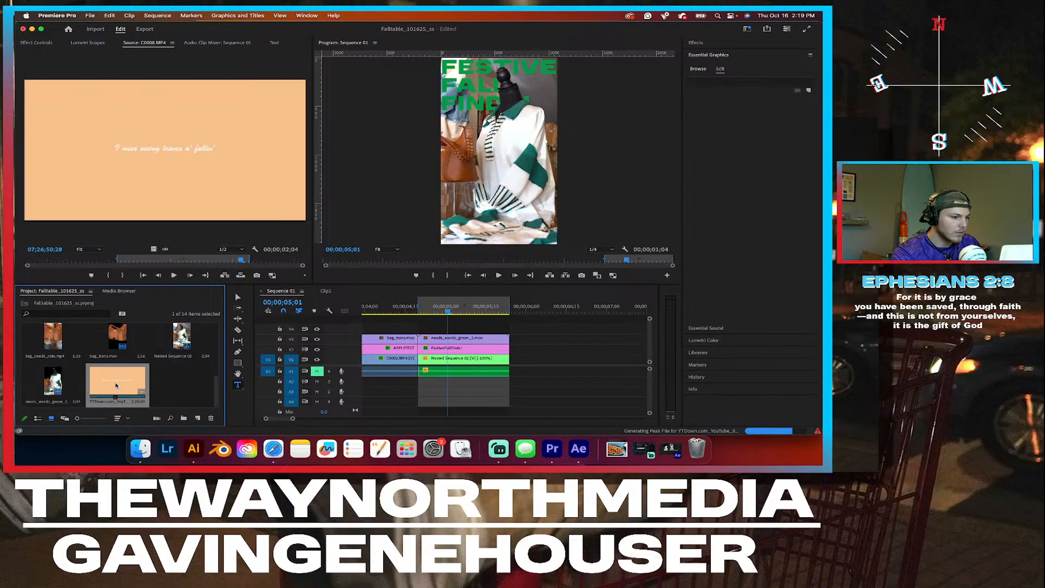
# Step: Audition the lyric video and mark its excerpt from 00:01:13:06, just before "I miss apple donuts callin'", to 00:01:28:19
pyautogui.click(174, 276)
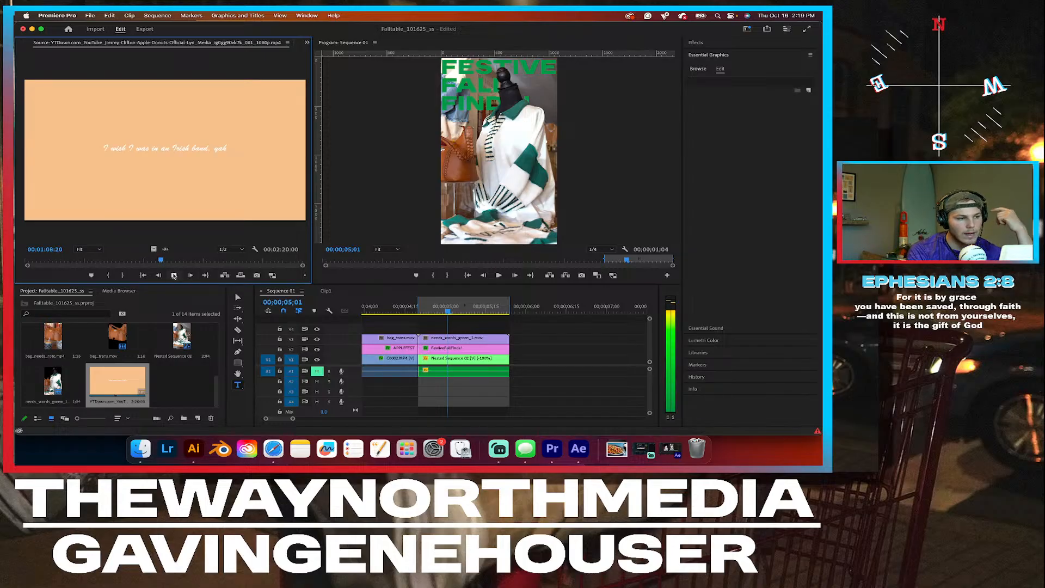
pyautogui.click(173, 276)
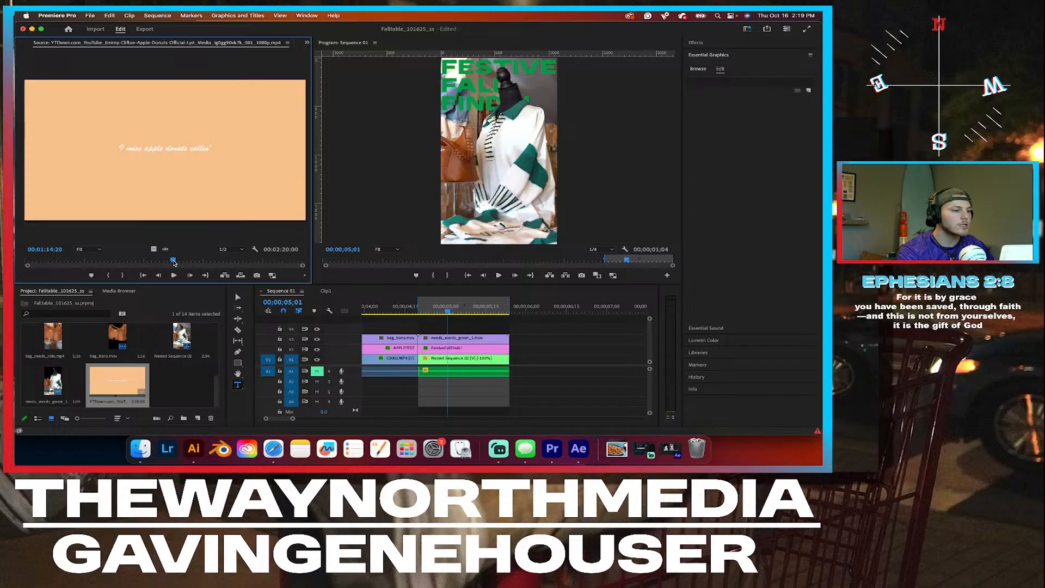
pyautogui.moveTo(174, 264); pyautogui.dragTo(170, 261)
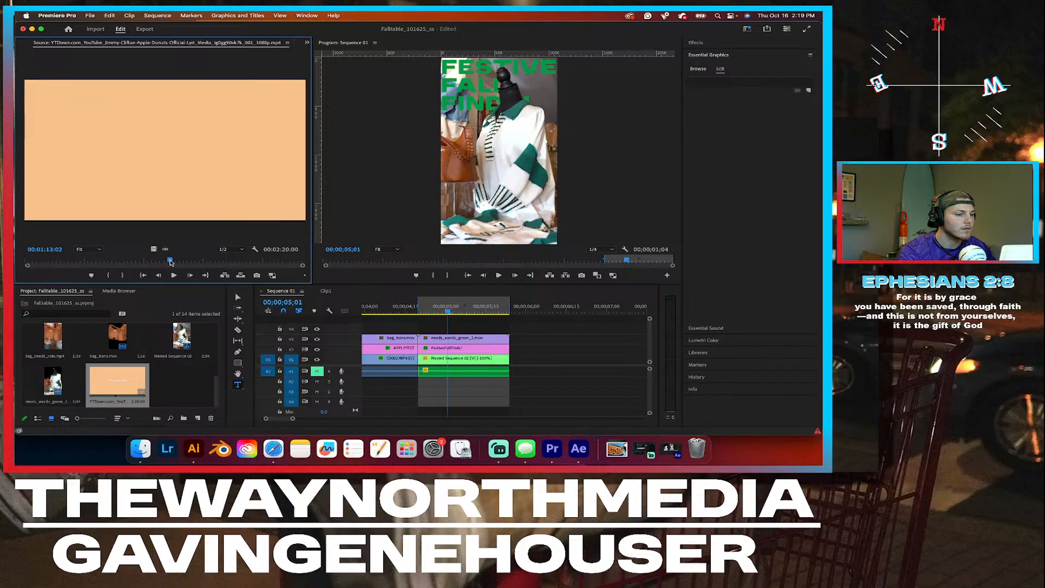
pyautogui.click(173, 276)
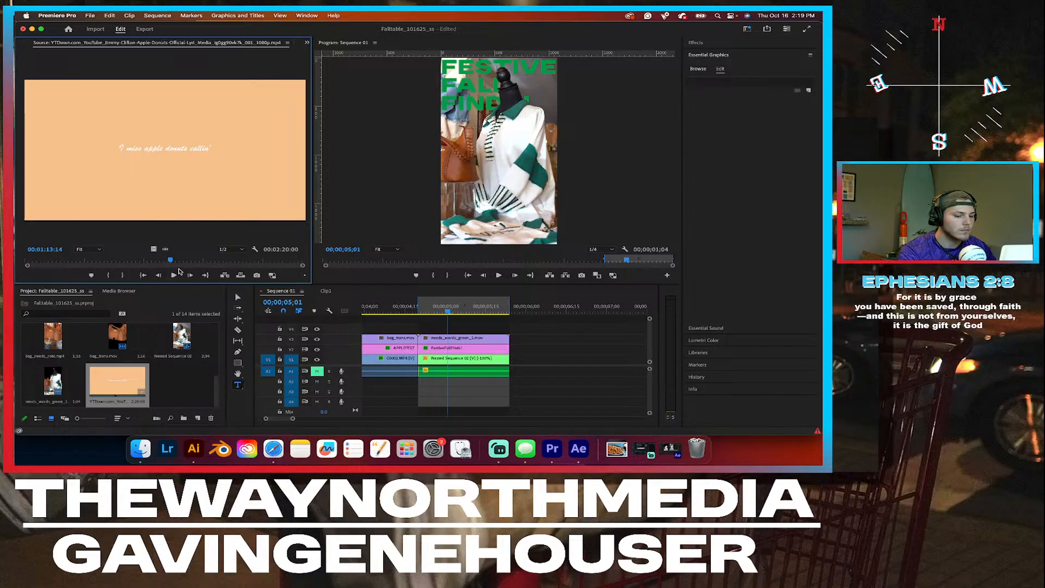
pyautogui.press('Left')
pyautogui.press('Left')
pyautogui.press('Left')
pyautogui.press('Left')
pyautogui.press('Left')
pyautogui.press('Left')
pyautogui.press('Left')
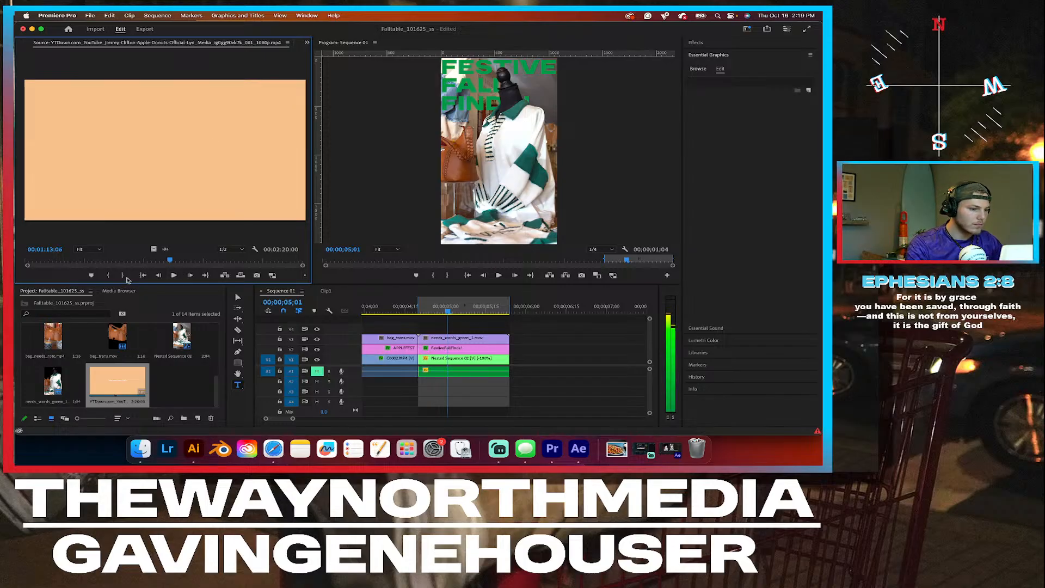
pyautogui.click(108, 276)
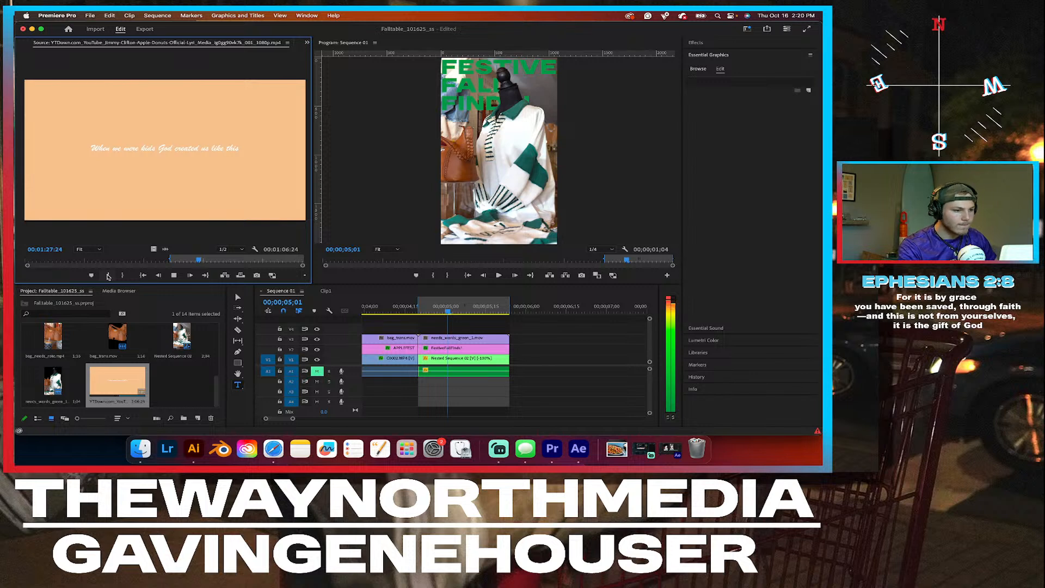
pyautogui.press('space')
pyautogui.click(108, 275)
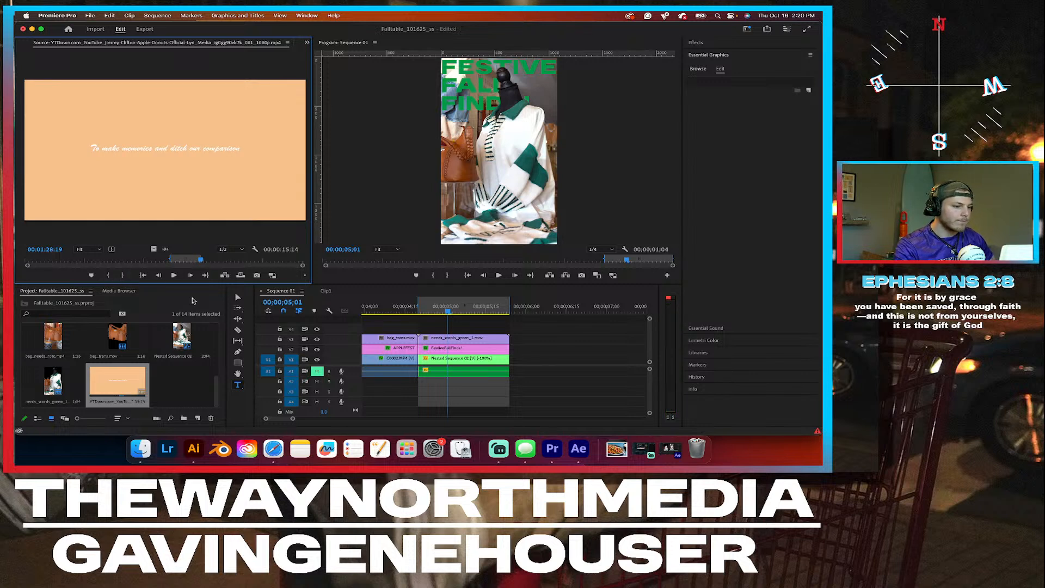
# Step: Add the marked lyric video excerpt to the sequence on tracks V4 and A4, starting at 00;00;00;00
pyautogui.moveTo(117, 381); pyautogui.dragTo(514, 401)
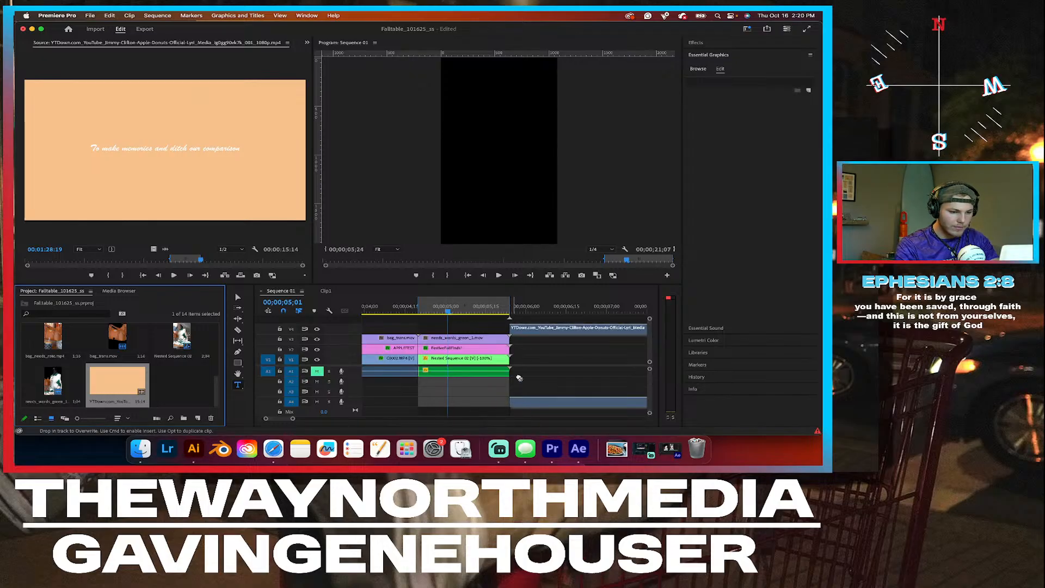
pyautogui.scroll(-3, 523, 360)
pyautogui.scroll(-2, 523, 360)
pyautogui.moveTo(531, 333); pyautogui.dragTo(362, 309)
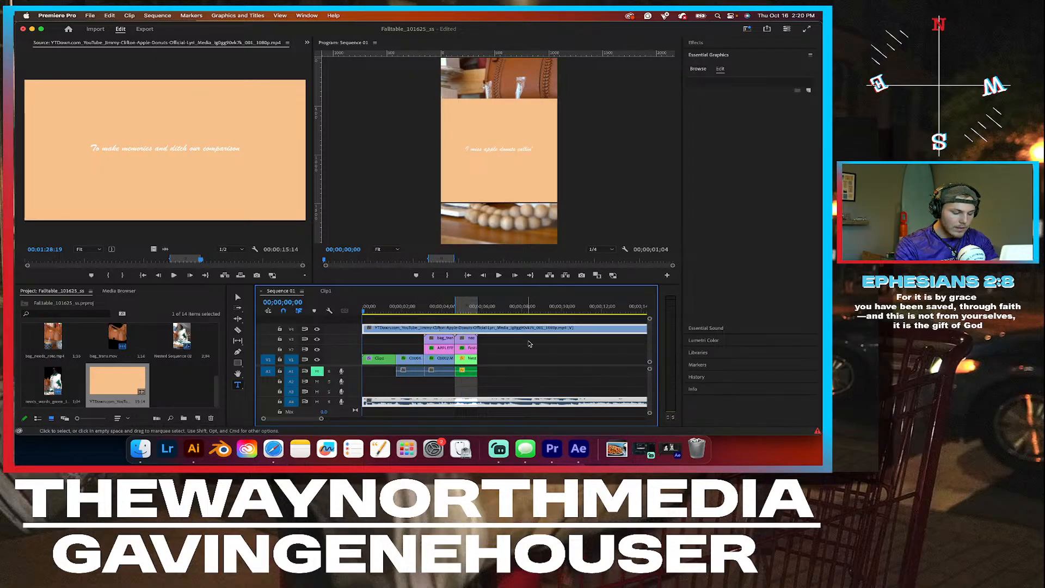
# Step: Unlink the lyric video's audio, delete its video portion, and move the song audio up to track A2
pyautogui.rightClick(509, 327)
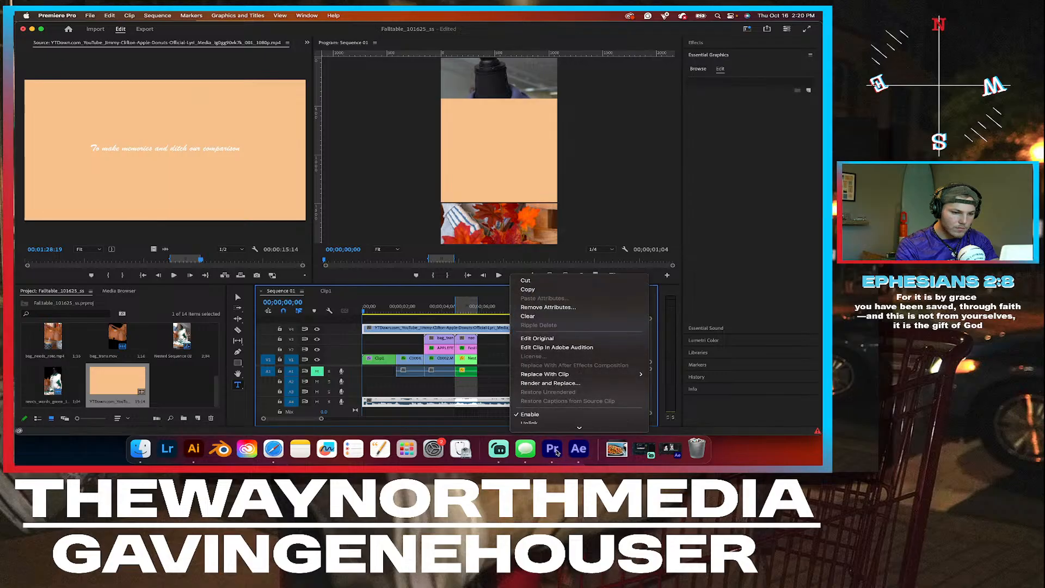
pyautogui.click(534, 361)
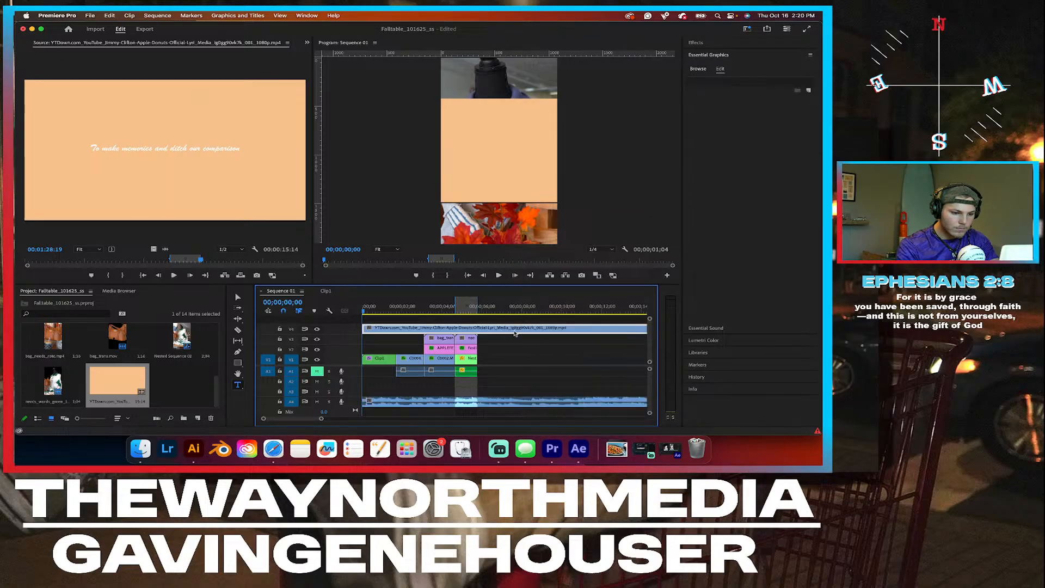
pyautogui.press('Delete')
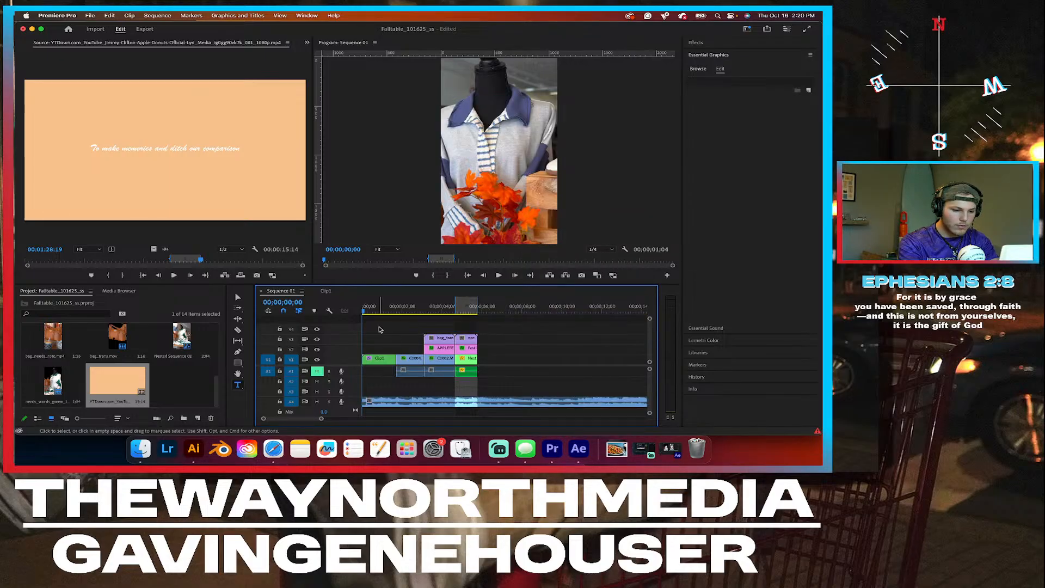
pyautogui.moveTo(437, 403); pyautogui.dragTo(439, 382)
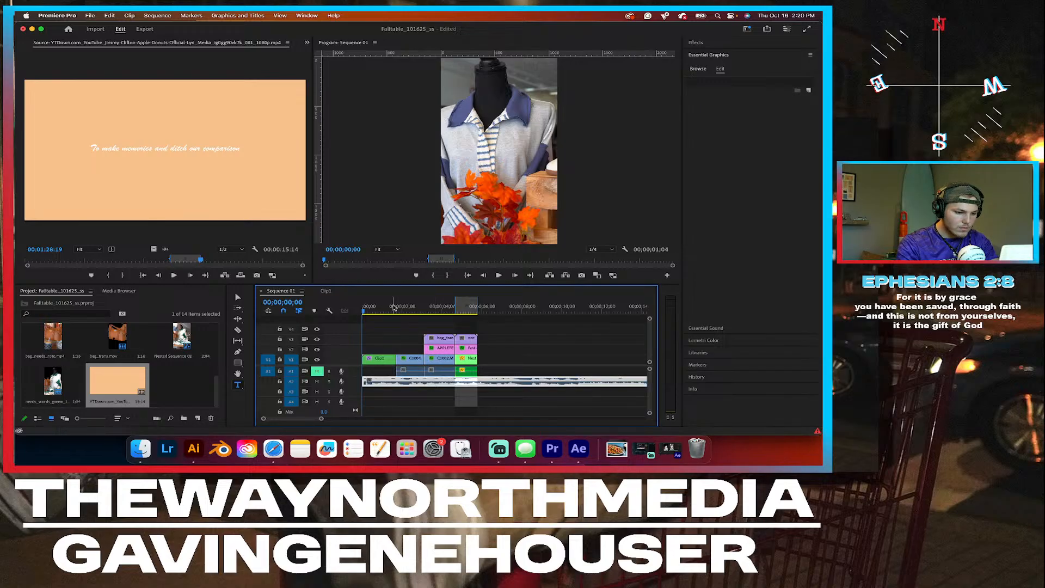
# Step: Play the sequence from the start to review how the song fits the cuts and titles, and restart playback from the beginning
pyautogui.scroll(5, 383, 377)
pyautogui.hscroll(-4, 383, 376)
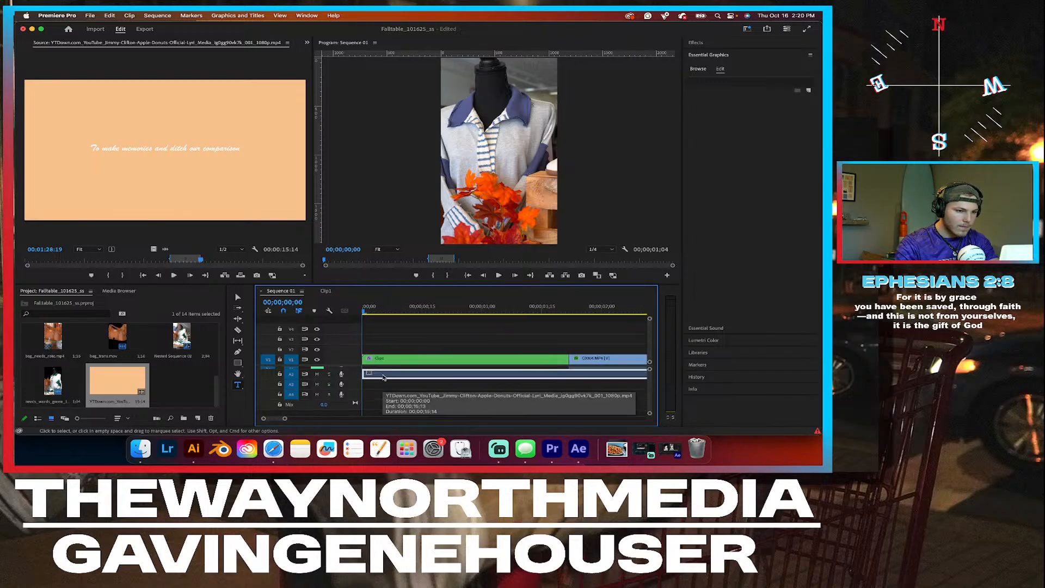
pyautogui.press('space')
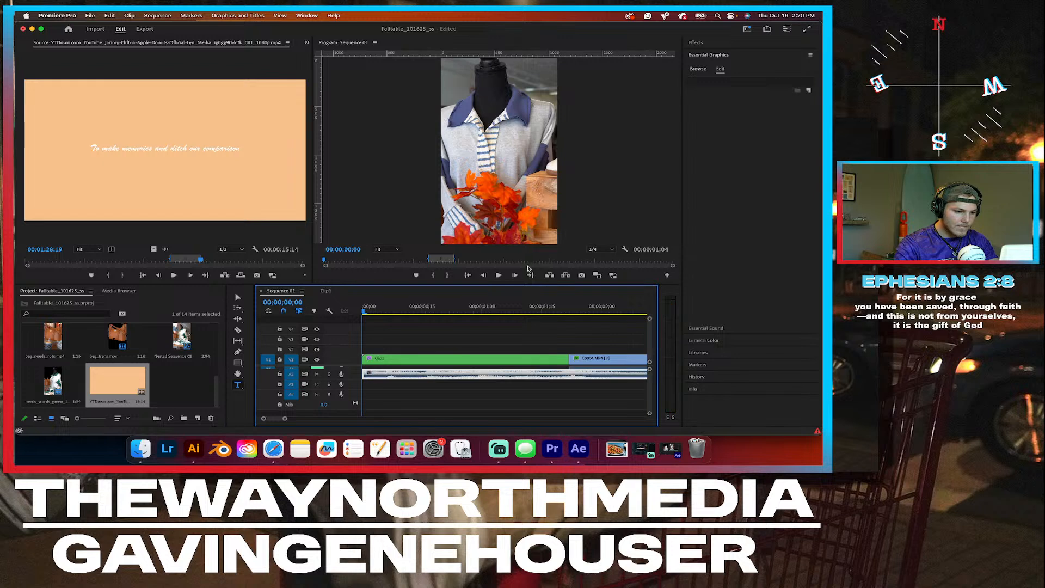
pyautogui.click(499, 275)
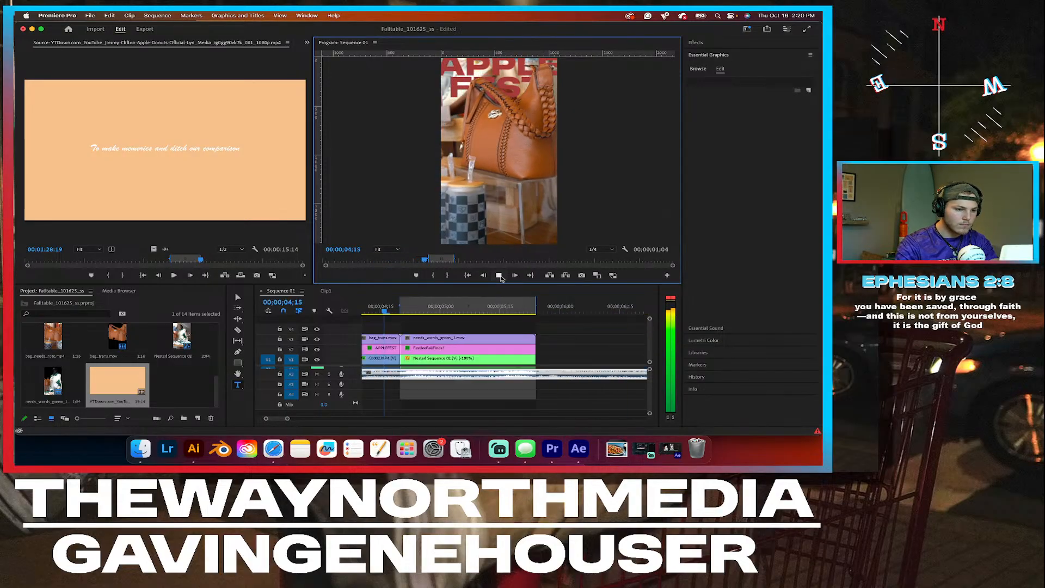
pyautogui.click(499, 276)
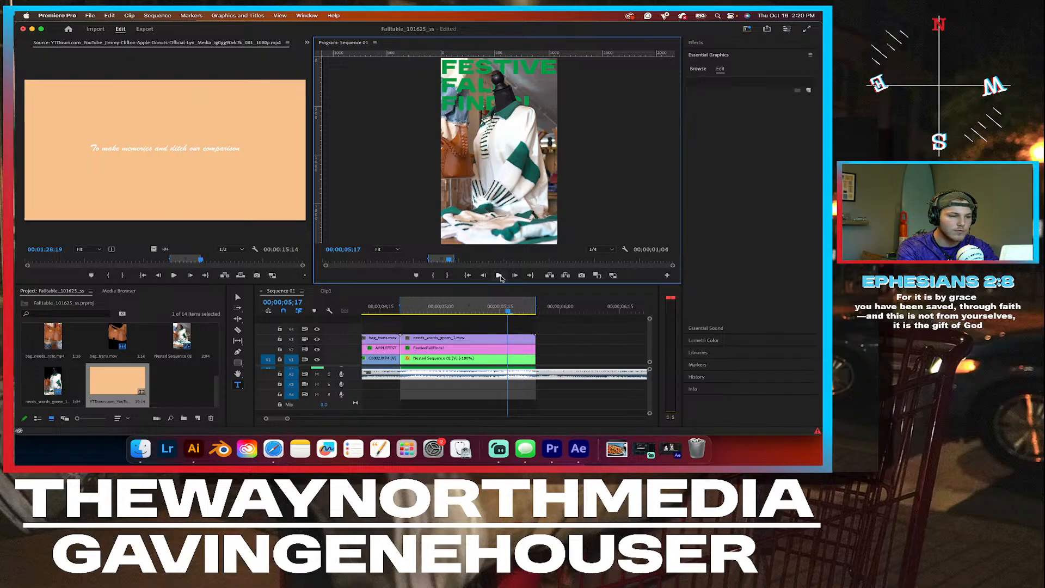
pyautogui.hscroll(-3, 457, 323)
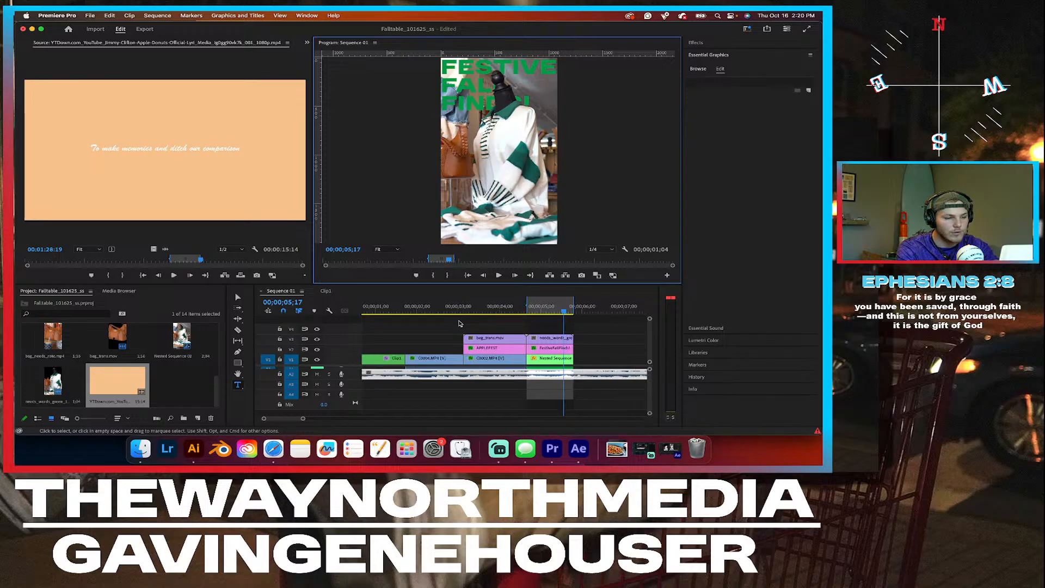
pyautogui.hscroll(-1, 478, 316)
pyautogui.click(495, 308)
pyautogui.press('Home')
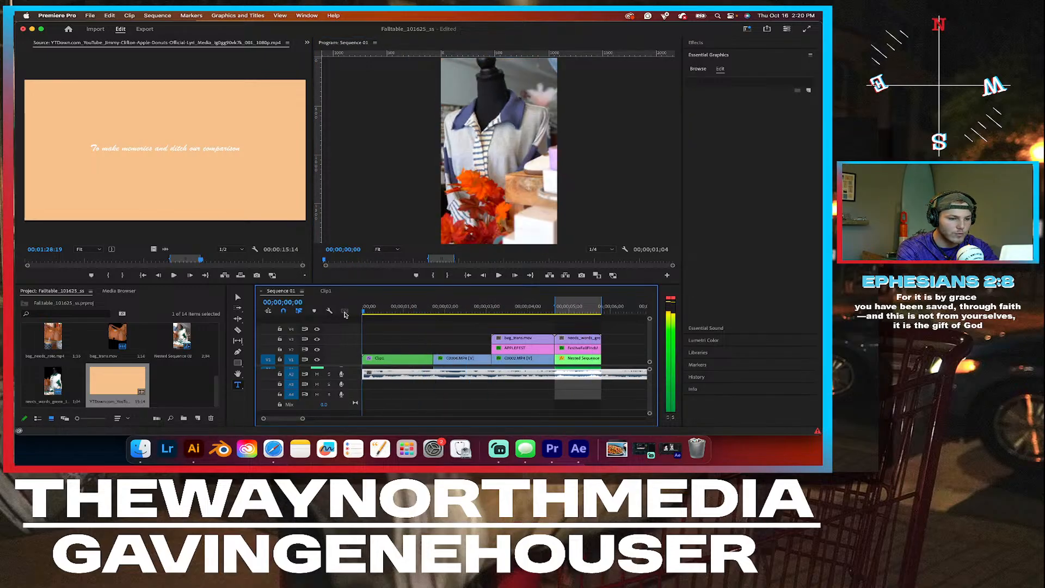
# Step: Extend the sequence's marked range back to its start, save the project, and render the range from In to Out
pyautogui.click(499, 275)
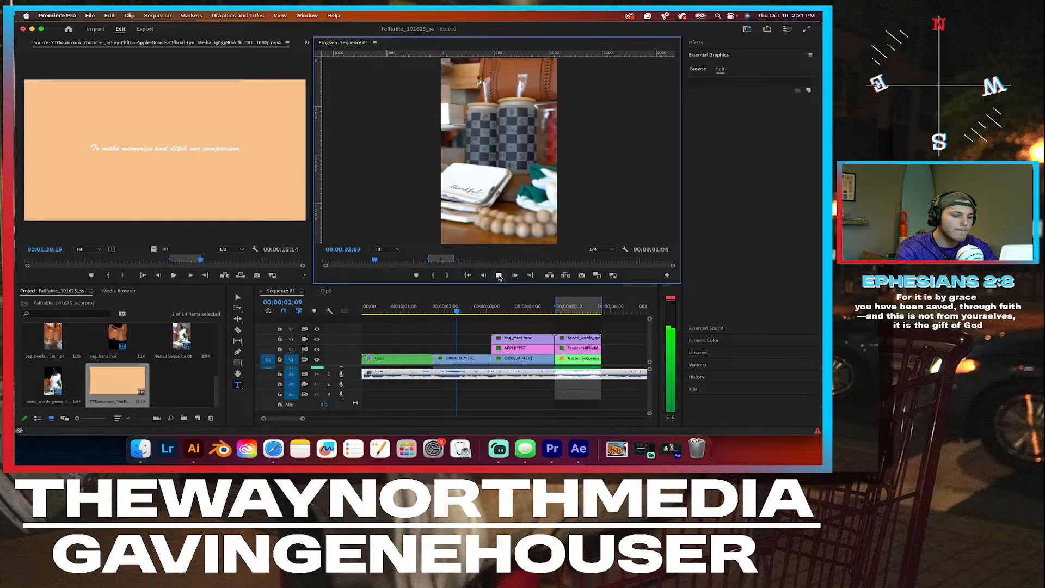
pyautogui.click(498, 275)
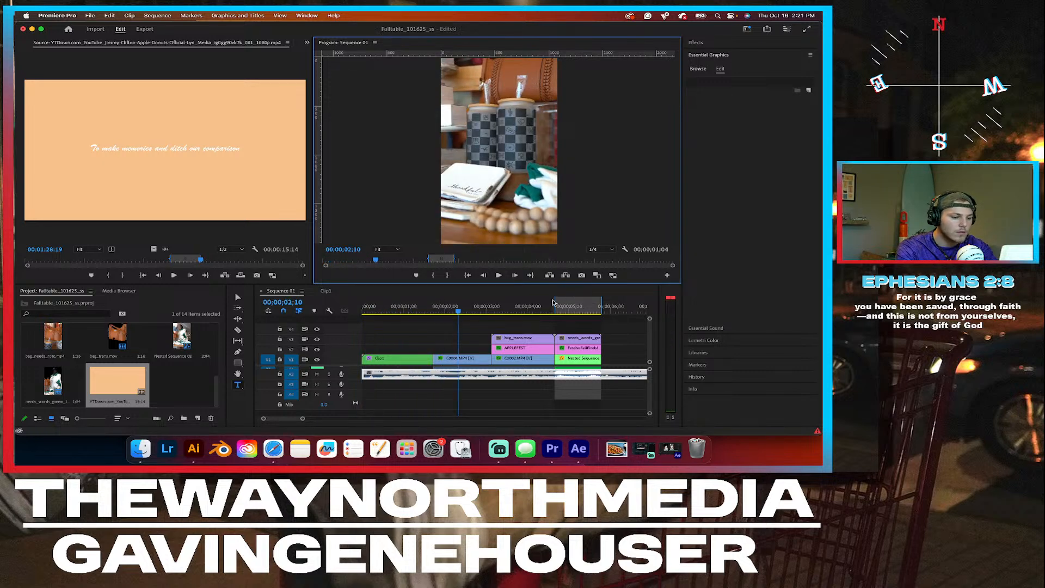
pyautogui.moveTo(555, 306); pyautogui.dragTo(305, 312)
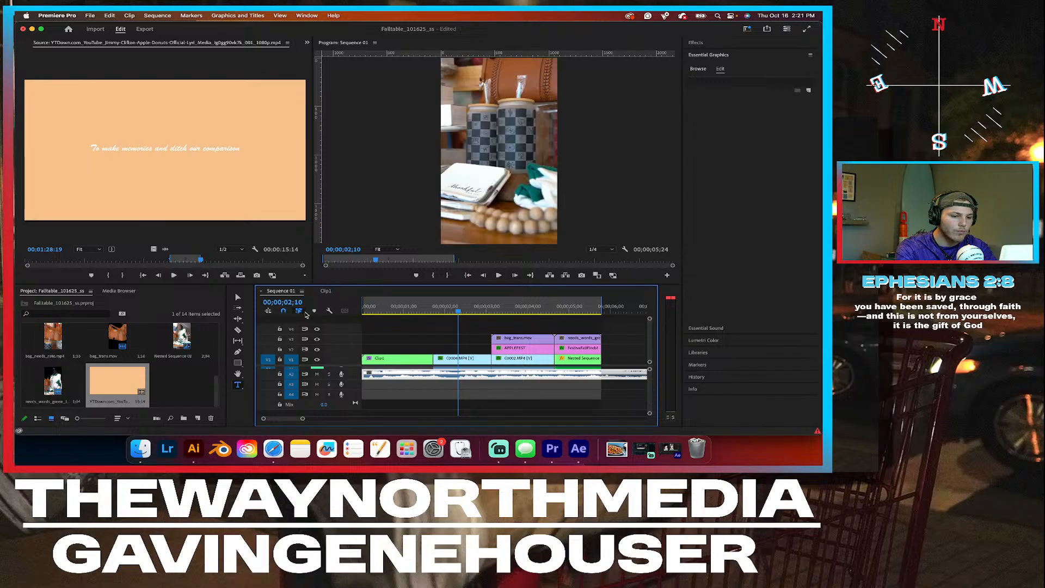
pyautogui.press('super+s')
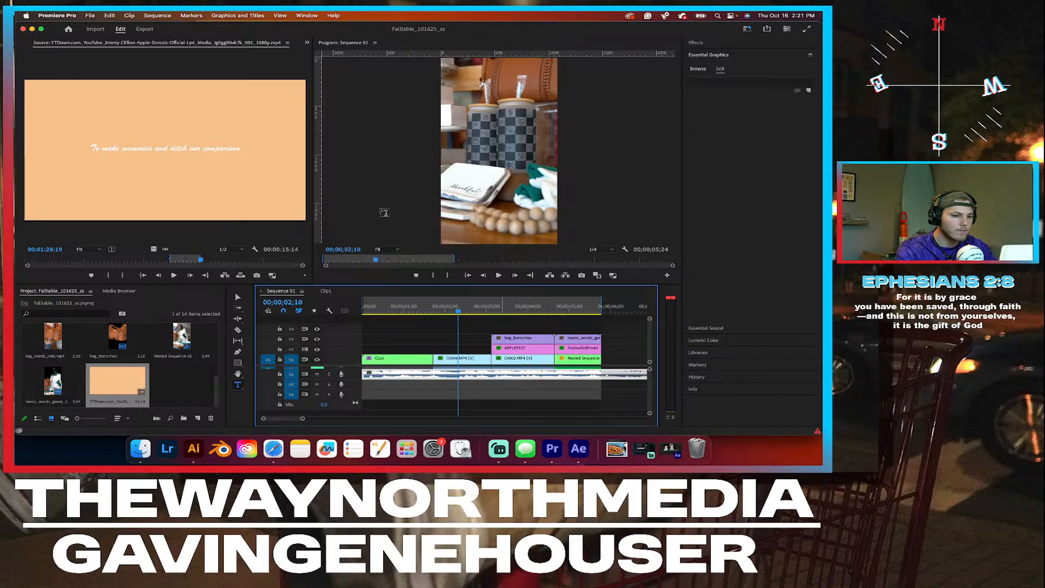
pyautogui.click(158, 16)
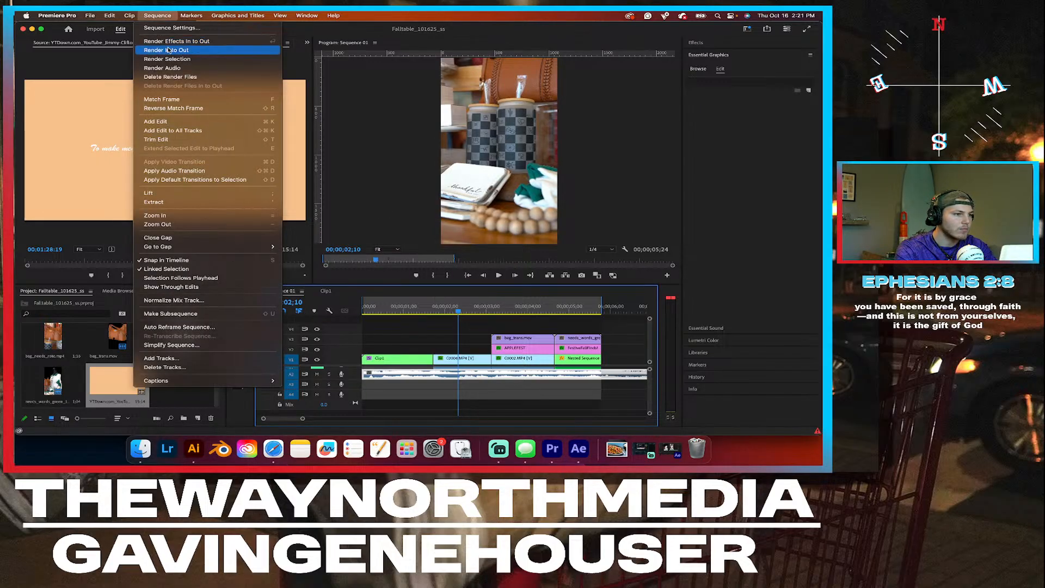
pyautogui.click(184, 51)
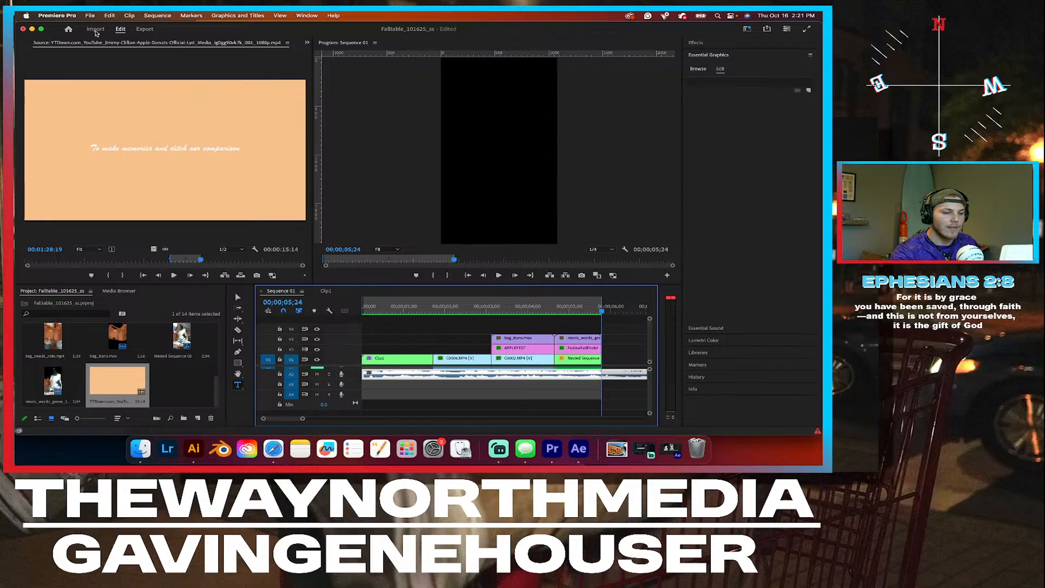
# Step: Replay the rendered sequence from about 00;00;02;23 to review the APPLE FEST and festive fall finds titles against the song
pyautogui.click(478, 311)
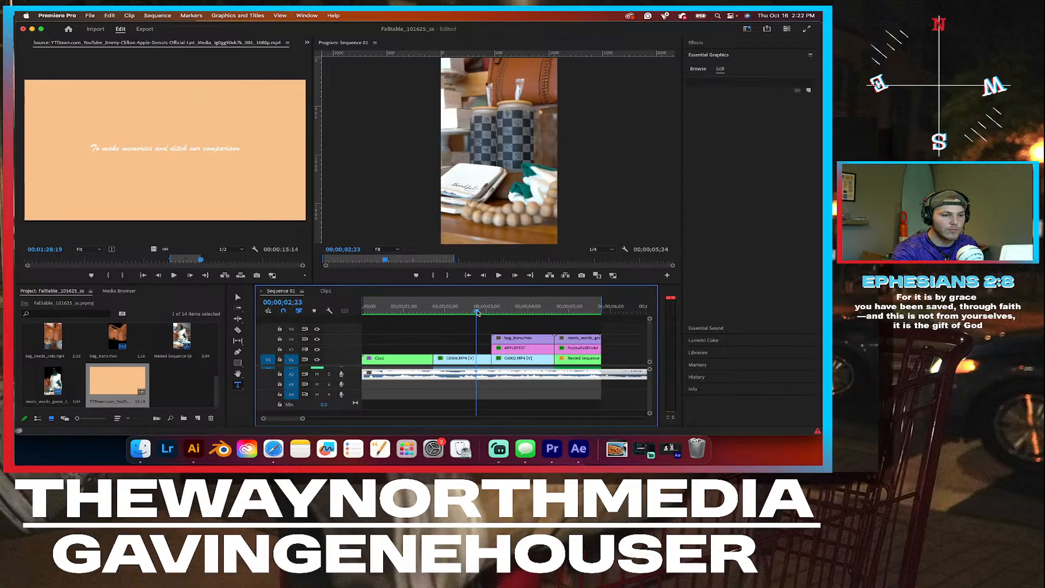
pyautogui.press('space')
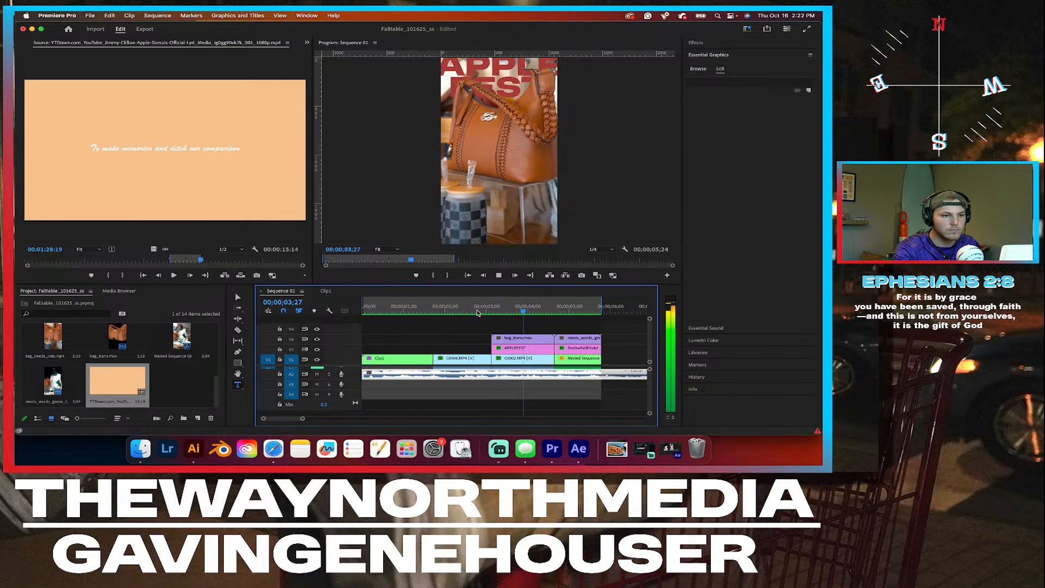
pyautogui.click(477, 312)
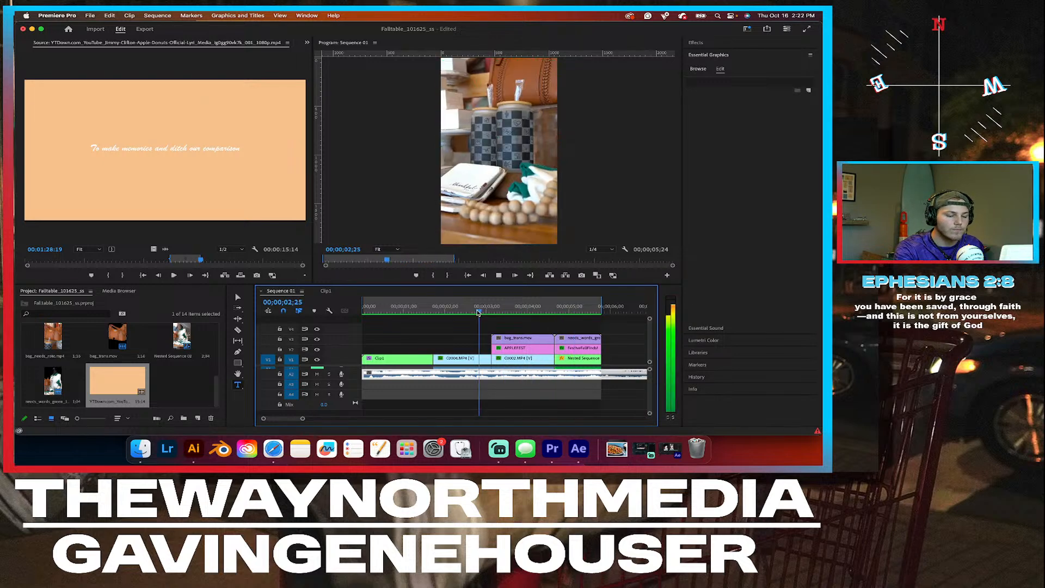
pyautogui.press('space')
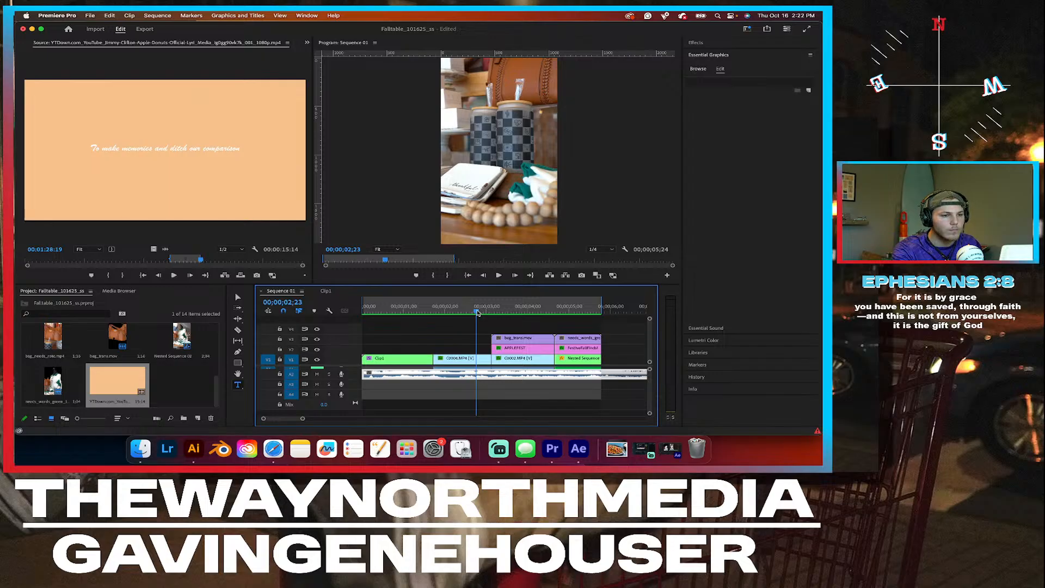
pyautogui.press('space')
pyautogui.click(477, 311)
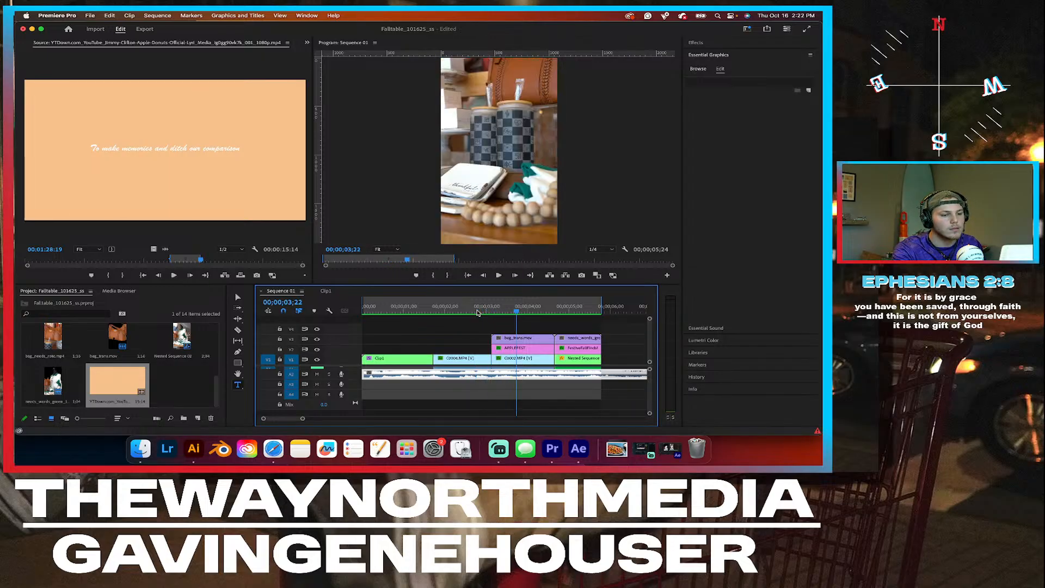
pyautogui.press('space')
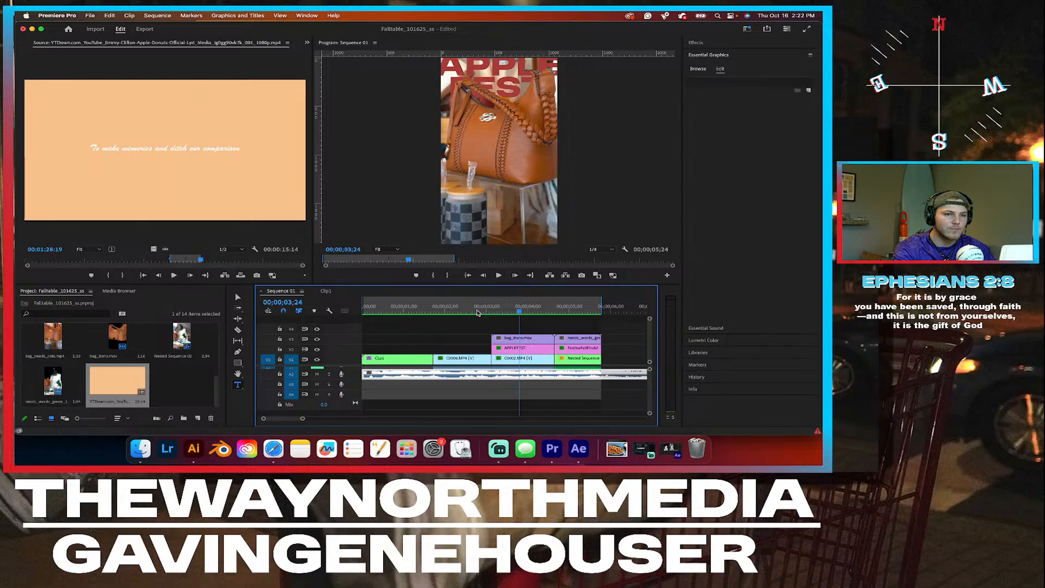
pyautogui.press('space')
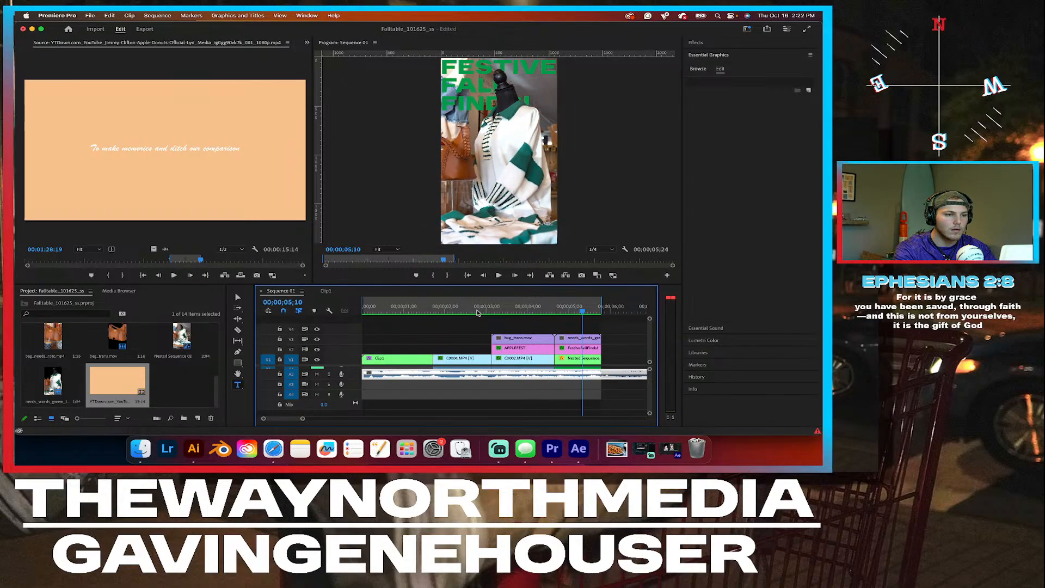
# Step: Bring up the effect controls in place of the lyric video's source preview
pyautogui.scroll(-3, 517, 348)
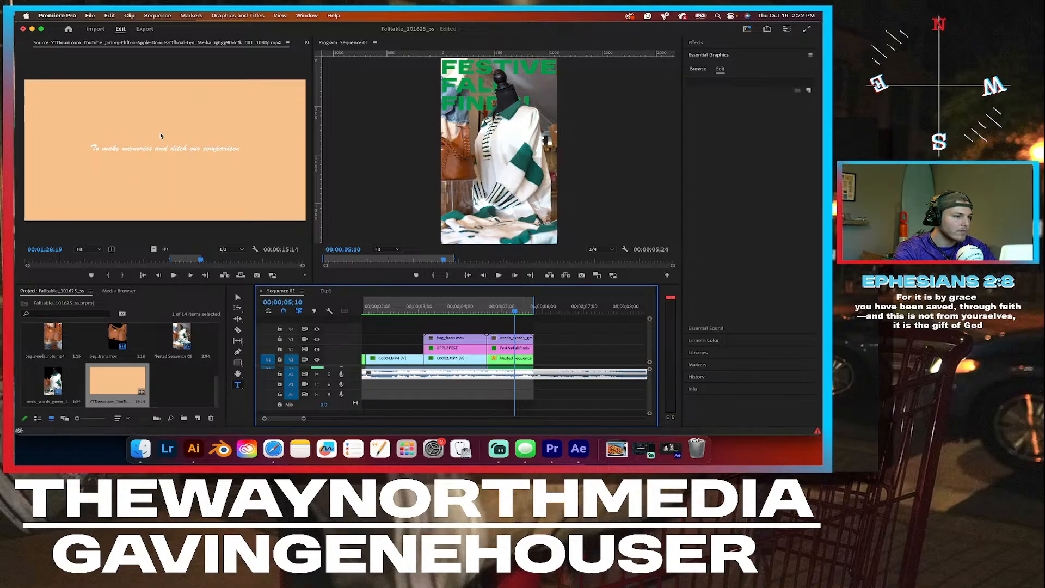
pyautogui.scroll(-2, 258, 46)
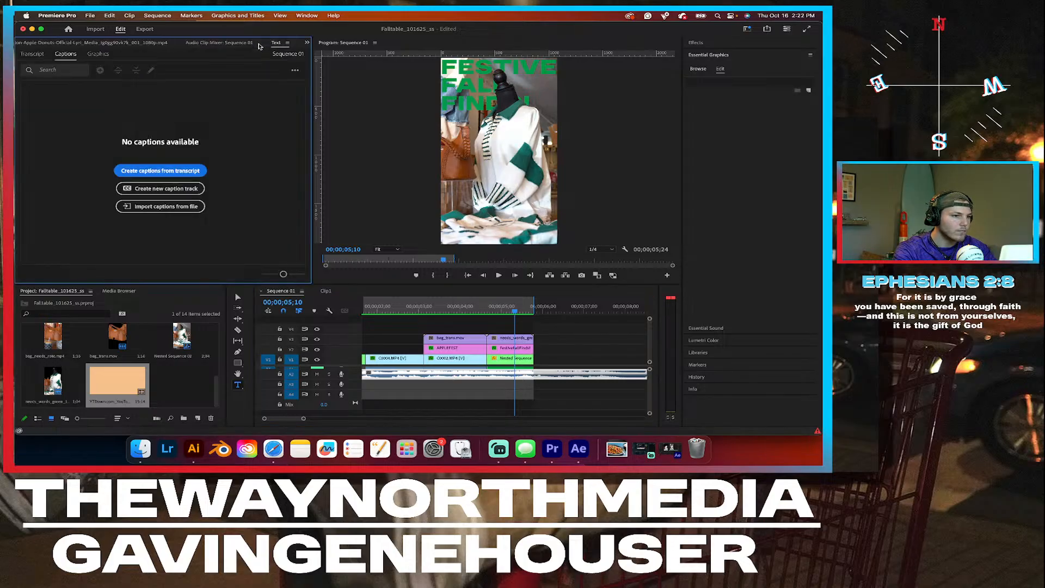
pyautogui.click(227, 45)
pyautogui.click(126, 45)
pyautogui.scroll(2, 126, 45)
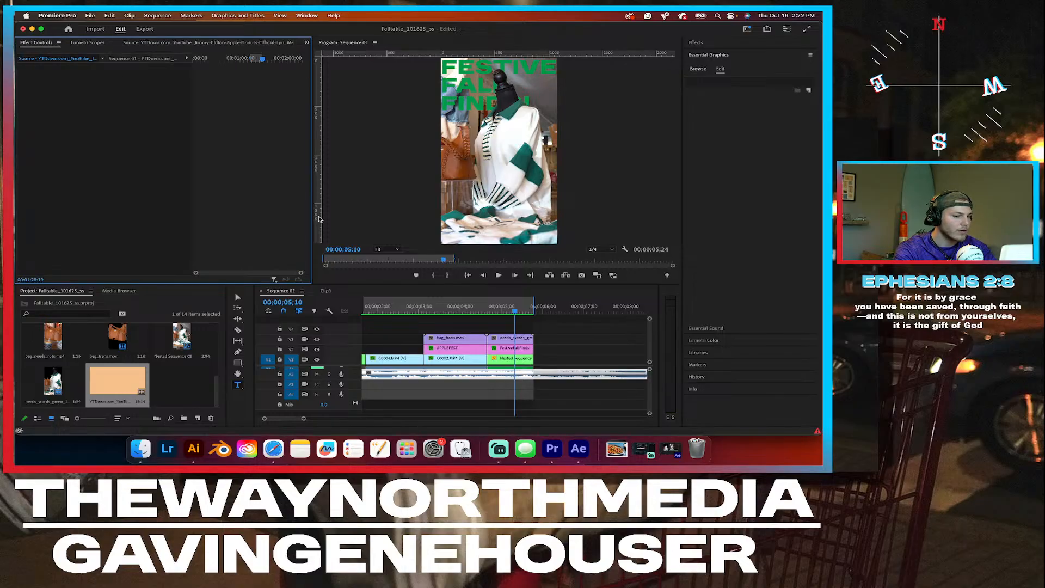
# Step: Turn off level keyframing on the music clip and set its volume level to -5 dB
pyautogui.click(547, 372)
pyautogui.click(546, 371)
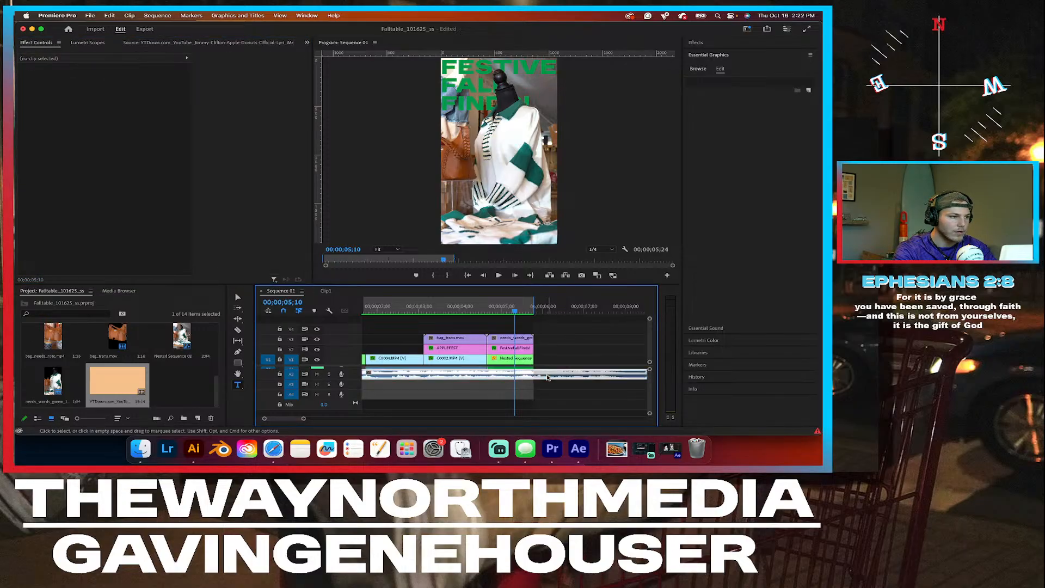
pyautogui.click(21, 76)
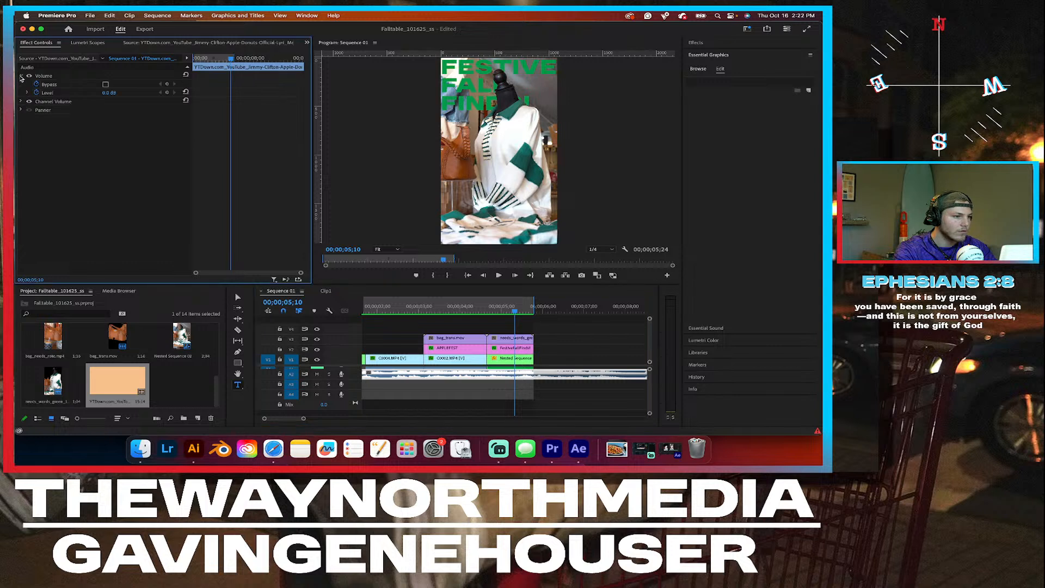
pyautogui.click(36, 93)
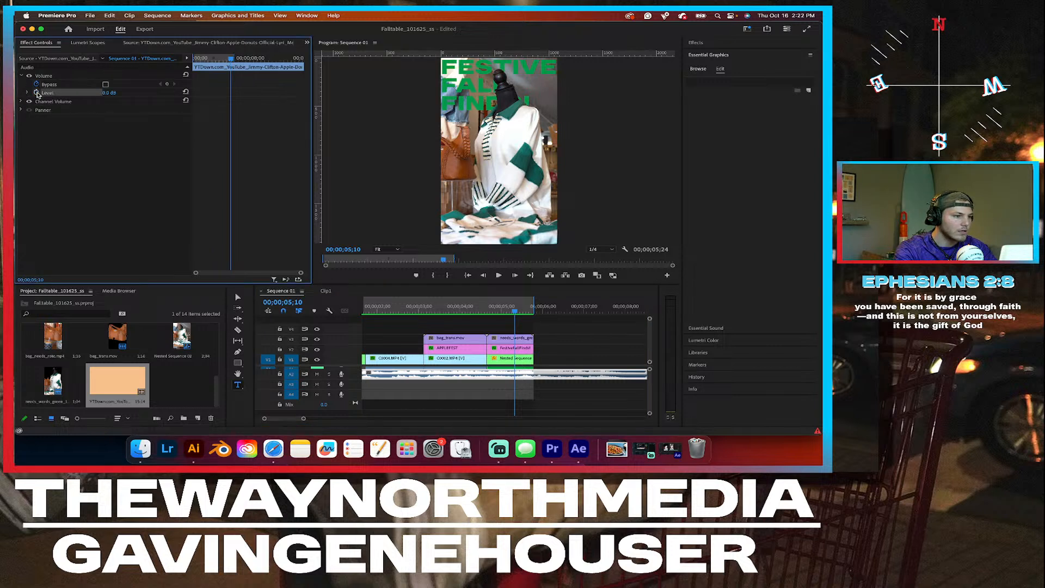
pyautogui.click(110, 93)
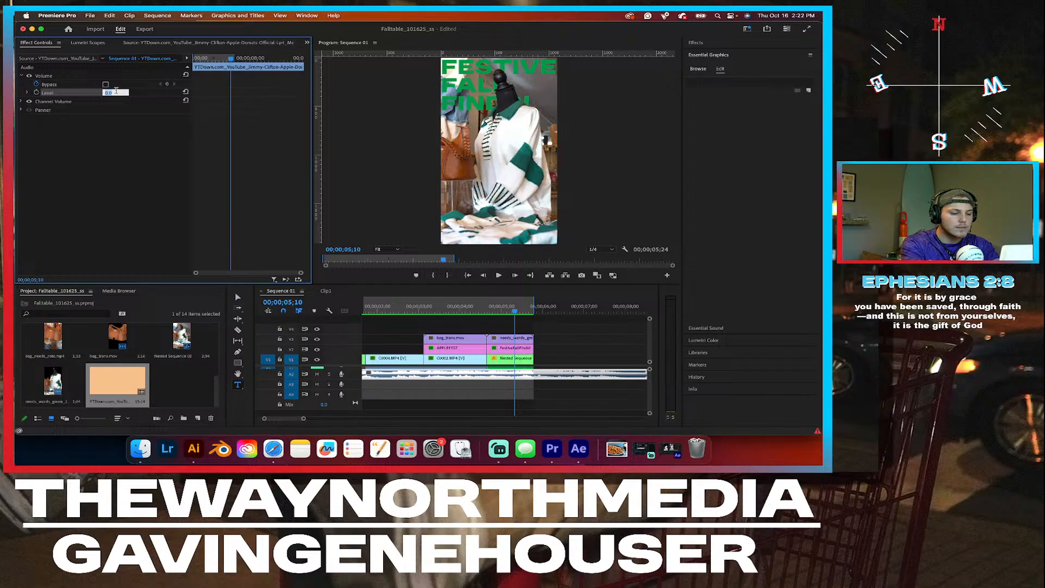
pyautogui.write('-5')
pyautogui.press('Return')
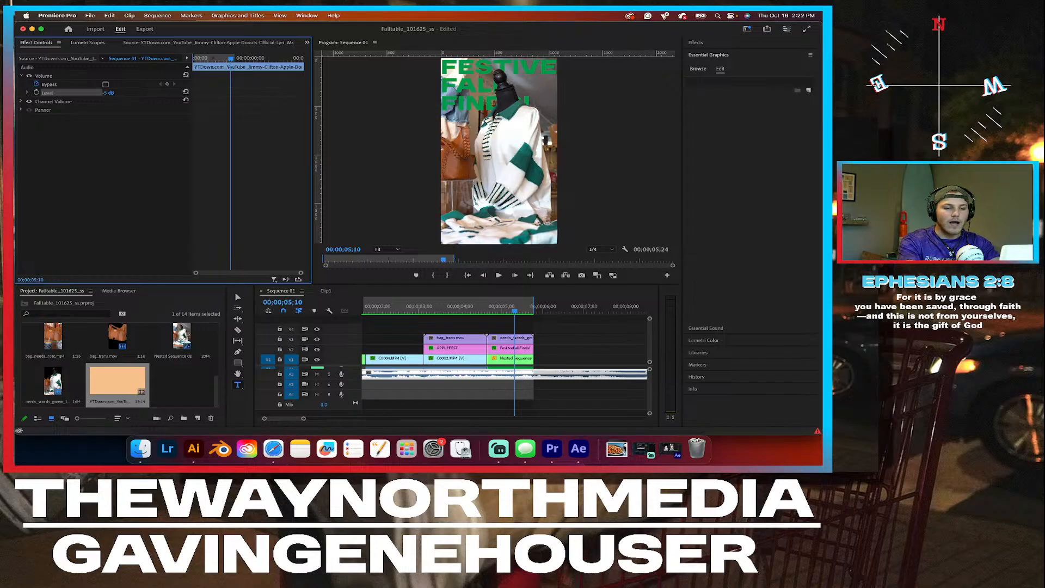
# Step: Play the sequence from the beginning to check the music volume, and return to the mannequin shot near its end
pyautogui.moveTo(416, 306); pyautogui.dragTo(283, 304)
pyautogui.press('space')
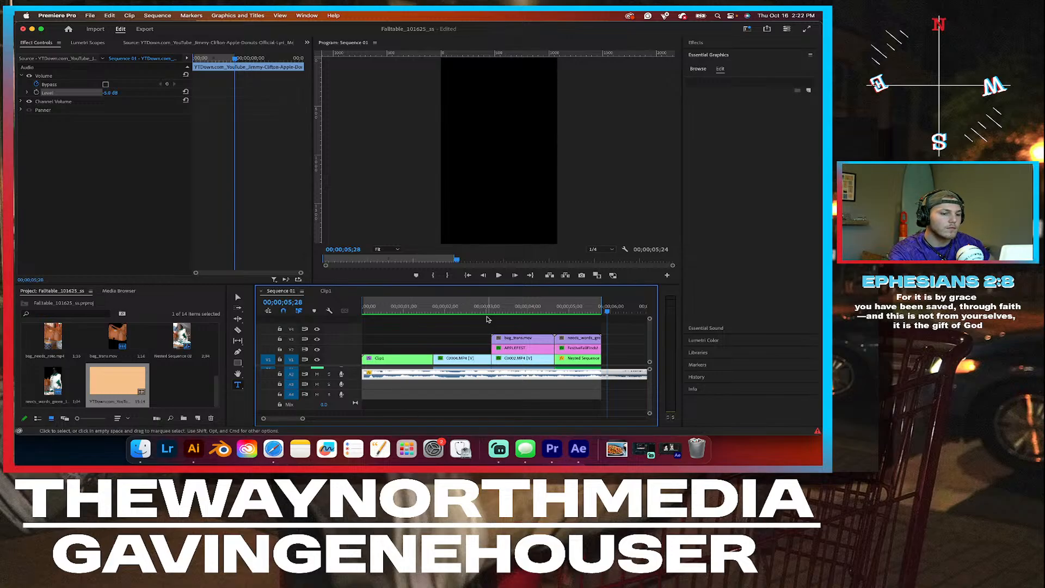
pyautogui.hscroll(3, 486, 318)
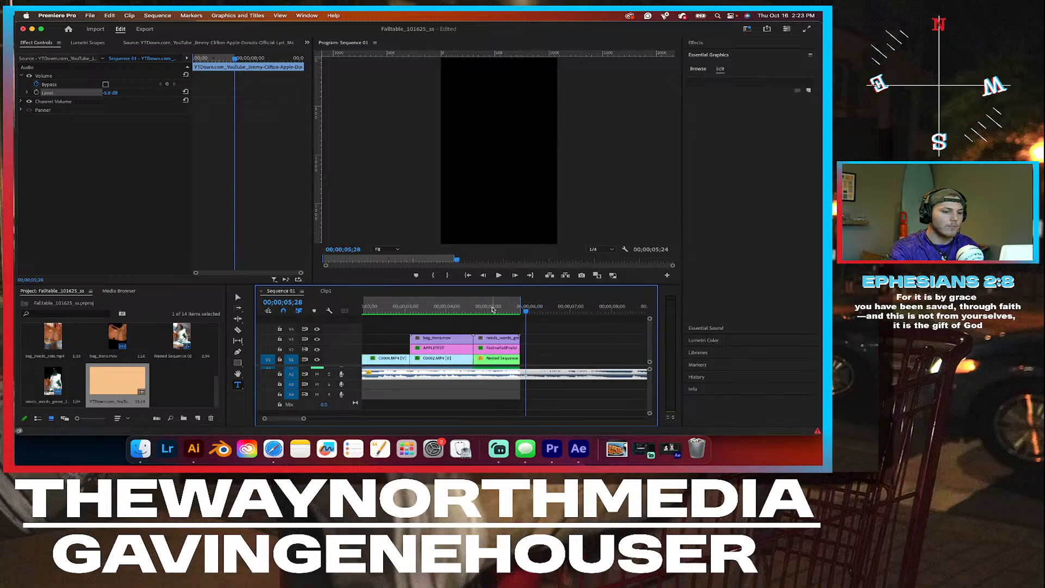
pyautogui.click(492, 309)
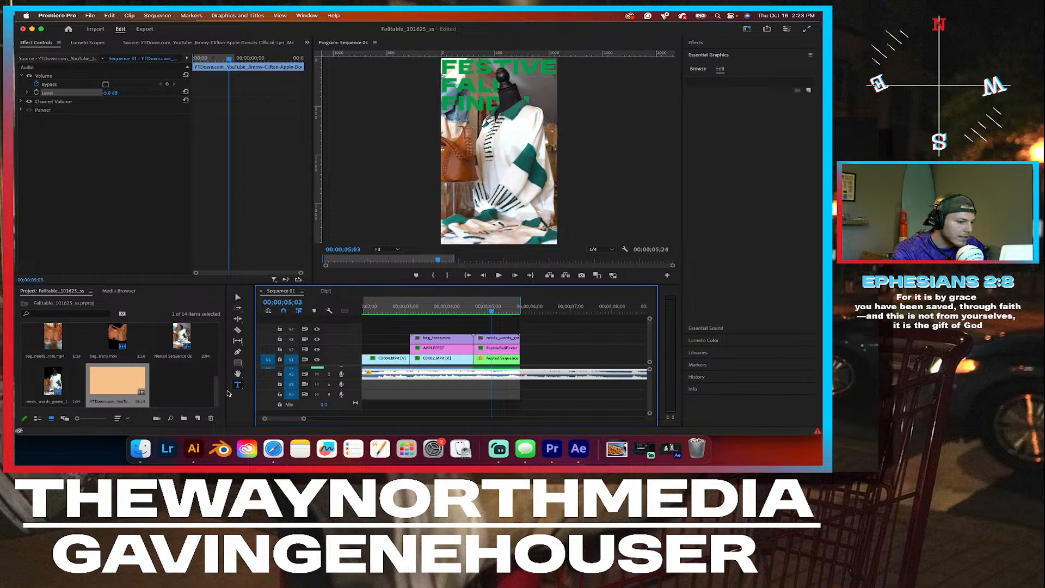
# Step: Delete the bag_needs_roto clip from the project
pyautogui.moveTo(216, 391); pyautogui.dragTo(216, 378)
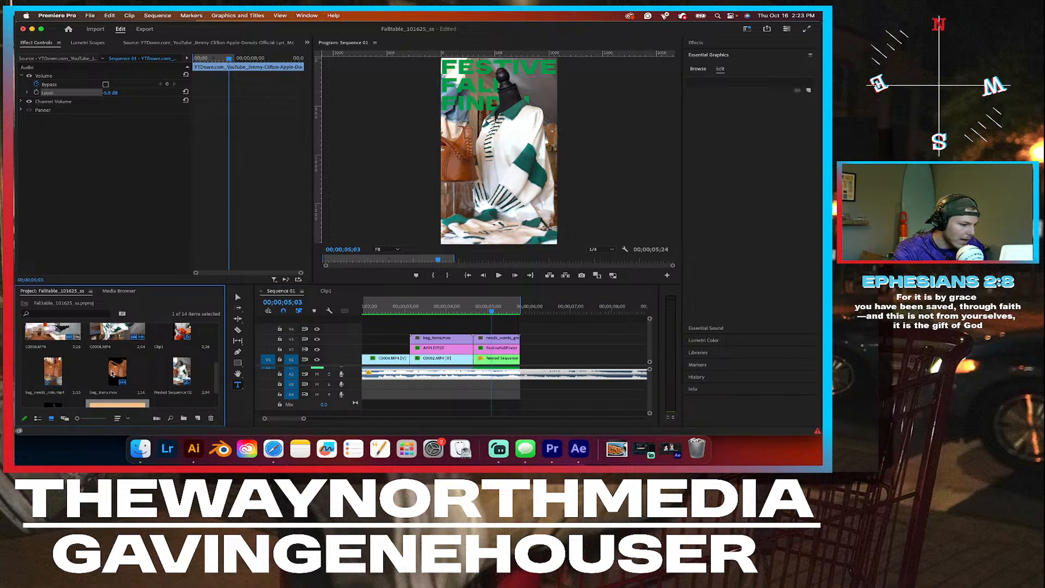
pyautogui.scroll(-2, 42, 337)
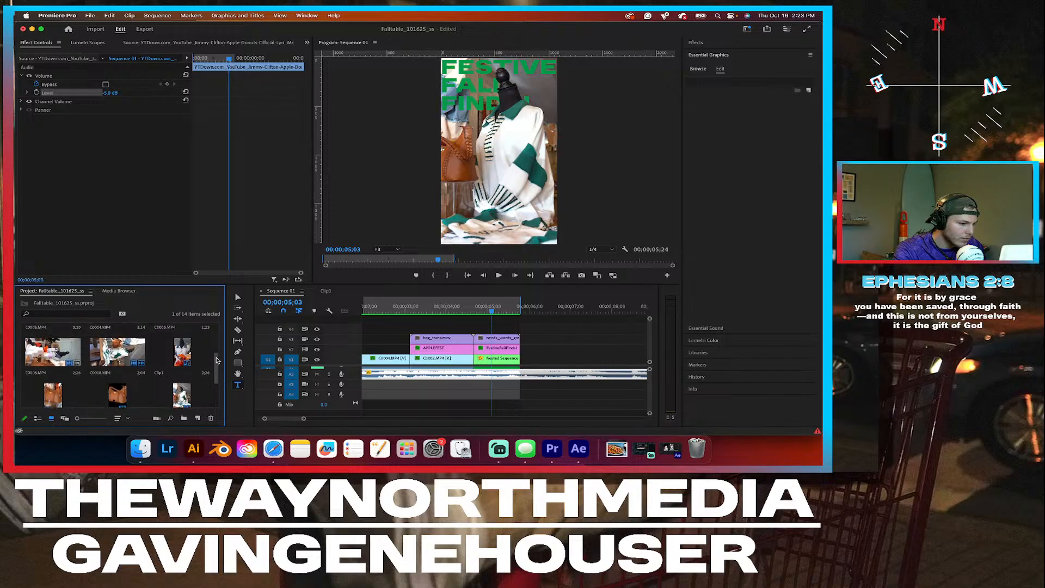
pyautogui.click(43, 338)
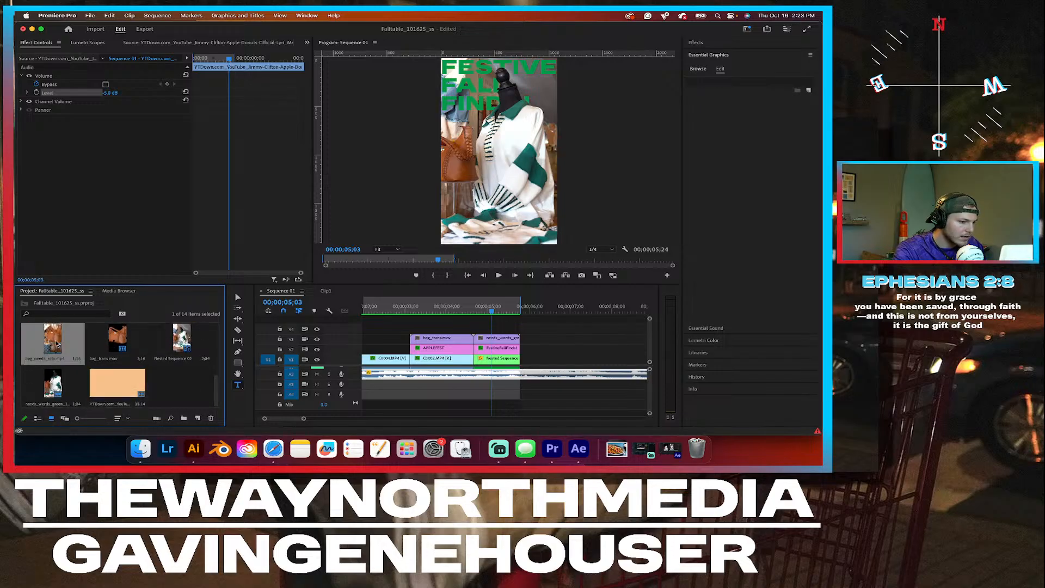
pyautogui.rightClick(38, 340)
pyautogui.click(62, 346)
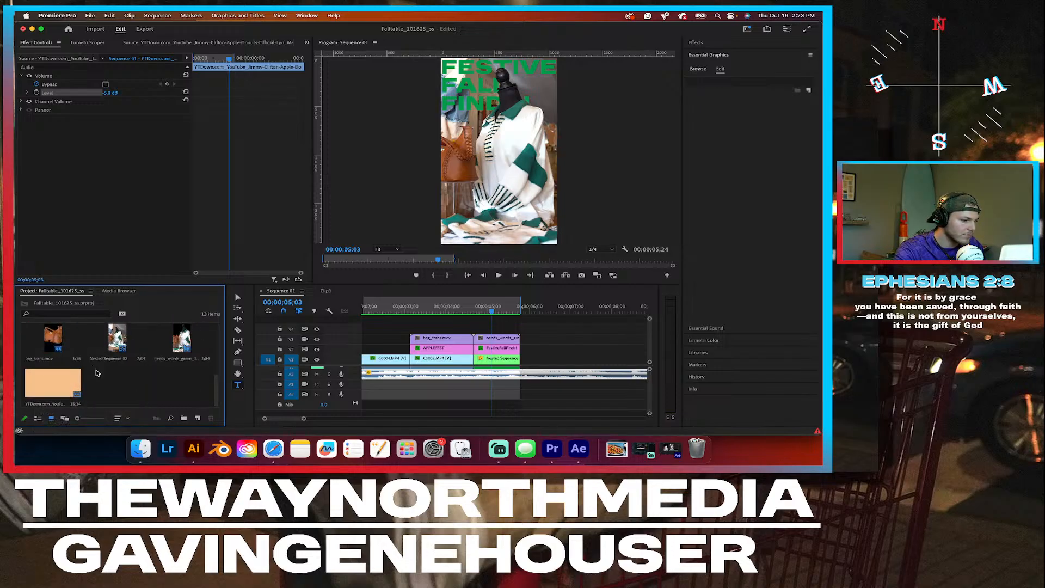
# Step: Place C0003.MP4 from the project on video track V4 at the end of the existing edit
pyautogui.moveTo(216, 384); pyautogui.dragTo(215, 354)
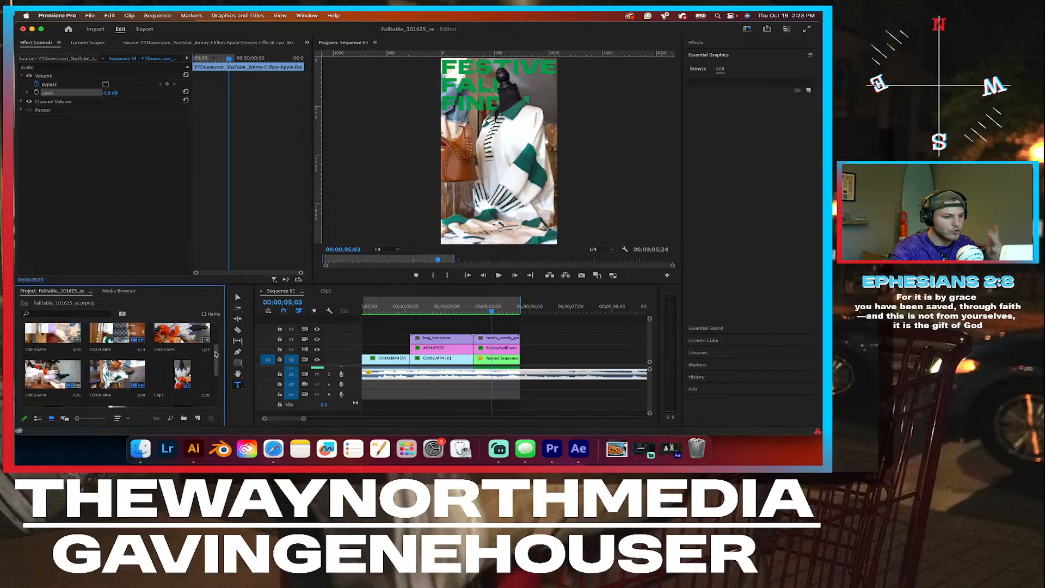
pyautogui.moveTo(215, 355); pyautogui.dragTo(216, 339)
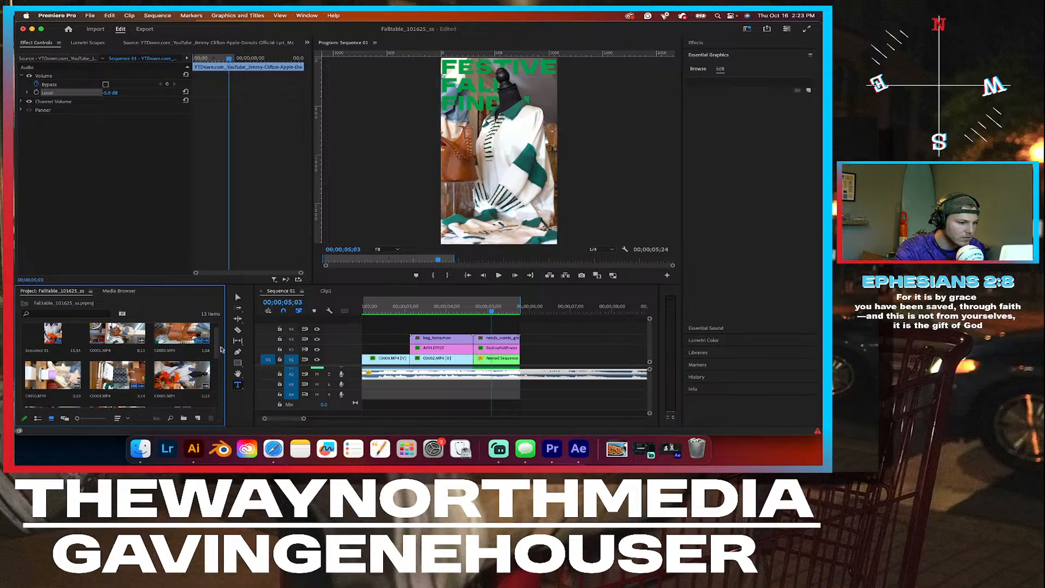
pyautogui.moveTo(216, 349); pyautogui.dragTo(217, 338)
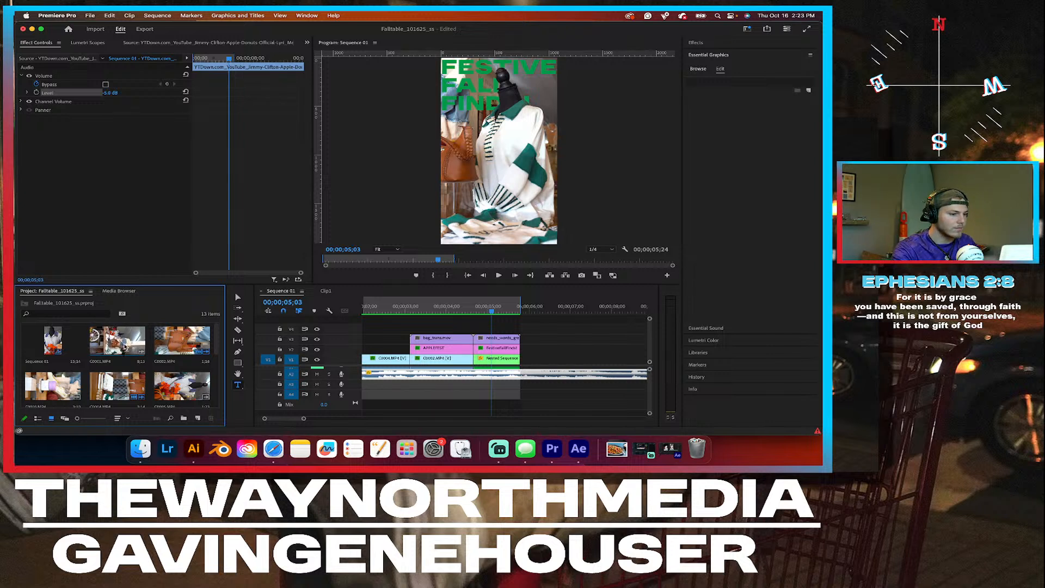
pyautogui.scroll(-2, 120, 354)
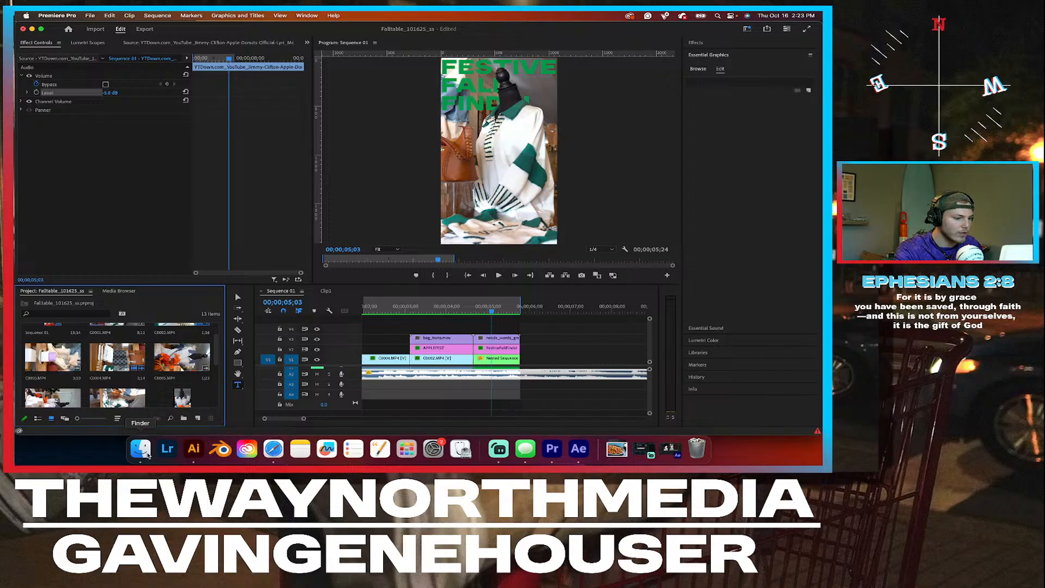
pyautogui.click(62, 360)
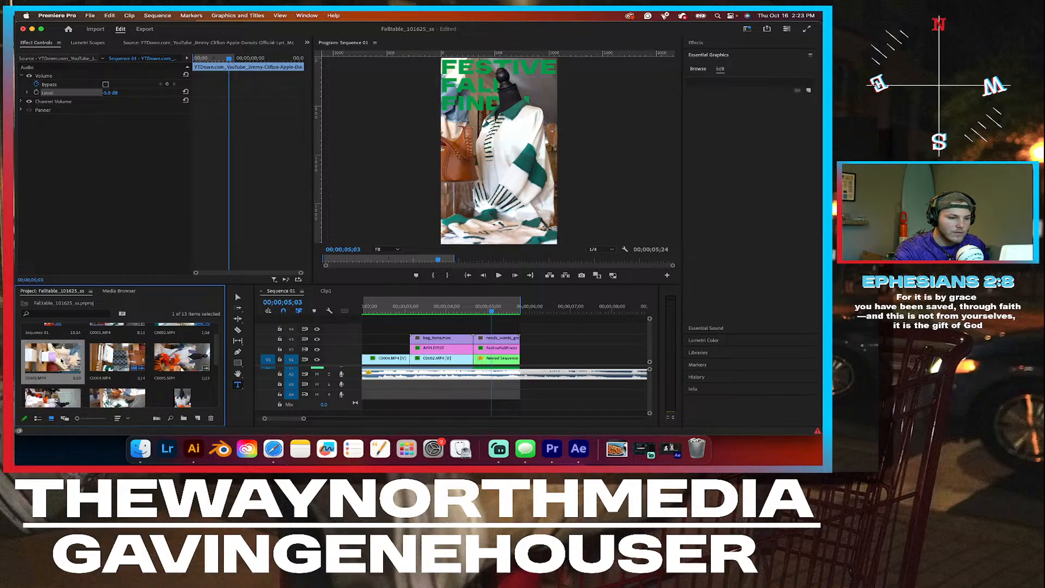
pyautogui.moveTo(62, 360); pyautogui.dragTo(498, 308)
pyautogui.press('-')
pyautogui.click(525, 329)
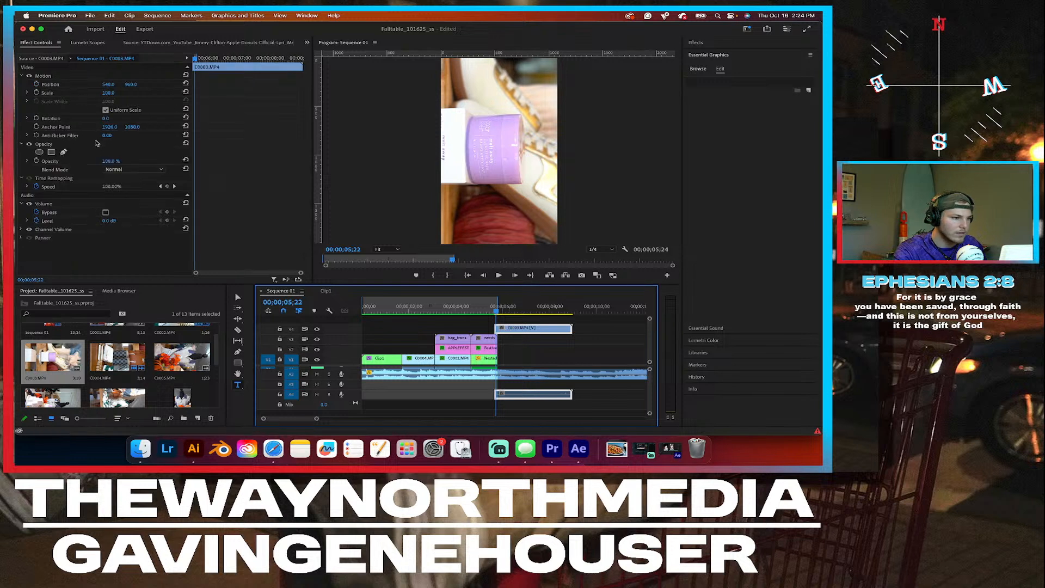
# Step: Set C0003.MP4's opacity to 60%, its rotation to -90° and its scale to 50
pyautogui.click(114, 161)
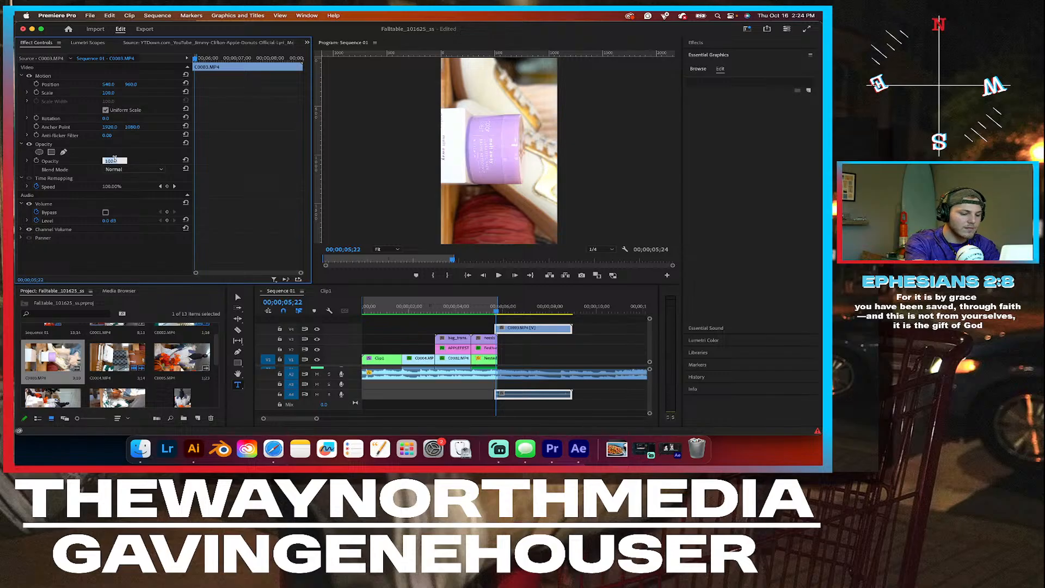
pyautogui.write('60')
pyautogui.press('Return')
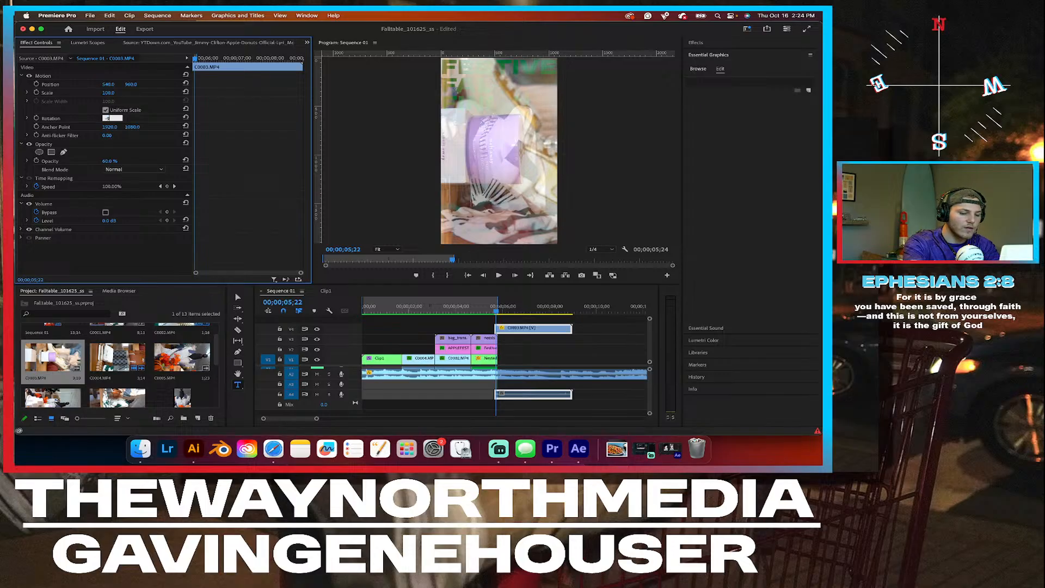
pyautogui.press('Return')
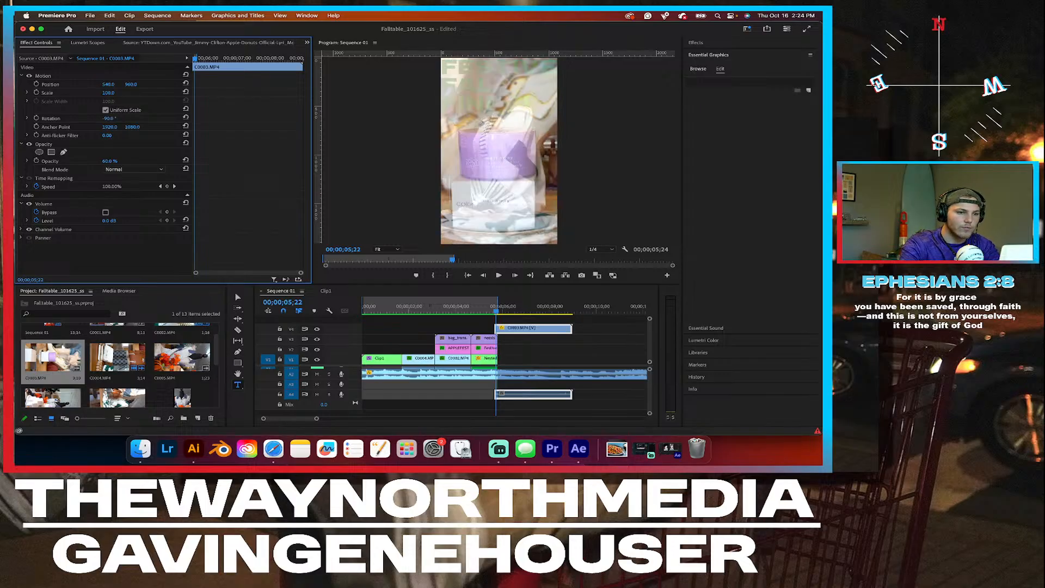
pyautogui.click(110, 93)
pyautogui.press('Return')
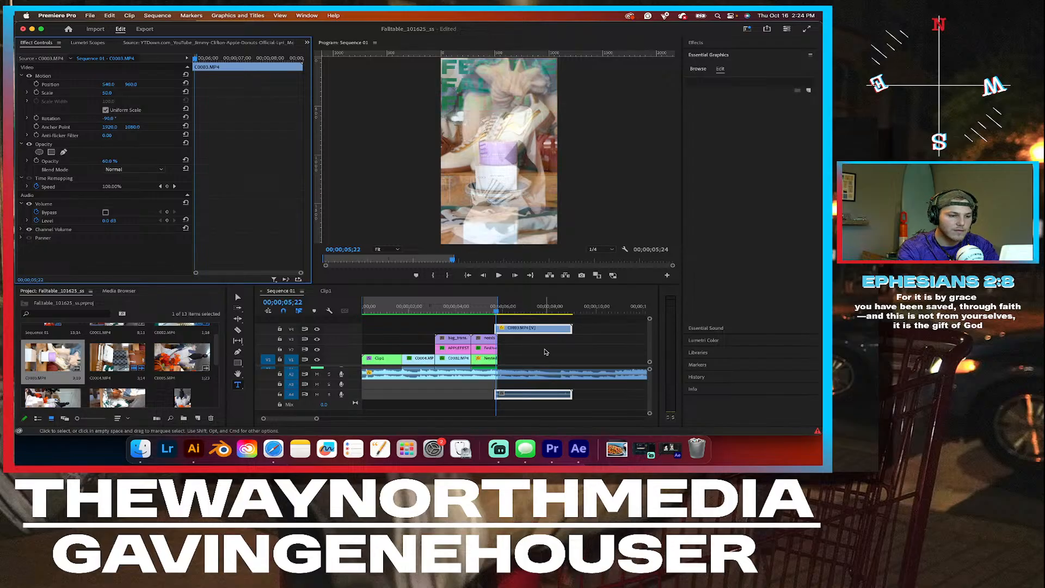
# Step: Scale C0003.MP4 to 66, reposition it to frame the purple jar, and raise its opacity to 99%
pyautogui.click(317, 329)
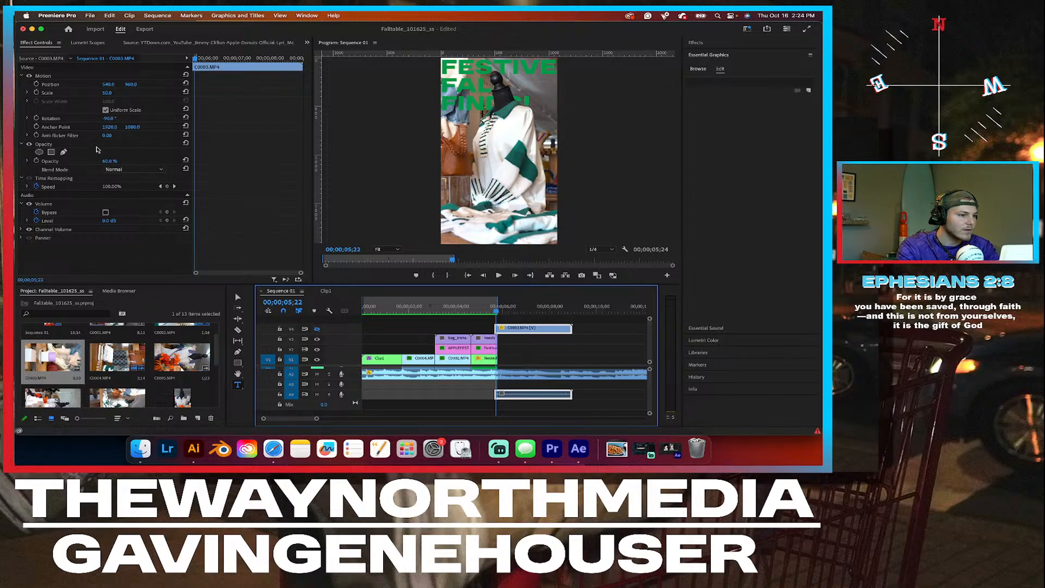
pyautogui.click(318, 328)
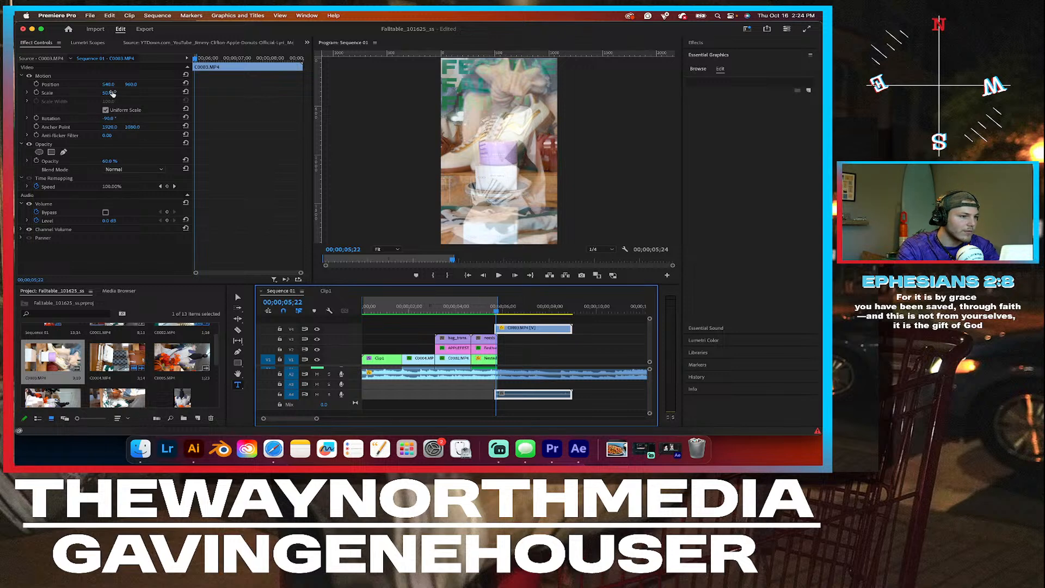
pyautogui.moveTo(112, 93); pyautogui.dragTo(103, 93)
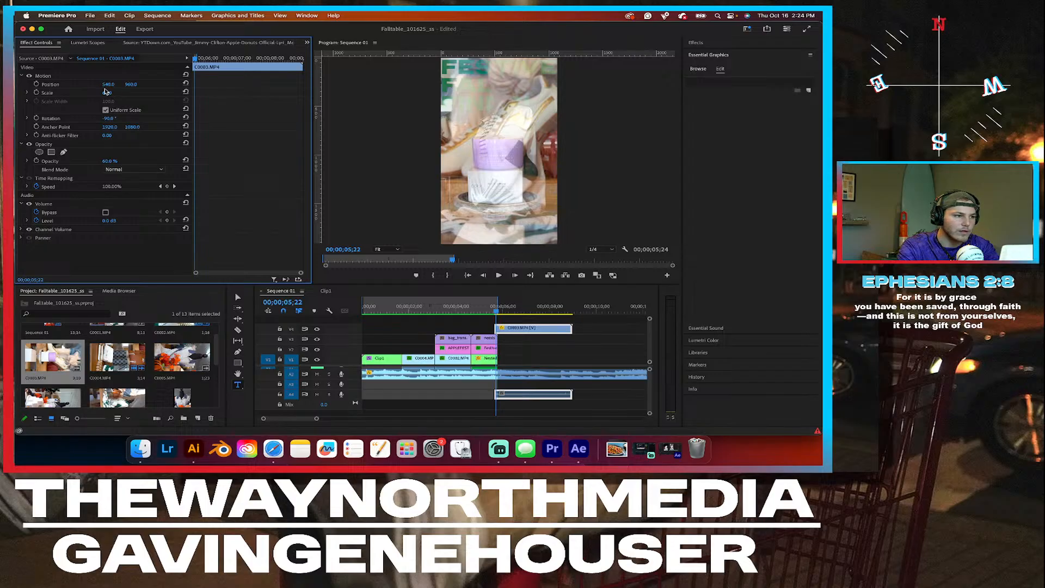
pyautogui.moveTo(108, 84)
pyautogui.mouseDown()
pyautogui.moveTo(153, 84)
pyautogui.moveTo(87, 84)
pyautogui.moveTo(108, 84)
pyautogui.mouseUp()
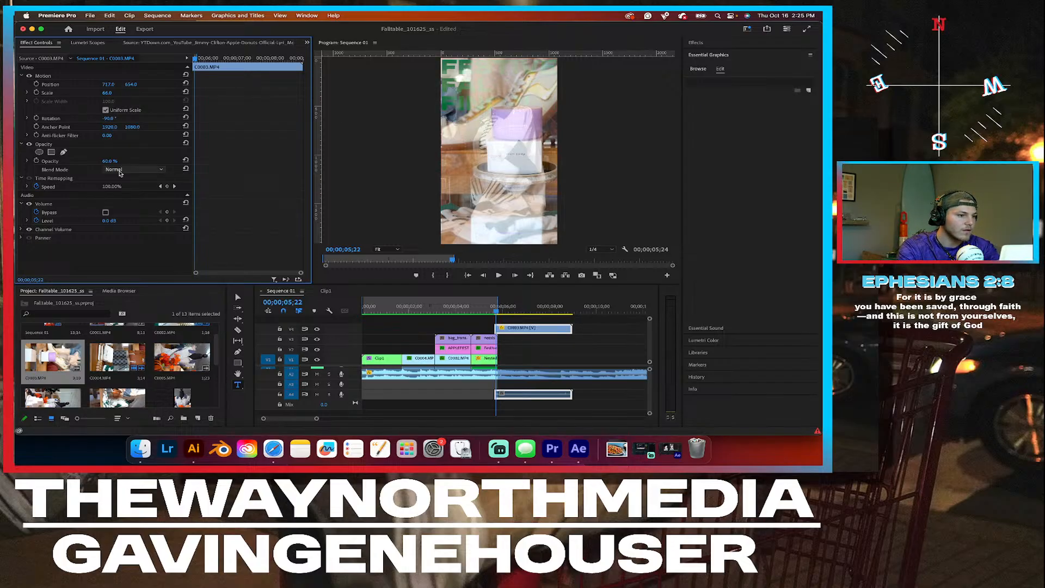
pyautogui.moveTo(106, 161)
pyautogui.mouseDown()
pyautogui.moveTo(128, 161)
pyautogui.moveTo(115, 161)
pyautogui.mouseUp()
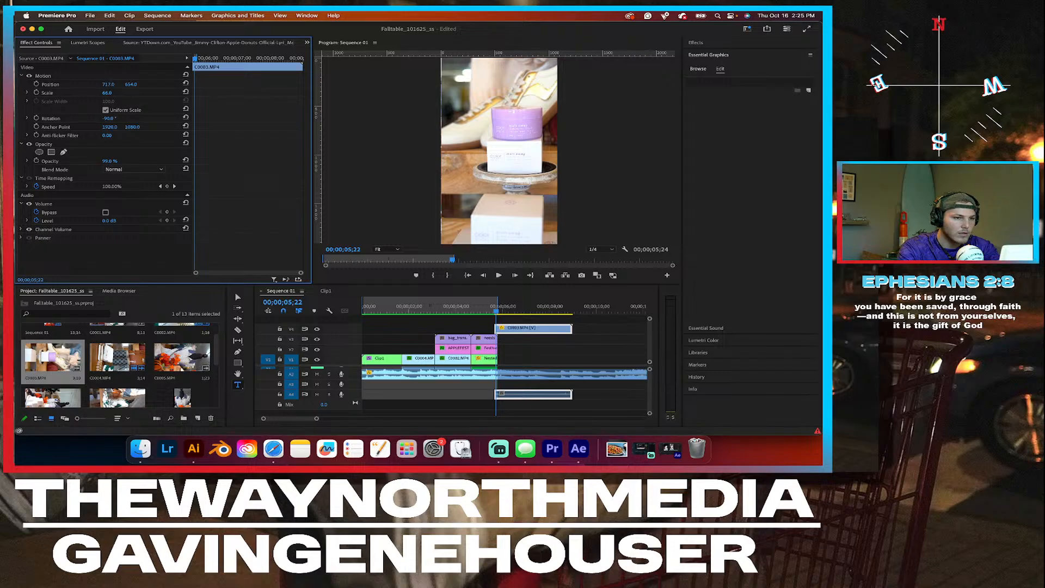
pyautogui.moveTo(108, 84); pyautogui.dragTo(105, 85)
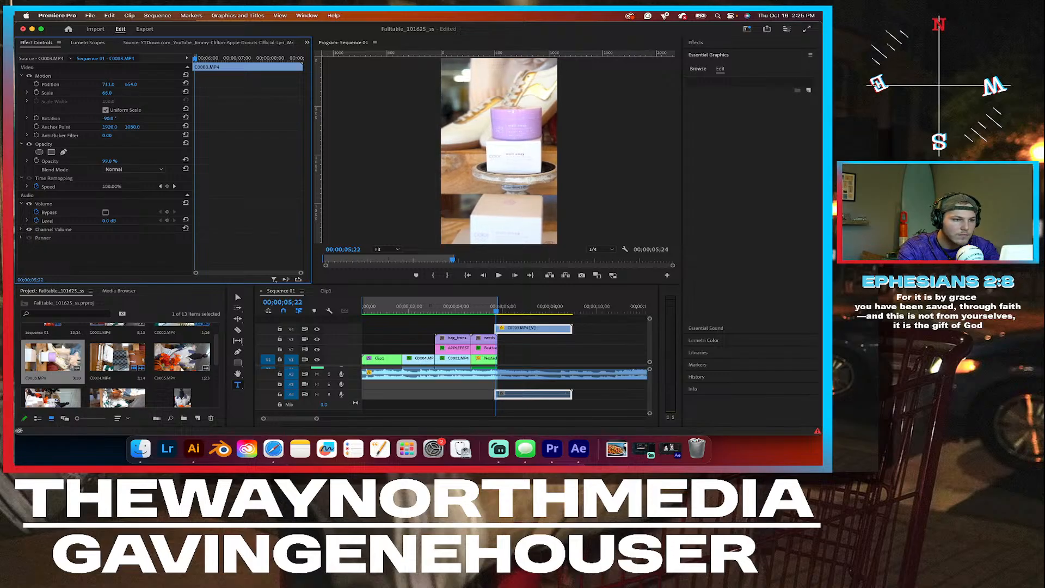
# Step: Shift C0003.MP4 to start right after the existing edit and trim its beginning to about 00;00;06;20
pyautogui.click(525, 329)
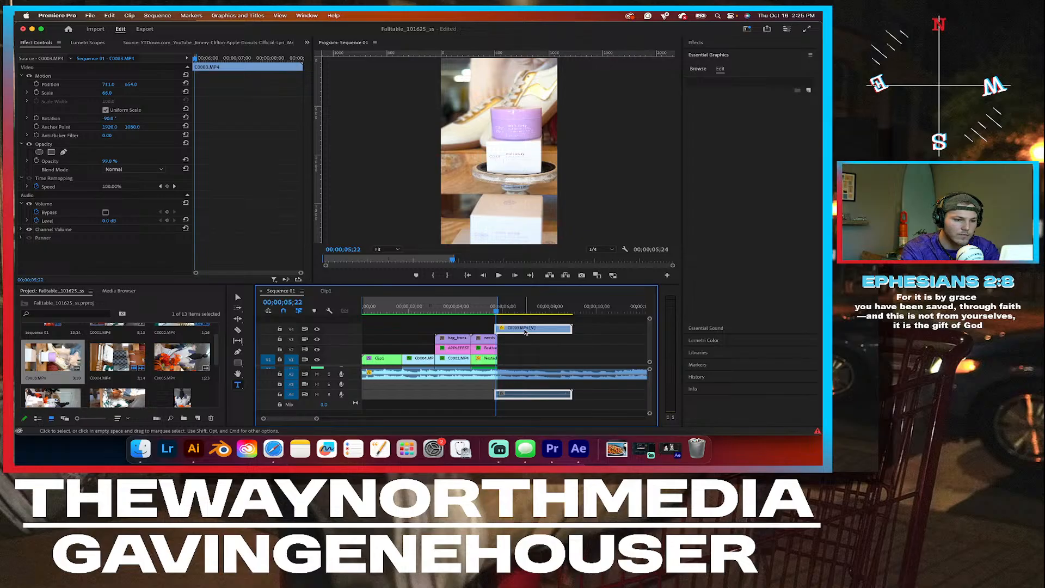
pyautogui.moveTo(525, 332); pyautogui.dragTo(529, 331)
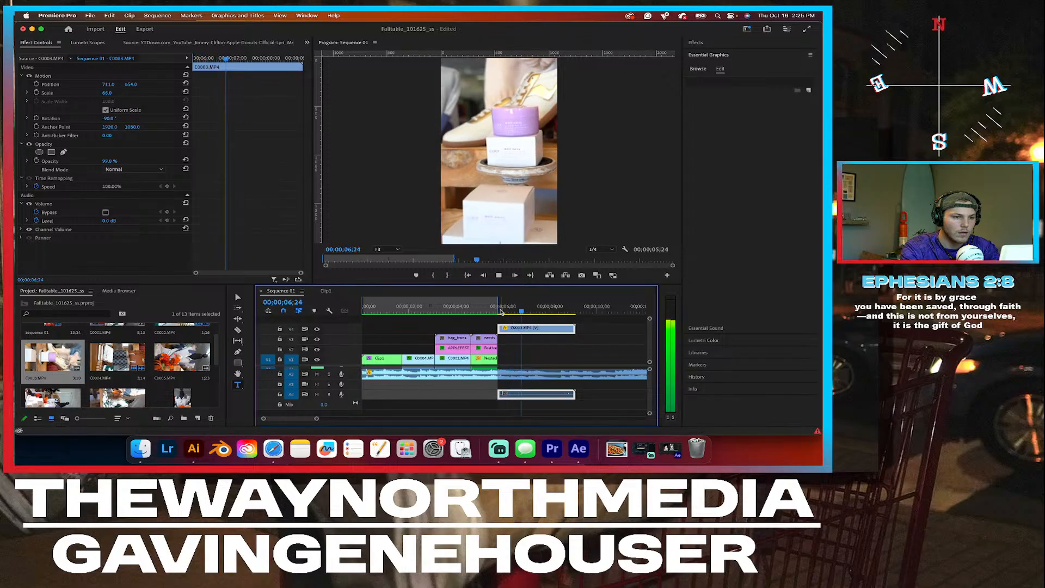
pyautogui.press('space')
pyautogui.moveTo(500, 327); pyautogui.dragTo(518, 329)
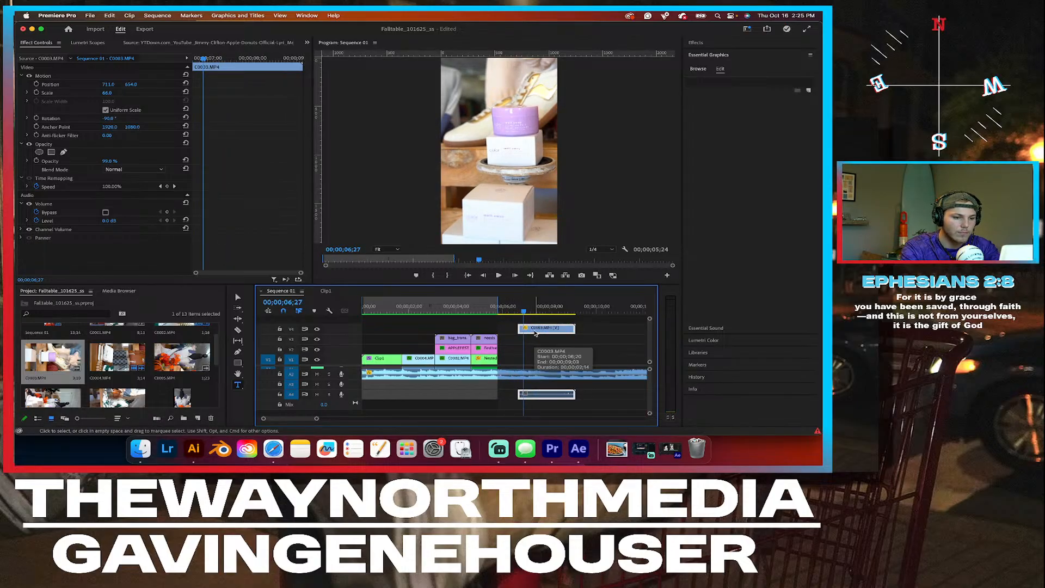
# Step: Trim the end of C0003.MP4 to 00;00;08;04 and move the clip to track V2, directly after the existing clips
pyautogui.press('space')
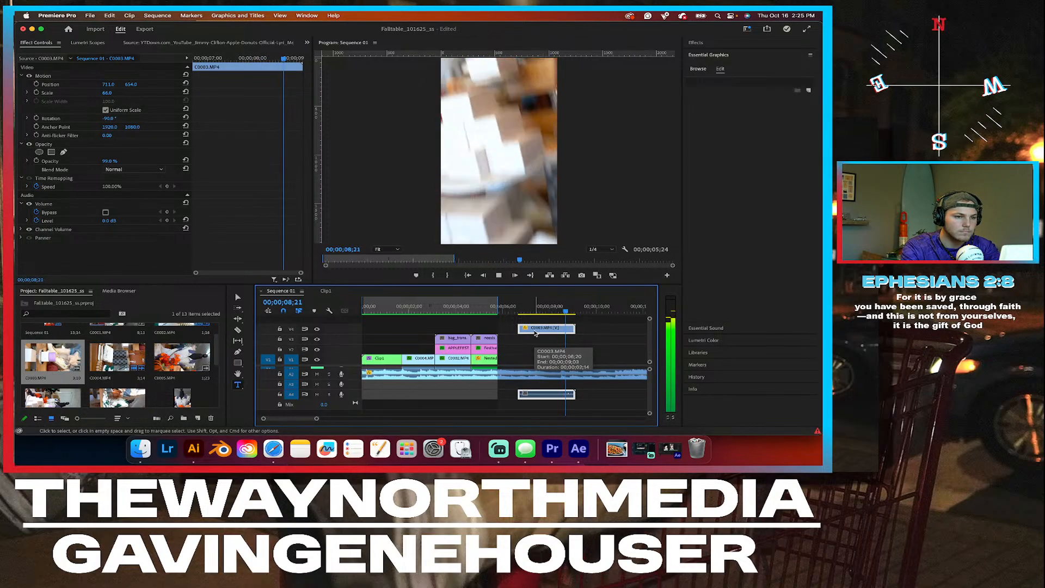
pyautogui.press('space')
pyautogui.press('Left')
pyautogui.press('Left')
pyautogui.press('Left')
pyautogui.press('Left')
pyautogui.press('Left')
pyautogui.press('Left')
pyautogui.press('Left')
pyautogui.press('Left')
pyautogui.press('Left')
pyautogui.press('Left')
pyautogui.press('Left')
pyautogui.press('Left')
pyautogui.press('Left')
pyautogui.press('Left')
pyautogui.press('Left')
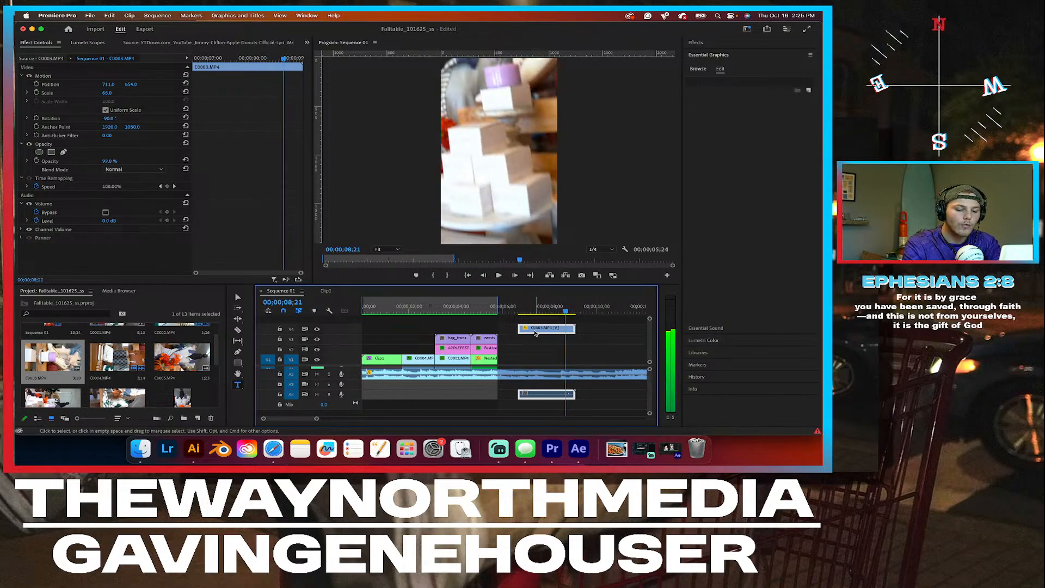
pyautogui.press('Left')
pyautogui.press('Left')
pyautogui.press('Left')
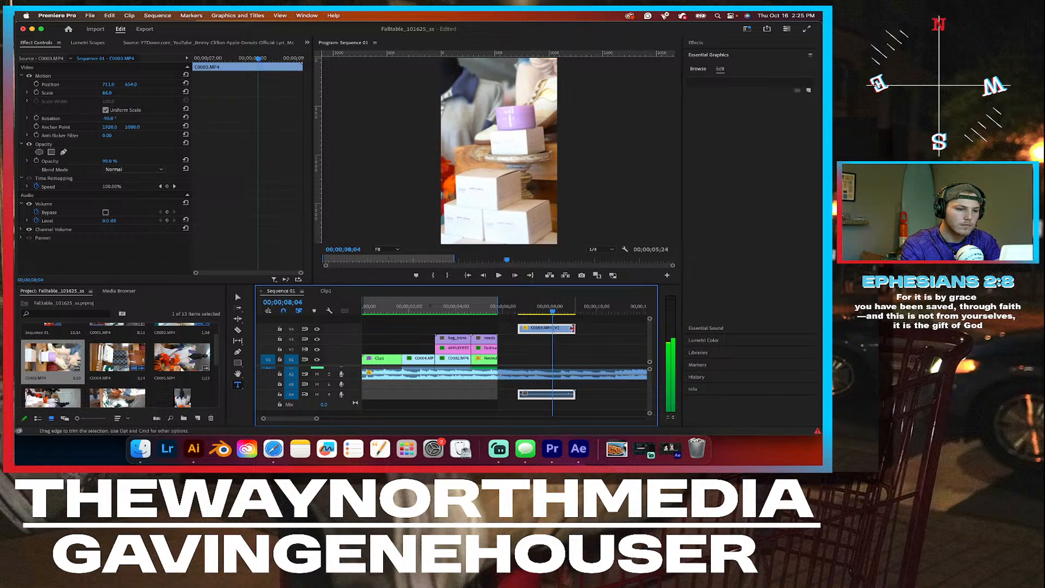
pyautogui.moveTo(574, 329); pyautogui.dragTo(516, 351)
# Step: Unlink C0003.MP4's audio from its video and delete the audio part from the timeline
pyautogui.rightClick(518, 397)
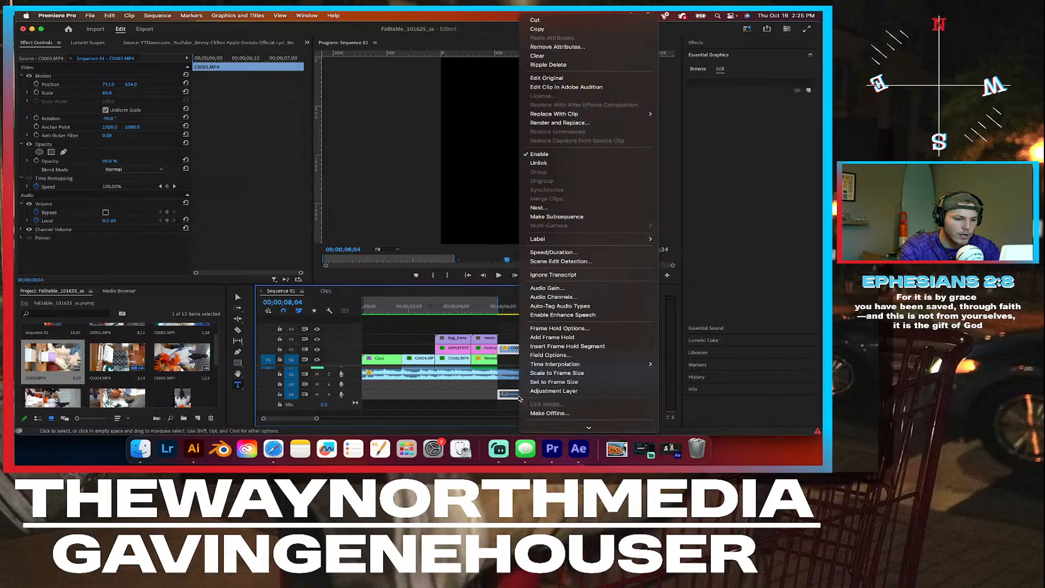
pyautogui.click(553, 163)
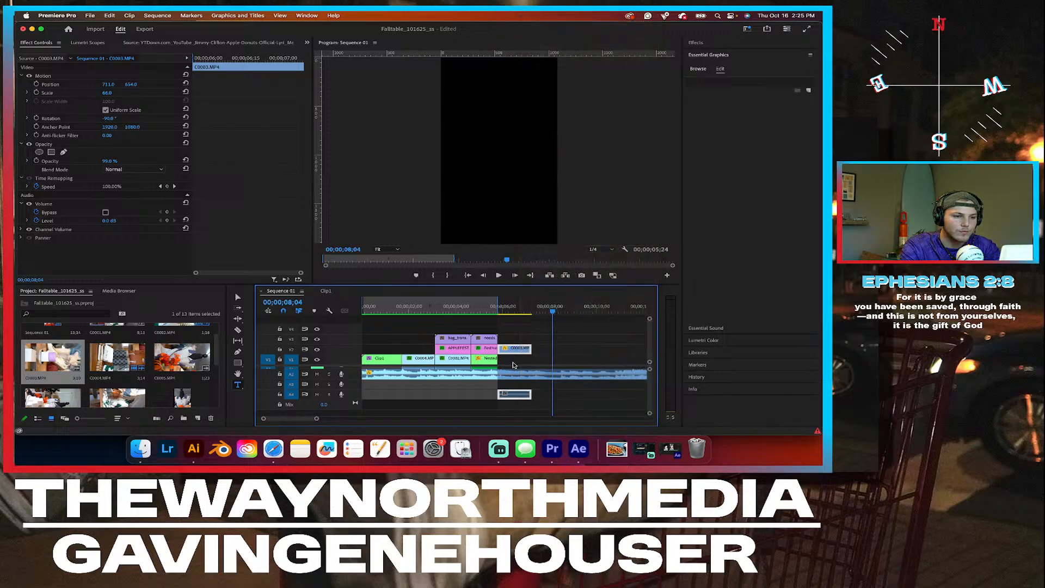
pyautogui.click(524, 398)
pyautogui.press('Delete')
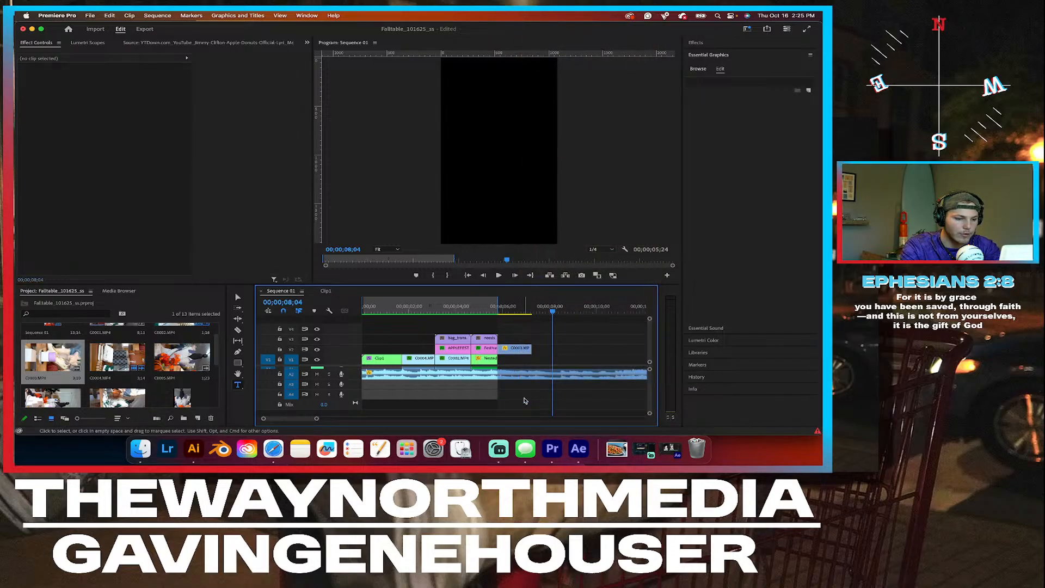
pyautogui.scroll(1, 512, 385)
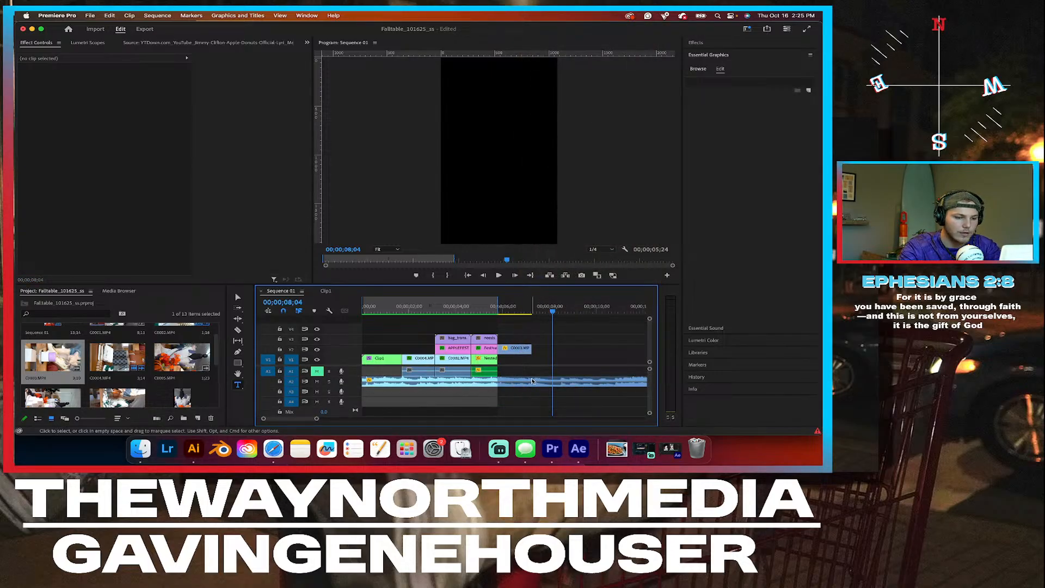
# Step: Shift C0003.MP4 horizontally to an X position of about 584 to line up the purple jar with the dress in the preceding clip
pyautogui.click(513, 307)
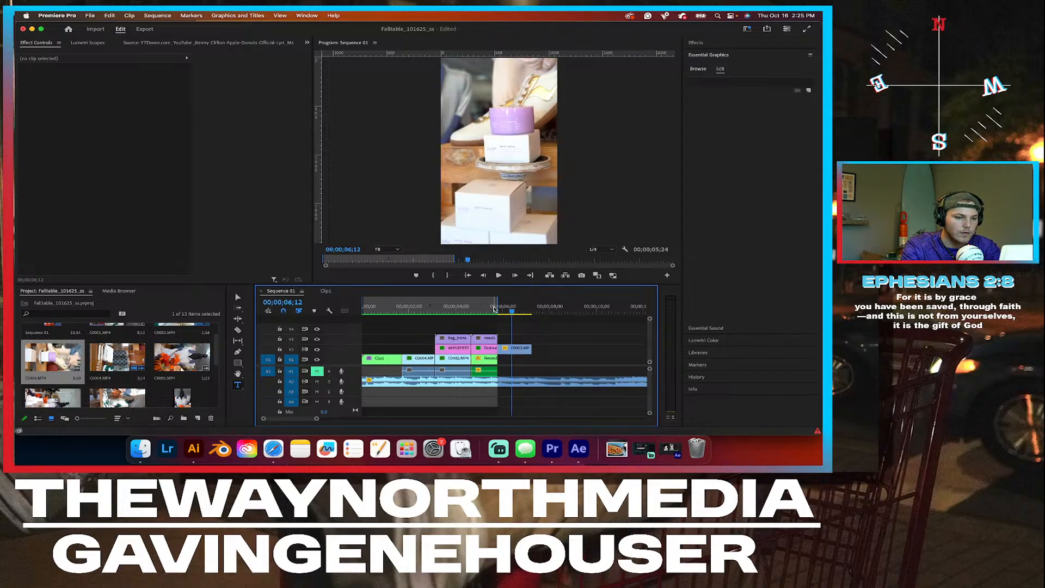
pyautogui.scroll(5, 494, 323)
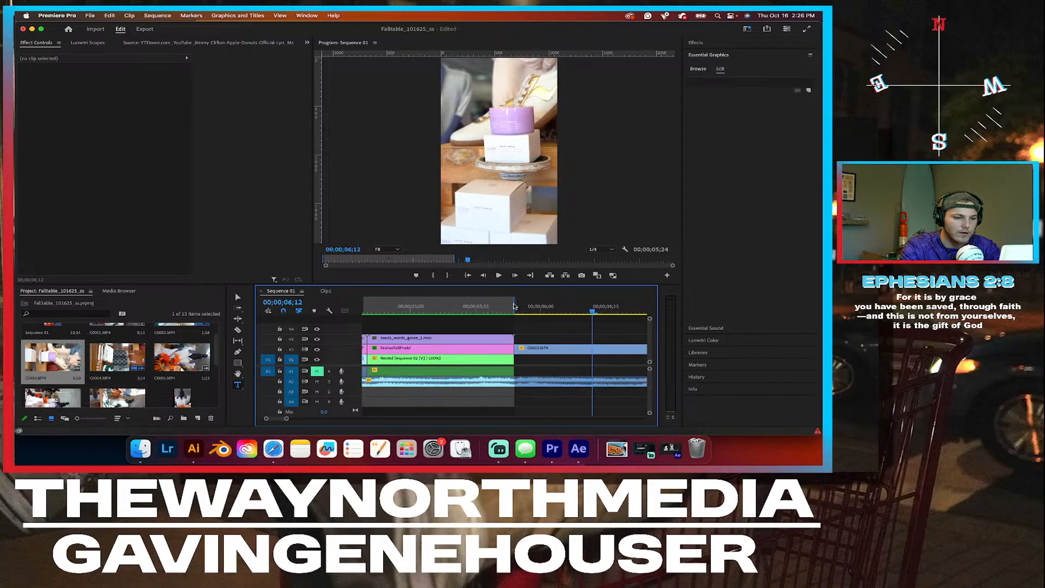
pyautogui.click(505, 308)
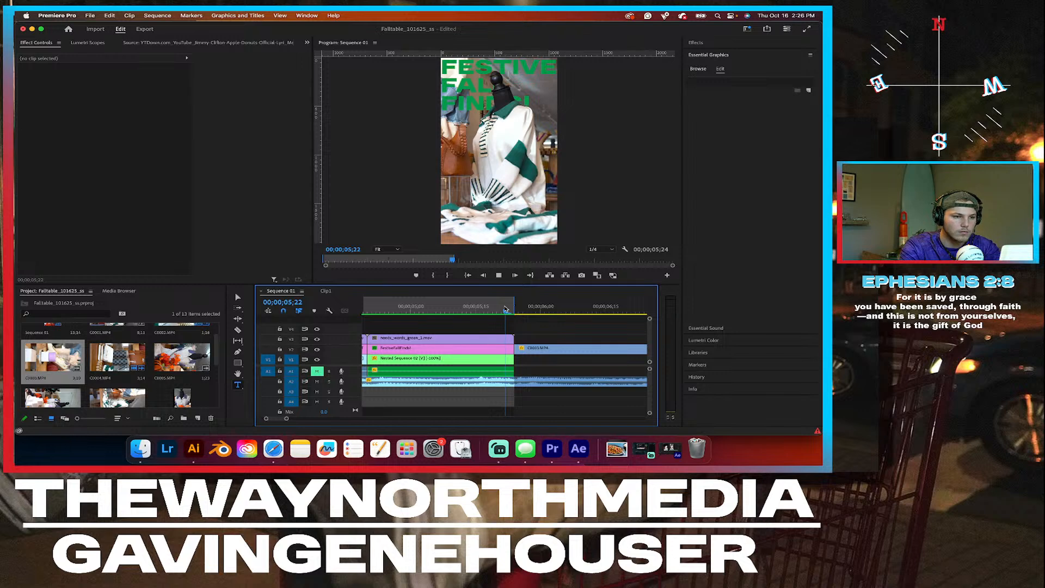
pyautogui.press('space')
pyautogui.press('space')
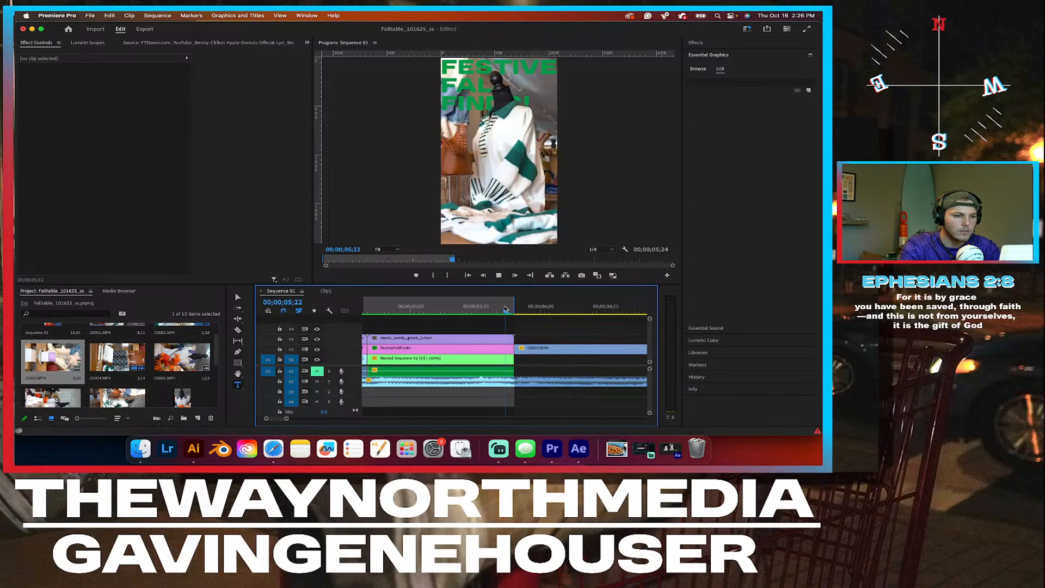
pyautogui.press('space')
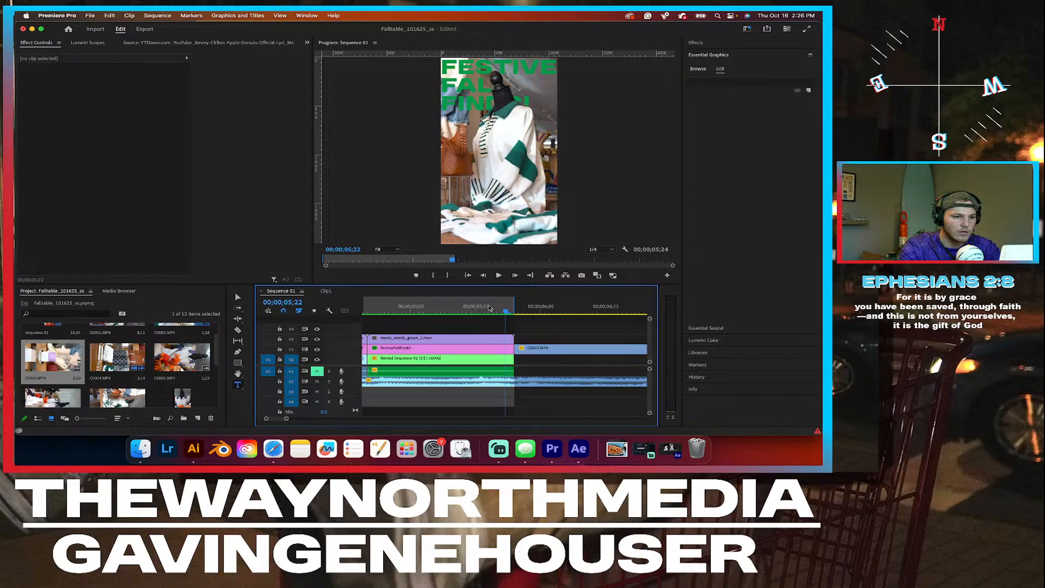
pyautogui.press('Right')
pyautogui.press('Right')
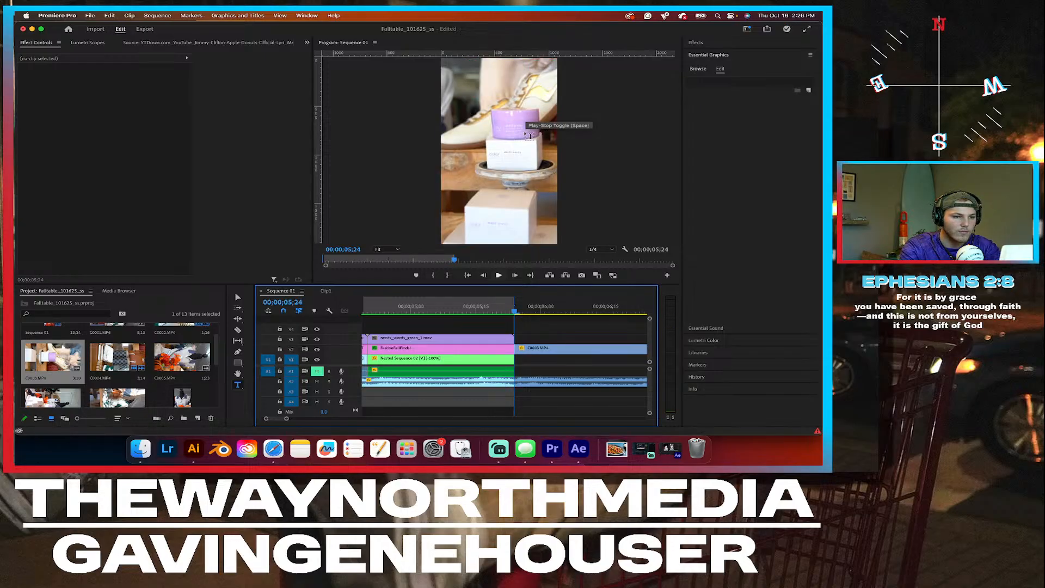
pyautogui.click(545, 351)
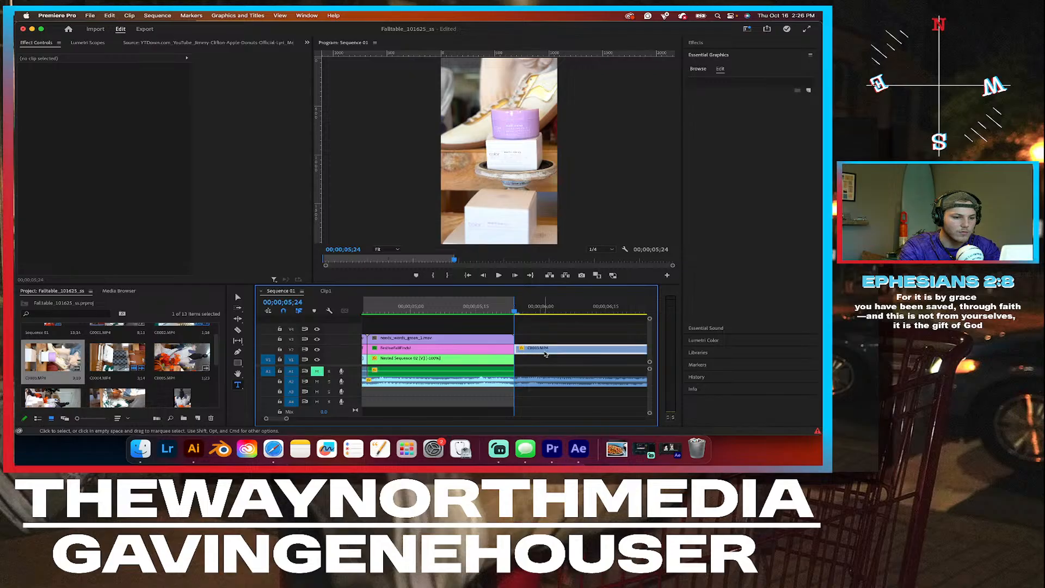
pyautogui.moveTo(108, 85); pyautogui.dragTo(39, 84)
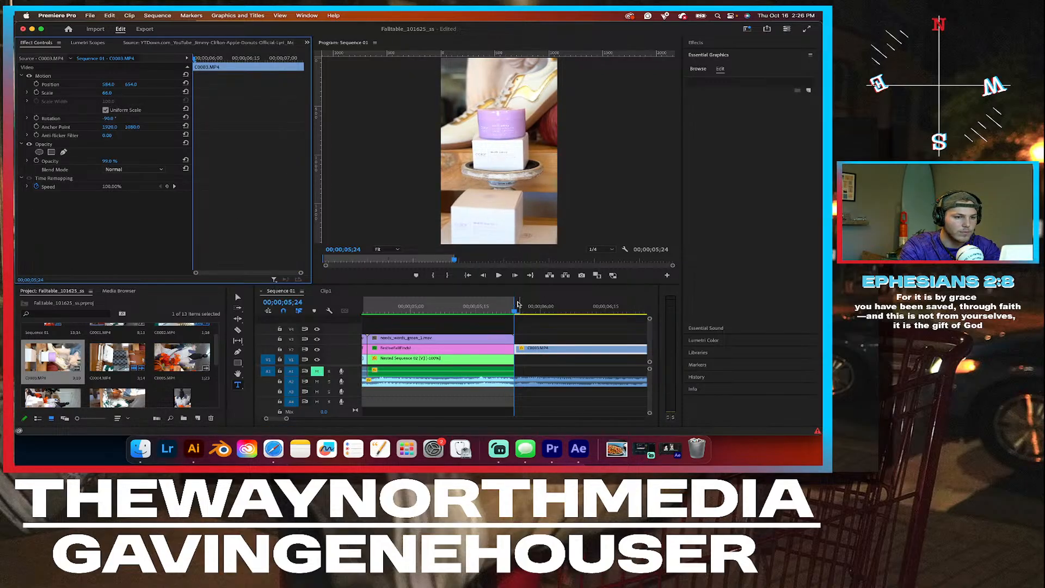
# Step: Place a horizontal and a vertical guide crossing at the mannequin's neckline on the preceding clip's last frame, 00;00;05;23
pyautogui.click(503, 310)
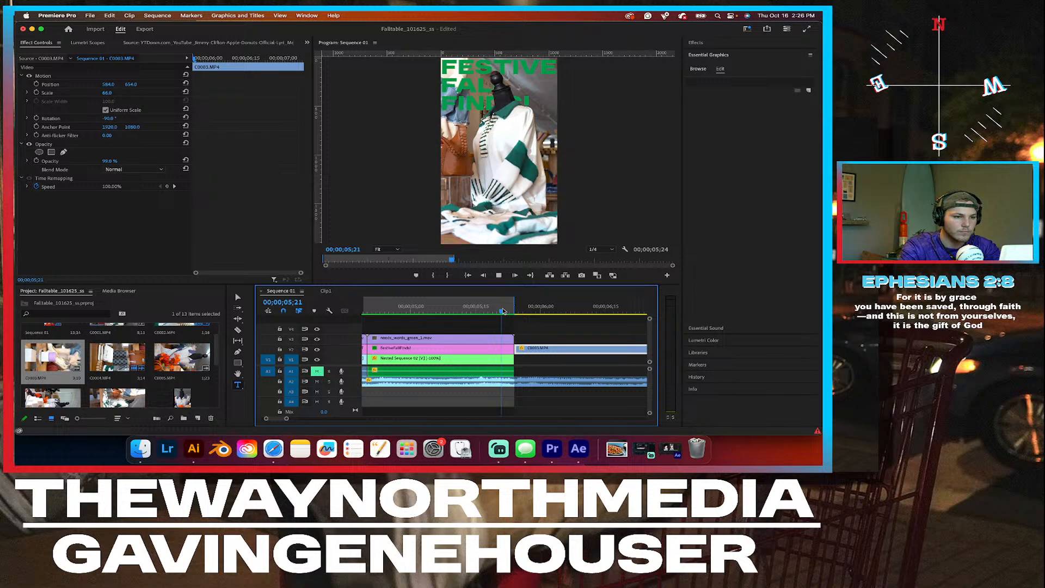
pyautogui.press('space')
pyautogui.click(506, 312)
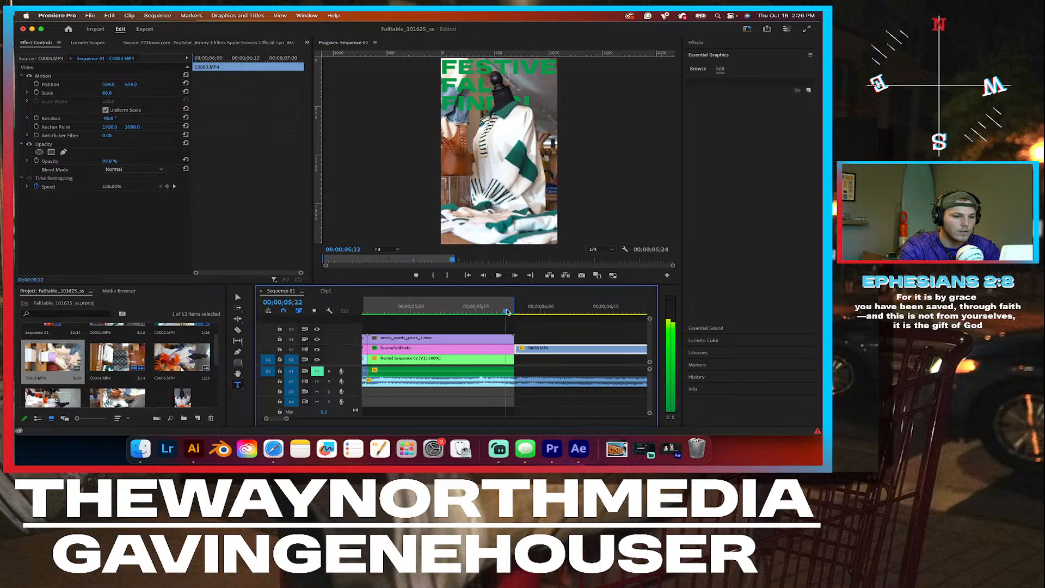
pyautogui.moveTo(507, 312); pyautogui.dragTo(510, 312)
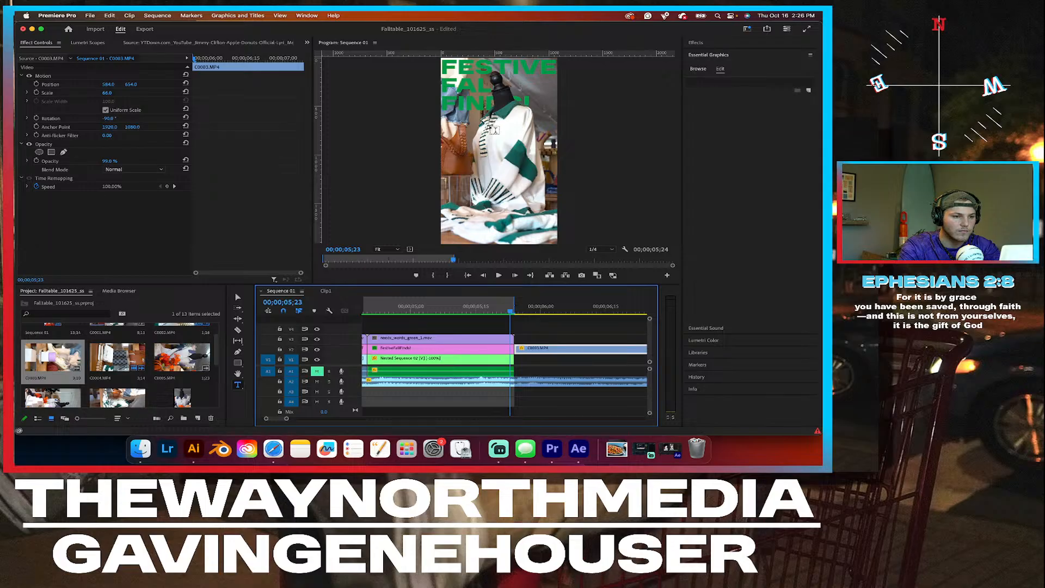
pyautogui.moveTo(466, 54); pyautogui.dragTo(468, 124)
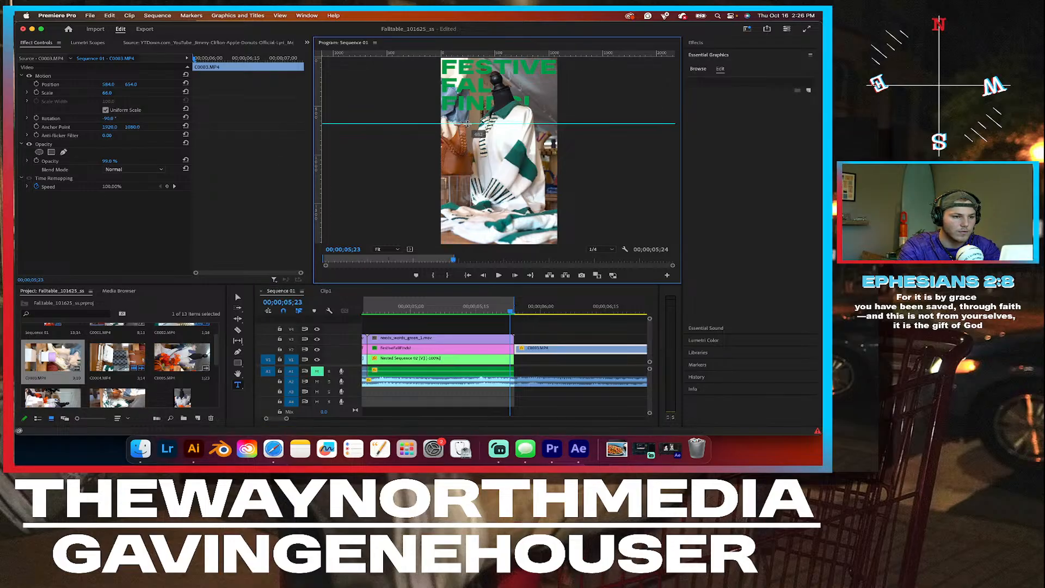
pyautogui.moveTo(318, 109); pyautogui.dragTo(490, 111)
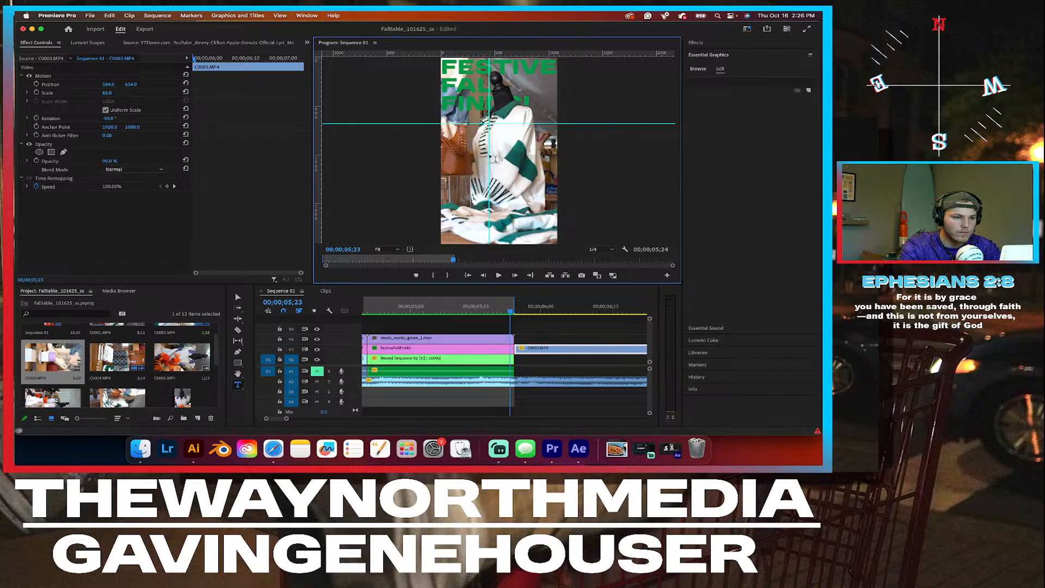
pyautogui.click(239, 296)
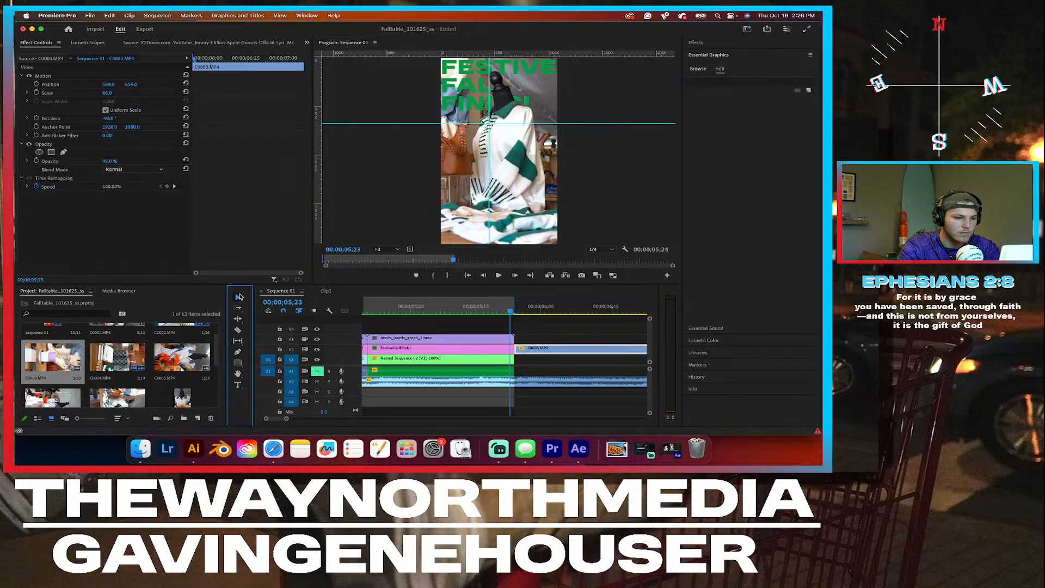
pyautogui.moveTo(490, 144); pyautogui.dragTo(493, 145)
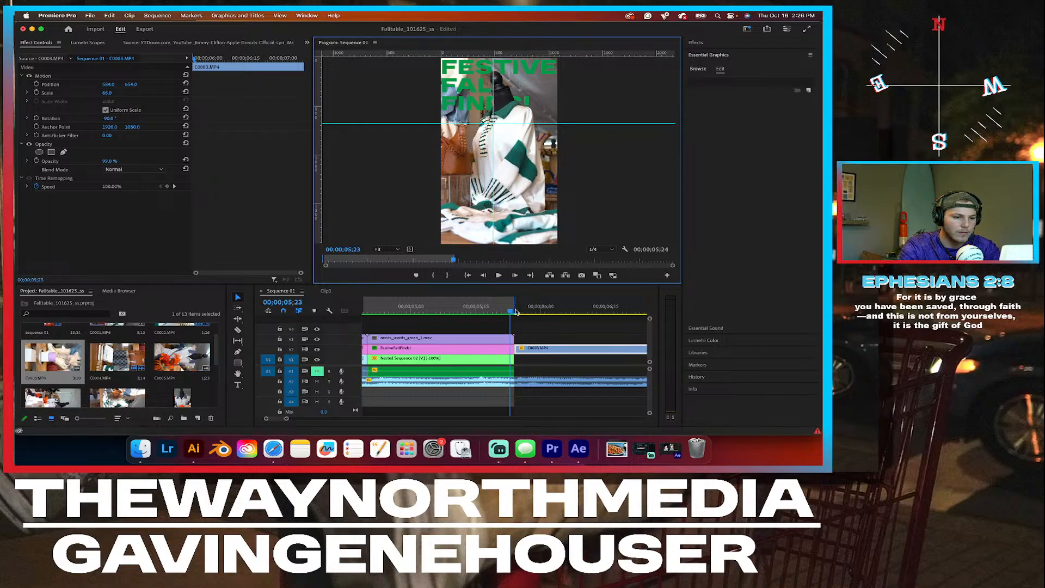
# Step: Compare both clips against the guides, then scale C0003.MP4 to 71 and rotate it slightly to straighten the jar
pyautogui.moveTo(512, 313); pyautogui.dragTo(515, 312)
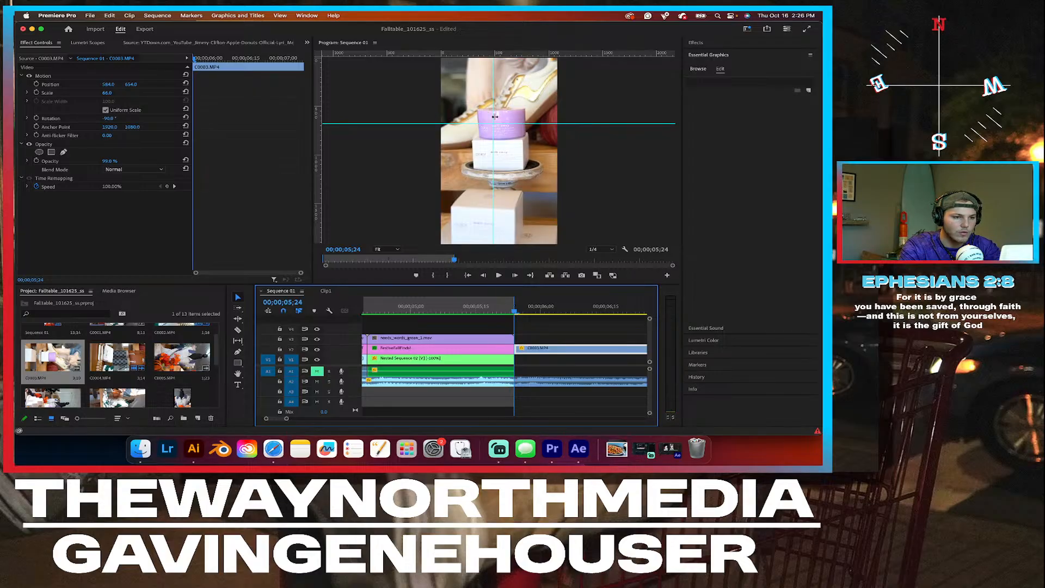
pyautogui.moveTo(515, 311); pyautogui.dragTo(512, 312)
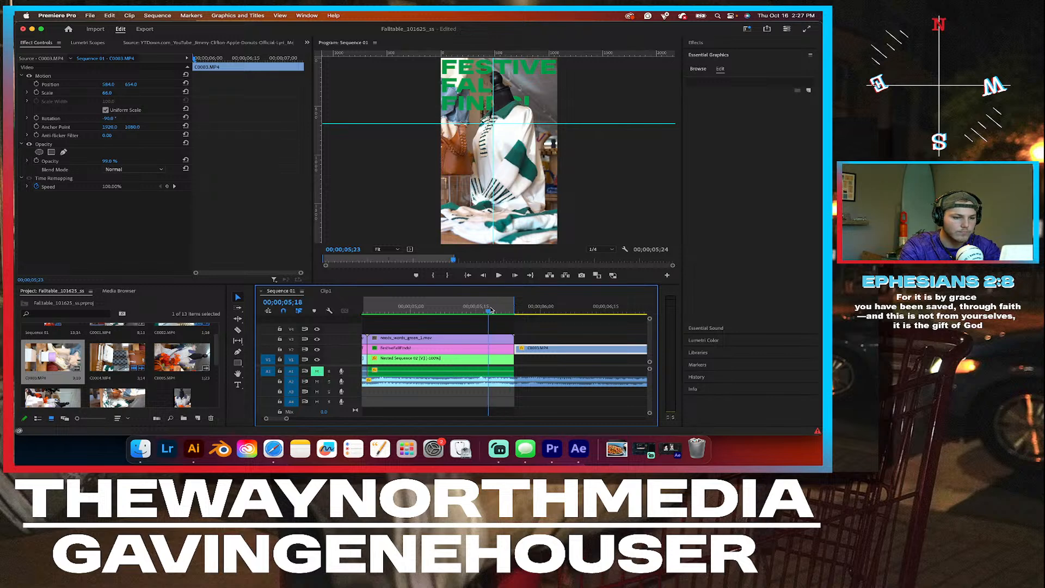
pyautogui.press('space')
pyautogui.press('space')
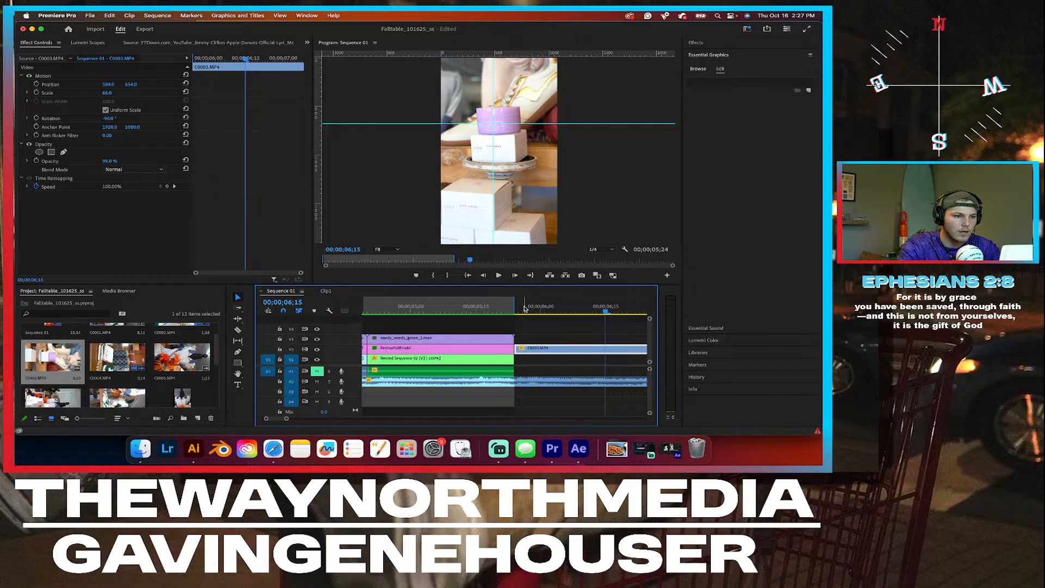
pyautogui.press('space')
pyautogui.press('space')
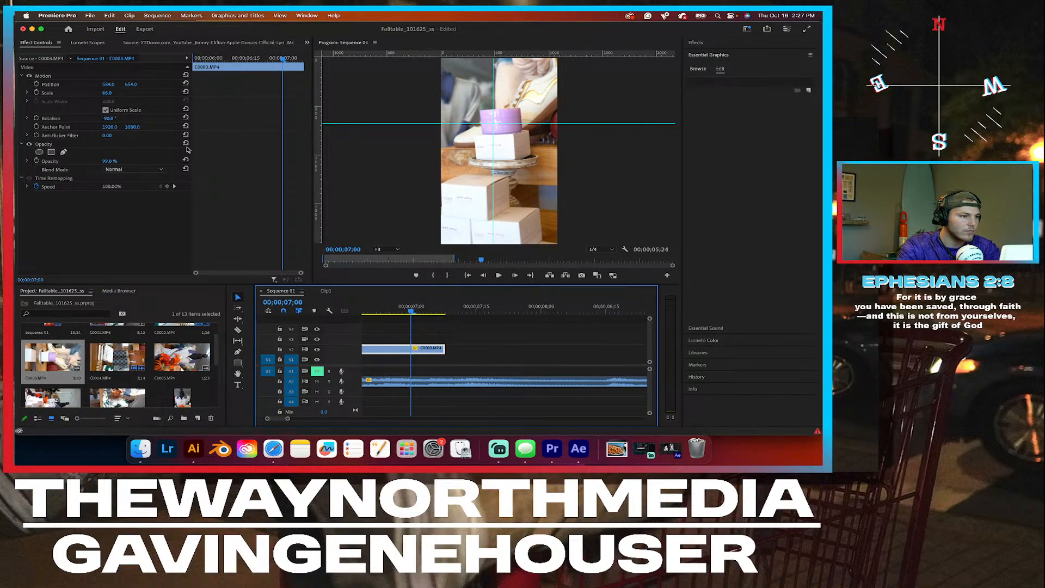
pyautogui.moveTo(108, 118); pyautogui.dragTo(110, 93)
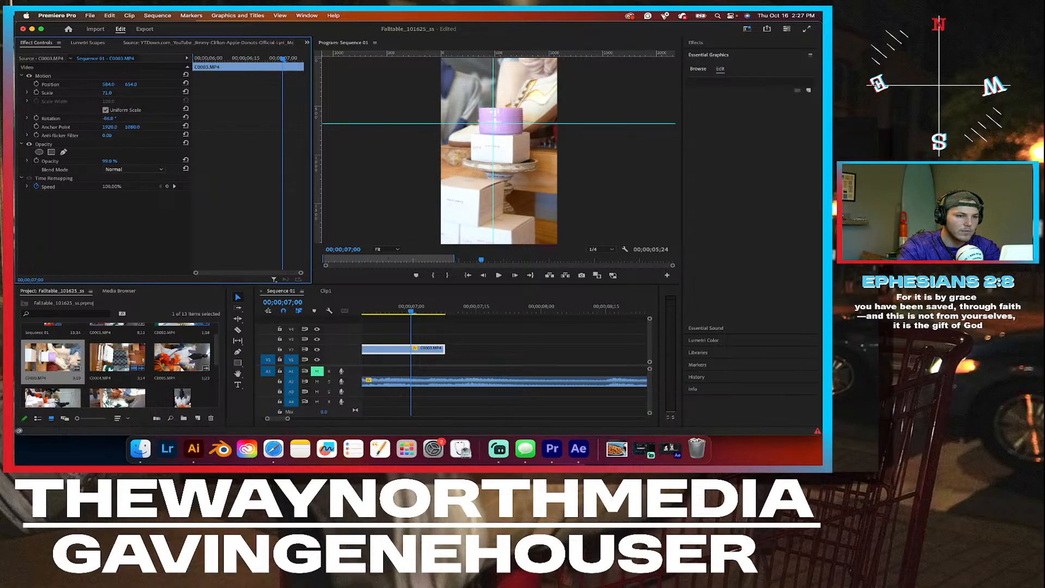
# Step: Play C0003.MP4 from its start and set a rotation keyframe on it at 00;00;06;26
pyautogui.scroll(3, 406, 317)
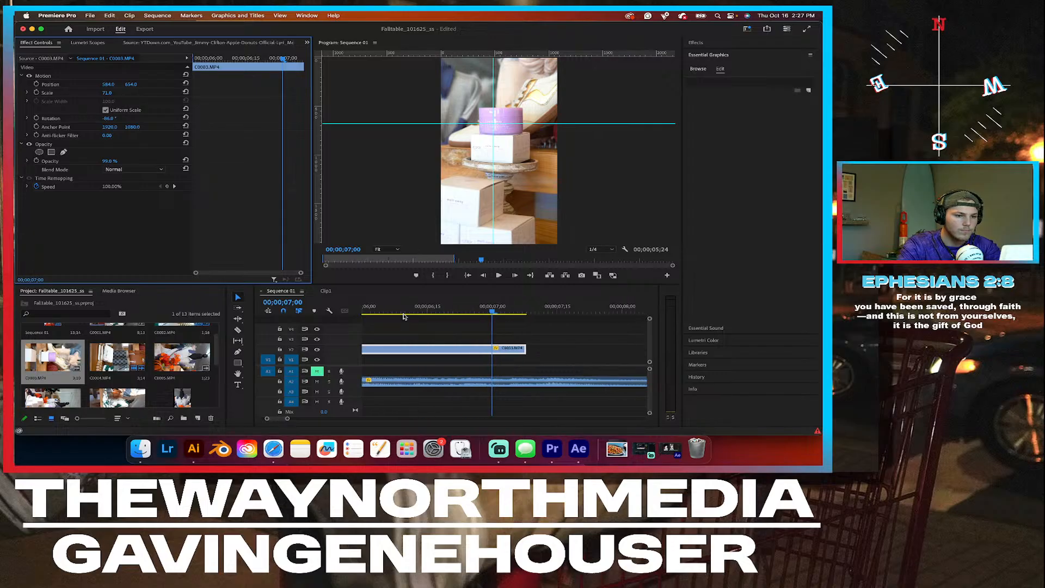
pyautogui.moveTo(459, 304); pyautogui.dragTo(633, 317)
pyautogui.scroll(-2, 544, 332)
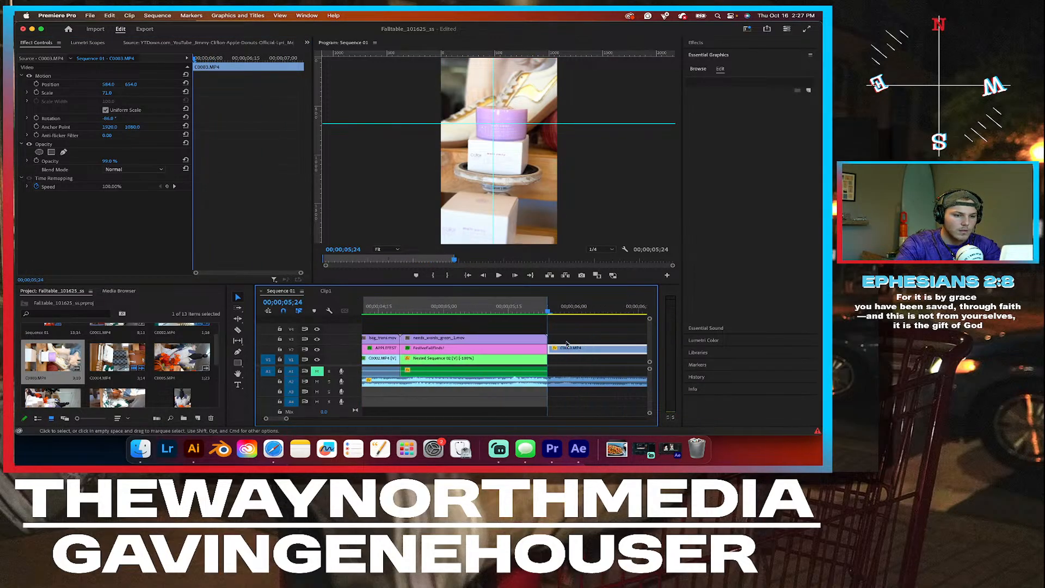
pyautogui.press('space')
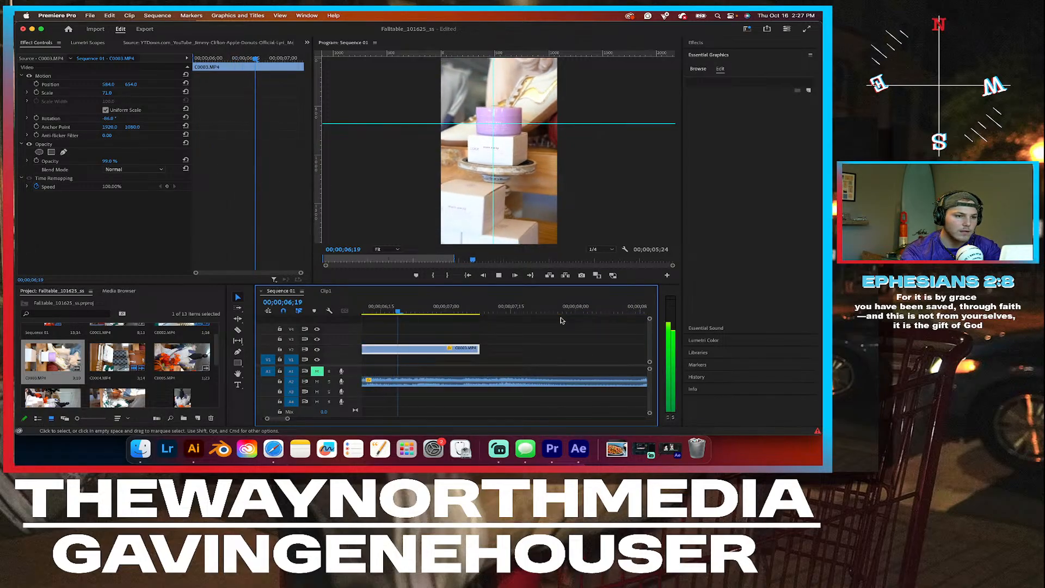
pyautogui.click(36, 93)
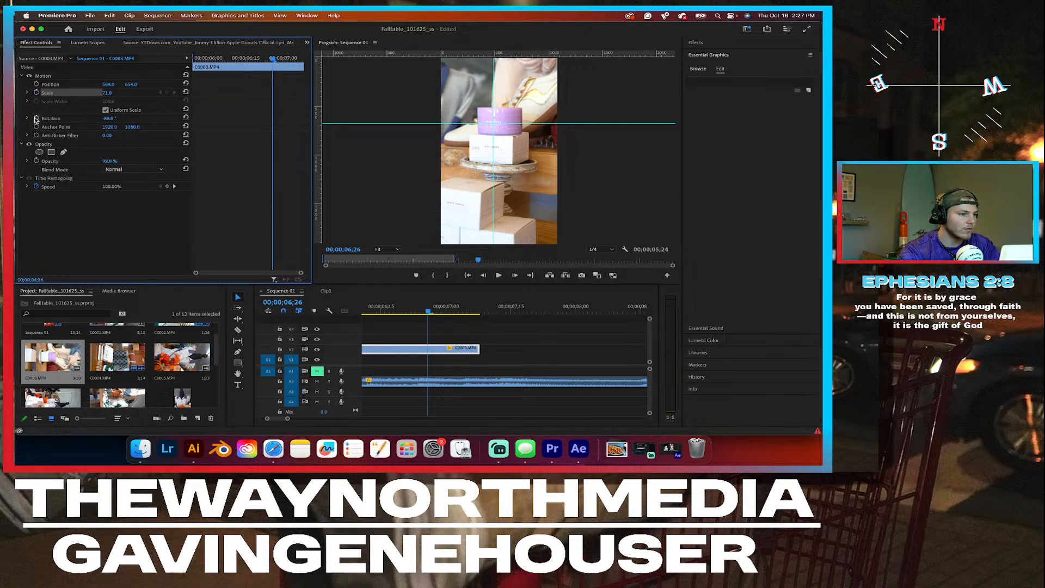
pyautogui.click(36, 118)
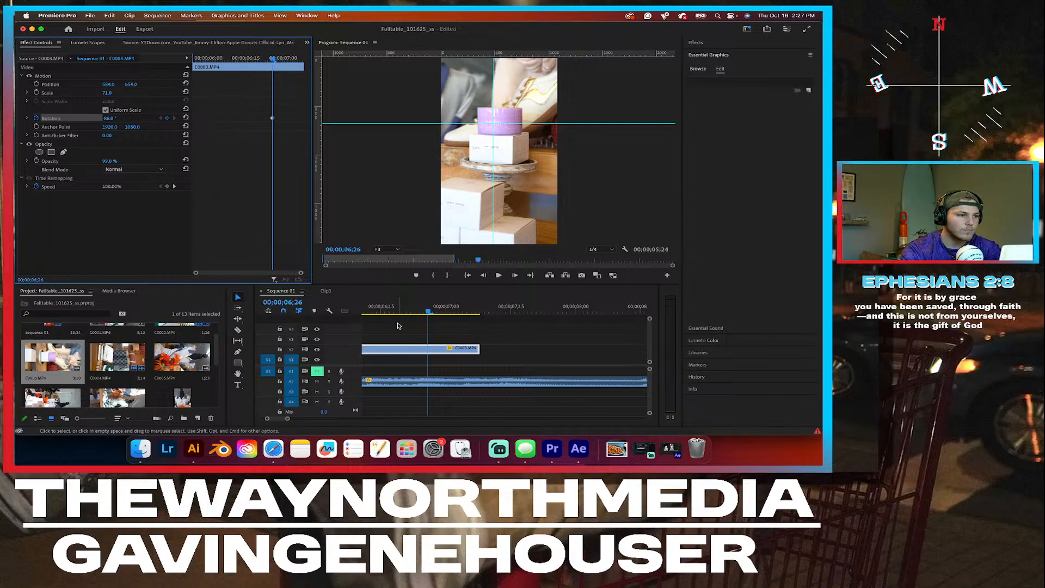
# Step: Add a second rotation keyframe with a slightly different angle on C0003.MP4 at 00;00;06;02 and play back the motion
pyautogui.scroll(3, 397, 325)
pyautogui.click(380, 305)
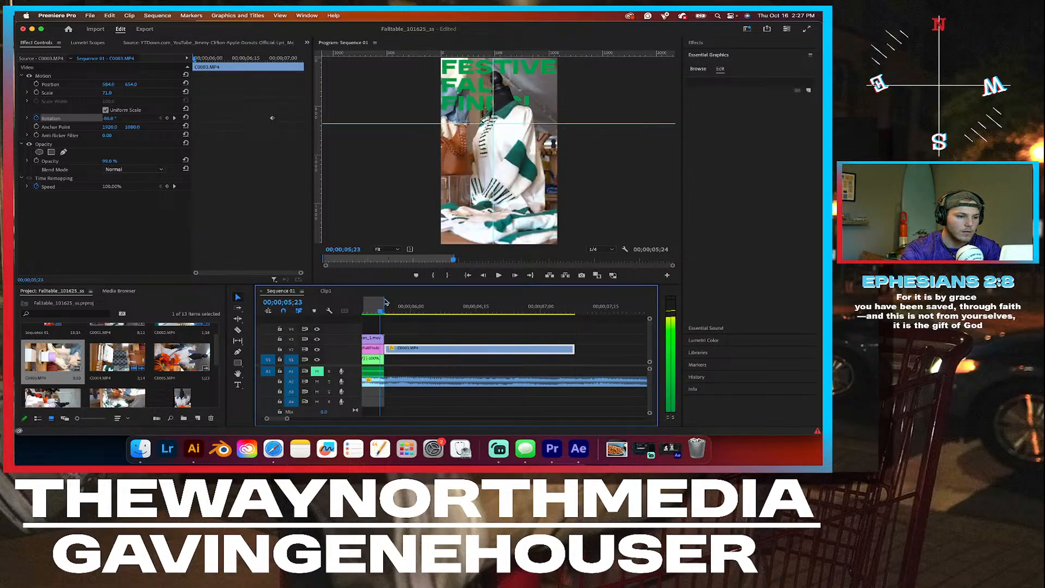
pyautogui.moveTo(385, 301); pyautogui.dragTo(424, 301)
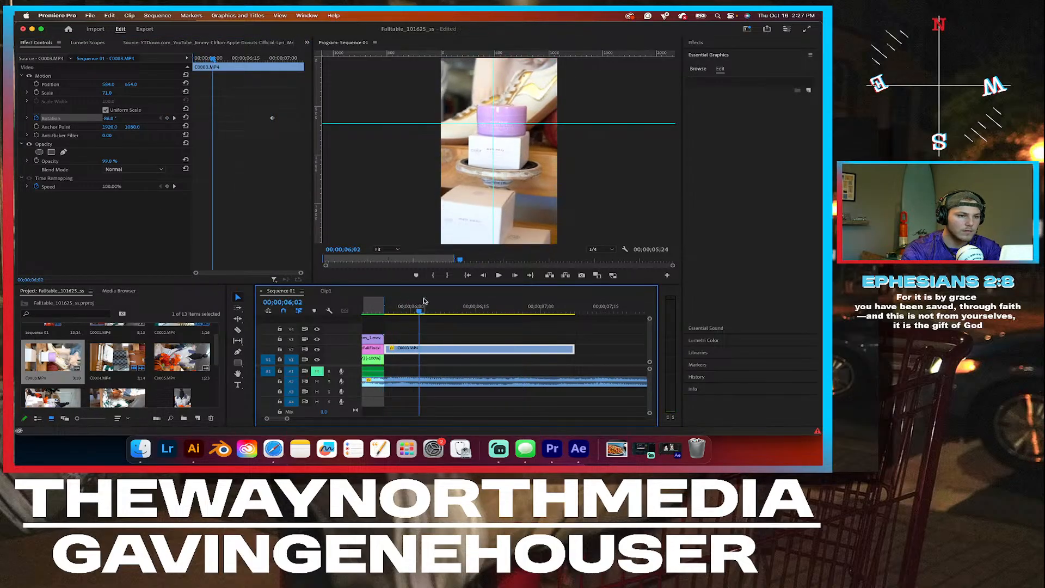
pyautogui.moveTo(109, 121); pyautogui.dragTo(104, 118)
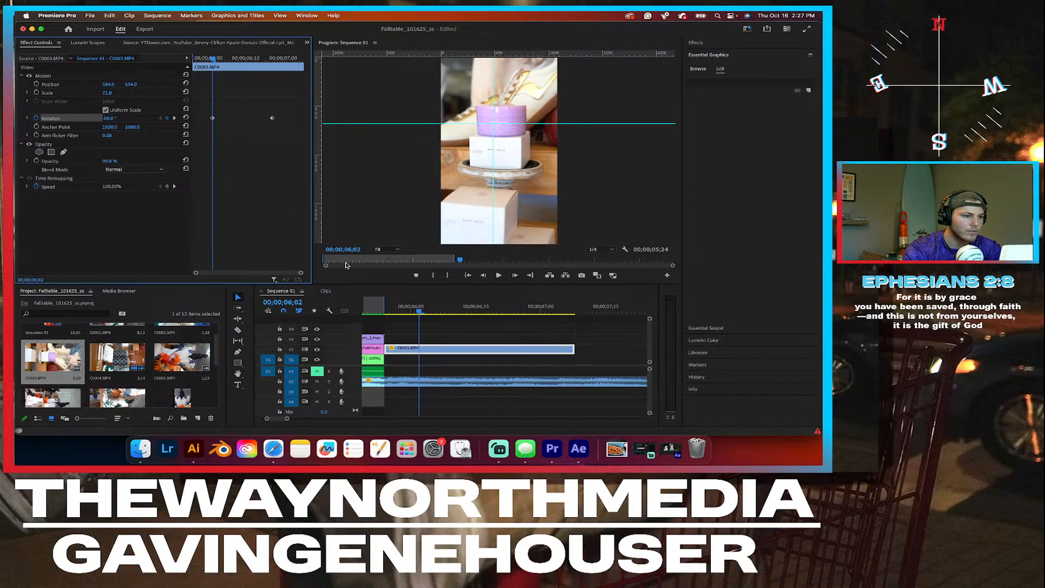
pyautogui.click(365, 306)
pyautogui.press('space')
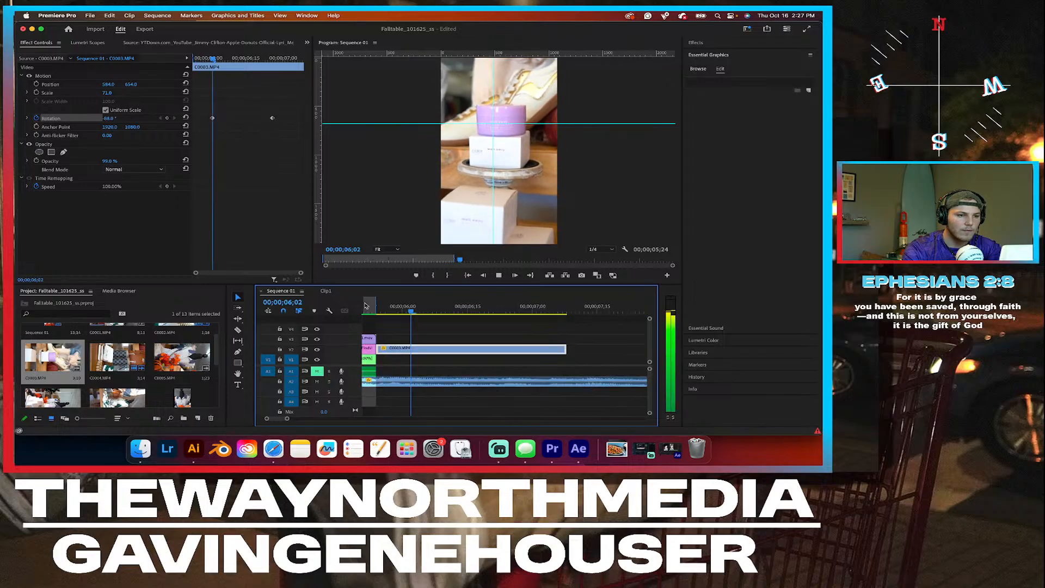
pyautogui.press('space')
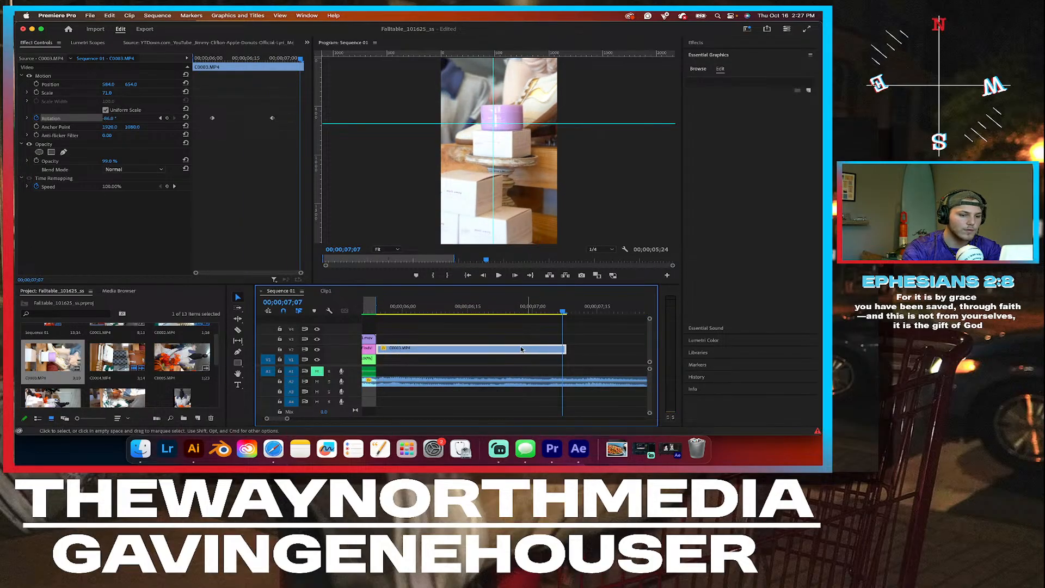
pyautogui.hscroll(-5, 521, 349)
pyautogui.scroll(-5, 511, 327)
pyautogui.hscroll(4, 511, 327)
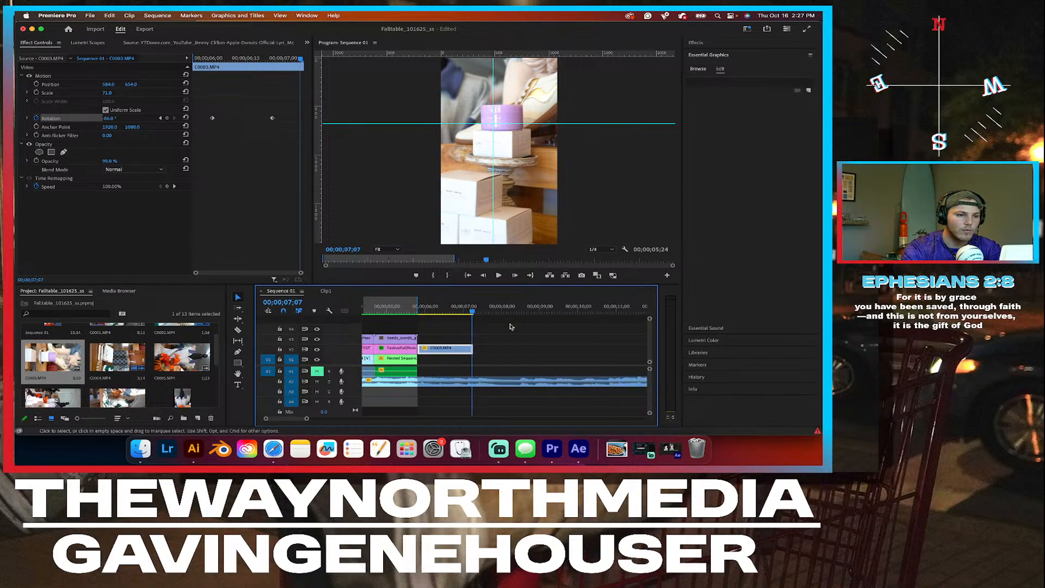
# Step: Apply the Warp Stabilizer effect to C0003.MP4 on the timeline
pyautogui.click(703, 43)
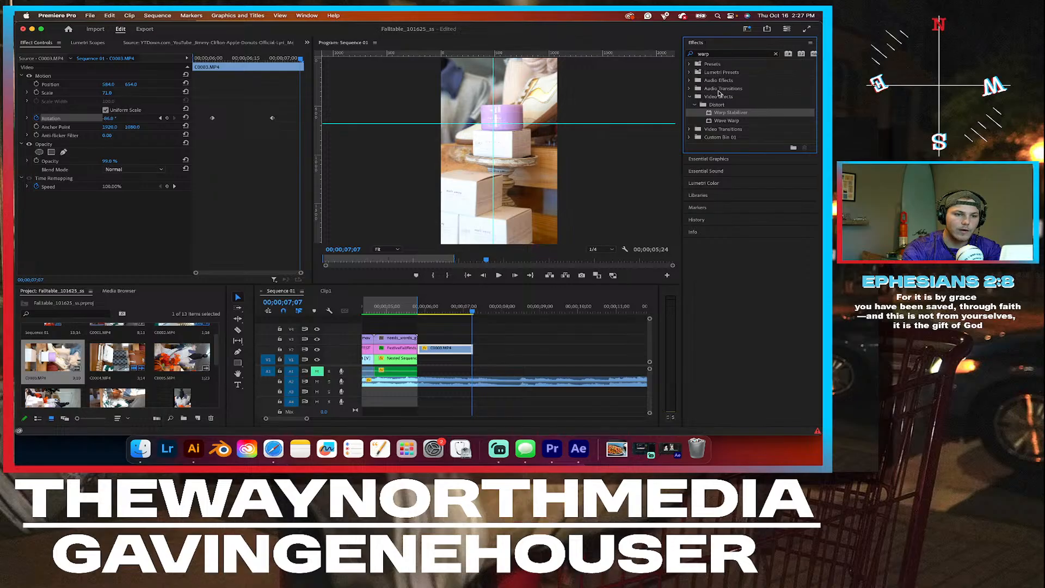
pyautogui.moveTo(677, 134); pyautogui.dragTo(444, 347)
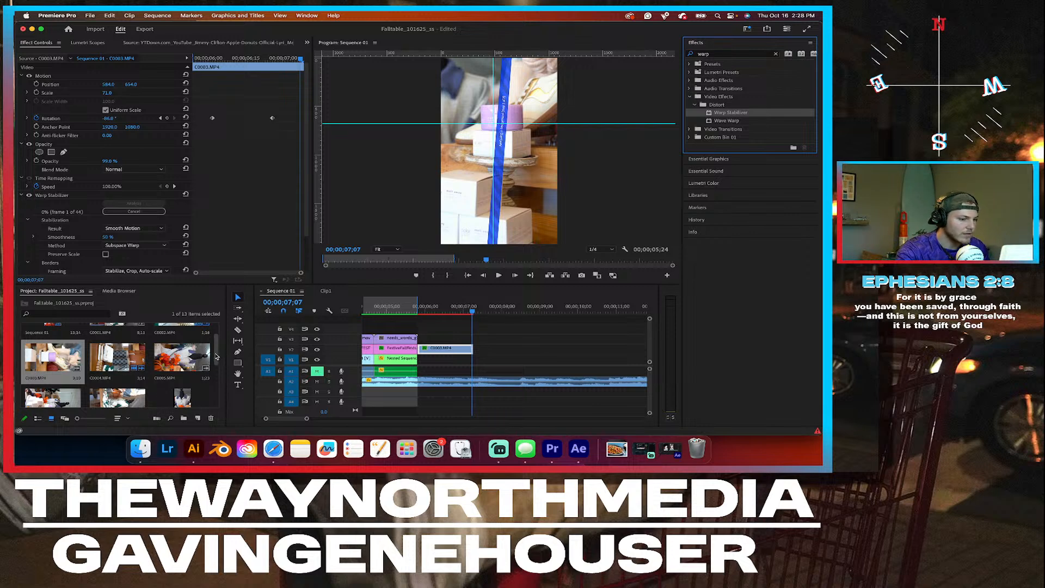
# Step: Open C0001.MP4 from the project bin in the source monitor and play it from its start
pyautogui.moveTo(216, 356); pyautogui.dragTo(218, 331)
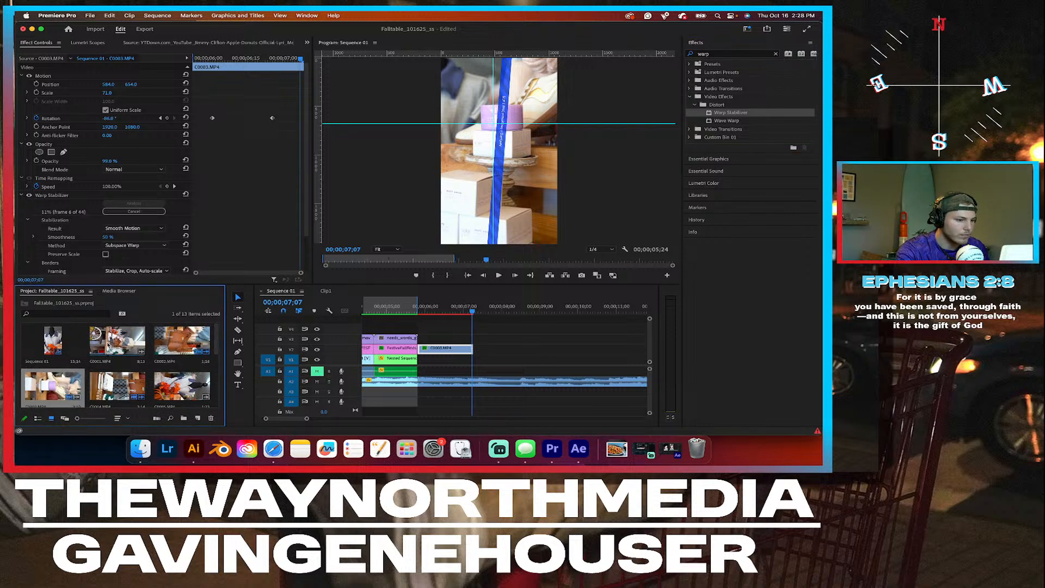
pyautogui.doubleClick(101, 342)
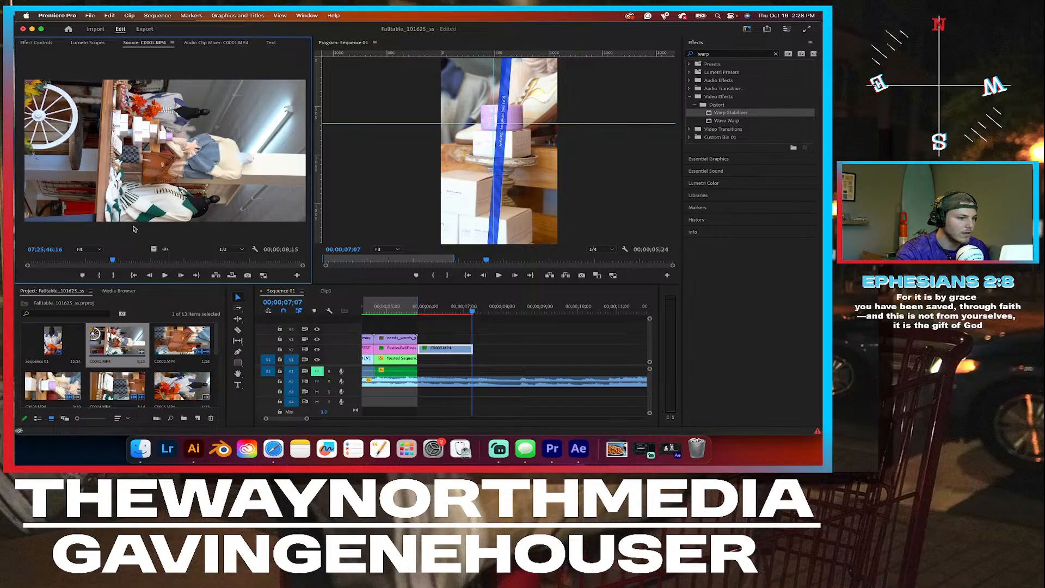
pyautogui.moveTo(113, 261); pyautogui.dragTo(19, 261)
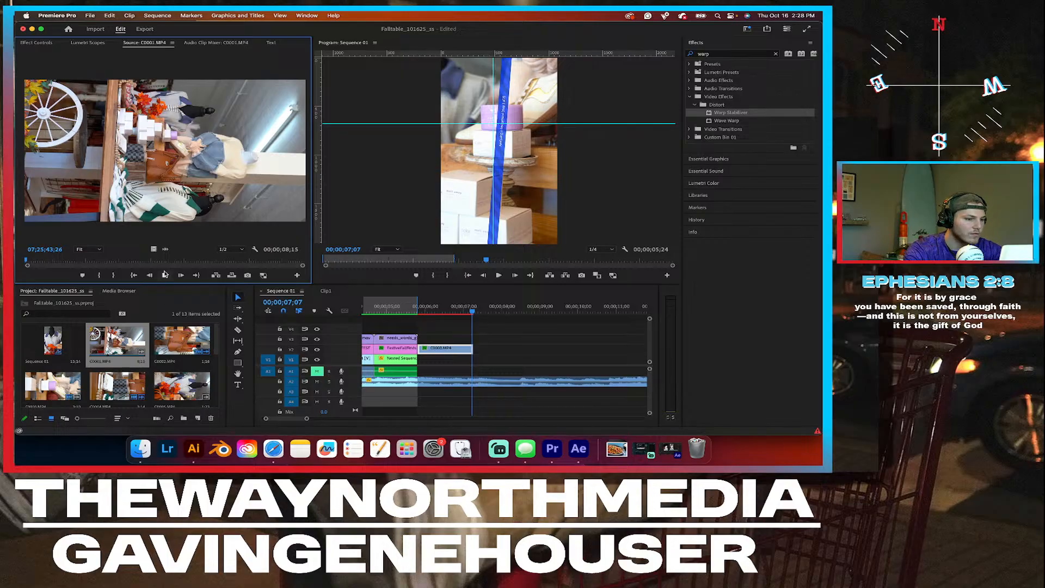
pyautogui.click(166, 275)
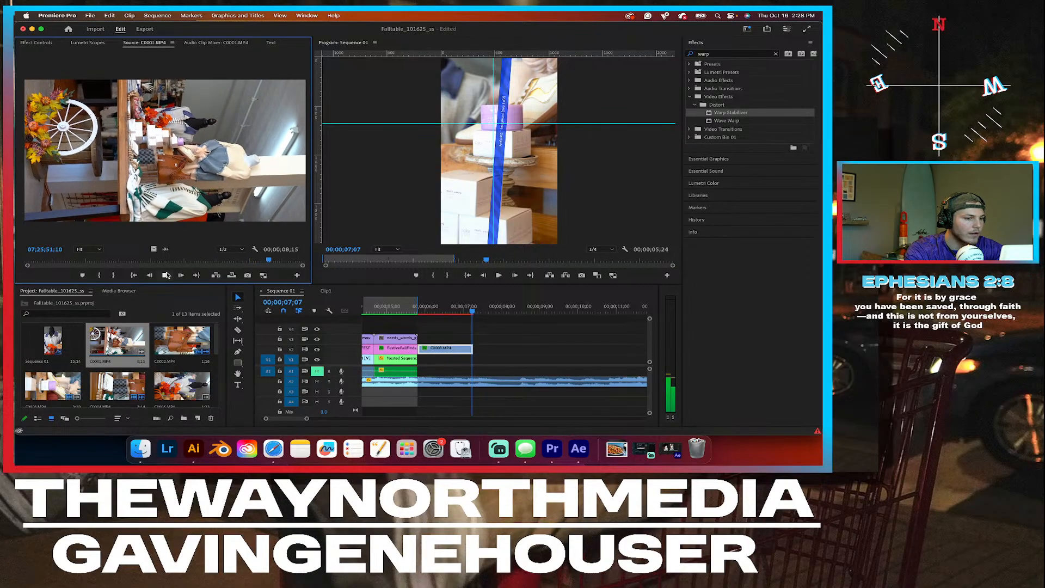
pyautogui.click(165, 276)
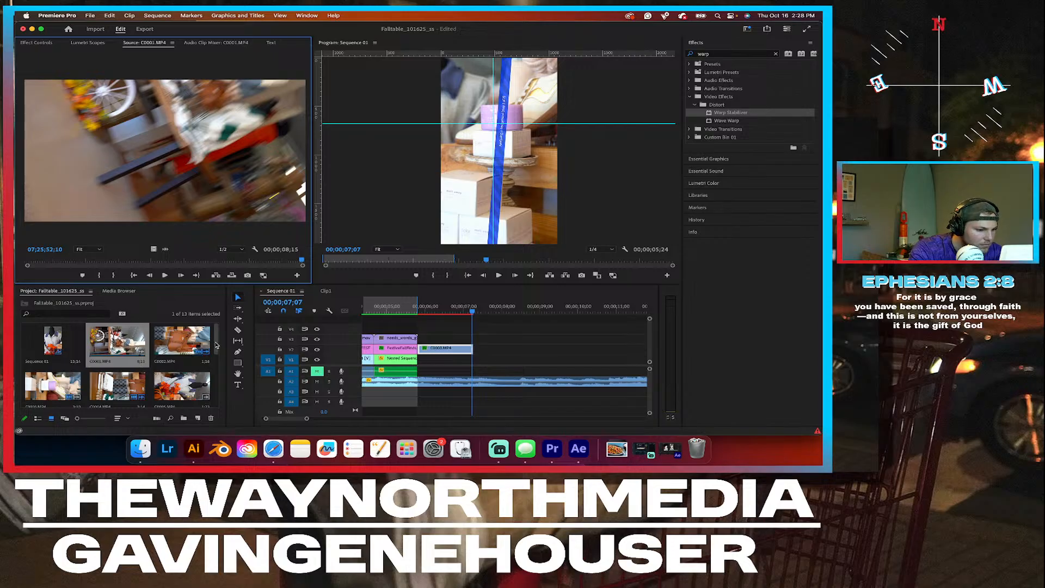
pyautogui.moveTo(216, 346)
pyautogui.mouseDown()
pyautogui.moveTo(218, 401)
pyautogui.moveTo(217, 327)
pyautogui.mouseUp()
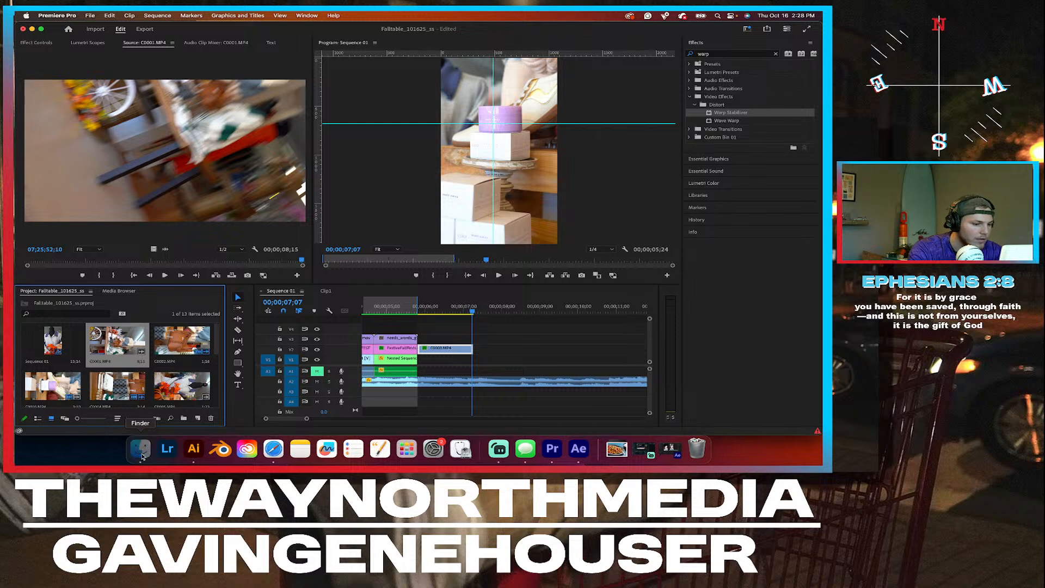
# Step: Switch to Finder, preview C0001.MP4 through C0003.MP4 in the Stream folder, and return to Premiere Pro
pyautogui.click(142, 456)
pyautogui.click(130, 50)
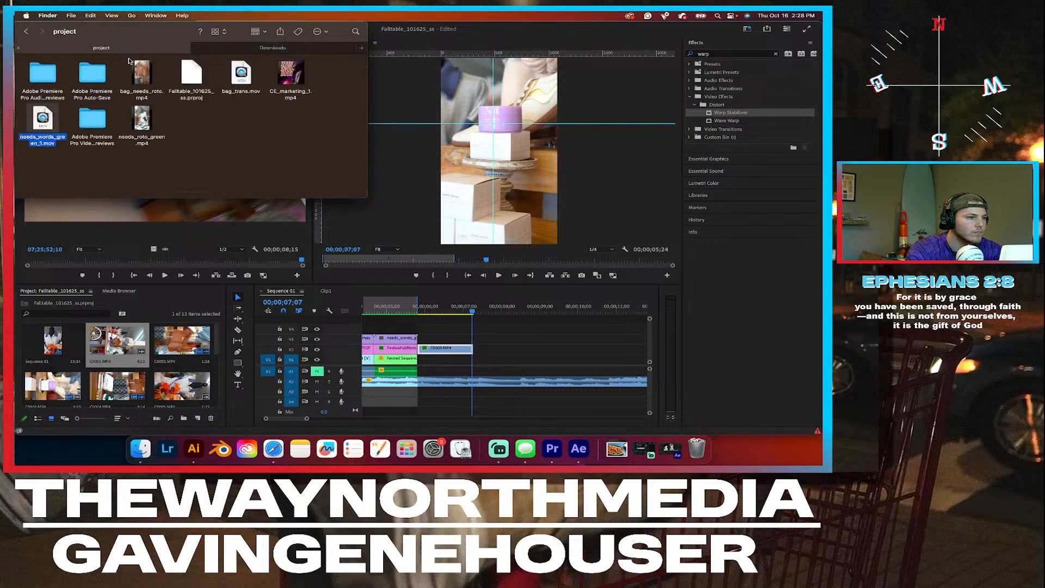
pyautogui.click(26, 32)
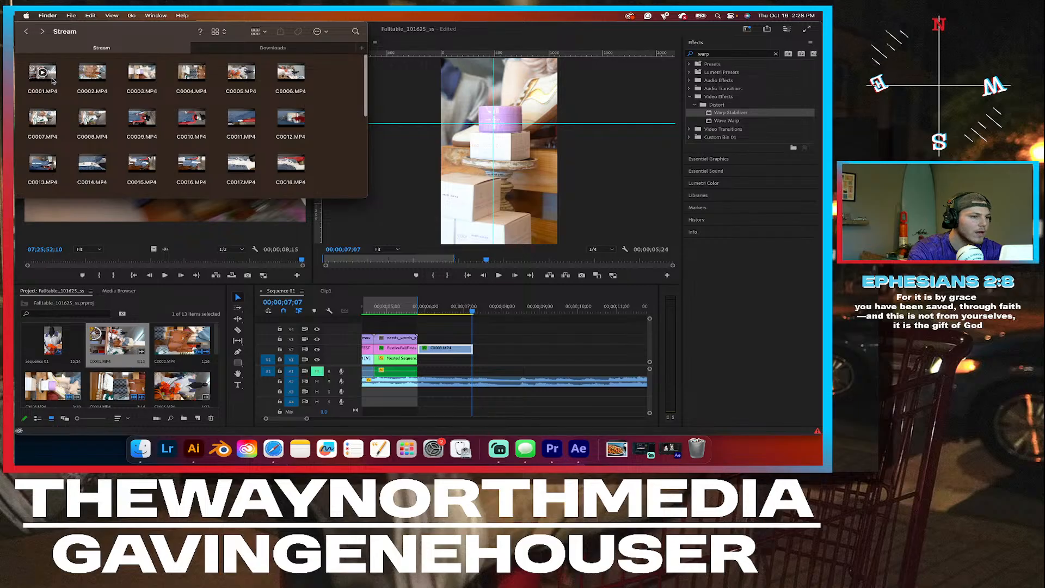
pyautogui.click(50, 78)
pyautogui.press('space')
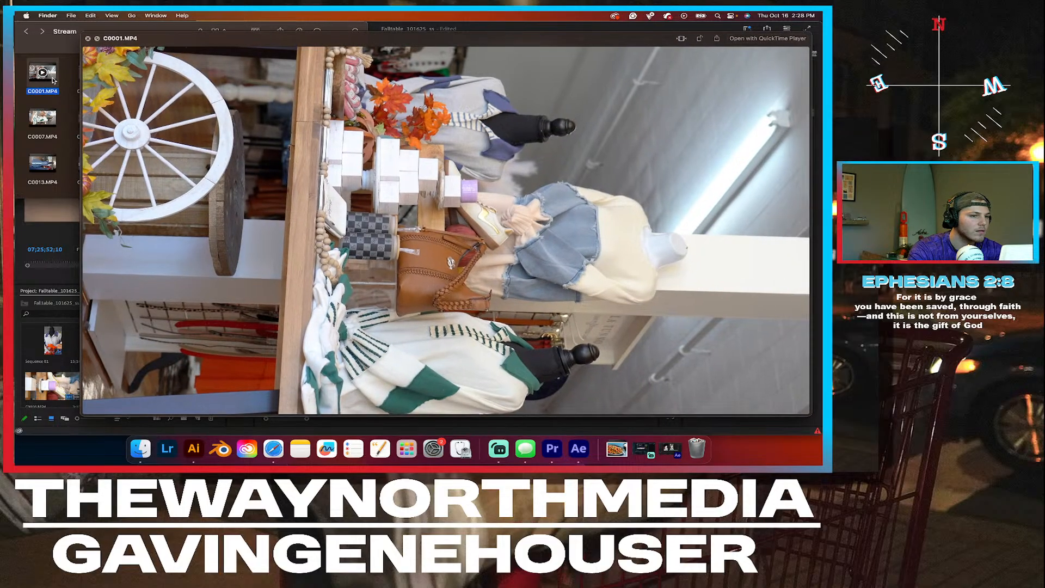
pyautogui.press('Right')
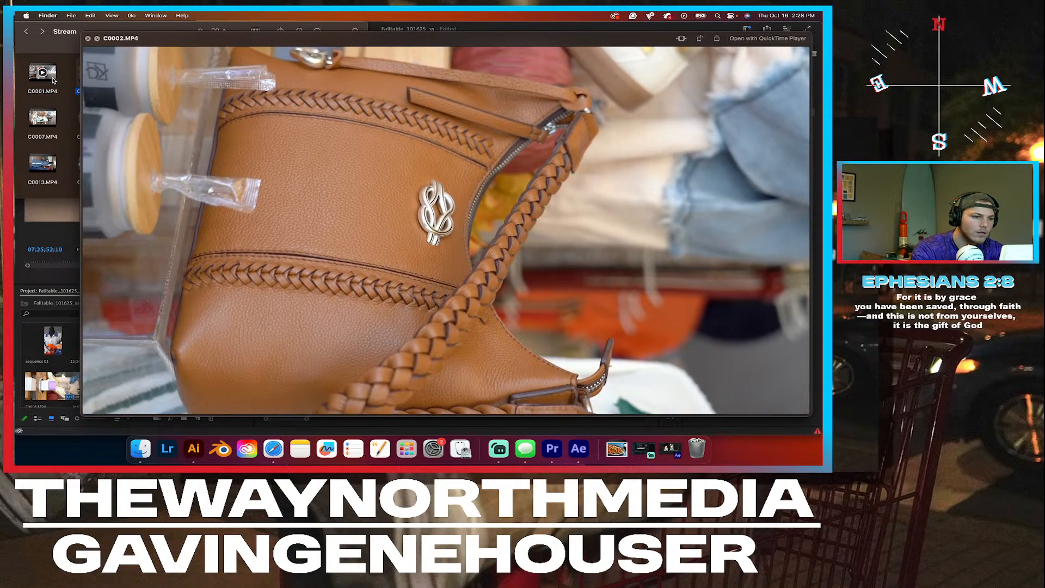
pyautogui.press('Right')
pyautogui.press('space')
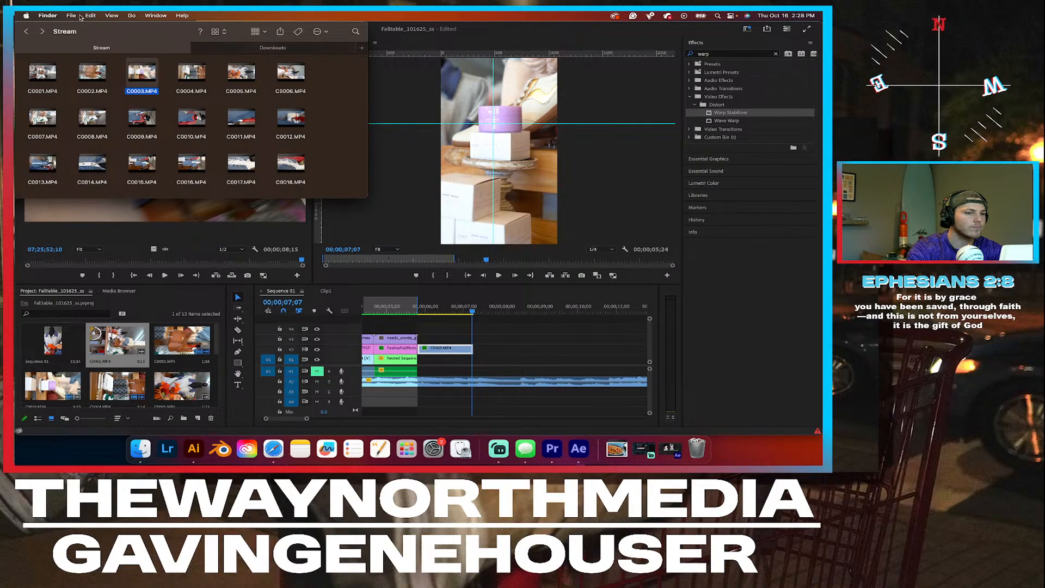
pyautogui.click(525, 29)
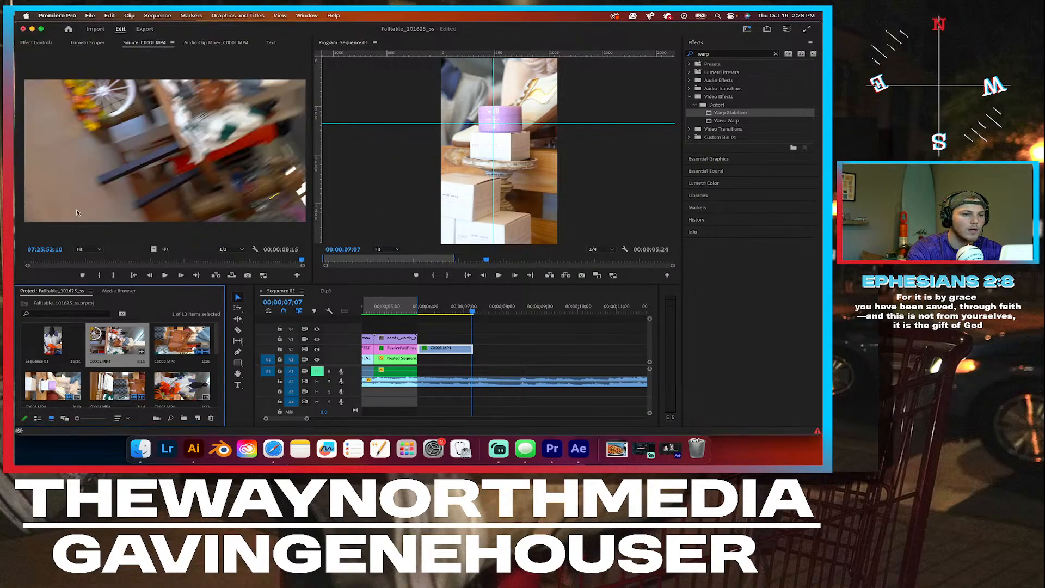
# Step: Mark C0001.MP4 from 07;25;47;00 to 07;25;50;00 and place that section on track V1 directly where C0003.MP4 ends
pyautogui.moveTo(284, 263); pyautogui.dragTo(226, 260)
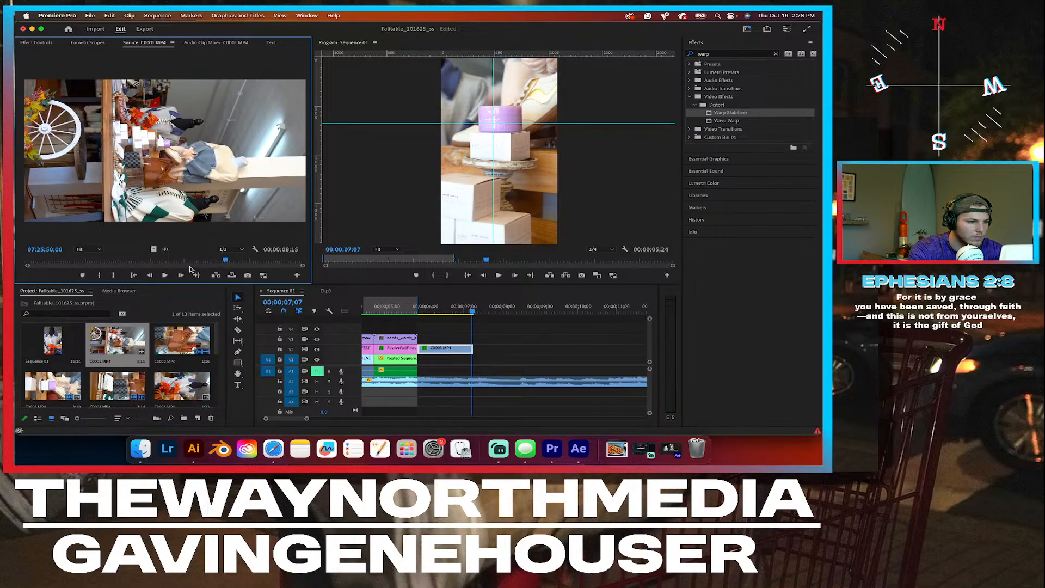
pyautogui.click(113, 274)
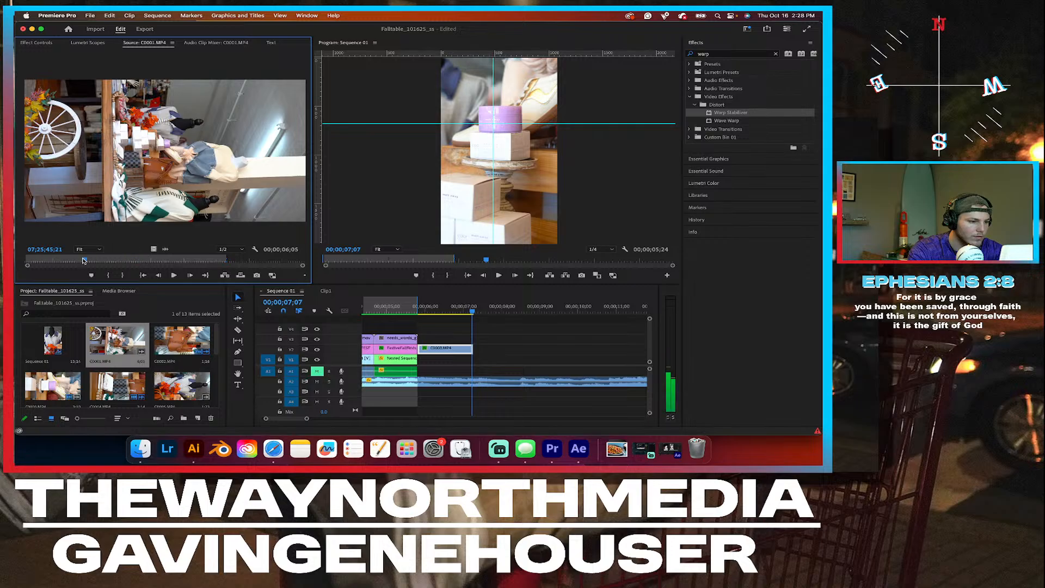
pyautogui.moveTo(85, 260); pyautogui.dragTo(50, 261)
pyautogui.press('space')
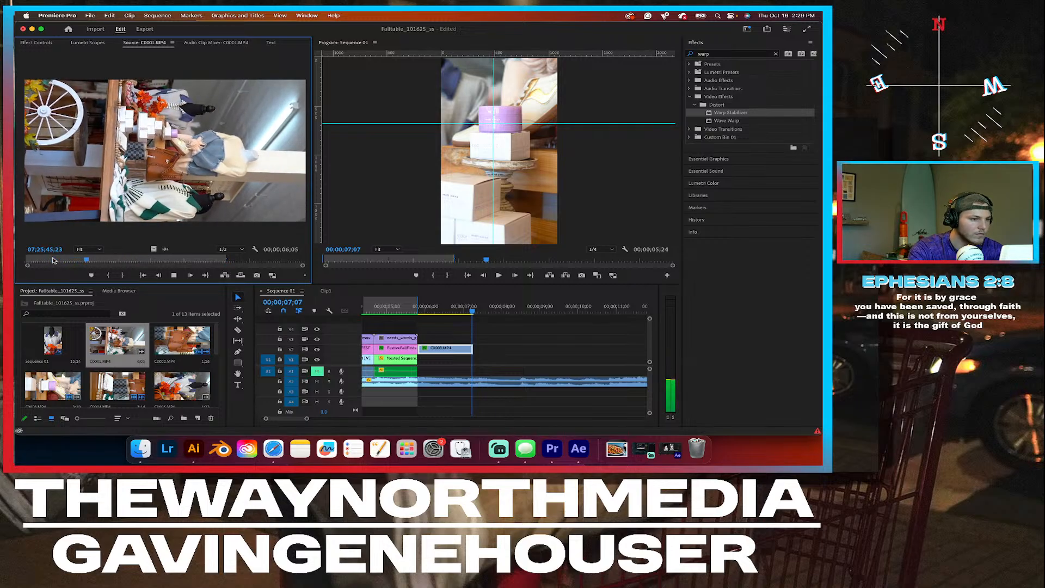
pyautogui.press('space')
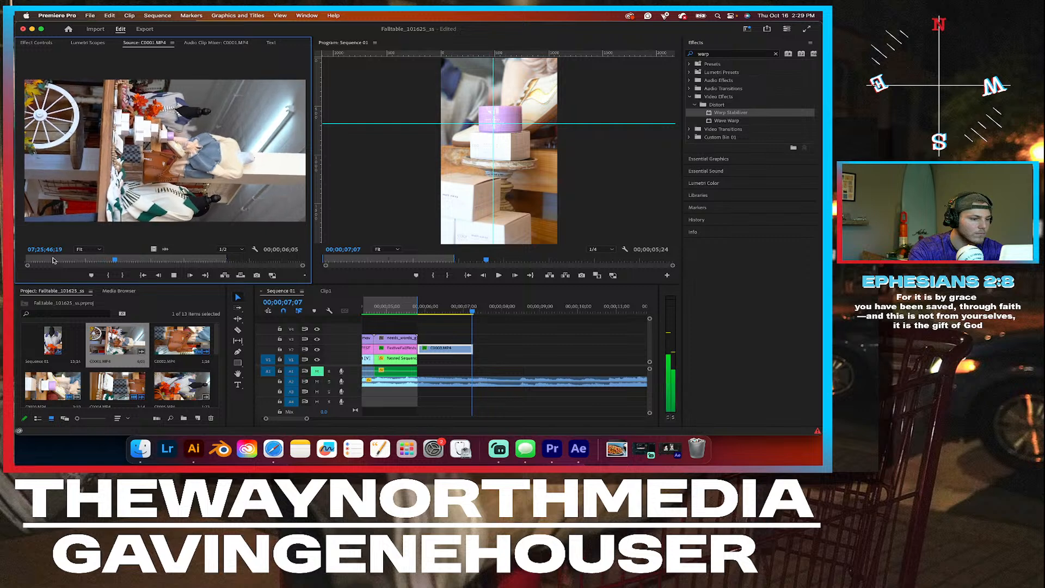
pyautogui.press('space')
pyautogui.click(107, 275)
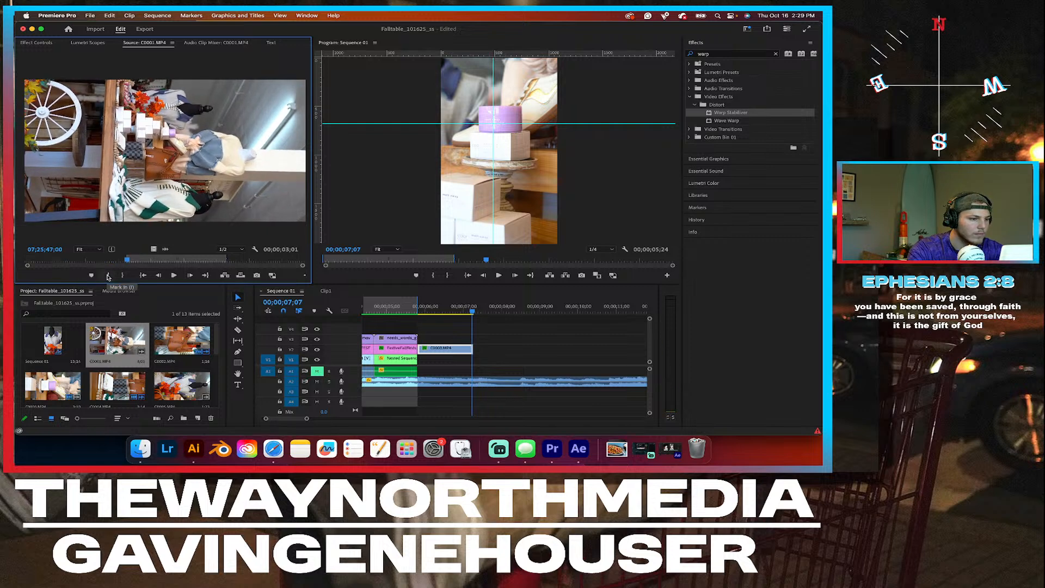
pyautogui.moveTo(103, 345); pyautogui.dragTo(474, 362)
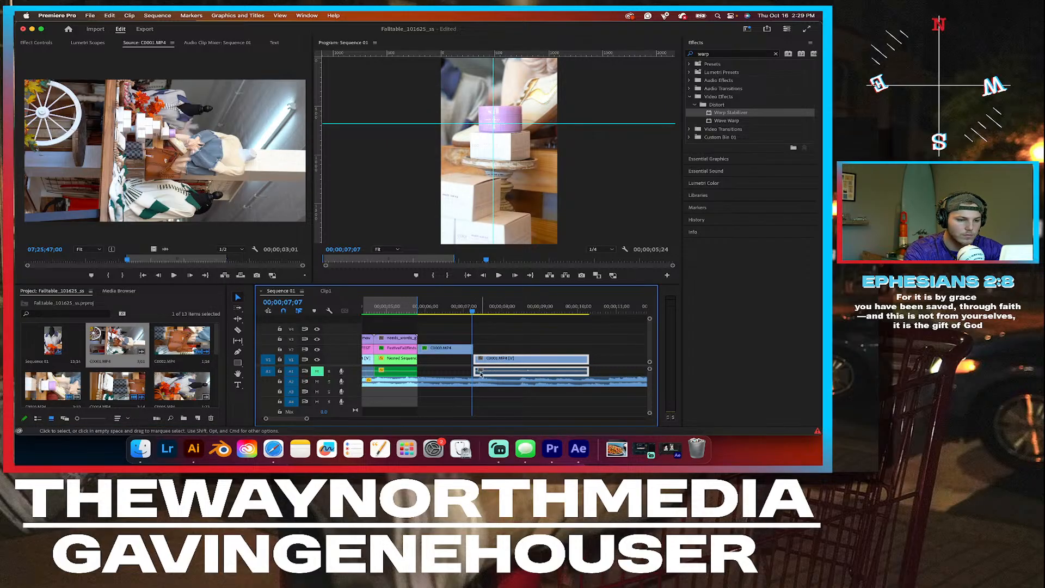
# Step: Set the sequence's in/out range to span C0003.MP4 and C0001.MP4, ending at C0001.MP4's last frame, and render In to Out
pyautogui.click(435, 310)
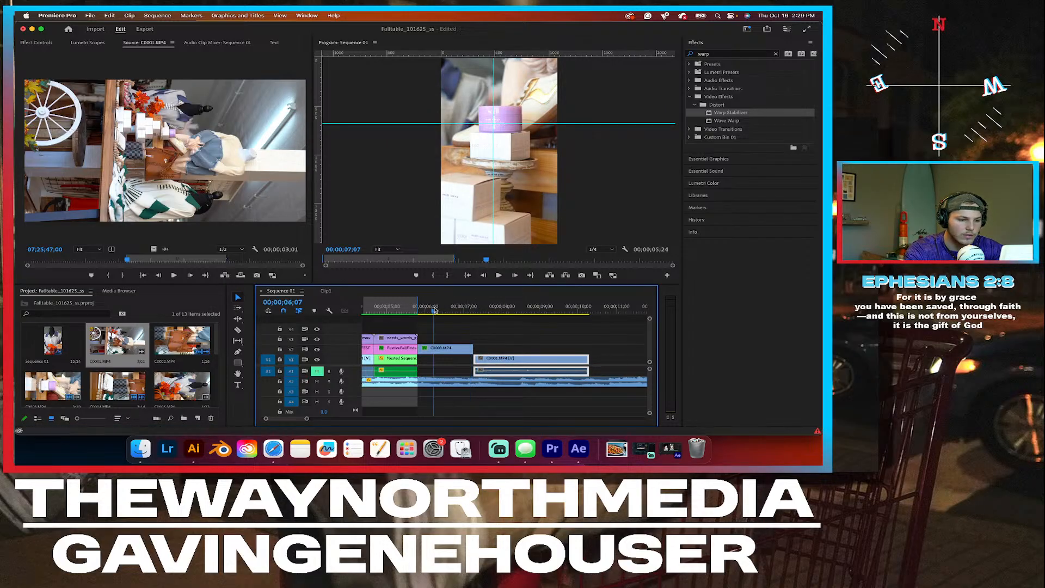
pyautogui.click(448, 351)
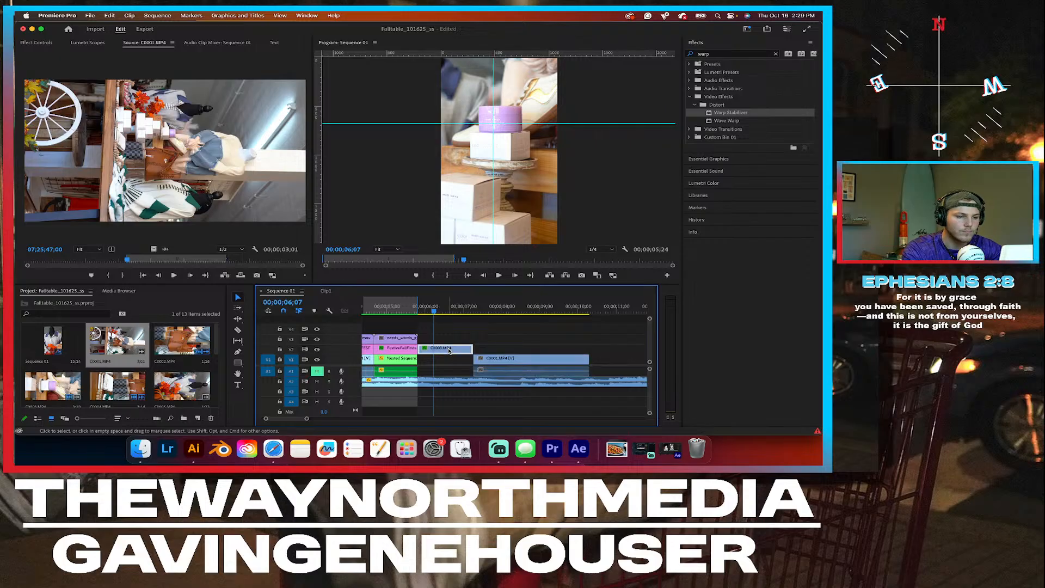
pyautogui.moveTo(434, 311); pyautogui.dragTo(388, 307)
pyautogui.hscroll(-3, 373, 309)
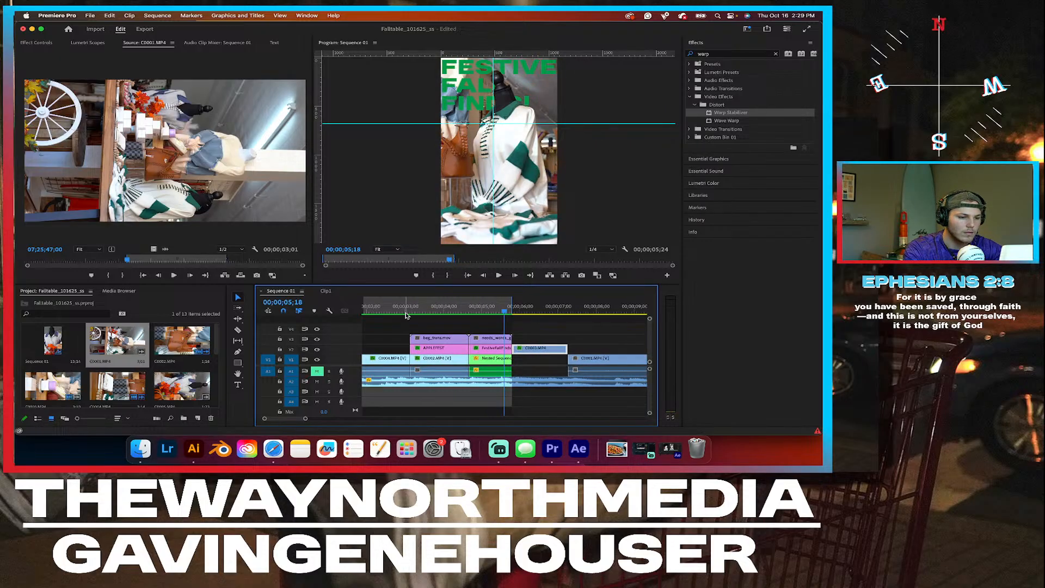
pyautogui.scroll(-3, 406, 314)
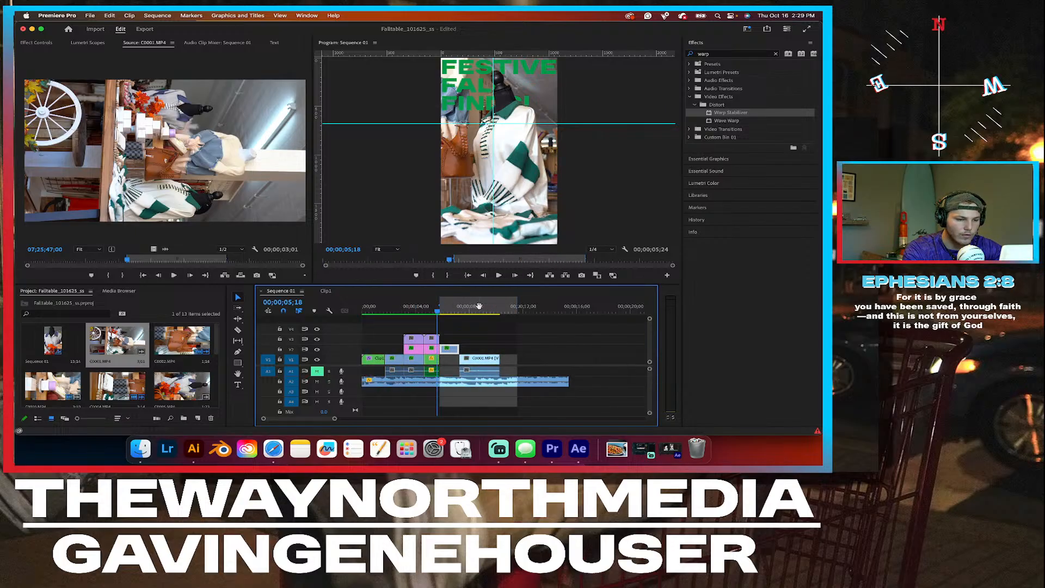
pyautogui.moveTo(517, 306)
pyautogui.mouseDown()
pyautogui.moveTo(549, 306)
pyautogui.moveTo(501, 306)
pyautogui.mouseUp()
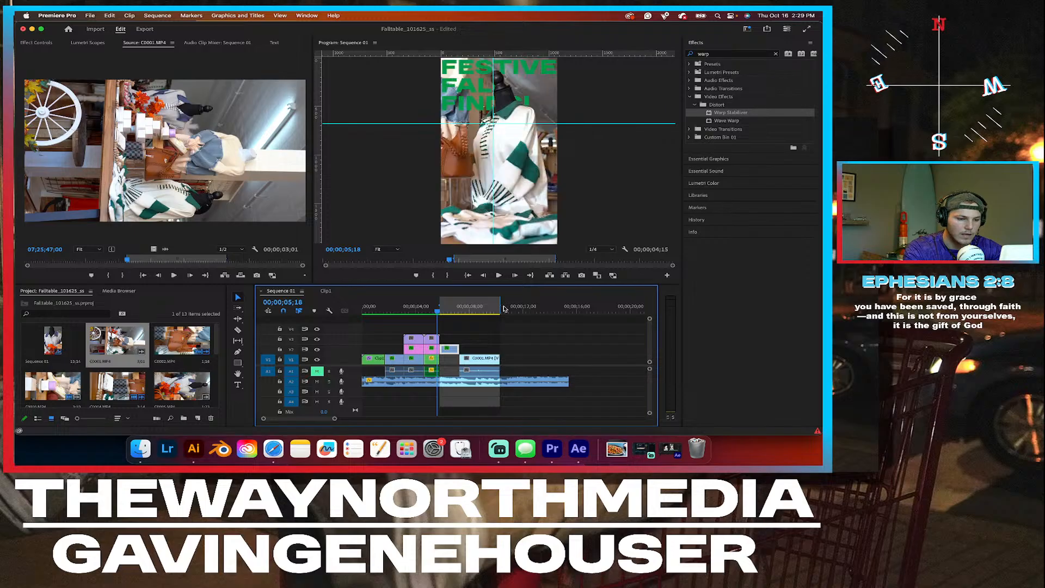
pyautogui.click(165, 15)
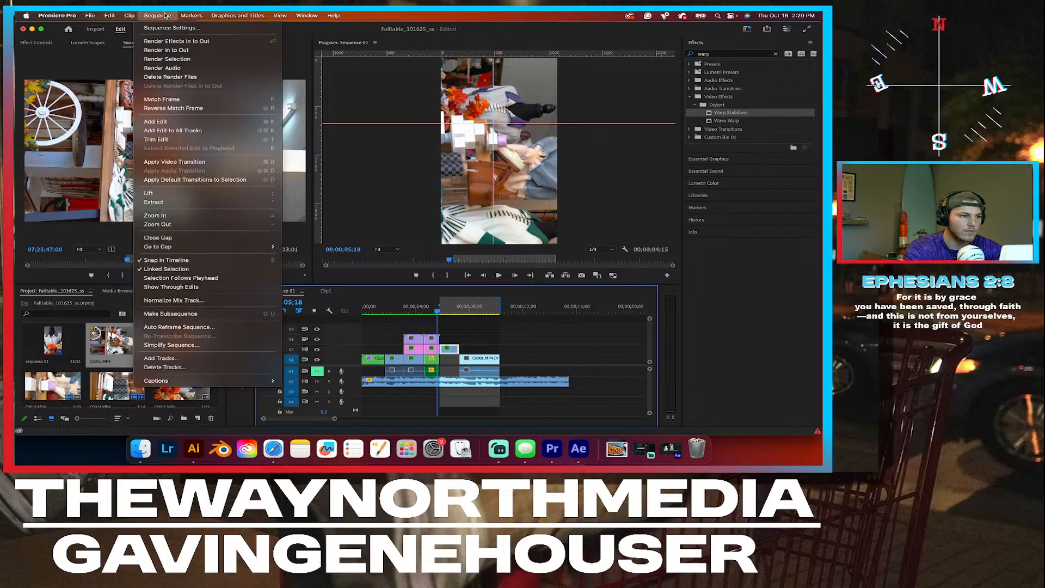
pyautogui.click(183, 53)
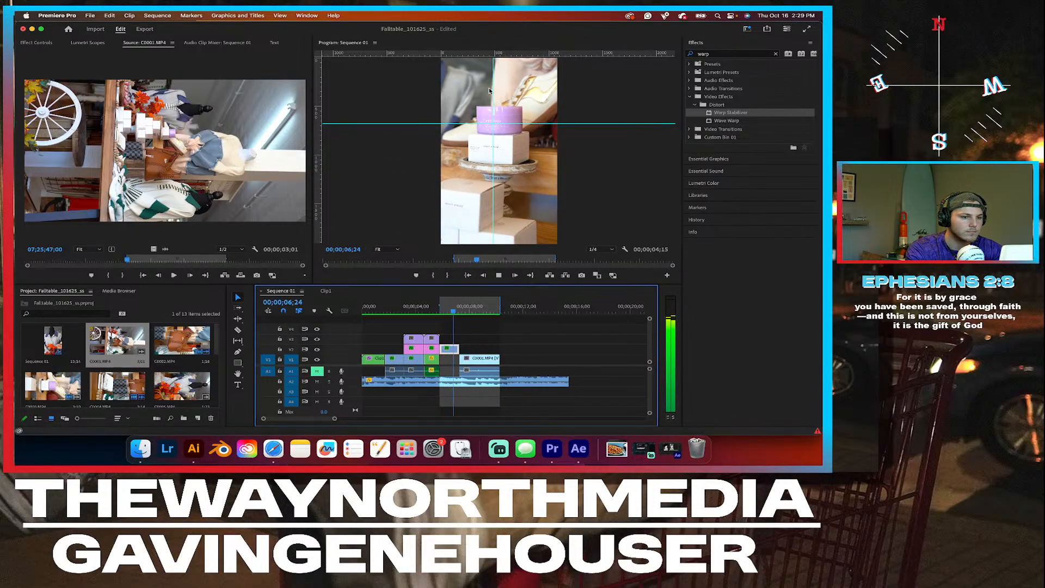
# Step: Replay the stabilized C0003.MP4 and its transitions from the preceding clip and into C0001.MP4
pyautogui.press('space')
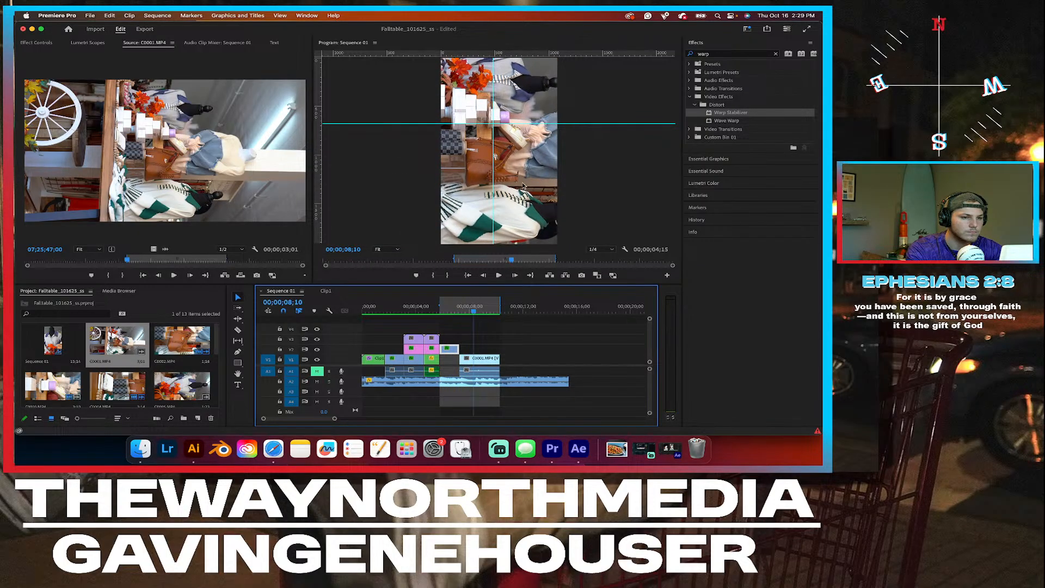
pyautogui.click(455, 306)
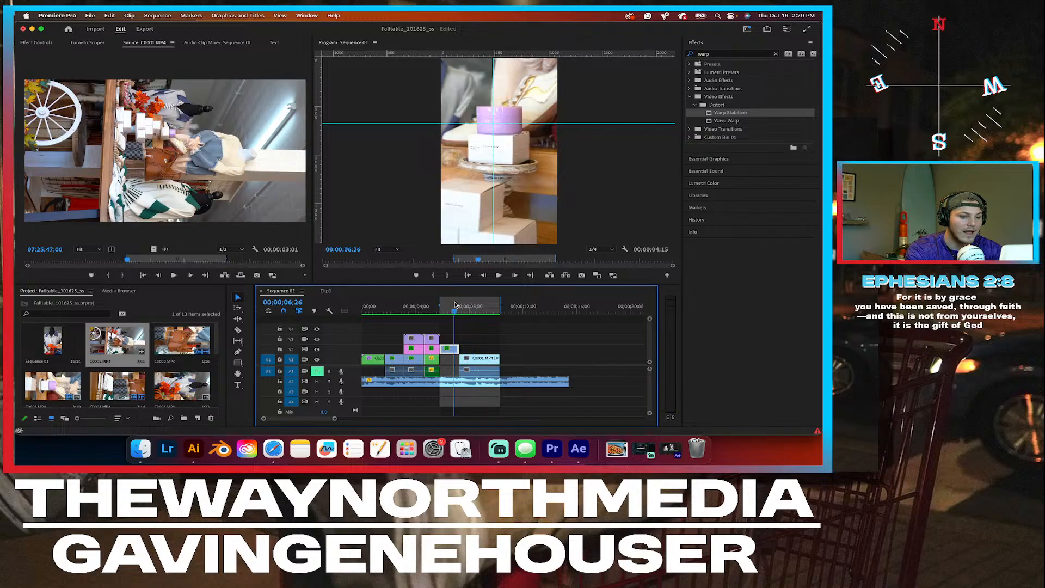
pyautogui.press('space')
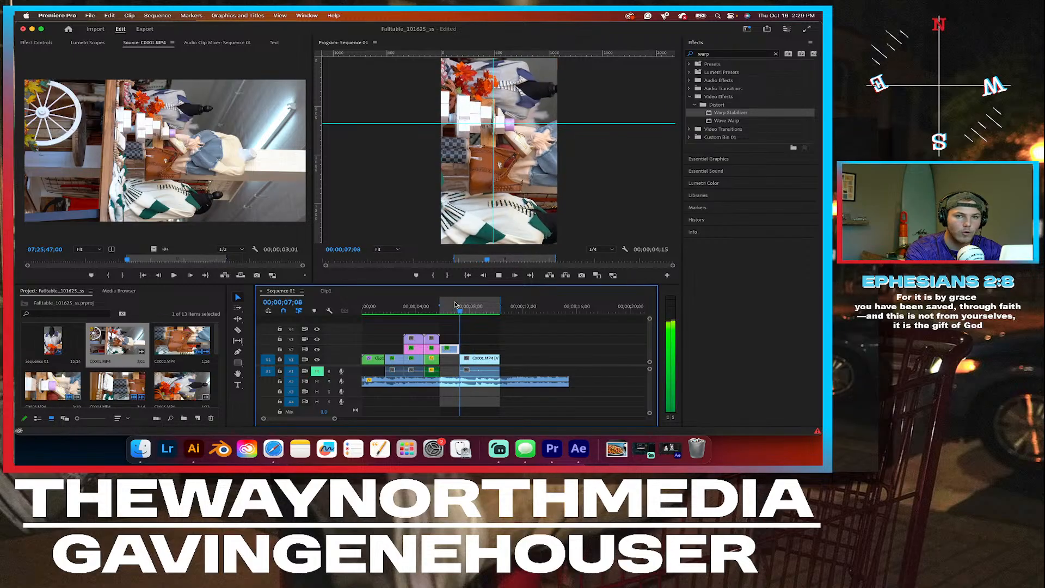
pyautogui.click(434, 309)
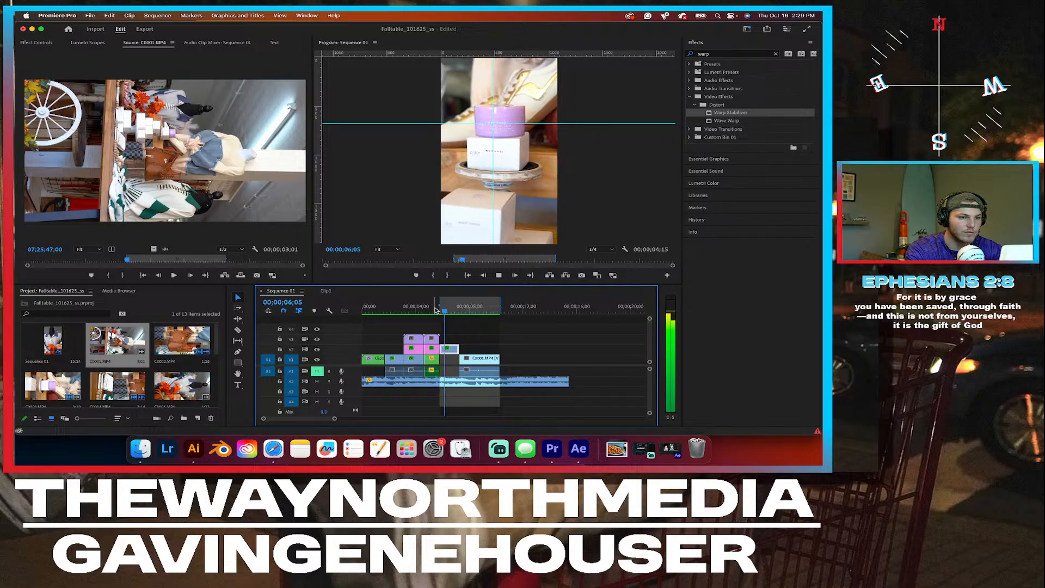
pyautogui.press('space')
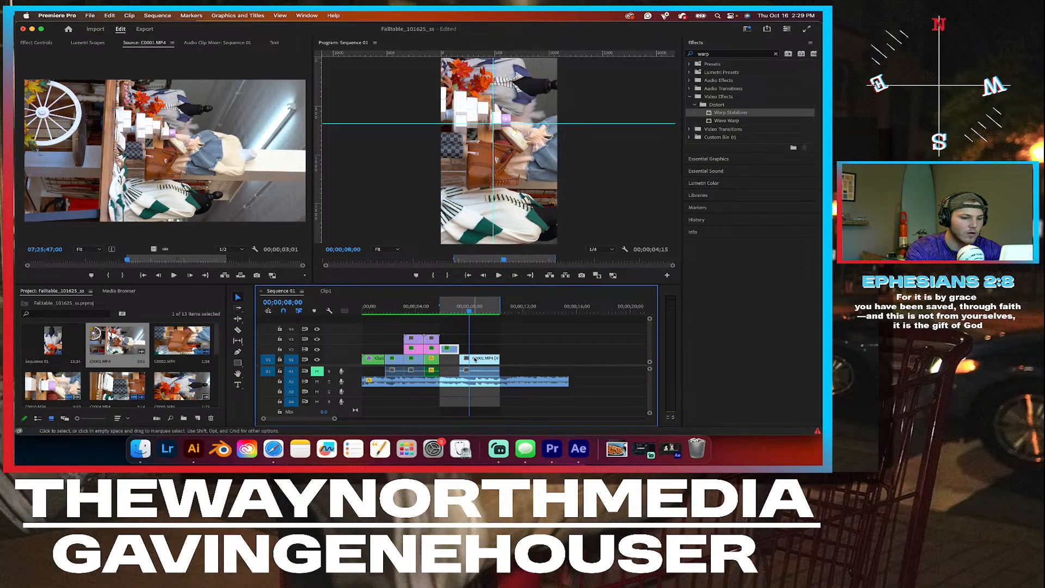
# Step: Set the rotation of C0001.MP4 on the timeline to -90° so the shot stands upright
pyautogui.click(481, 362)
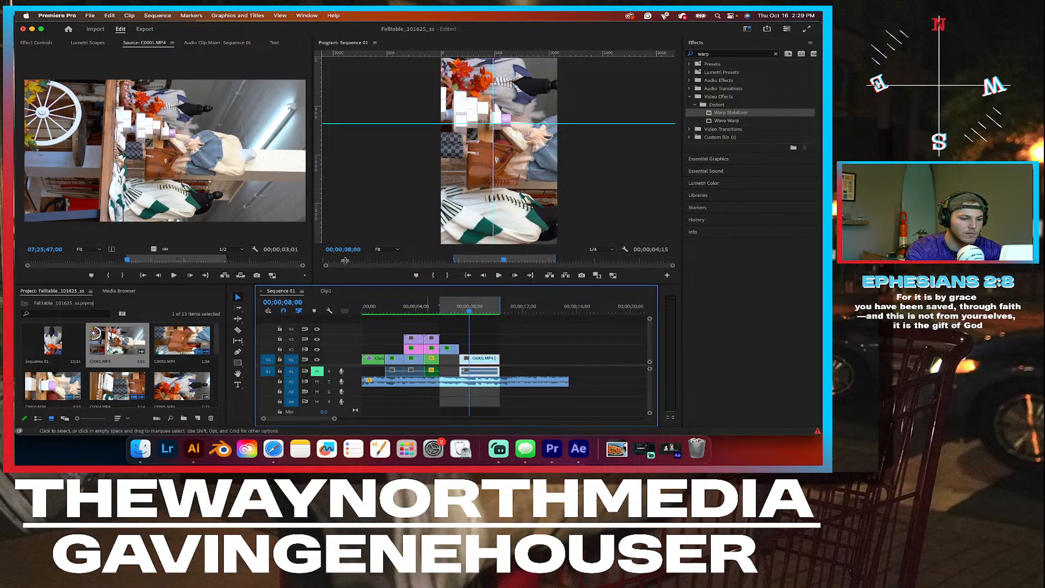
pyautogui.click(36, 42)
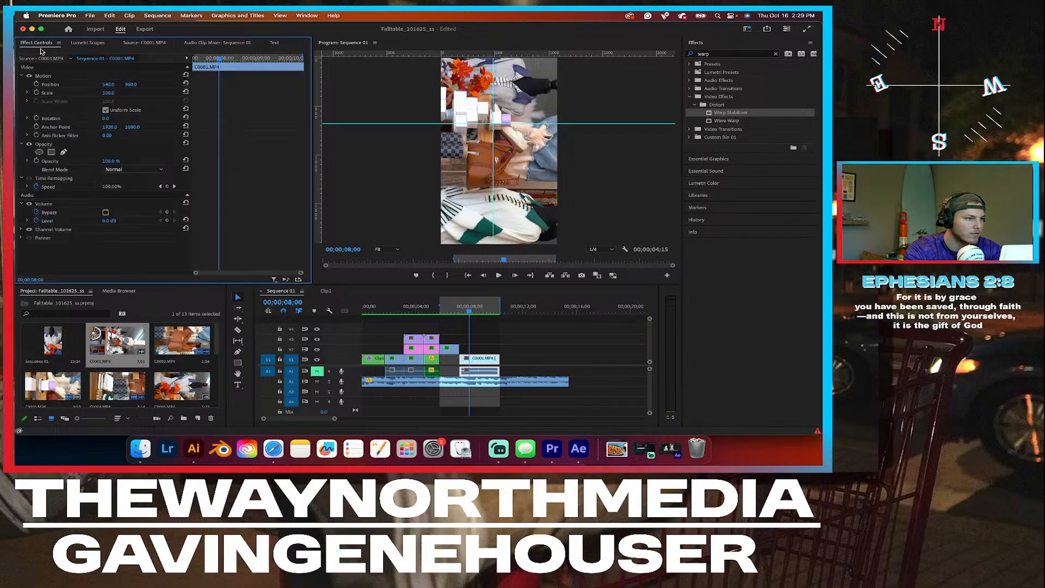
pyautogui.click(106, 119)
pyautogui.press('Return')
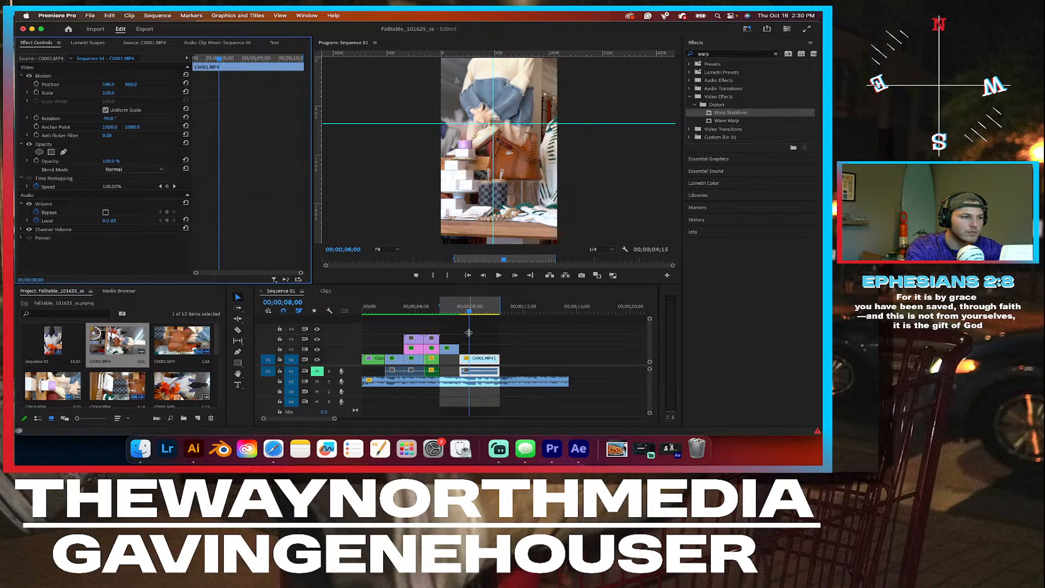
# Step: Scale C0001.MP4 down to about 57% and set its position to 540, 824
pyautogui.click(112, 93)
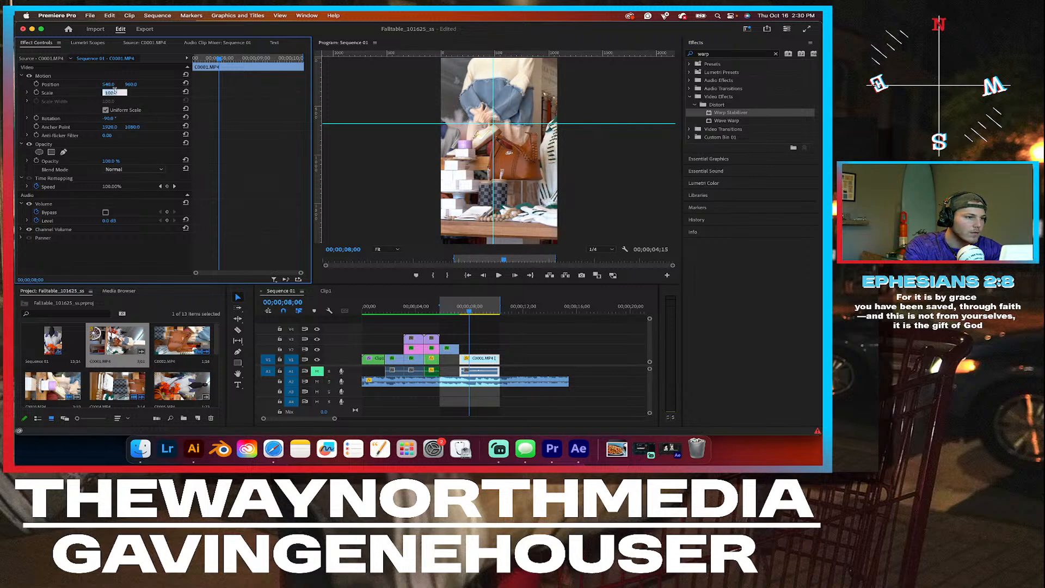
pyautogui.press('Return')
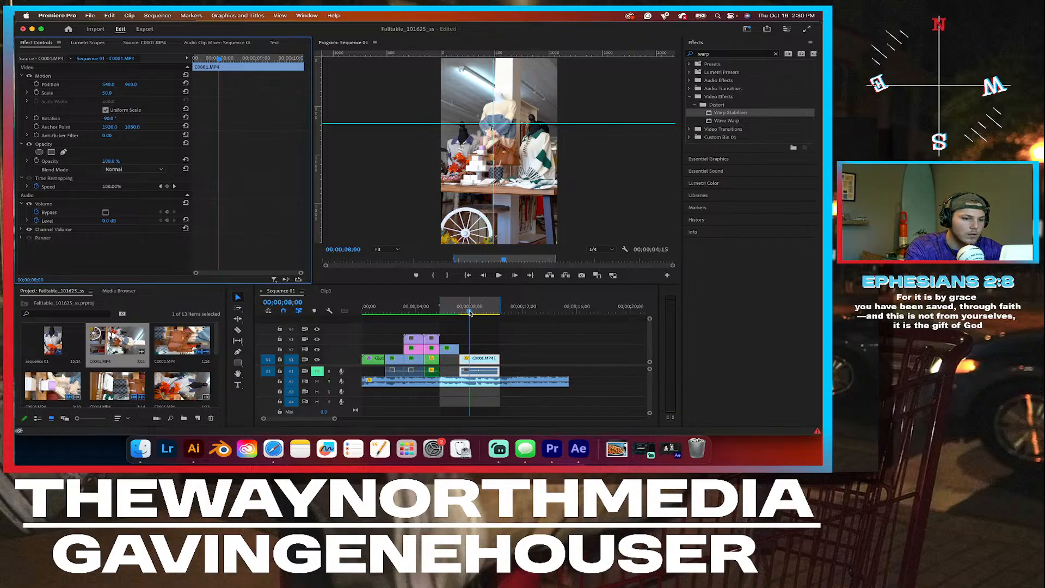
pyautogui.moveTo(106, 94); pyautogui.dragTo(134, 84)
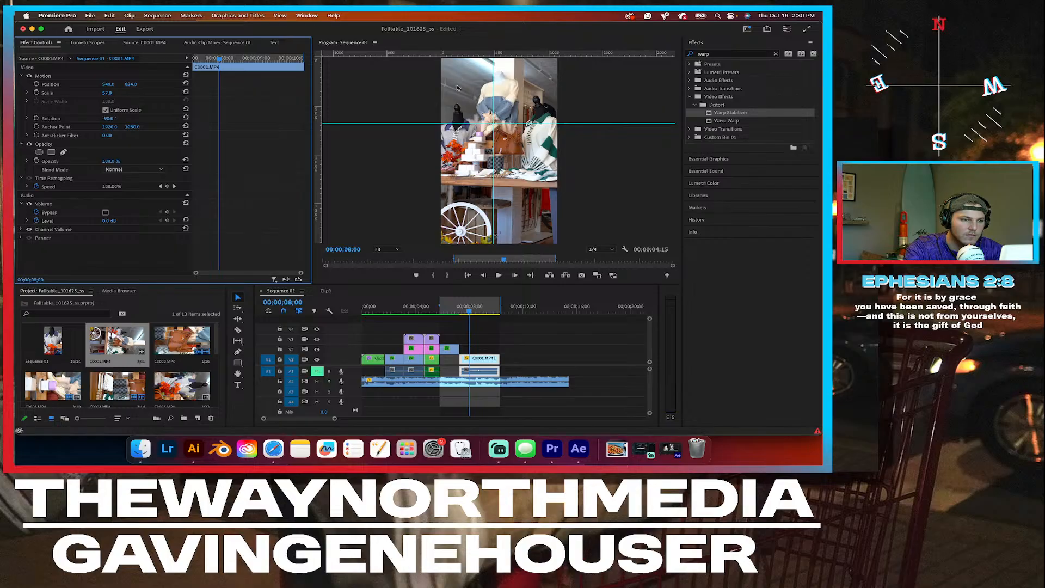
# Step: Replay the sequence from the shot before C0003.MP4 through the end of C0001.MP4
pyautogui.click(449, 309)
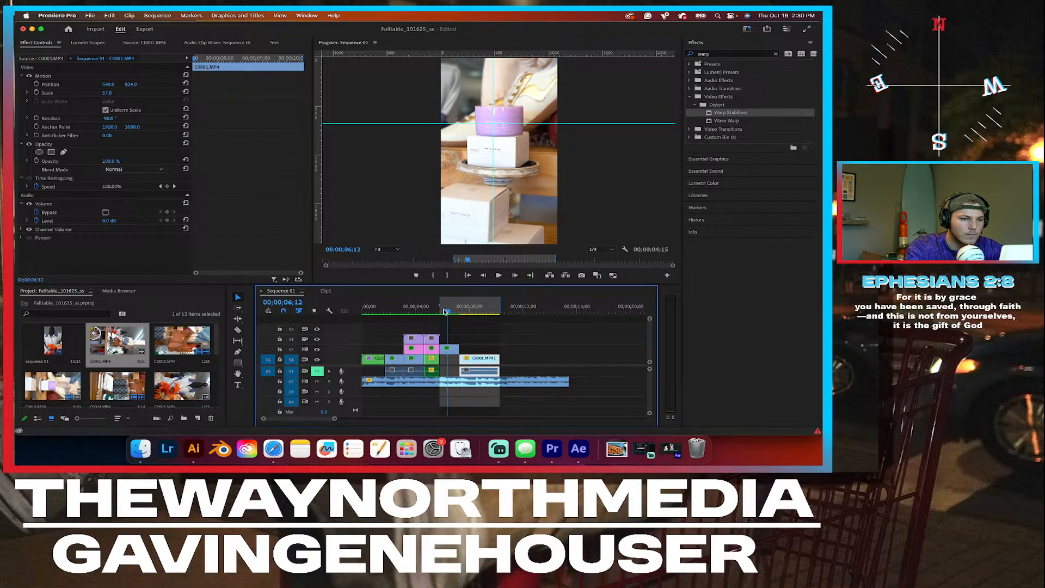
pyautogui.click(430, 310)
pyautogui.press('space')
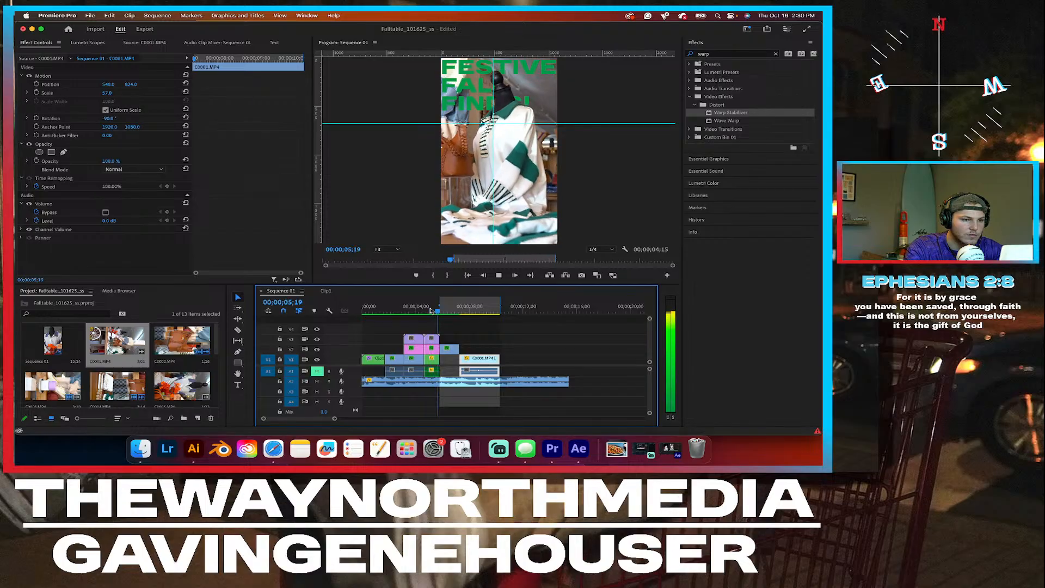
pyautogui.click(430, 310)
pyautogui.press('space')
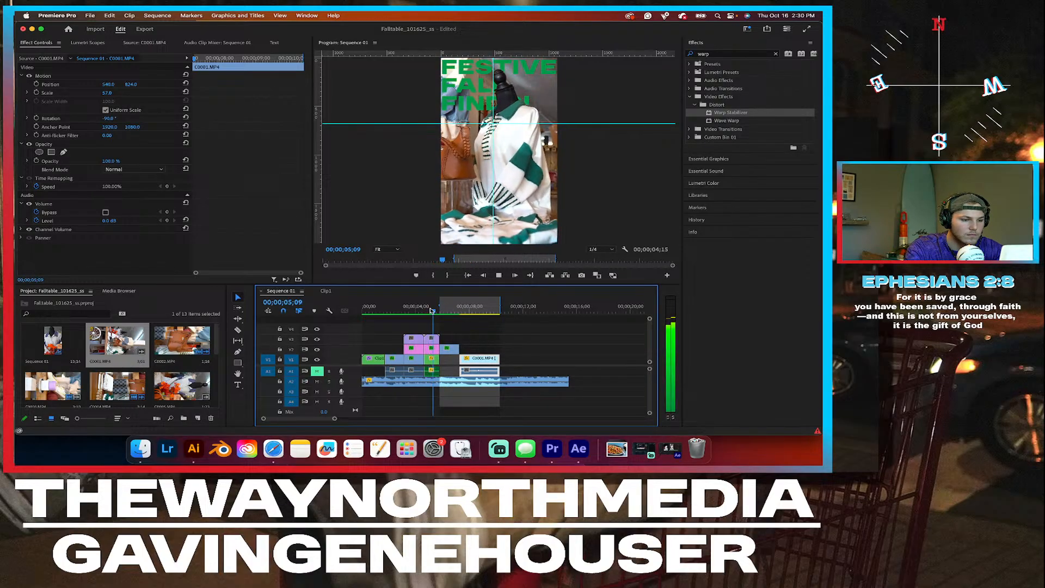
pyautogui.press('space')
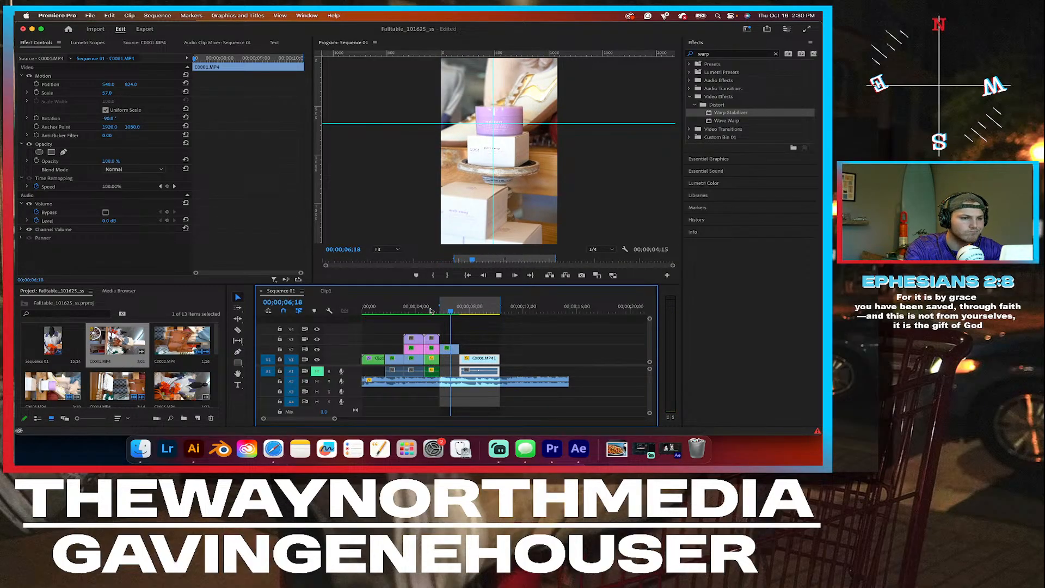
pyautogui.press('space')
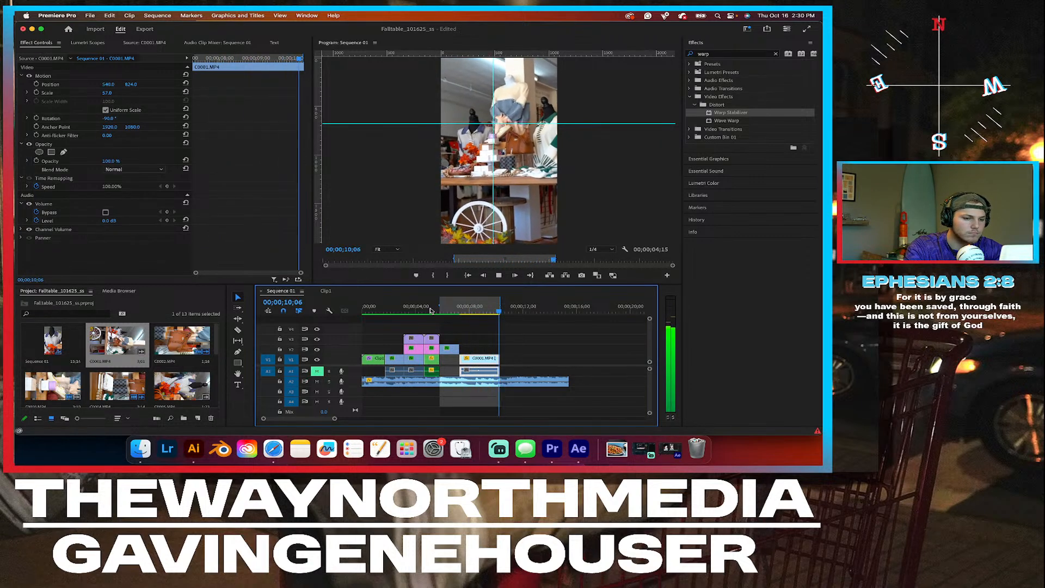
pyautogui.press('space')
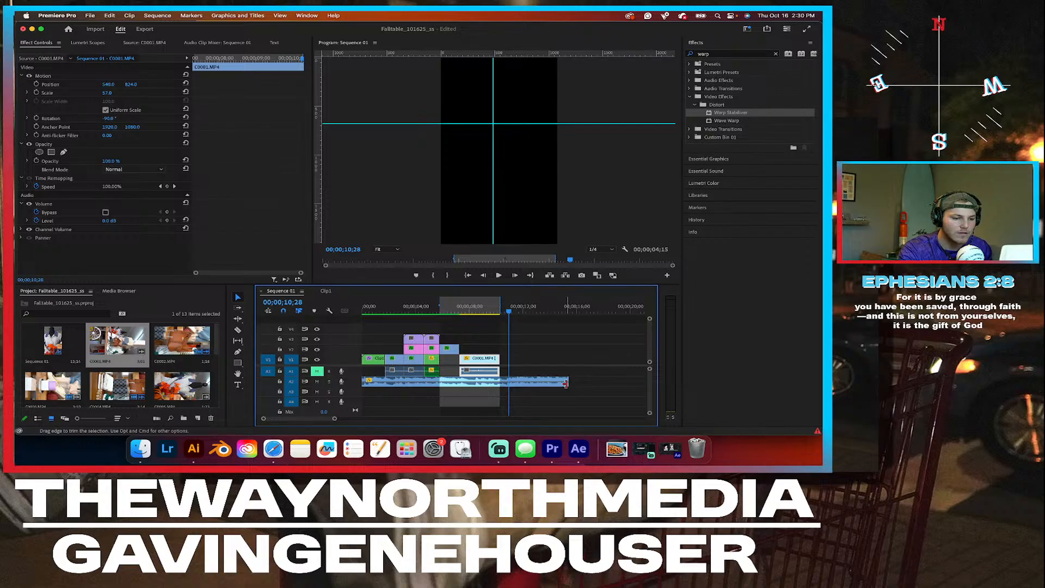
# Step: Trim the music clip on A2 to end with C0001.MP4's last frame at 00;00;10;09 and check the sequence's playback
pyautogui.moveTo(566, 384); pyautogui.dragTo(499, 383)
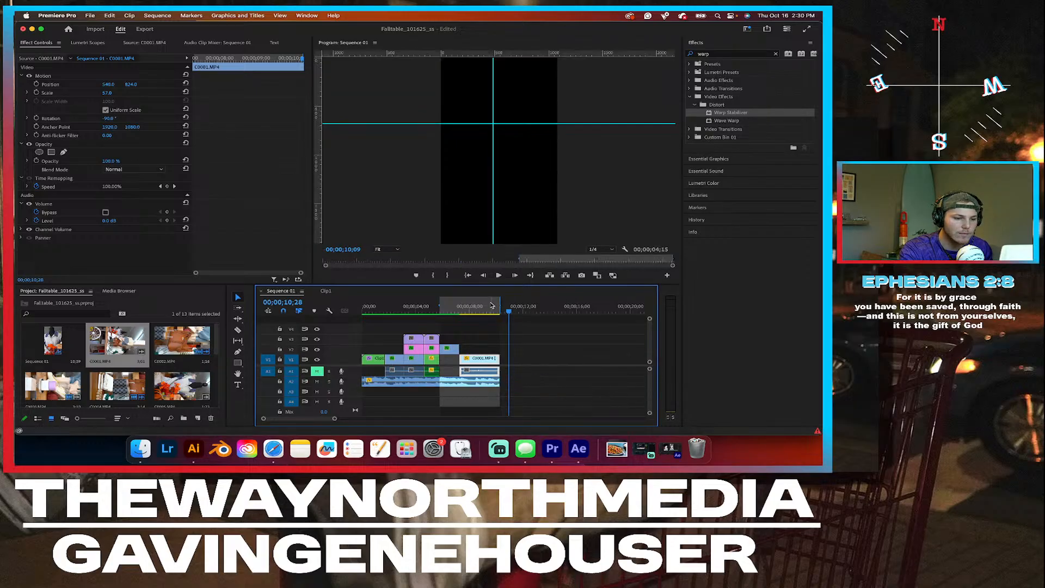
pyautogui.click(489, 307)
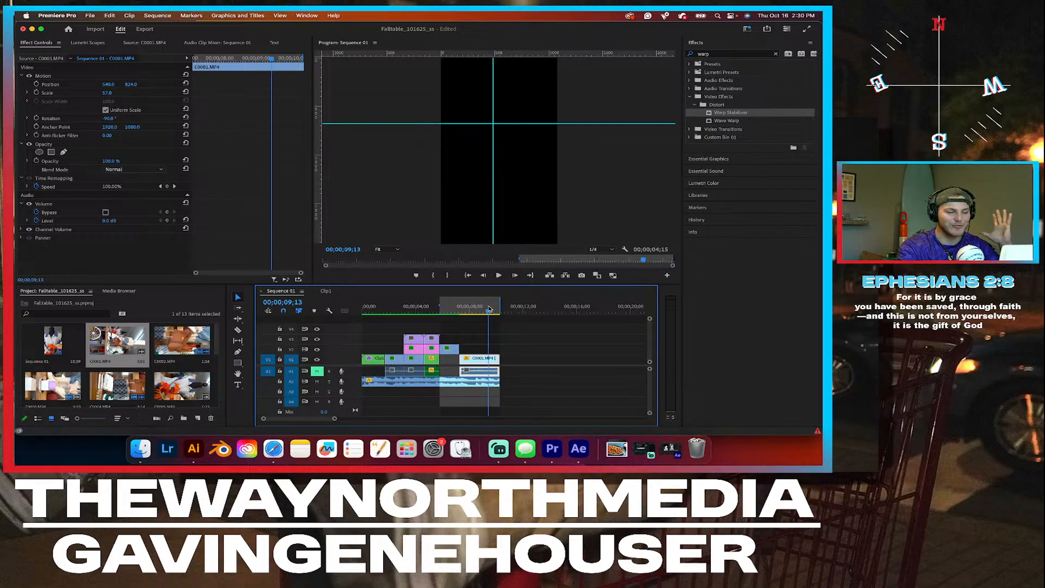
pyautogui.press('space')
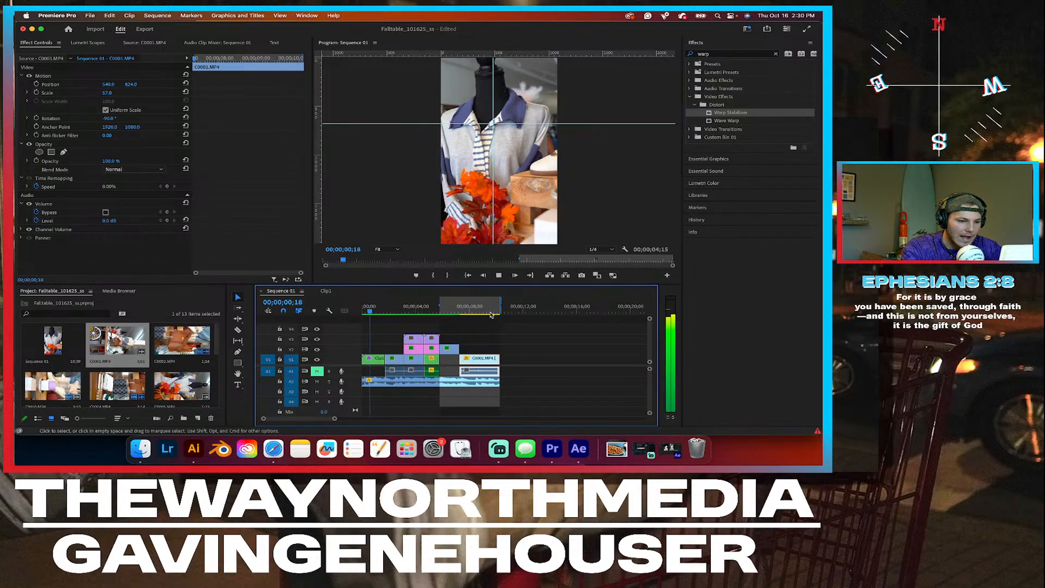
pyautogui.press('space')
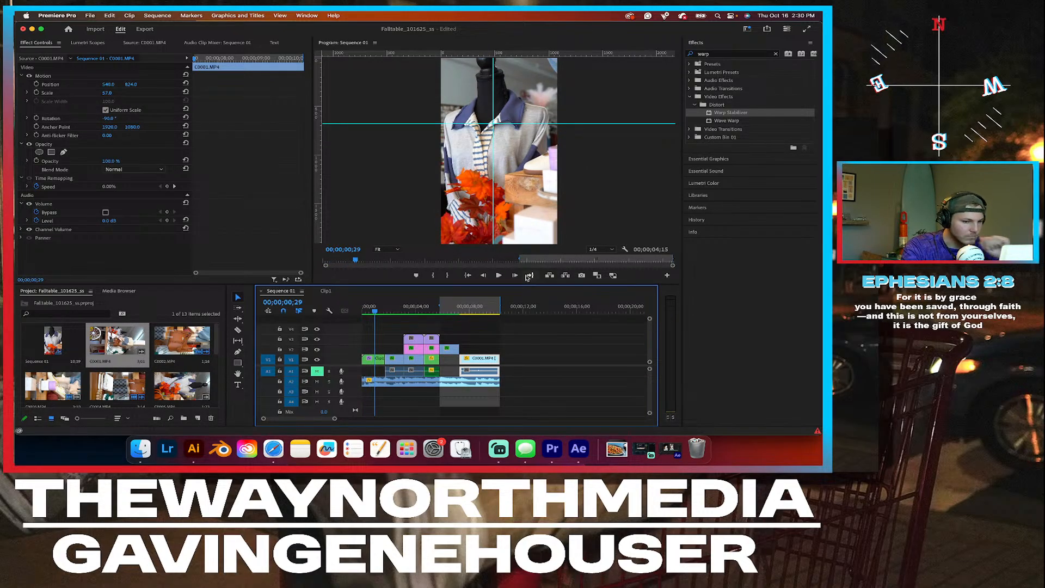
pyautogui.click(527, 276)
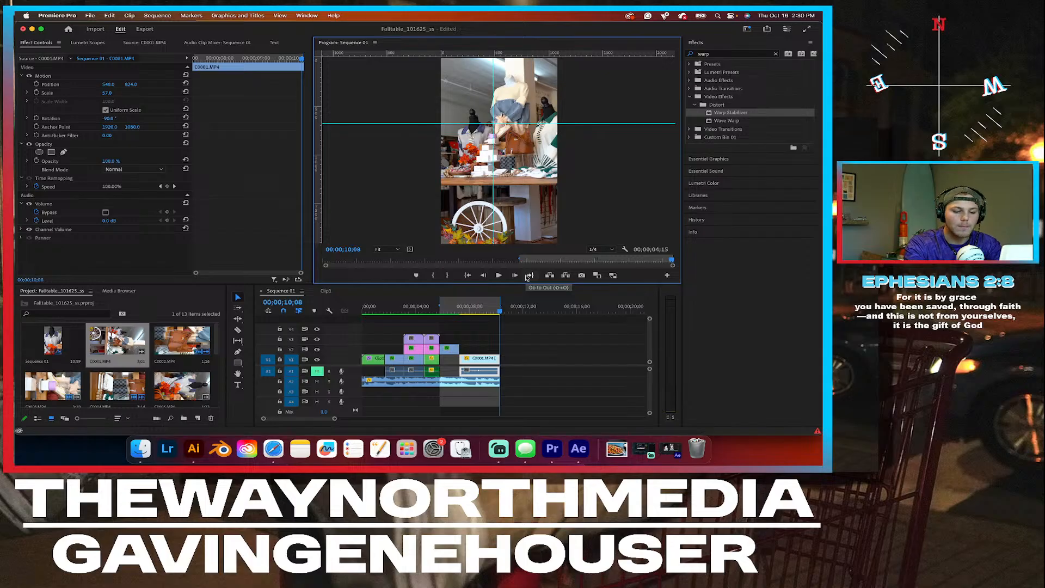
pyautogui.press('space')
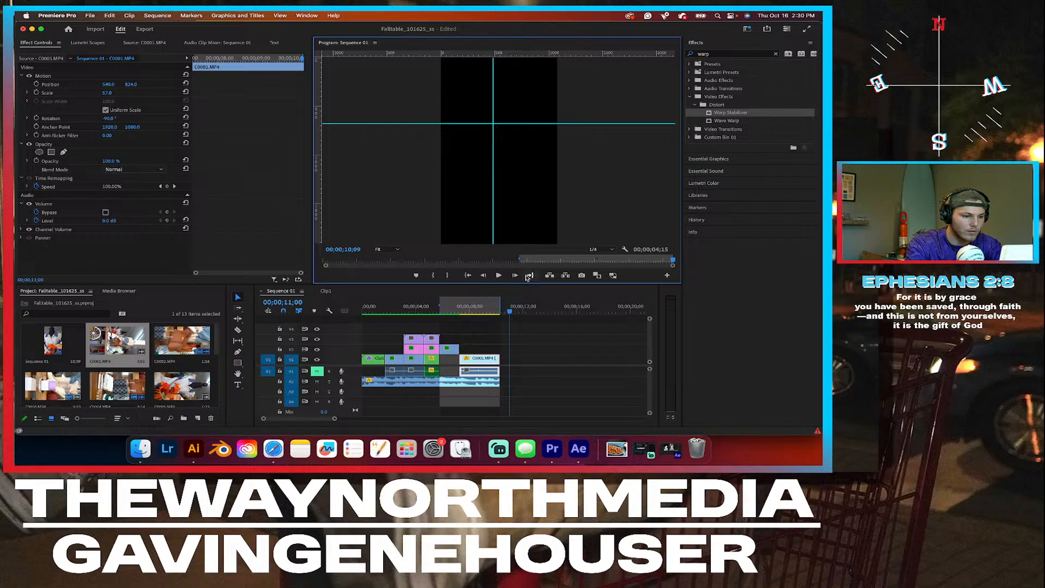
# Step: Extend the end of the music clip on A2 to 00;00;11;00 and play the ending
pyautogui.click(501, 382)
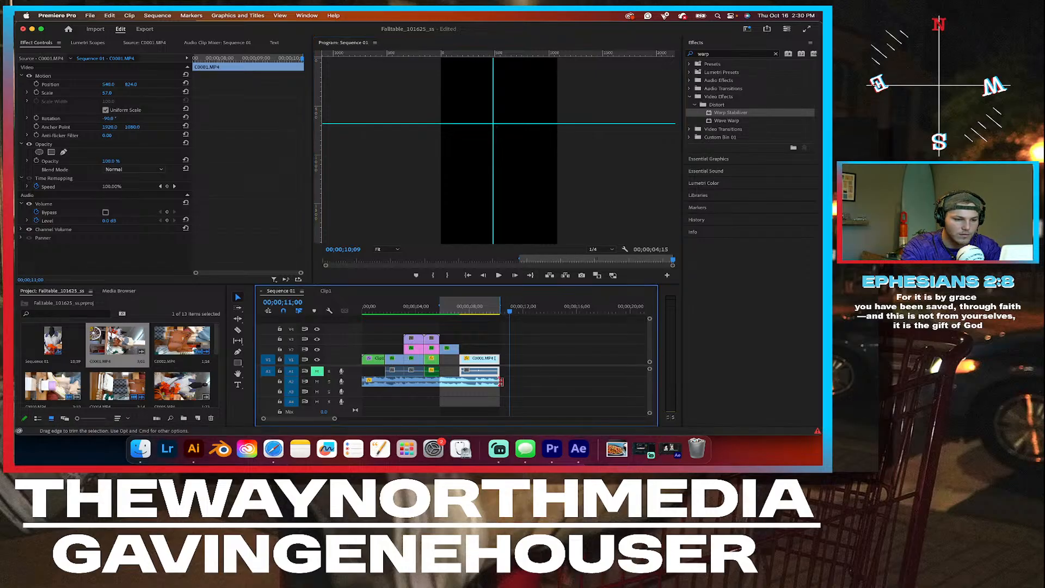
pyautogui.moveTo(501, 382); pyautogui.dragTo(509, 382)
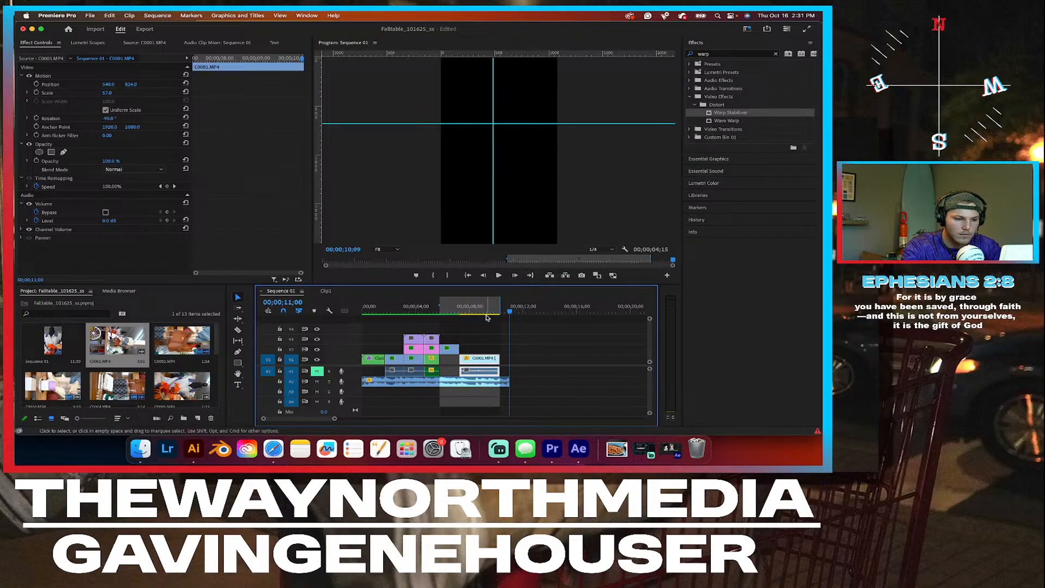
pyautogui.scroll(5, 506, 403)
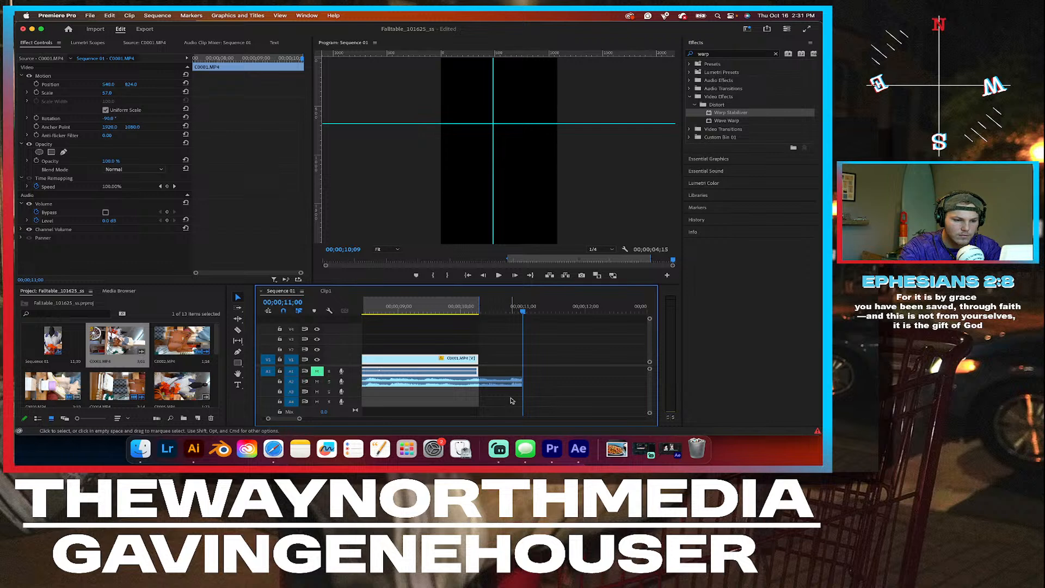
pyautogui.moveTo(522, 383); pyautogui.dragTo(522, 383)
pyautogui.click(438, 311)
pyautogui.press('space')
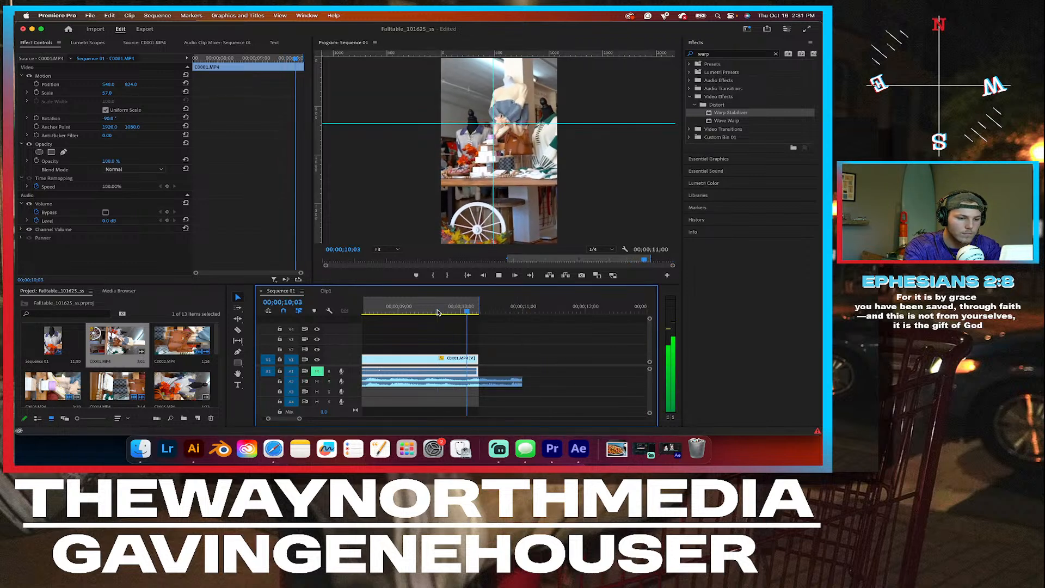
pyautogui.click(438, 312)
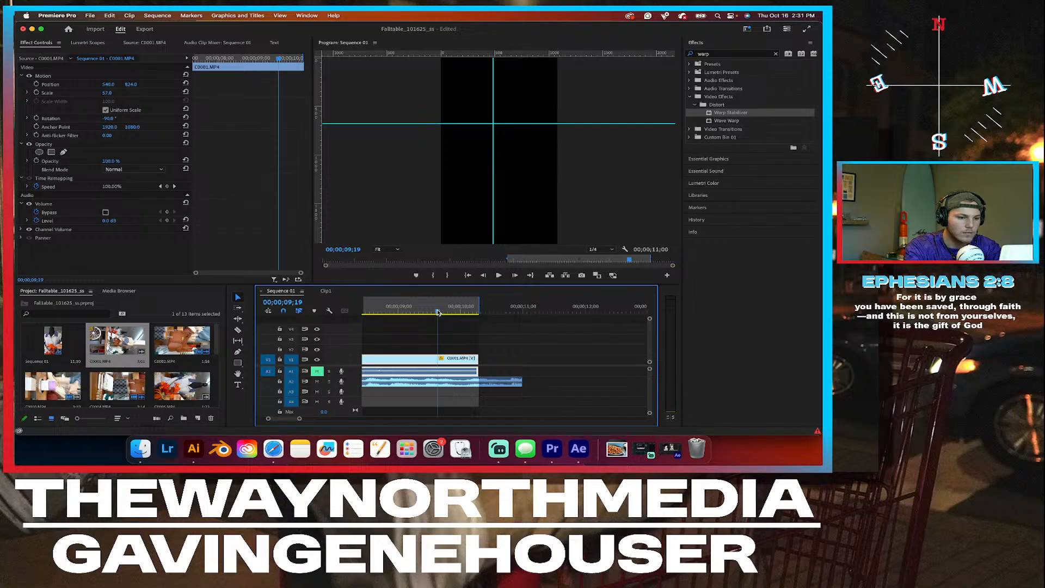
pyautogui.press('space')
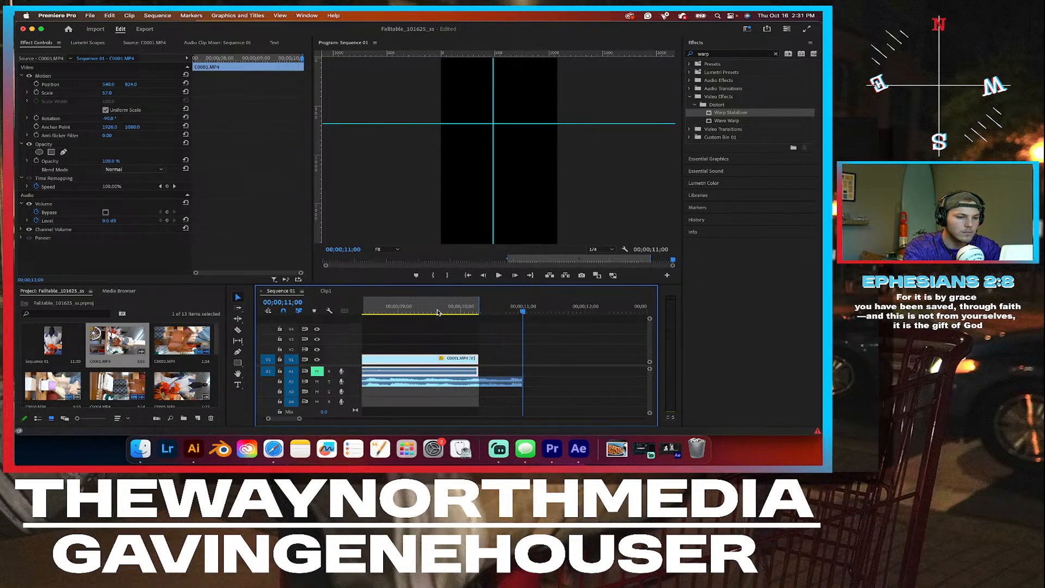
# Step: Apply the default Constant Power audio transition to the end of the music clip and play the fade-out
pyautogui.rightClick(520, 382)
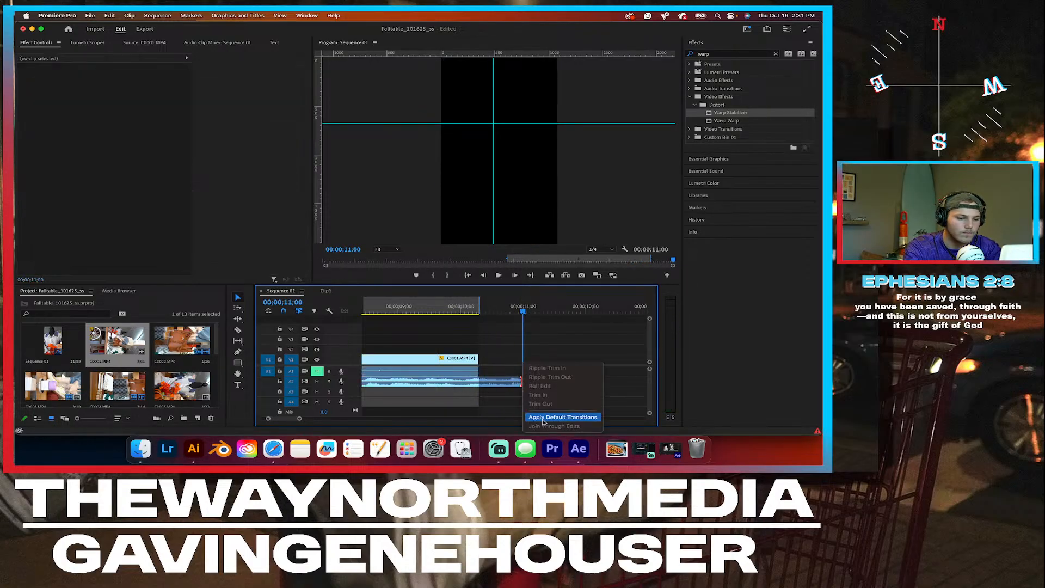
pyautogui.click(547, 418)
pyautogui.click(431, 310)
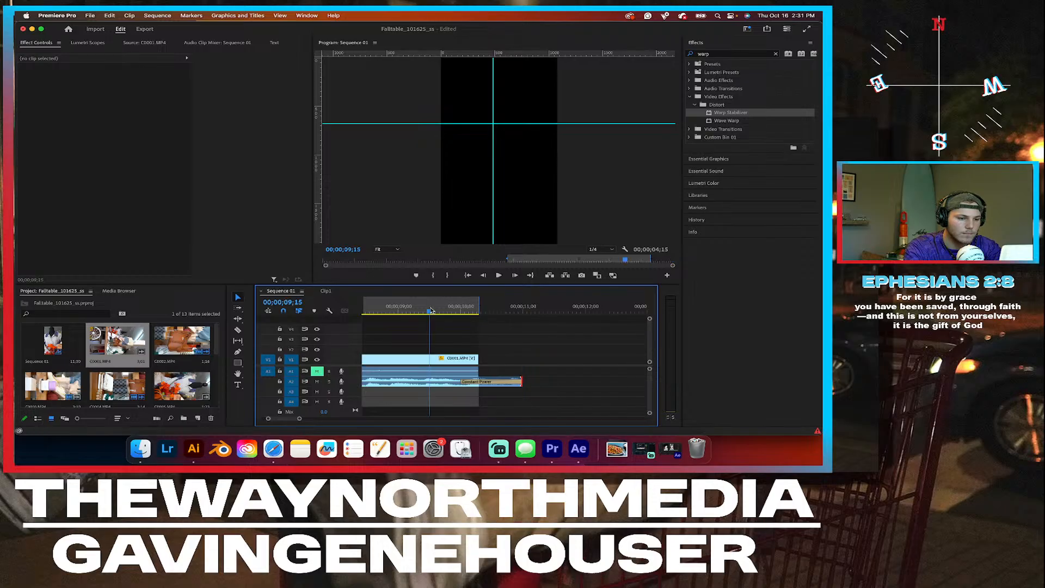
pyautogui.press('space')
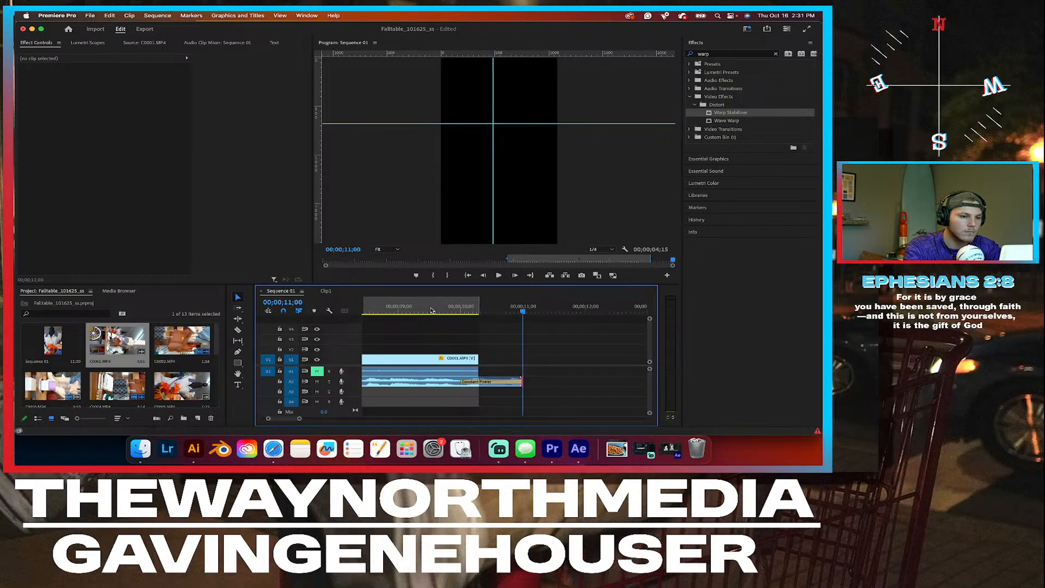
pyautogui.press('-')
pyautogui.press('-')
pyautogui.press('-')
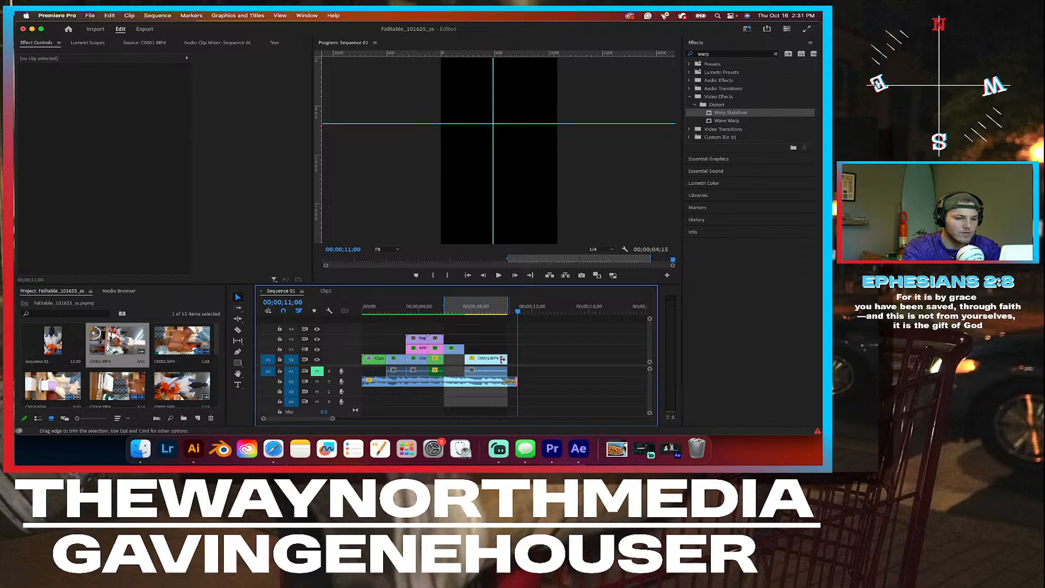
# Step: Switch to Finder and select the screenshot JPEG in the Downloads folder
pyautogui.click(141, 449)
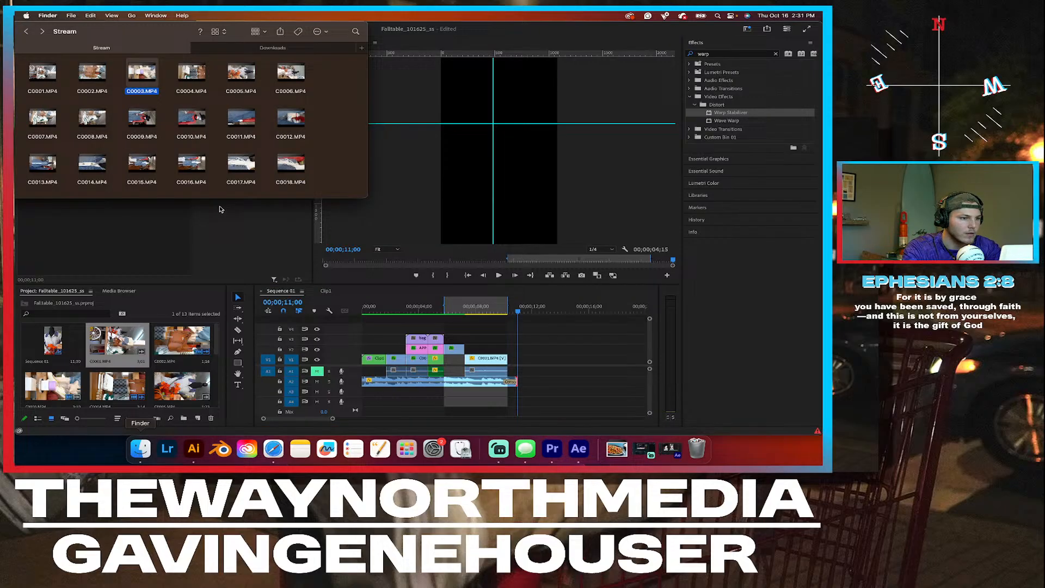
pyautogui.click(264, 46)
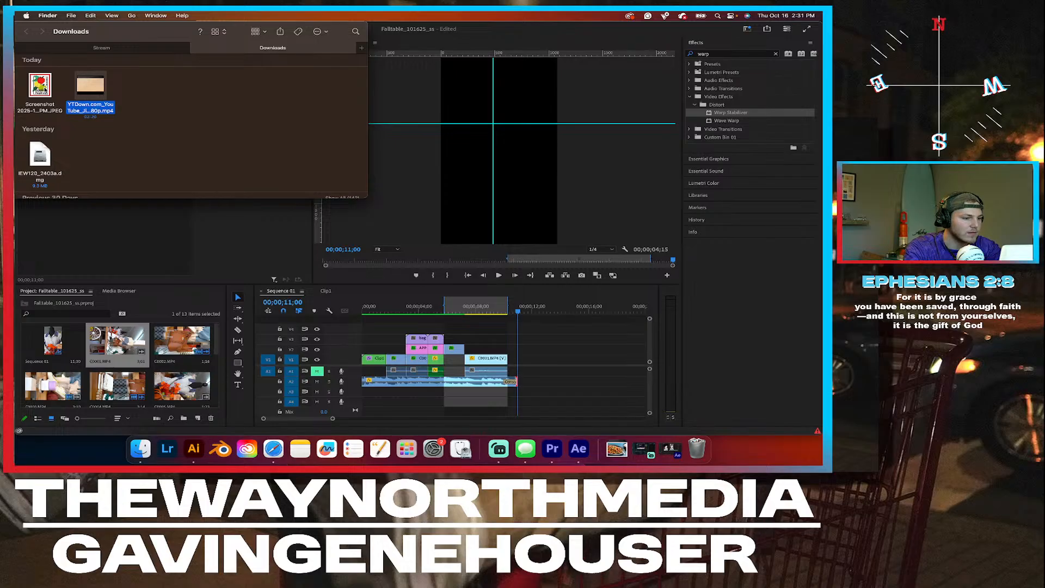
pyautogui.click(45, 90)
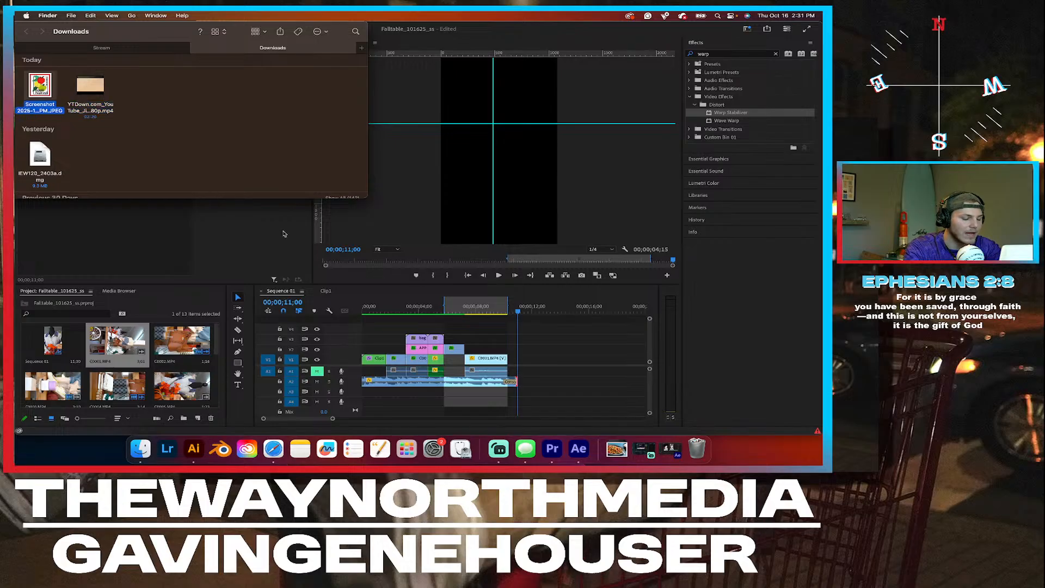
# Step: Return to Premiere Pro and play the sequence from its start into C0001.MP4
pyautogui.click(420, 310)
pyautogui.click(419, 310)
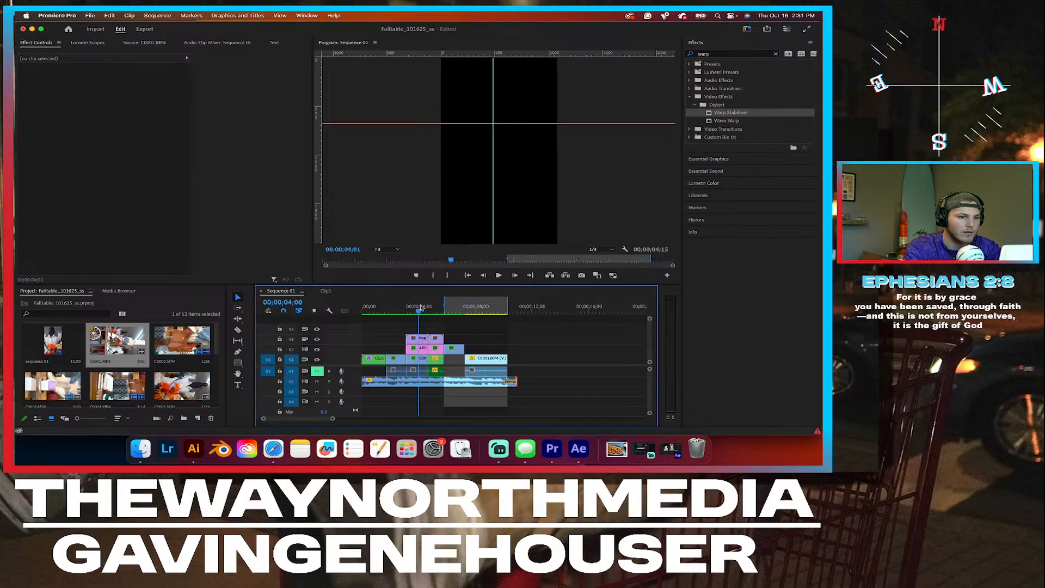
pyautogui.click(364, 311)
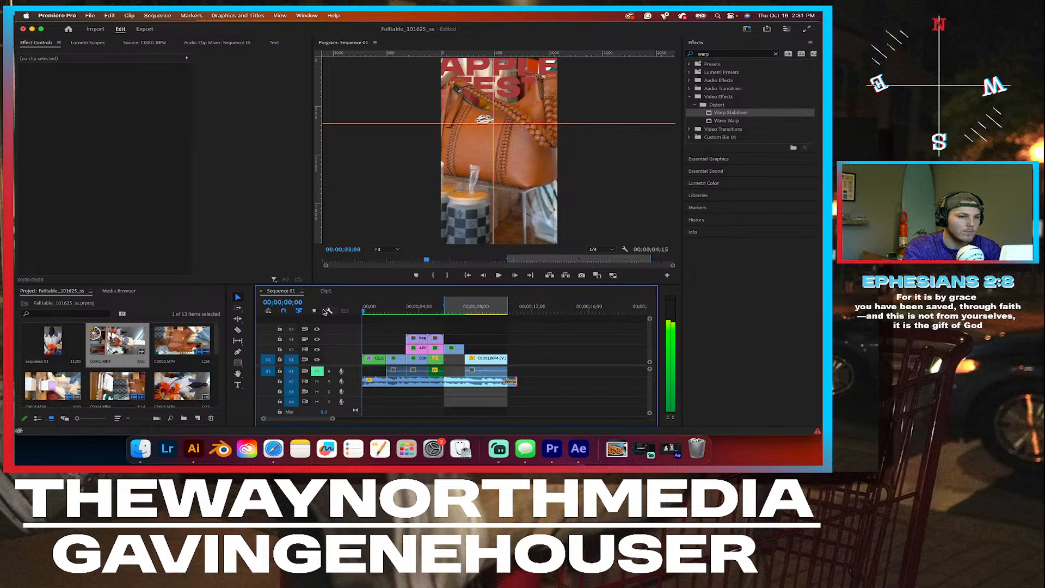
pyautogui.press('space')
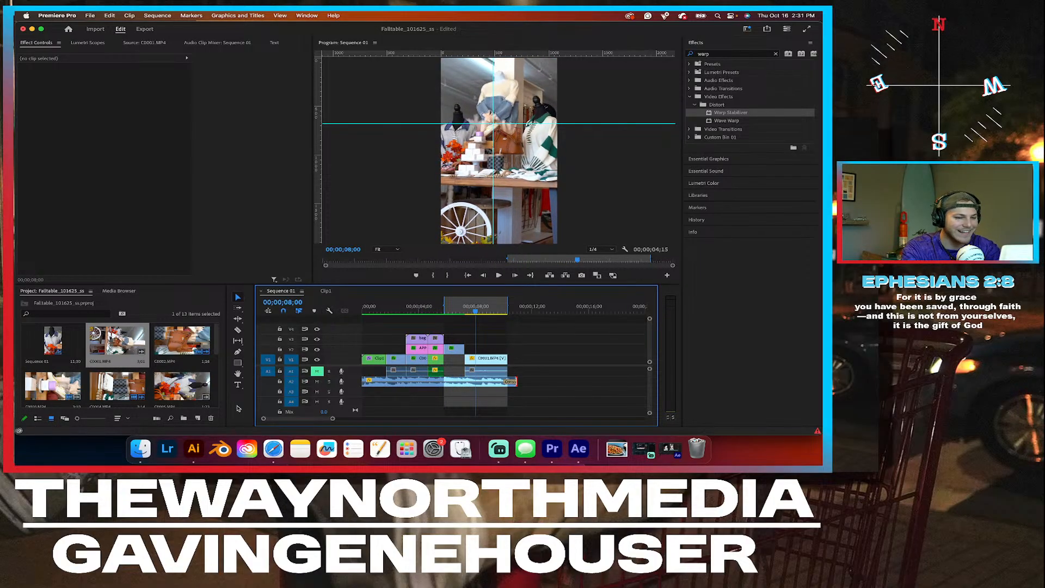
# Step: Switch to Finder, expand the desktop's Images stack and preview the PSD file named Screenshot 2025-10-13
pyautogui.click(142, 448)
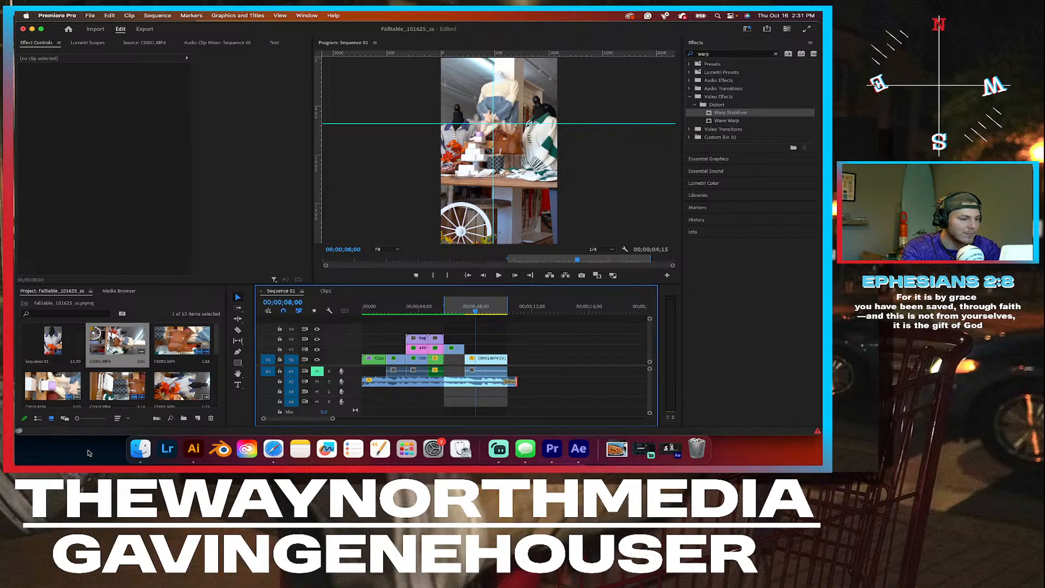
pyautogui.click(31, 29)
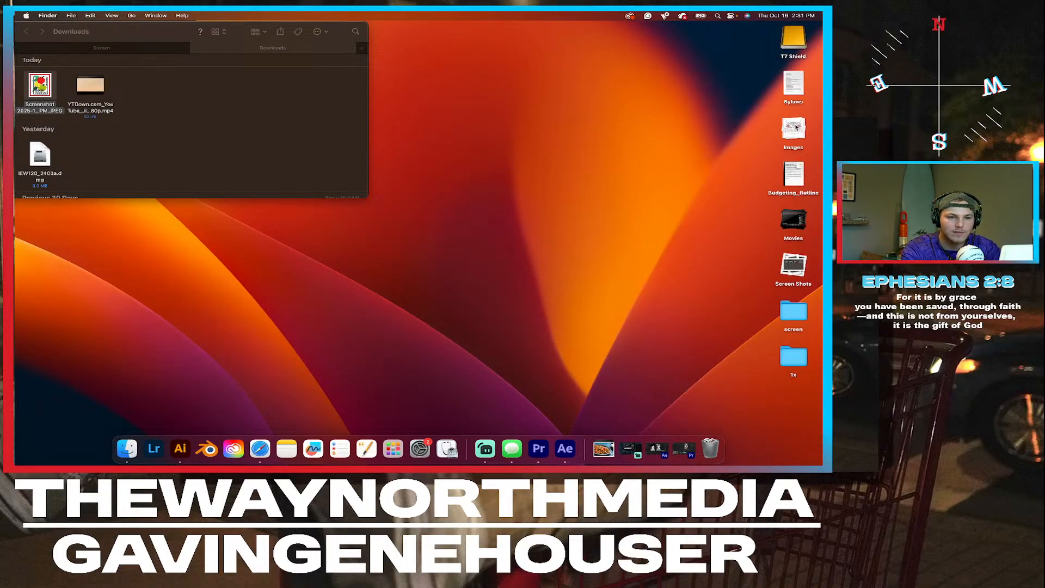
pyautogui.click(795, 127)
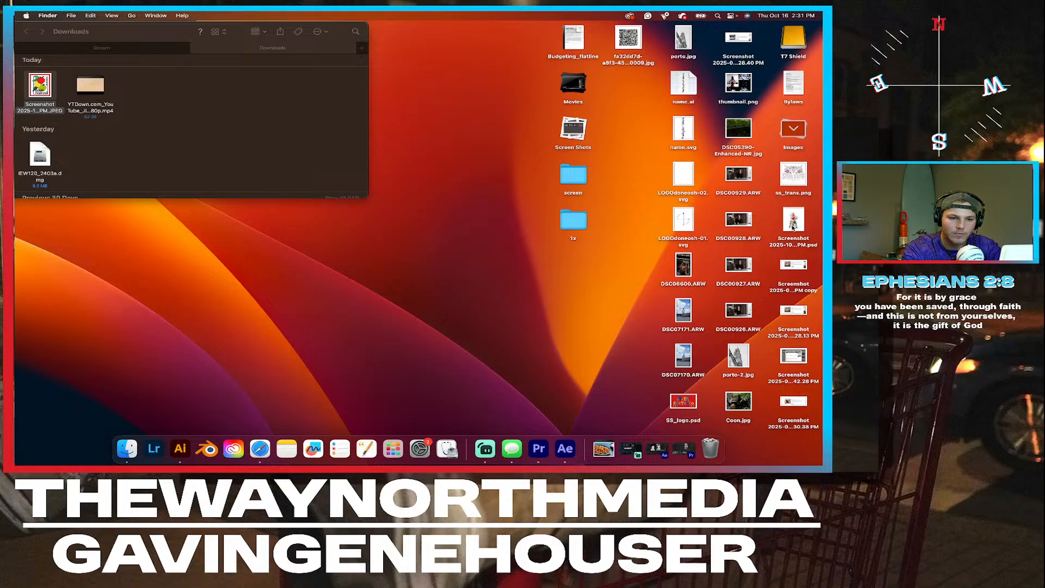
pyautogui.click(794, 219)
pyautogui.press('space')
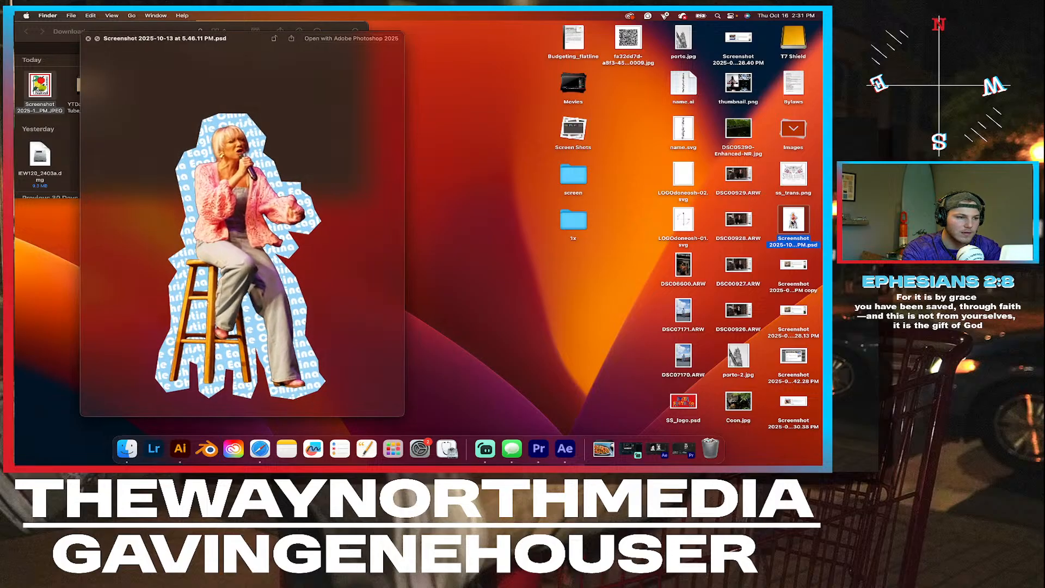
# Step: Preview the photos DSC00928.ARW and DSC00926.ARW on the desktop
pyautogui.press('space')
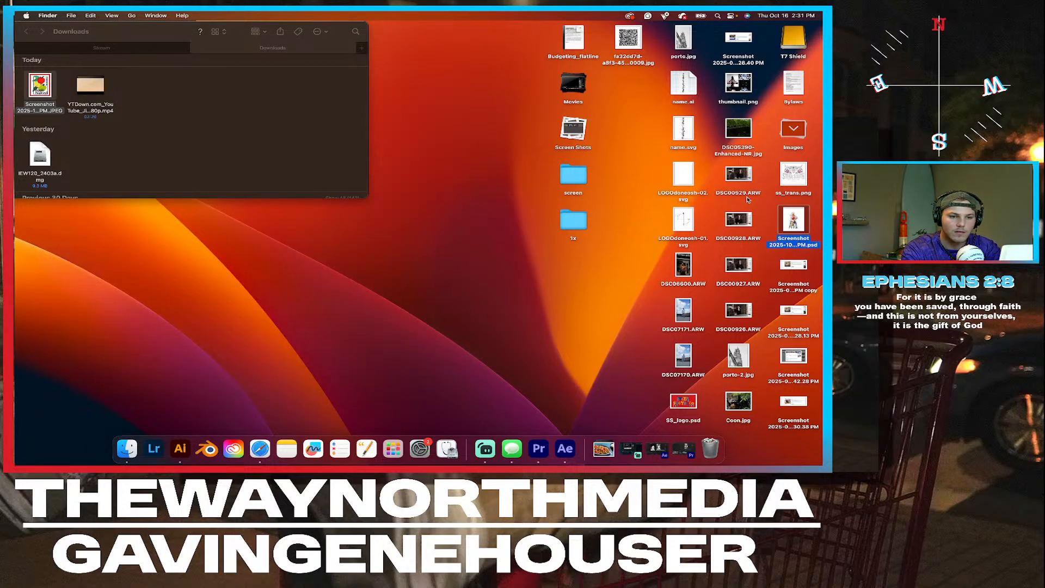
pyautogui.click(741, 227)
pyautogui.press('space')
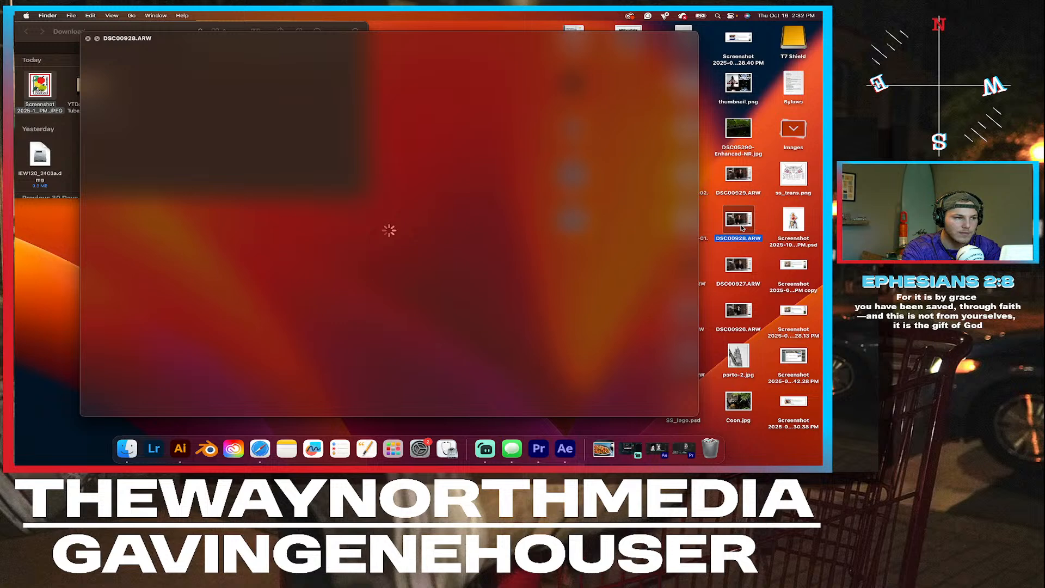
pyautogui.press('space')
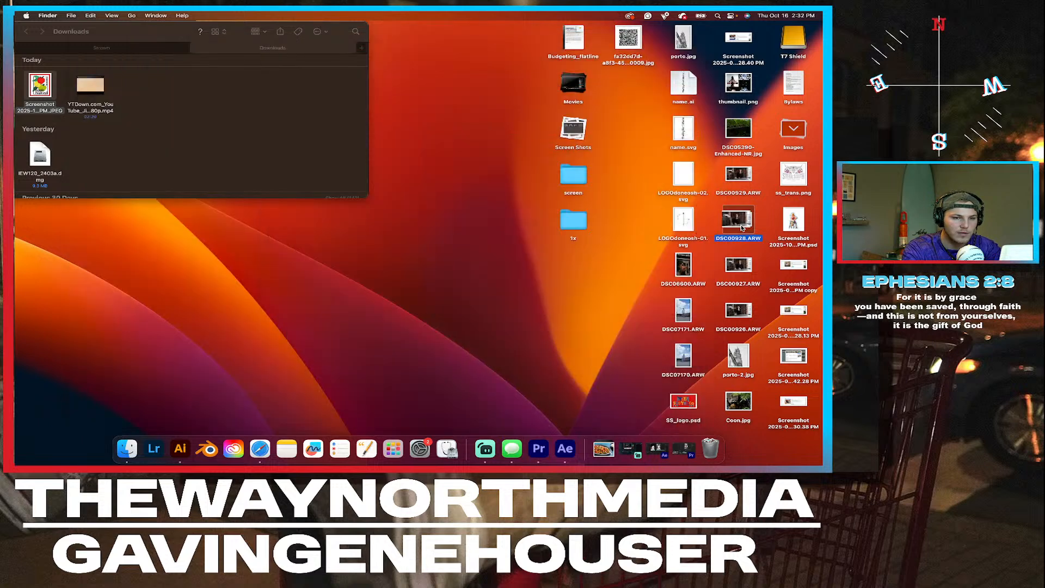
pyautogui.click(792, 180)
pyautogui.click(747, 224)
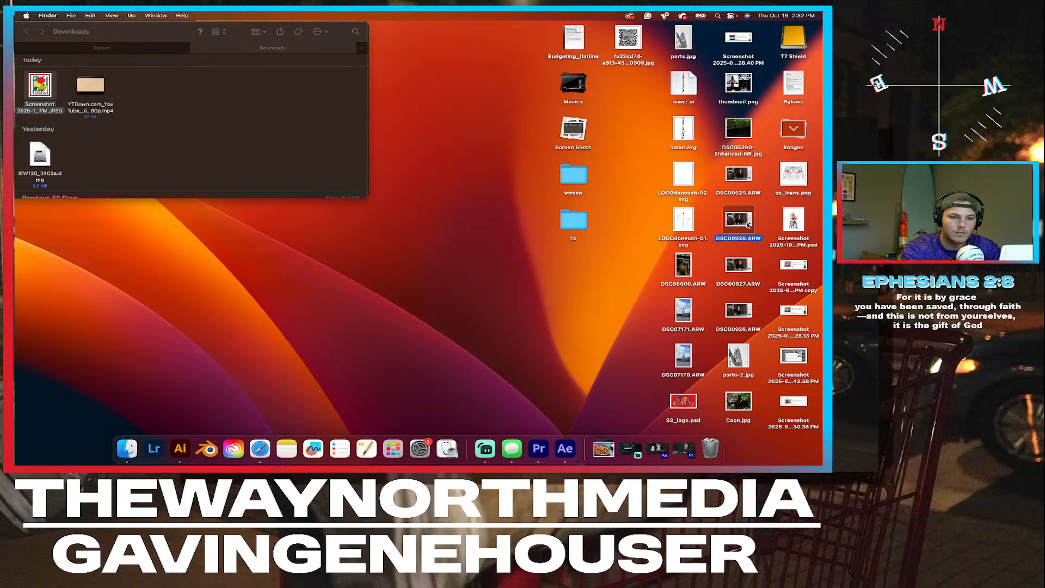
pyautogui.click(738, 311)
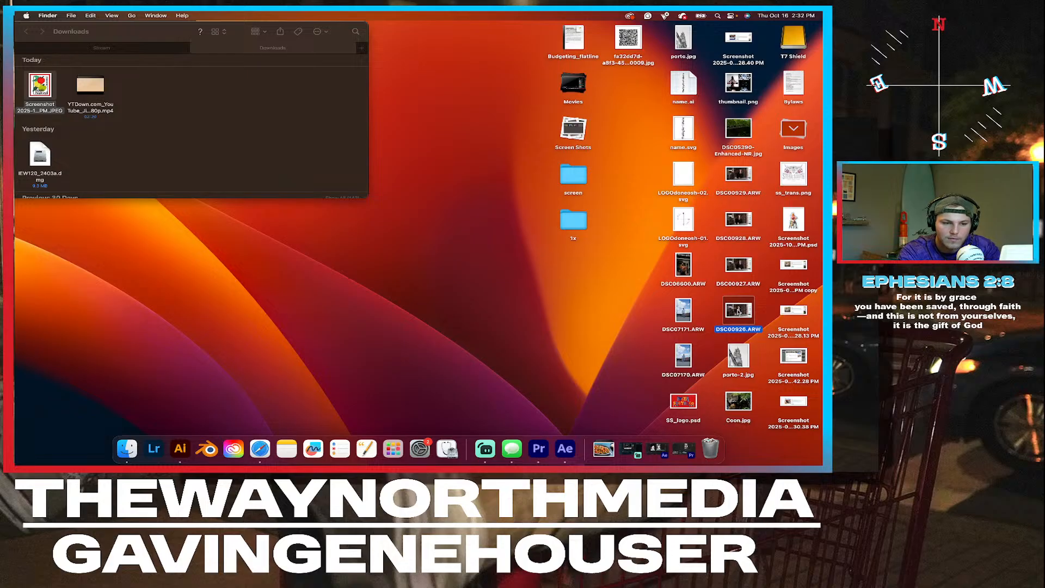
pyautogui.press('space')
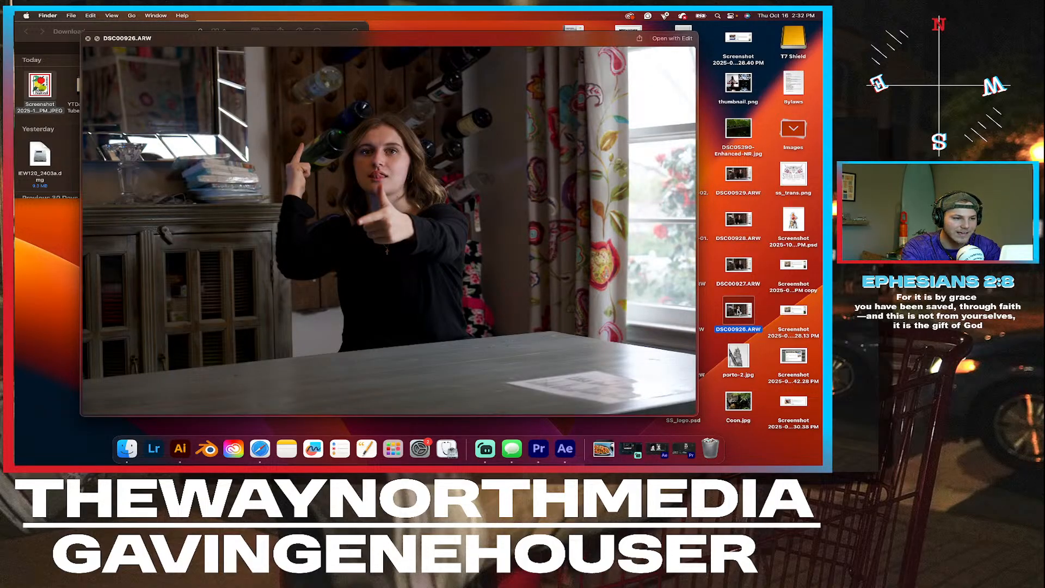
pyautogui.press('space')
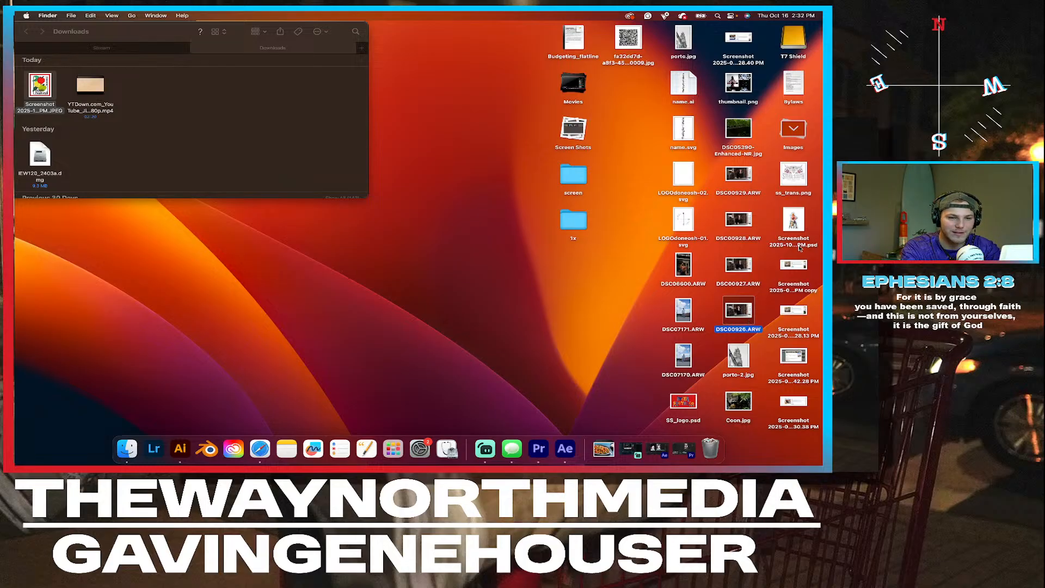
# Step: Preview the logo image ss_trans.png on the desktop and move it into the Stream folder
pyautogui.click(800, 183)
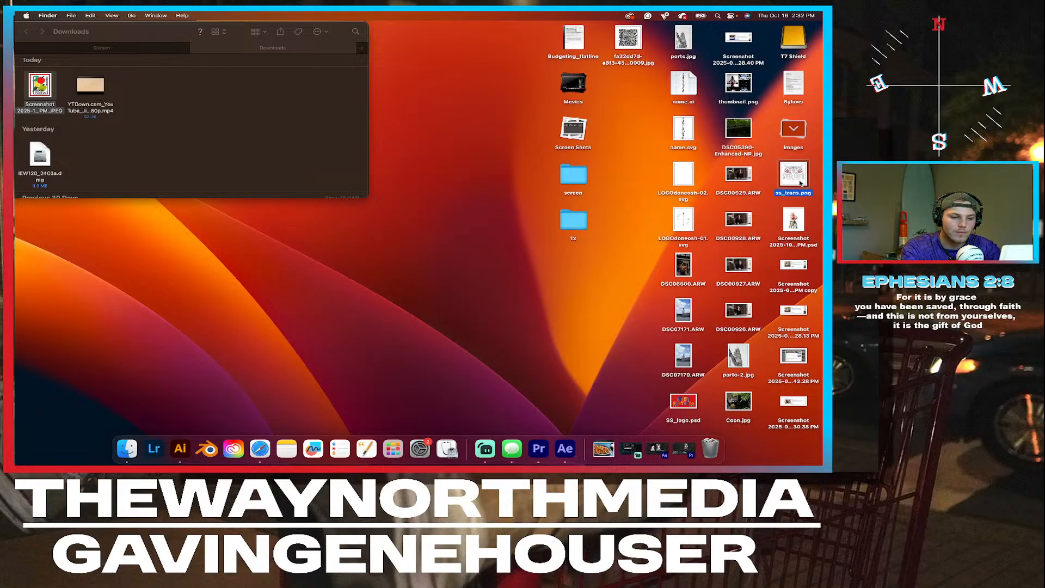
pyautogui.press('space')
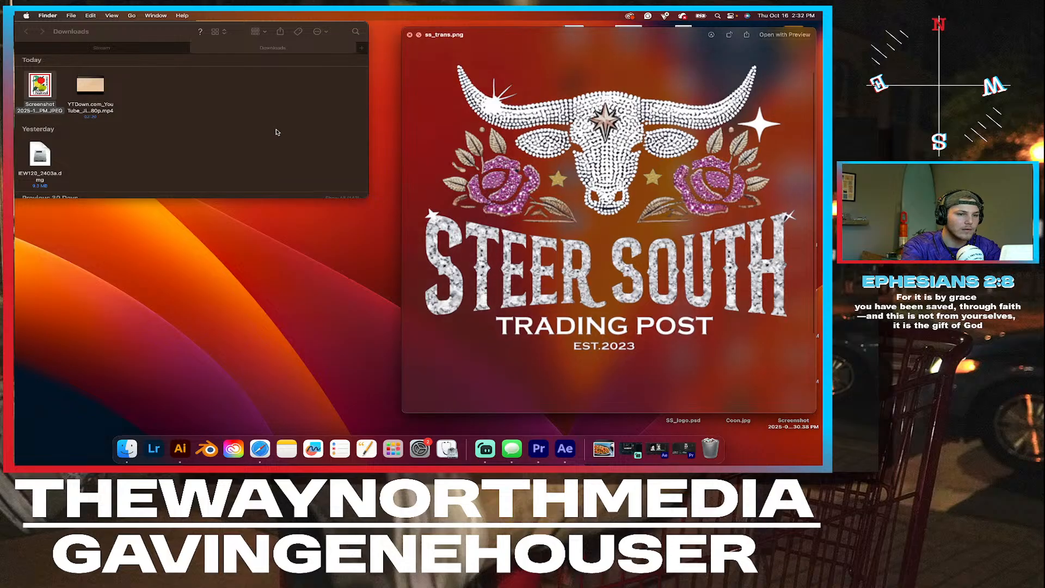
pyautogui.press('space')
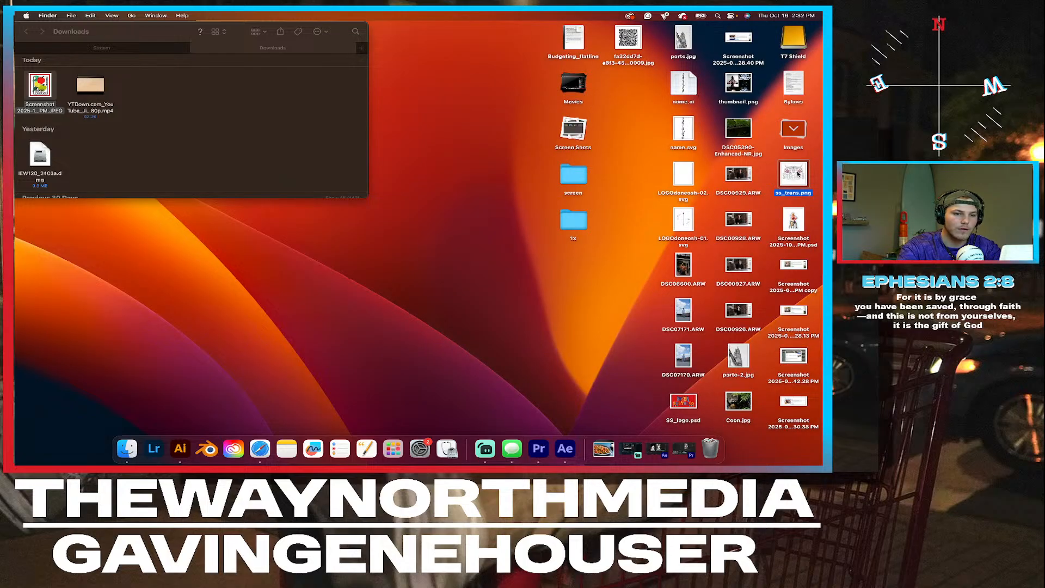
pyautogui.moveTo(797, 173); pyautogui.dragTo(394, 156)
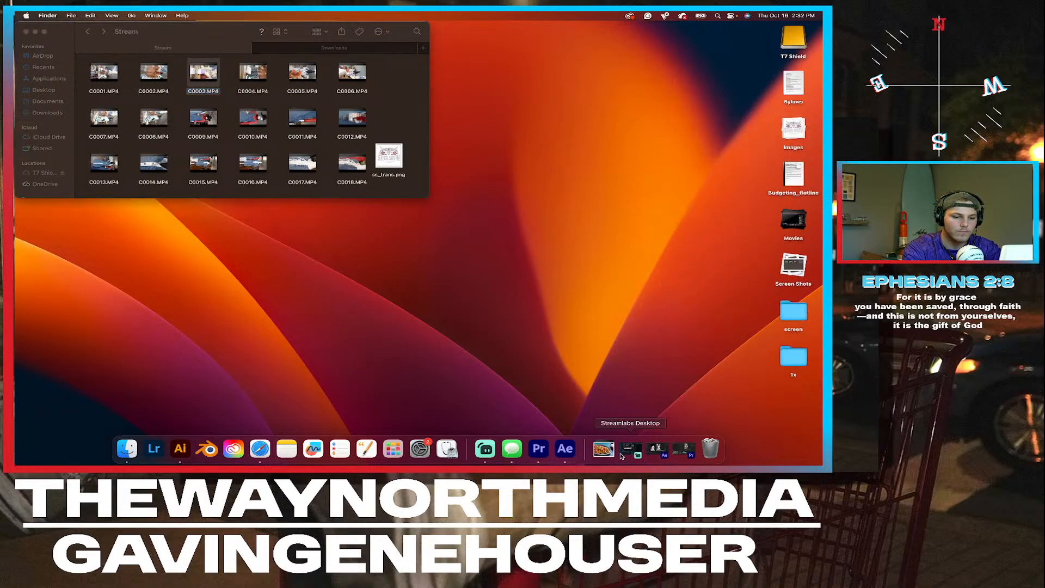
# Step: Switch to Premiere Pro by restoring its minimized project window, leaving After Effects minimized
pyautogui.click(657, 449)
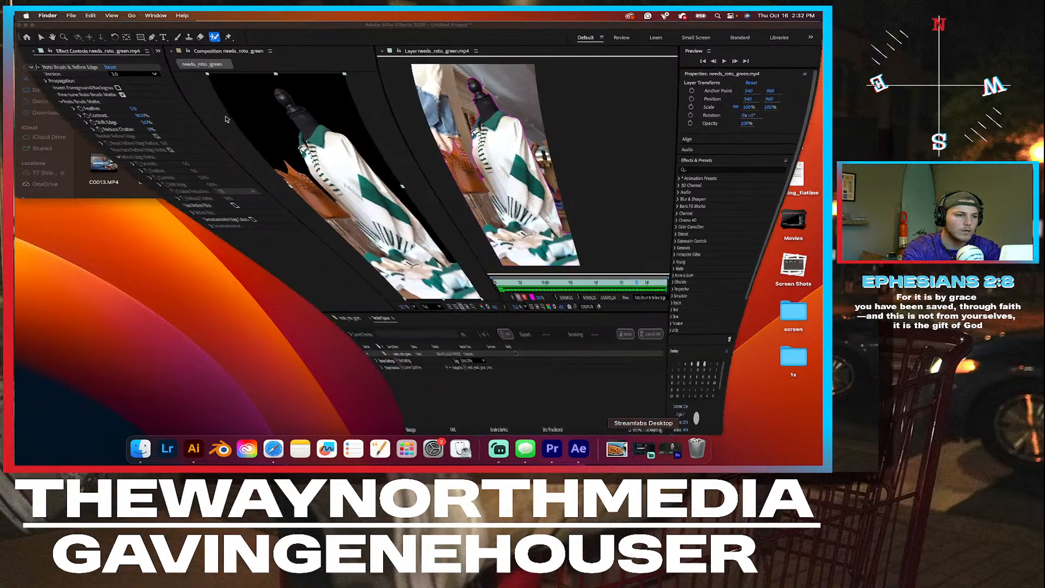
pyautogui.click(25, 25)
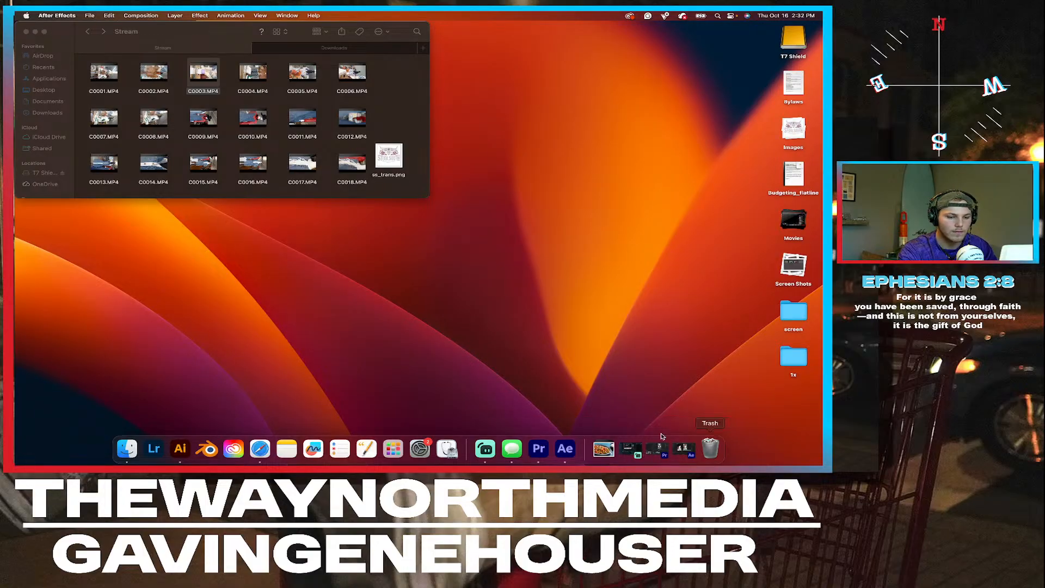
pyautogui.click(660, 449)
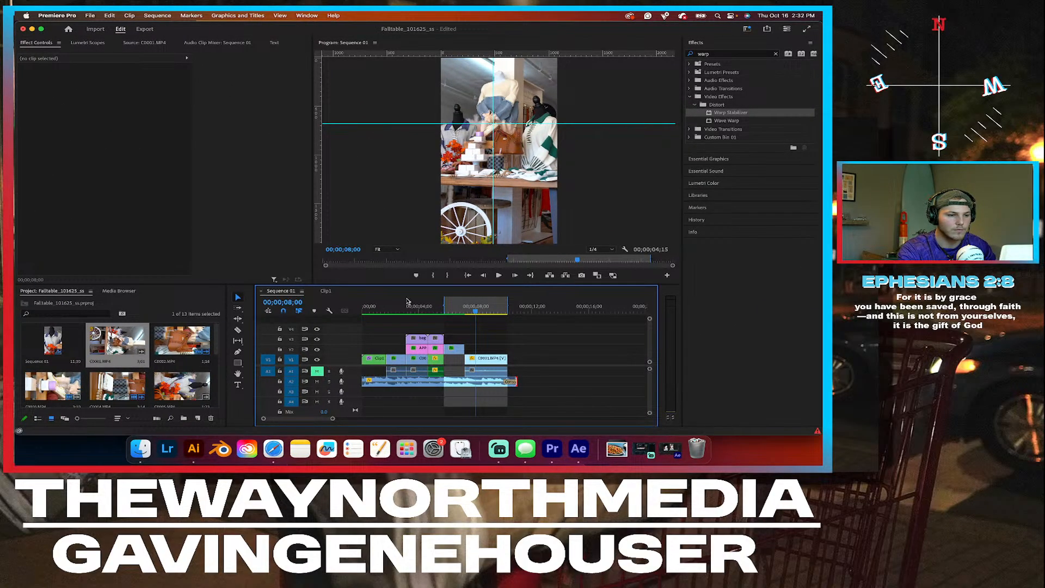
# Step: Bring ss_trans.png from Finder's Stream folder onto track V3 above the closing C0001.MP4 clip
pyautogui.click(141, 448)
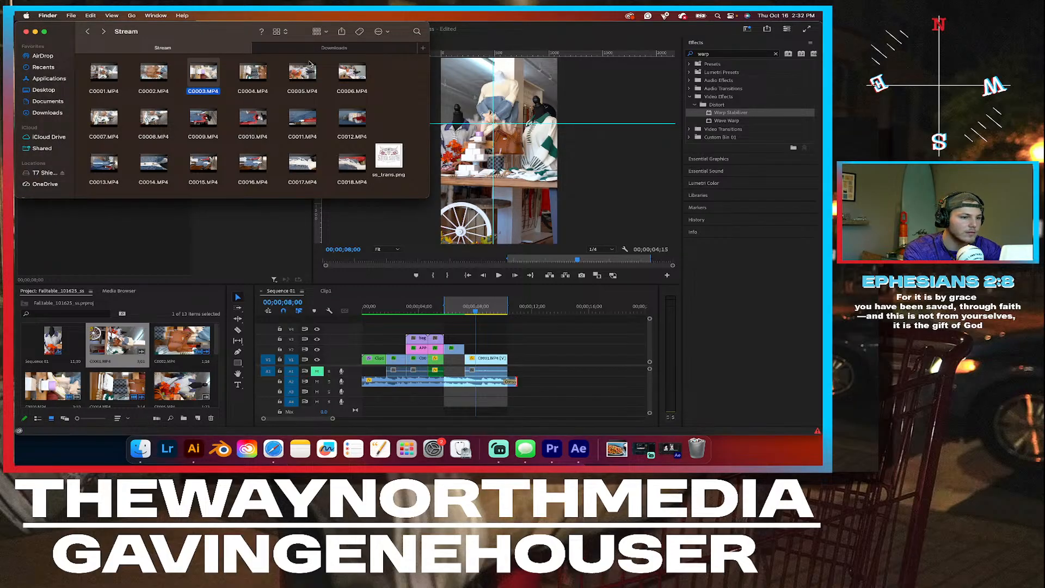
pyautogui.click(389, 158)
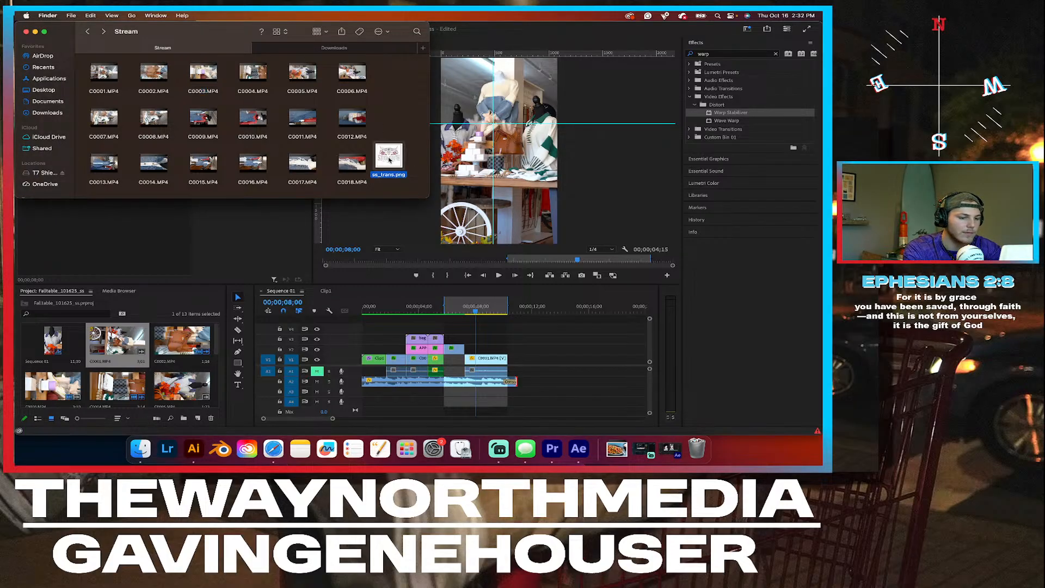
pyautogui.moveTo(389, 159); pyautogui.dragTo(493, 337)
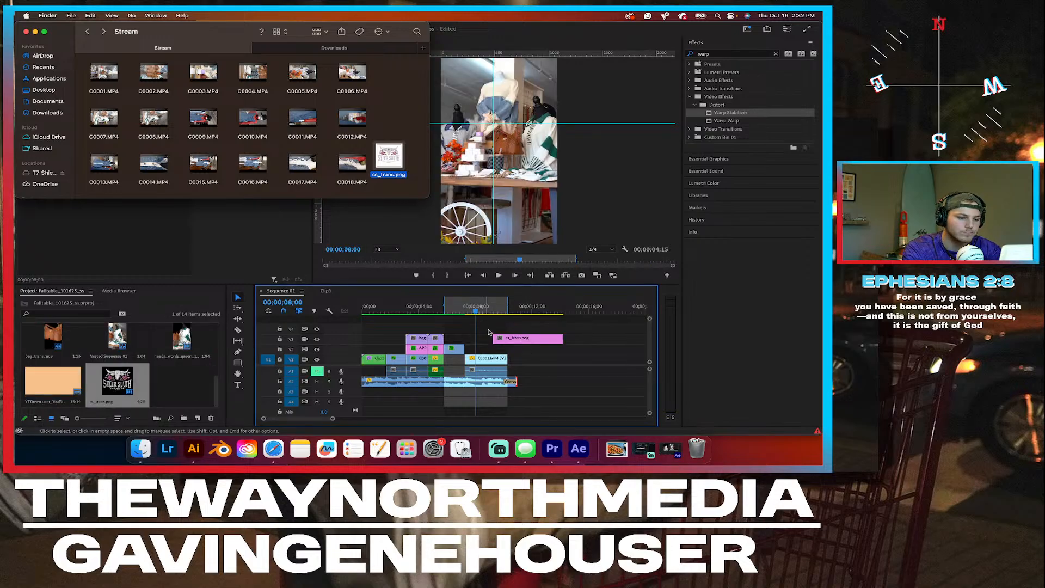
# Step: Delete the ss_trans.png clip from the timeline, keeping the image in the project
pyautogui.click(492, 333)
pyautogui.scroll(2, 492, 333)
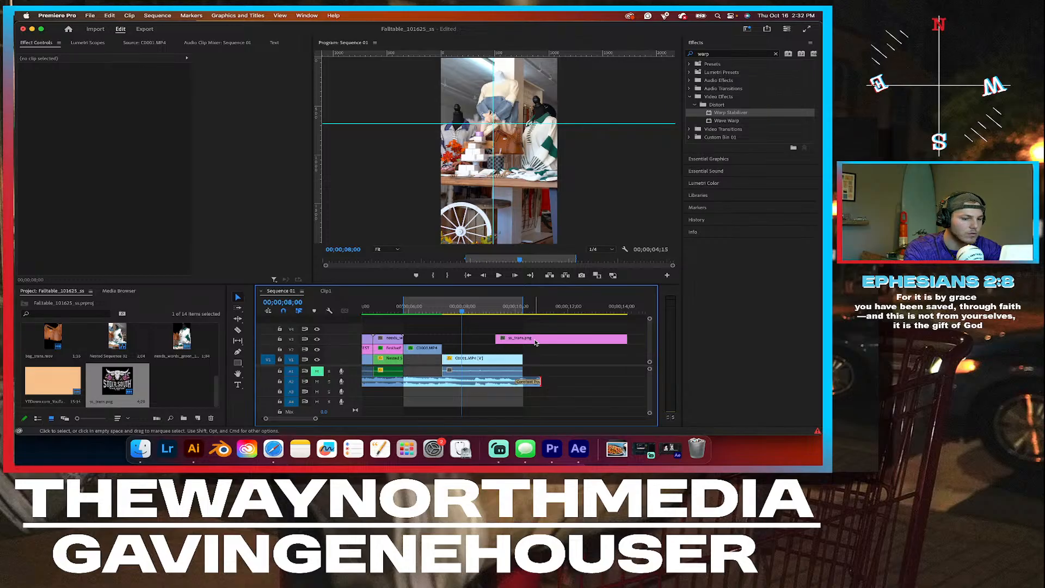
pyautogui.click(535, 340)
pyautogui.press('Delete')
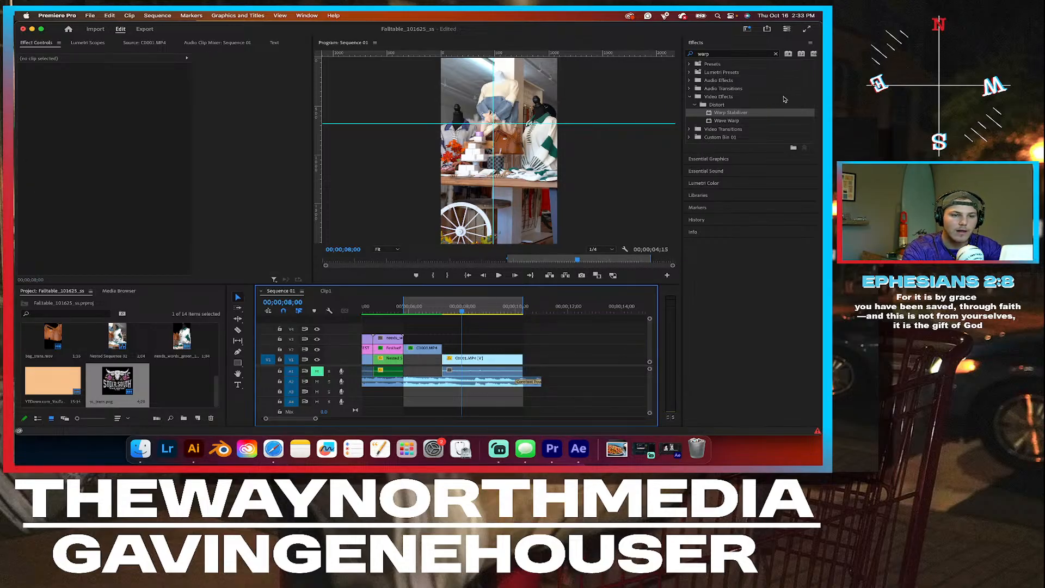
# Step: Apply the Warp Stabilizer effect to the C0001.MP4 clip at the end of the sequence
pyautogui.click(744, 115)
pyautogui.moveTo(744, 115); pyautogui.dragTo(481, 357)
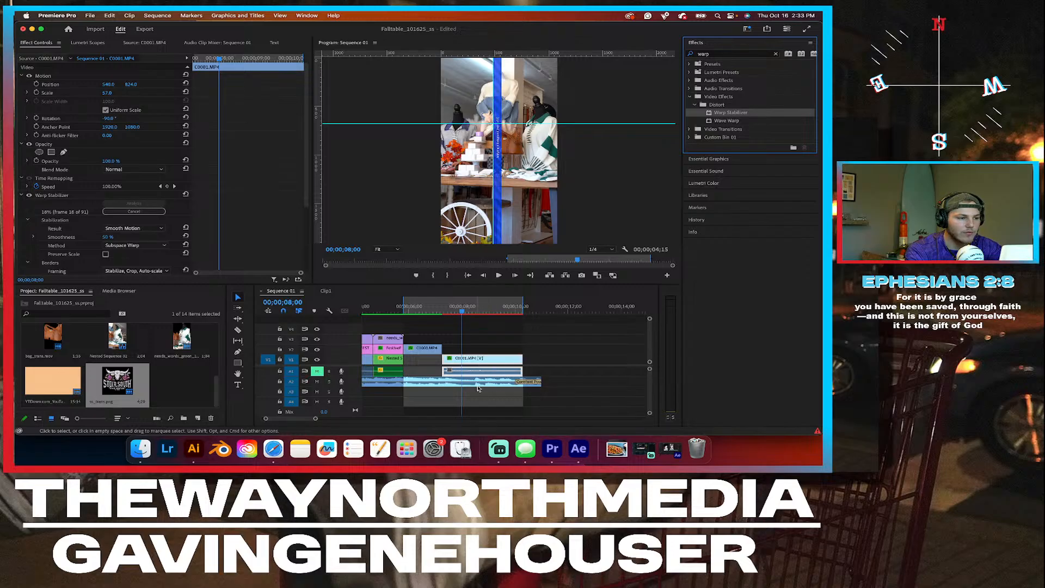
pyautogui.click(442, 123)
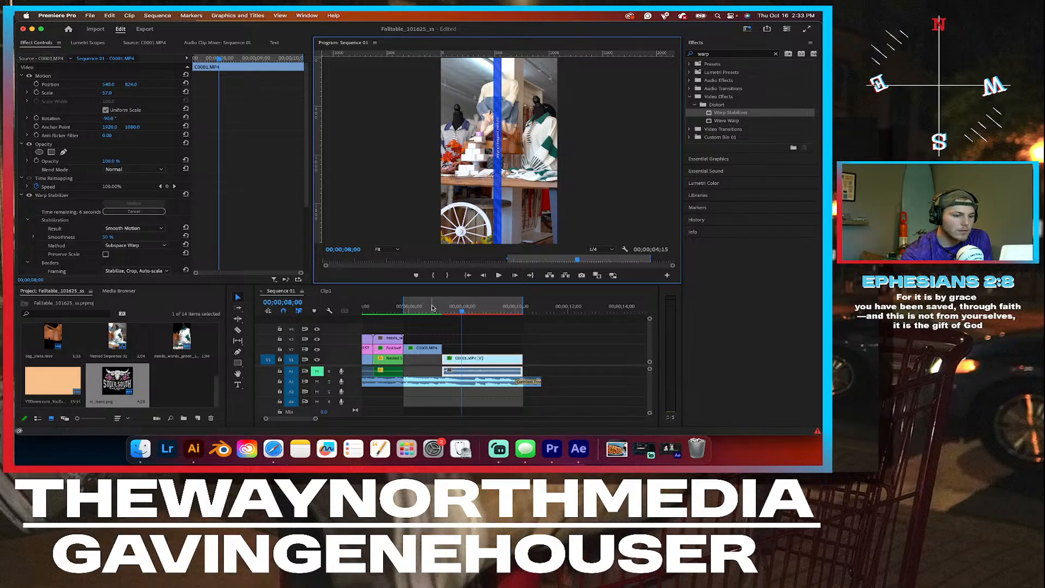
# Step: Review the titled clips in the middle of the sequence through to the start of C0001.MP4
pyautogui.scroll(-2, 410, 318)
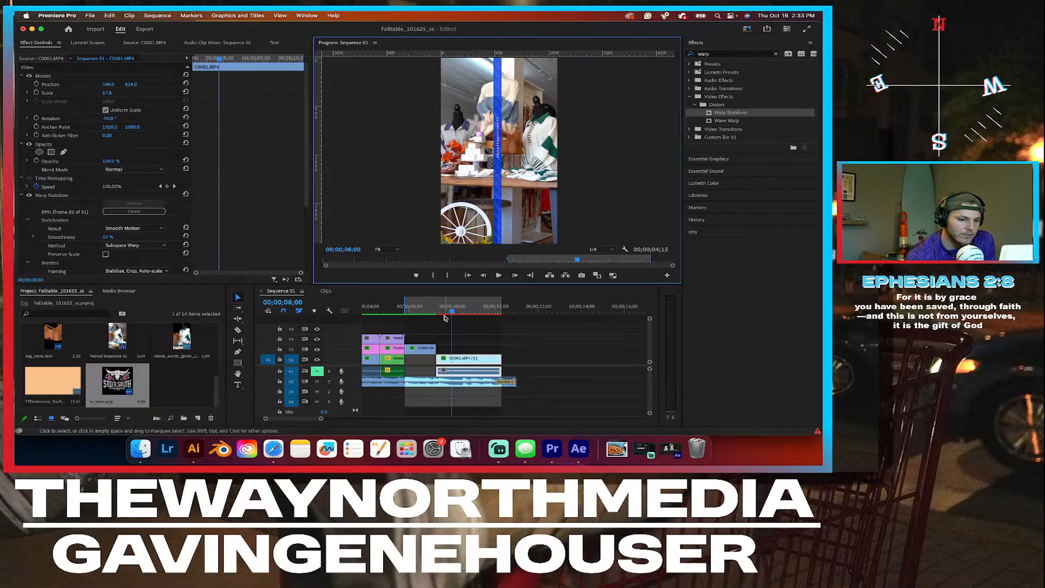
pyautogui.hscroll(-4, 446, 317)
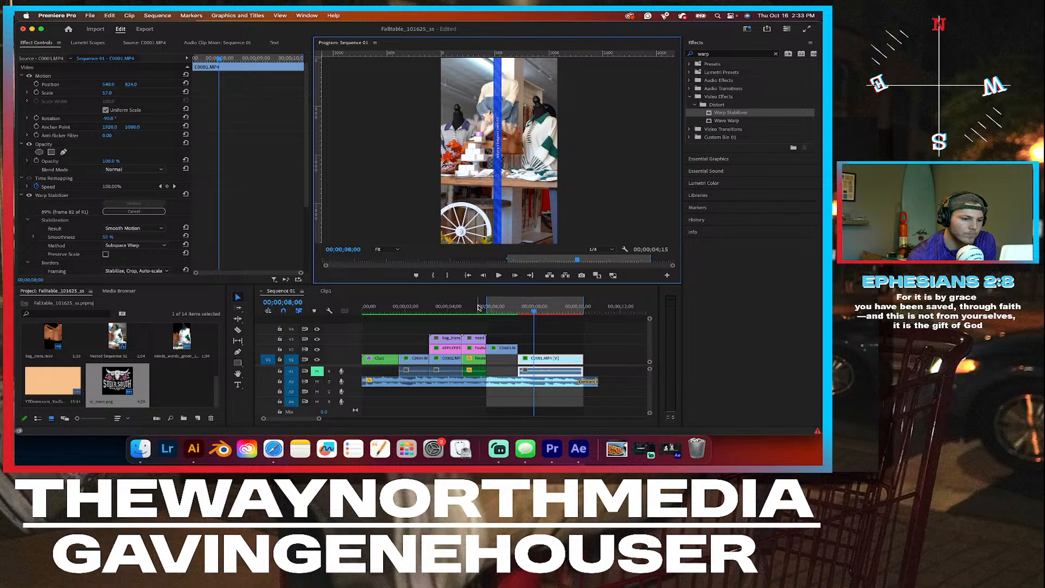
pyautogui.click(478, 307)
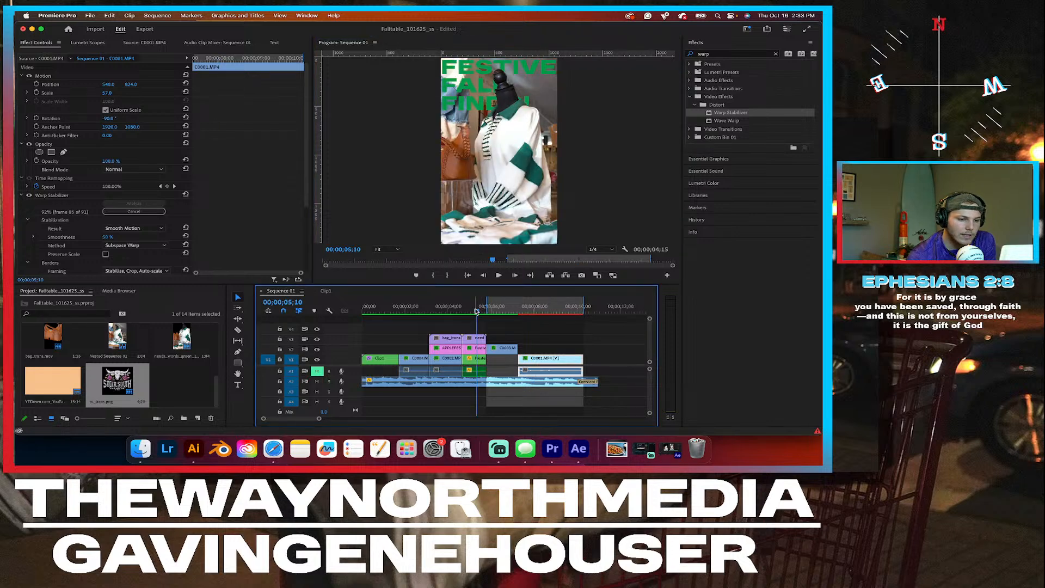
pyautogui.moveTo(477, 312); pyautogui.dragTo(451, 312)
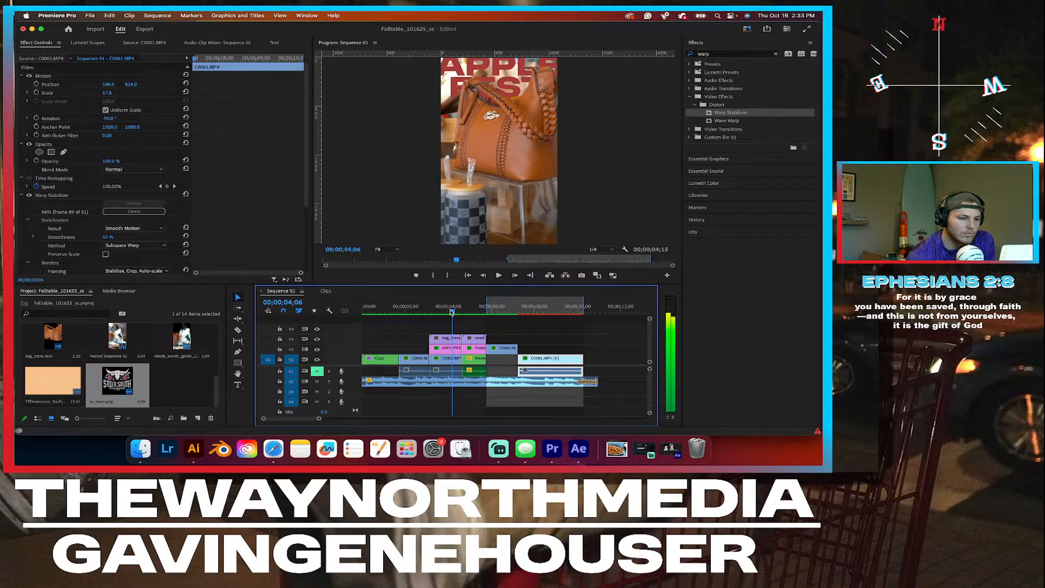
pyautogui.moveTo(451, 313); pyautogui.dragTo(527, 309)
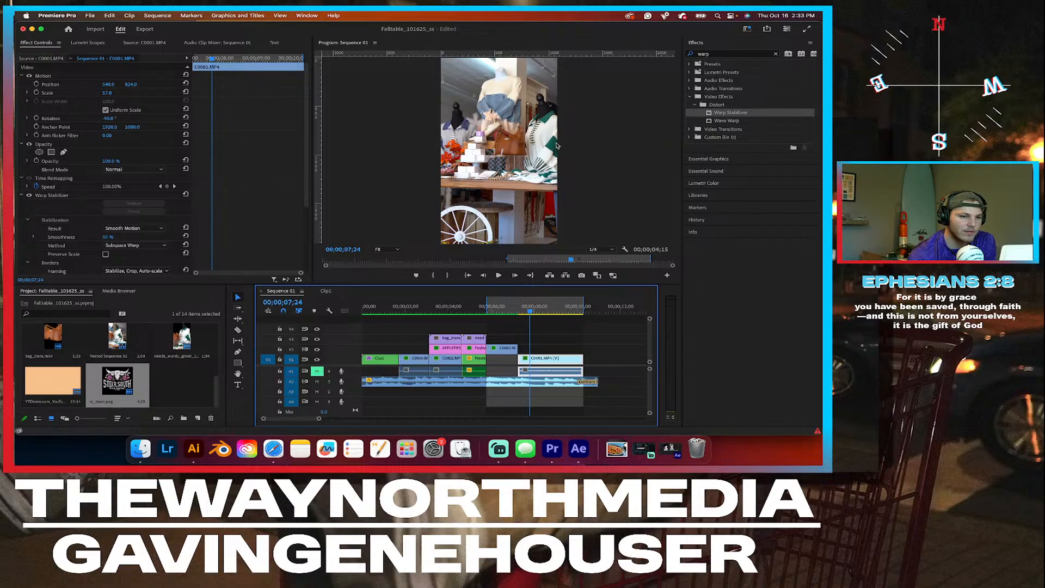
# Step: Play the transition into the stabilized C0001.MP4 and its footage through the sequence's end
pyautogui.moveTo(516, 306)
pyautogui.mouseDown()
pyautogui.moveTo(497, 307)
pyautogui.moveTo(515, 307)
pyautogui.mouseUp()
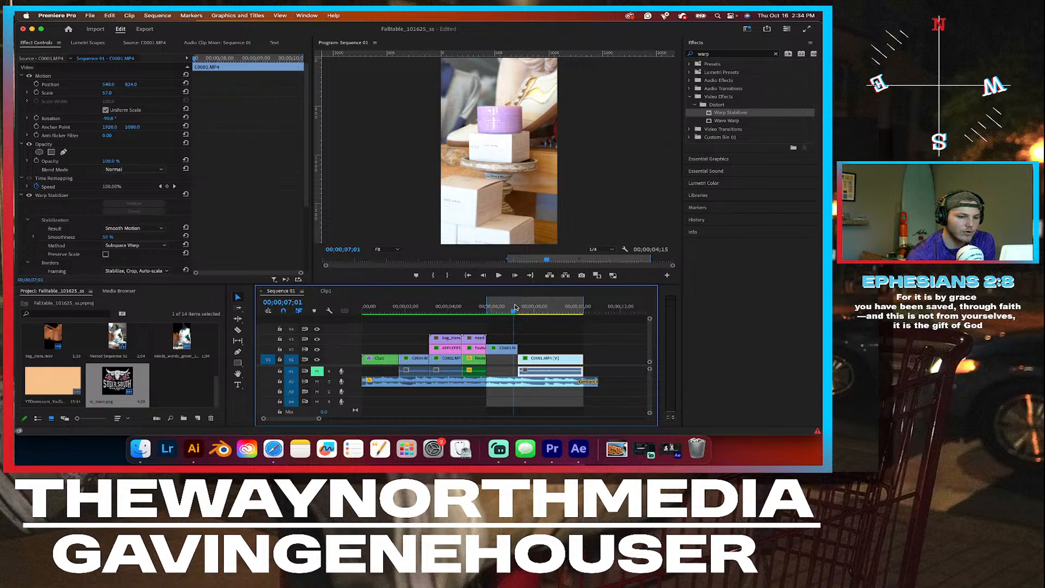
pyautogui.press('space')
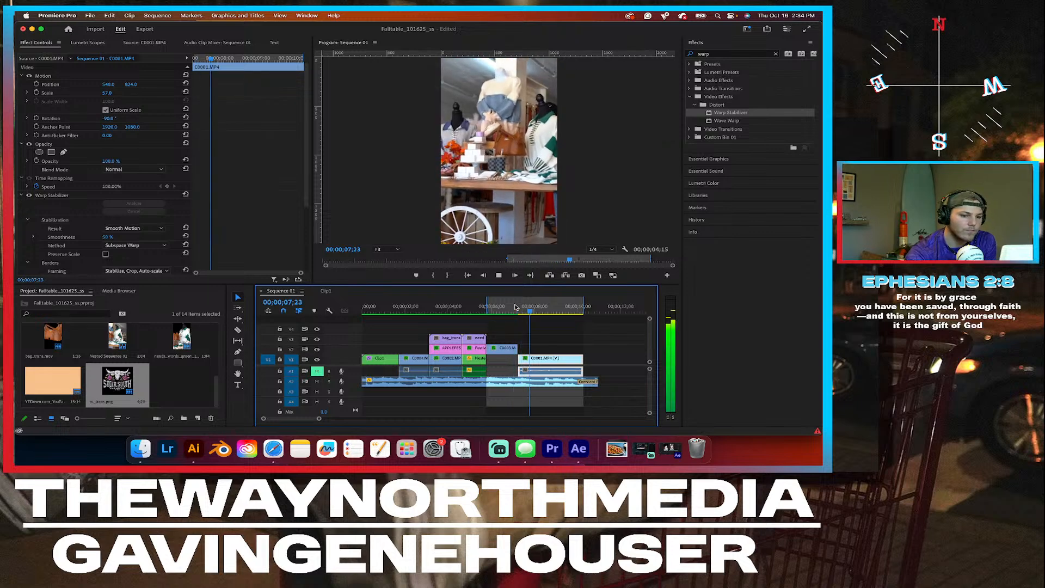
pyautogui.click(517, 308)
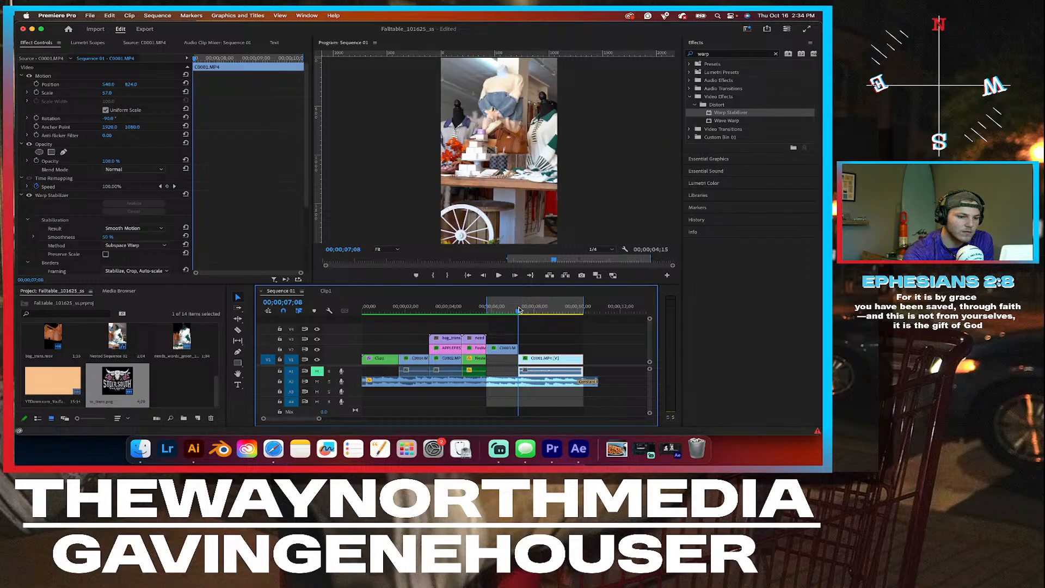
pyautogui.press('space')
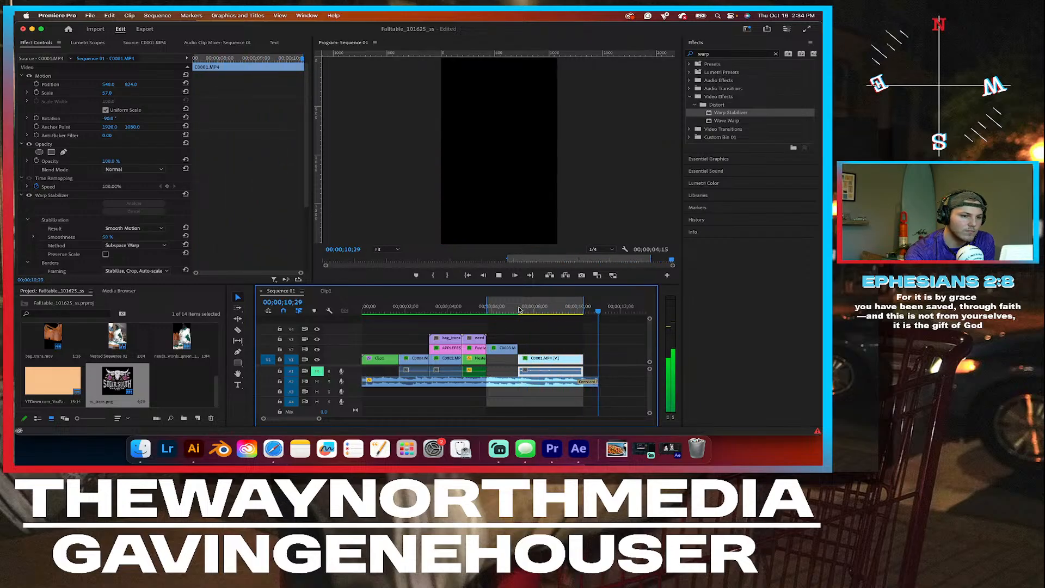
# Step: Play the stabilized C0001.MP4 from its start in a maximized Program Monitor, and replay it from 00;00;08;15 at normal size
pyautogui.click(519, 309)
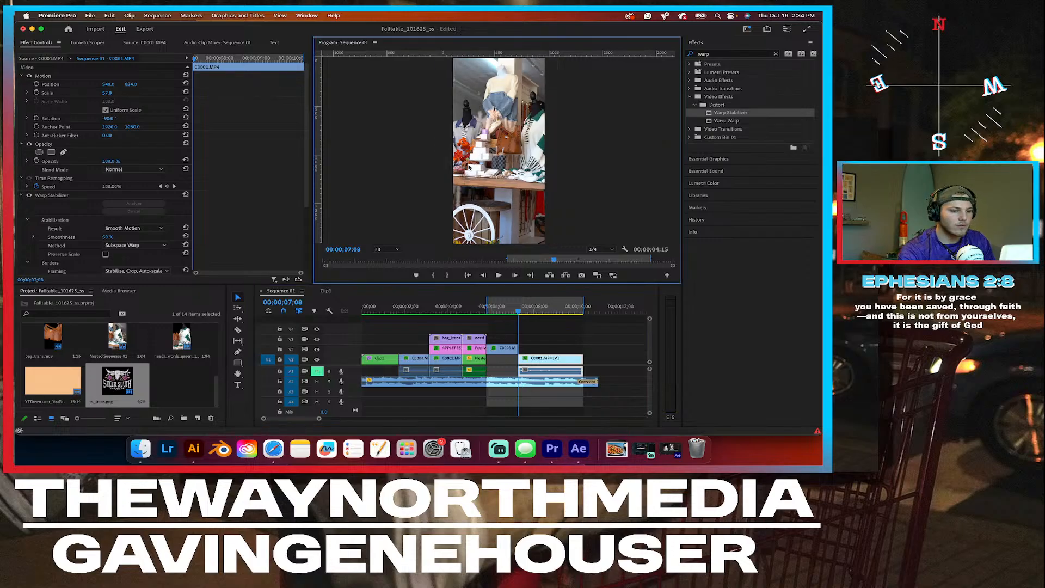
pyautogui.press('`')
pyautogui.press('space')
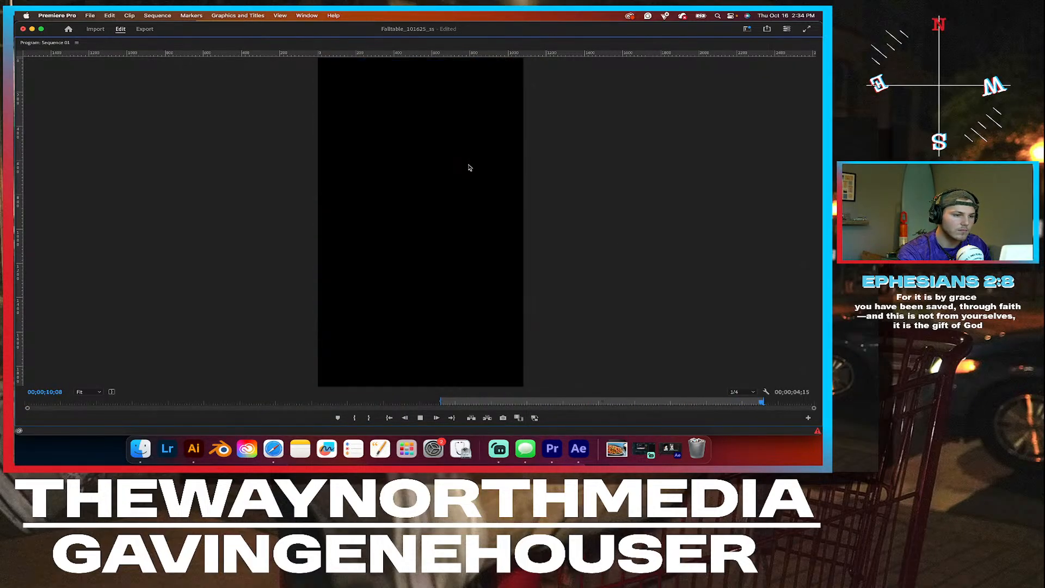
pyautogui.press('`')
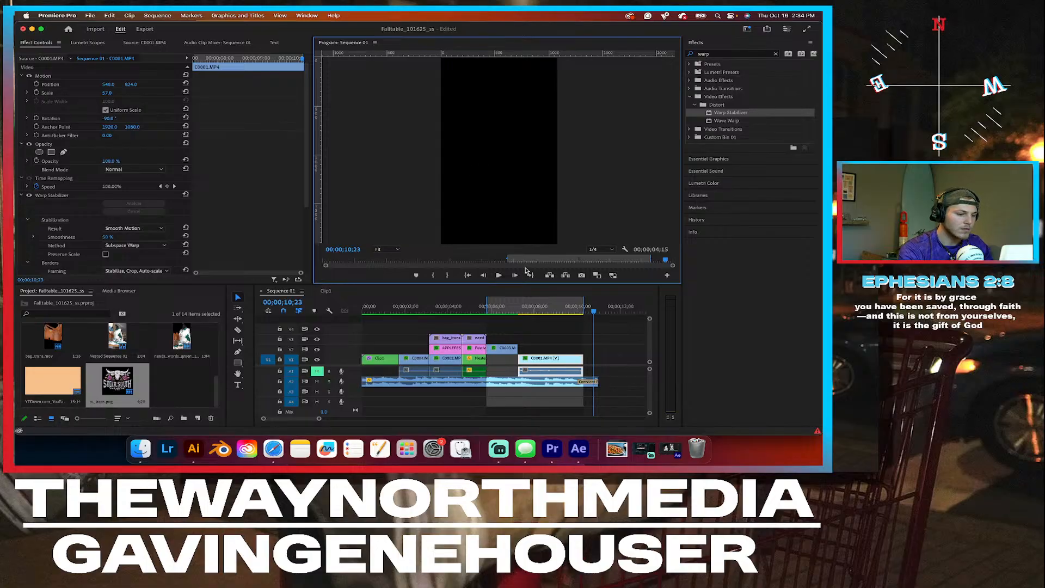
pyautogui.click(544, 309)
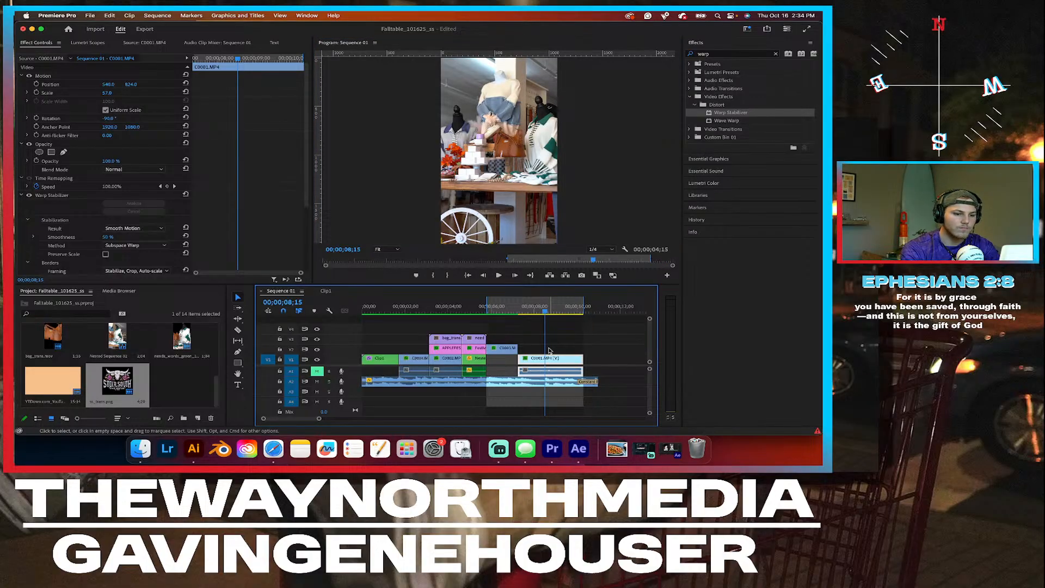
pyautogui.press('space')
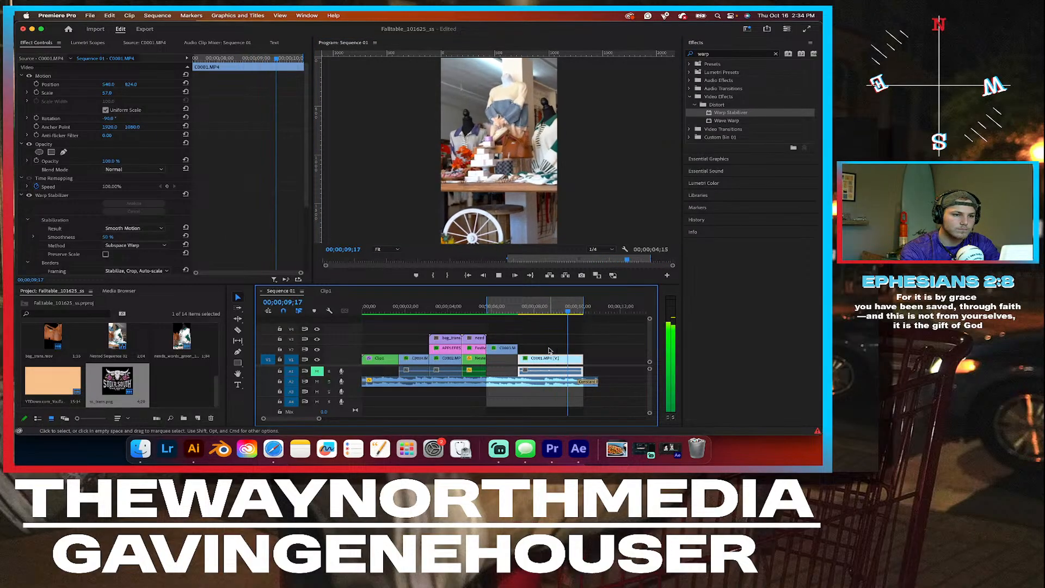
# Step: Limit the sequence's In/Out range to the closing C0001.MP4 clip, from its start to its end
pyautogui.press('space')
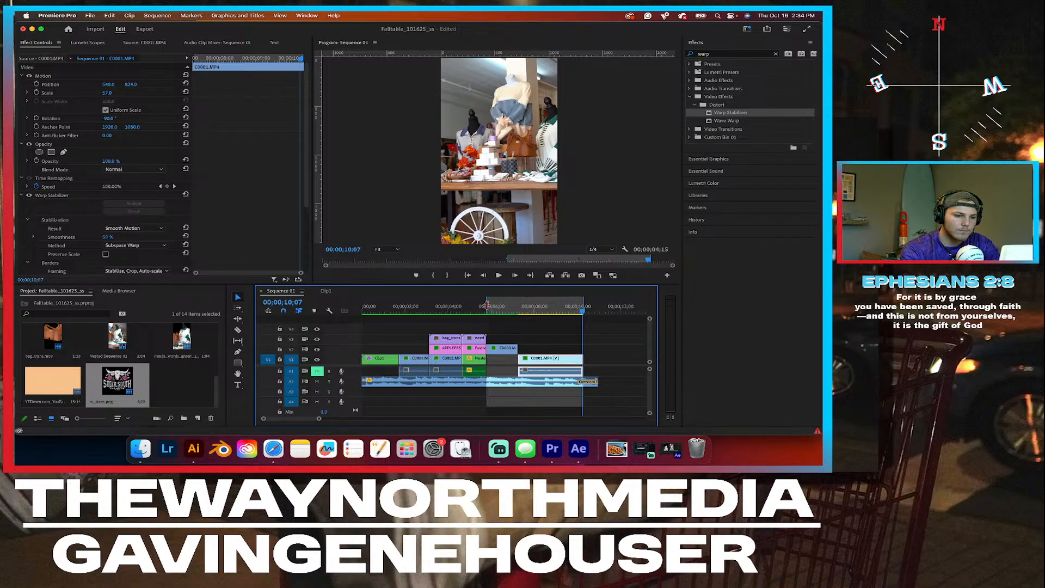
pyautogui.moveTo(486, 308); pyautogui.dragTo(518, 308)
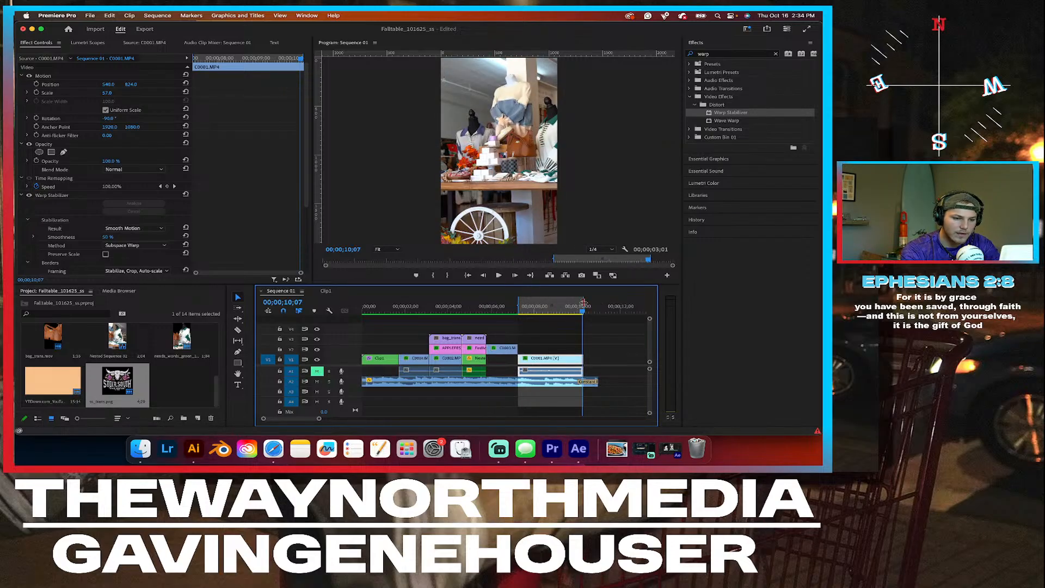
pyautogui.moveTo(583, 303); pyautogui.dragTo(584, 303)
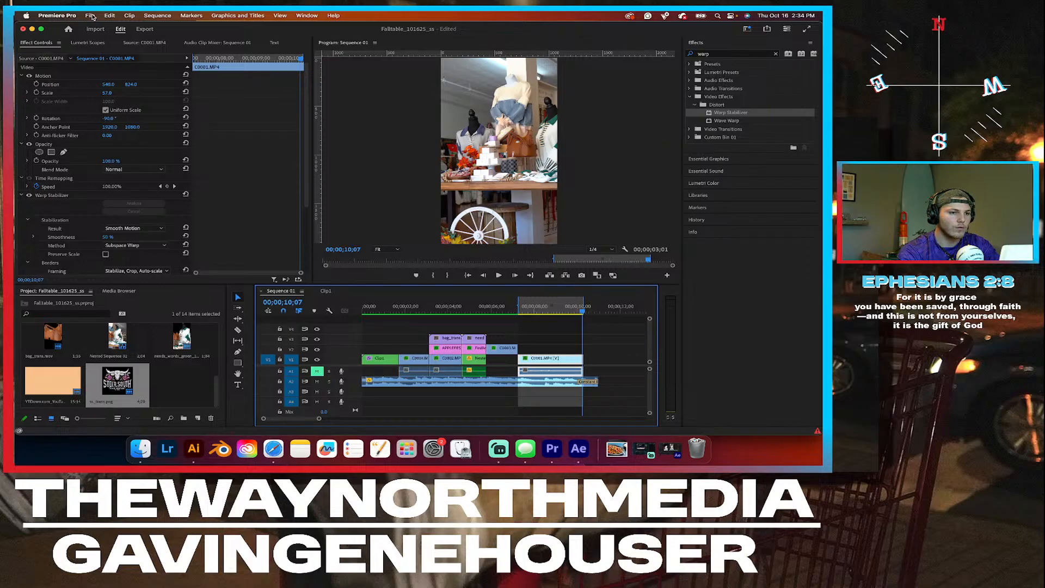
# Step: Export the marked range as an H.264 media file named ending_roto.mp4 in the project folder
pyautogui.click(146, 29)
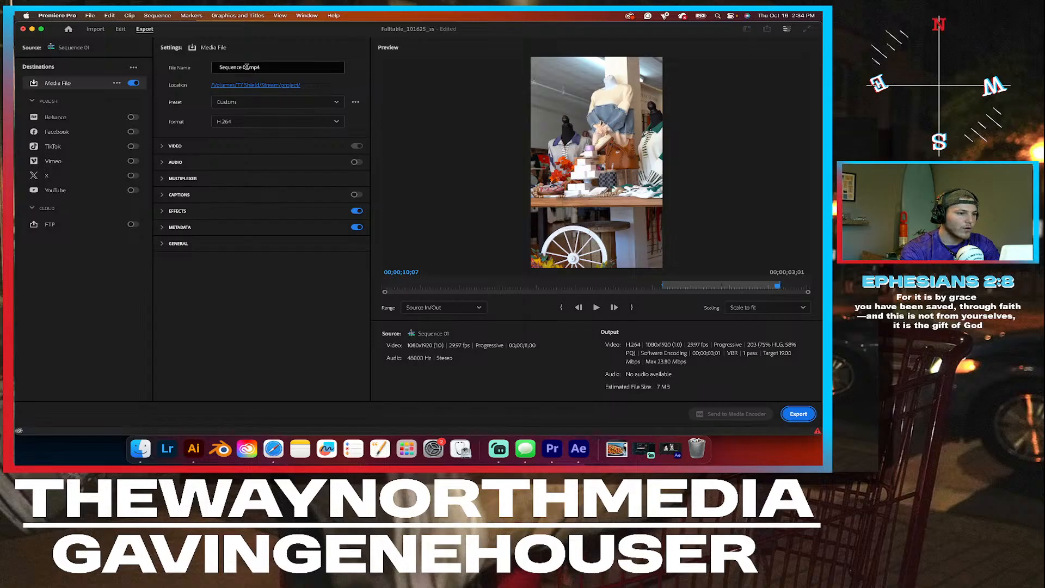
pyautogui.click(248, 65)
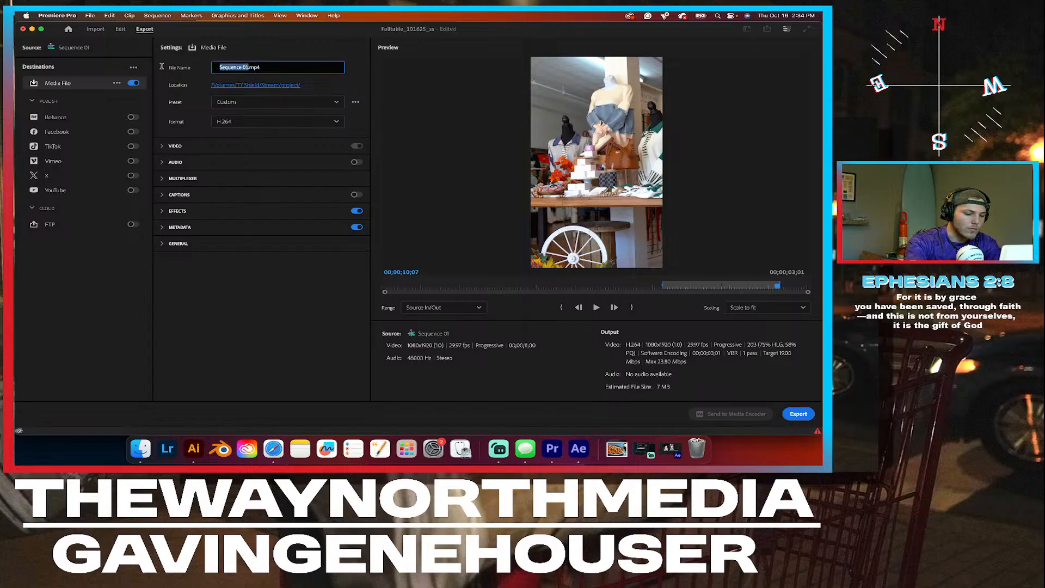
pyautogui.write('ending')
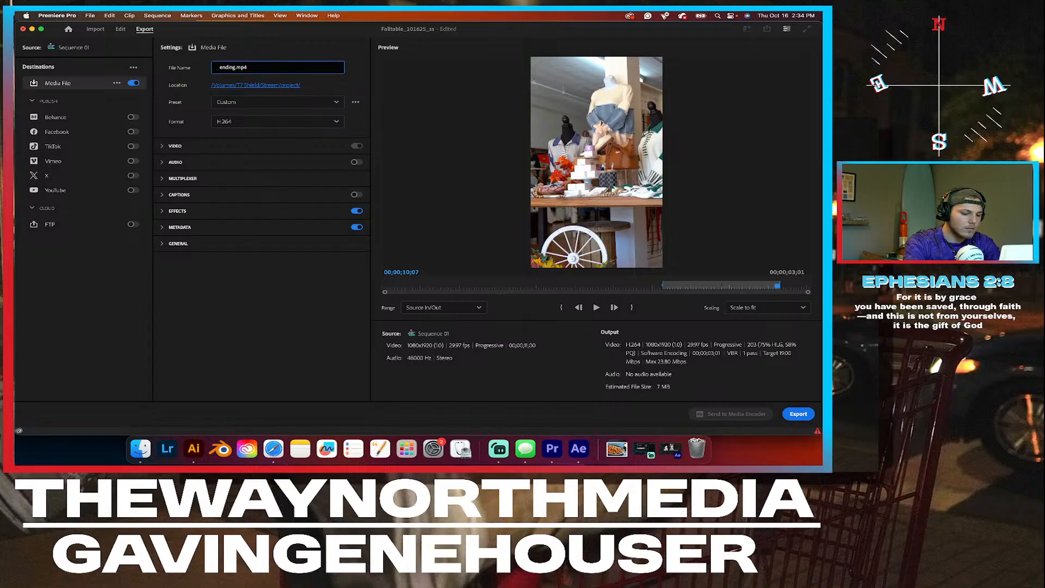
pyautogui.write('_roto')
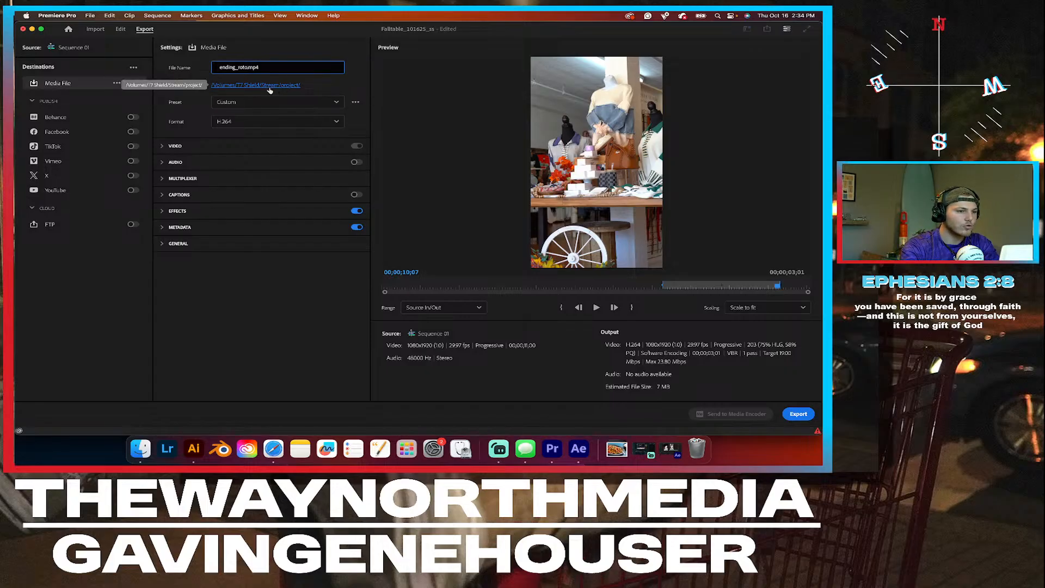
pyautogui.click(797, 414)
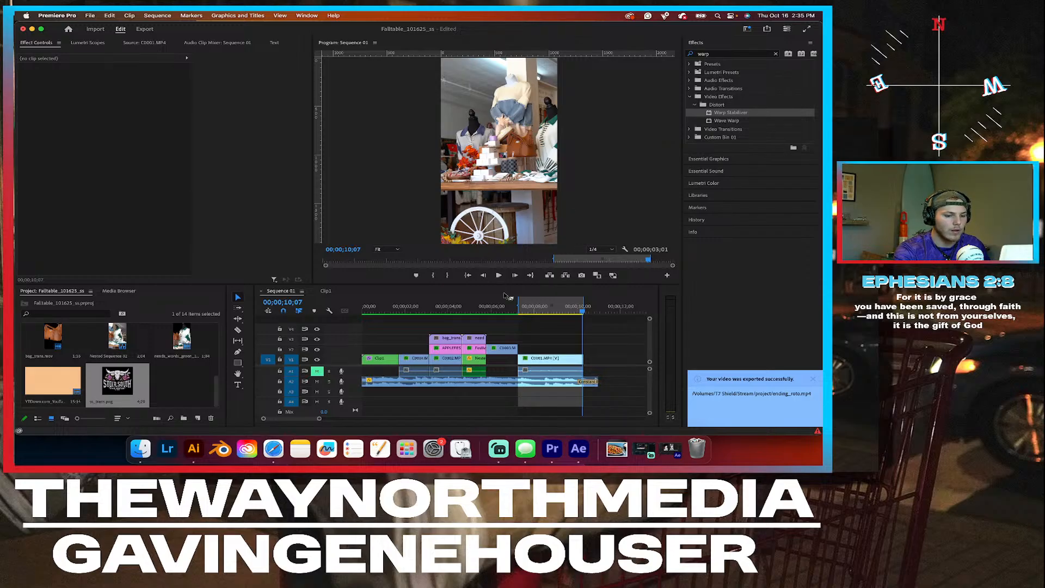
# Step: Switch to After Effects and delete the old needs_roto_green layer, composition and footage from the project
pyautogui.click(668, 452)
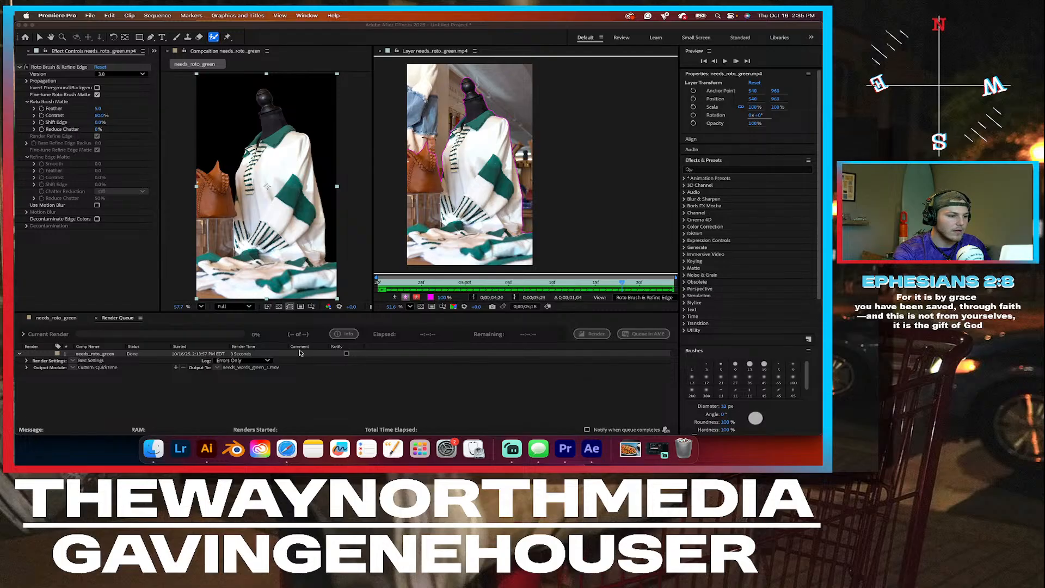
pyautogui.click(57, 318)
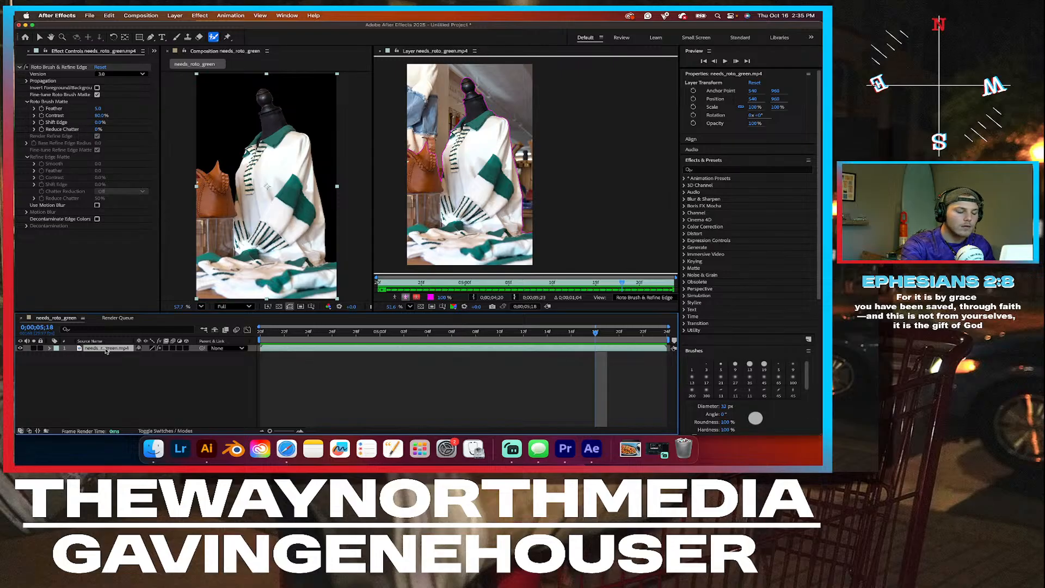
pyautogui.press('Delete')
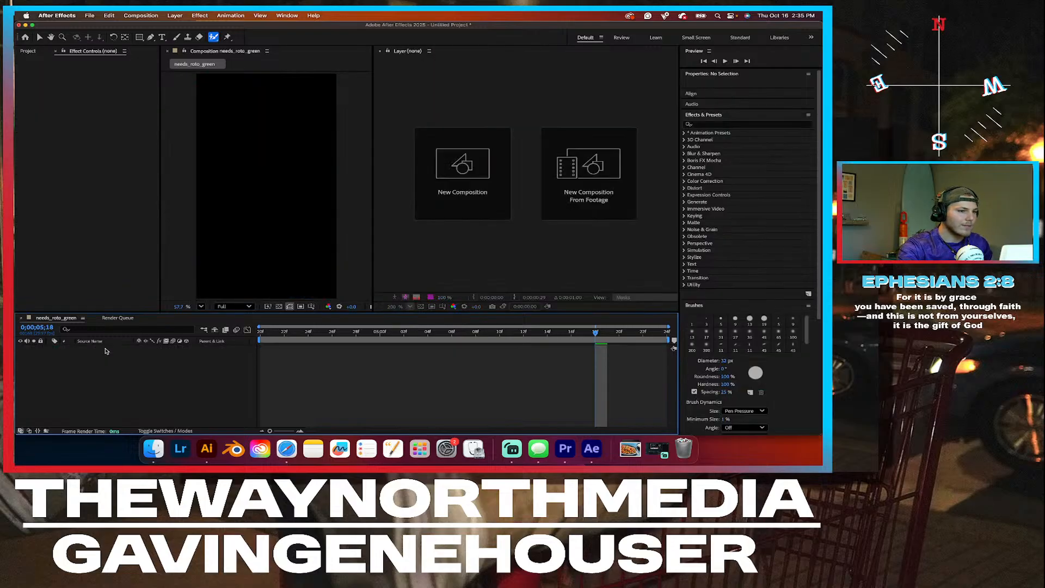
pyautogui.click(28, 51)
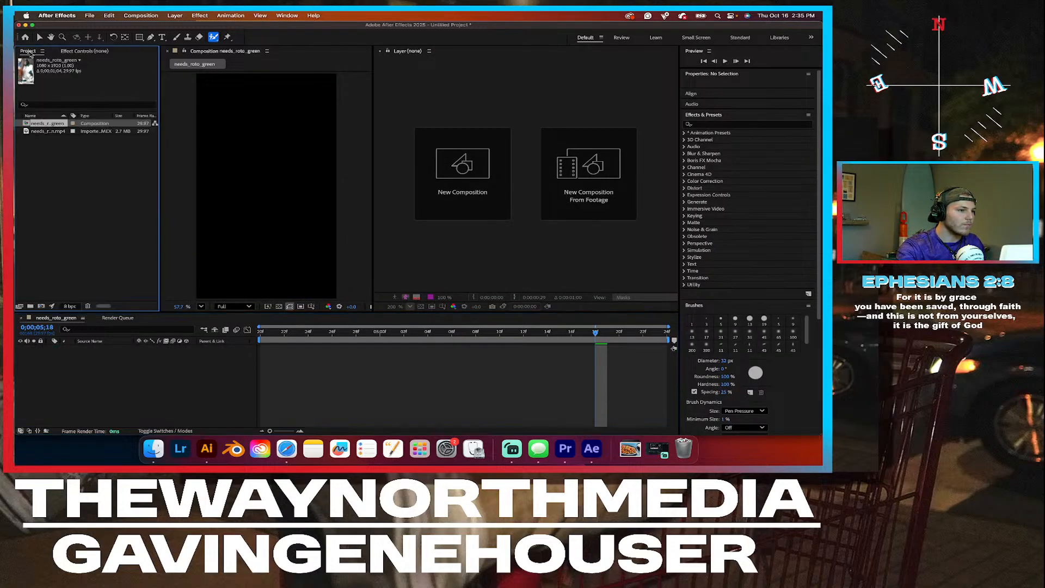
pyautogui.keyDown('shift'); pyautogui.click(48, 131); pyautogui.keyUp('shift')
pyautogui.press('Delete')
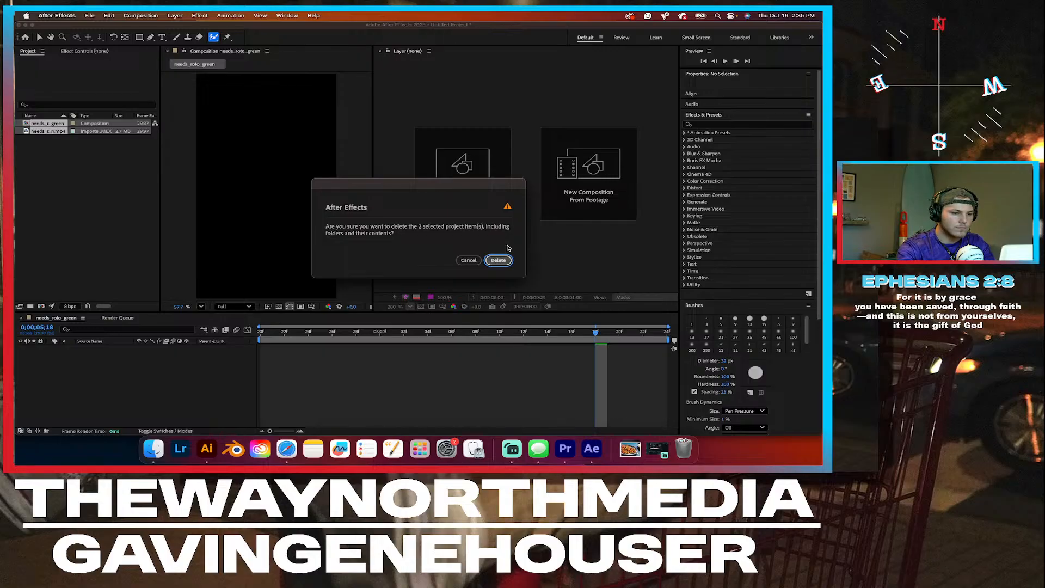
pyautogui.click(505, 260)
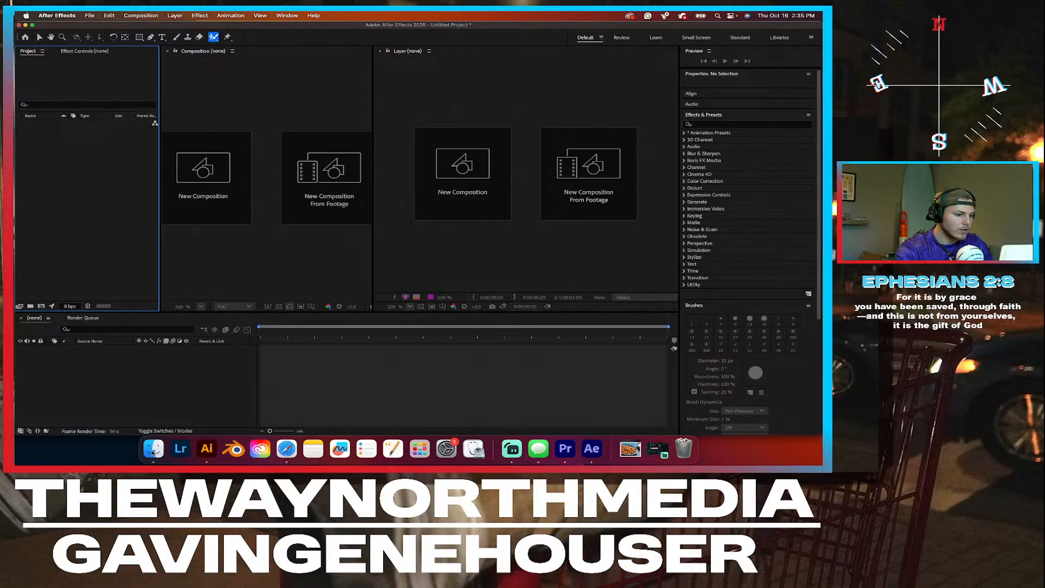
# Step: Import ending_roto.mp4 from the Stream volume's project folder and create a composition from it
pyautogui.press('v')
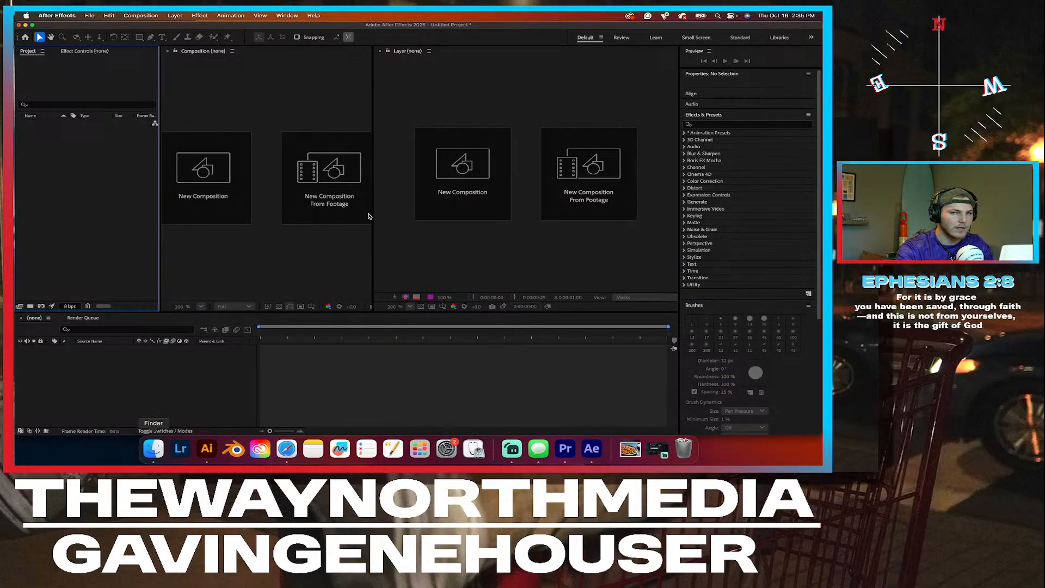
pyautogui.click(154, 448)
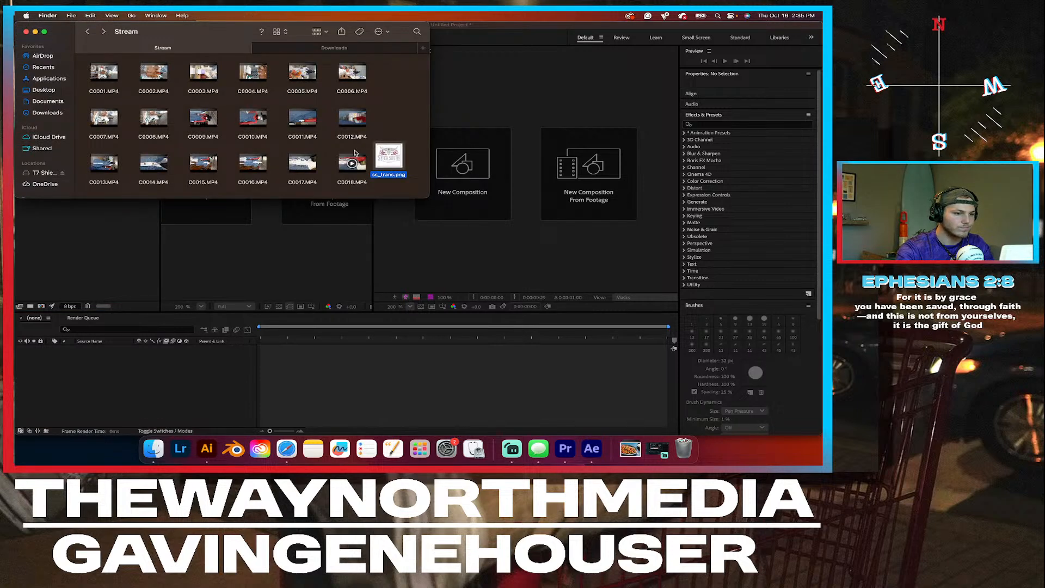
pyautogui.scroll(-5, 355, 153)
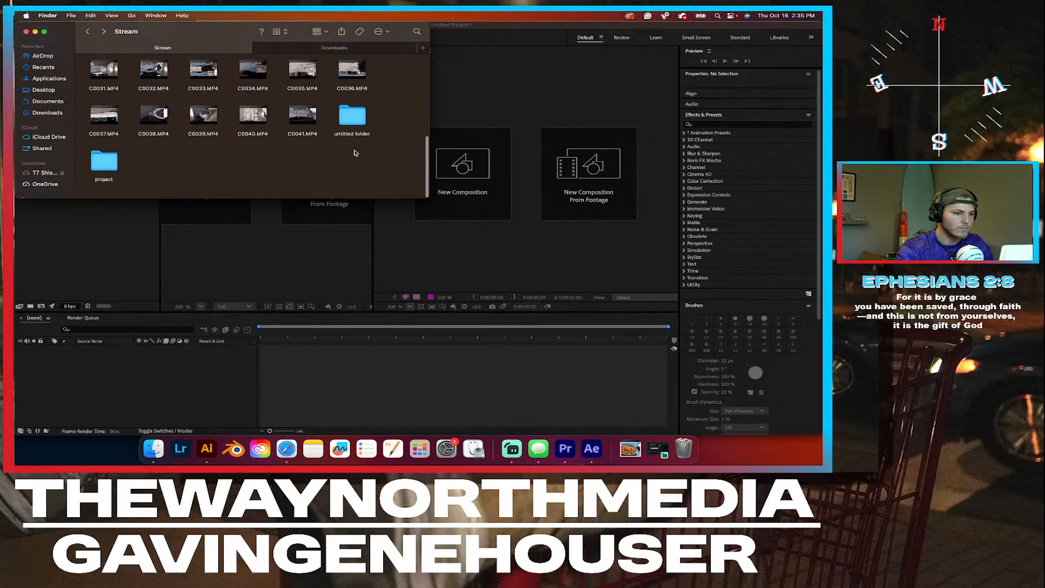
pyautogui.doubleClick(105, 166)
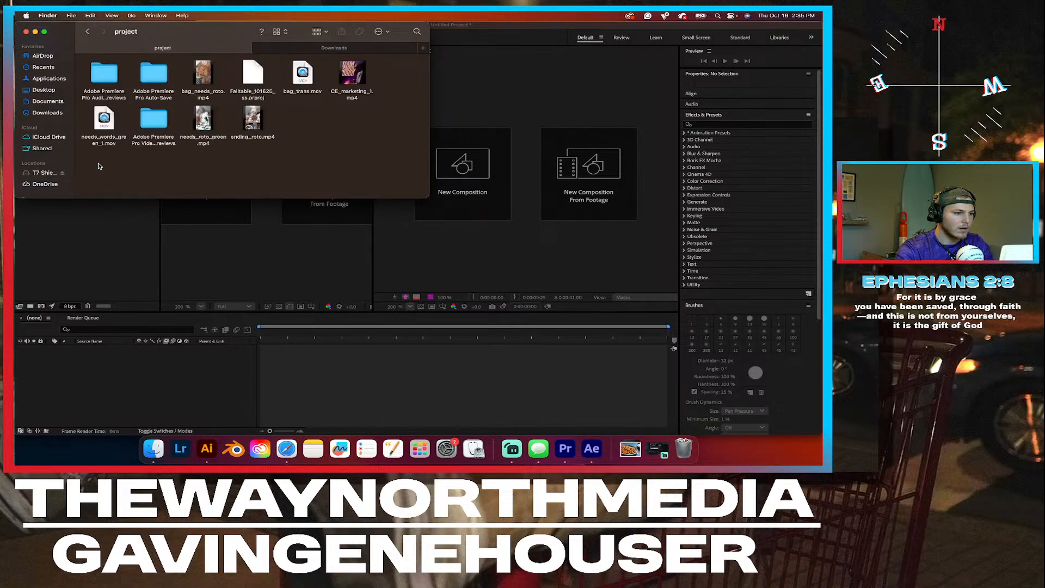
pyautogui.click(256, 130)
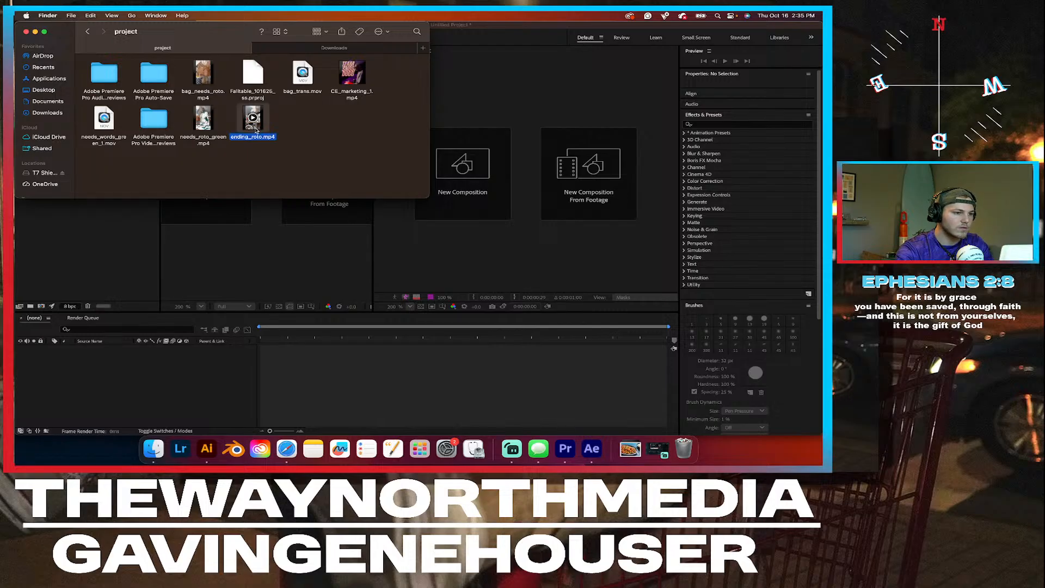
pyautogui.moveTo(256, 131); pyautogui.dragTo(79, 252)
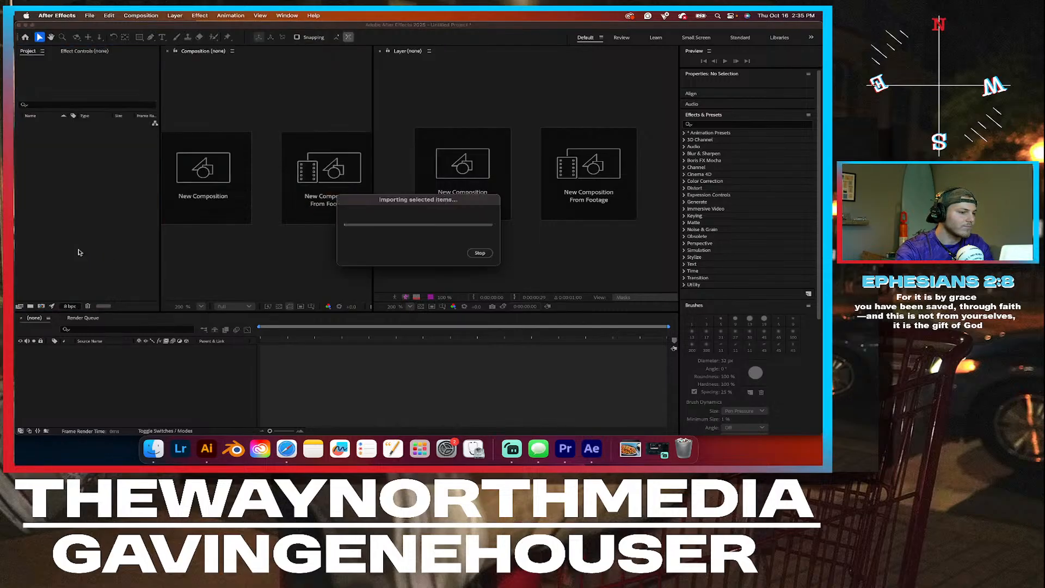
pyautogui.moveTo(42, 123); pyautogui.dragTo(208, 164)
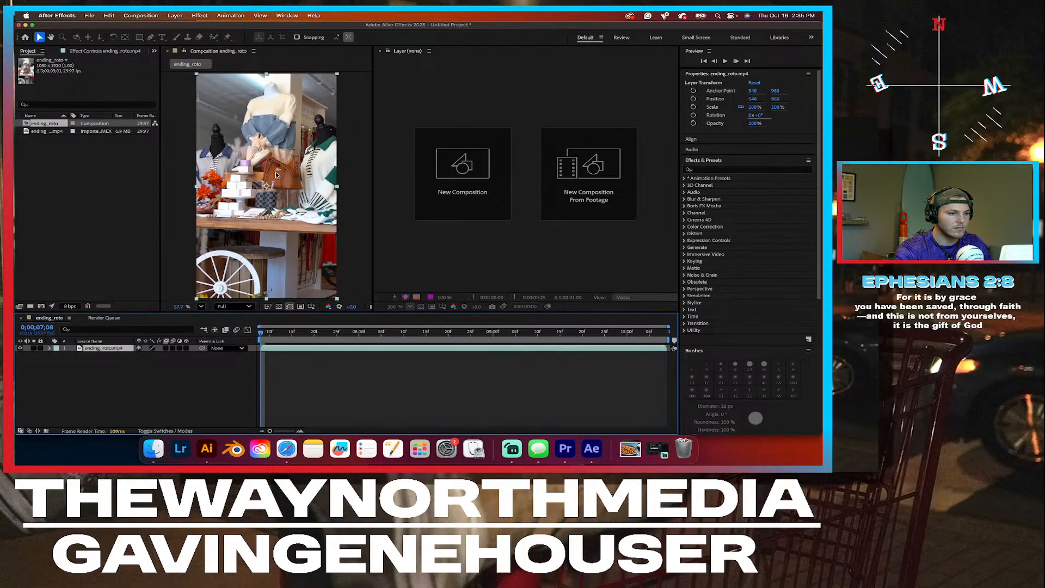
# Step: Open the ending_roto.mp4 layer and outline the three mannequins and the display with a Roto Brush foreground stroke
pyautogui.doubleClick(335, 193)
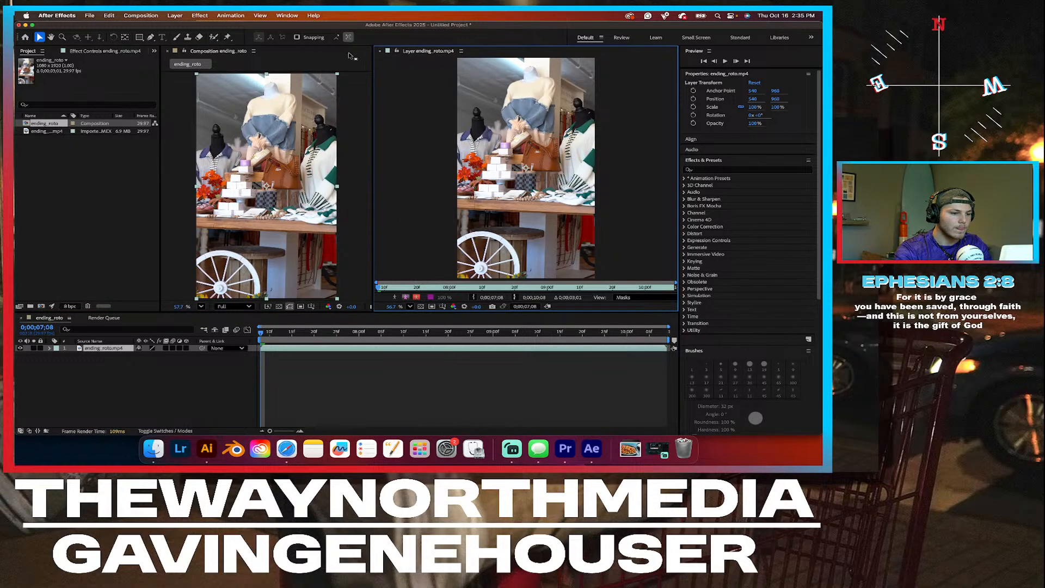
pyautogui.click(213, 36)
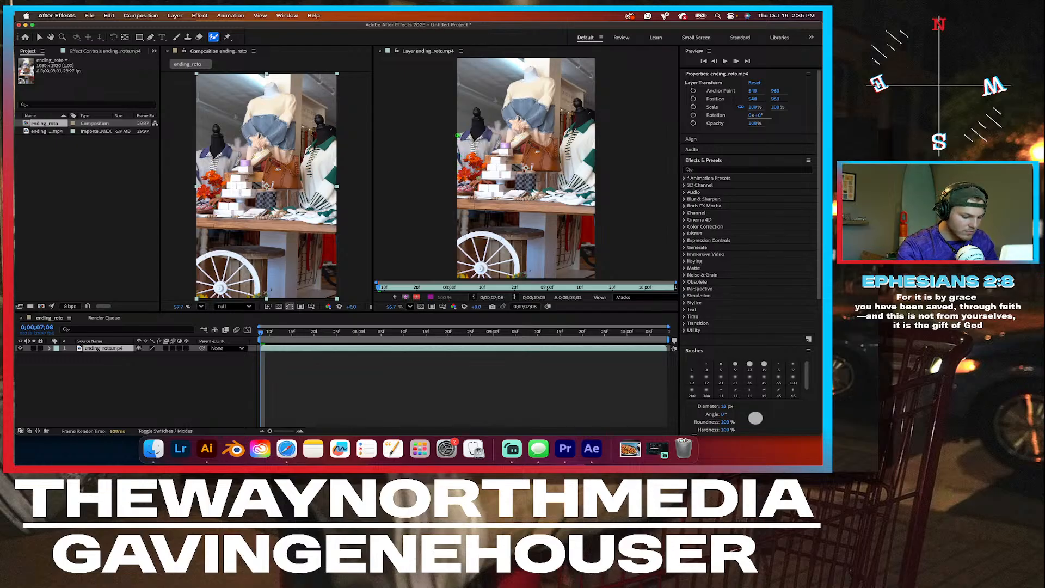
pyautogui.moveTo(458, 136)
pyautogui.mouseDown()
pyautogui.moveTo(475, 130)
pyautogui.moveTo(478, 109)
pyautogui.moveTo(505, 145)
pyautogui.moveTo(503, 98)
pyautogui.moveTo(528, 70)
pyautogui.mouseUp()
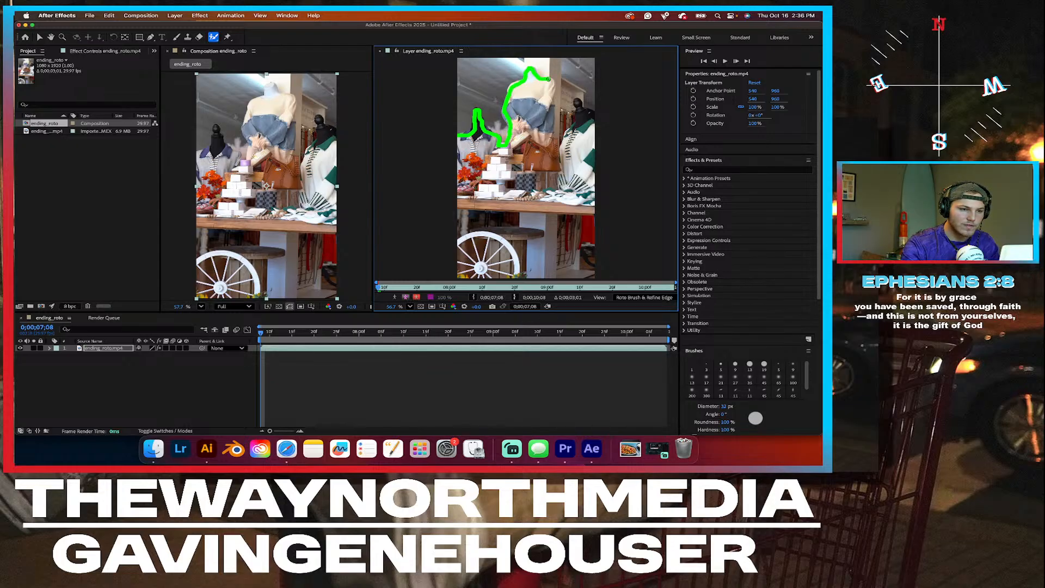
pyautogui.moveTo(551, 81); pyautogui.dragTo(552, 128)
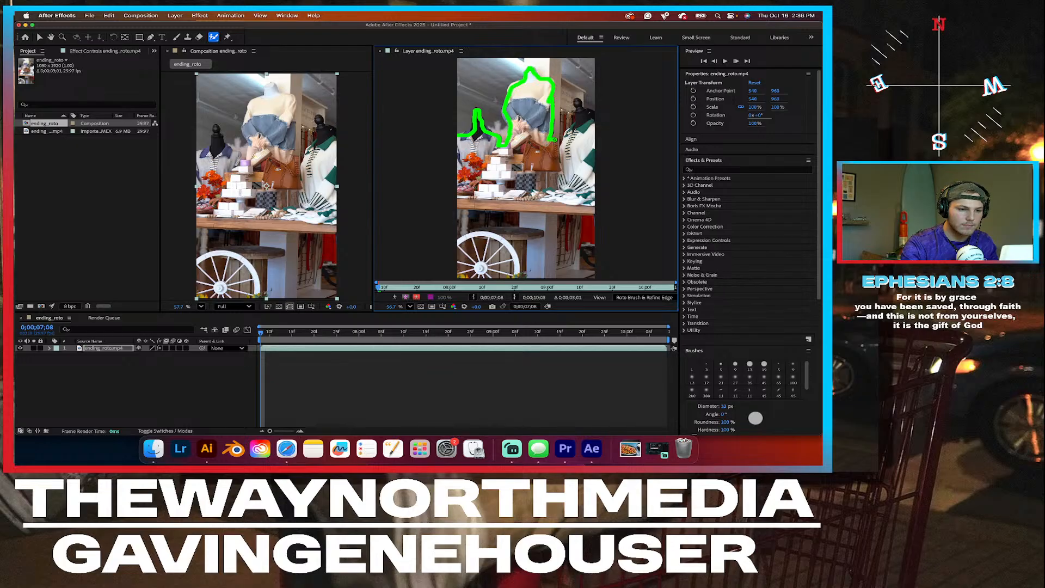
pyautogui.moveTo(554, 140)
pyautogui.mouseDown()
pyautogui.moveTo(558, 167)
pyautogui.moveTo(567, 134)
pyautogui.mouseUp()
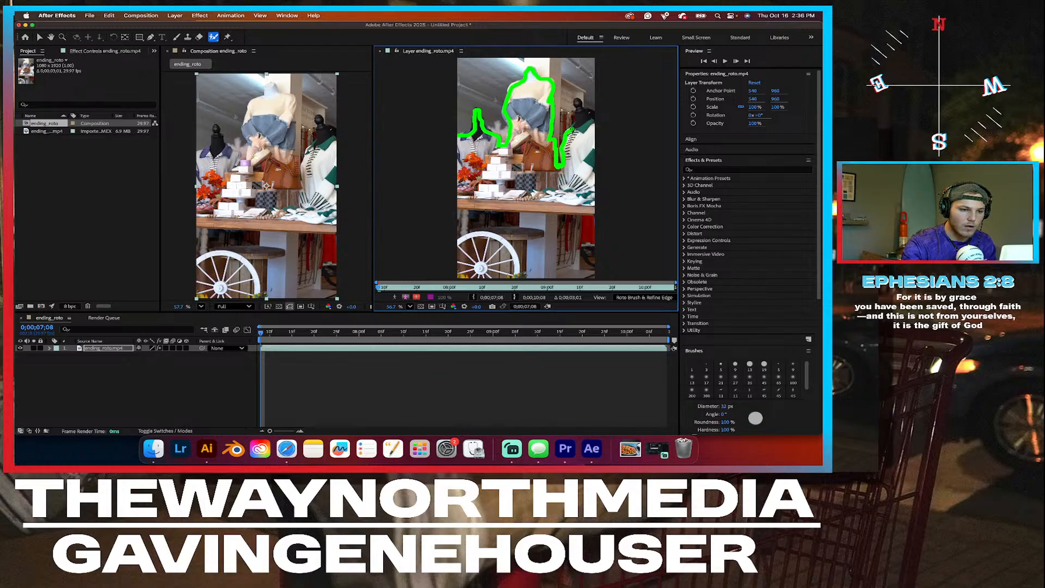
pyautogui.moveTo(571, 128)
pyautogui.mouseDown()
pyautogui.moveTo(579, 99)
pyautogui.moveTo(595, 128)
pyautogui.moveTo(592, 274)
pyautogui.moveTo(459, 276)
pyautogui.moveTo(457, 135)
pyautogui.mouseUp()
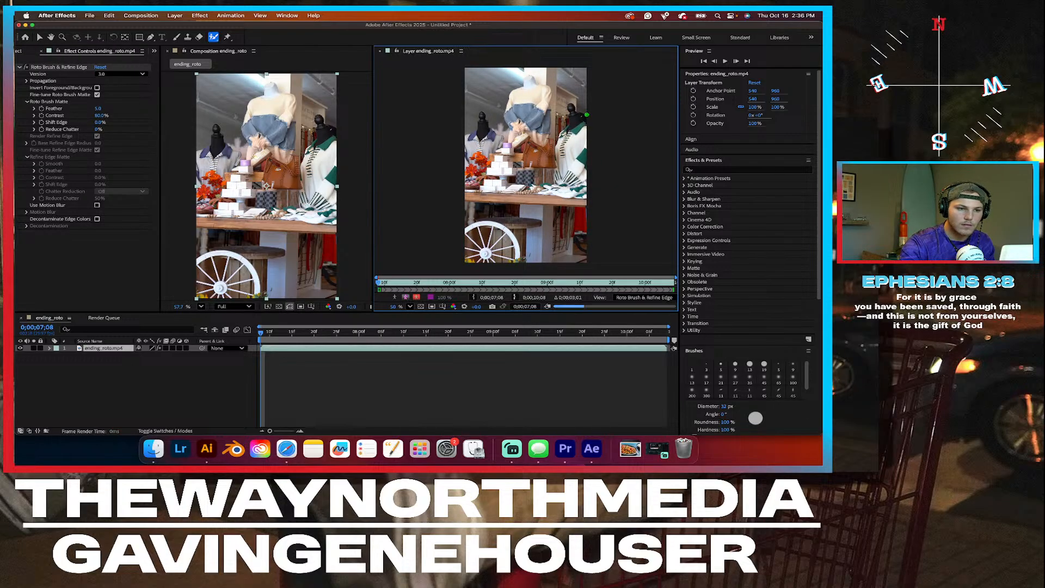
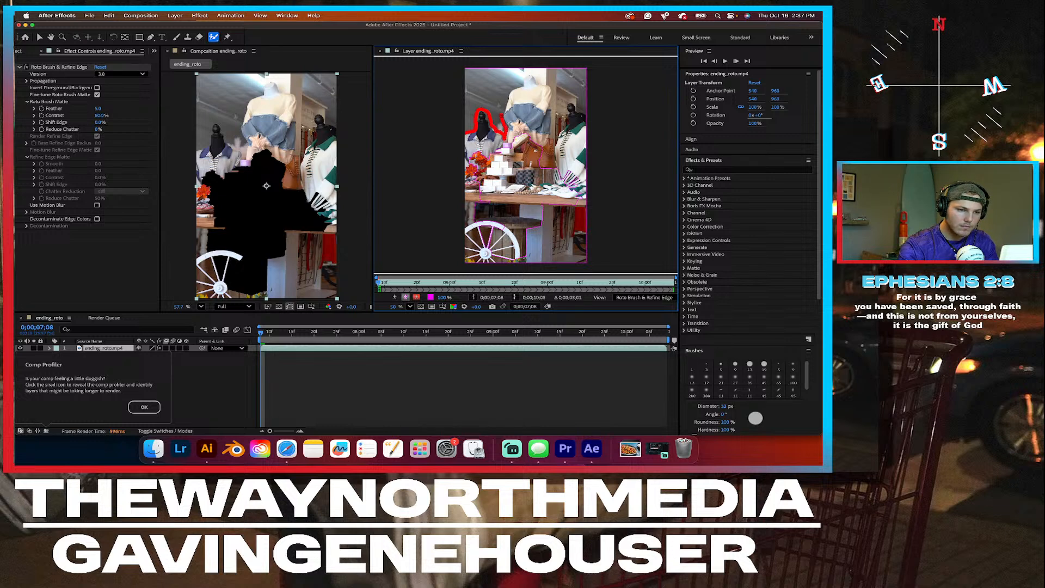
# Step: Subtract the background above and between the mannequins from the Roto Brush matte, and add the missing central display as foreground
pyautogui.moveTo(501, 116)
pyautogui.mouseDown()
pyautogui.moveTo(507, 93)
pyautogui.moveTo(532, 75)
pyautogui.moveTo(557, 98)
pyautogui.moveTo(553, 128)
pyautogui.mouseUp()
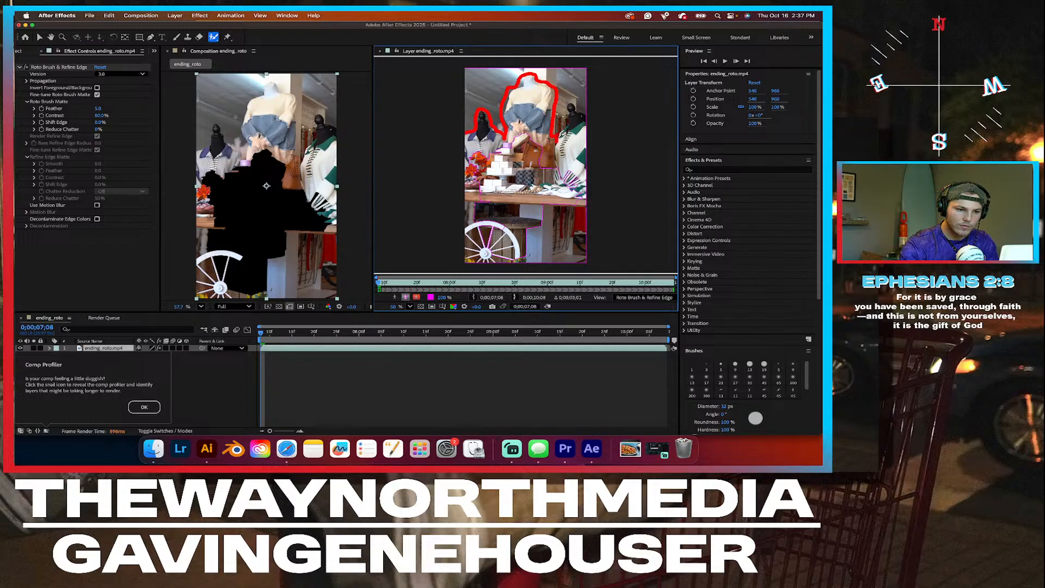
pyautogui.moveTo(563, 112); pyautogui.dragTo(570, 103)
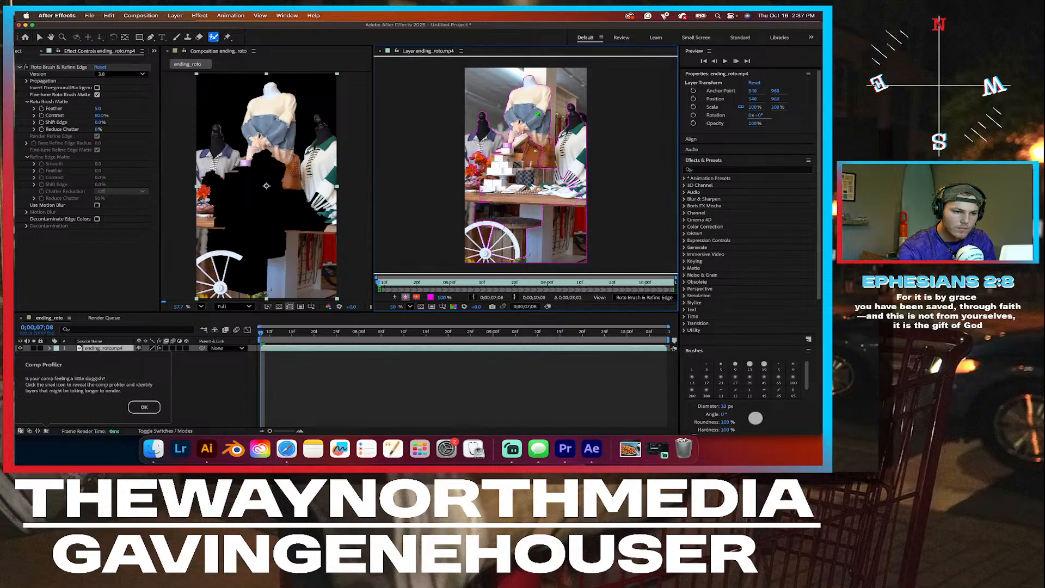
pyautogui.moveTo(527, 134)
pyautogui.mouseDown()
pyautogui.moveTo(480, 169)
pyautogui.moveTo(472, 159)
pyautogui.moveTo(487, 149)
pyautogui.moveTo(547, 166)
pyautogui.moveTo(545, 181)
pyautogui.moveTo(585, 193)
pyautogui.moveTo(446, 238)
pyautogui.moveTo(544, 270)
pyautogui.moveTo(518, 230)
pyautogui.moveTo(541, 217)
pyautogui.moveTo(435, 186)
pyautogui.moveTo(540, 165)
pyautogui.moveTo(590, 172)
pyautogui.mouseUp()
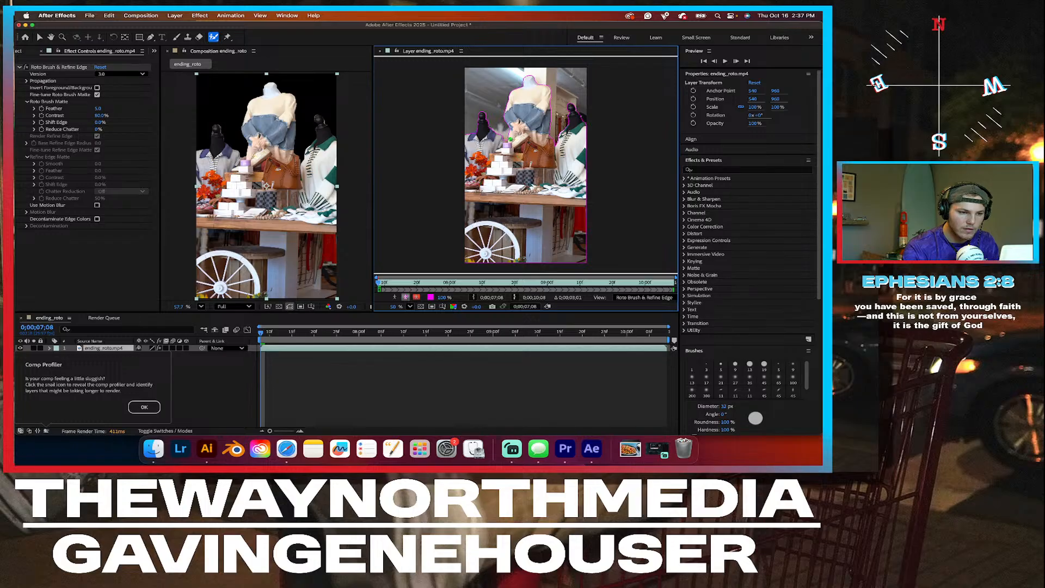
# Step: Shrink the Roto Brush and add the gray sweater's shoulder edge above the purple candle to the foreground
pyautogui.scroll(8, 503, 137)
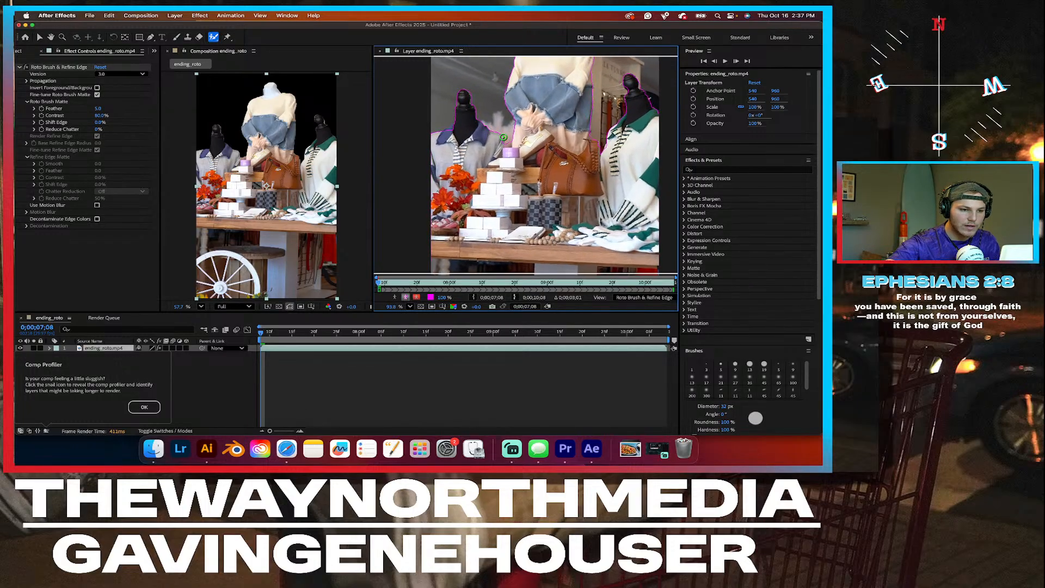
pyautogui.scroll(8, 503, 137)
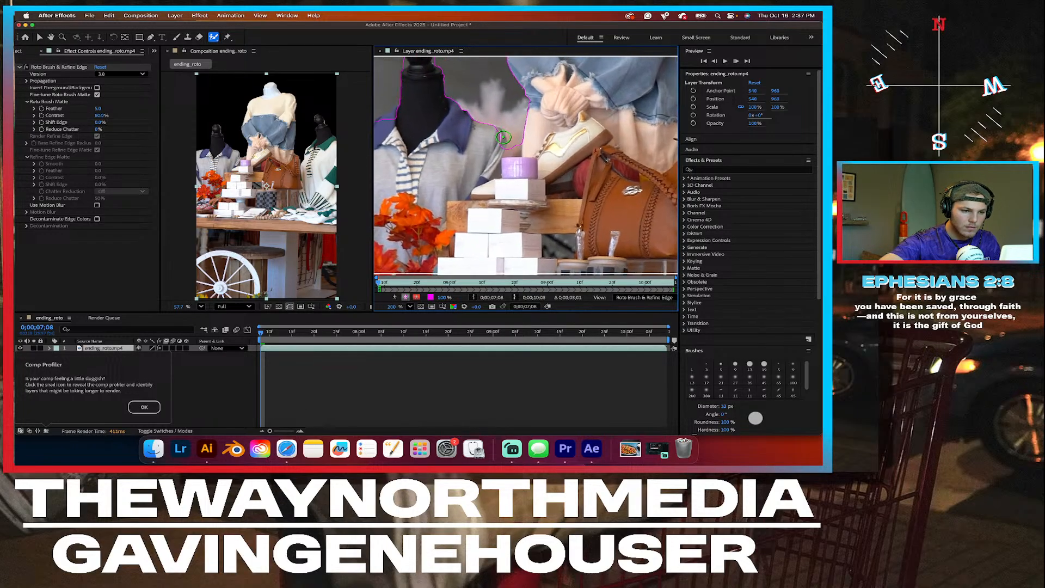
pyautogui.moveTo(521, 134); pyautogui.dragTo(507, 134)
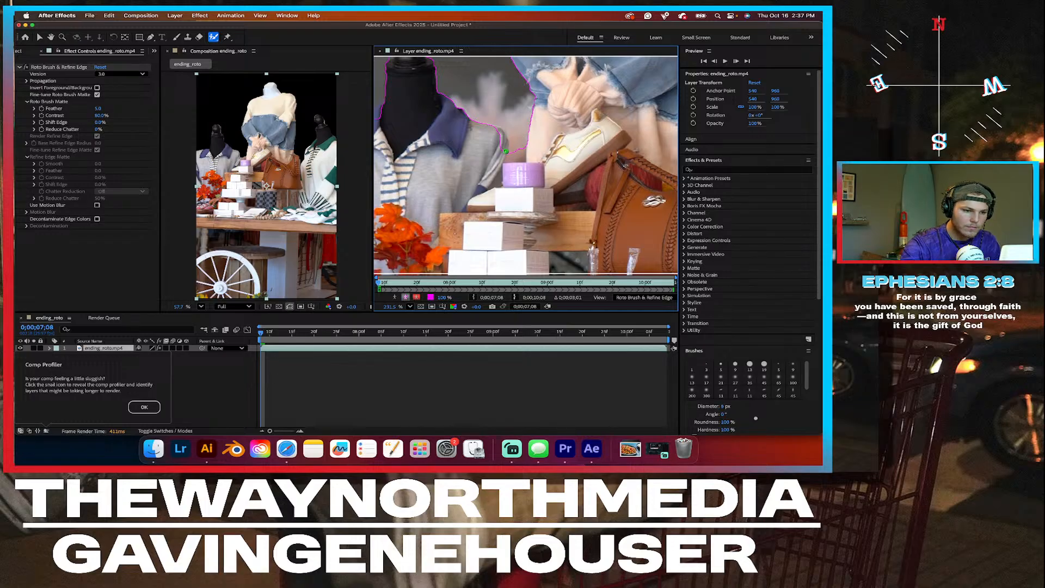
pyautogui.moveTo(506, 151); pyautogui.dragTo(501, 132)
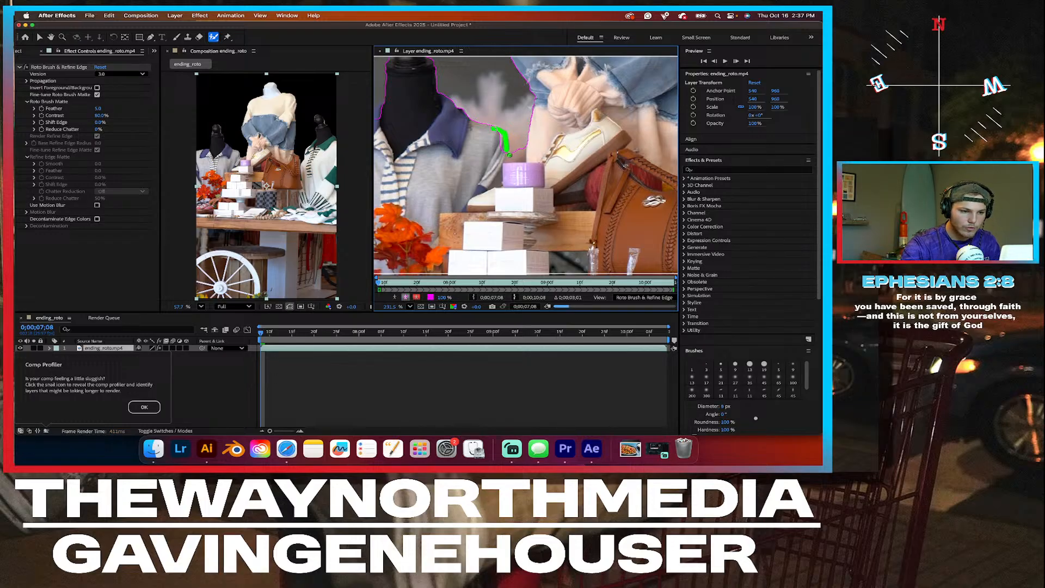
# Step: Refine the Roto Brush edge along the gray-sweater mannequin's shoulder above the candle, its blue collar and its black head finial
pyautogui.moveTo(503, 153); pyautogui.dragTo(500, 131)
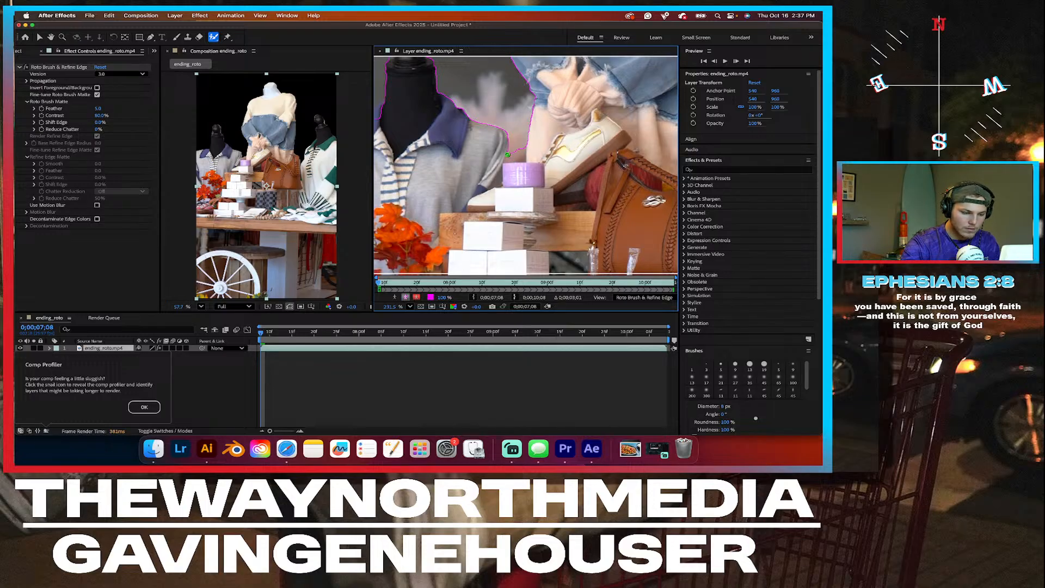
pyautogui.moveTo(510, 154)
pyautogui.mouseDown()
pyautogui.moveTo(520, 159)
pyautogui.moveTo(522, 143)
pyautogui.mouseUp()
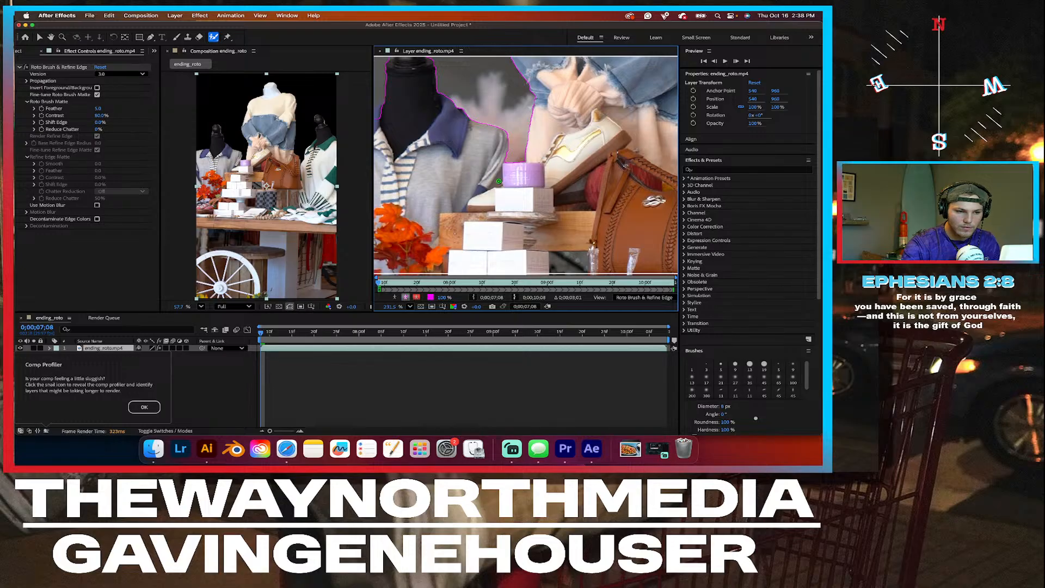
pyautogui.scroll(5, 421, 122)
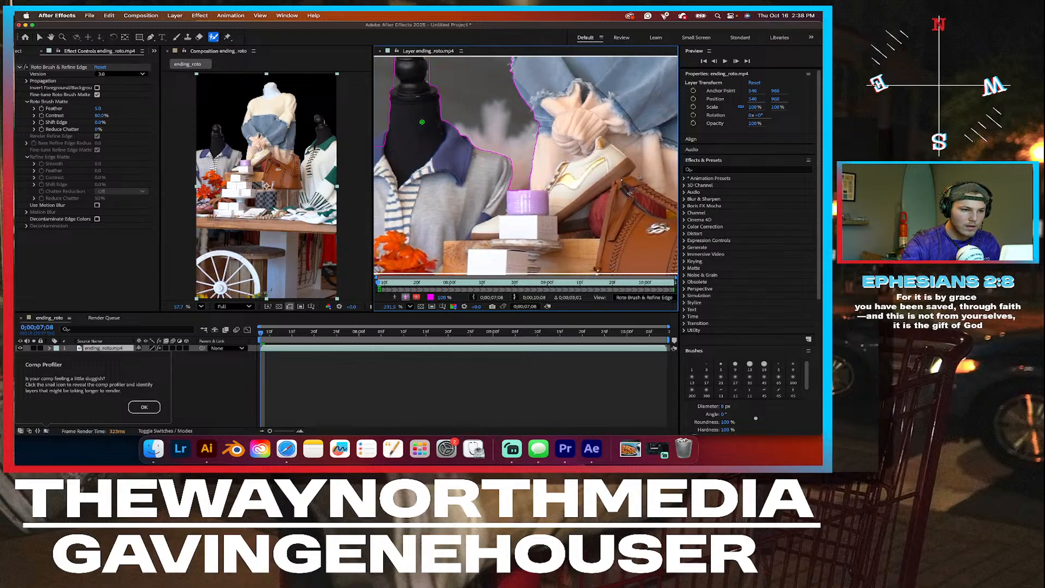
pyautogui.hscroll(-5, 422, 122)
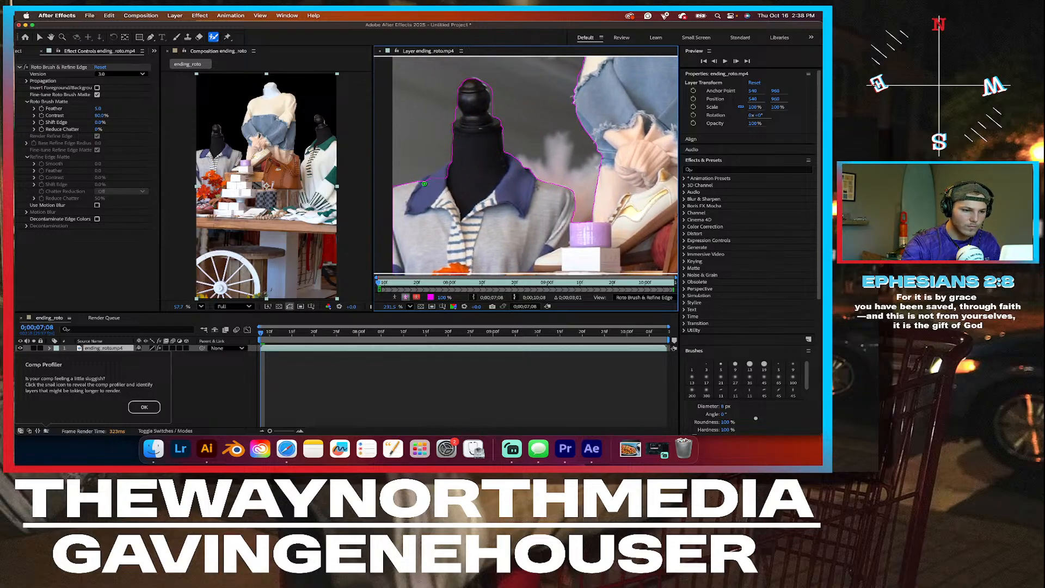
pyautogui.moveTo(421, 181); pyautogui.dragTo(456, 163)
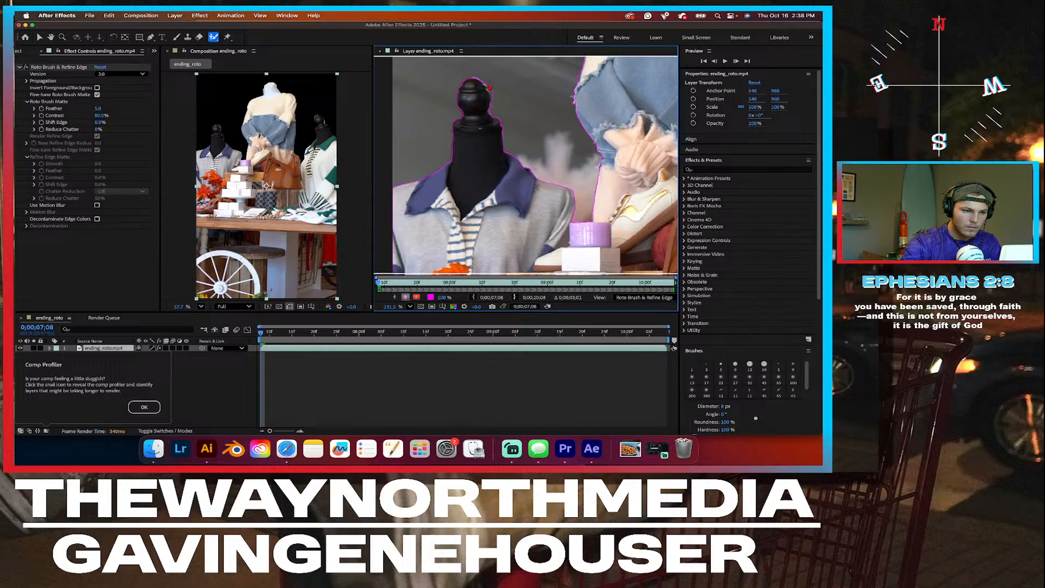
pyautogui.moveTo(489, 87); pyautogui.dragTo(493, 111)
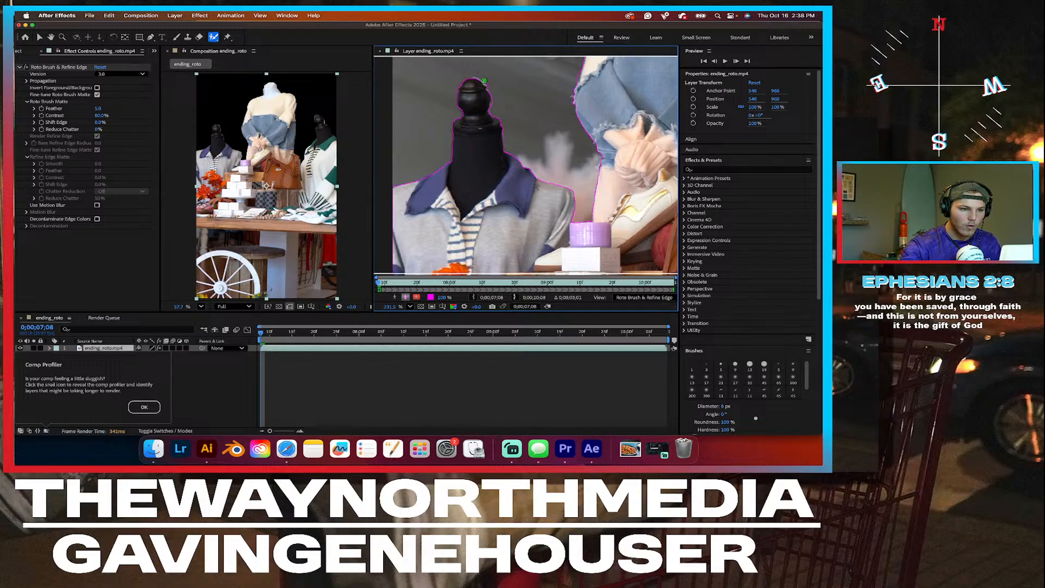
pyautogui.moveTo(484, 85); pyautogui.dragTo(463, 86)
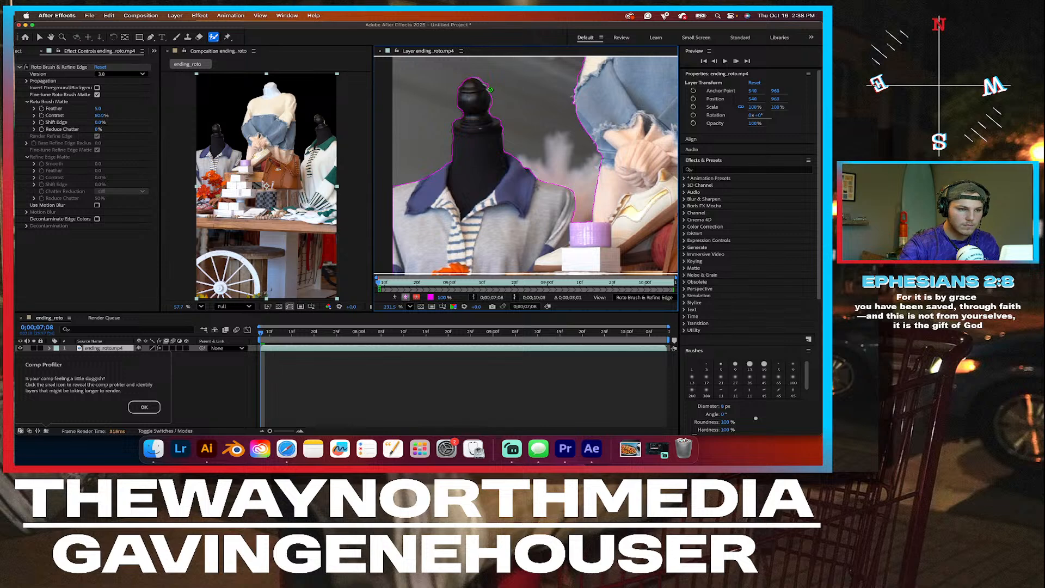
# Step: Subtract the background beside the central mannequin's white neck and add its cream sweater's outer sleeve edge to the foreground
pyautogui.scroll(5, 533, 177)
pyautogui.hscroll(4, 533, 177)
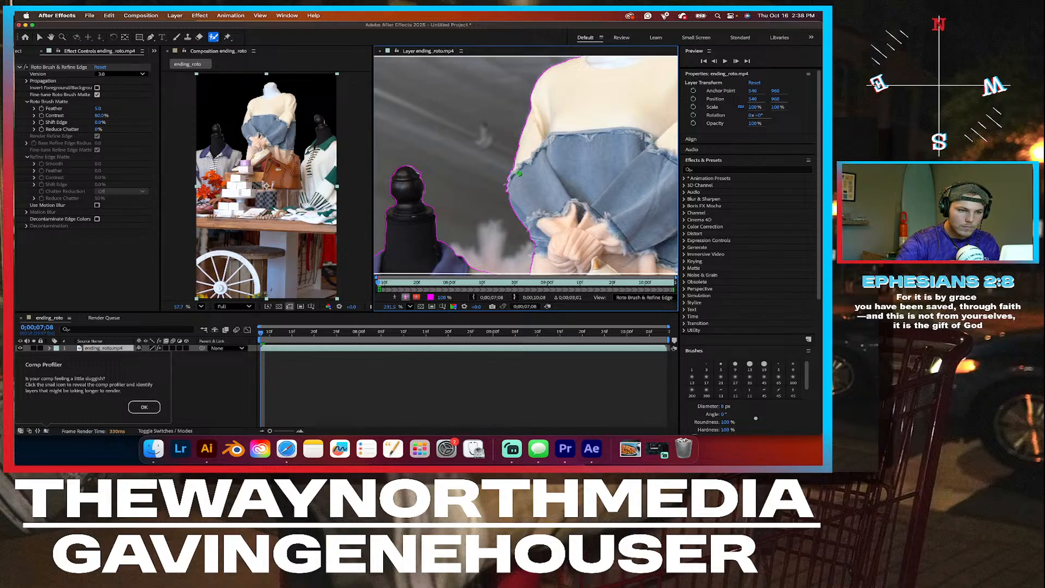
pyautogui.scroll(5, 539, 130)
pyautogui.hscroll(3, 538, 131)
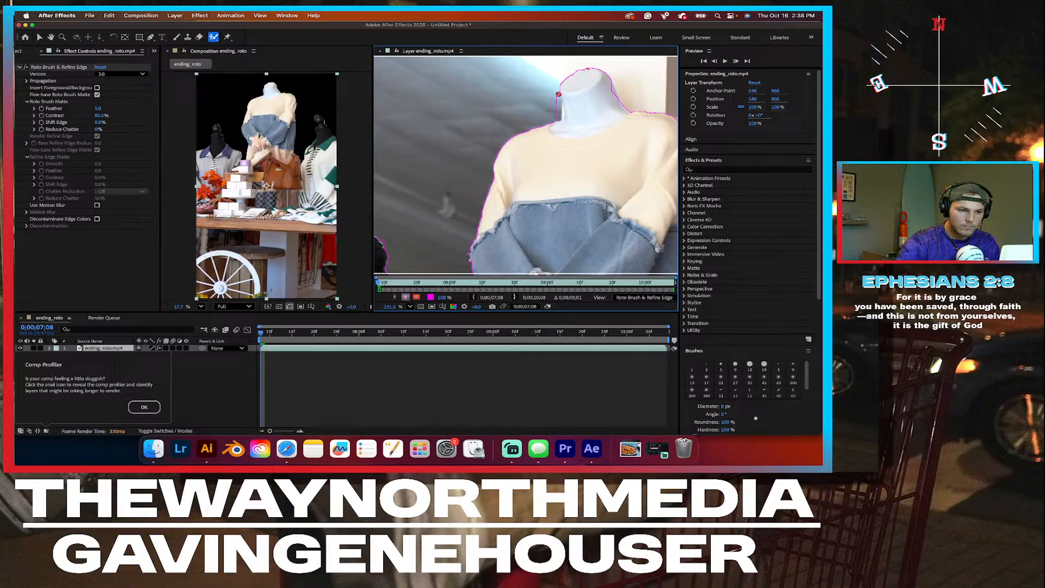
pyautogui.moveTo(558, 94)
pyautogui.mouseDown()
pyautogui.moveTo(581, 139)
pyautogui.moveTo(463, 148)
pyautogui.mouseUp()
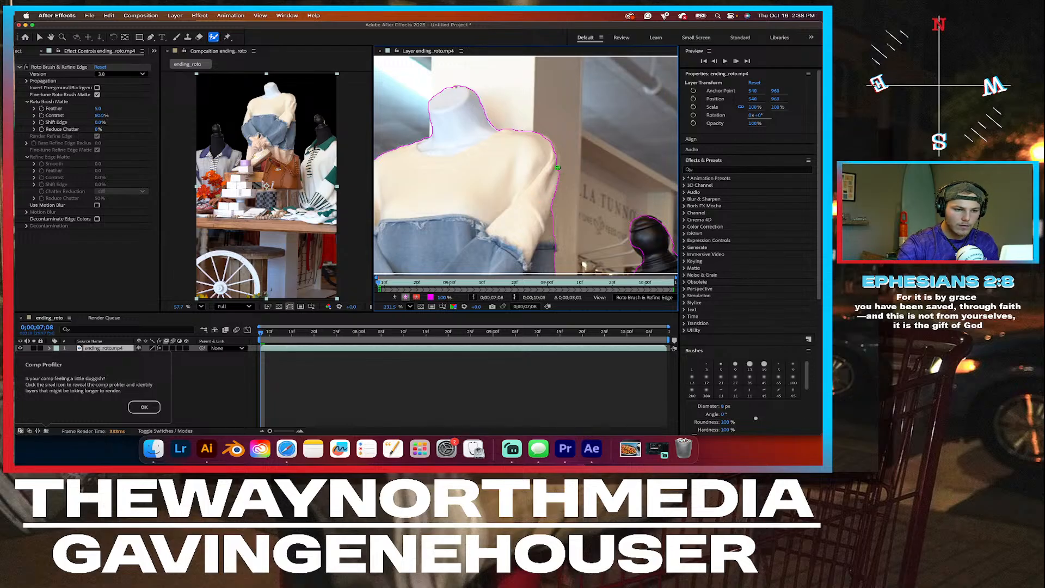
pyautogui.moveTo(557, 167); pyautogui.dragTo(544, 145)
# Step: Clean up the Roto Brush edge around the black head finial of the mannequin in the green-collared sweater
pyautogui.scroll(-5, 548, 228)
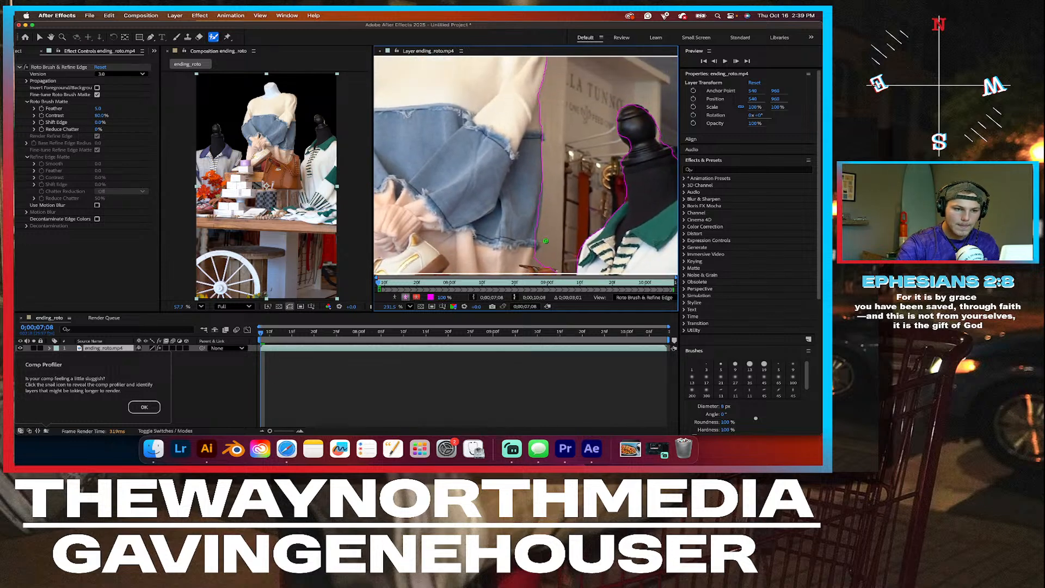
pyautogui.scroll(1, 545, 240)
pyautogui.hscroll(1, 546, 240)
pyautogui.moveTo(635, 119); pyautogui.dragTo(622, 115)
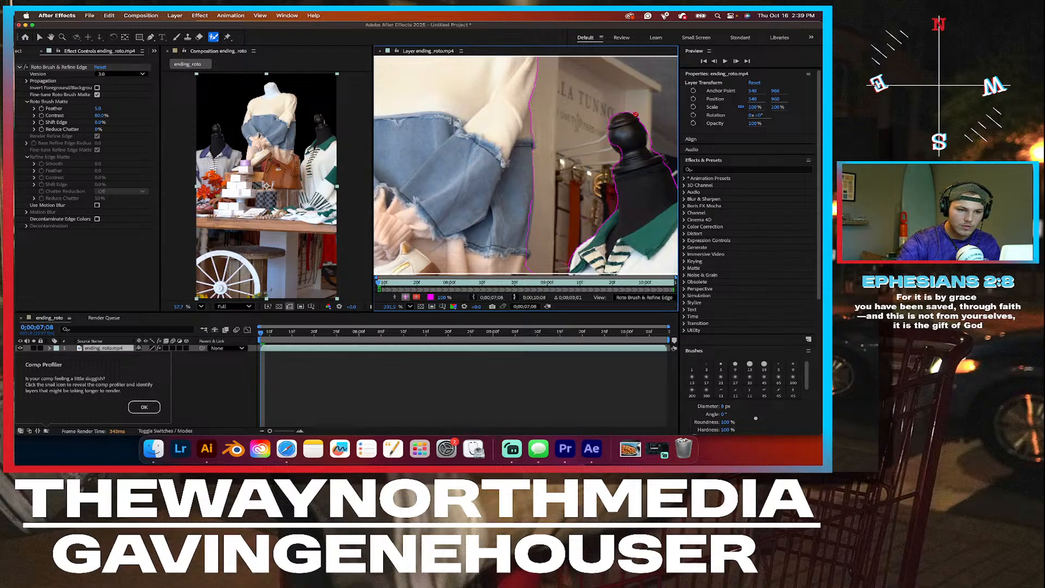
pyautogui.moveTo(634, 115); pyautogui.dragTo(624, 111)
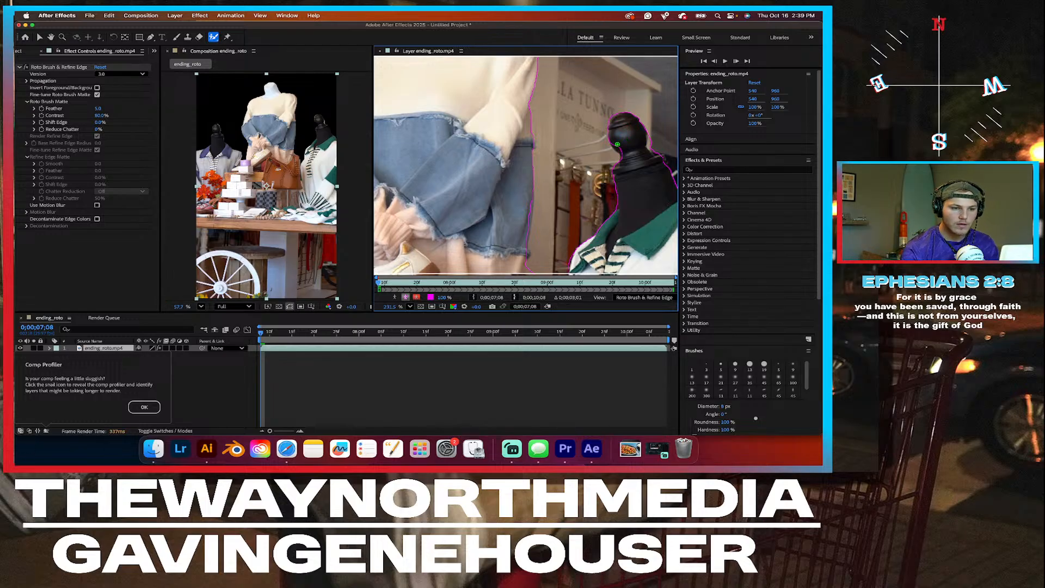
pyautogui.moveTo(612, 144); pyautogui.dragTo(618, 151)
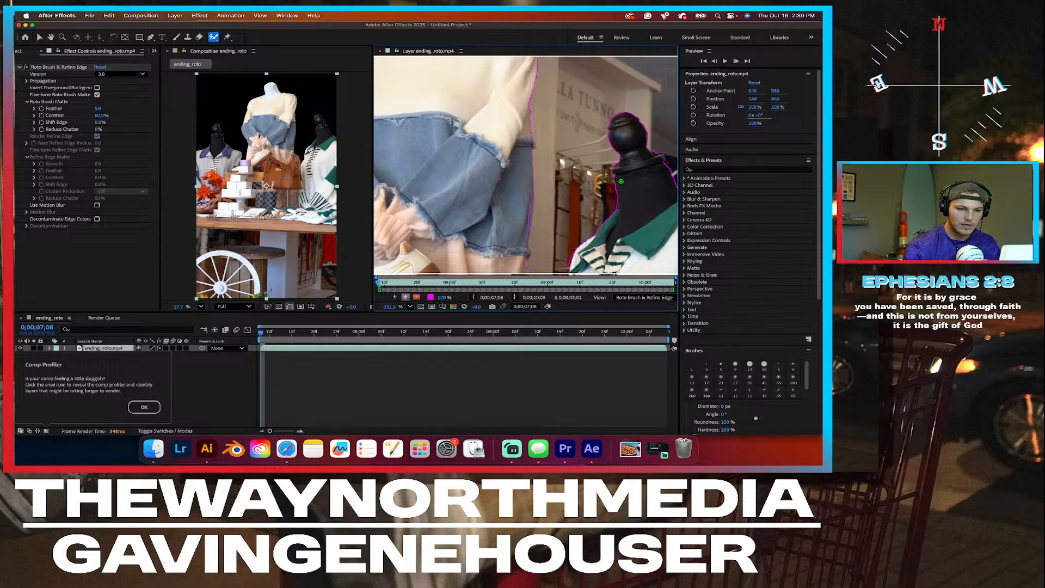
# Step: Add the green-collared mannequin's black neck edge and the white sweater's edge beside the brown handbag to the foreground
pyautogui.hscroll(5, 559, 163)
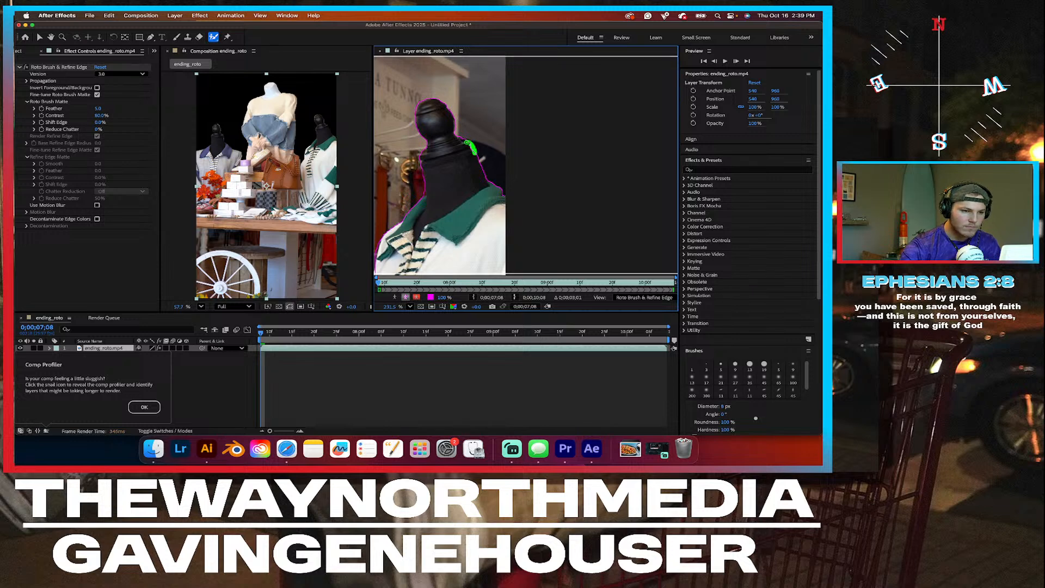
pyautogui.scroll(2, 436, 187)
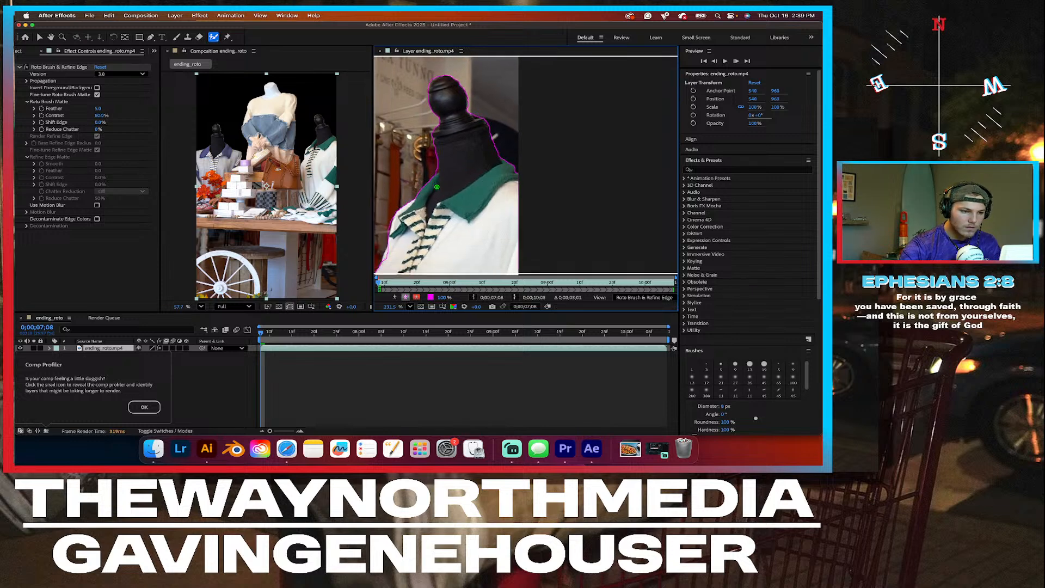
pyautogui.scroll(-3, 437, 187)
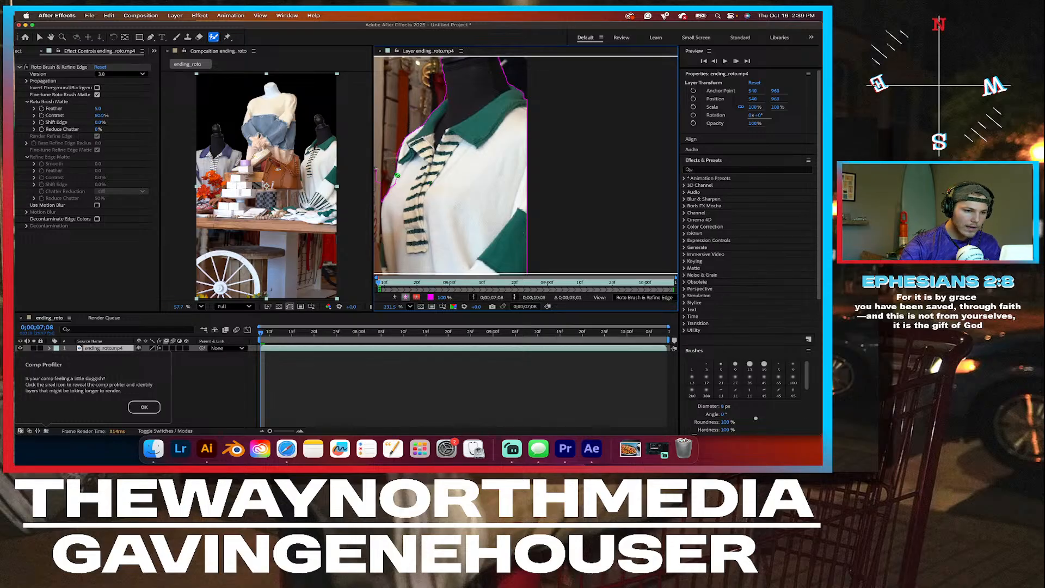
pyautogui.moveTo(397, 175)
pyautogui.mouseDown()
pyautogui.moveTo(391, 190)
pyautogui.moveTo(392, 111)
pyautogui.moveTo(463, 105)
pyautogui.moveTo(449, 200)
pyautogui.mouseUp()
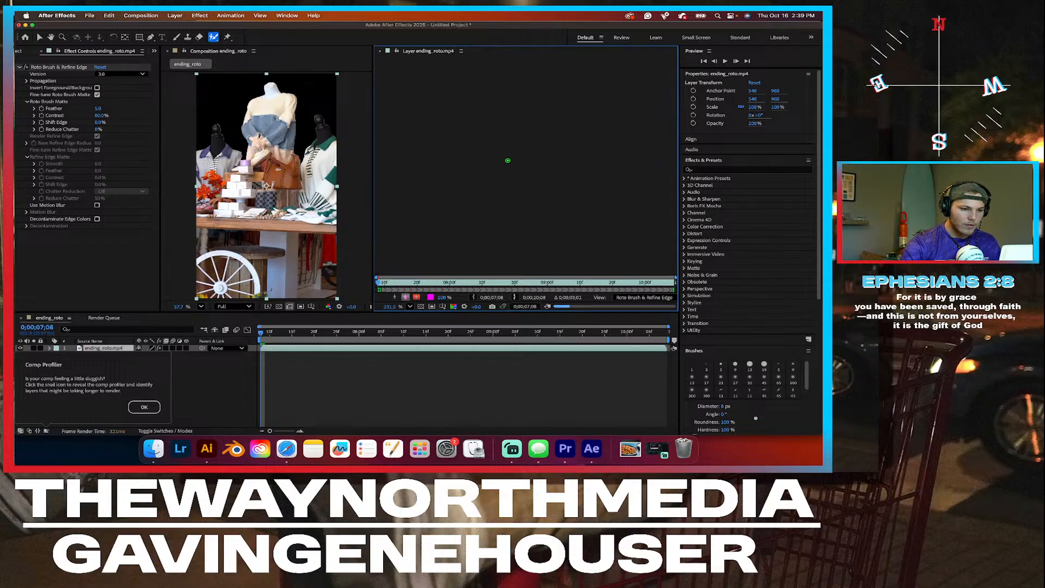
pyautogui.scroll(3, 455, 158)
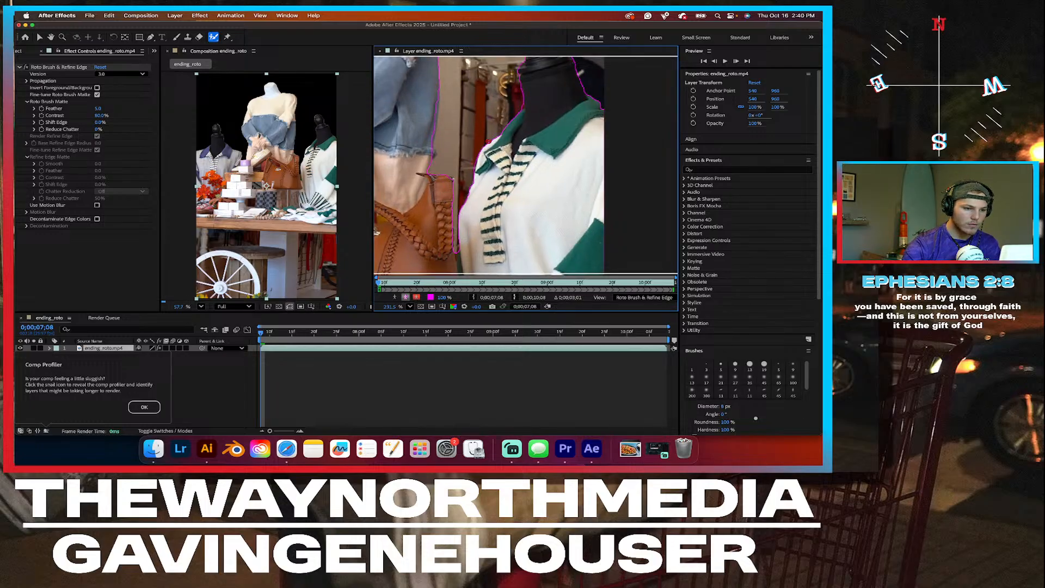
# Step: Propagate the Roto Brush matte through the whole clip and play it back to check the mannequin outlines
pyautogui.scroll(-6, 428, 142)
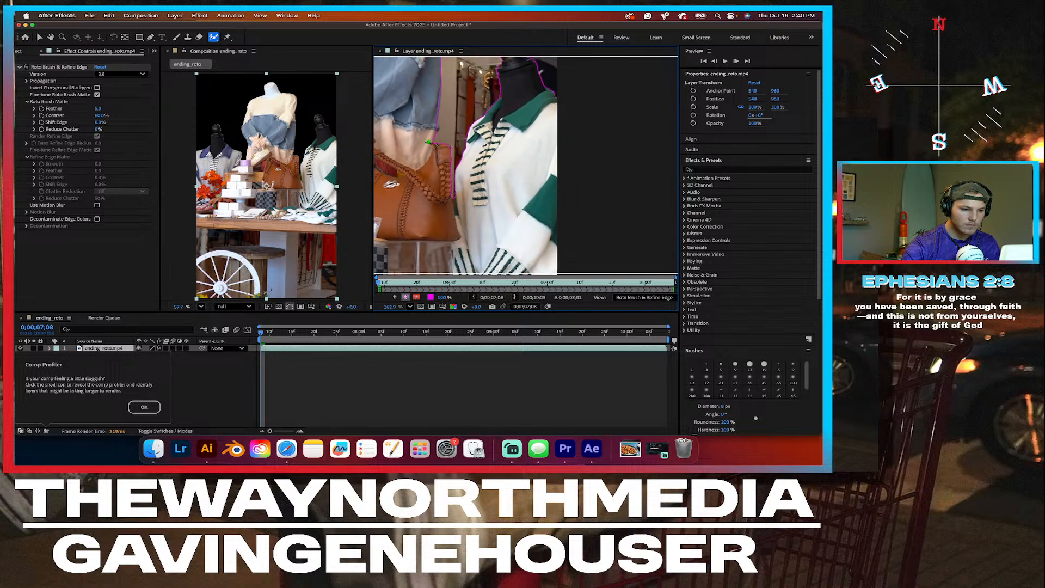
pyautogui.scroll(-4, 428, 142)
pyautogui.hscroll(-4, 428, 142)
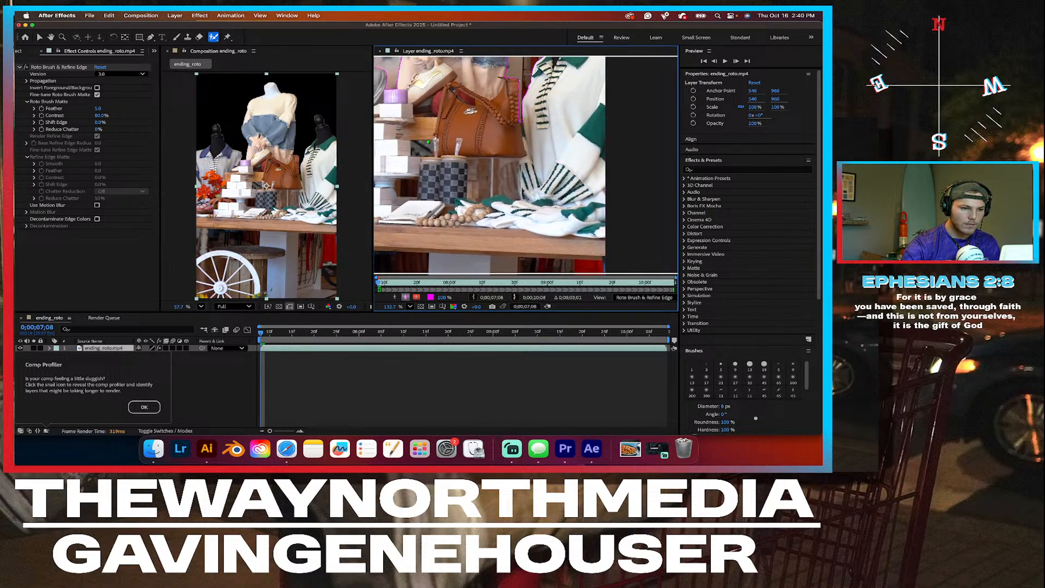
pyautogui.scroll(-6, 428, 142)
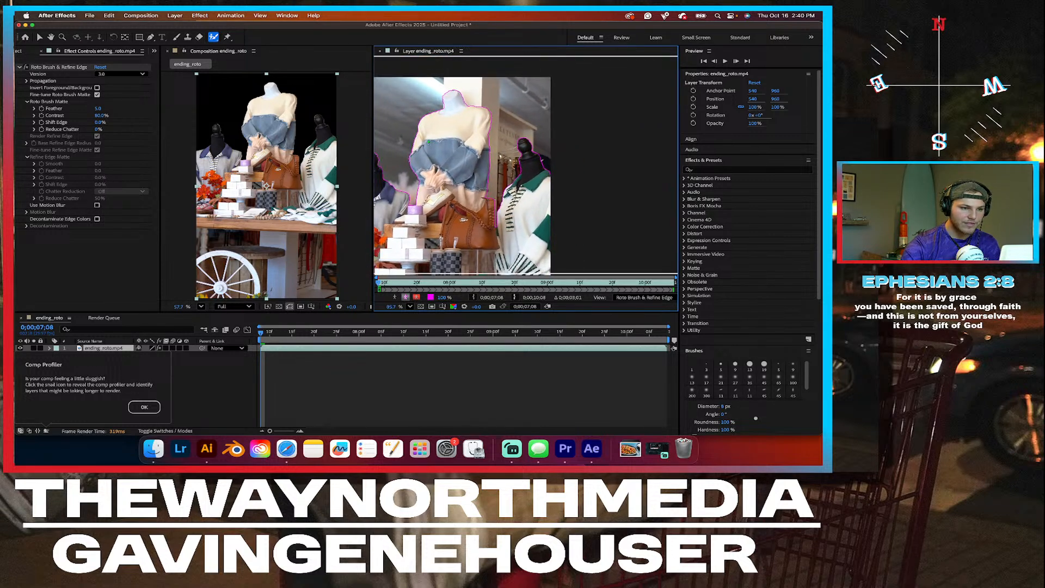
pyautogui.scroll(-5, 428, 142)
pyautogui.hscroll(-3, 429, 141)
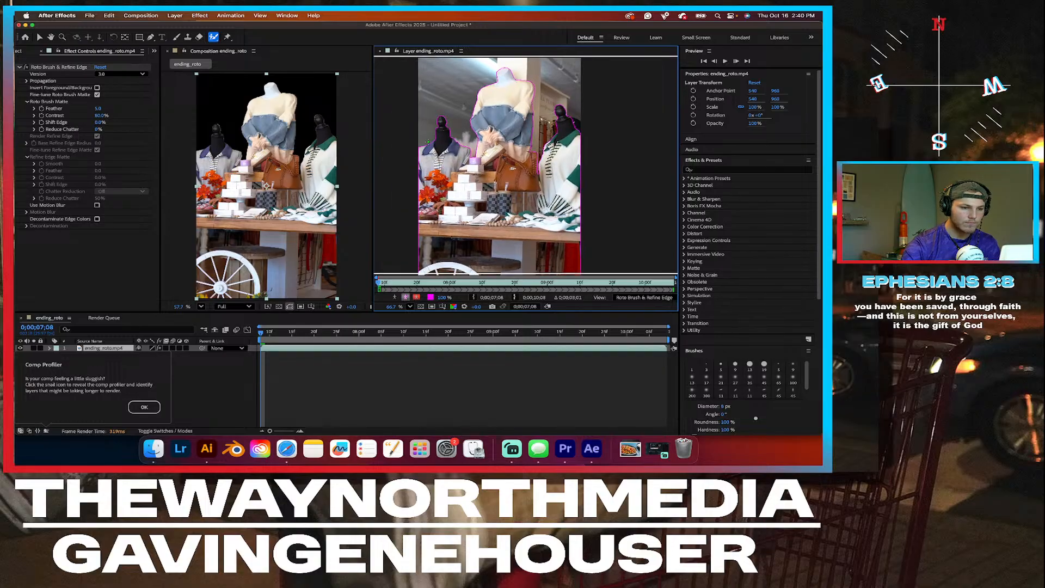
pyautogui.press('space')
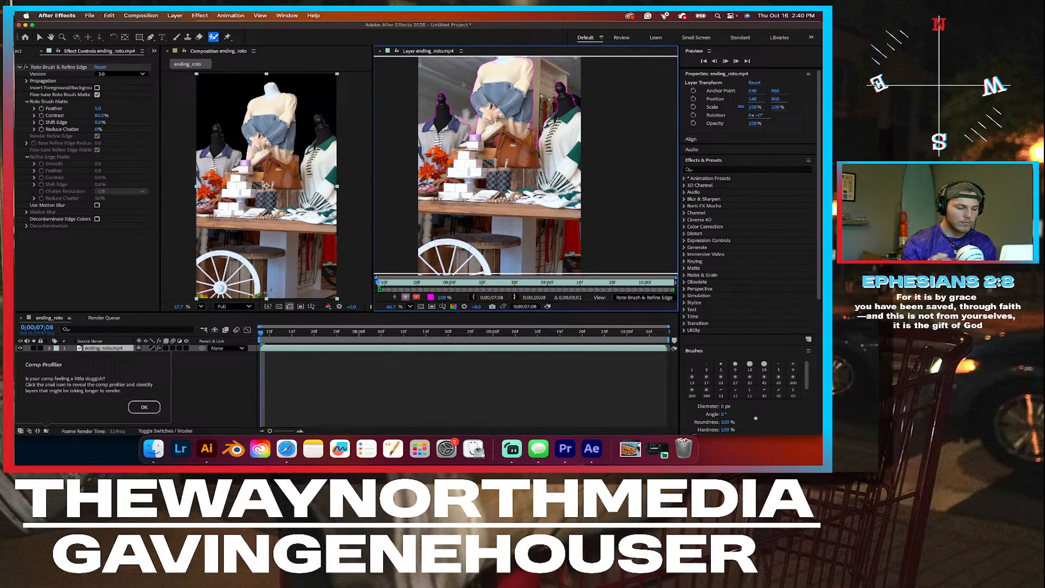
pyautogui.scroll(2, 428, 142)
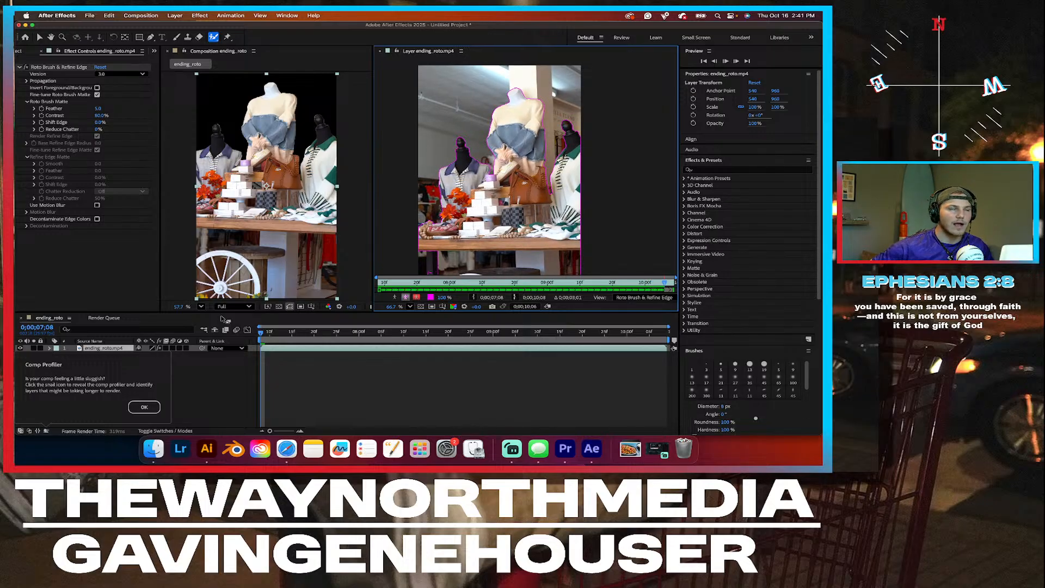
pyautogui.press('space')
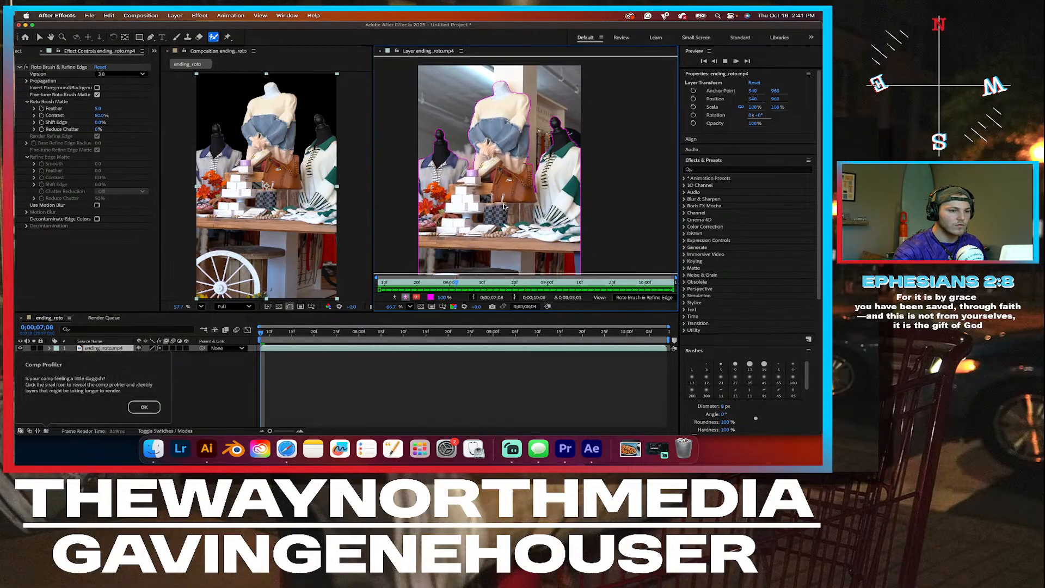
pyautogui.press('space')
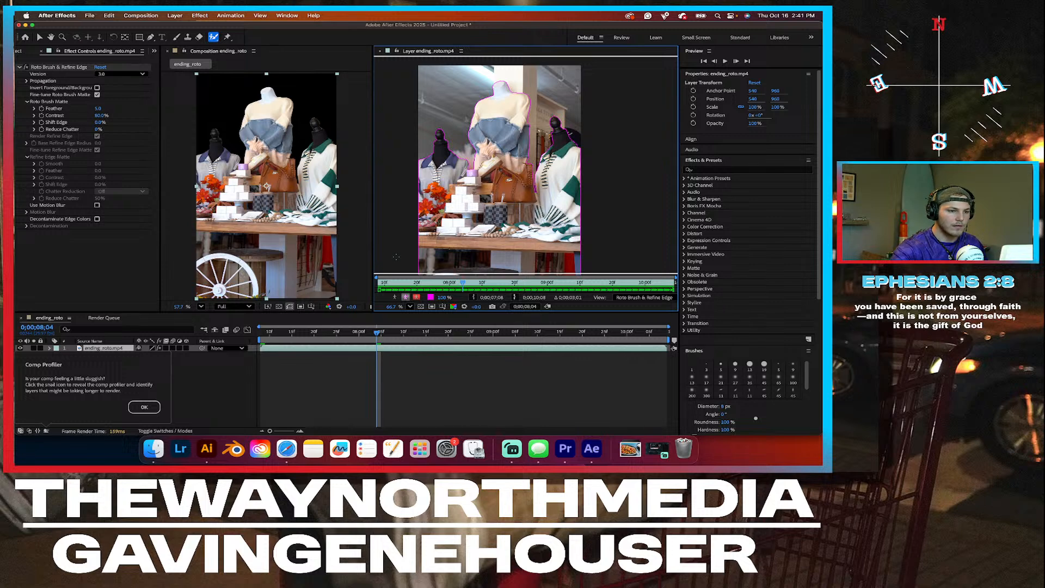
# Step: Check the matte frame by frame up to 0;00;09;07 and correct its edge at the gray-sweater mannequin's collar and shoulder
pyautogui.scroll(5, 472, 156)
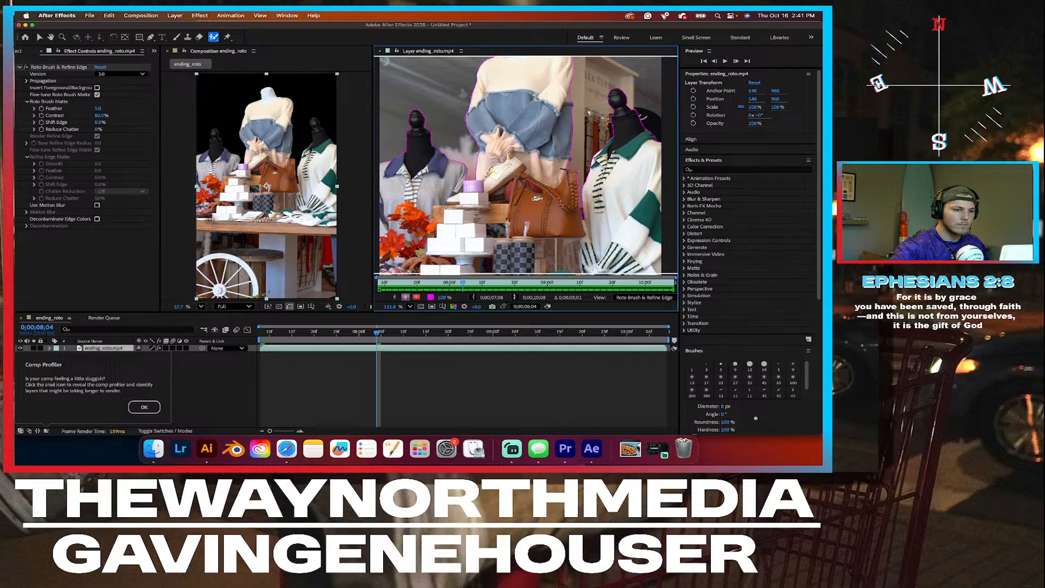
pyautogui.scroll(3, 446, 149)
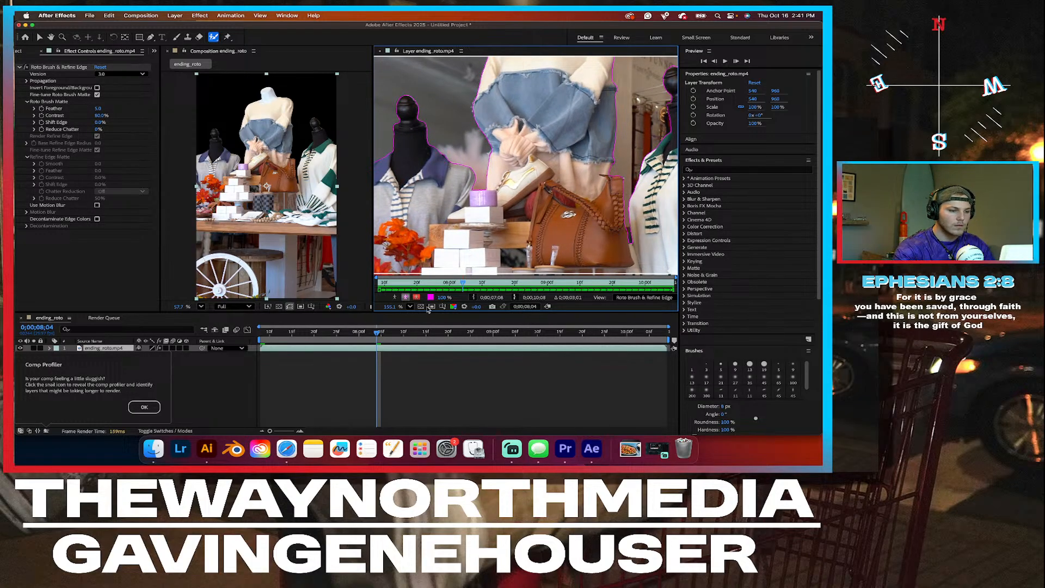
pyautogui.moveTo(378, 339); pyautogui.dragTo(496, 334)
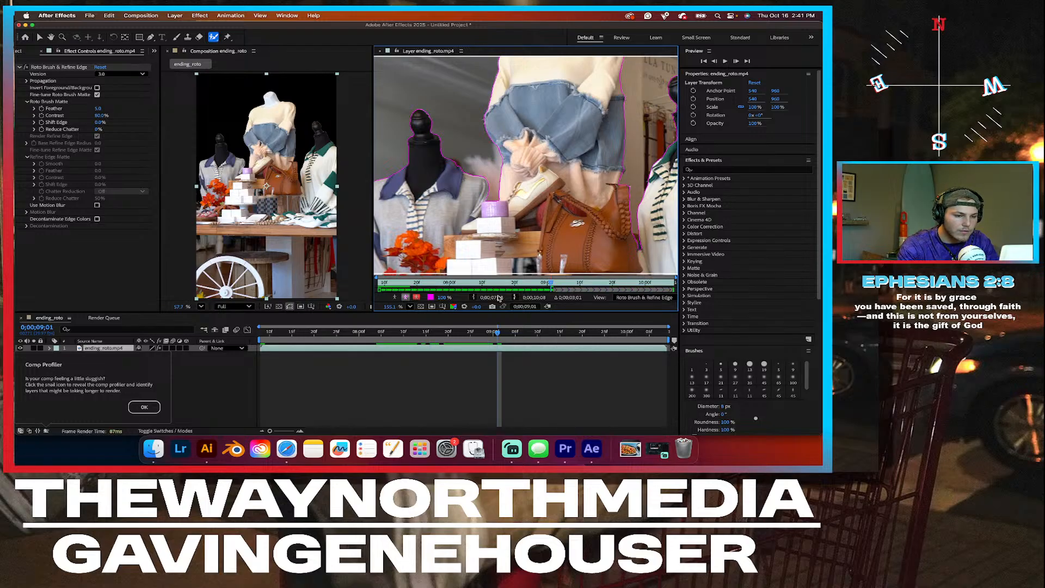
pyautogui.click(502, 333)
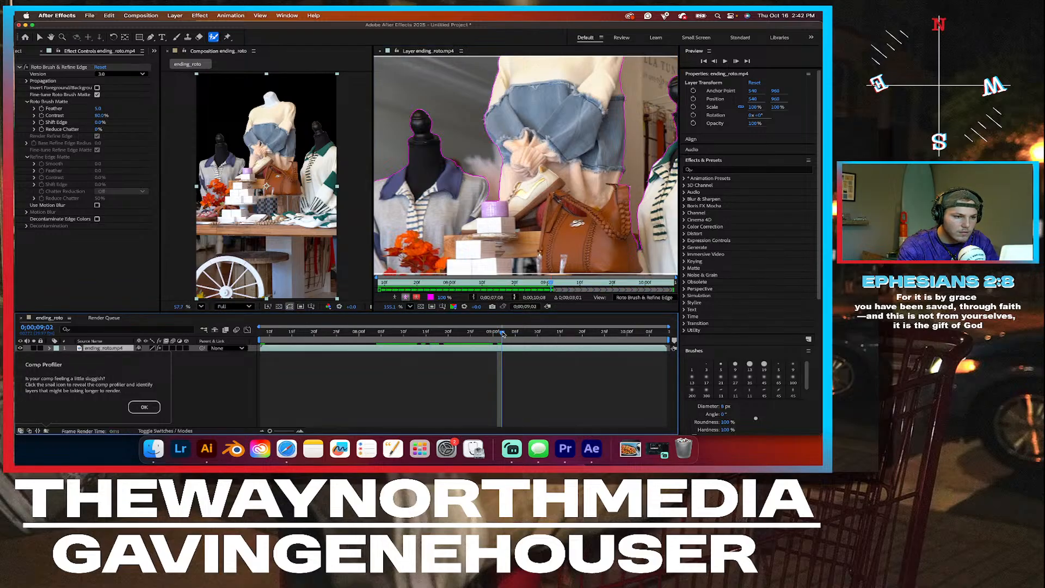
pyautogui.click(506, 333)
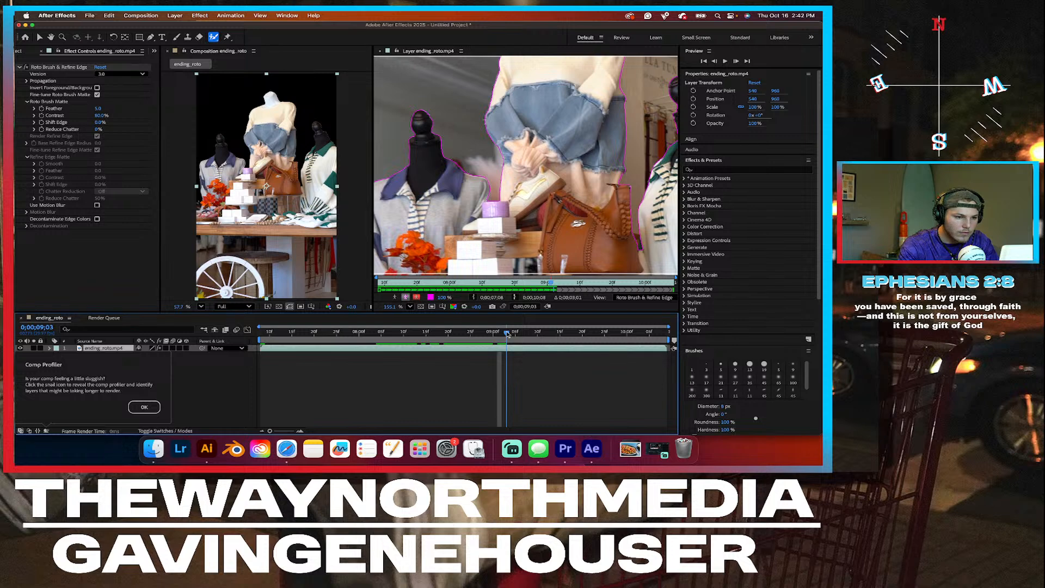
pyautogui.click(514, 333)
pyautogui.click(519, 333)
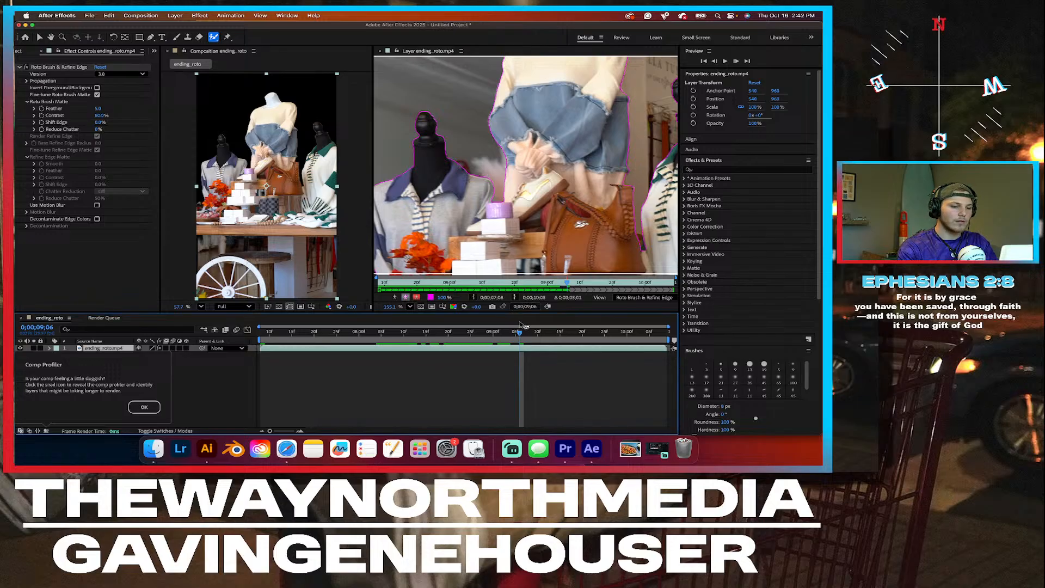
pyautogui.moveTo(521, 334); pyautogui.dragTo(525, 334)
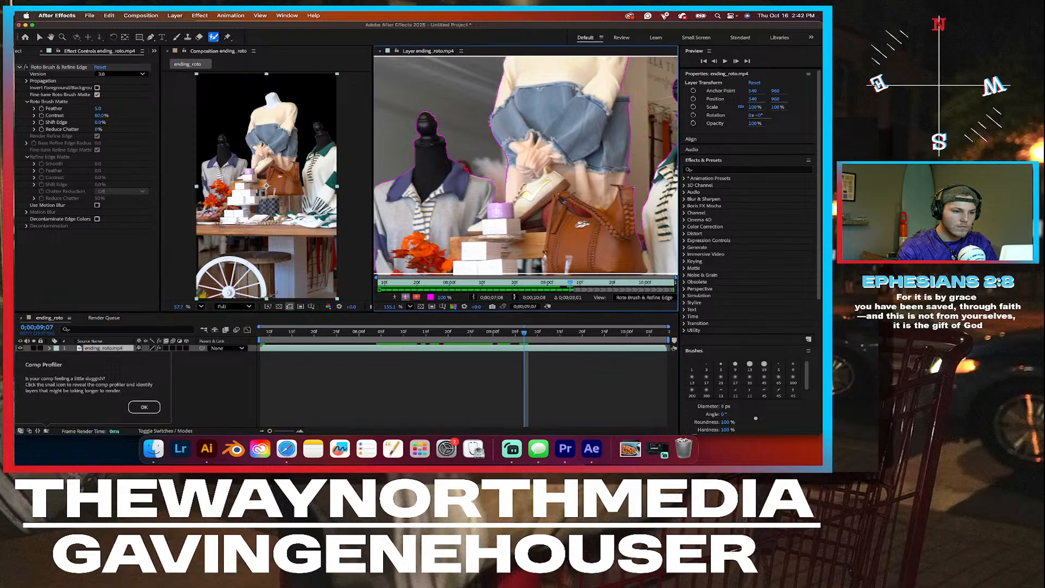
pyautogui.moveTo(460, 163); pyautogui.dragTo(466, 169)
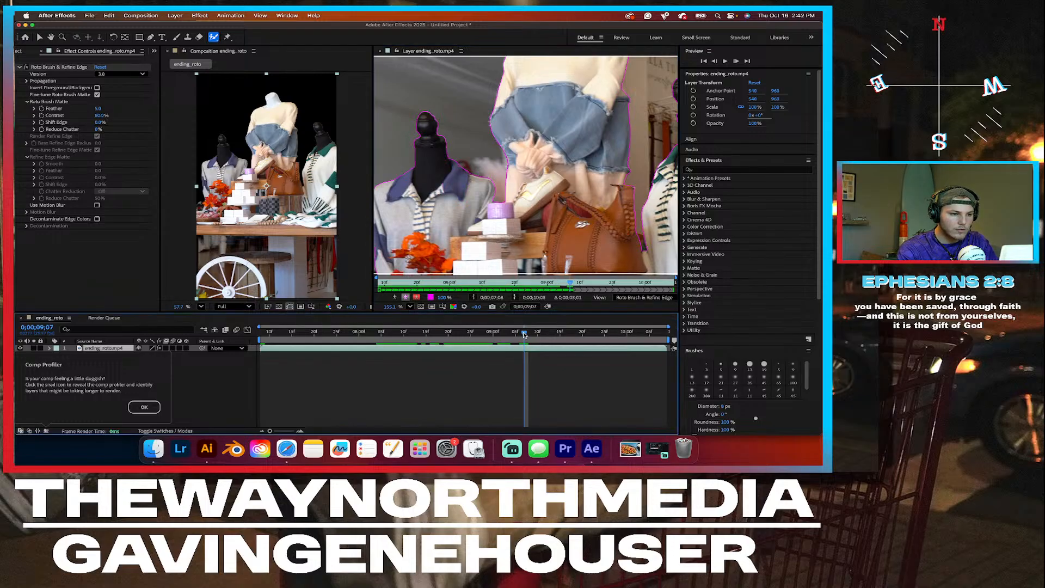
# Step: Propagate the Roto Brush matte through the clip's remaining frames and play the shot back to check the mannequin outlines
pyautogui.moveTo(523, 333); pyautogui.dragTo(600, 332)
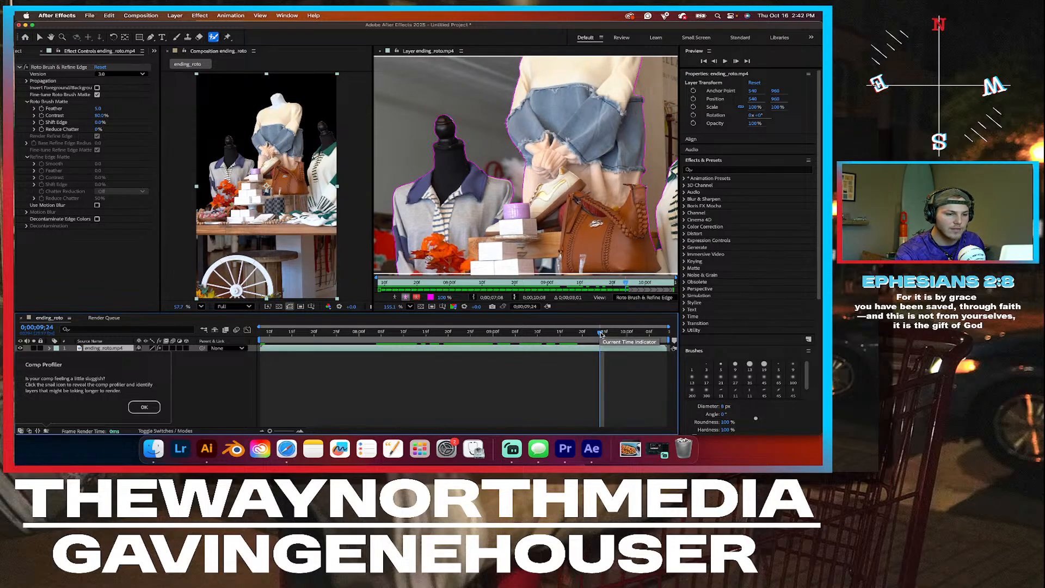
pyautogui.press('space')
pyautogui.scroll(-6, 520, 178)
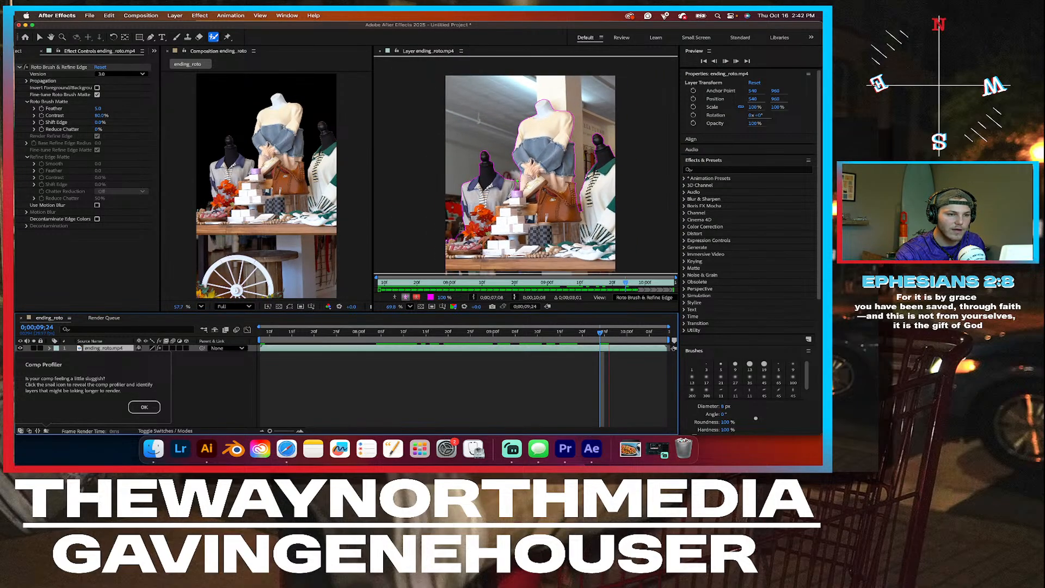
pyautogui.scroll(2, 521, 170)
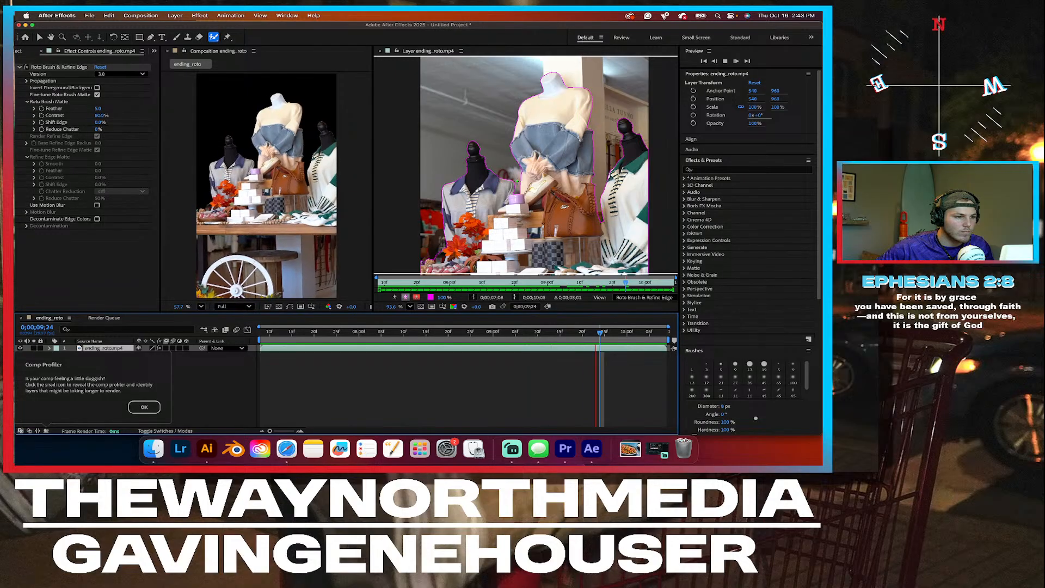
pyautogui.press('space')
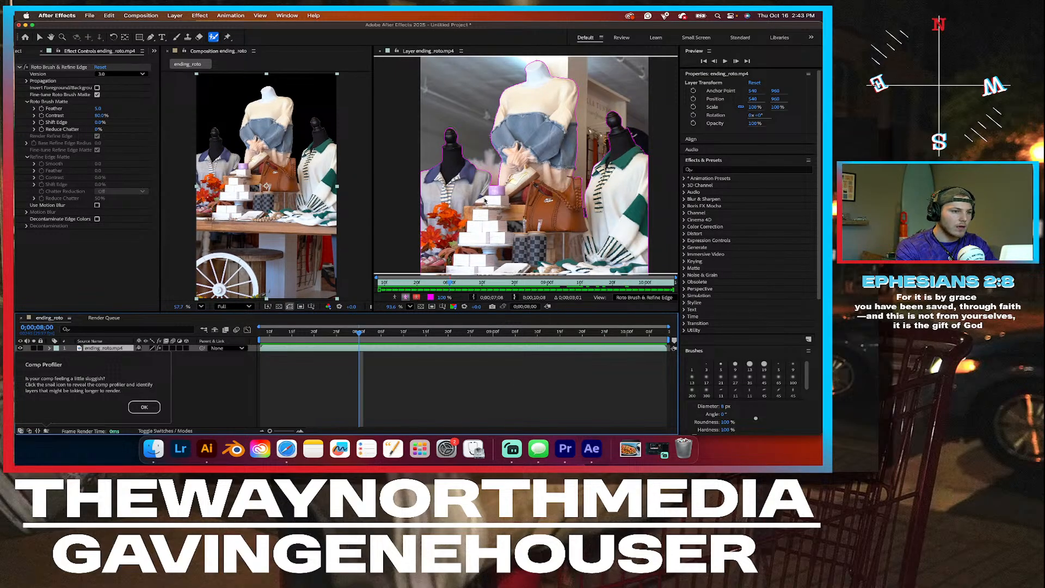
pyautogui.press('super+s')
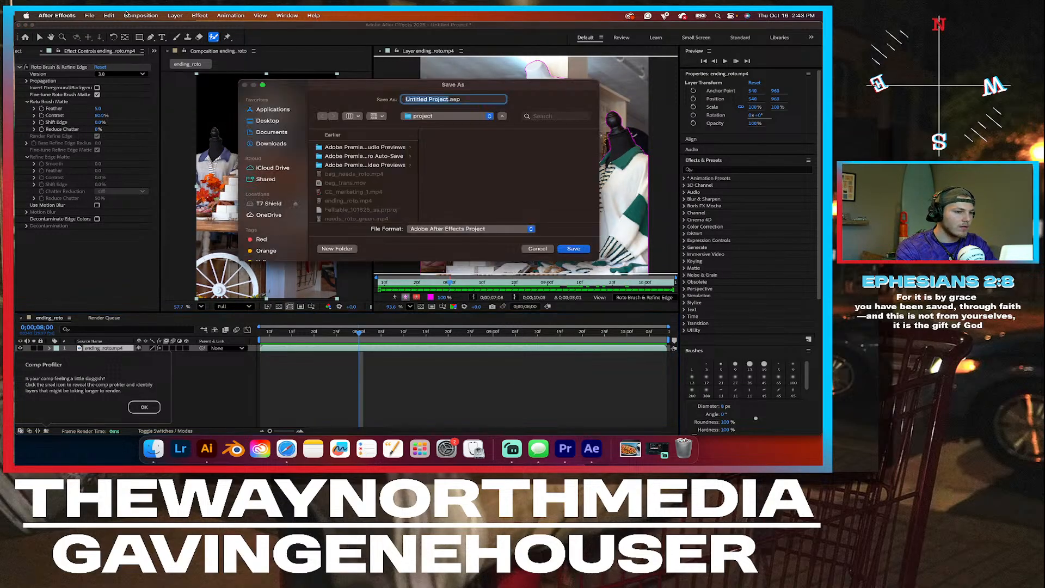
pyautogui.click(536, 248)
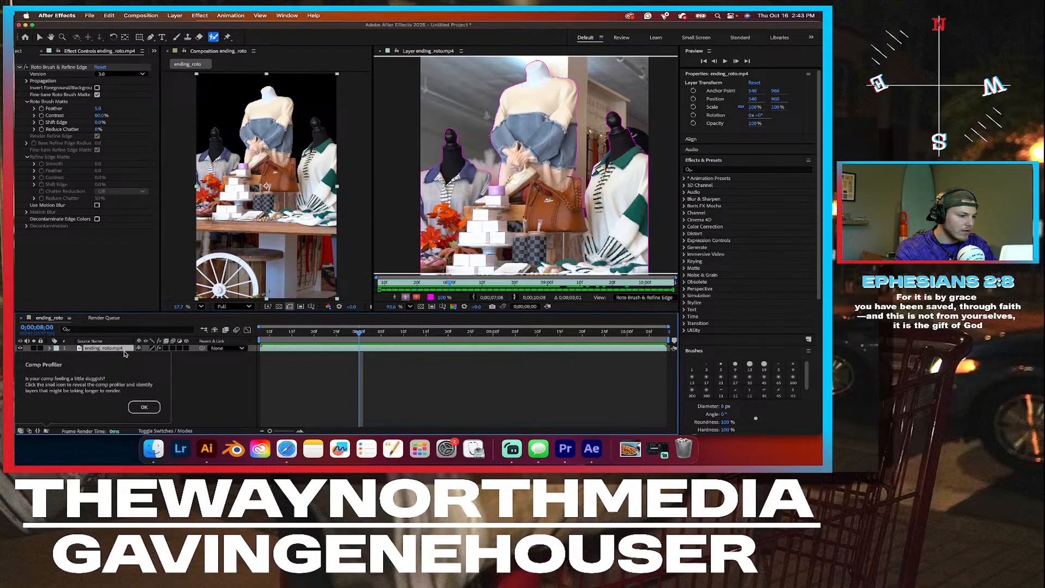
# Step: Dismiss the Comp Profiler notice and add the ending_roto composition to the render queue
pyautogui.click(145, 406)
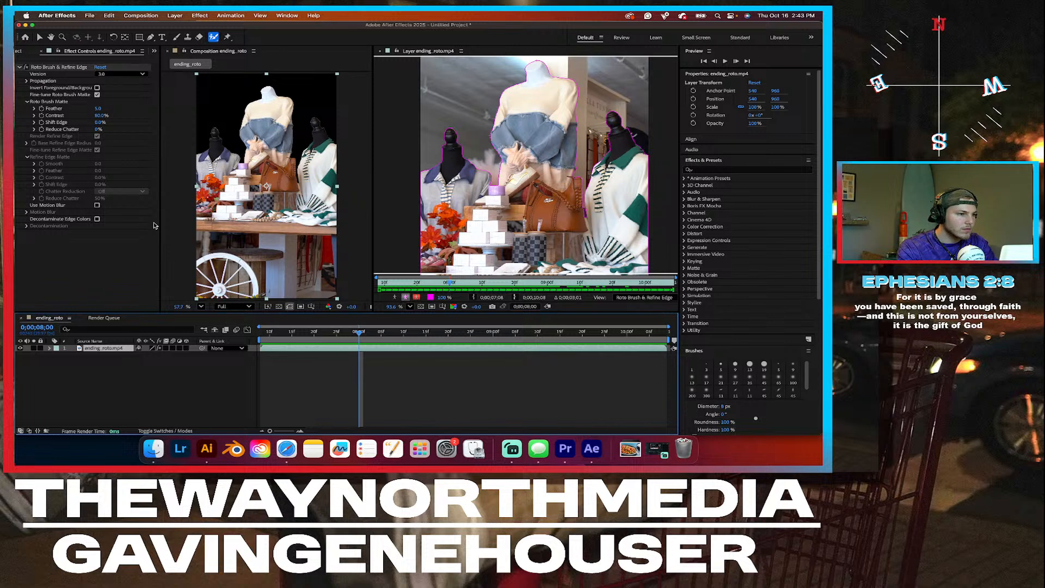
pyautogui.click(93, 16)
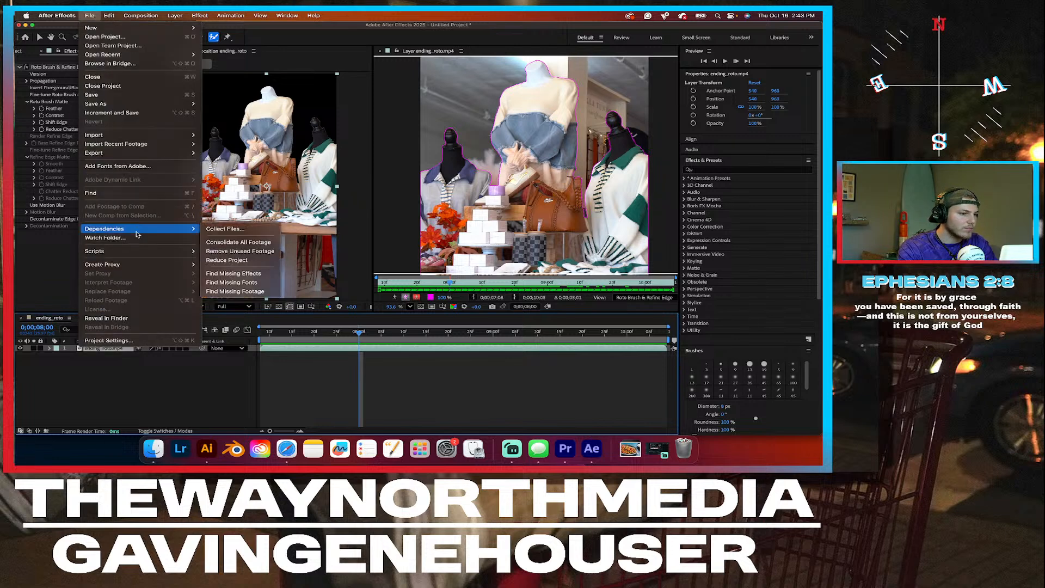
pyautogui.moveTo(113, 155)
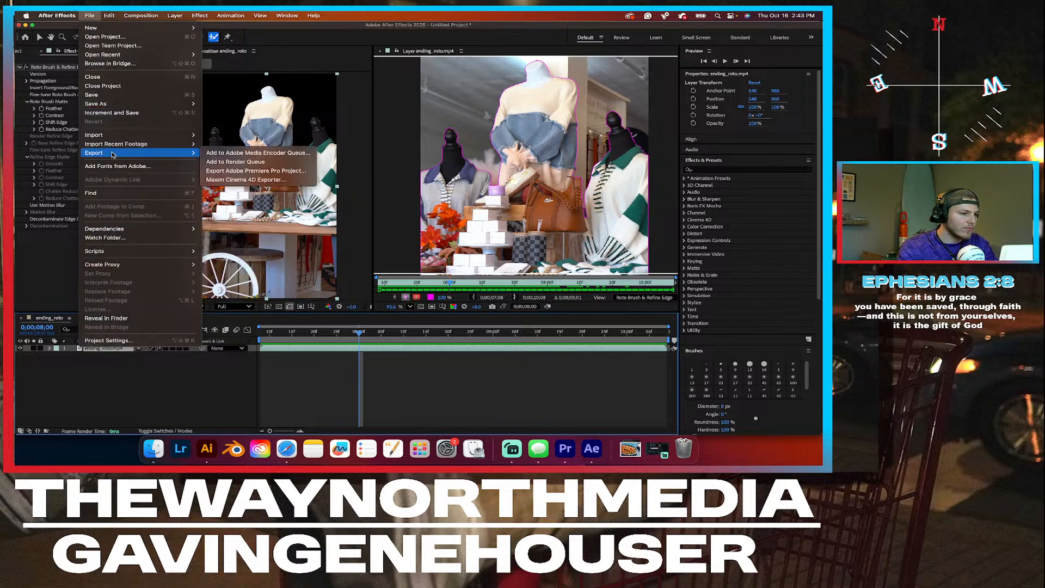
pyautogui.click(274, 162)
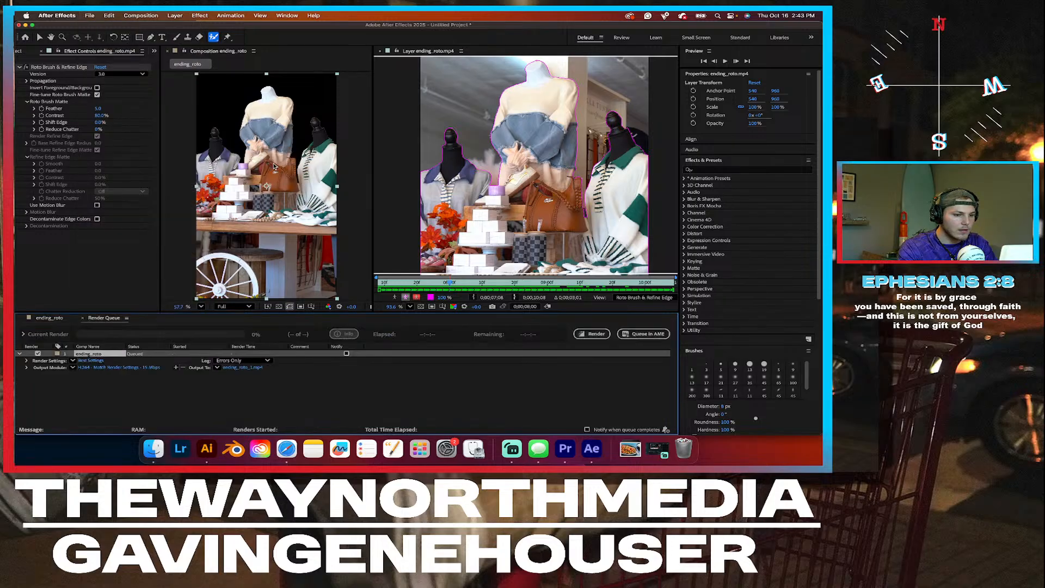
pyautogui.click(94, 361)
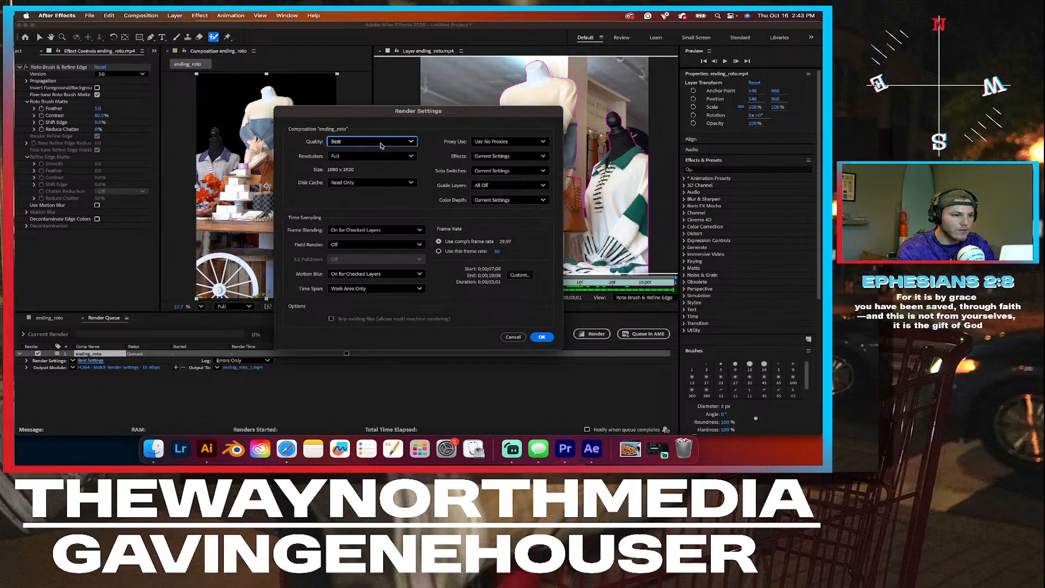
pyautogui.click(513, 337)
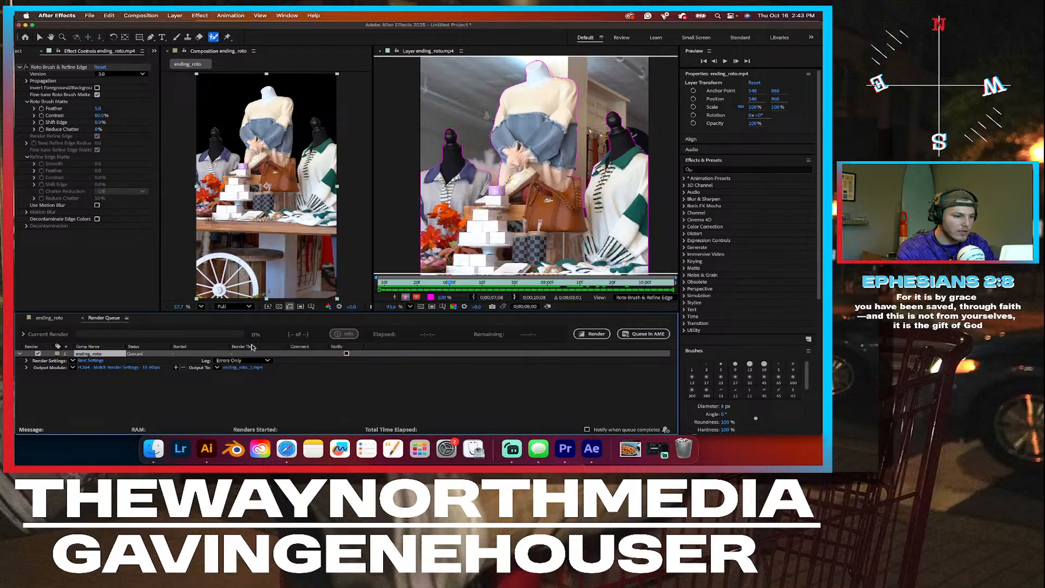
# Step: Configure the ending_roto output module as QuickTime with RGB + Alpha channels
pyautogui.click(99, 369)
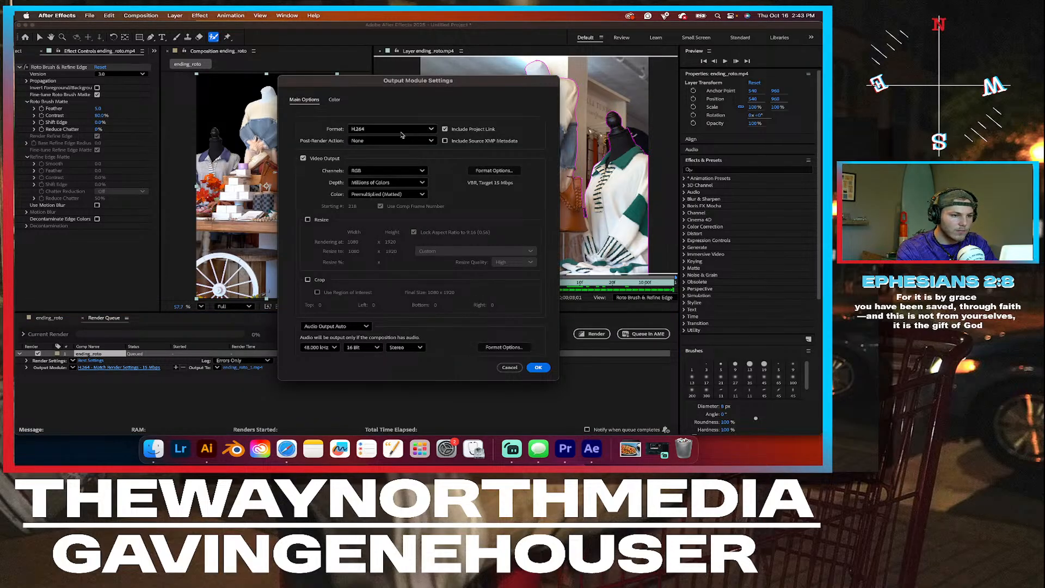
pyautogui.click(404, 171)
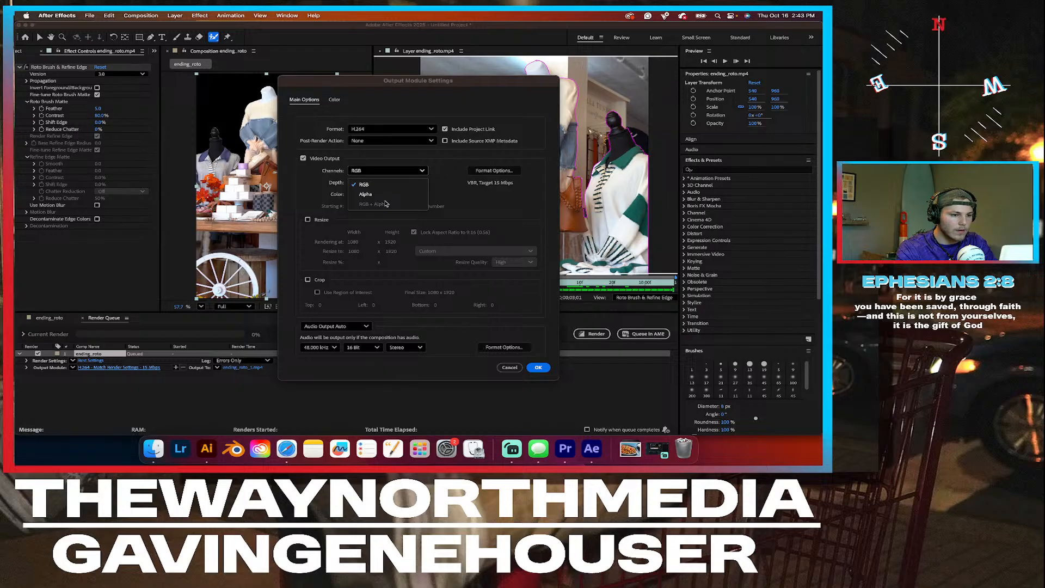
pyautogui.click(397, 137)
pyautogui.click(398, 134)
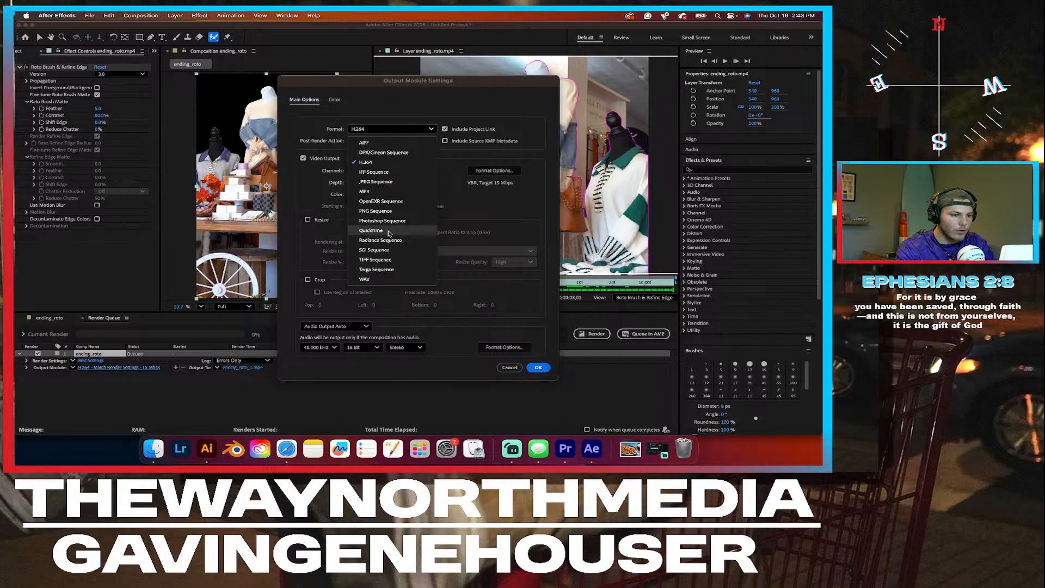
pyautogui.click(371, 230)
pyautogui.click(391, 173)
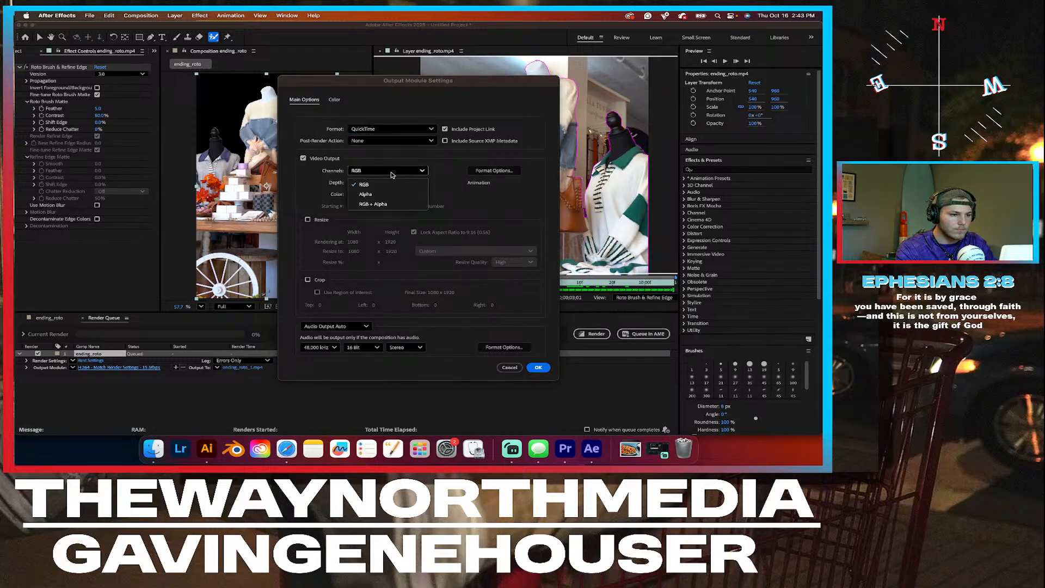
pyautogui.click(386, 202)
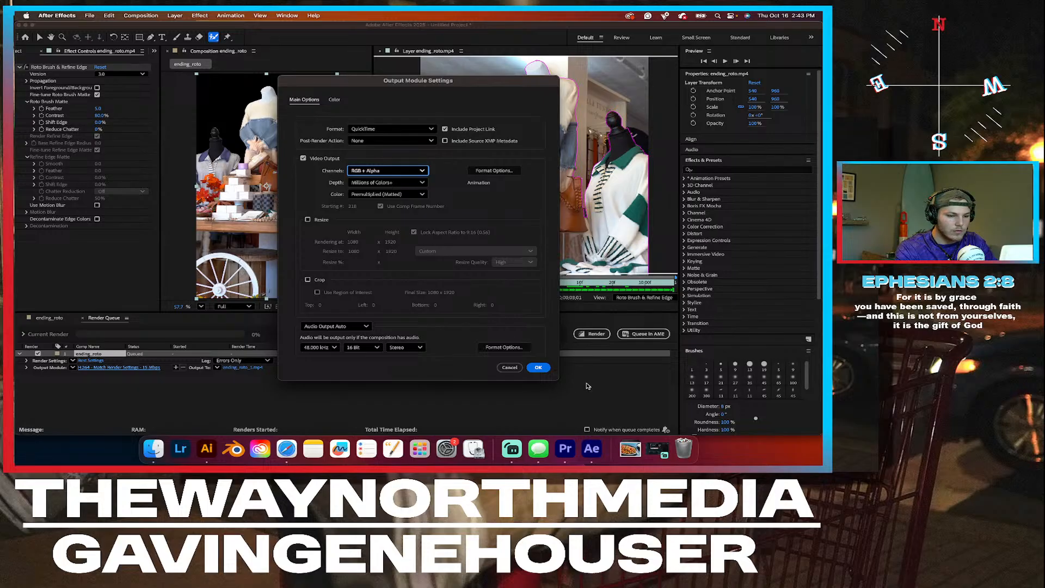
pyautogui.click(538, 368)
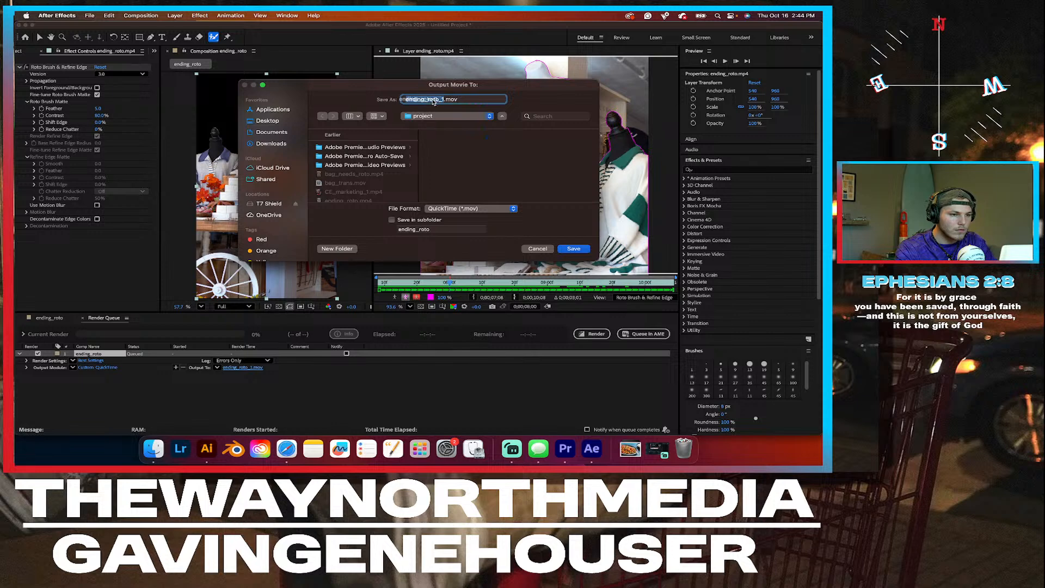
# Step: Name the output movie ending_words_1.mov in the project folder and render it
pyautogui.click(437, 99)
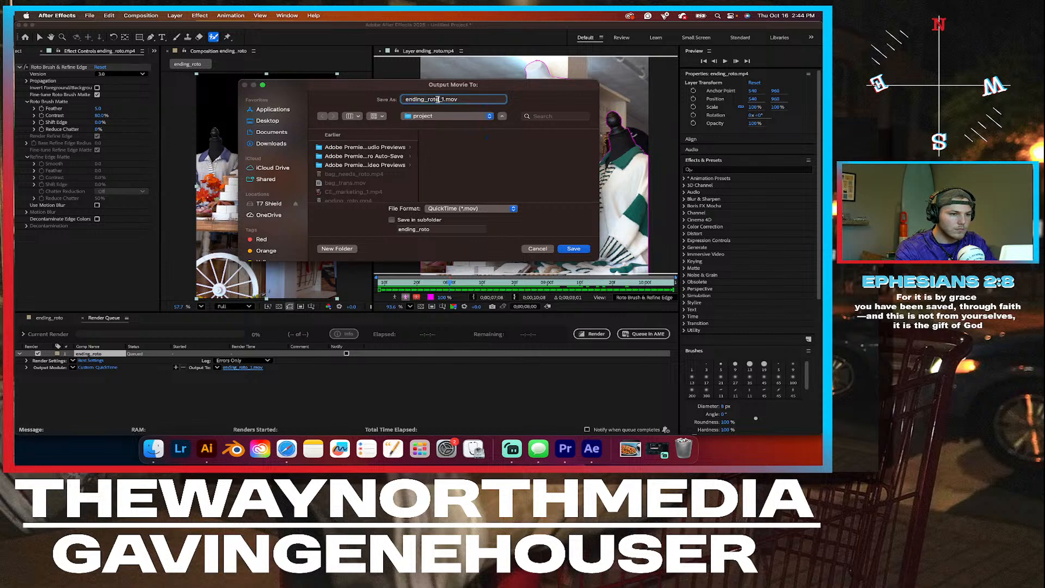
pyautogui.press('BackSpace')
pyautogui.press('BackSpace')
pyautogui.press('BackSpace')
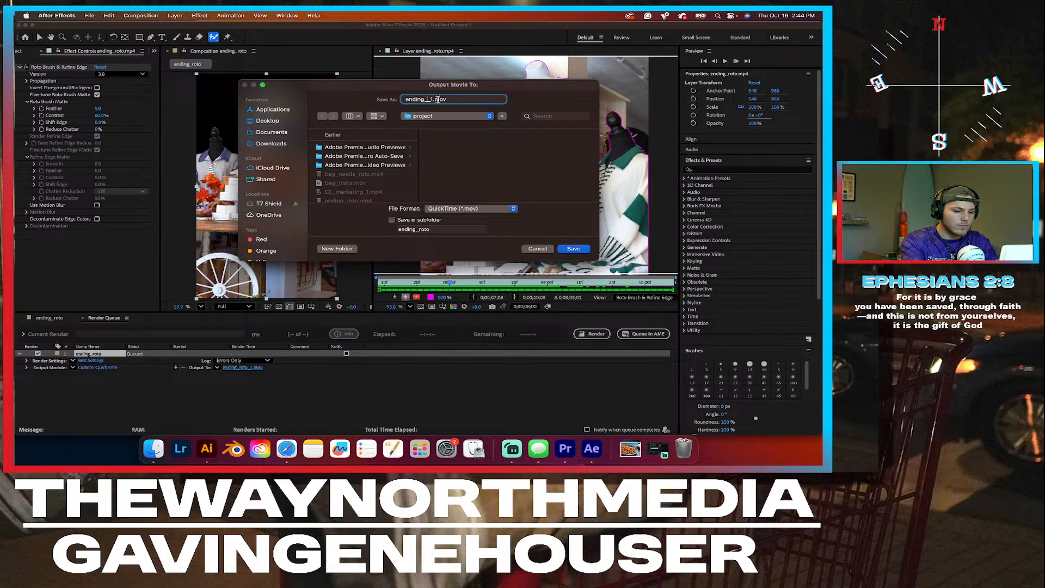
pyautogui.write('words')
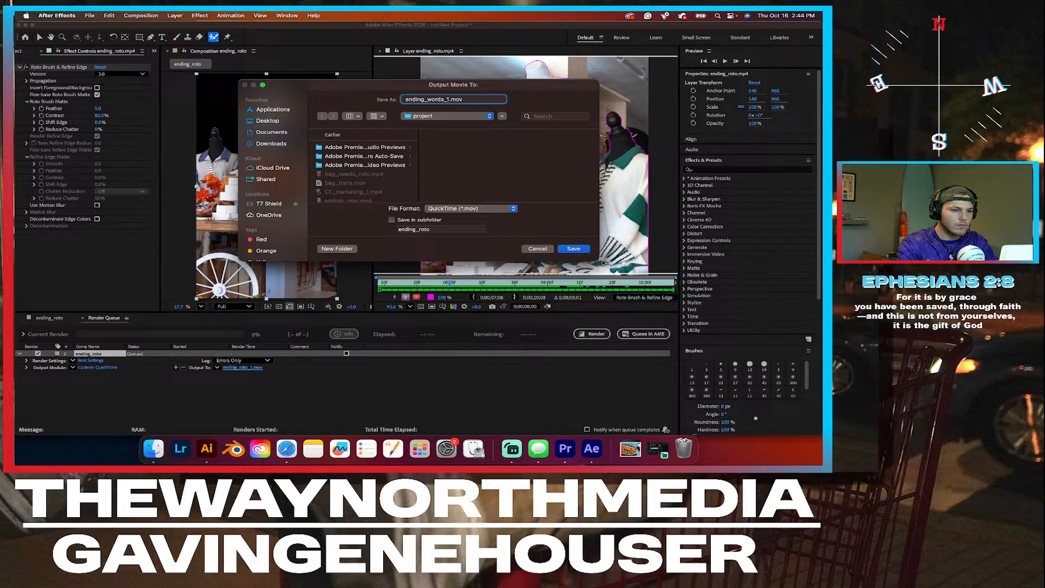
pyautogui.click(569, 250)
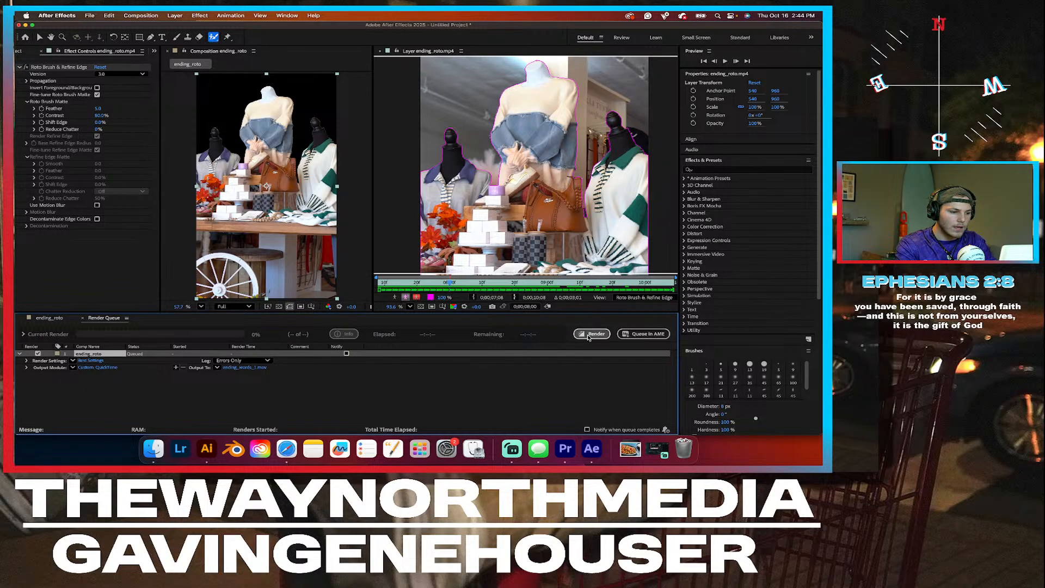
pyautogui.click(591, 333)
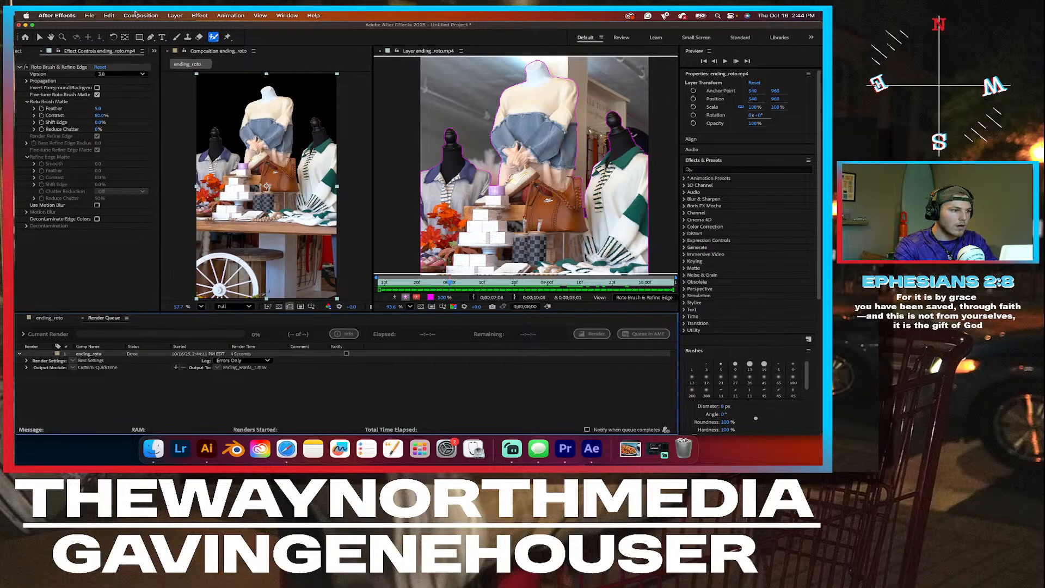
# Step: Switch to Premiere Pro and place ending_words_1.mov from the project folder over the closing clip, on track V3
pyautogui.click(25, 25)
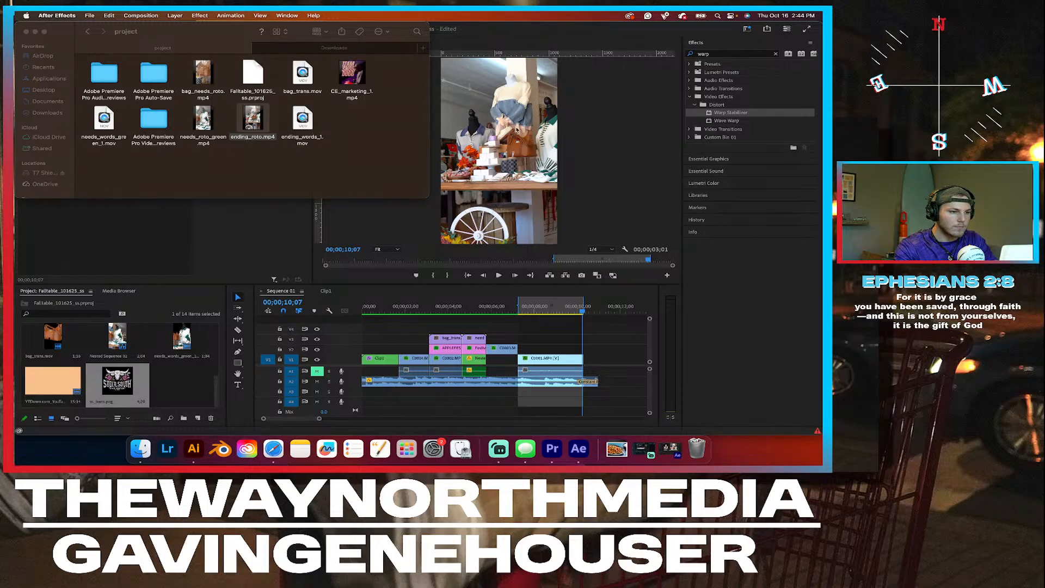
pyautogui.doubleClick(270, 98)
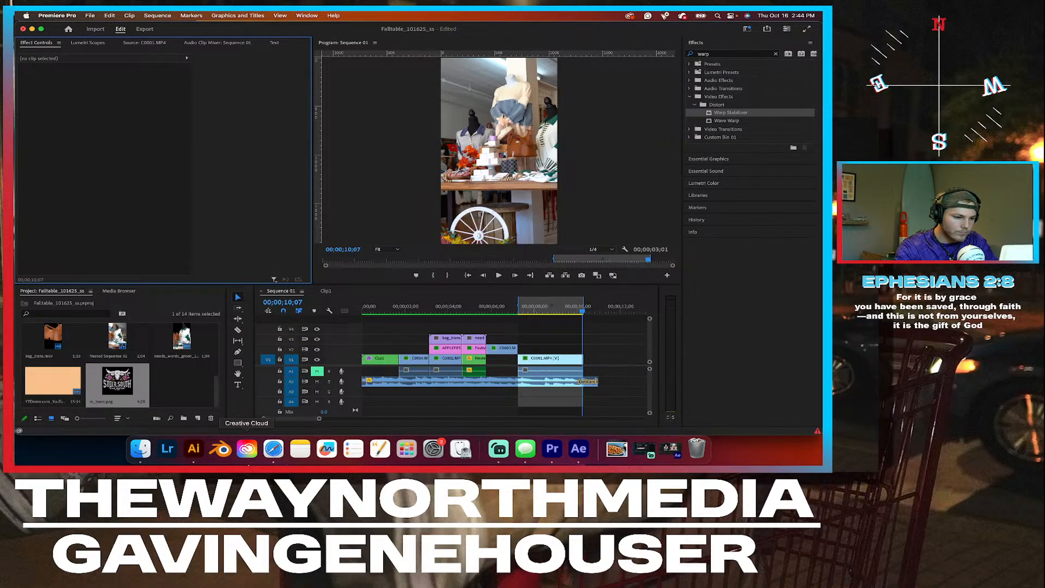
pyautogui.click(140, 447)
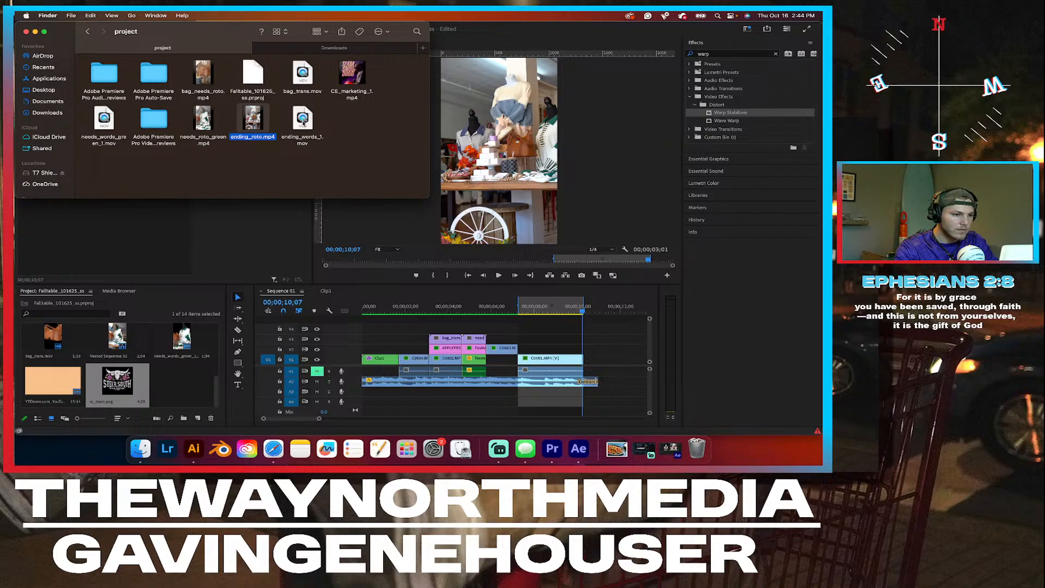
pyautogui.moveTo(303, 124); pyautogui.dragTo(522, 348)
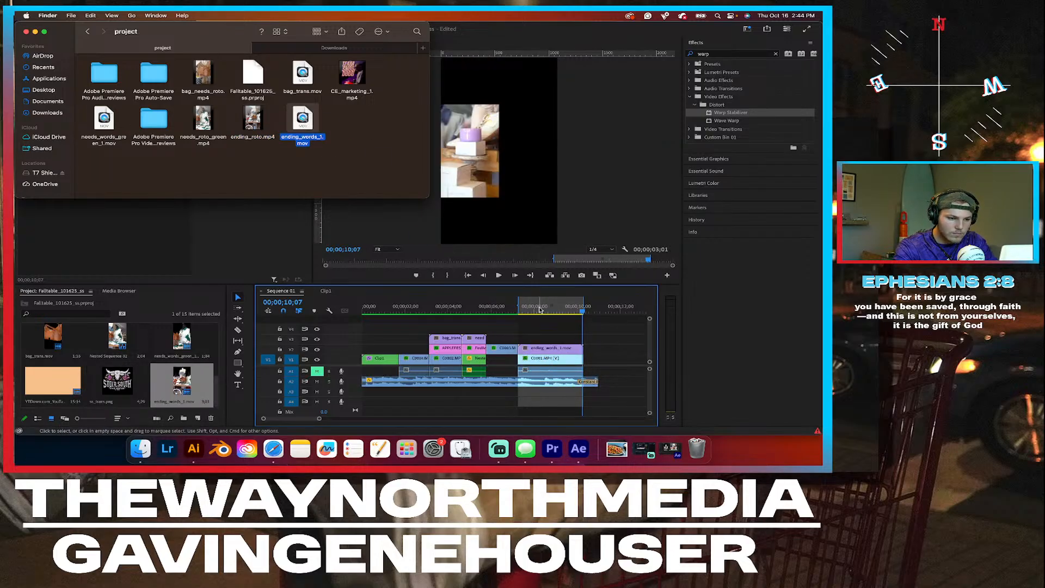
pyautogui.click(541, 354)
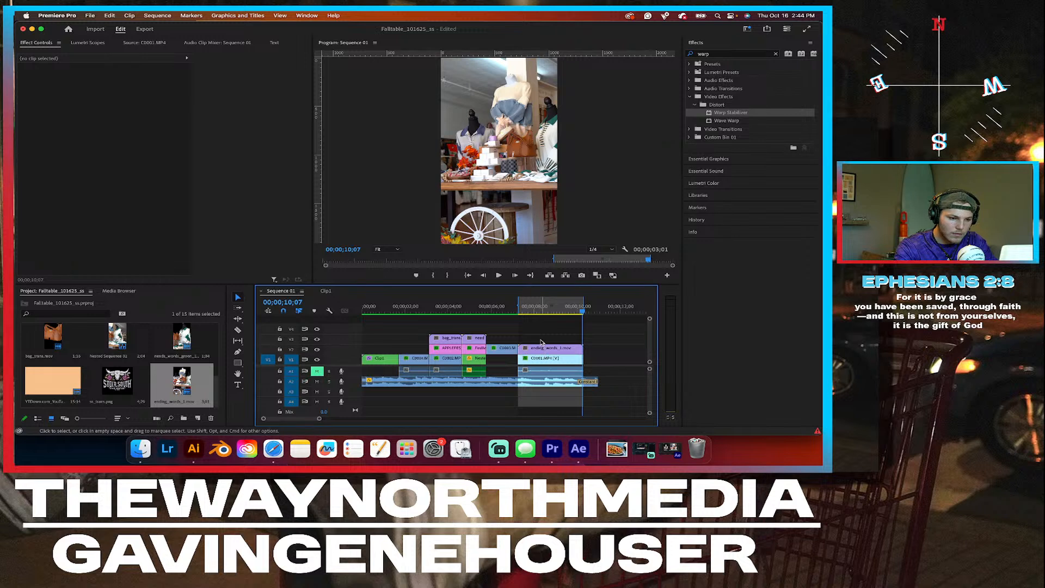
pyautogui.moveTo(542, 348); pyautogui.dragTo(545, 339)
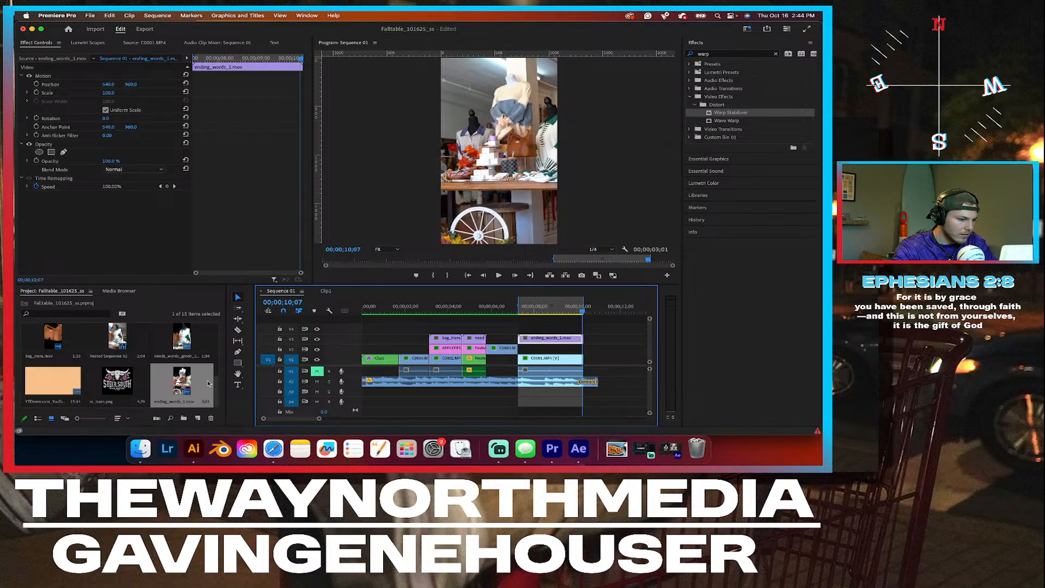
# Step: Insert the ss_trans.png logo on V2 between the closing clip and its cutout, trimmed to the closing clip's end
pyautogui.moveTo(117, 379); pyautogui.dragTo(531, 352)
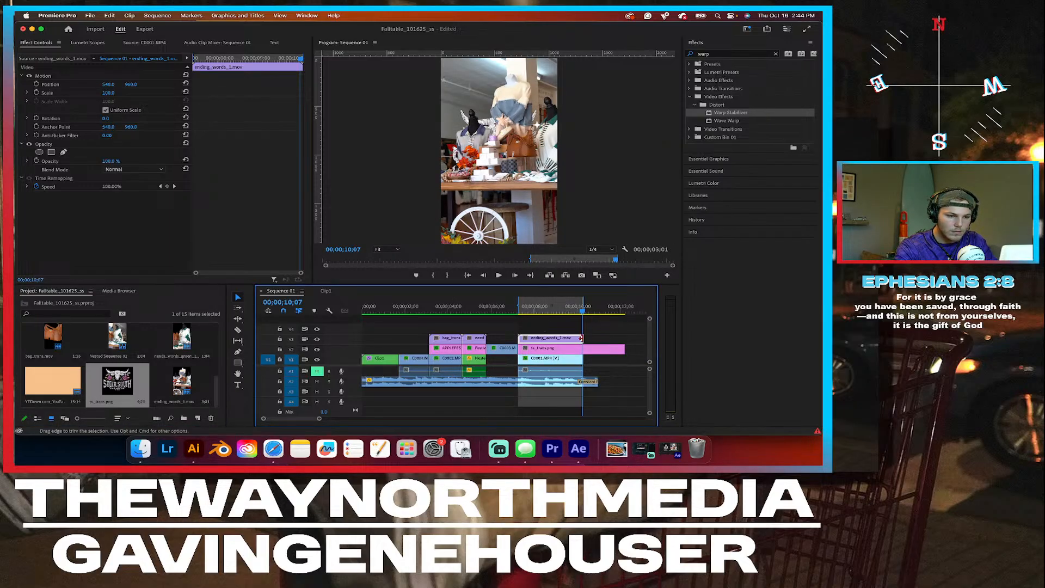
pyautogui.click(558, 306)
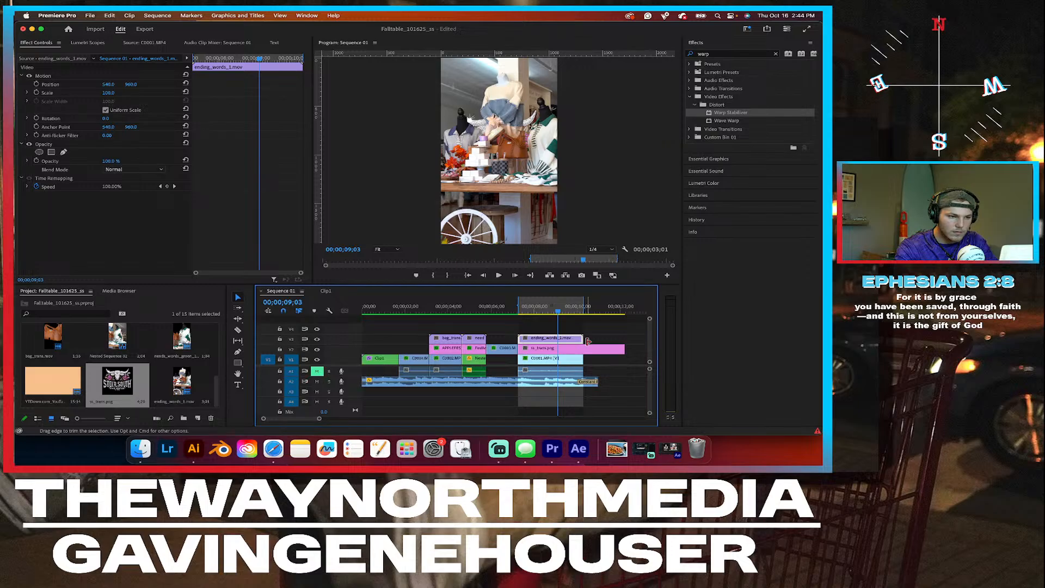
pyautogui.moveTo(622, 349); pyautogui.dragTo(581, 350)
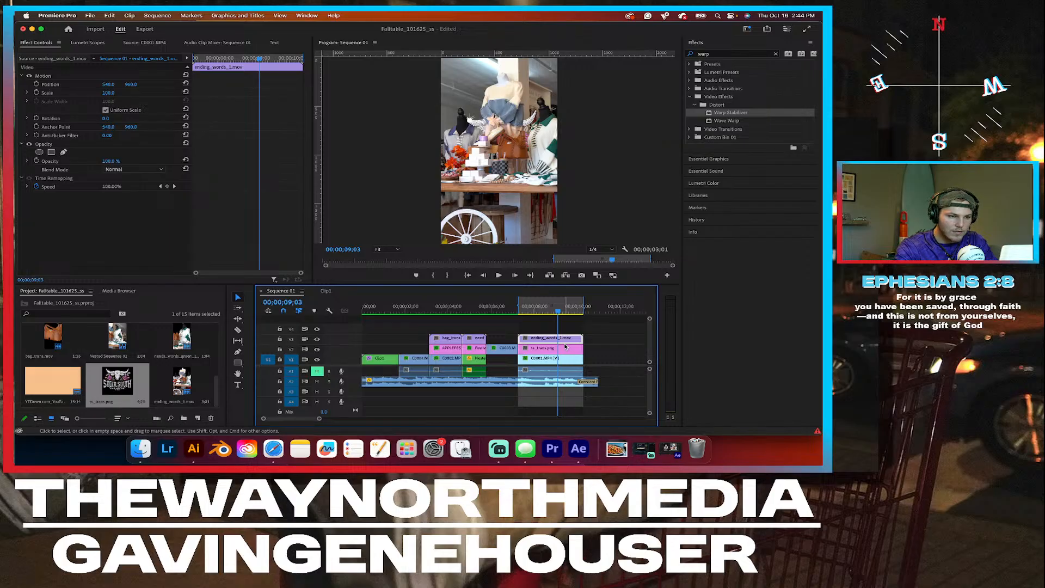
# Step: Scale down the Steer South logo and move it to the frame's upper left, behind the cream-and-blue sweater mannequin
pyautogui.click(565, 349)
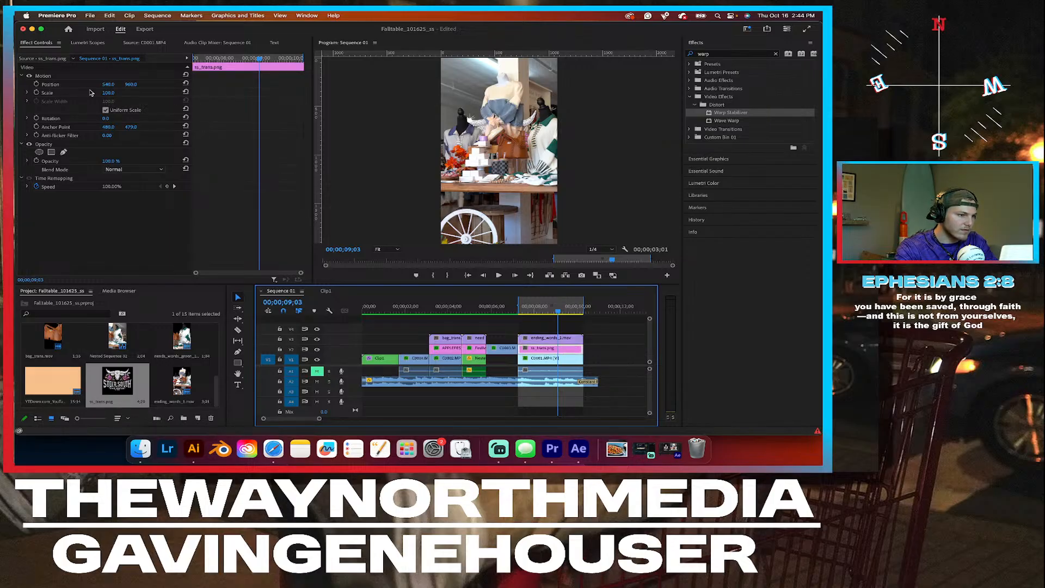
pyautogui.moveTo(108, 93); pyautogui.dragTo(35, 85)
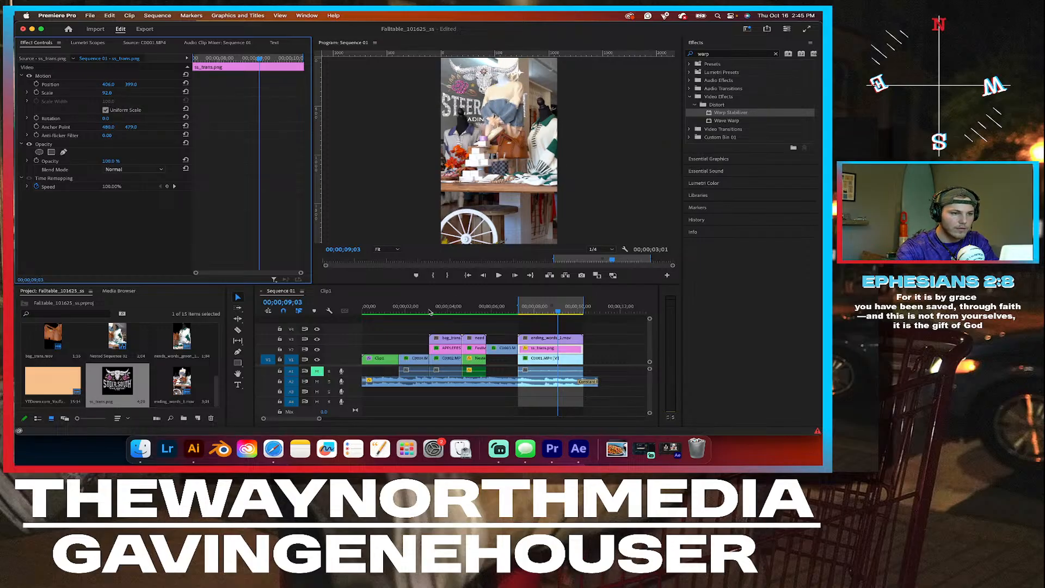
pyautogui.click(508, 311)
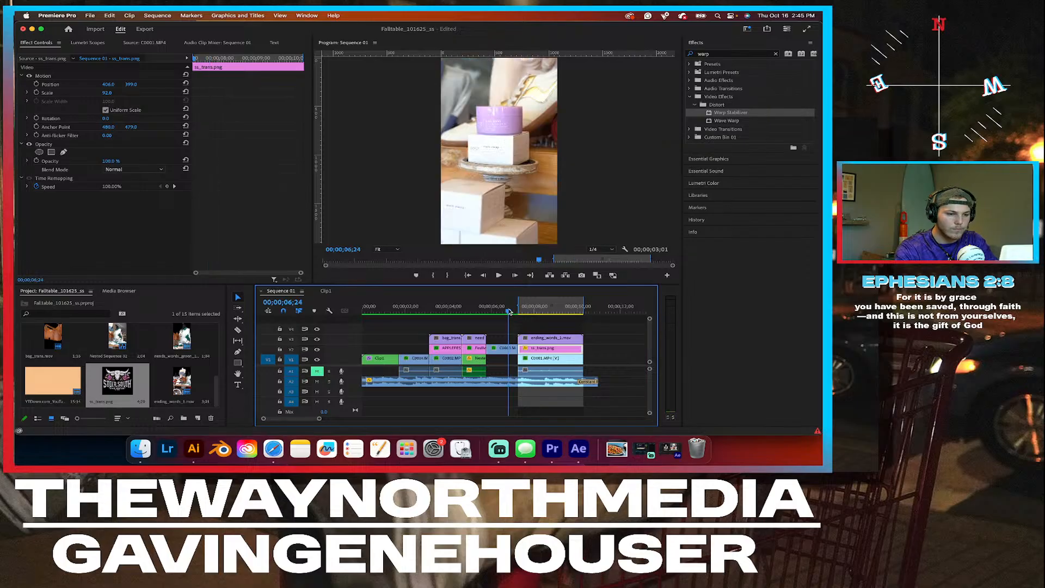
# Step: Extend the sequence's in-to-out range back to the start, render it in to out and play back the closing shot
pyautogui.moveTo(519, 307); pyautogui.dragTo(288, 296)
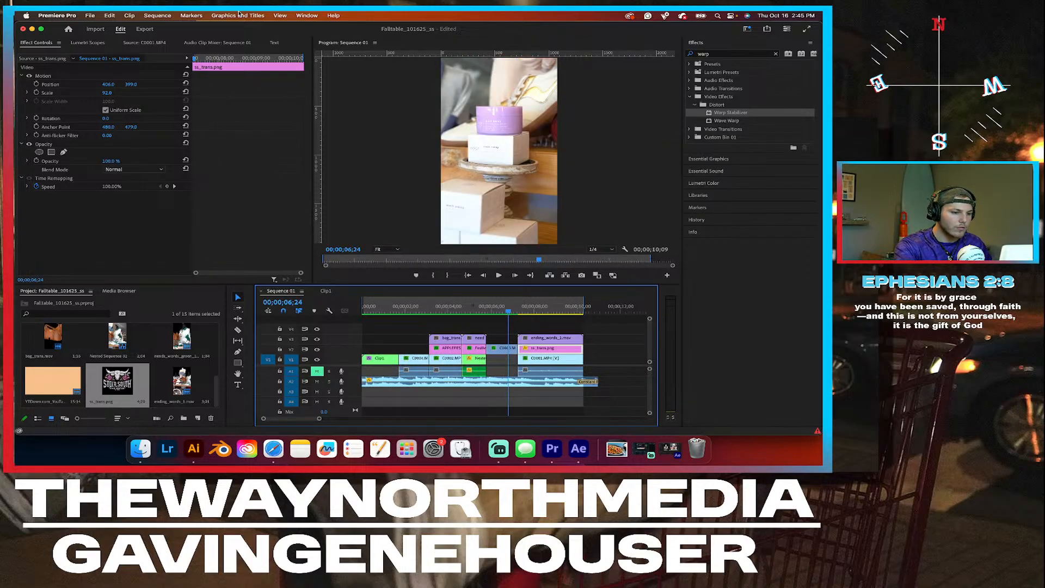
pyautogui.click(168, 15)
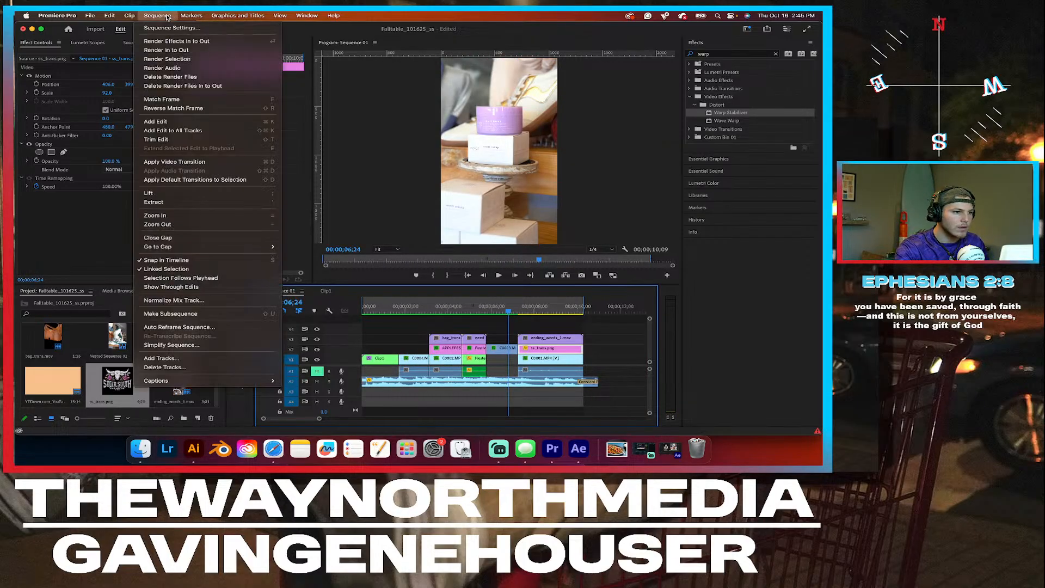
pyautogui.click(188, 51)
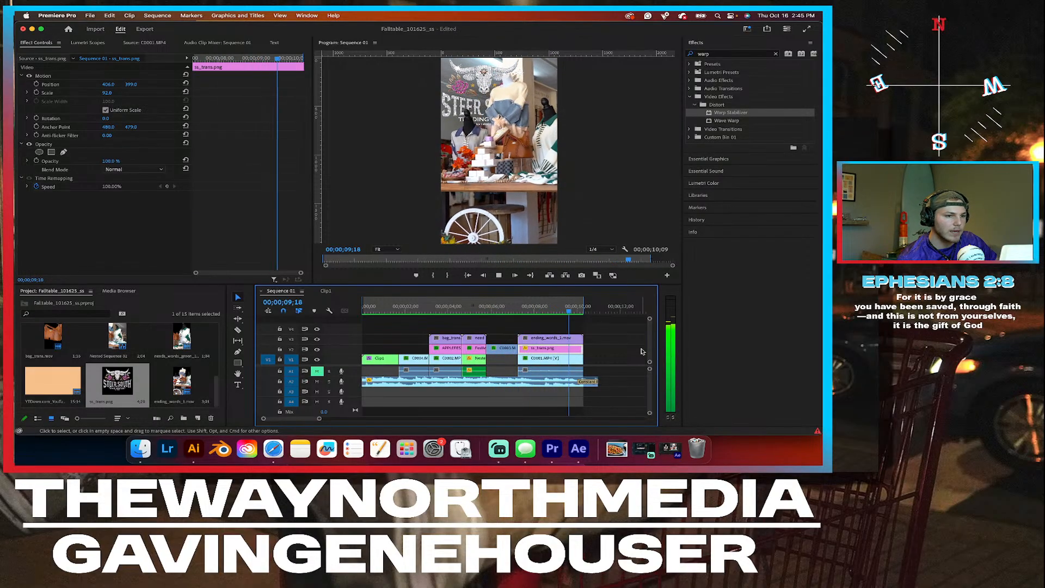
pyautogui.press('space')
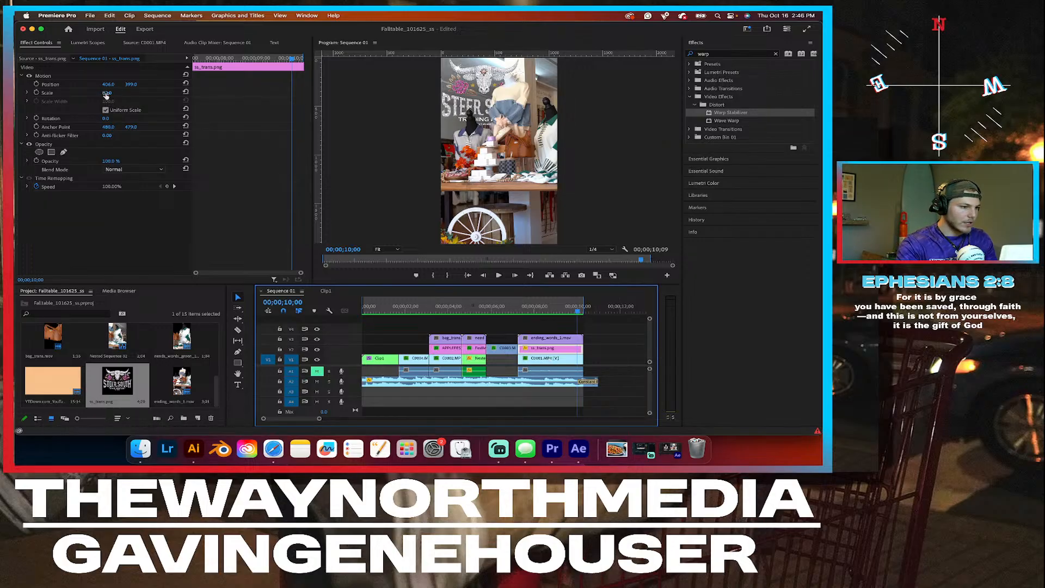
# Step: Reset the logo's position, enlarge it to 125 scale with vertical position 539, and play back the closing shot
pyautogui.click(186, 84)
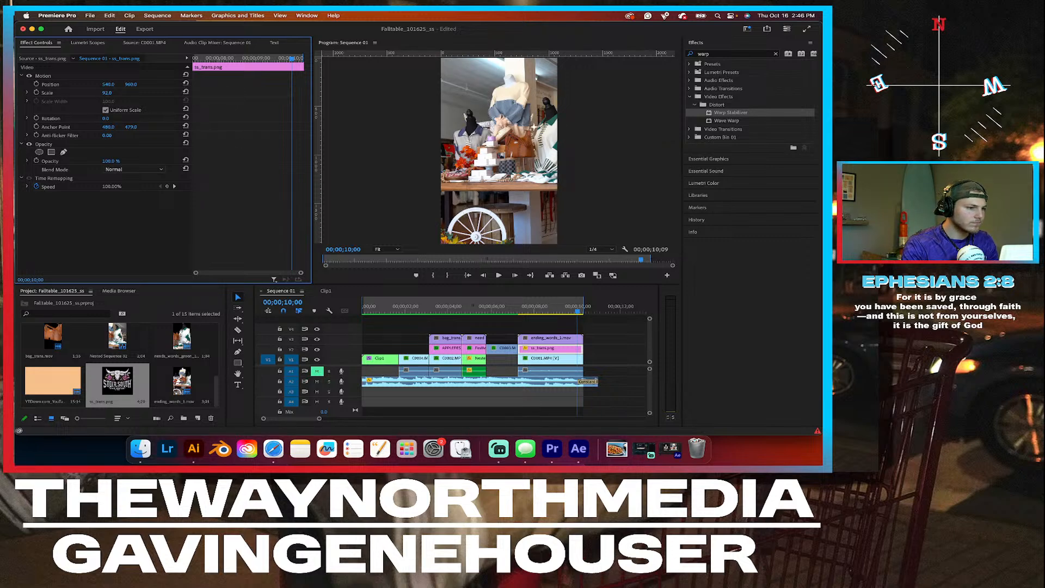
pyautogui.moveTo(108, 93); pyautogui.dragTo(145, 85)
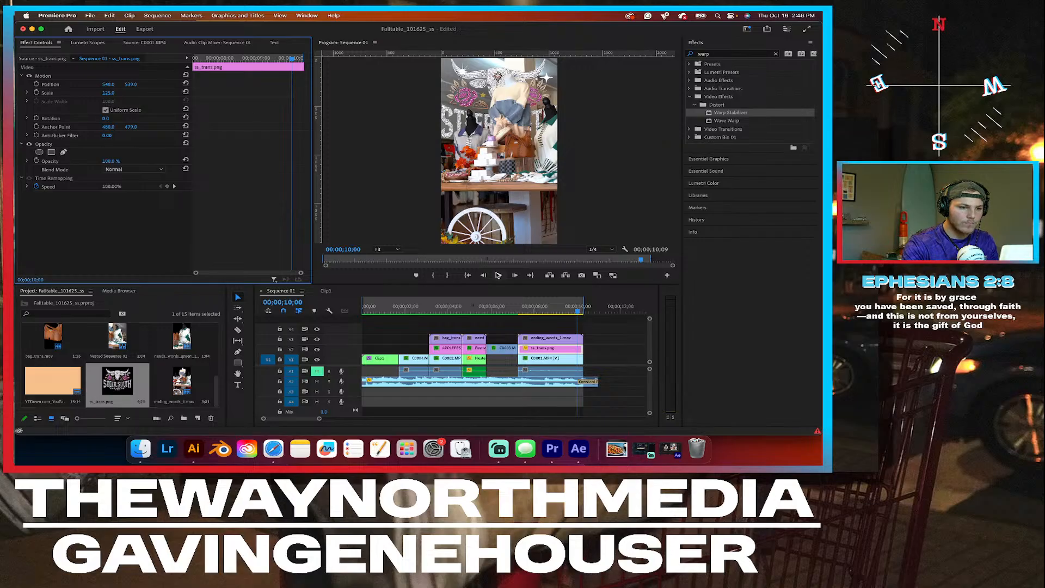
pyautogui.click(517, 309)
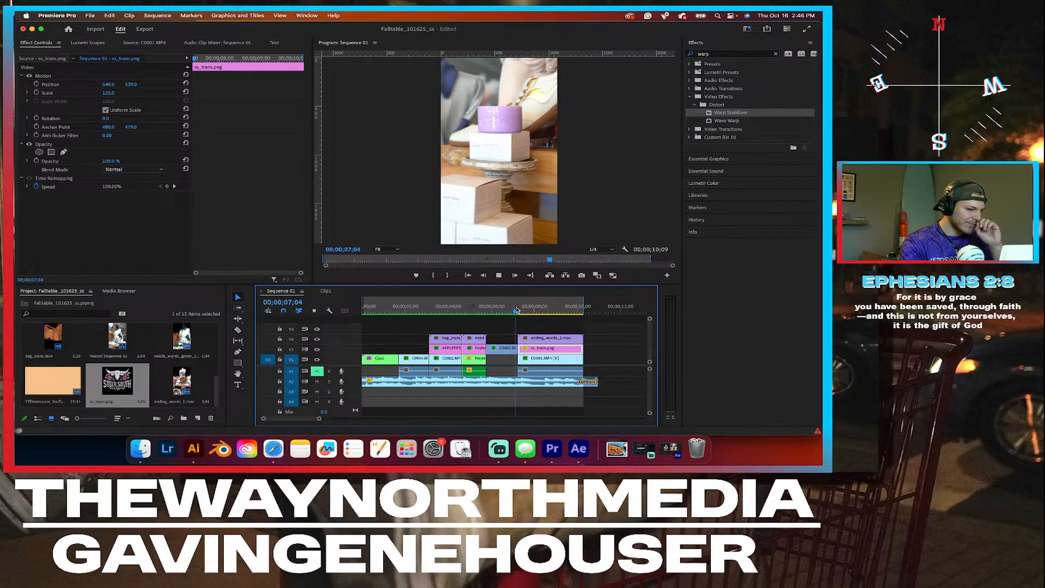
pyautogui.press('space')
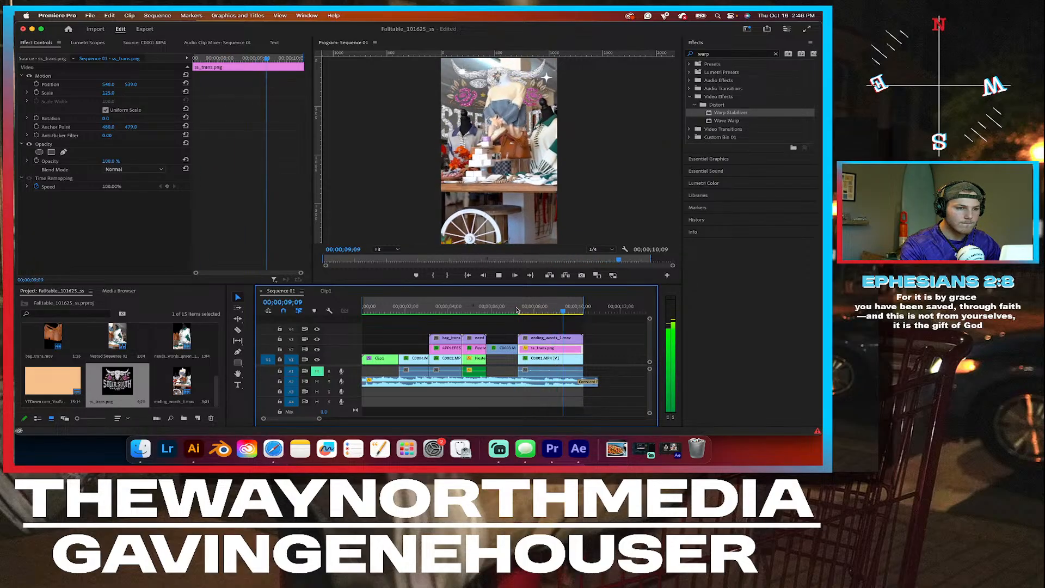
# Step: Move the Steer South logo up to vertical position 84 so its lettering sits behind the mannequin, previewing the closing shot between adjustments
pyautogui.moveTo(549, 307); pyautogui.dragTo(541, 307)
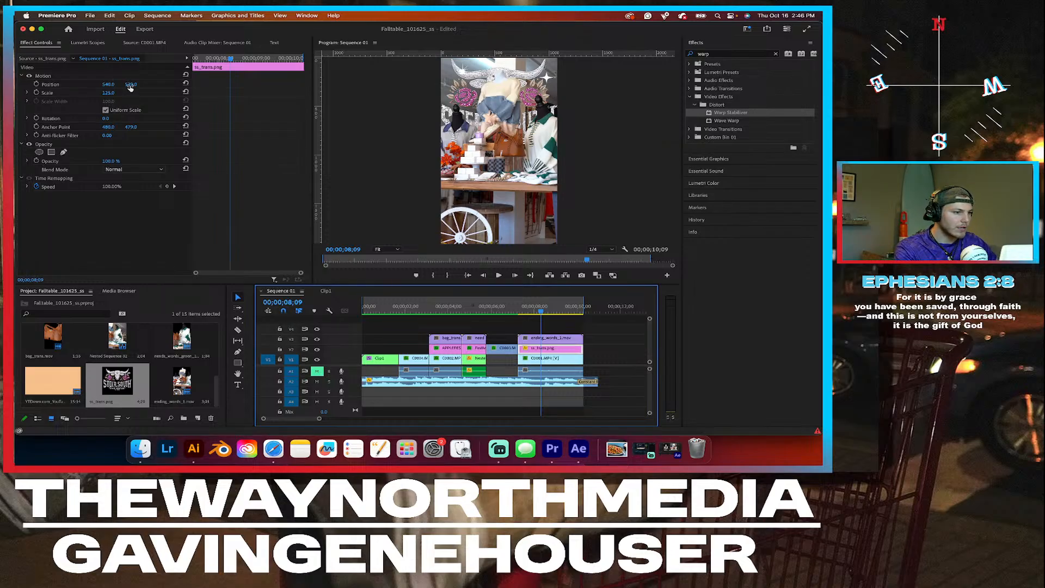
pyautogui.moveTo(131, 86); pyautogui.dragTo(15, 86)
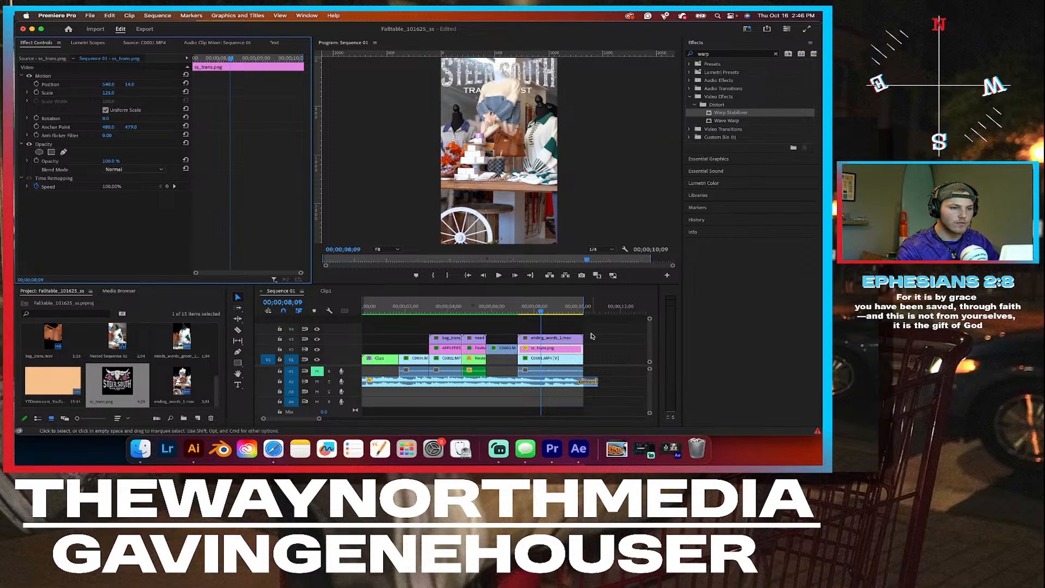
pyautogui.click(516, 308)
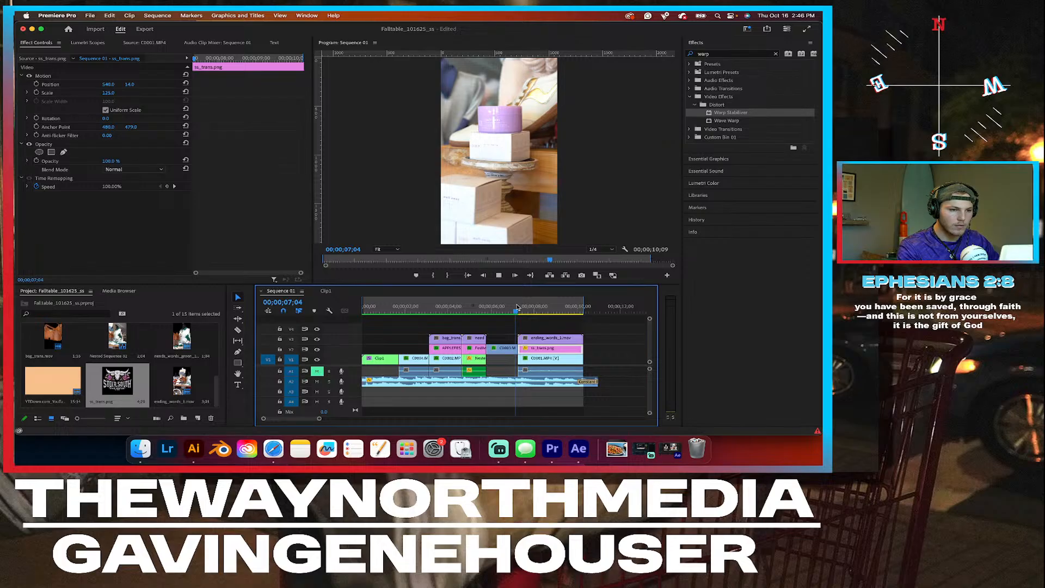
pyautogui.press('space')
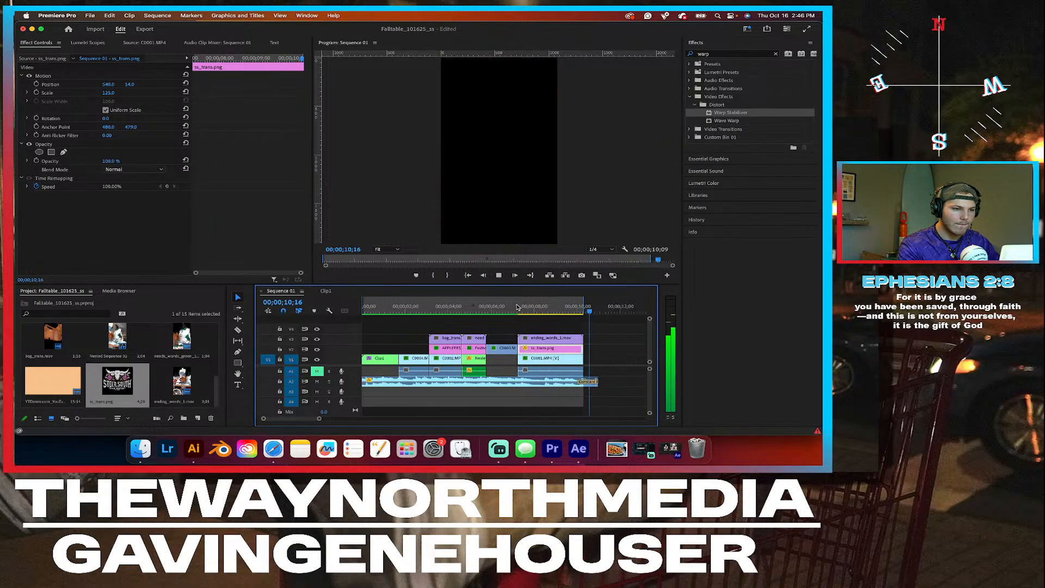
pyautogui.moveTo(517, 308)
pyautogui.mouseDown()
pyautogui.moveTo(576, 312)
pyautogui.moveTo(531, 308)
pyautogui.mouseUp()
pyautogui.press('space')
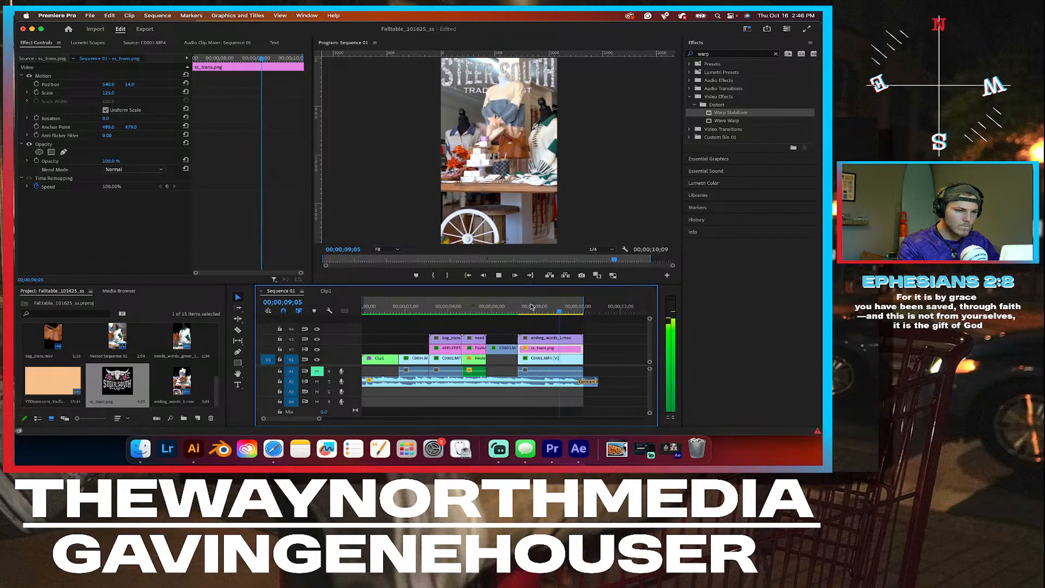
pyautogui.click(532, 306)
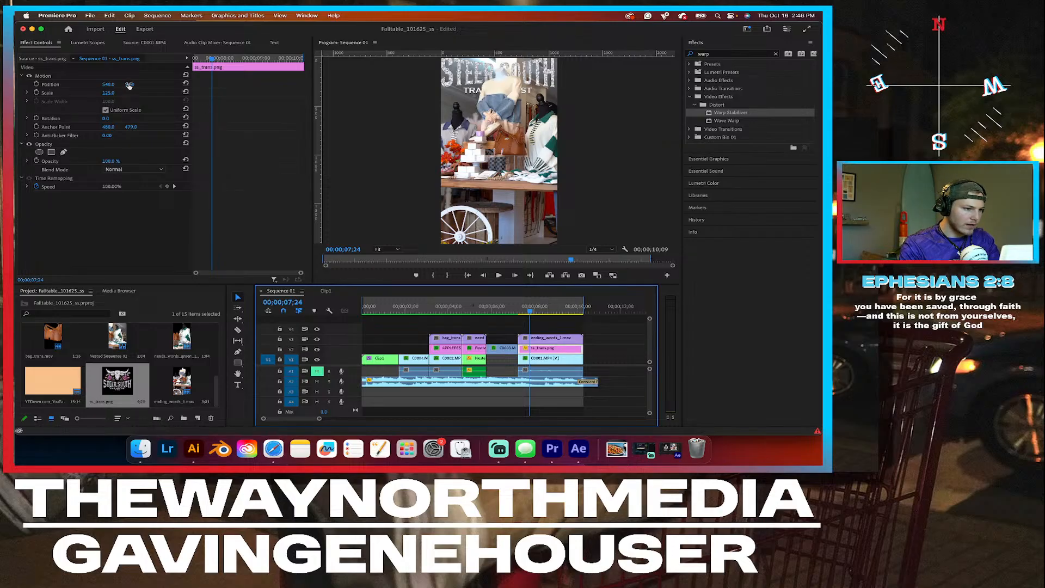
pyautogui.moveTo(129, 85); pyautogui.dragTo(167, 85)
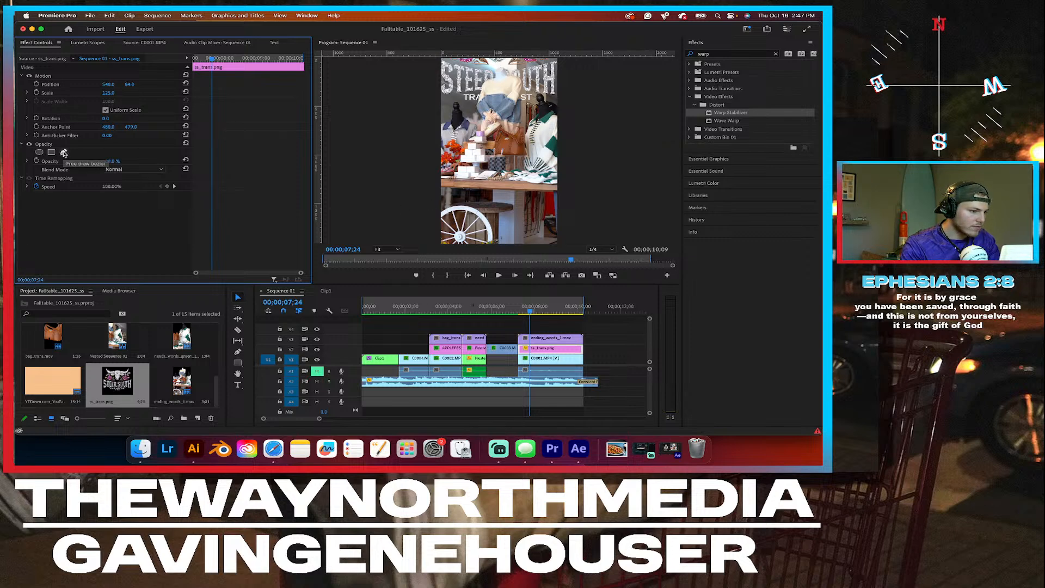
# Step: Draw a closed free-form opacity mask on the logo around the STEER SOUTH lettering and the smaller line beneath it, then deselect the clip
pyautogui.click(64, 153)
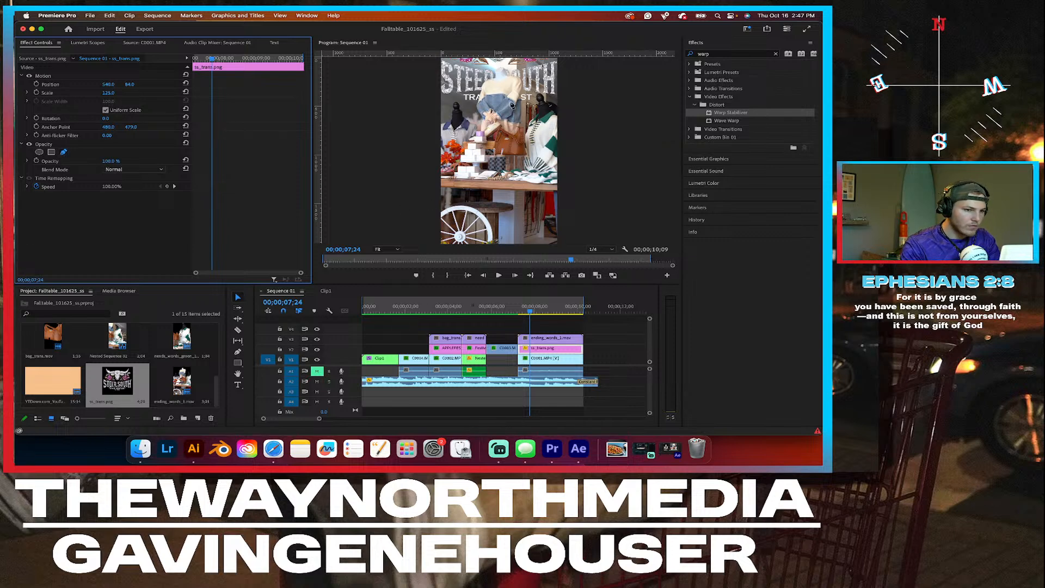
pyautogui.click(512, 105)
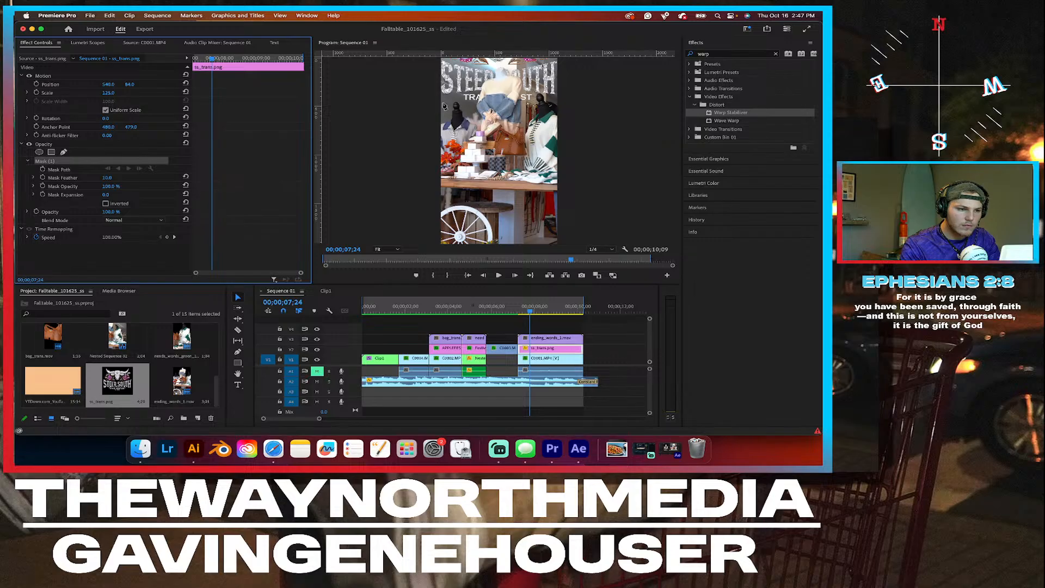
pyautogui.click(442, 103)
pyautogui.click(471, 105)
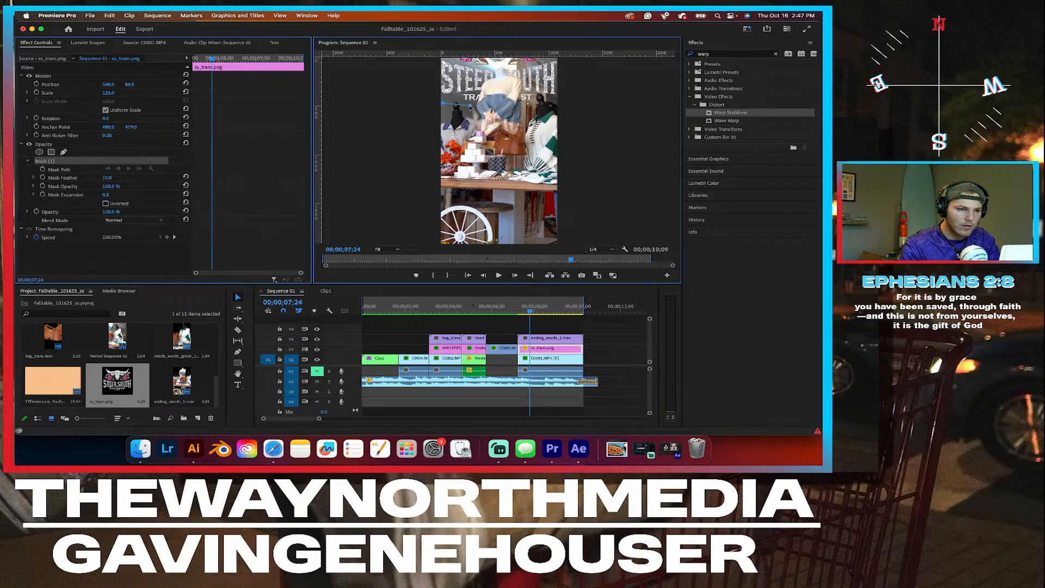
pyautogui.click(539, 106)
pyautogui.click(567, 101)
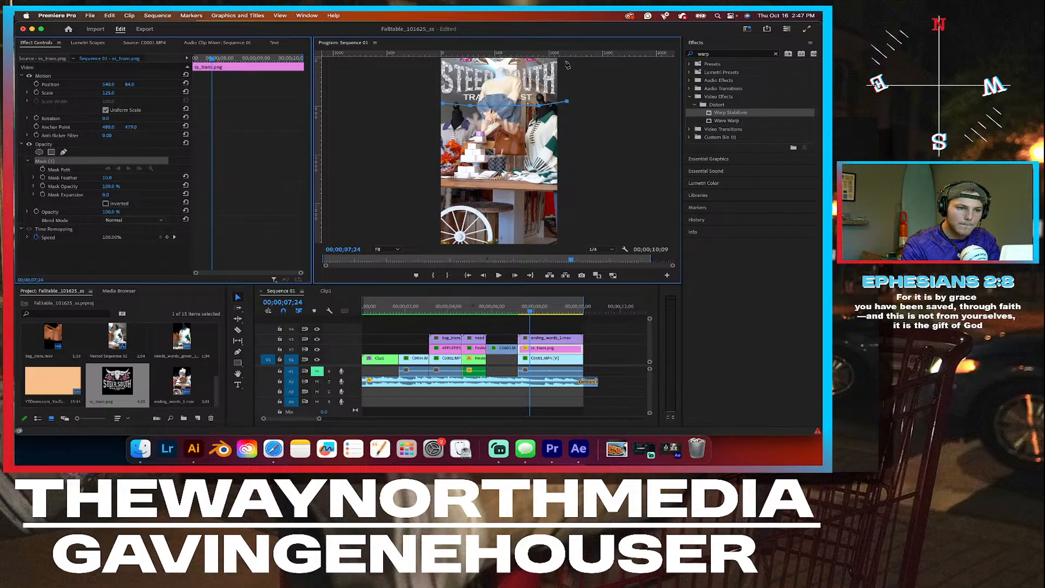
pyautogui.click(565, 62)
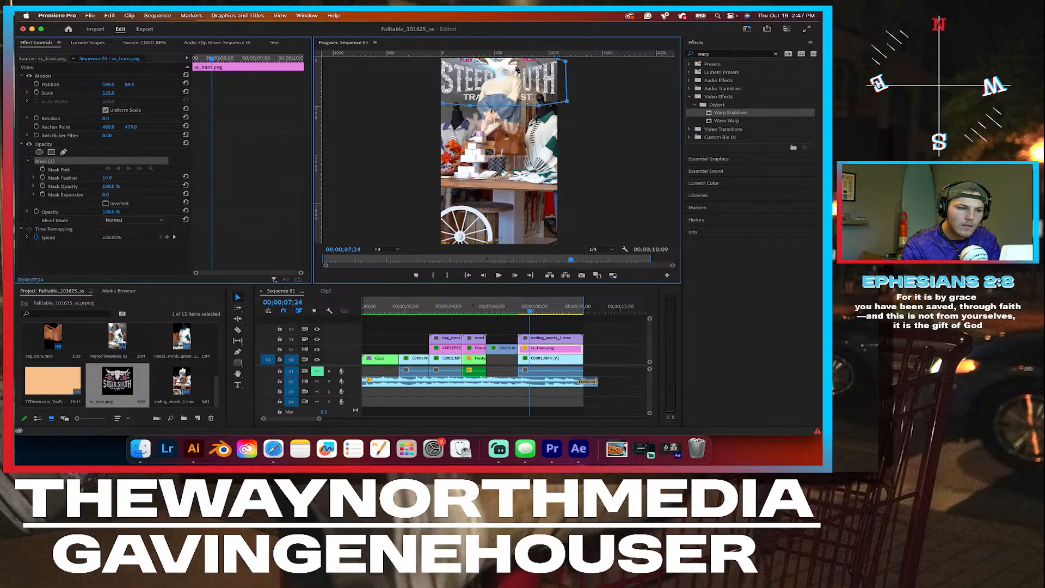
pyautogui.click(482, 67)
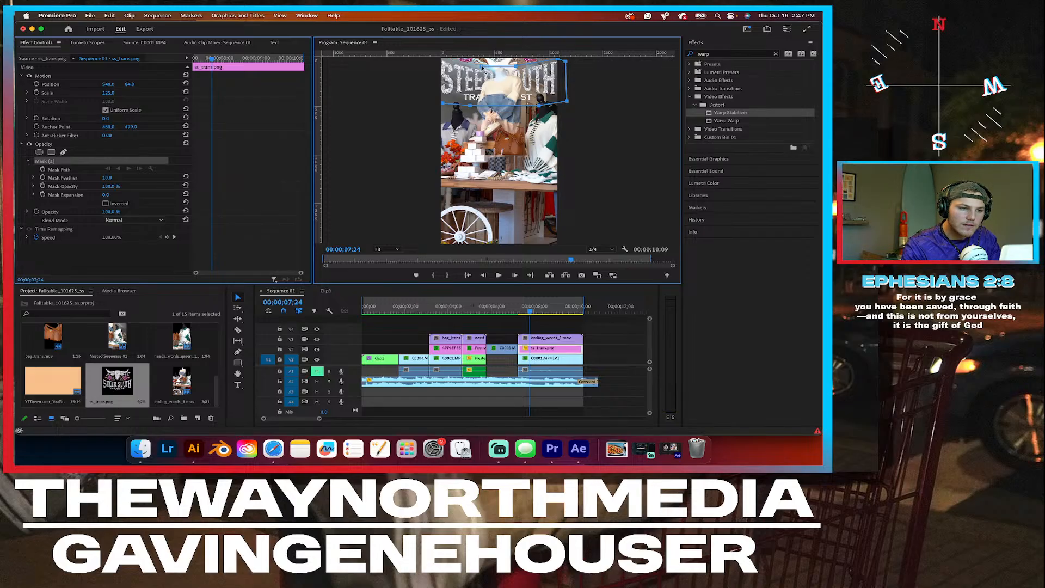
pyautogui.click(443, 105)
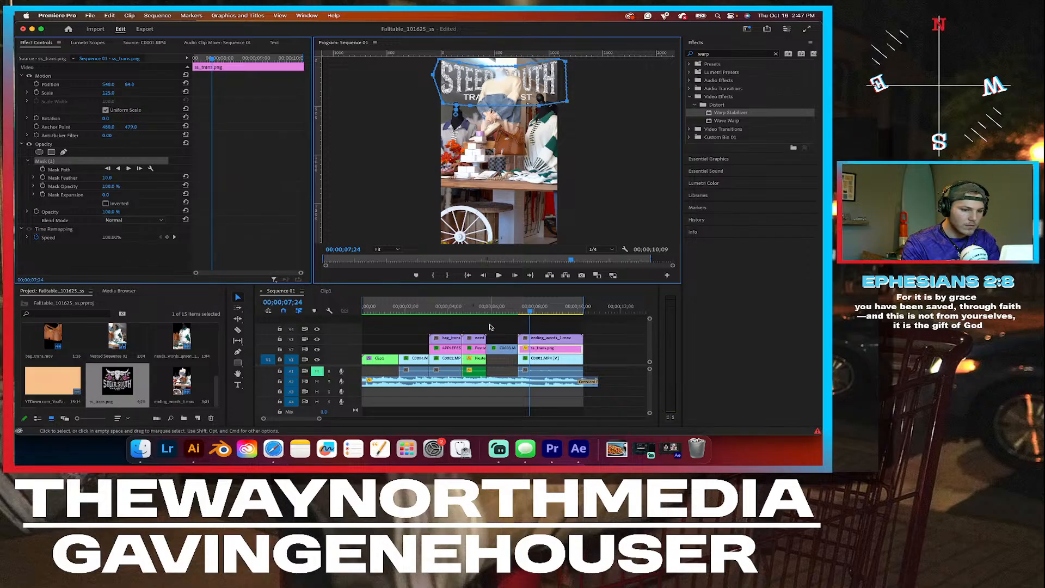
pyautogui.click(489, 327)
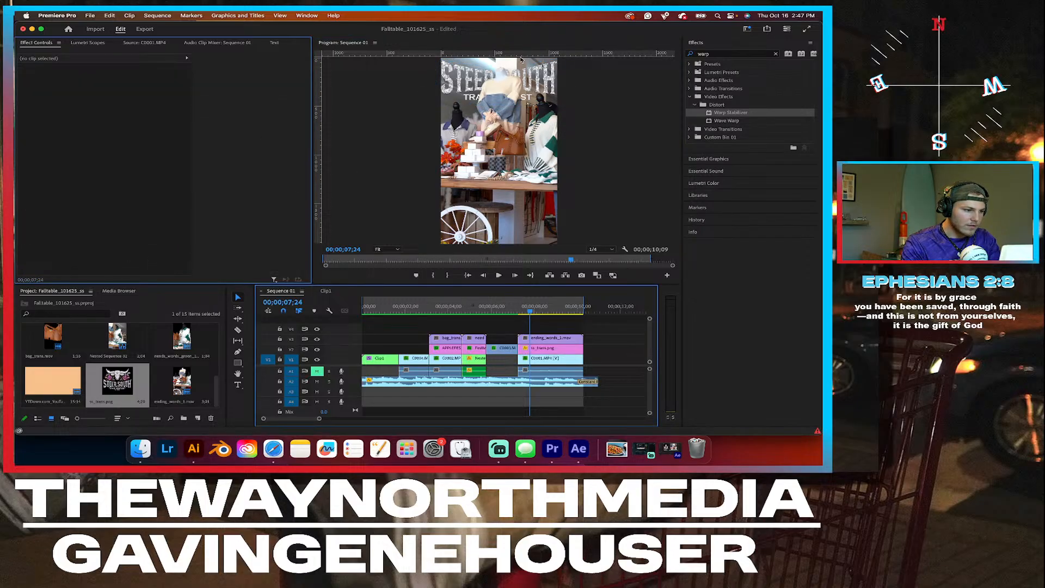
# Step: Play back the closing shot with the masked logo and scrub through the earlier shots, including the APPLE FEST title
pyautogui.click(521, 309)
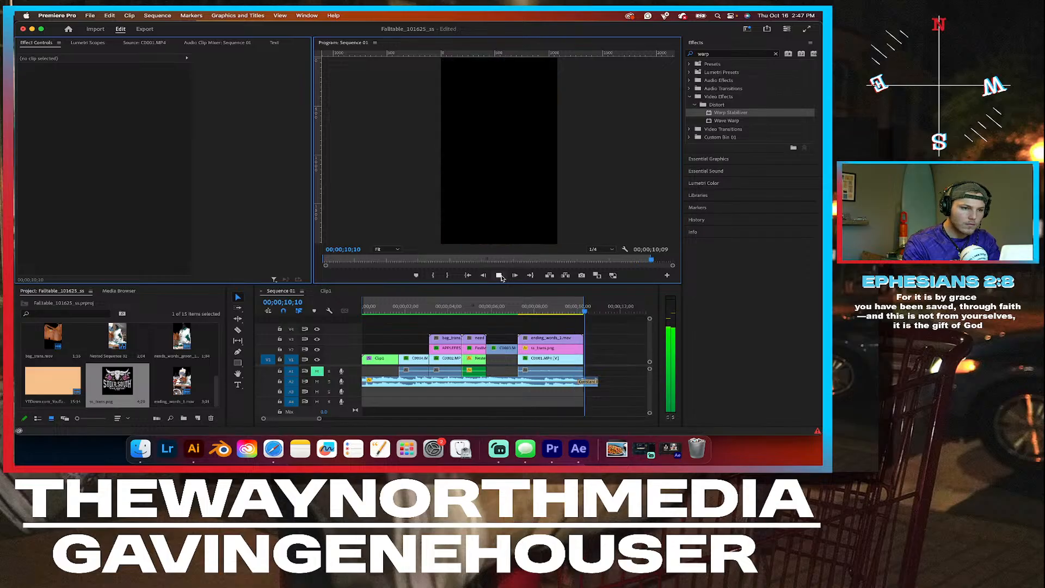
pyautogui.click(500, 277)
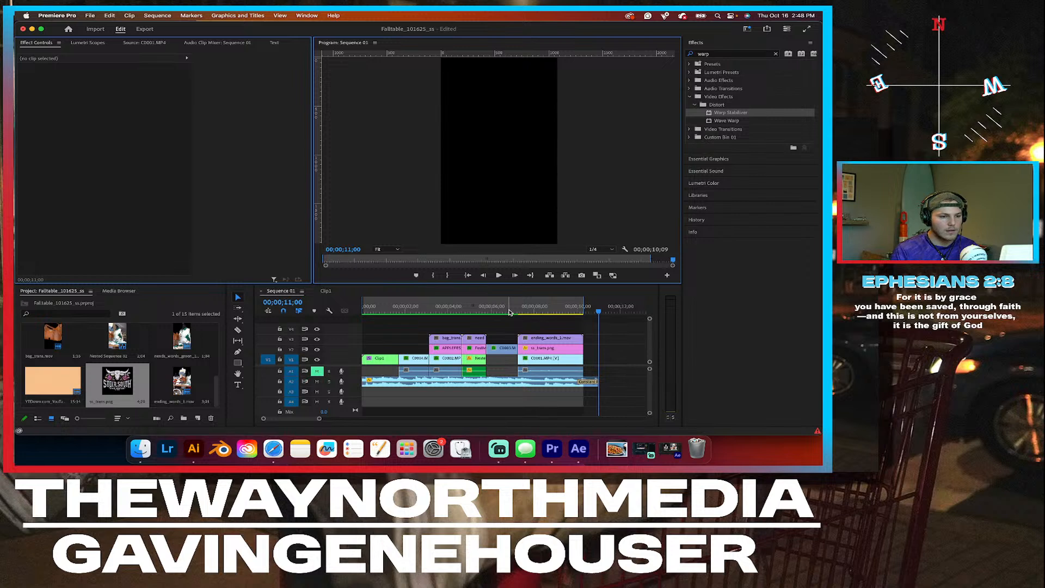
pyautogui.click(510, 310)
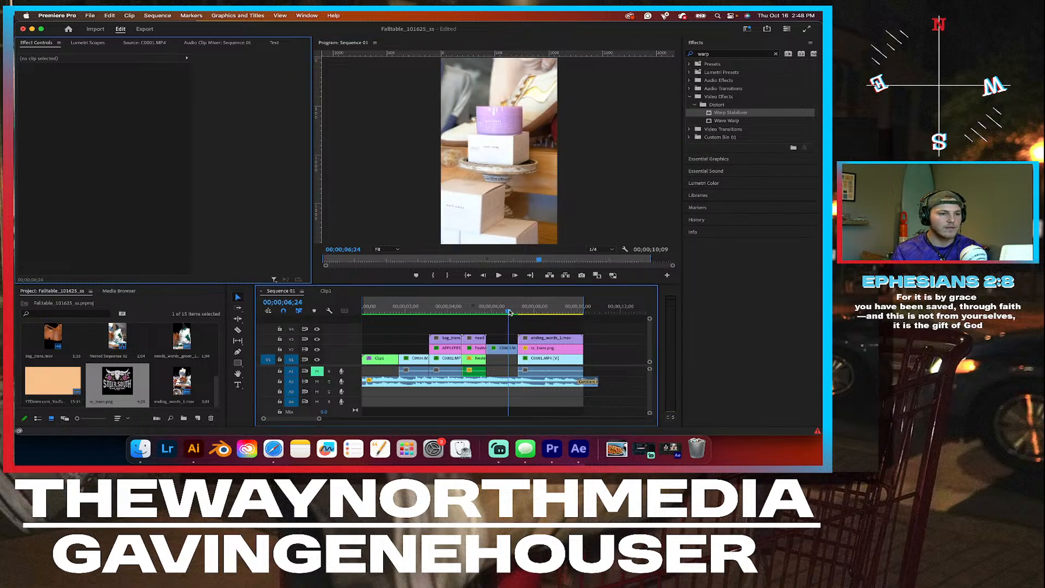
pyautogui.moveTo(509, 312); pyautogui.dragTo(385, 316)
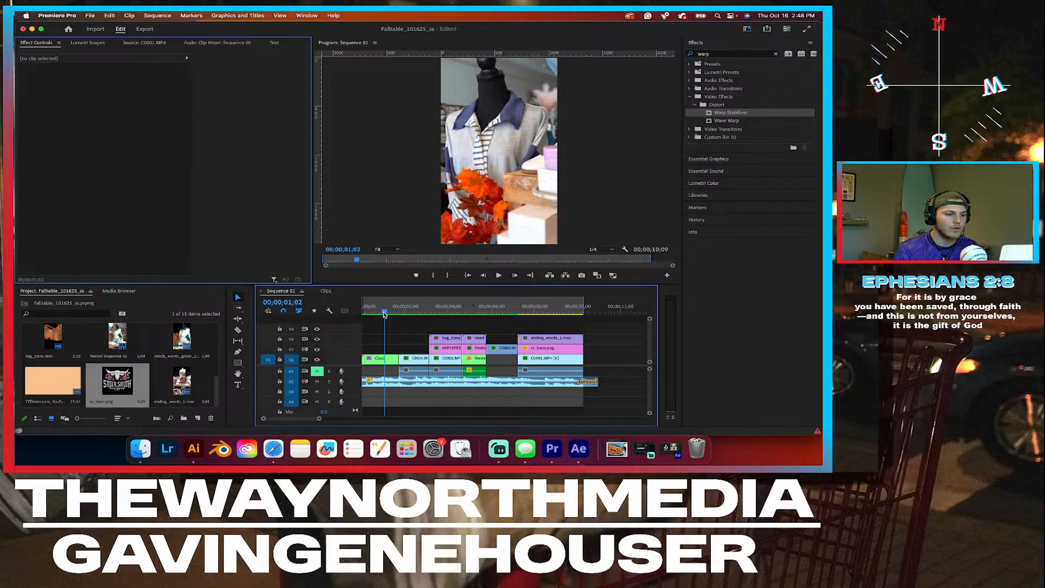
pyautogui.moveTo(387, 319); pyautogui.dragTo(439, 308)
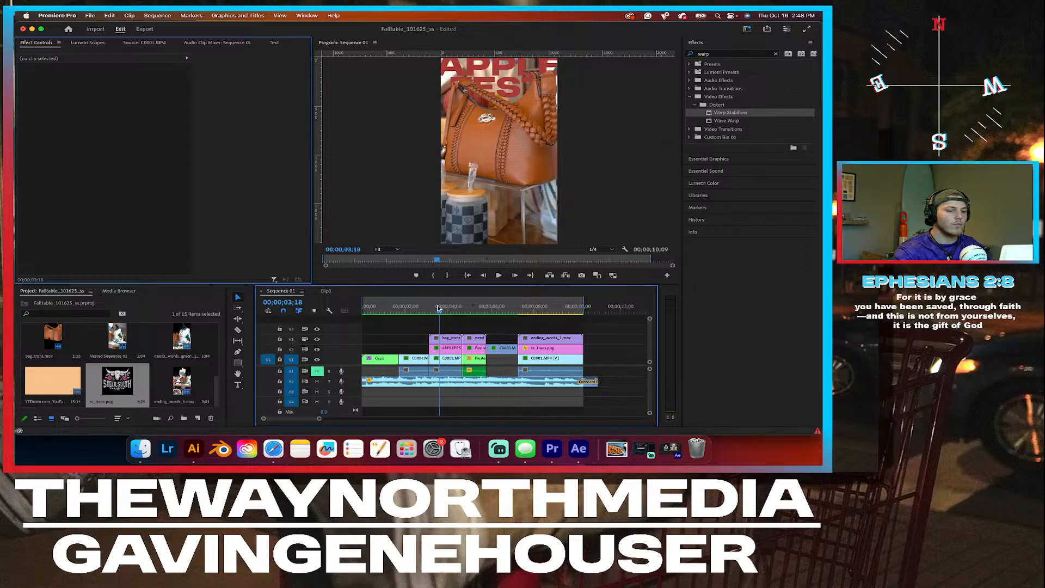
pyautogui.moveTo(438, 309); pyautogui.dragTo(423, 310)
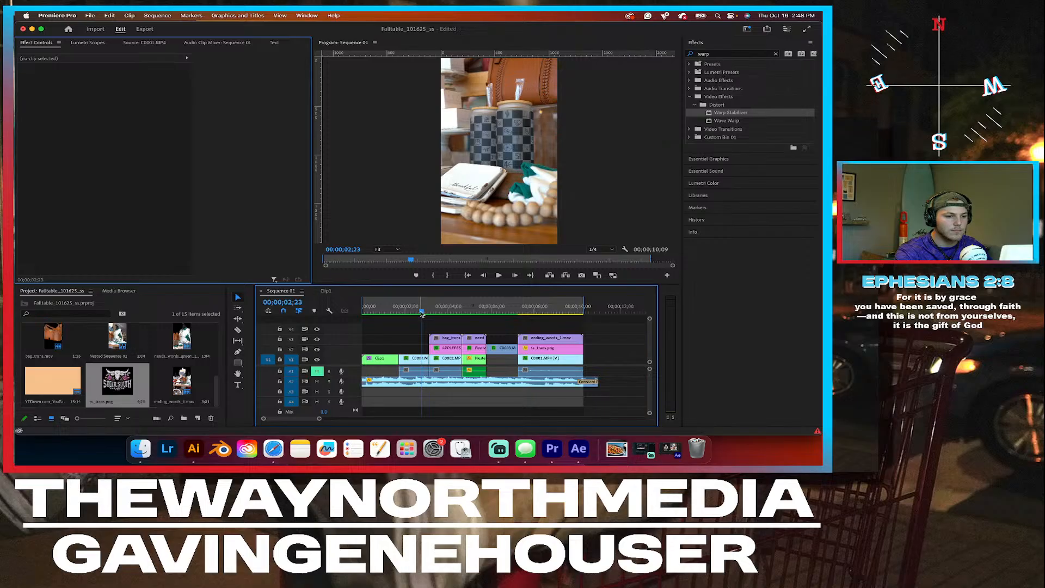
pyautogui.moveTo(423, 314)
pyautogui.mouseDown()
pyautogui.moveTo(387, 314)
pyautogui.moveTo(435, 314)
pyautogui.mouseUp()
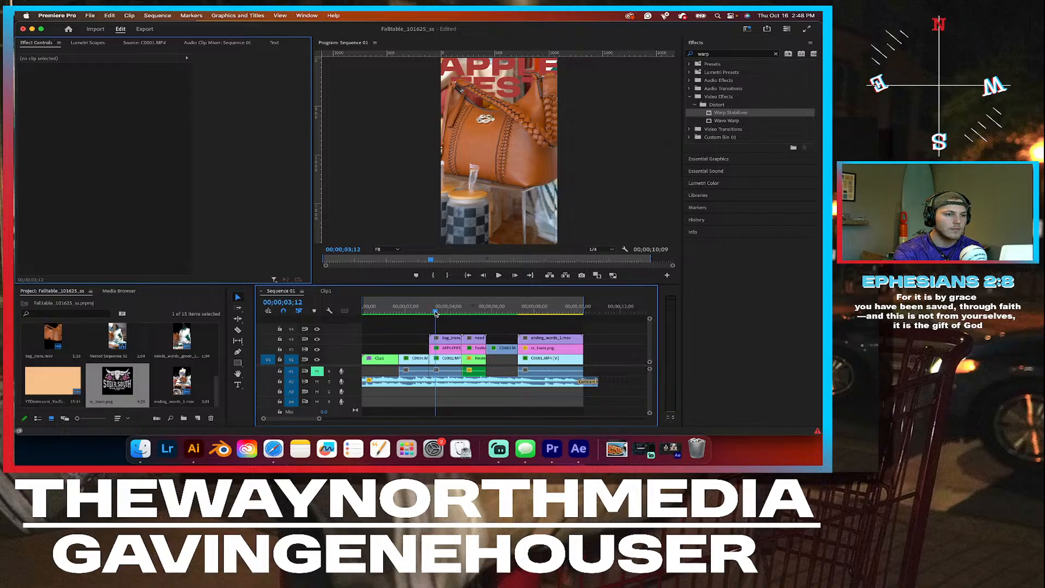
pyautogui.moveTo(435, 314); pyautogui.dragTo(376, 314)
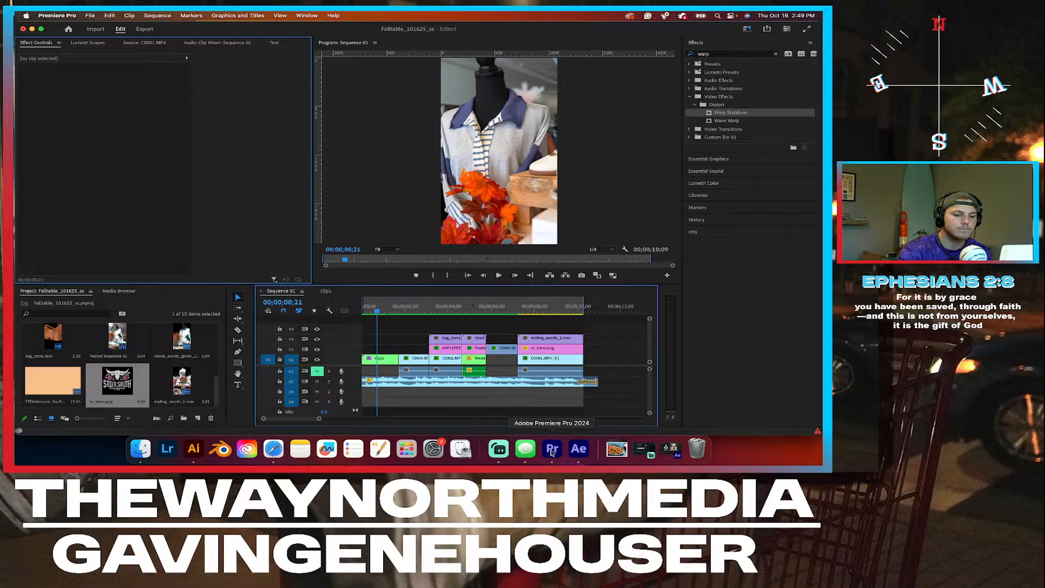
pyautogui.click(643, 448)
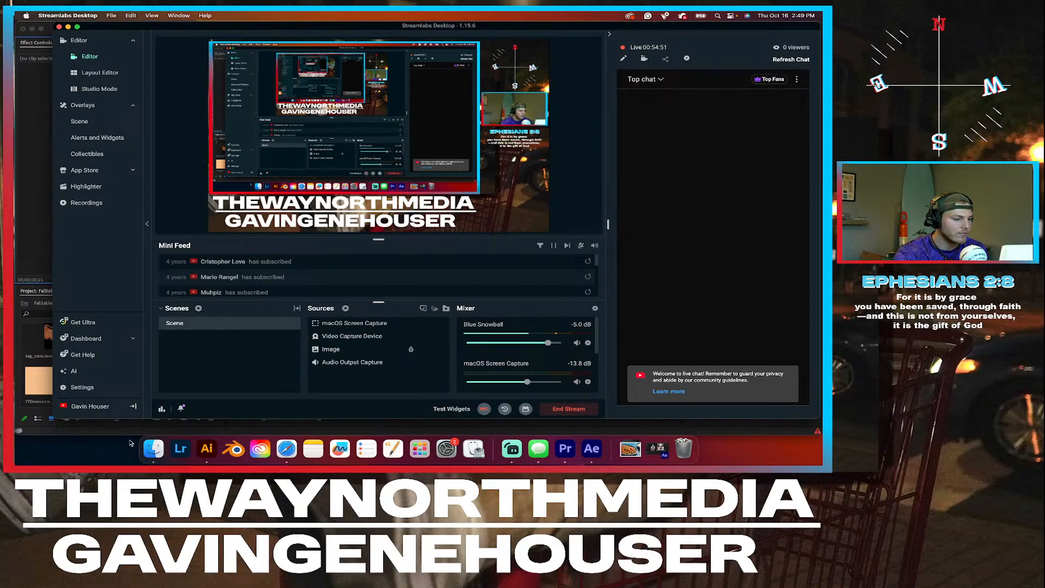
pyautogui.click(114, 434)
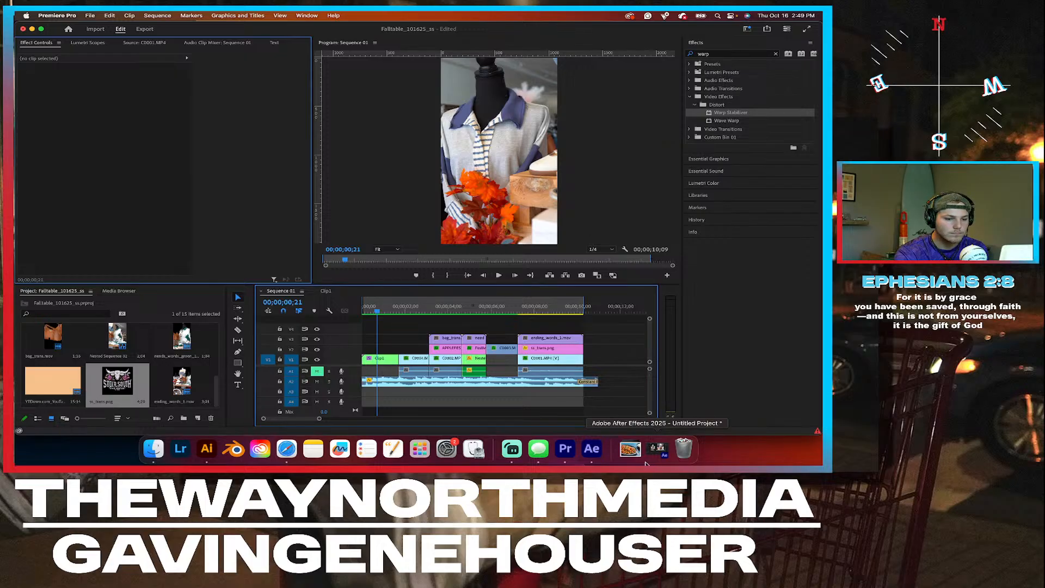
pyautogui.click(512, 447)
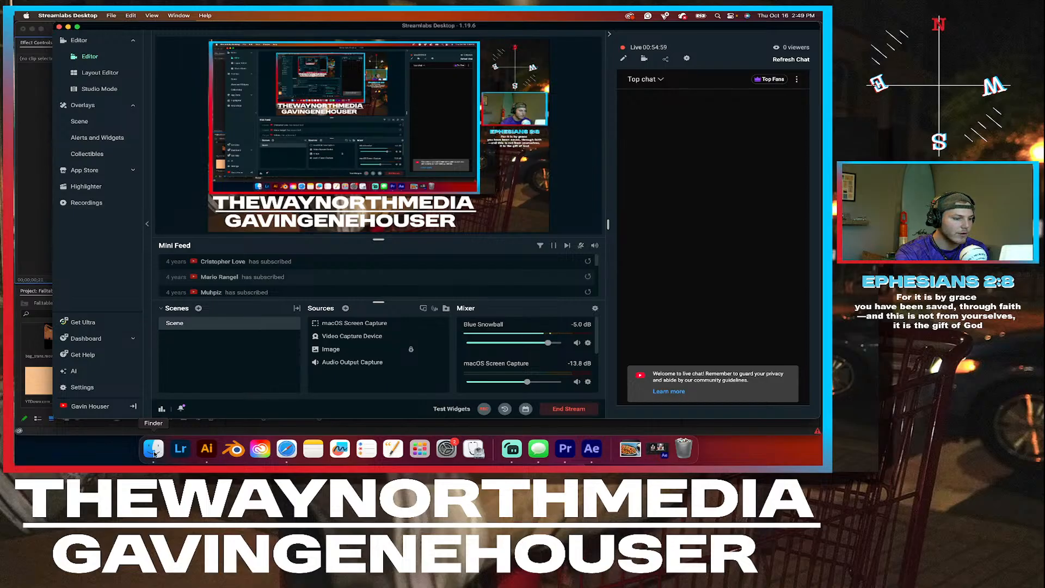
pyautogui.click(135, 427)
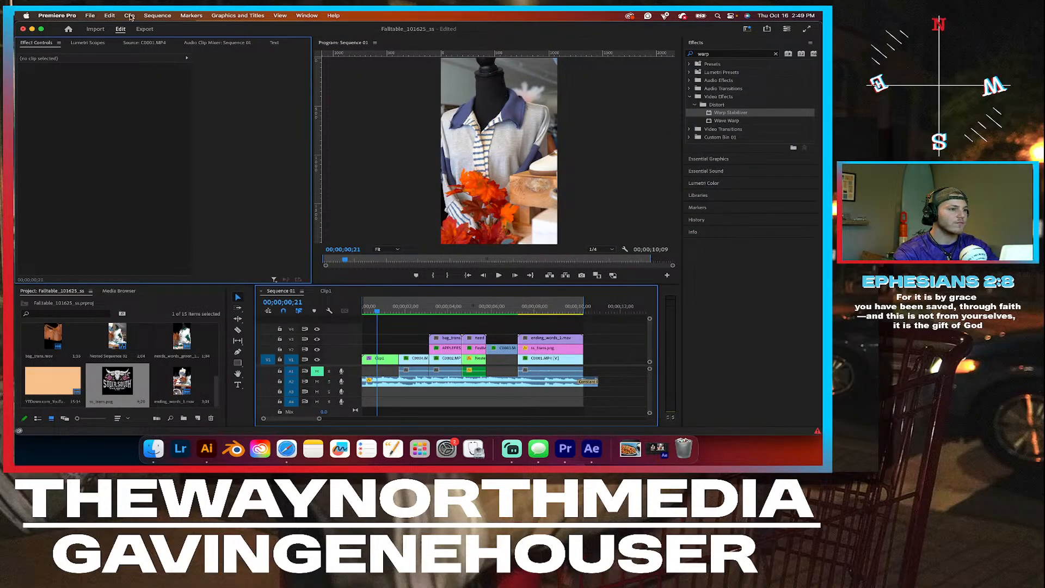
# Step: Open the export settings for the sequence, enter the file name Fall_display_101625.mp4, and select the name without its extension
pyautogui.click(145, 29)
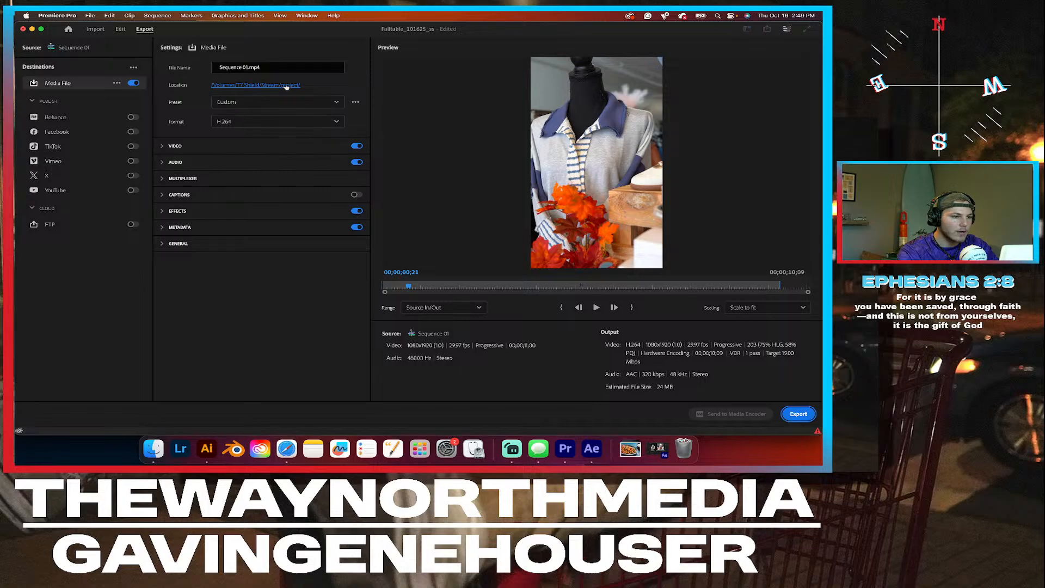
pyautogui.moveTo(248, 67); pyautogui.dragTo(219, 67)
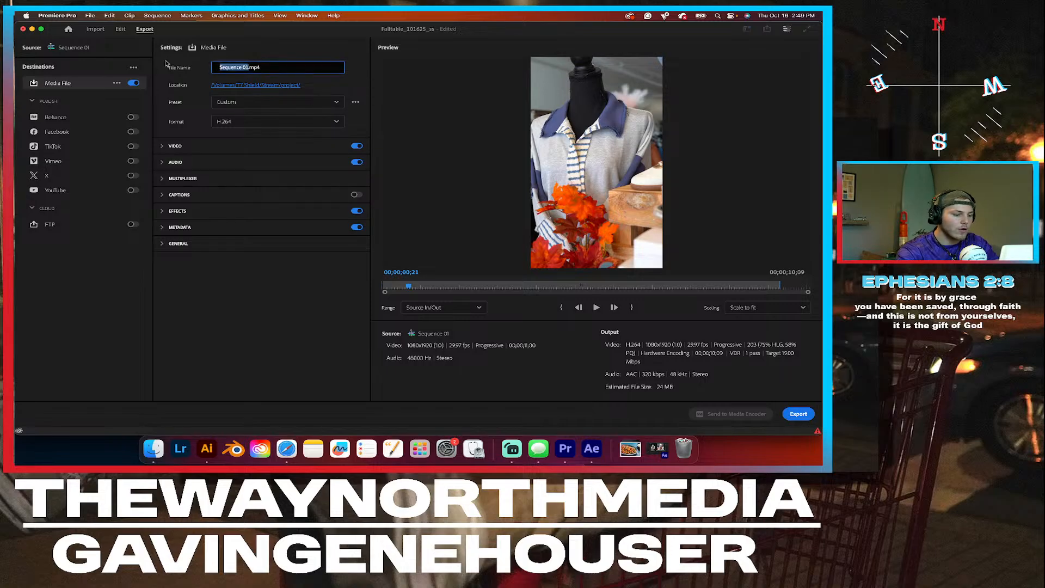
pyautogui.write('Fall_')
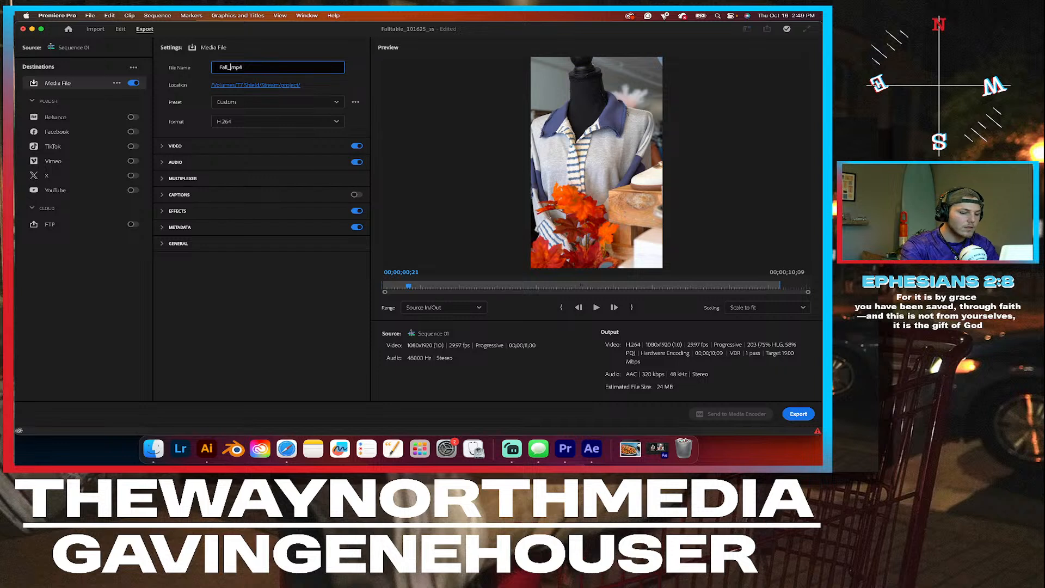
pyautogui.write('display')
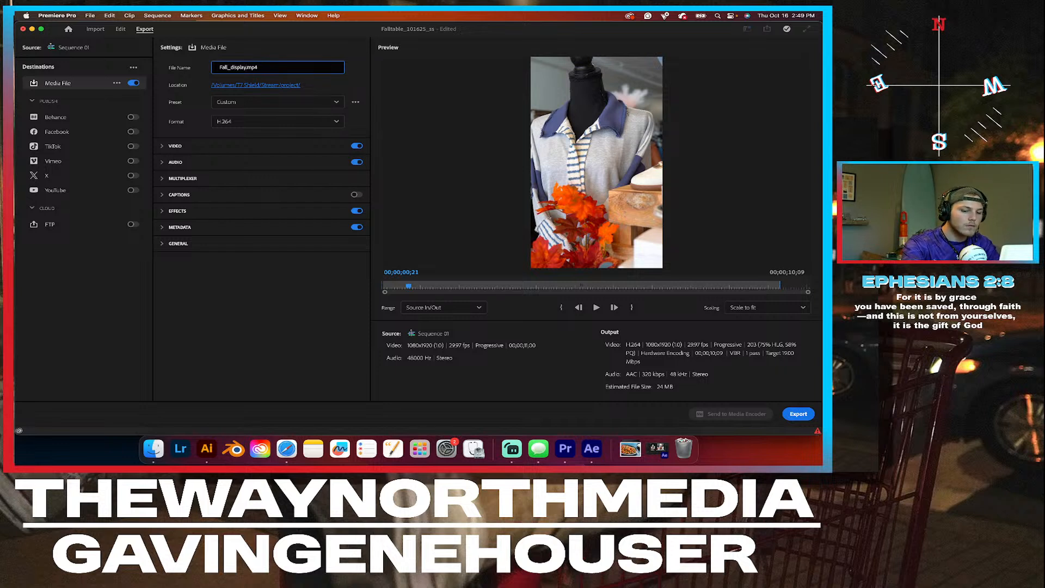
pyautogui.write('_')
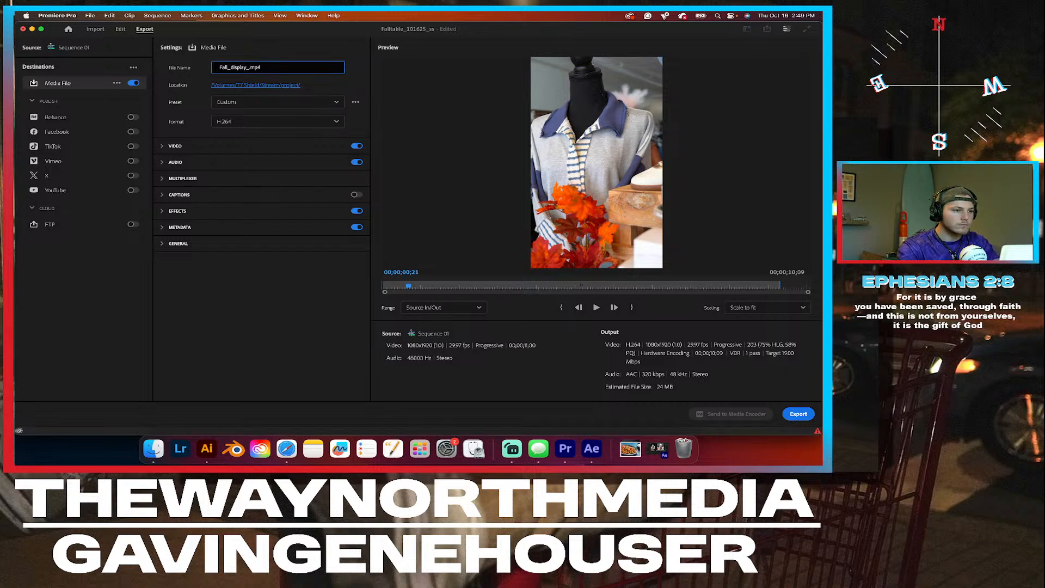
pyautogui.write('10')
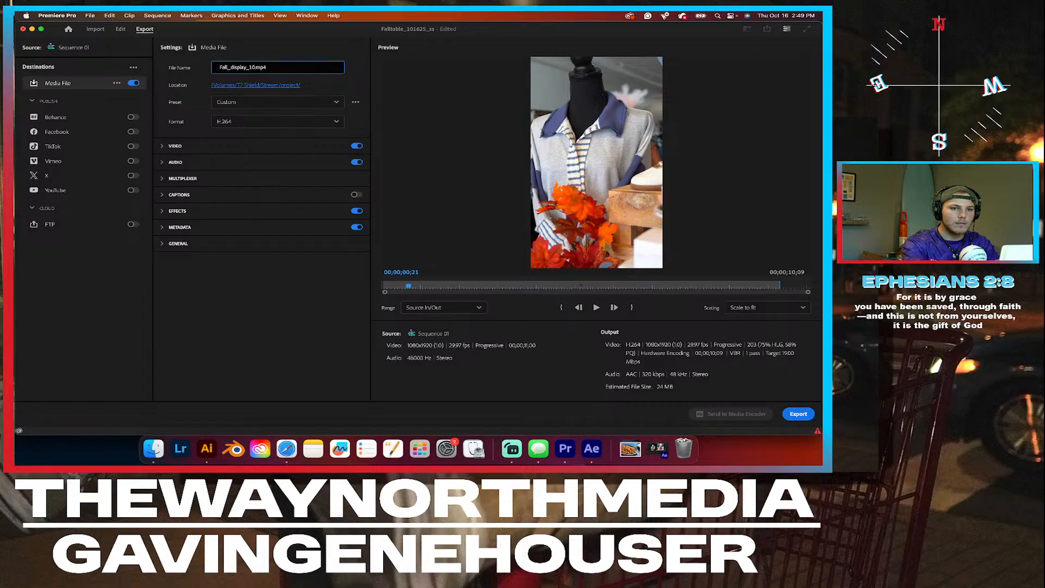
pyautogui.write('16')
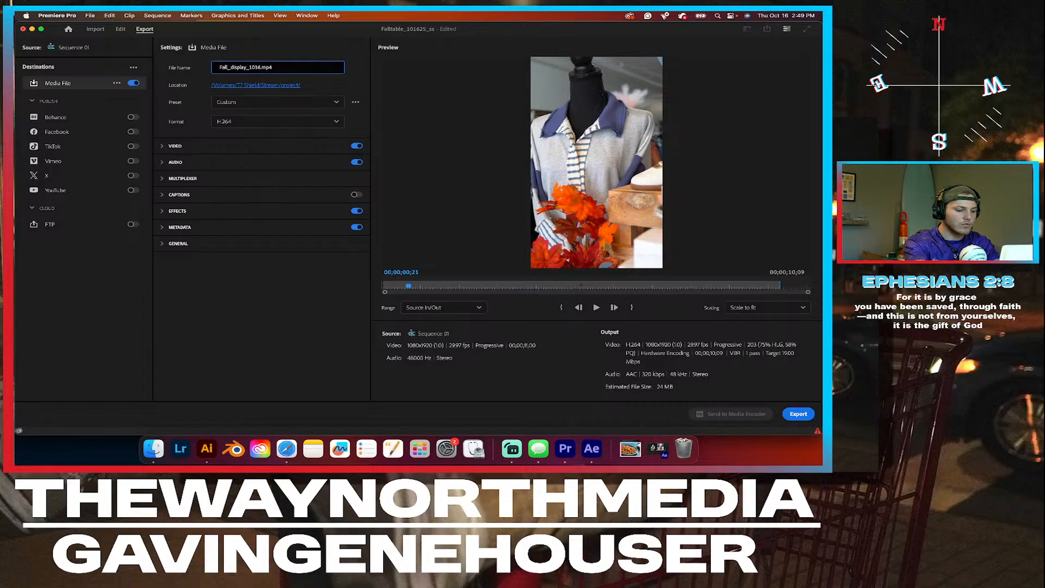
pyautogui.write('25')
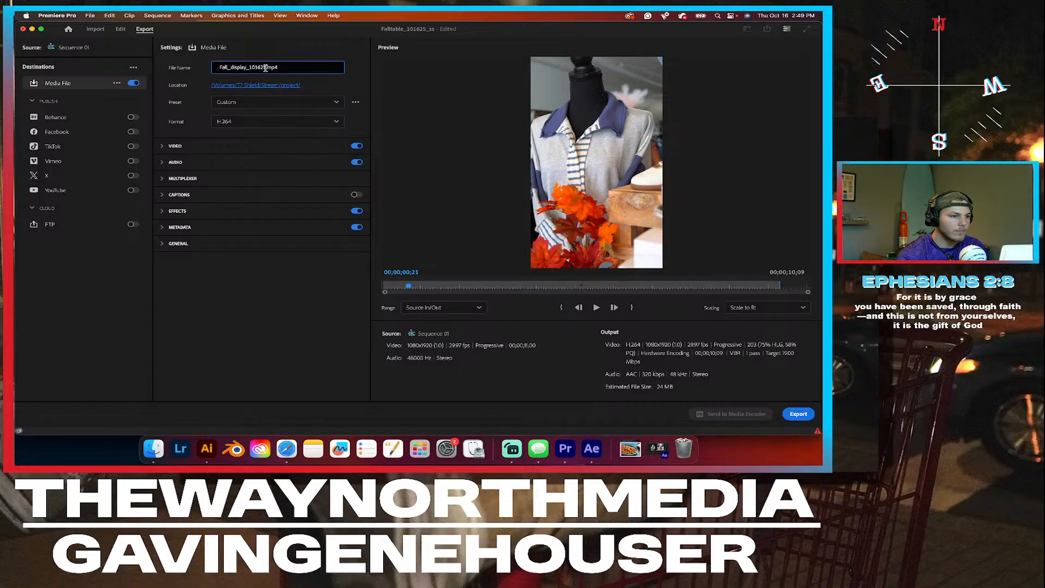
pyautogui.moveTo(265, 68); pyautogui.dragTo(166, 68)
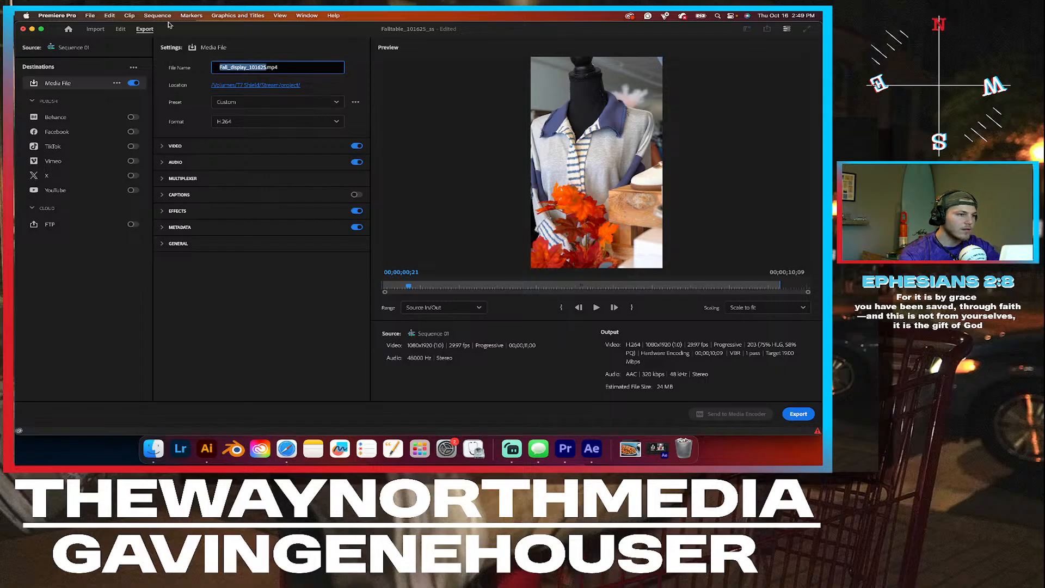
# Step: Return to editing and extend the sequence's out point to the end of the music, making the range 00;00;11;00 long
pyautogui.click(120, 30)
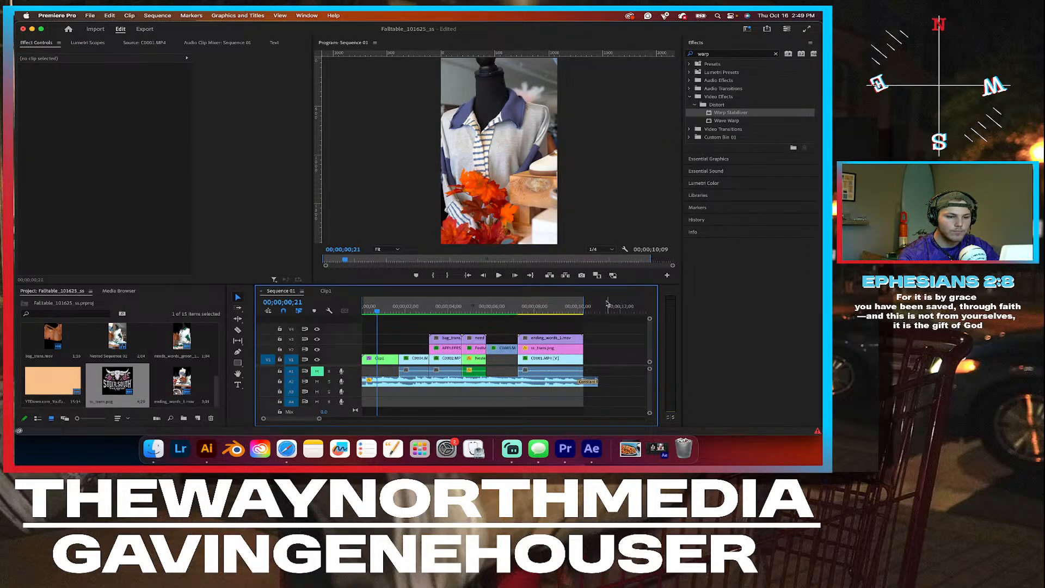
pyautogui.moveTo(587, 302); pyautogui.dragTo(600, 302)
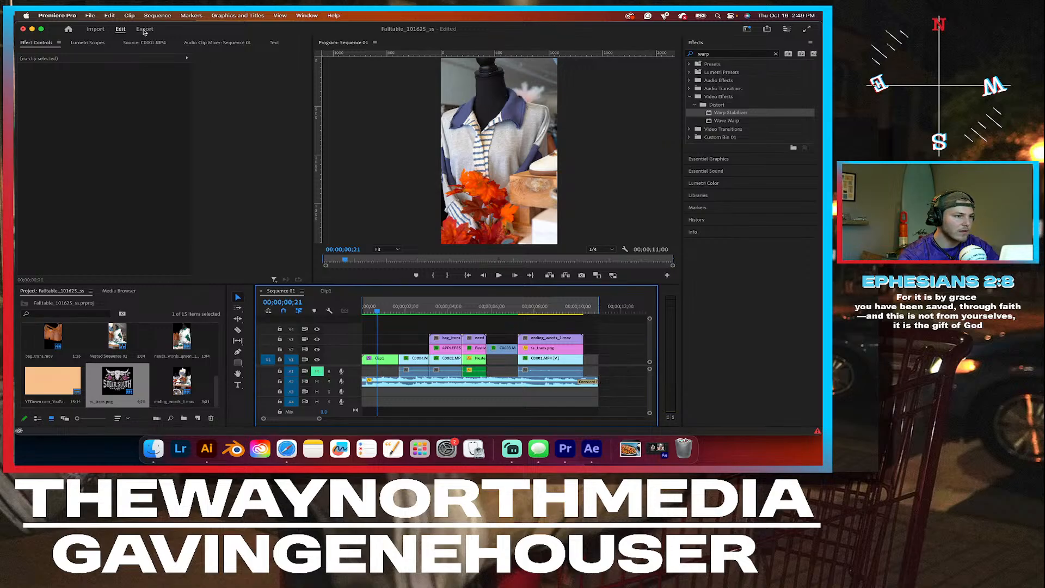
# Step: Name the export file Fall_display_101625.mp4 and export the sequence with the current settings
pyautogui.click(144, 30)
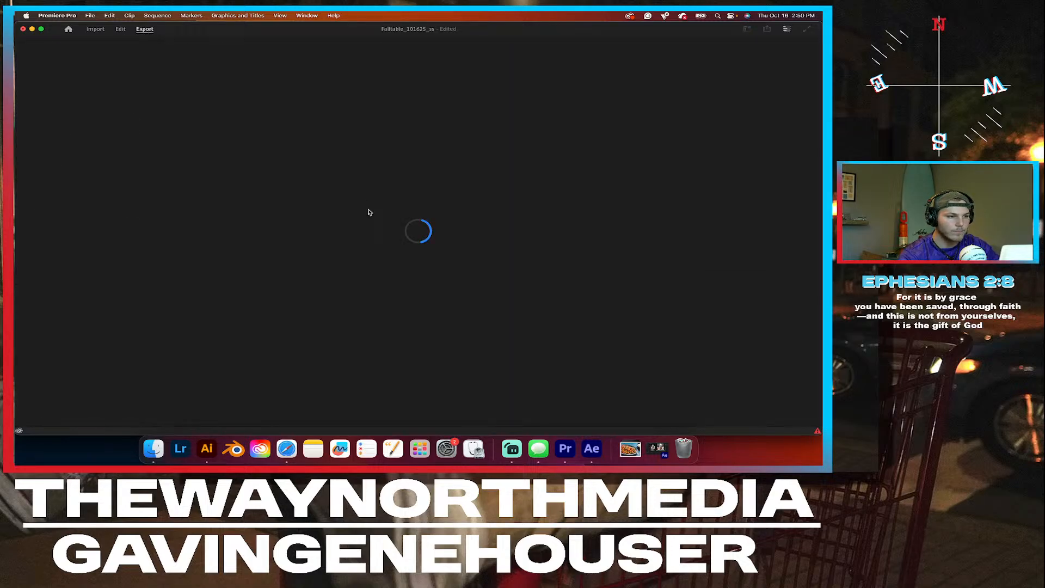
pyautogui.moveTo(248, 68); pyautogui.dragTo(175, 68)
pyautogui.write('Fall_display_101625.mp4')
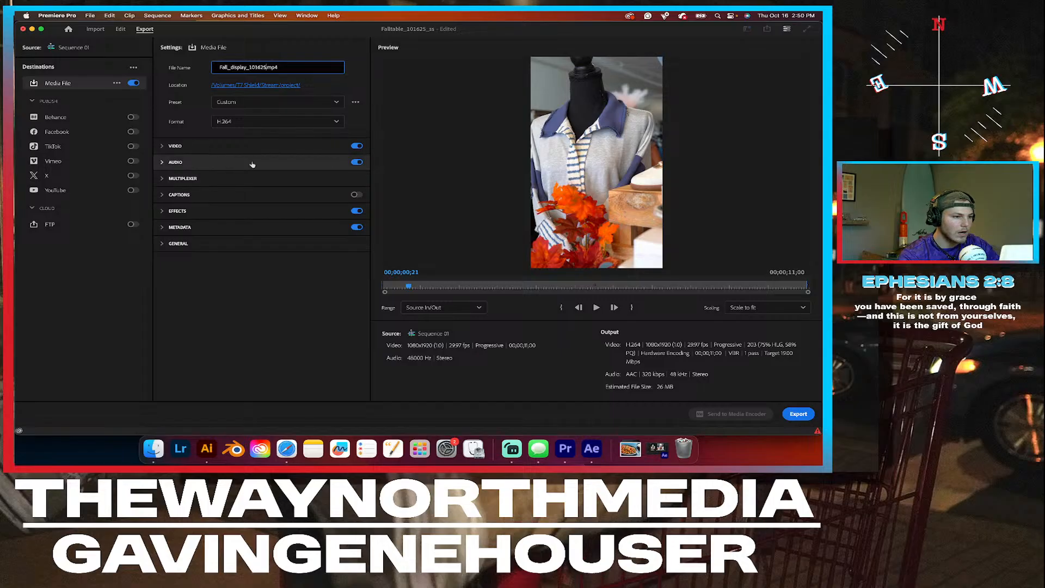
pyautogui.click(806, 415)
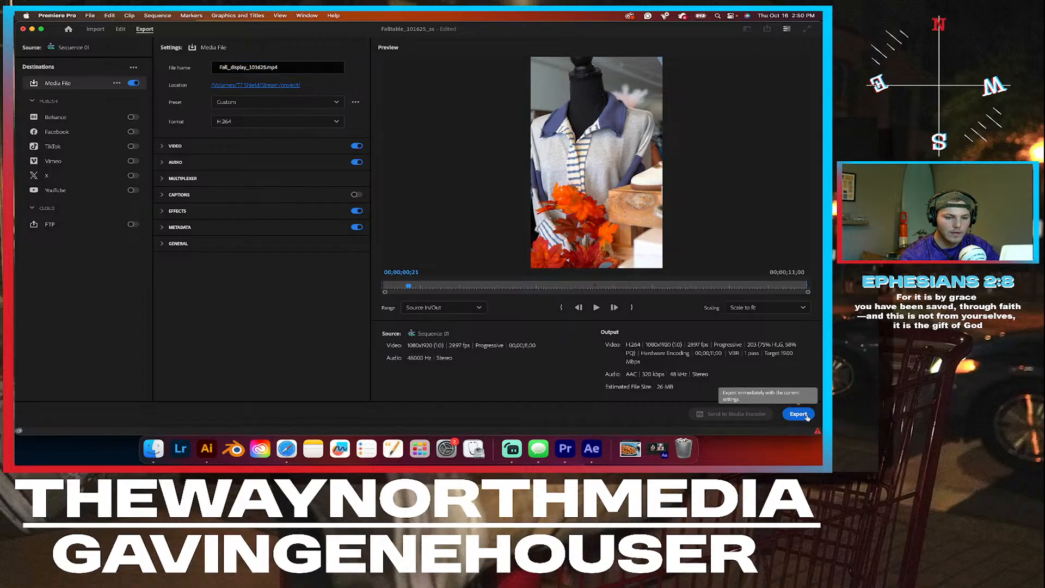